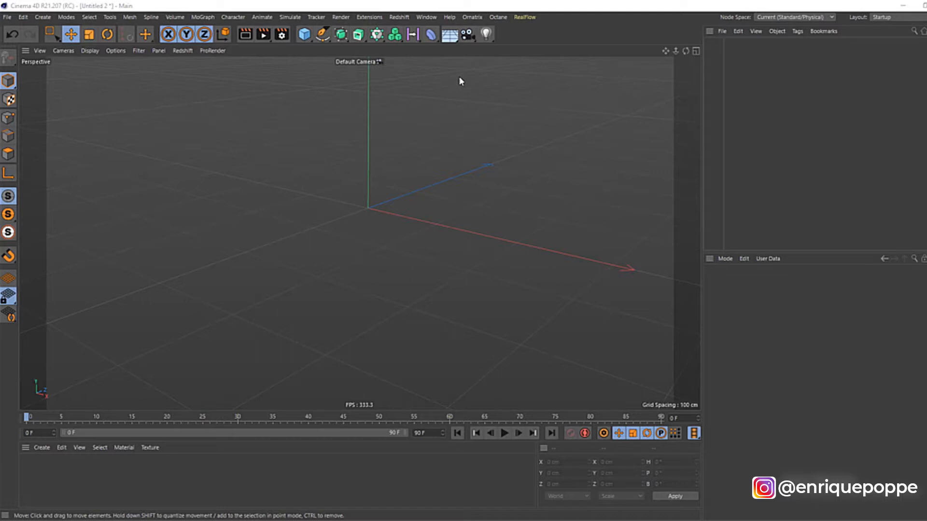
Show the platypus reference picture as the background of the Right view and set its horizontal offset to 105.
right_click_drag(350, 143, 370, 181, "alt")
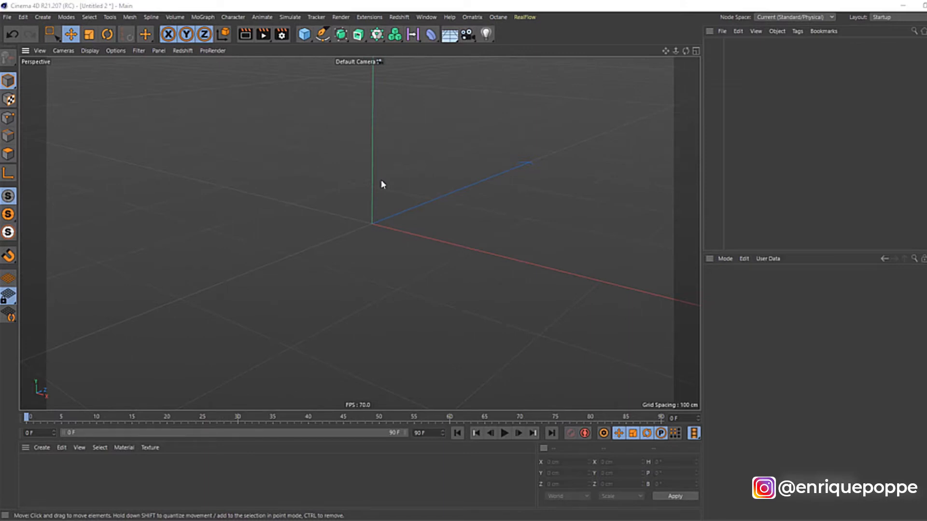
key("F3")
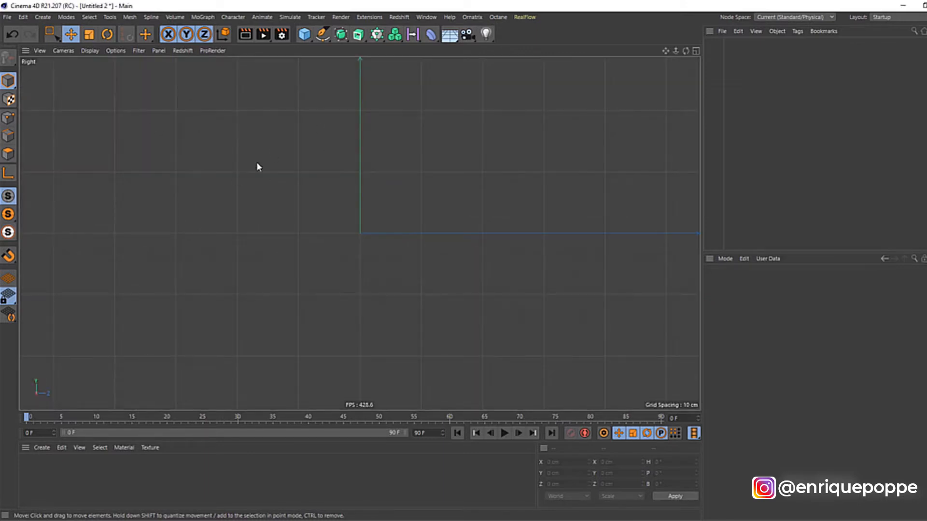
key("shift+v")
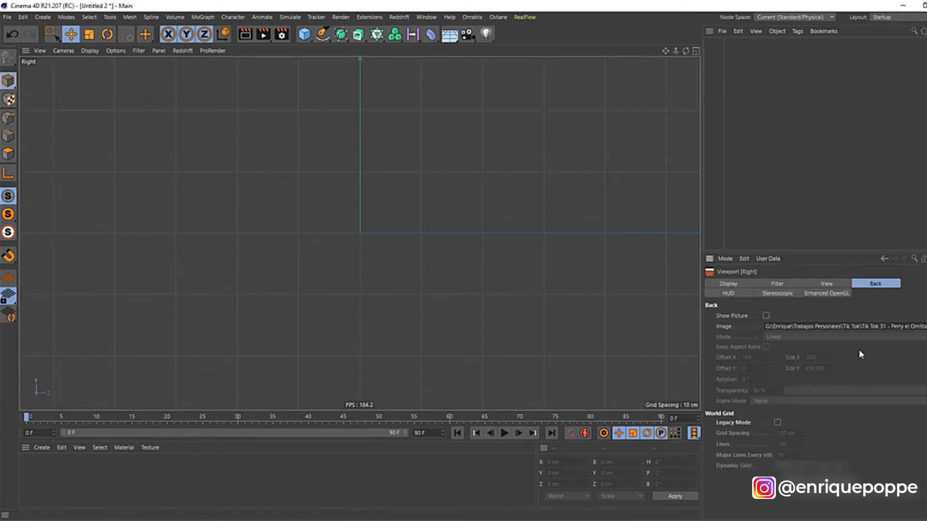
left_click(765, 317)
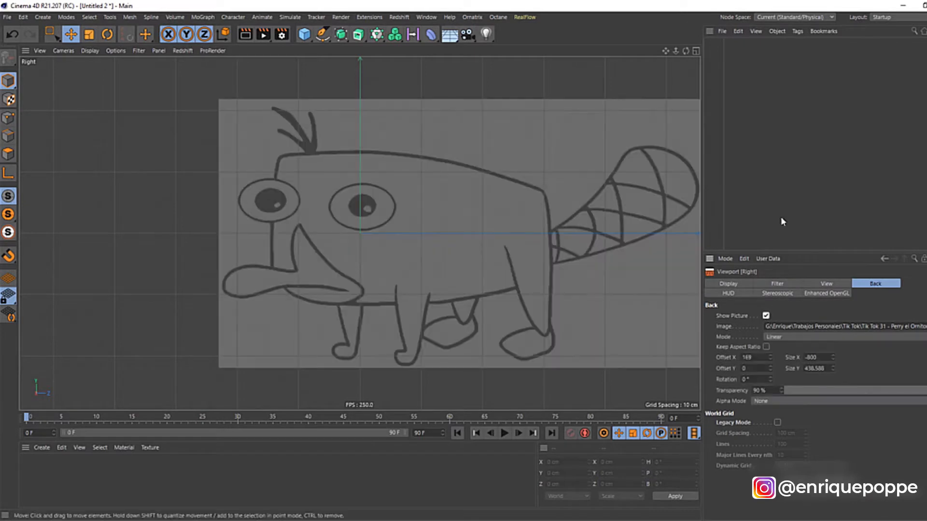
scroll(468, 147, "down", 2)
scroll(522, 122, "up", 2)
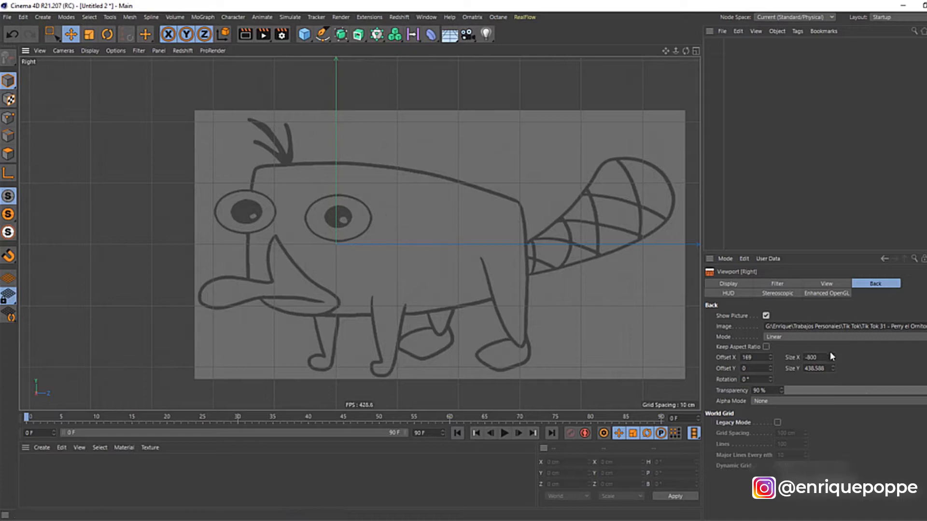
left_click_drag(769, 359, 746, 358)
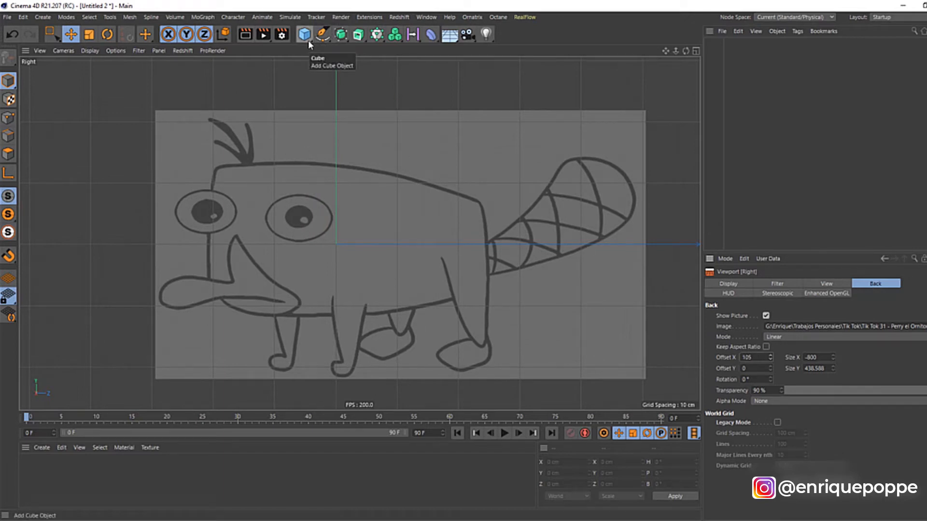
Add a sphere in the Perspective view and set its type to Hexahedron.
key("F1")
left_click_drag(306, 42, 494, 69)
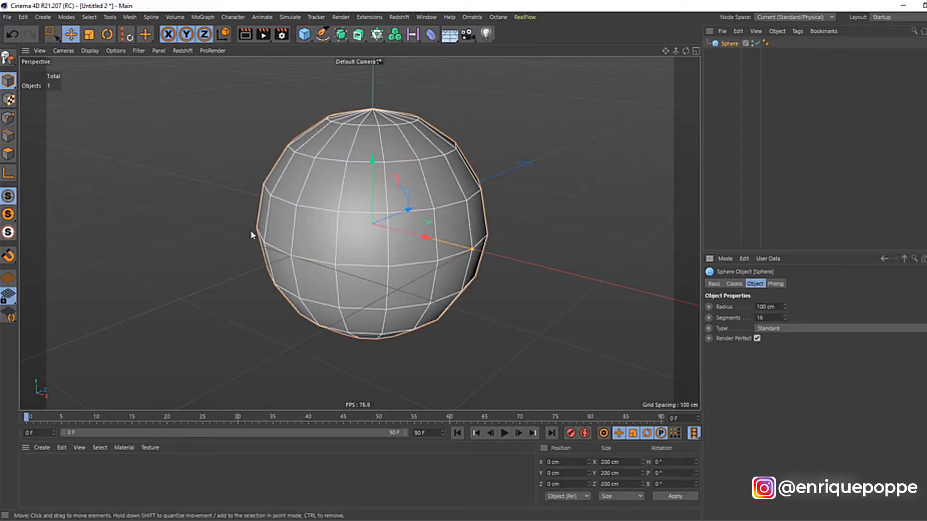
left_click(768, 328)
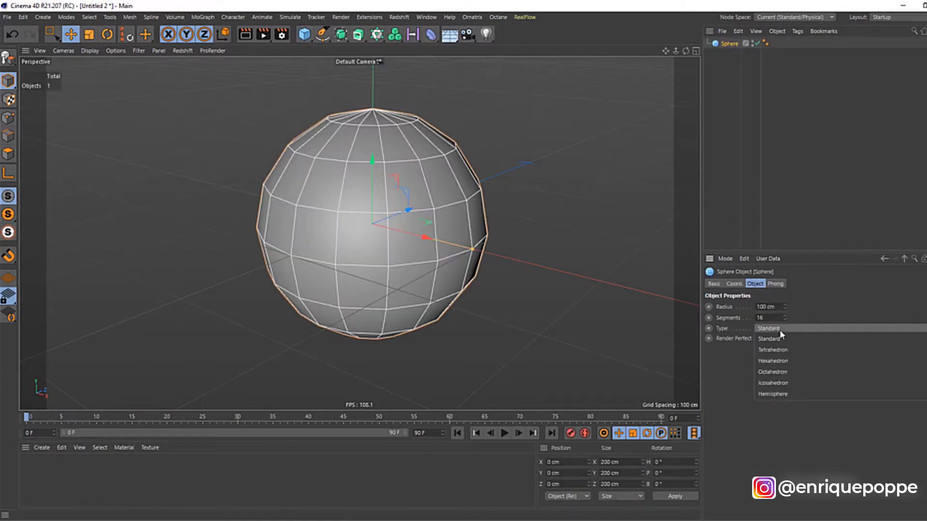
left_click(777, 362)
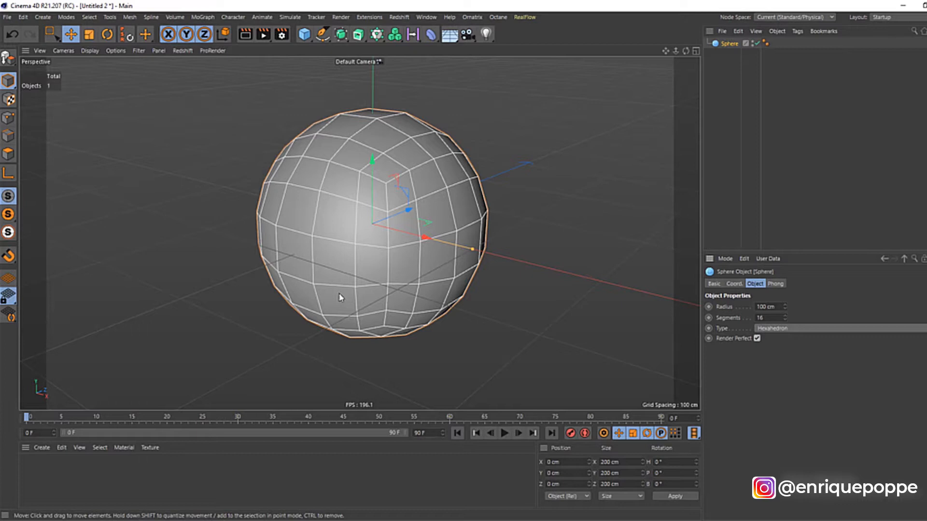
Set the sphere's segments to 12 and make the sphere editable.
left_click(782, 316)
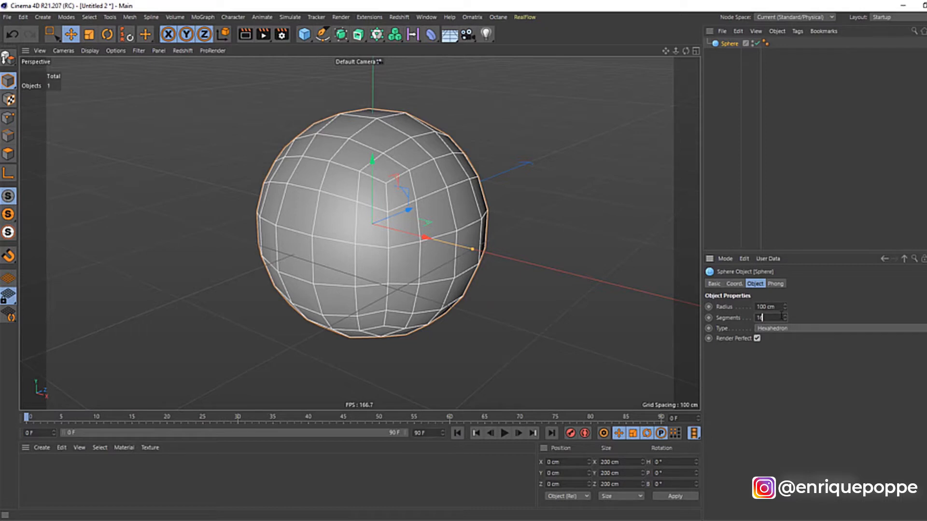
type("4")
key("Return")
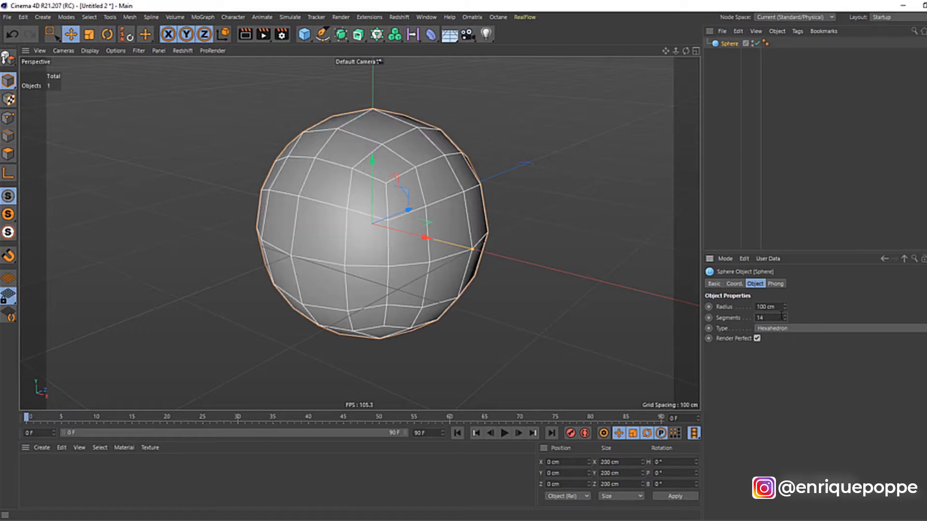
type("12")
key("Return")
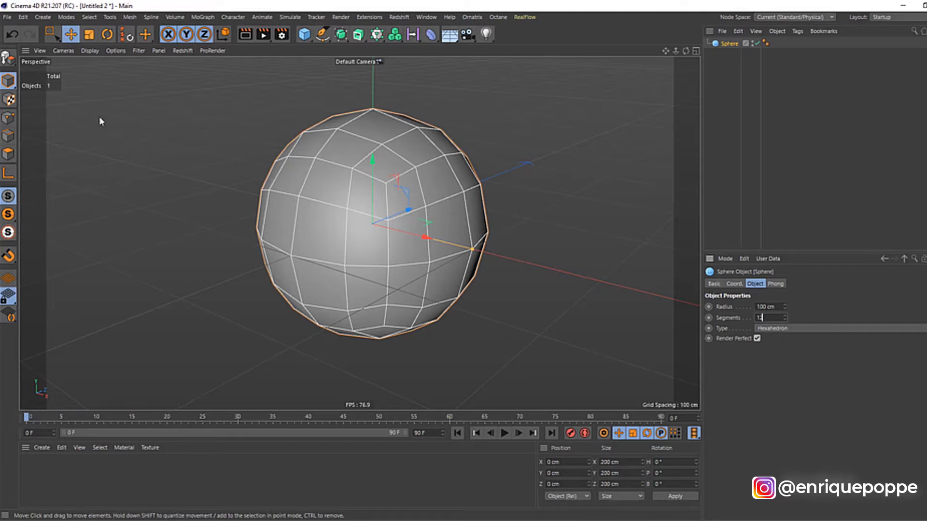
left_click(8, 58)
In the Right view, select all the sphere's polygons, enlarge them to about 241 cm and raise them about 6.5 cm to fit the body height.
key("F4")
key("F3")
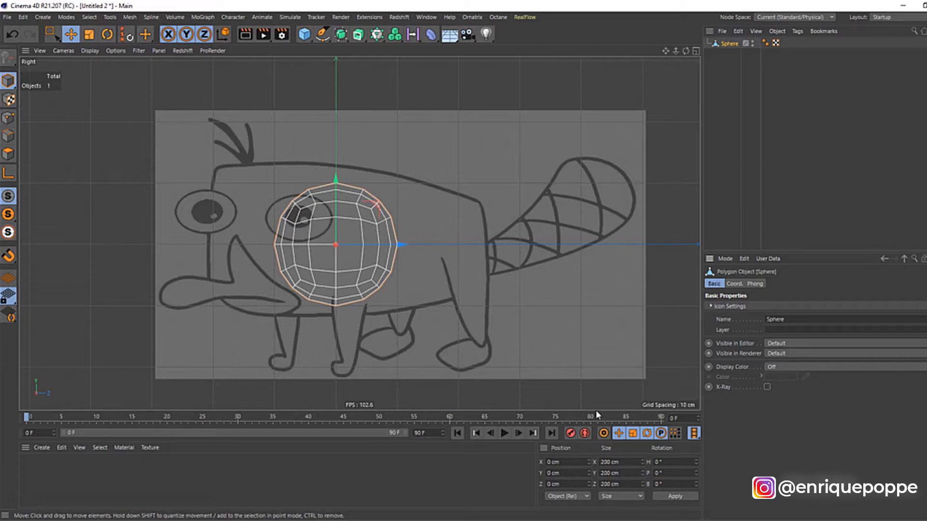
key("shift+v")
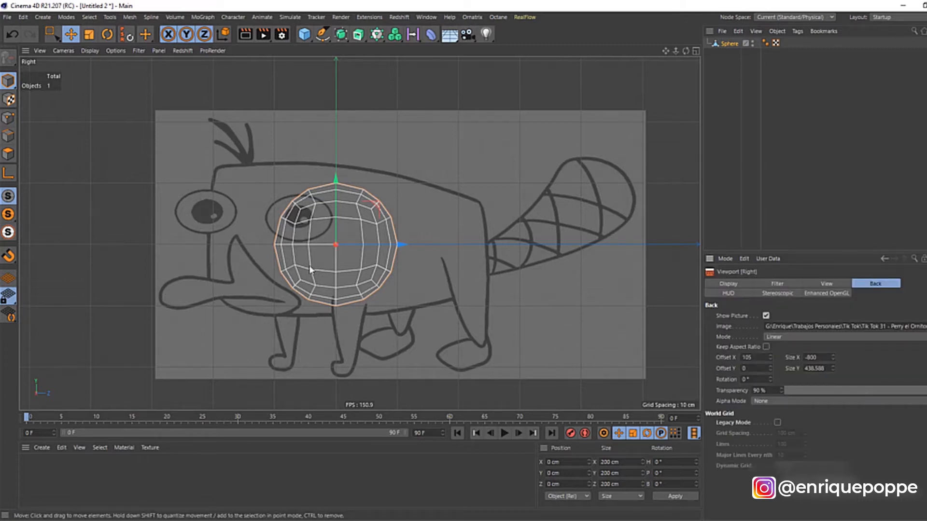
left_click_drag(59, 42, 111, 68)
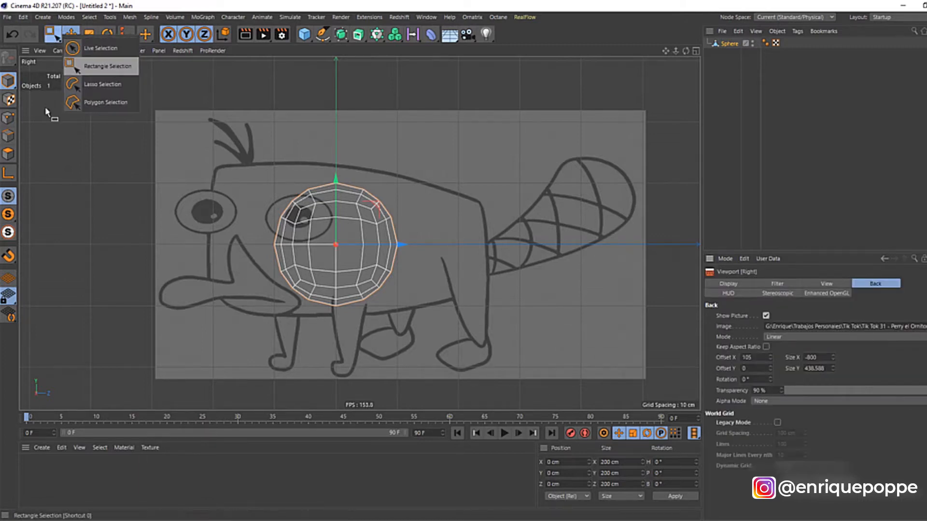
left_click(8, 155)
left_click_drag(226, 134, 420, 298)
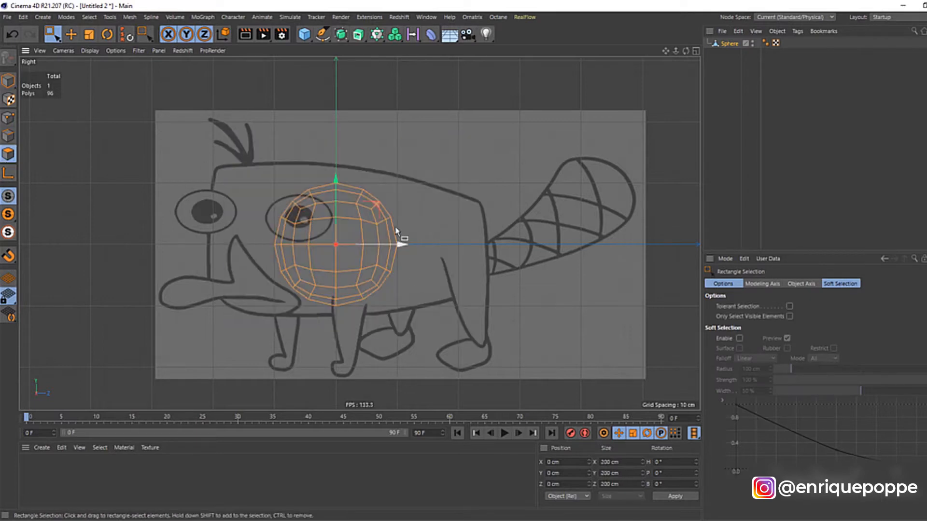
key("e")
left_click_drag(333, 207, 333, 203)
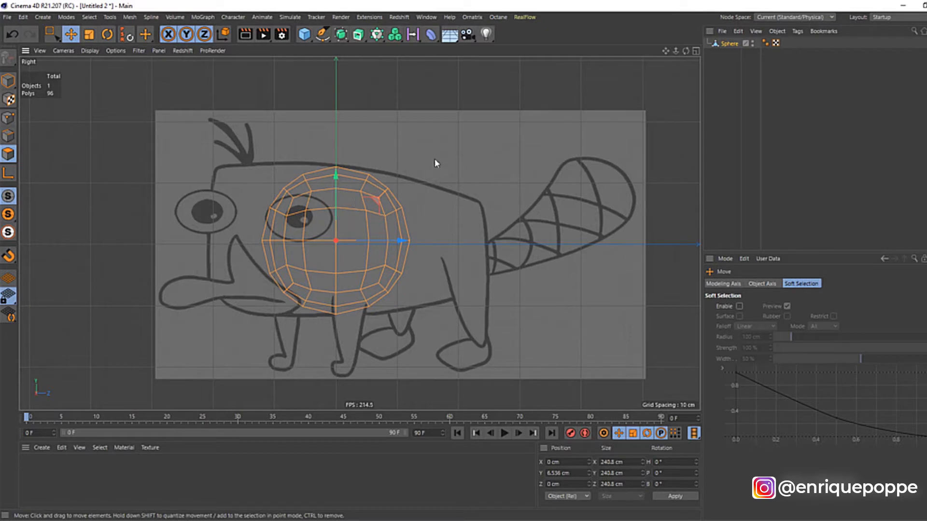
Select the sphere's rear polygons, flatten them to about 15 cm deep and move them to the rear body outline at the tail base.
key("0")
left_click_drag(434, 155, 374, 302)
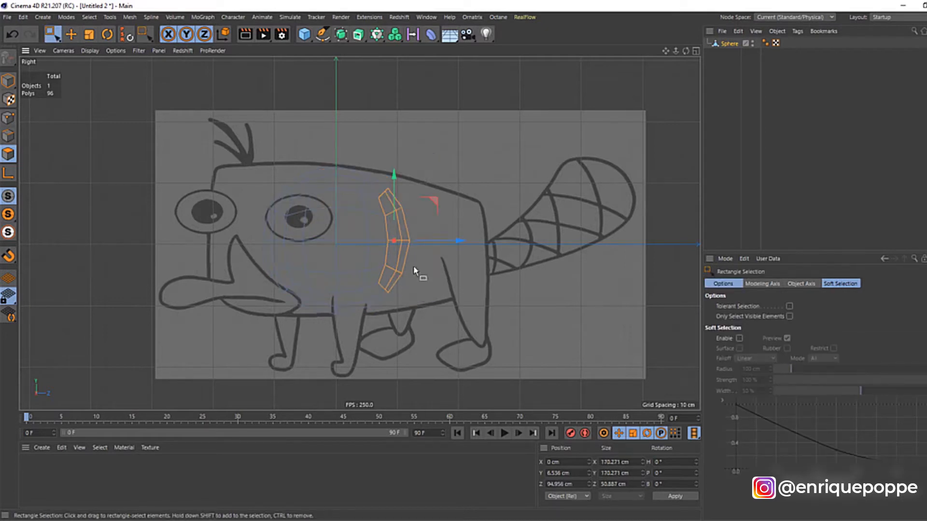
left_click_drag(443, 237, 491, 222)
key("t")
key("e")
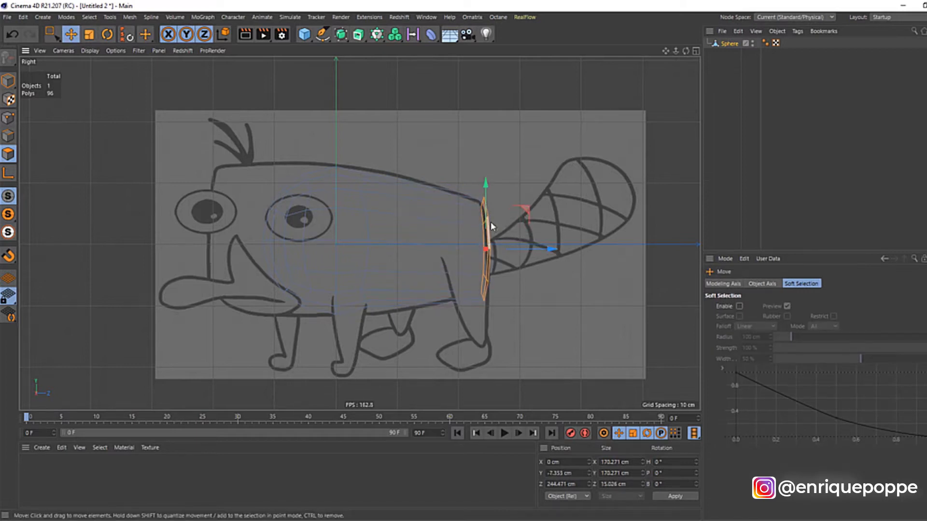
Select the sphere's front polygons, flatten them to about 23 cm deep and move them about 111 cm forward to the face outline.
key("0")
left_click_drag(240, 147, 333, 347)
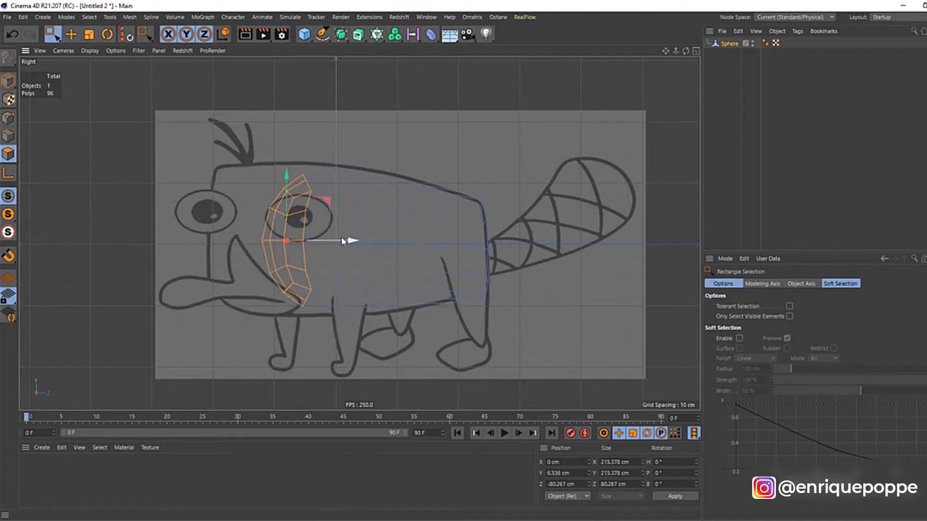
key("t")
left_click_drag(341, 242, 265, 239)
key("e")
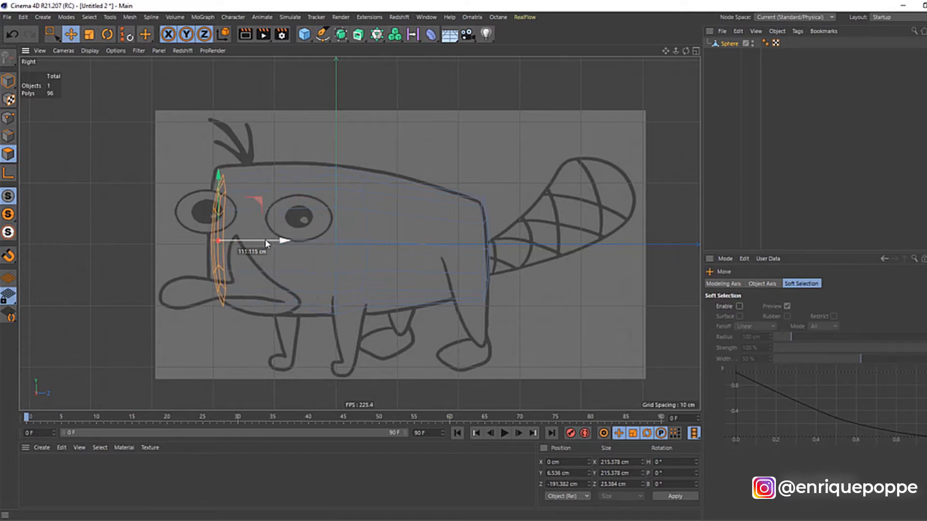
Scale the front polygons up to about 251 cm tall and shift them forward to about Z -200 cm to match the face outline.
key("t")
left_click_drag(260, 183, 312, 163)
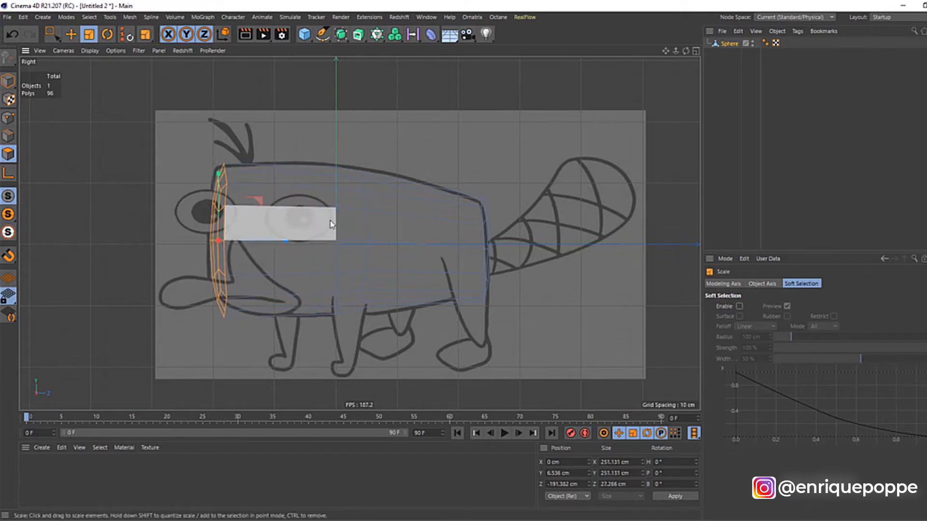
key("e")
left_click_drag(273, 243, 240, 242)
key("t")
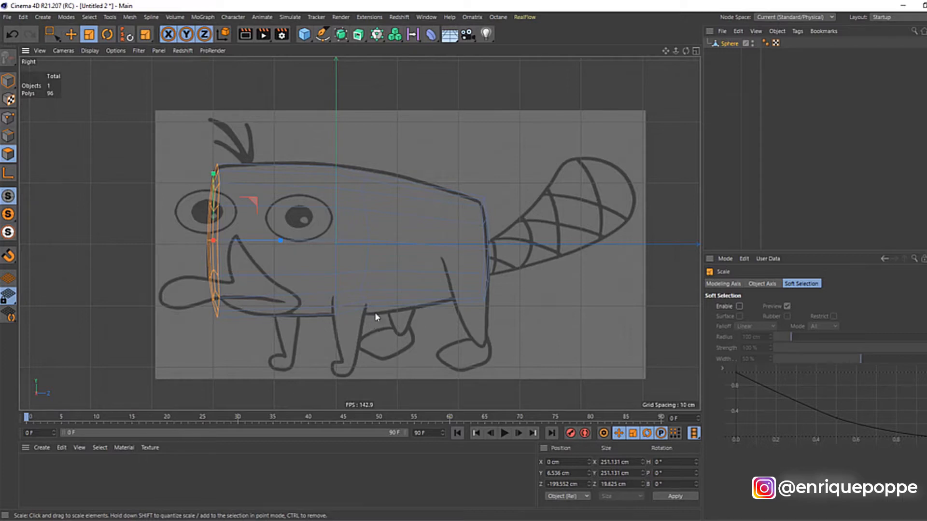
In point mode, select the column of points just behind the body's centre, straighten it and move it back to follow the sketched back.
left_click(59, 42)
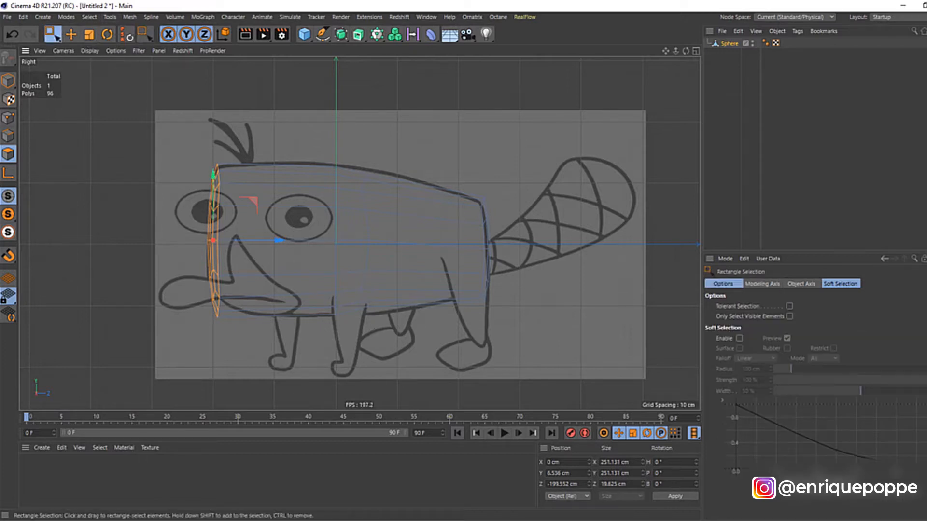
left_click(8, 135)
left_click(6, 119)
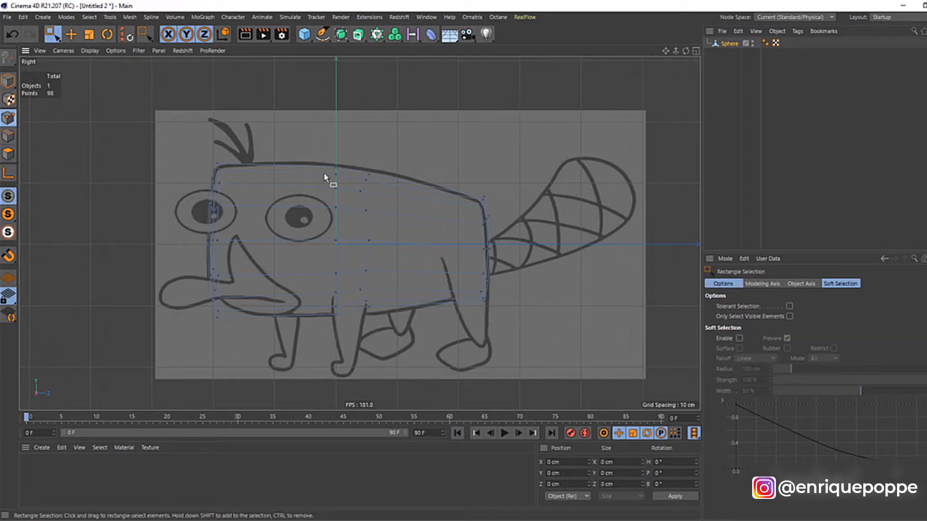
left_click_drag(319, 144, 350, 352)
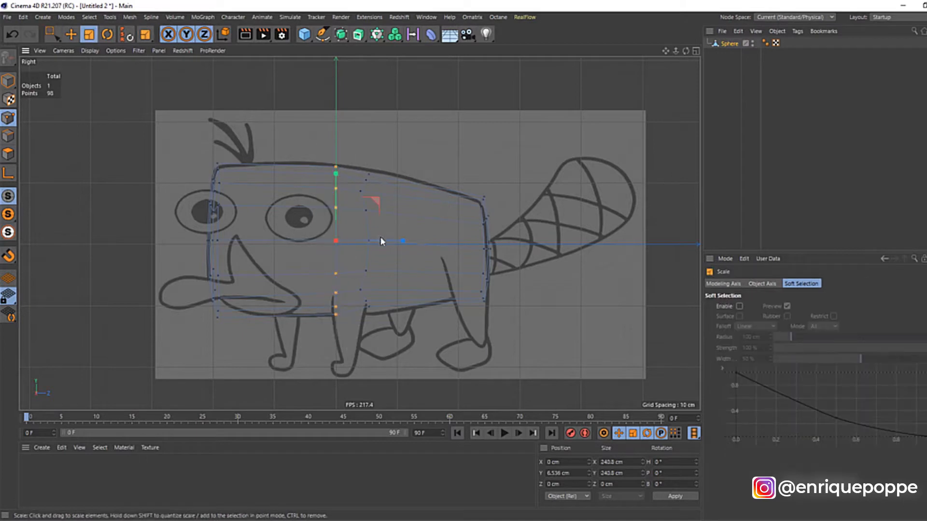
left_click_drag(426, 131, 350, 376)
key("t")
left_click_drag(428, 242, 407, 220)
key("e")
Cut four vertical edge loops through the rear half of the body with the Loop/Path Cut tool.
key("0")
left_click_drag(433, 144, 466, 145)
key("m")
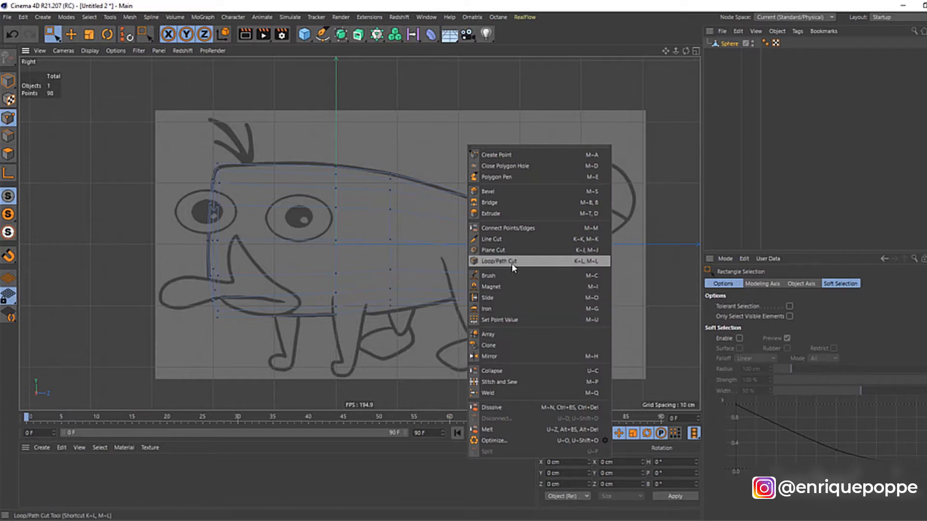
left_click(515, 263)
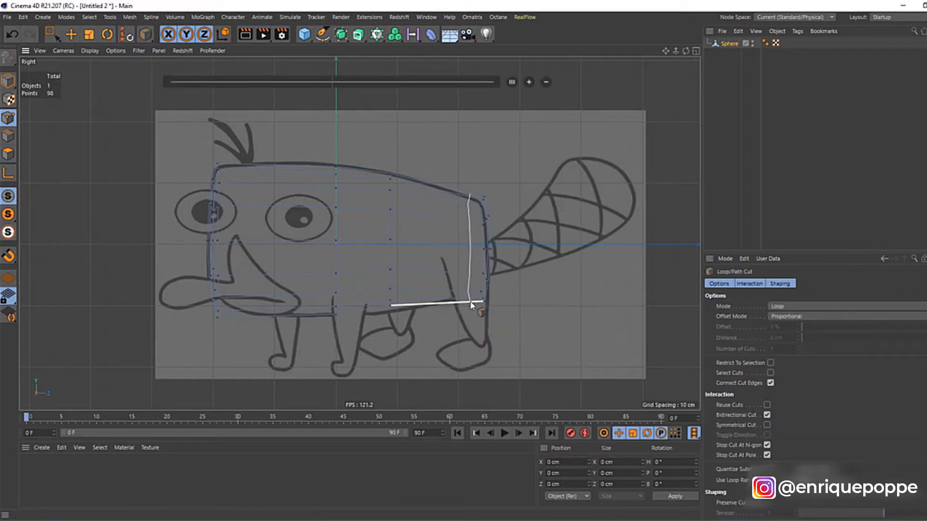
left_click_drag(471, 305, 452, 303)
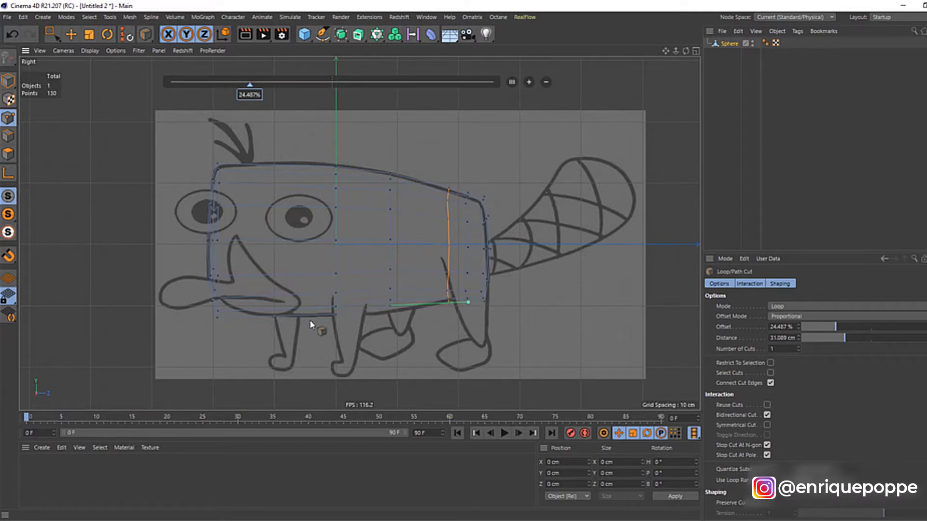
left_click(362, 312)
left_click(424, 300)
left_click(363, 305)
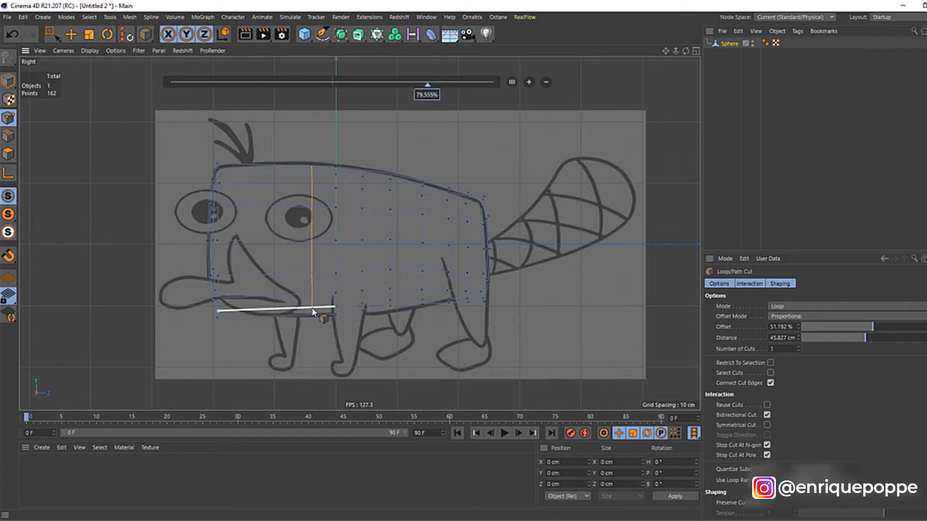
Cut four more vertical edge loops through the front half of the body, between its centre and the front leg's forward edge.
left_click(312, 312)
left_click(297, 317)
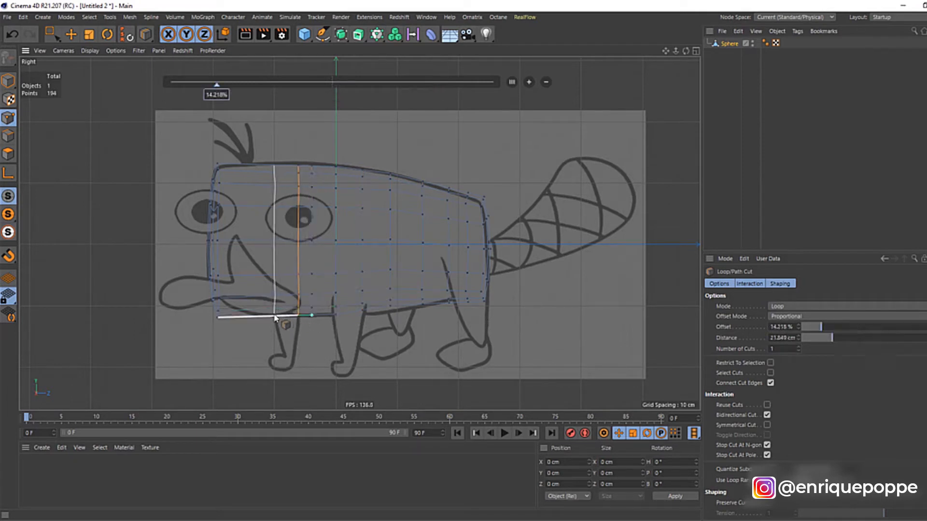
left_click(274, 316)
left_click(288, 317)
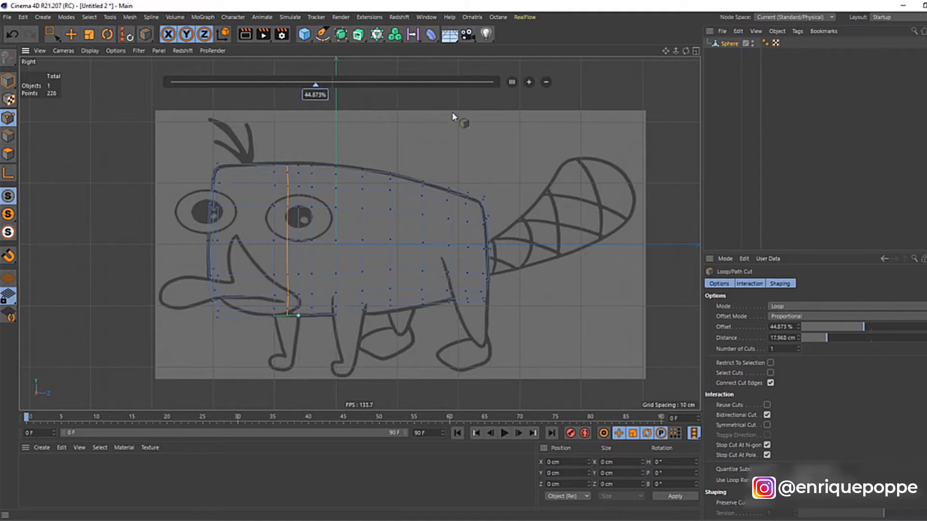
Reshape the body's points with the Brush in Smear mode to follow the sketched outline, including the rounded chin and back.
key("0")
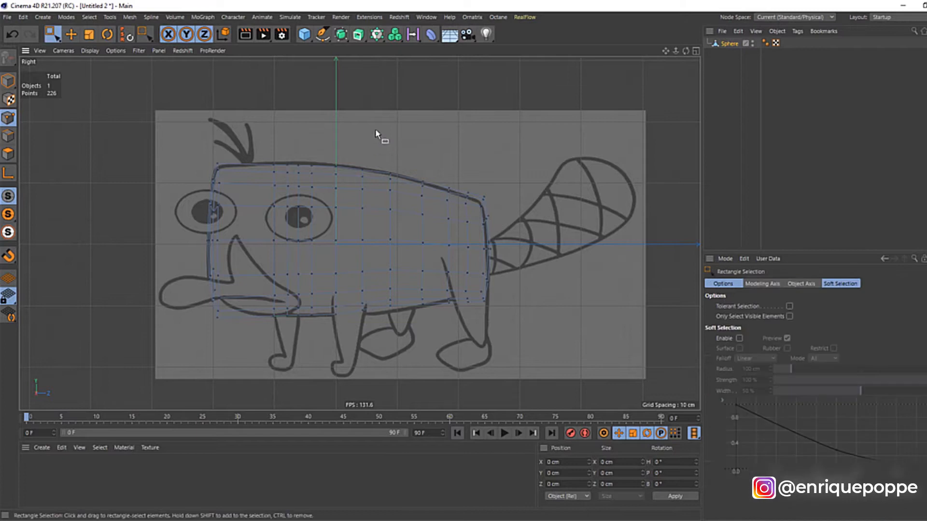
right_click(424, 143)
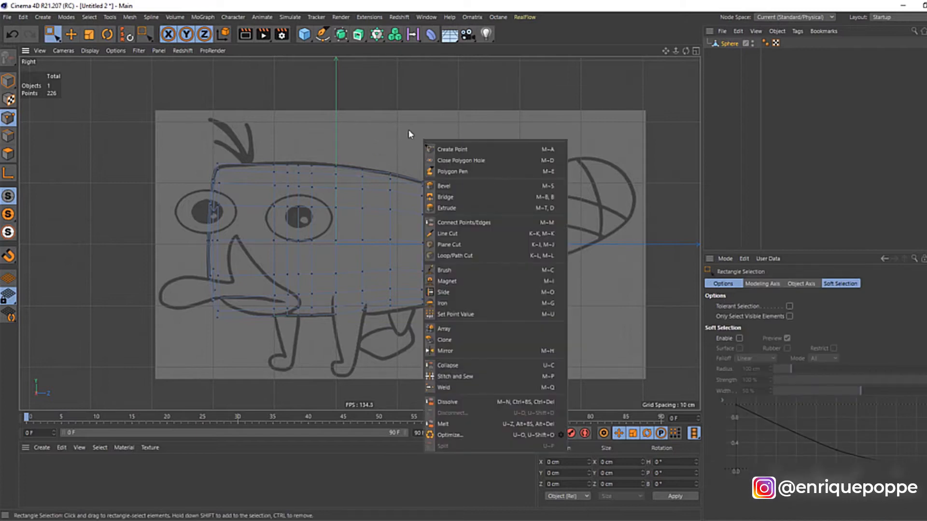
left_click(459, 275)
left_click(826, 309)
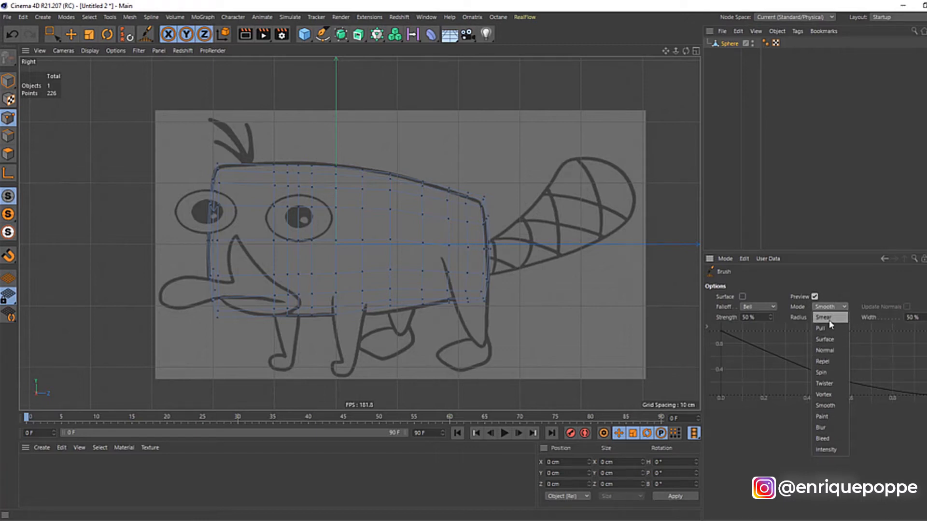
left_click(824, 321)
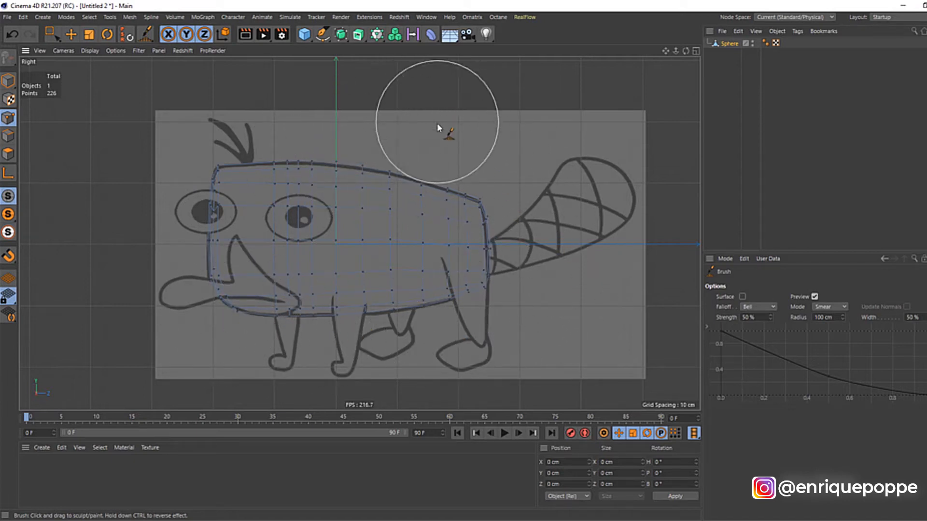
Even out the body's points with the Brush in Smooth mode, then return to Smear mode to refit the outline.
left_click(836, 309)
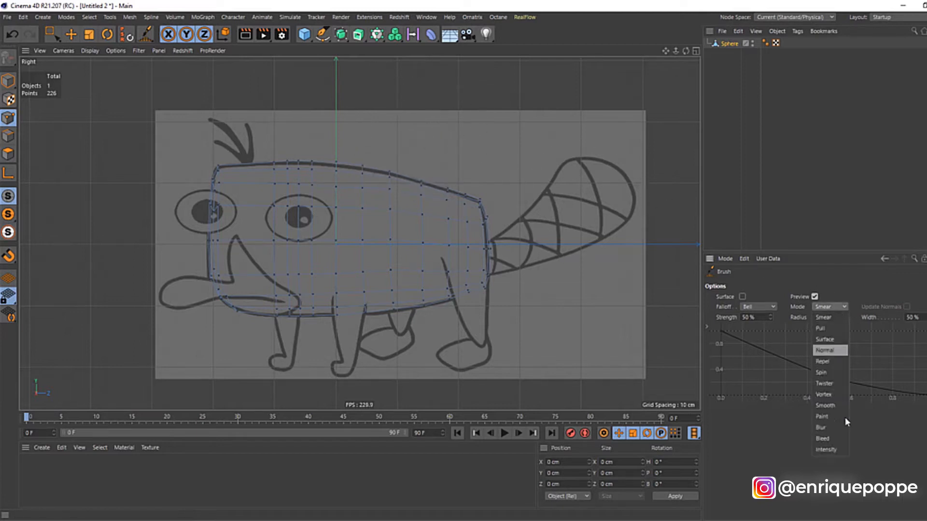
left_click(830, 407)
mouse_move(308, 122)
left_mouse_down()
mouse_move(256, 155)
mouse_move(368, 163)
mouse_move(483, 192)
mouse_move(484, 303)
mouse_move(419, 290)
mouse_move(243, 327)
mouse_move(369, 300)
mouse_move(498, 290)
mouse_move(419, 321)
mouse_move(496, 296)
left_mouse_up()
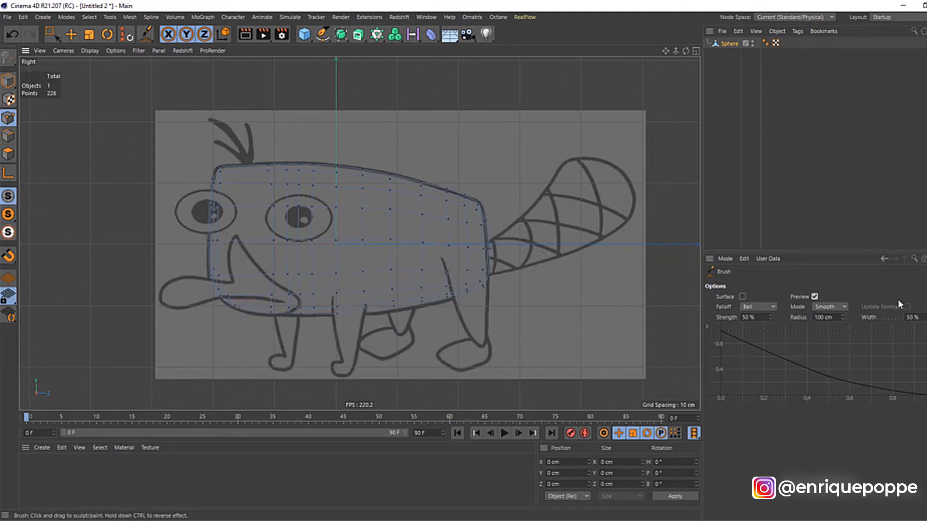
left_click(828, 317)
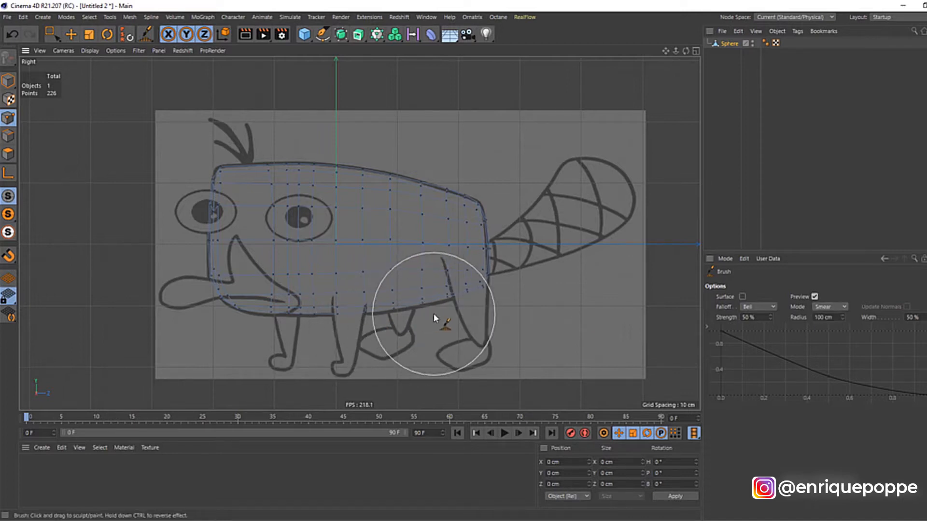
Hide the background reference picture in the front view.
key("F1")
scroll(408, 146, "down", 5)
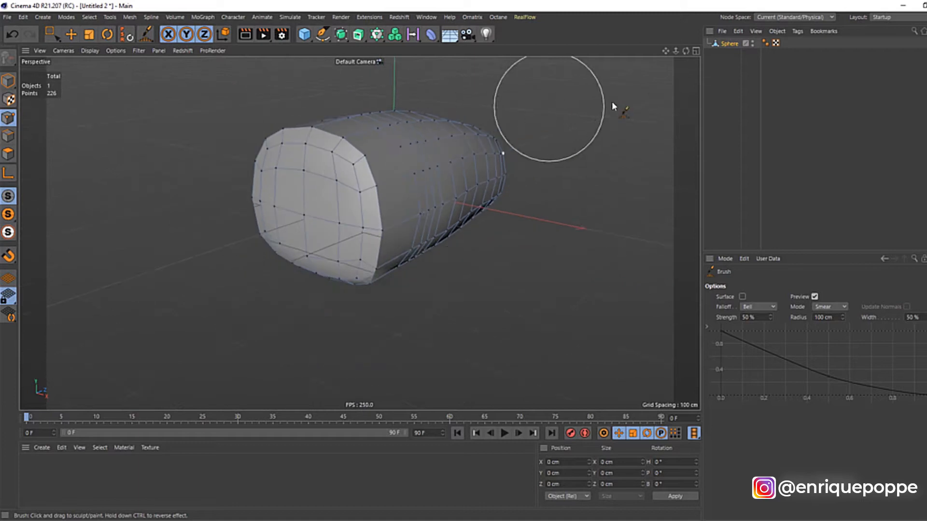
mouse_move(685, 51)
left_mouse_down()
mouse_move(649, 49)
mouse_move(616, 92)
mouse_move(640, 52)
left_mouse_up()
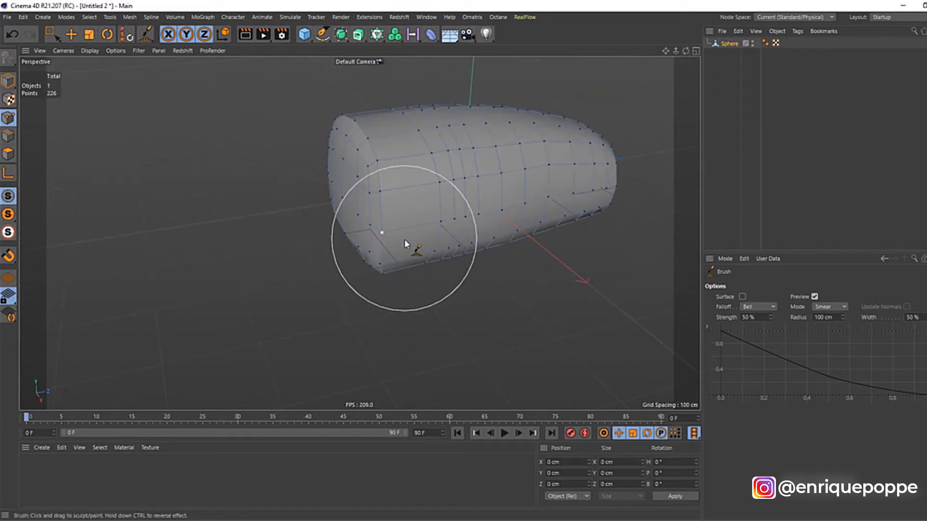
key("F4")
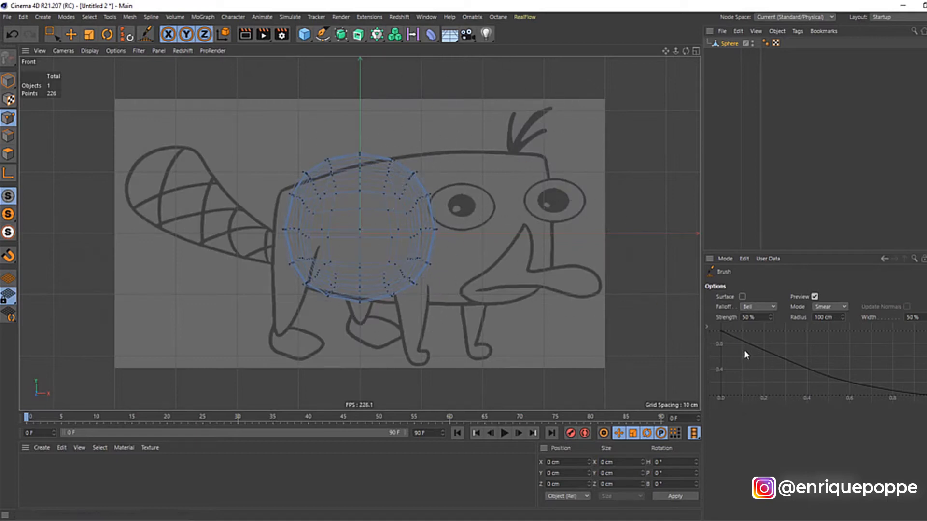
key("shift+v")
left_click(766, 316)
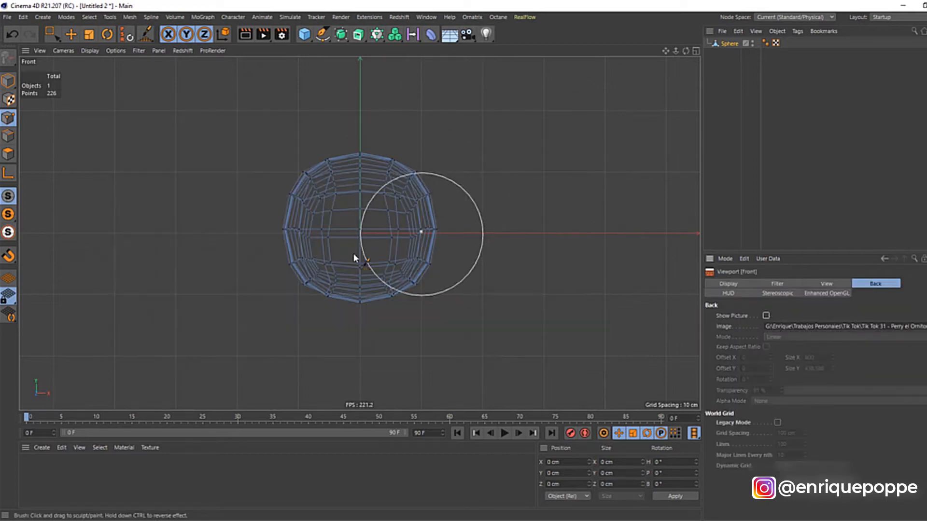
In the front view, select the outer points on the body's positive X side and move them inward to flatten that side.
key("F1")
mouse_move(685, 52)
left_mouse_down()
mouse_move(531, 125)
mouse_move(393, 213)
left_mouse_up()
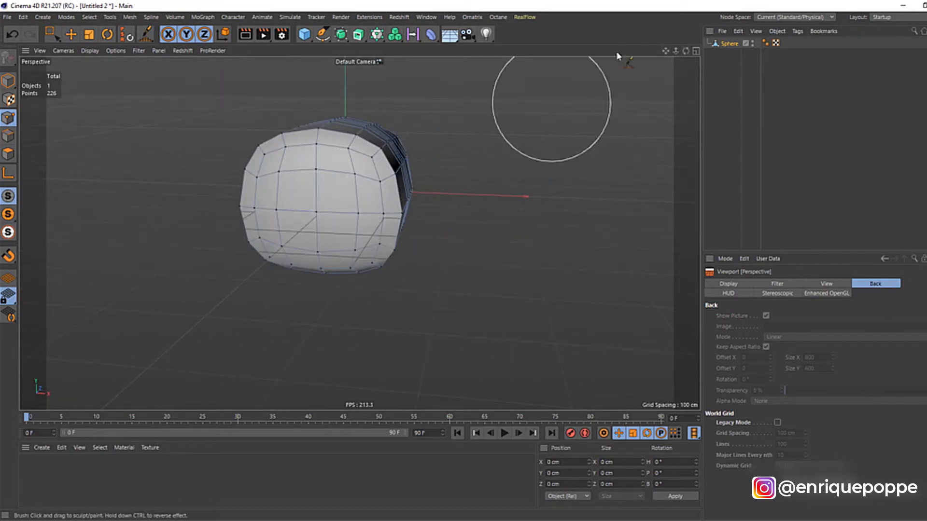
left_click_drag(684, 52, 357, 232)
key("F4")
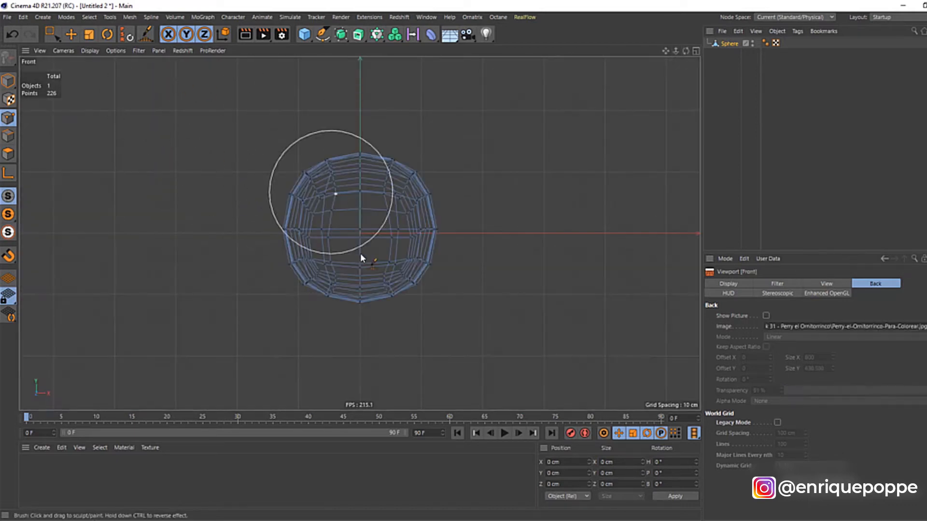
scroll(469, 217, "up", 3)
left_click_drag(64, 34, 91, 67)
left_click_drag(471, 141, 363, 358)
key("t")
left_click_drag(454, 236, 431, 237)
key("r")
key("e")
key("0")
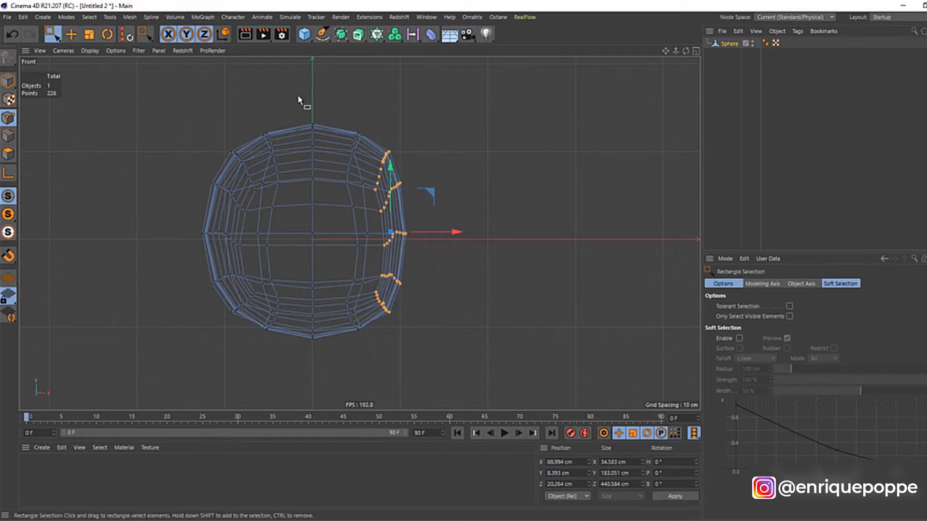
Select the points on the body's negative X half and examine the body's shape in the perspective view.
left_click_drag(185, 99, 313, 370)
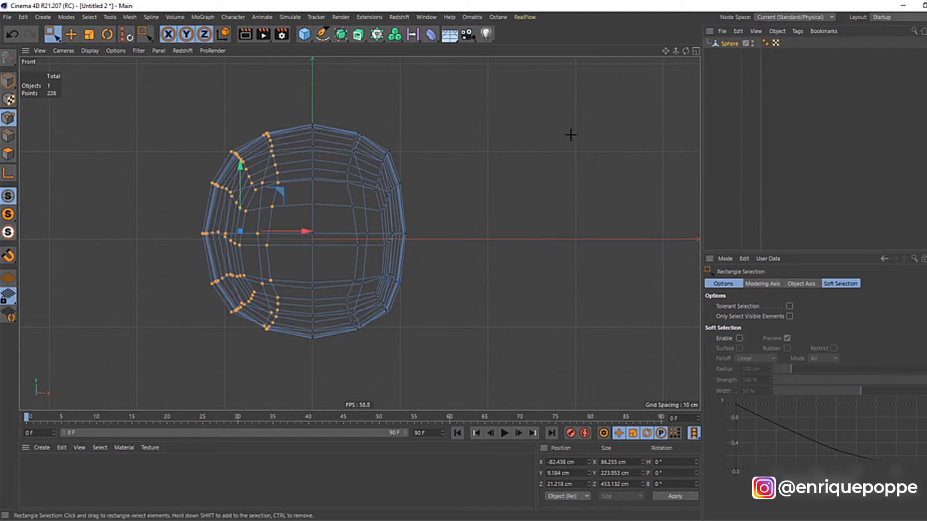
key("F1")
left_click(836, 98)
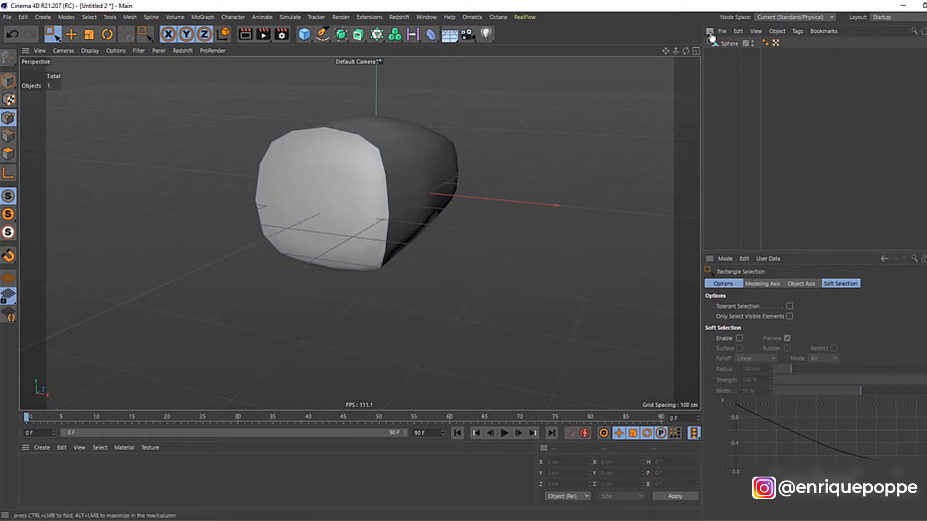
left_click_drag(406, 227, 359, 232, "alt")
left_click(358, 232)
scroll(461, 137, "up", 3)
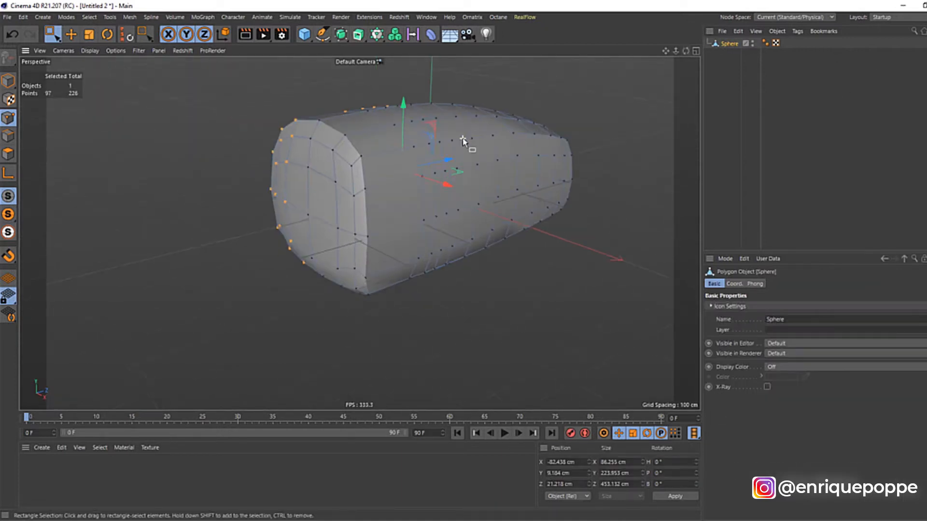
Cut one edge loop around the body just behind the front face, at about 81% offset, with Loop/Path Cut.
right_click(163, 128)
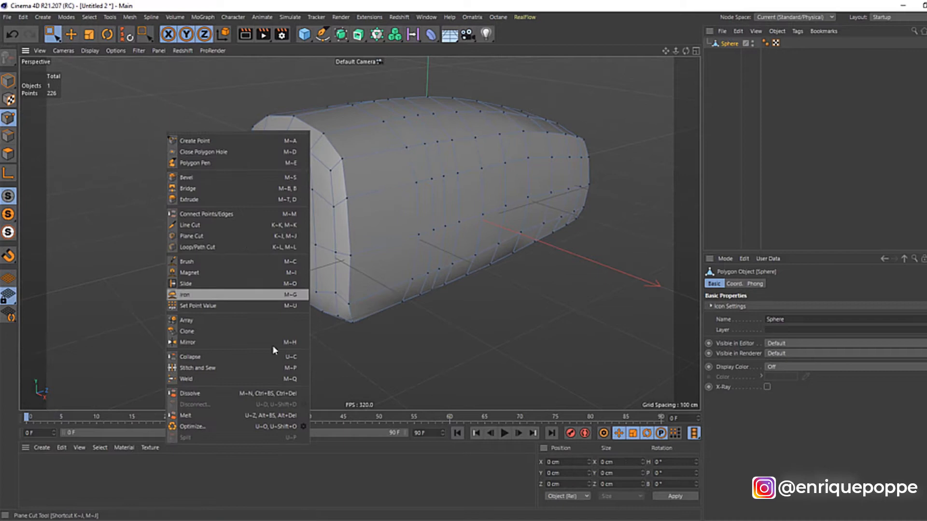
left_click(208, 244)
left_click(356, 157)
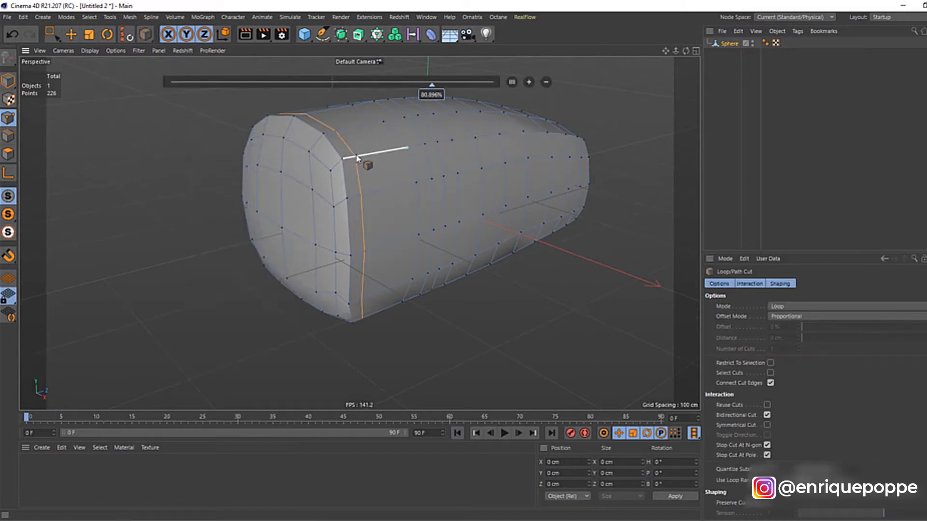
Loop-select the new ring of points, enlarge it to about 237 by 240 cm and move it back to about Z -158 cm.
left_click(89, 17)
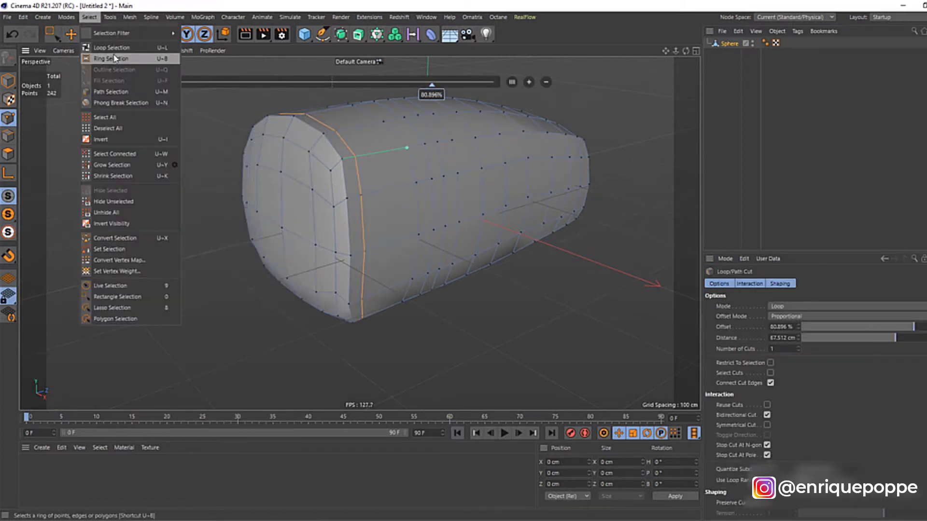
left_click(114, 46)
left_click(348, 145)
key("t")
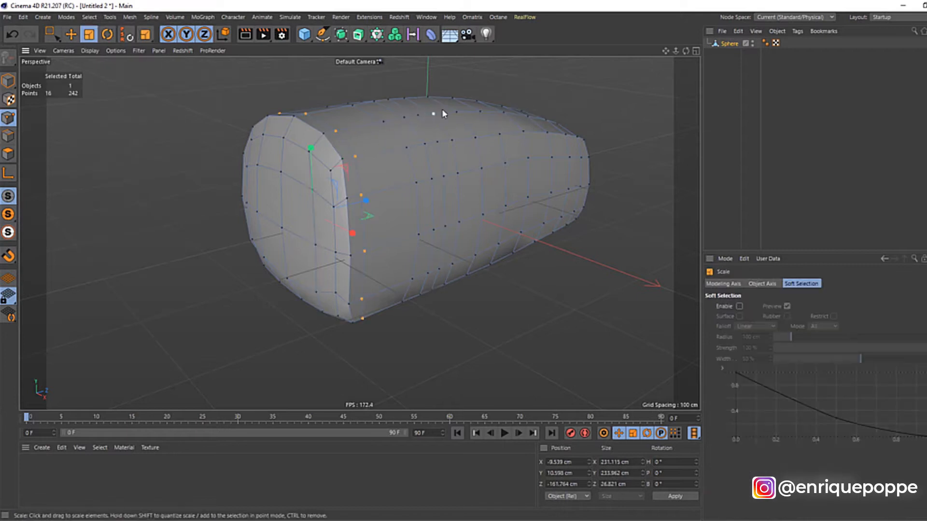
key("e")
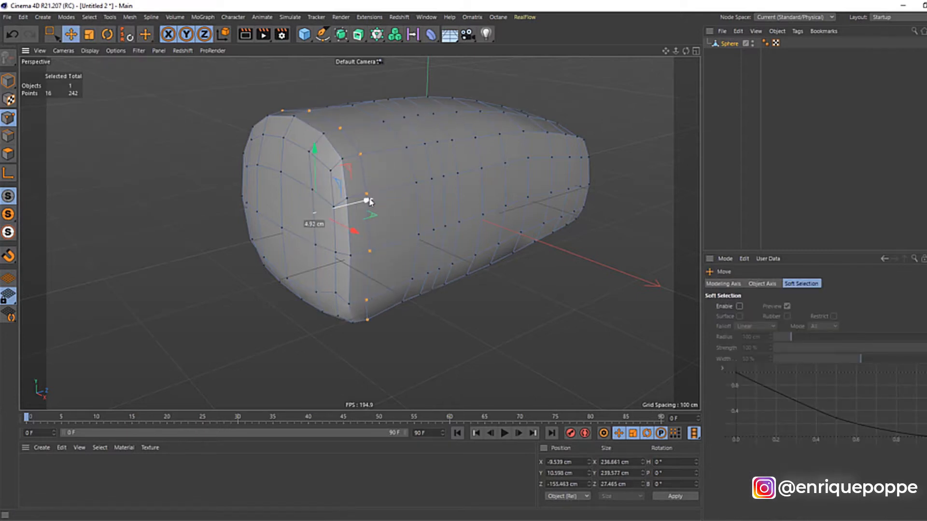
left_click_drag(370, 202, 370, 202)
In the side view, select the column of points at the front edge of the rear eye and flatten its depth to about 5 cm.
key("0")
key("F4")
key("F3")
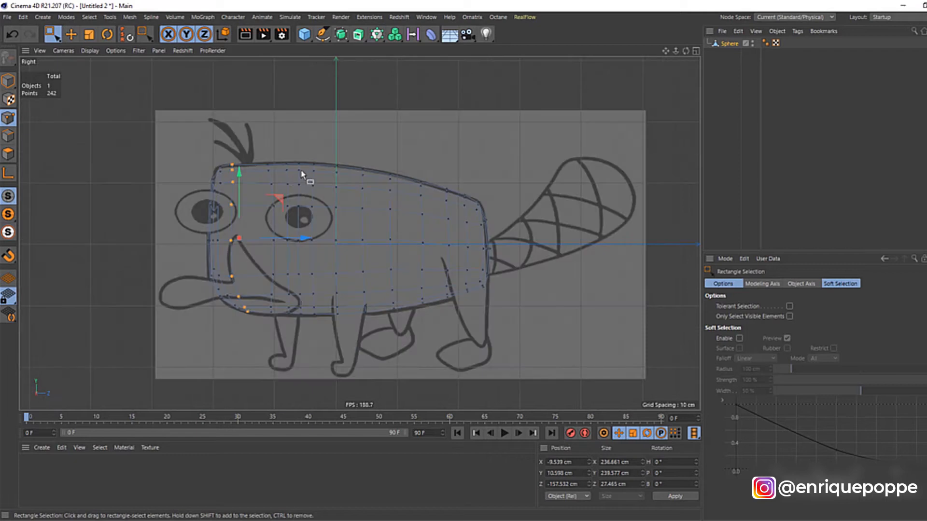
scroll(246, 167, "up", 4)
left_click_drag(263, 160, 314, 381)
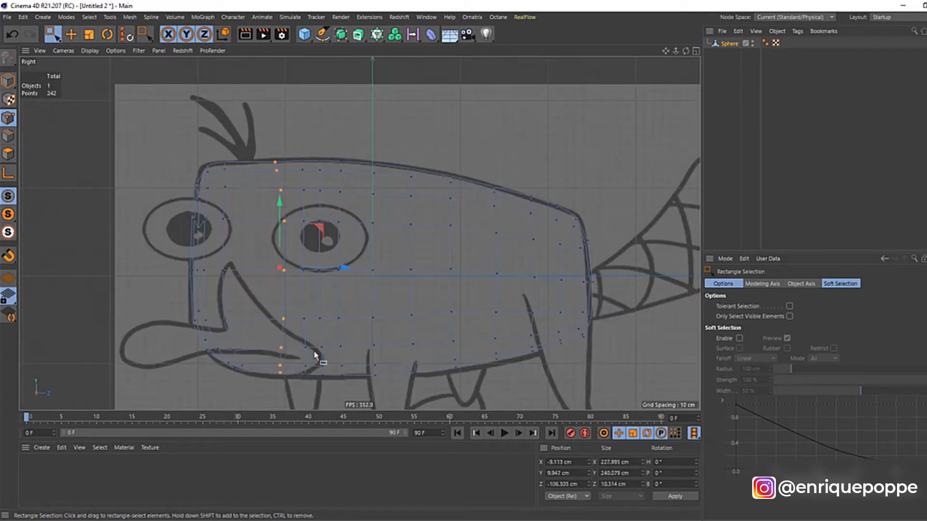
key("t")
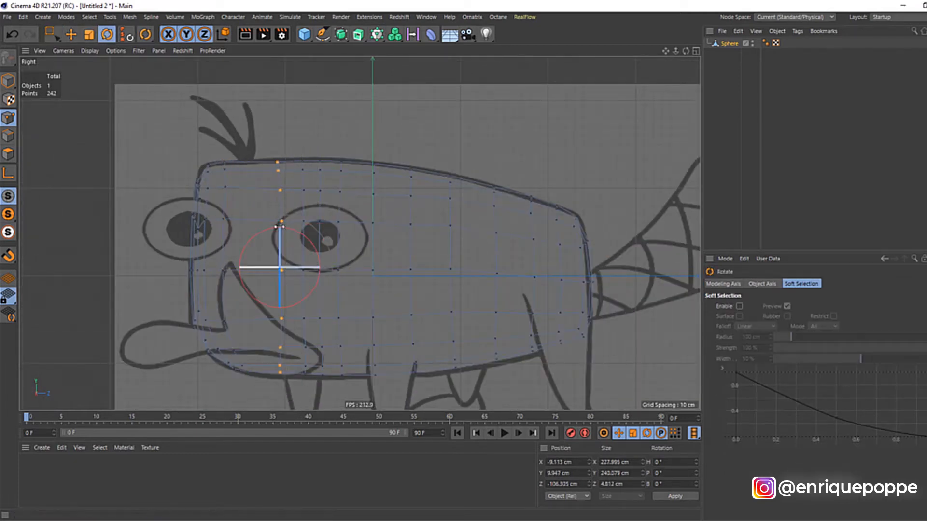
Refine the body's points against the sketched outline with the Brush in Smear mode.
key("0")
right_click(398, 120)
left_click(463, 249)
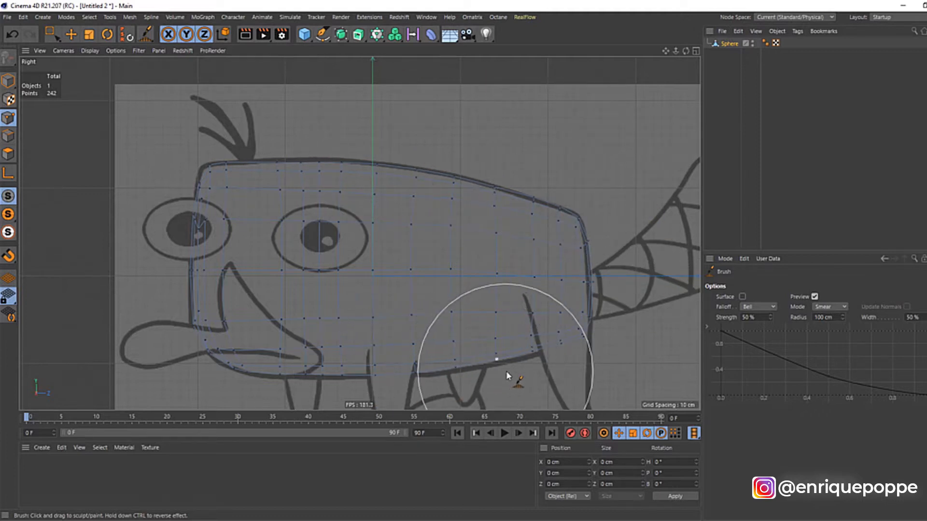
key("F1")
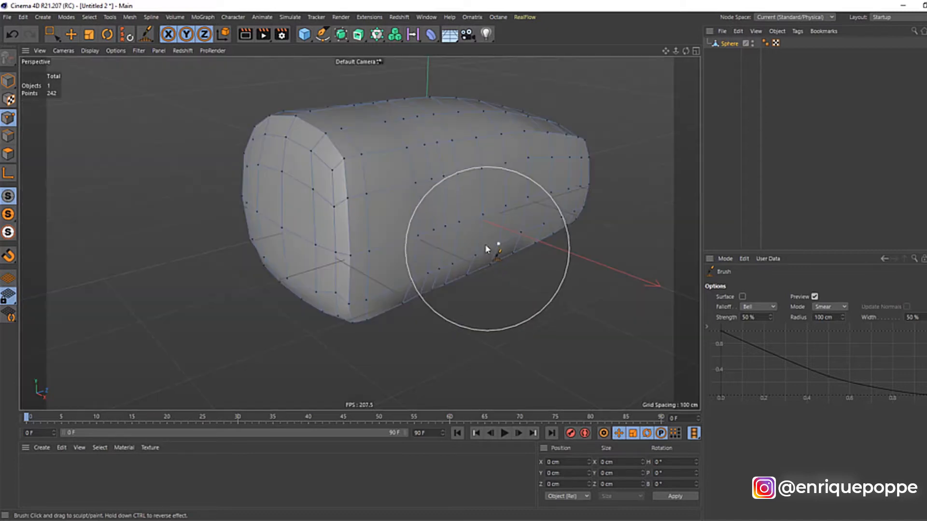
In the side view, use Live Selection in polygon mode to select four polygons above the forward front leg.
left_click_drag(50, 34, 79, 44)
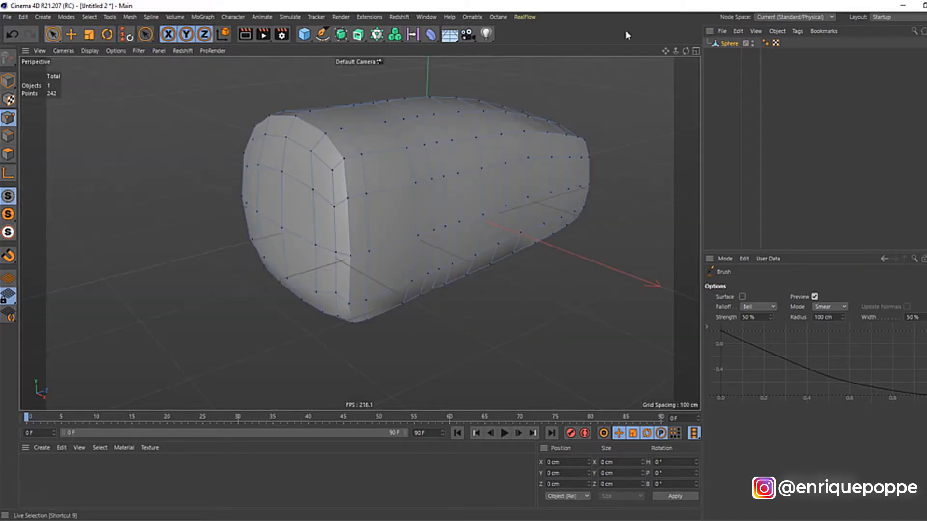
key("F4")
key("F3")
scroll(327, 400, "up", 3)
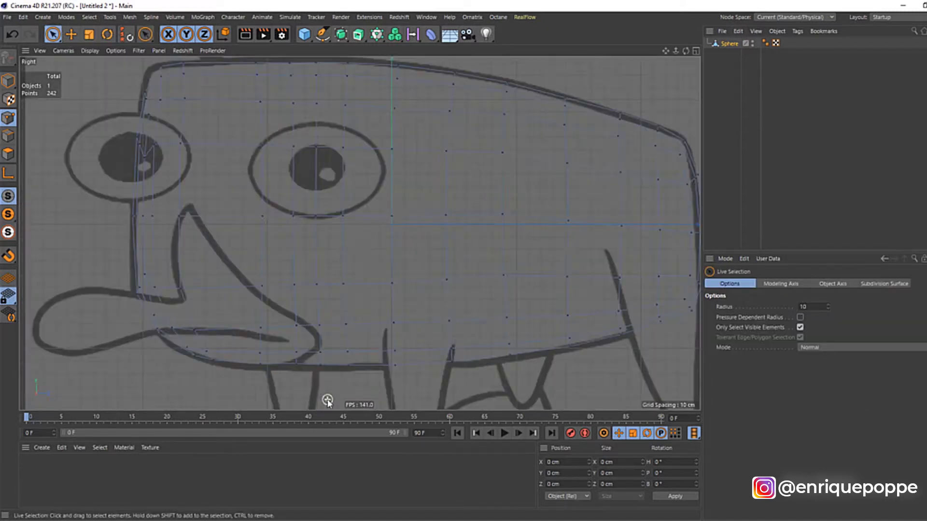
scroll(309, 374, "up", 2)
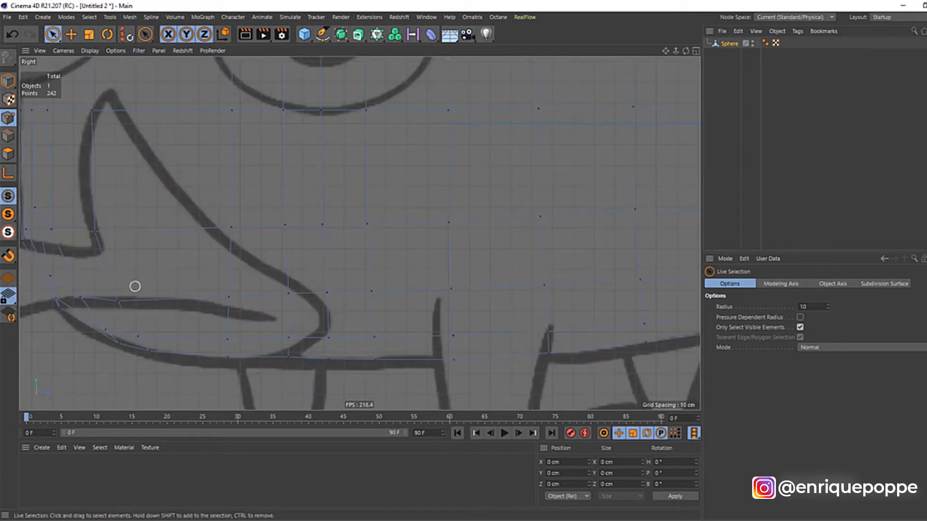
left_click(7, 154)
mouse_move(260, 338)
left_mouse_down()
mouse_move(318, 337)
mouse_move(346, 319)
left_mouse_up()
In the perspective view, replace the selection with a two-by-two block of polygons on the body's lower side for the front leg.
key("F1")
left_click_drag(685, 50, 638, 120)
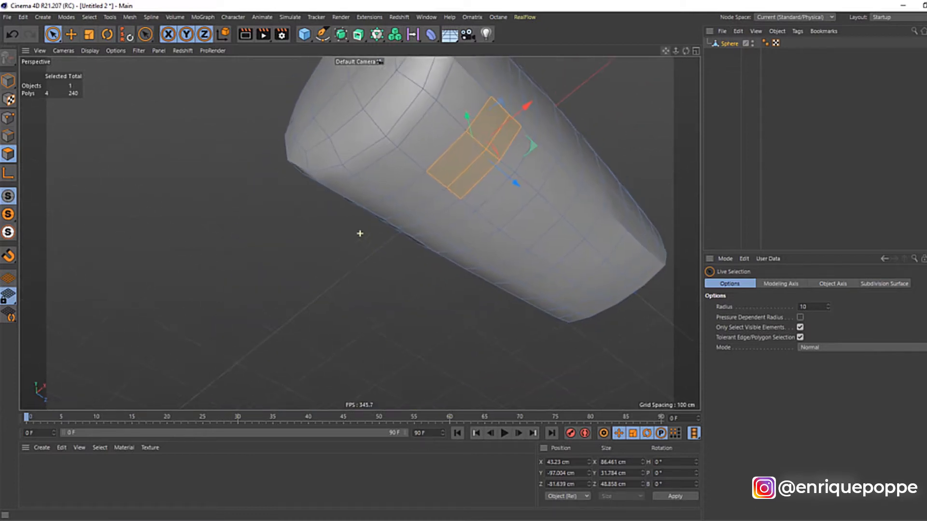
left_click_drag(359, 233, 413, 207)
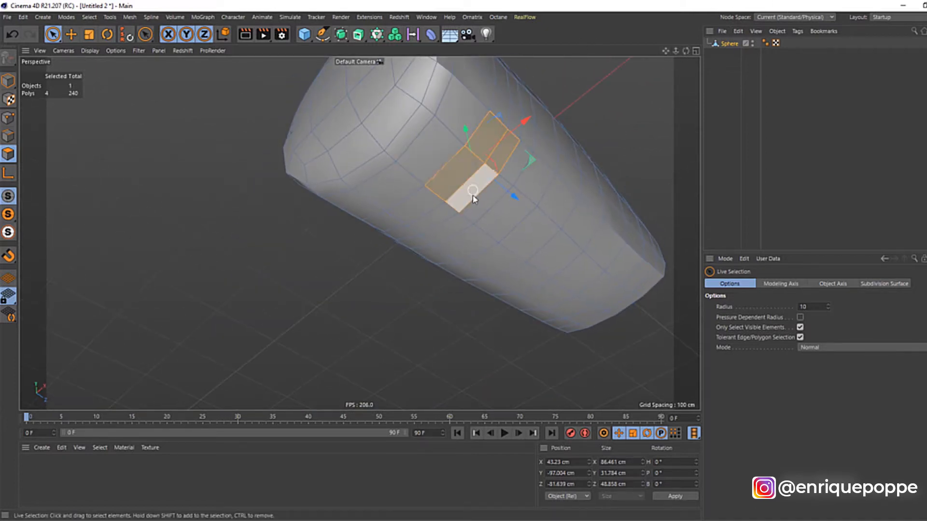
left_click_drag(486, 107, 504, 122)
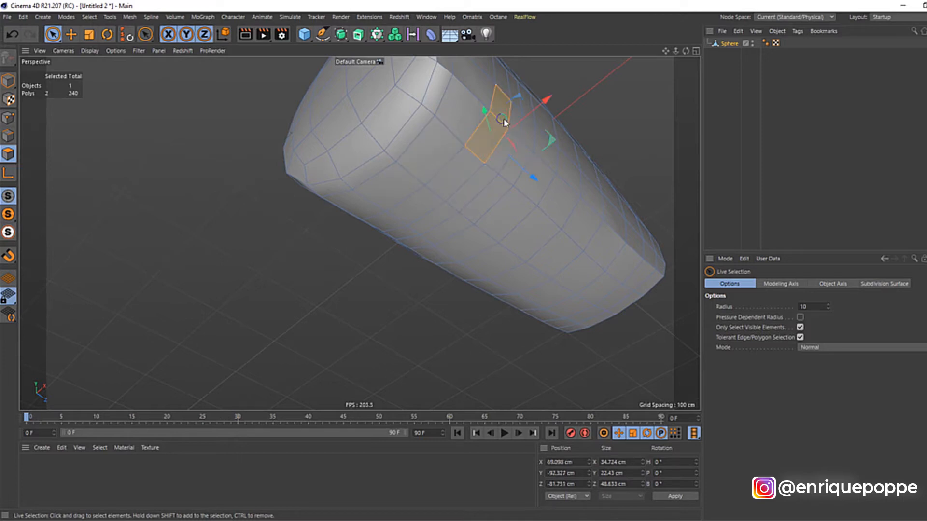
left_click_drag(685, 50, 669, 58)
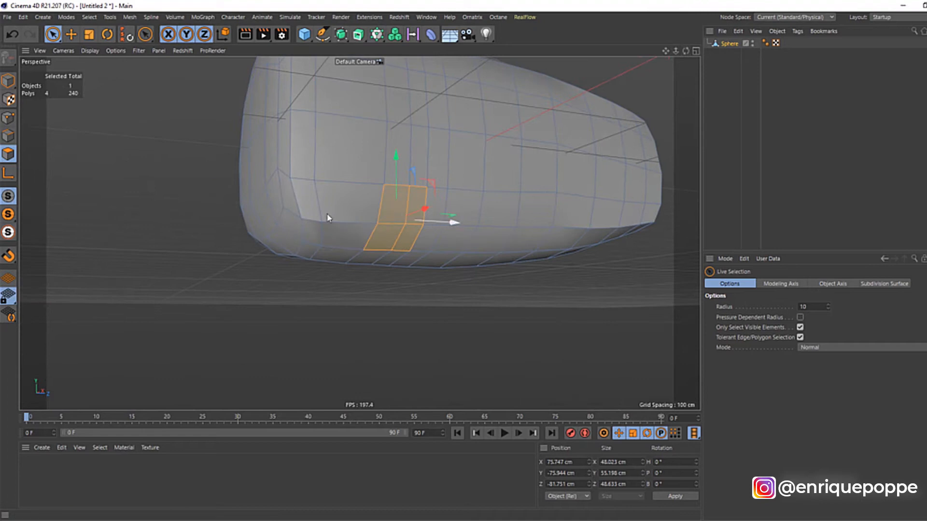
scroll(537, 244, "up", 5)
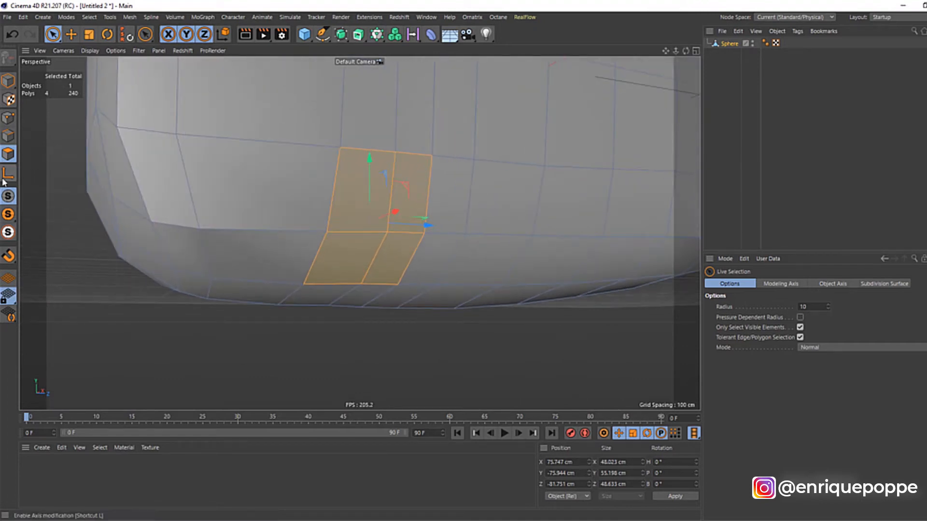
Move the outer points of the front-leg polygon block in point mode so that its square outline becomes roughly round.
left_click(7, 121)
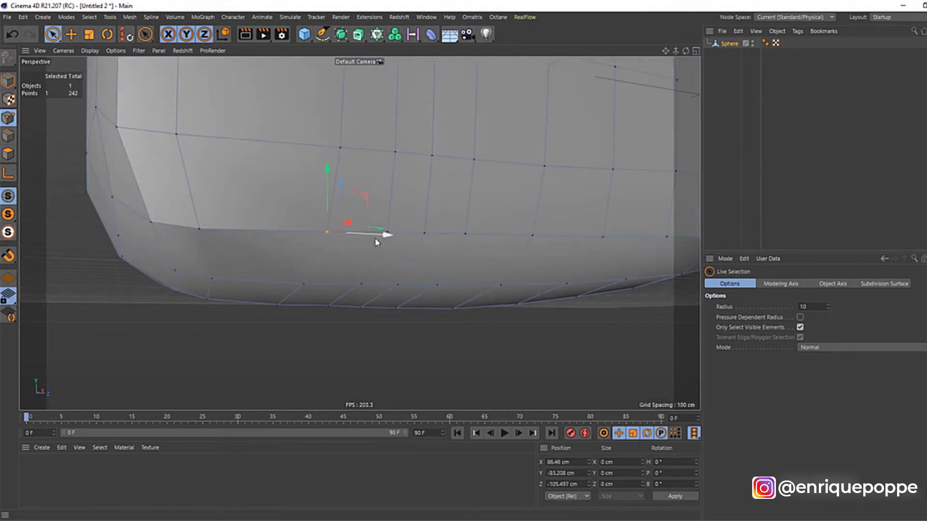
left_click_drag(377, 242, 366, 236)
left_click(425, 233)
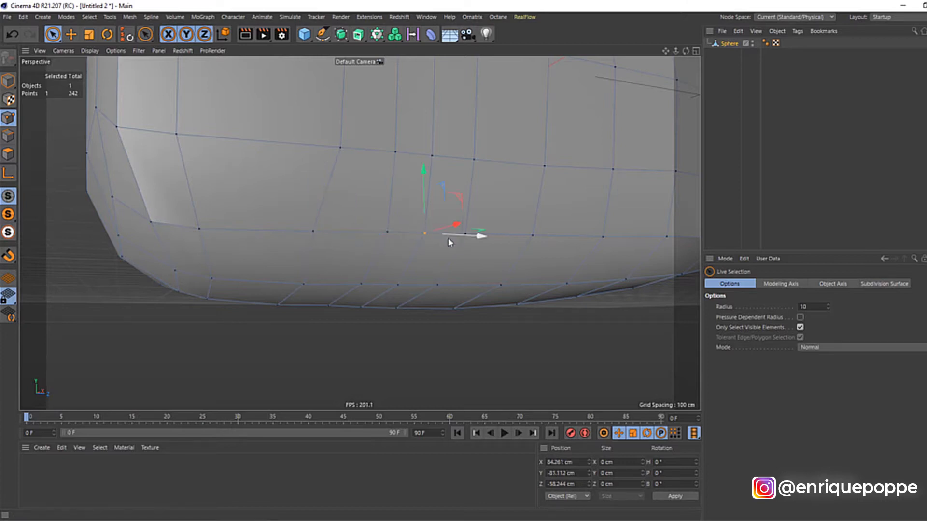
left_click(342, 146)
left_click(433, 156, "shift")
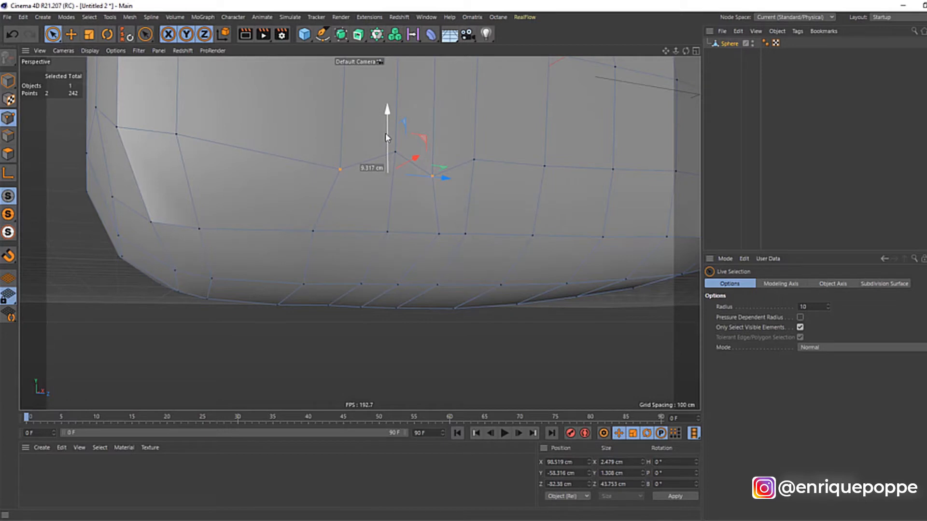
left_click(307, 285)
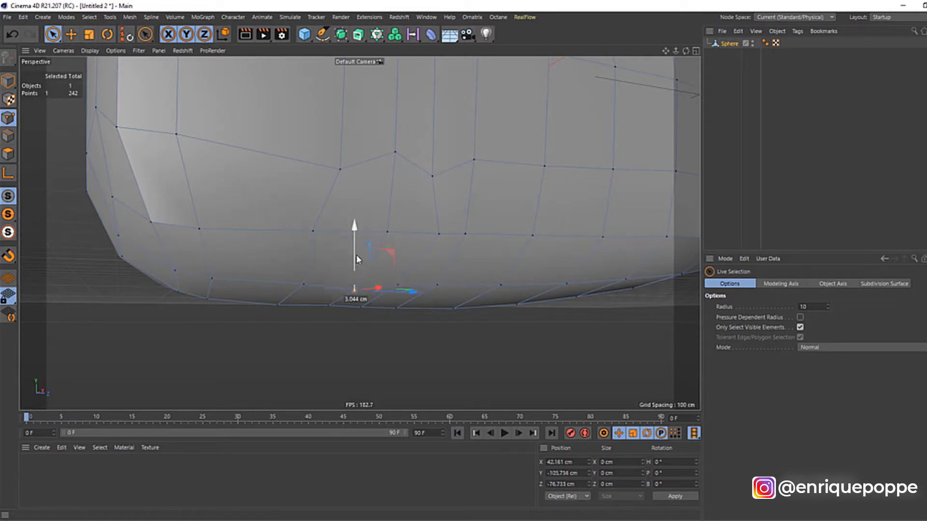
left_click(302, 282)
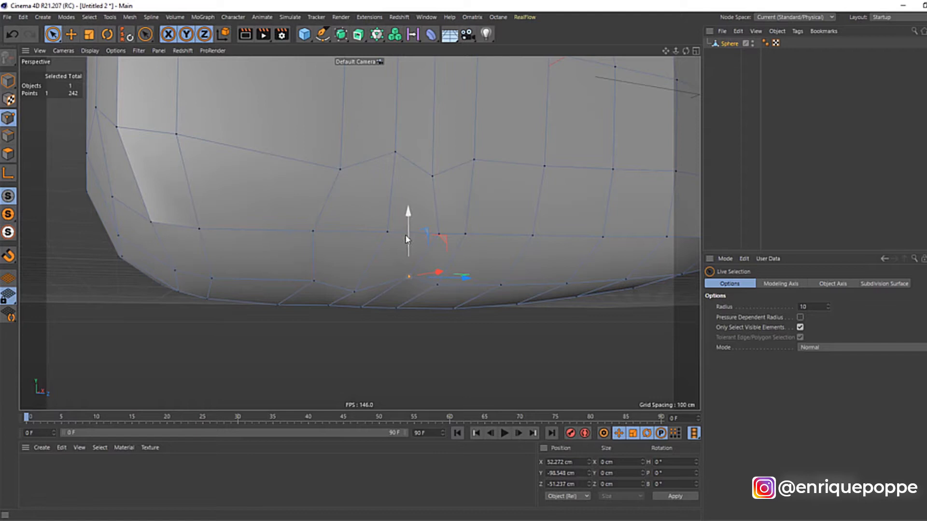
left_click_drag(409, 247, 409, 249)
Return to polygon mode and extrude the four front-leg polygons slightly, checking their position against the side-view sketch.
left_click(8, 154)
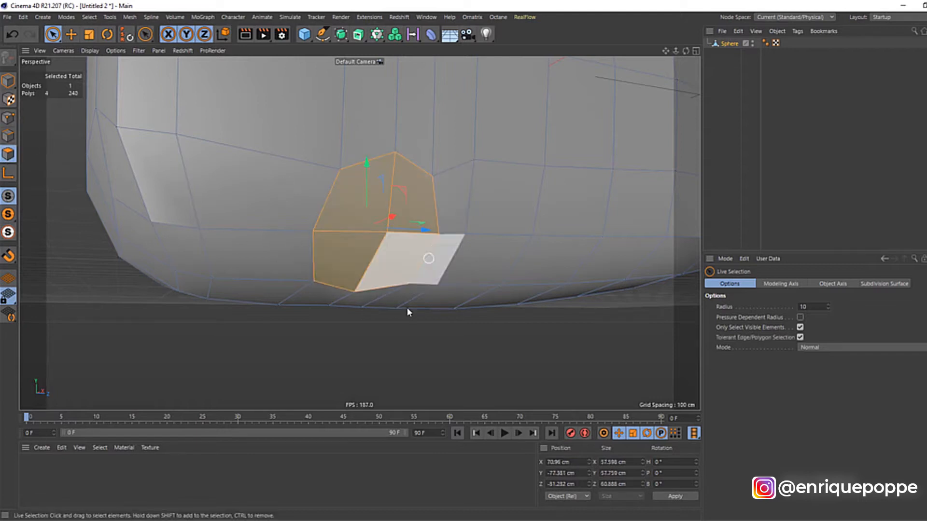
key("F4")
key("F3")
scroll(360, 291, "down", 5)
scroll(353, 312, "up", 4)
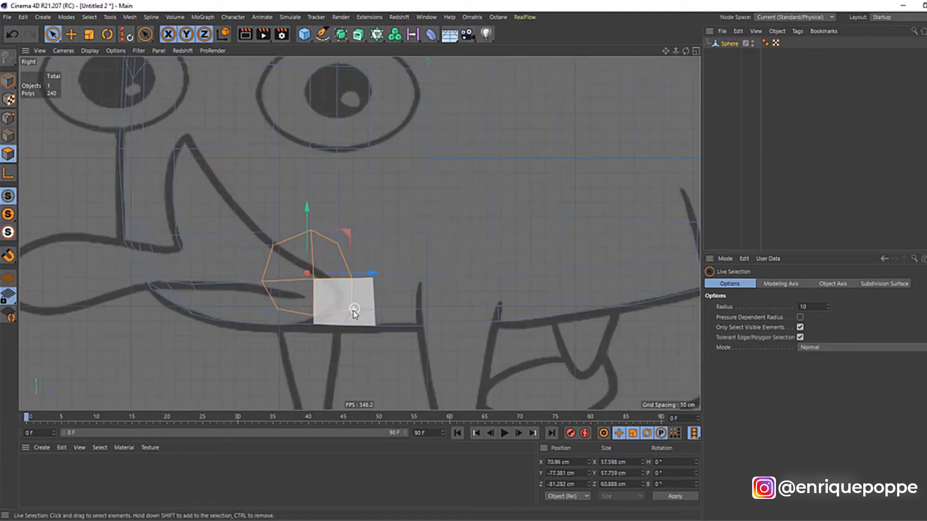
key("d")
left_click_drag(372, 337, 376, 336)
In the front view, move the extruded leg polygons a little outward and down from the body.
key("F4")
key("F3")
key("F4")
scroll(403, 321, "up", 4)
left_click(73, 33)
left_click_drag(288, 248, 308, 259)
Try to scale the leg polygons down and extrude them by 27 cm and again by 83 cm.
key("t")
left_click_drag(459, 298, 448, 297)
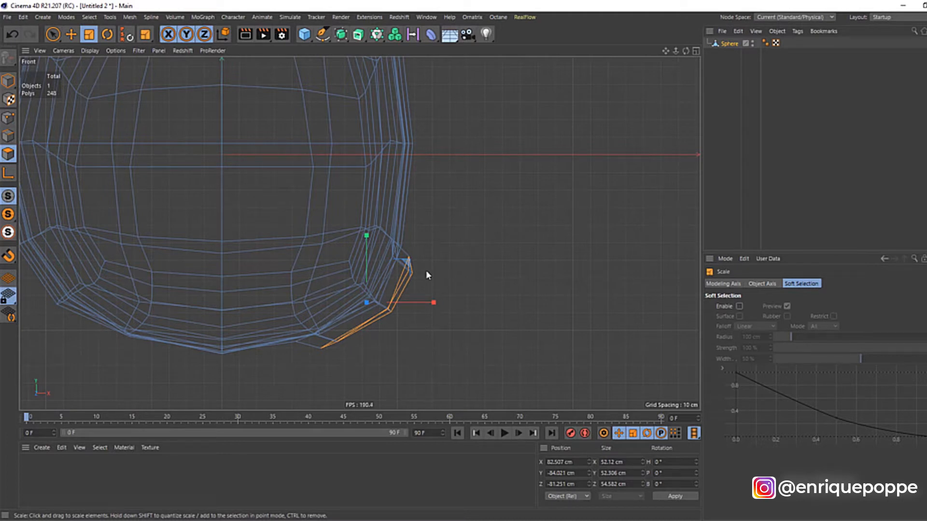
key("d")
left_click_drag(424, 248, 435, 278)
scroll(426, 279, "down", 4)
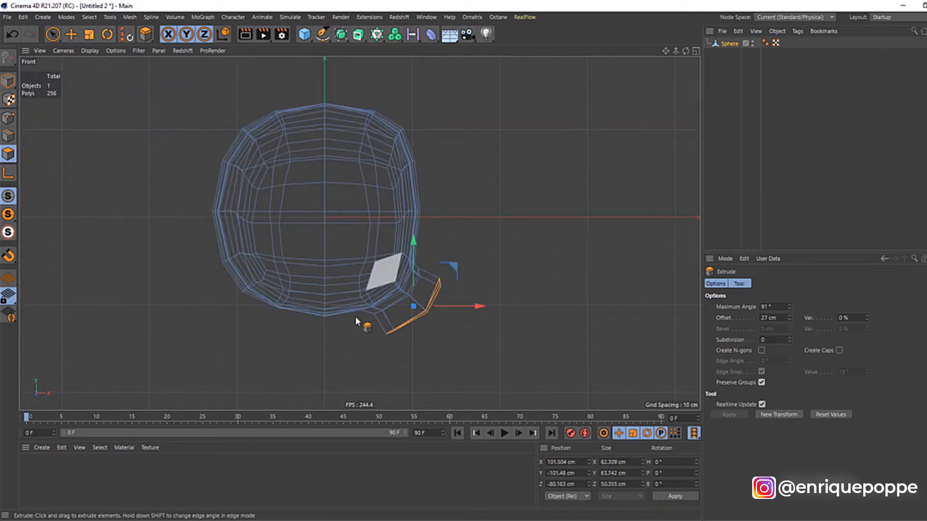
left_click_drag(425, 346, 465, 346)
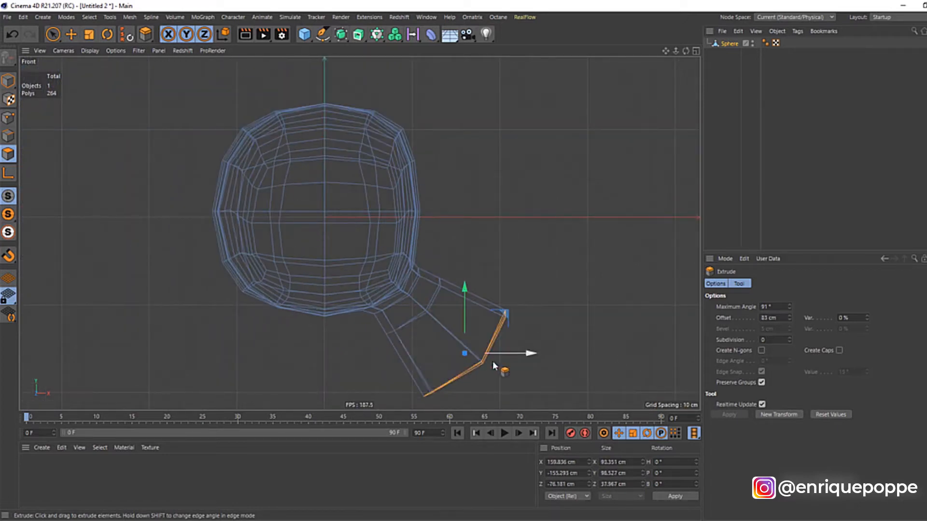
key("ctrl+z")
key("ctrl+z")
In the front view, extend the leg with a new segment about 32 cm diagonally outward and down.
scroll(410, 319, "up", 5)
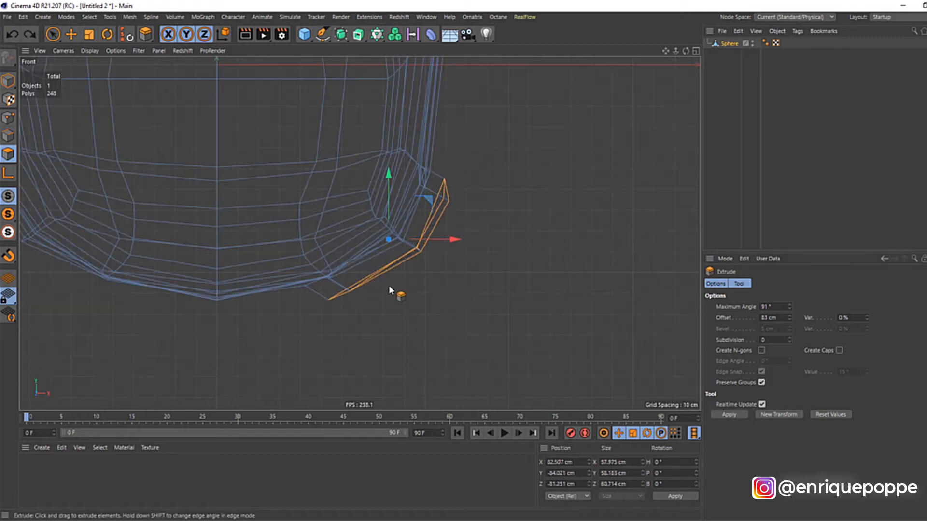
key("ctrl+y")
key("e")
left_click_drag(426, 318, 453, 358)
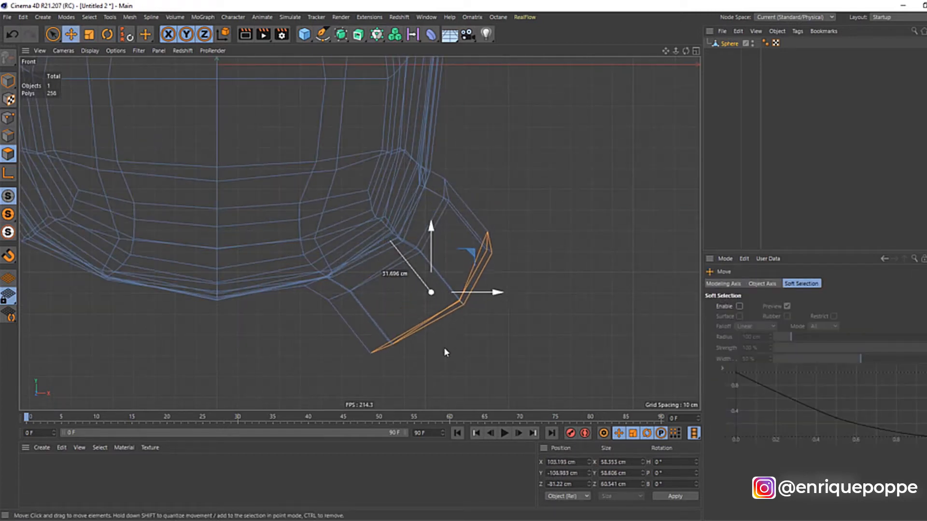
Rotate and flatten the leg's end polygons until they are nearly horizontal, and reposition them beneath the body's side.
key("r")
left_click_drag(463, 271, 462, 292)
key("t")
left_click_drag(419, 337, 390, 348)
key("e")
left_click_drag(432, 359, 399, 370)
key("t")
left_click_drag(395, 271, 399, 309)
key("e")
left_click_drag(399, 334, 396, 352)
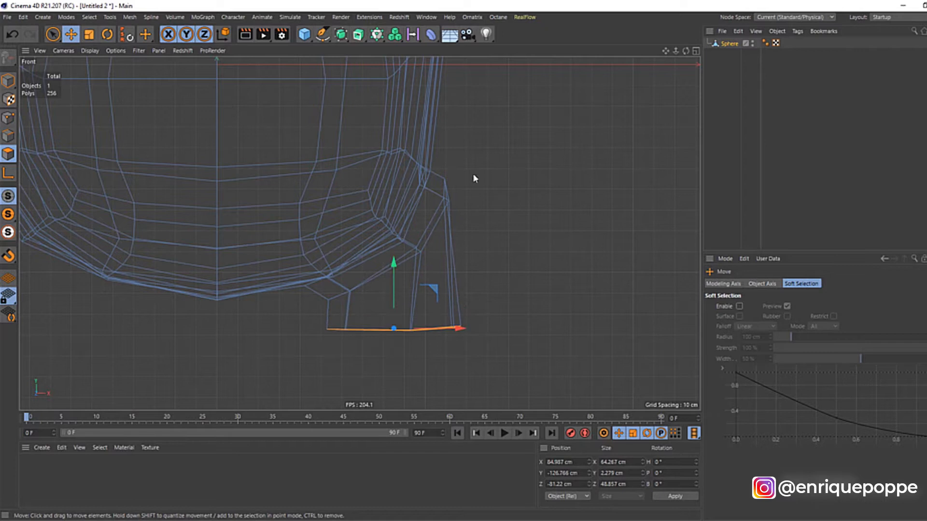
In the side view, scale and move the end polygons to match the top of the sketched front leg.
key("F1")
key("F4")
key("F3")
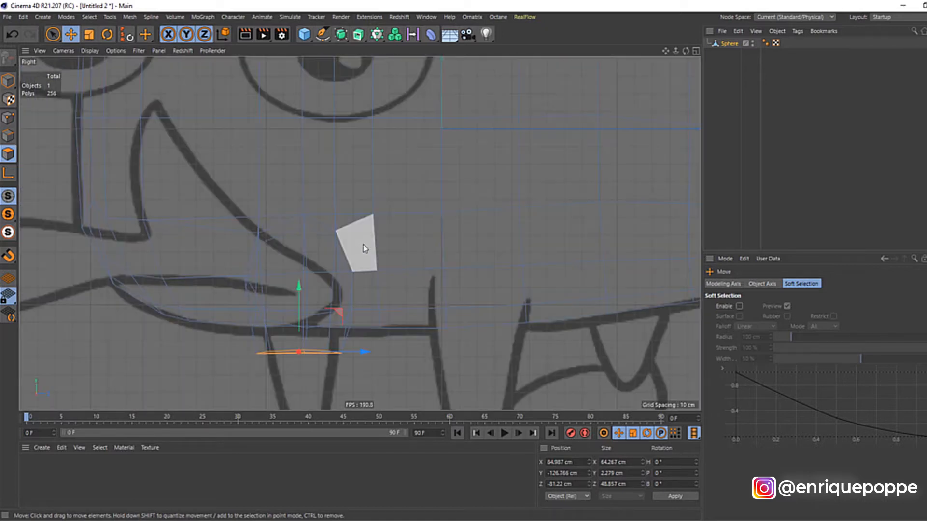
scroll(364, 249, "down", 3)
middle_click_drag(354, 335, 355, 298, "alt")
scroll(356, 298, "up", 4)
key("t")
key("e")
left_click_drag(392, 330, 365, 324)
key("t")
left_click_drag(399, 261, 399, 261)
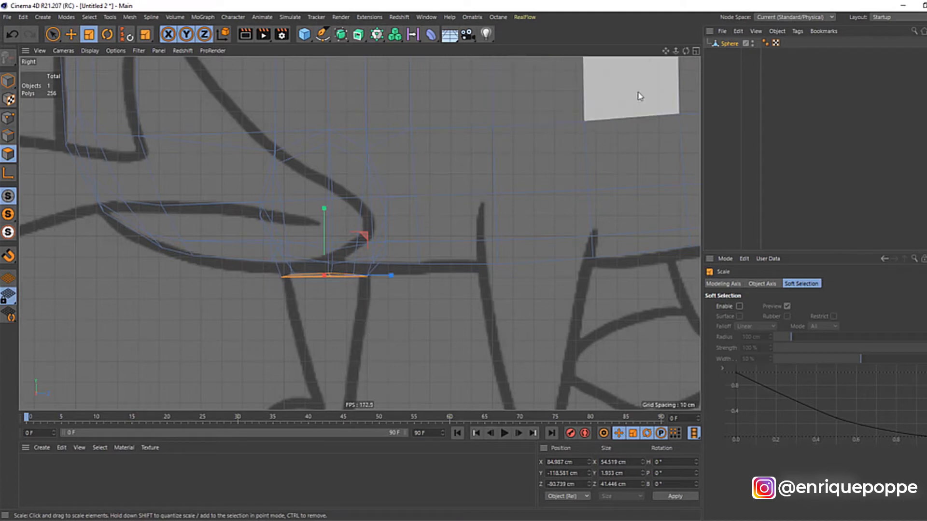
Extrude the front leg down to about the middle of the sketched leg and narrow its end to the outline.
left_click_drag(665, 51, 695, 74)
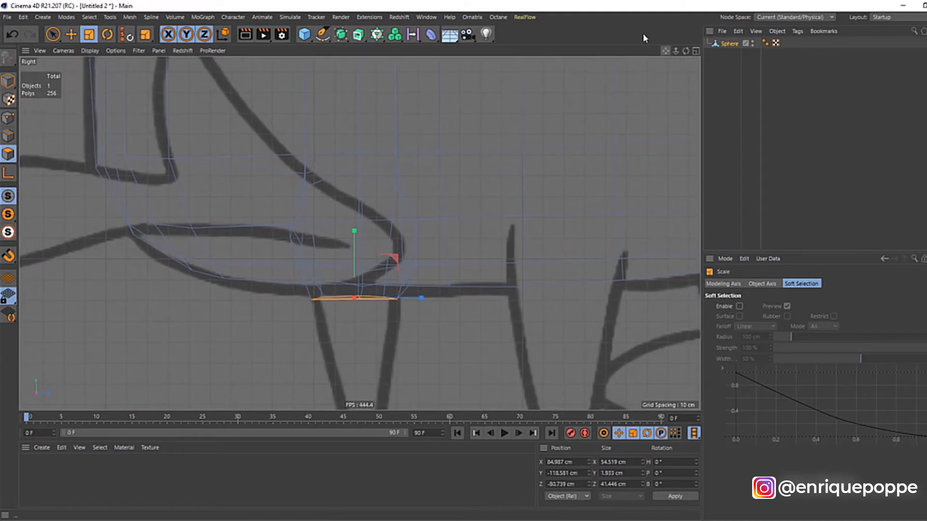
scroll(363, 348, "down", 4)
scroll(348, 367, "up", 4)
left_click_drag(302, 305, 381, 344, "ctrl")
scroll(319, 310, "down", 3)
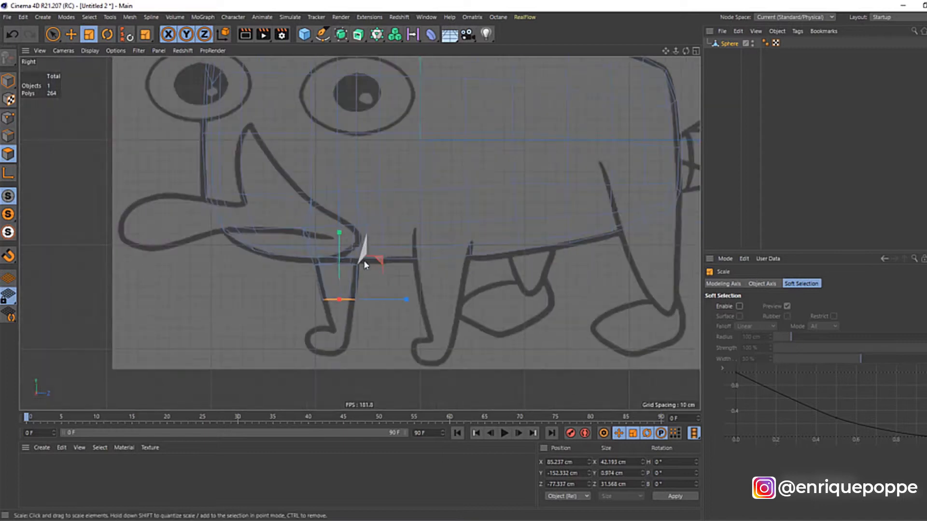
Extrude the leg down to the sketched ankle and scale its end to the outline's width.
scroll(362, 259, "up", 3)
key("e")
left_click_drag(375, 309, 270, 384, "ctrl")
key("t")
left_click_drag(242, 414, 241, 414)
Extrude a short ankle segment, tilt its end, and extrude another segment down toward the sole.
key("e")
mouse_move(359, 312)
left_mouse_down("ctrl")
mouse_move(351, 333)
mouse_move(349, 324)
left_mouse_up("ctrl")
key("t")
key("r")
left_click_drag(391, 285, 409, 263)
key("d")
key("e")
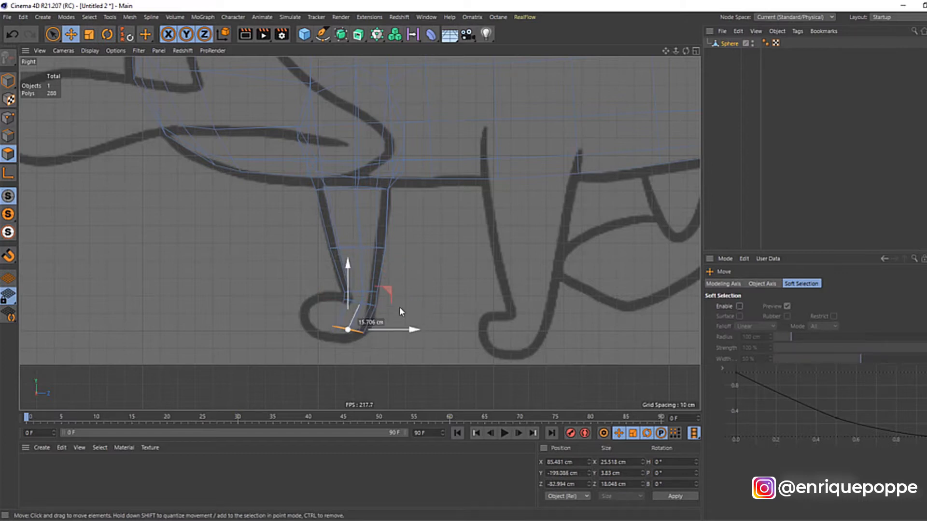
Rotate, scale and move the end polygons so they slope from the ankle to the heel of the sketched foot.
key("r")
left_click_drag(367, 296, 384, 324)
key("t")
left_click_drag(592, 333, 593, 333)
key("e")
left_click_drag(556, 377, 558, 366)
scroll(307, 334, "up", 2)
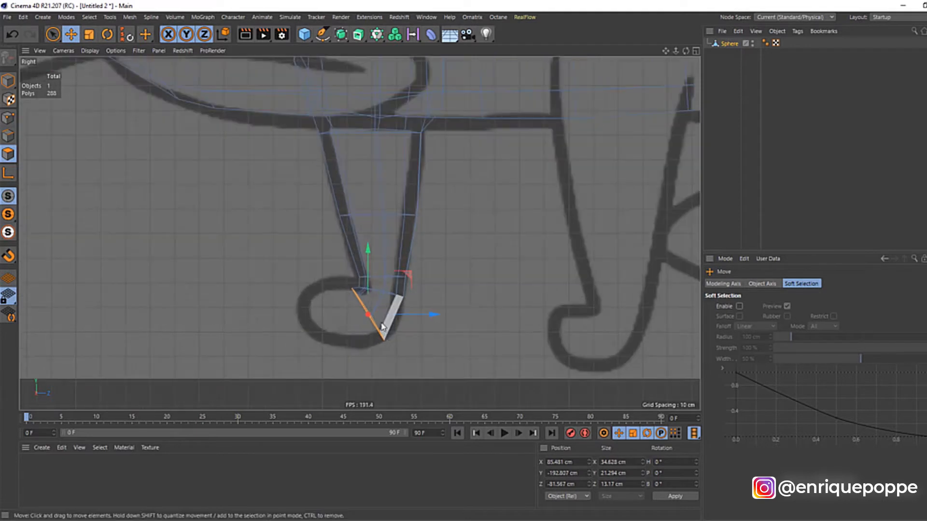
Extrude the foot forward from the heel, and rotate and scale the new end to the sketched foot.
key("d")
left_click_drag(346, 340, 298, 332)
key("e")
key("r")
left_click_drag(362, 286, 389, 282)
key("t")
Extrude a second foot segment toward the toes, and move, rotate and scale its end inside the outline.
key("d")
key("e")
left_click_drag(295, 375, 281, 371)
key("r")
key("e")
key("r")
left_click_drag(335, 280, 175, 380)
key("t")
Extrude the last foot segment and rotate, scale and position its end to close the rounded toe tip.
key("d")
key("e")
key("r")
key("e")
key("t")
key("e")
key("F1")
left_click_drag(312, 313, 335, 332, "alt")
key("F3")
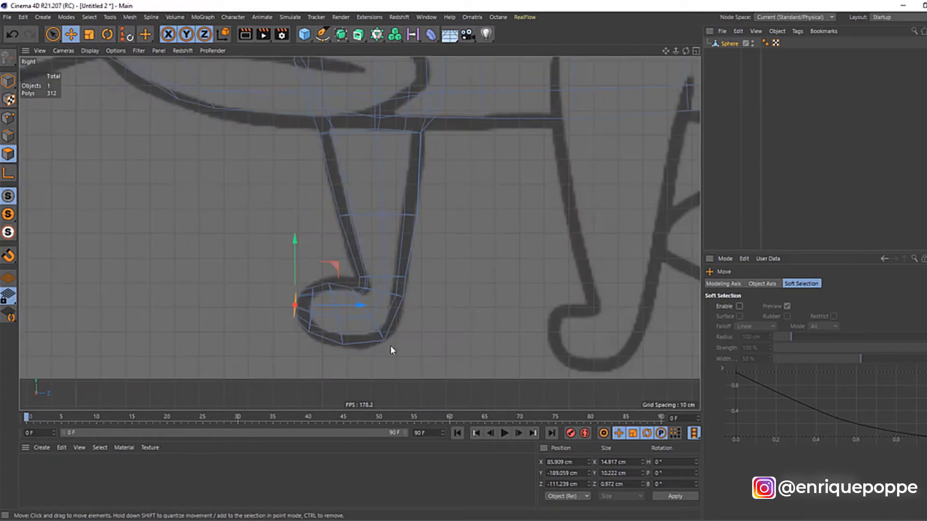
Smooth the front leg and foot using the Brush in Smooth mode with a 78 cm radius.
key("space")
right_click(272, 241)
left_click(296, 229)
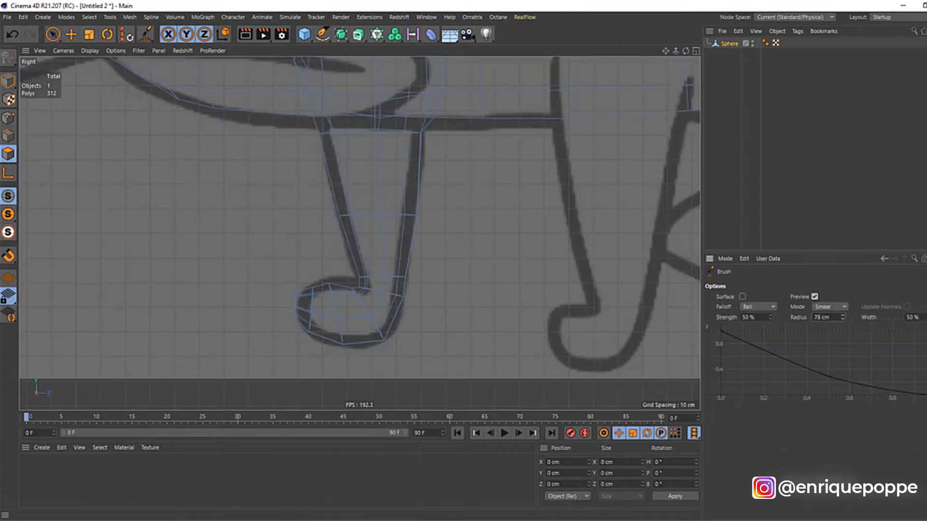
left_click(825, 405)
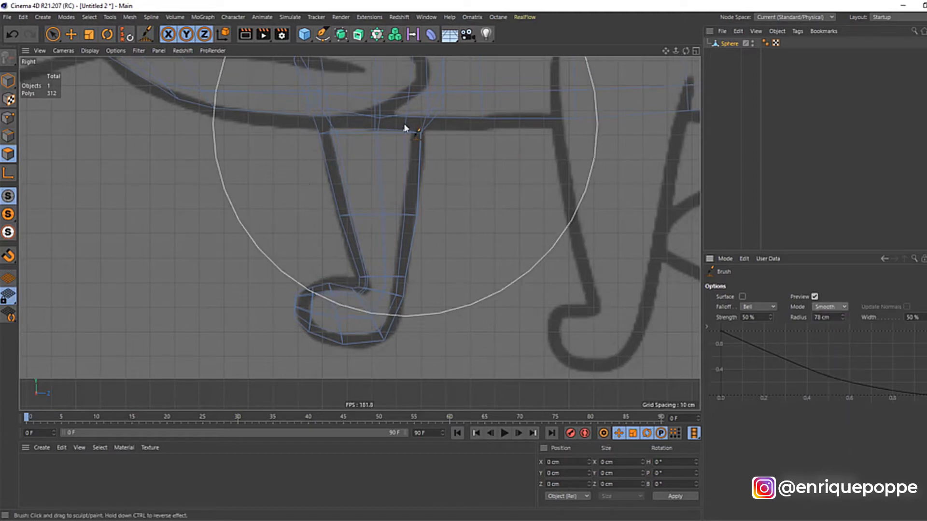
left_click_drag(322, 333, 348, 309)
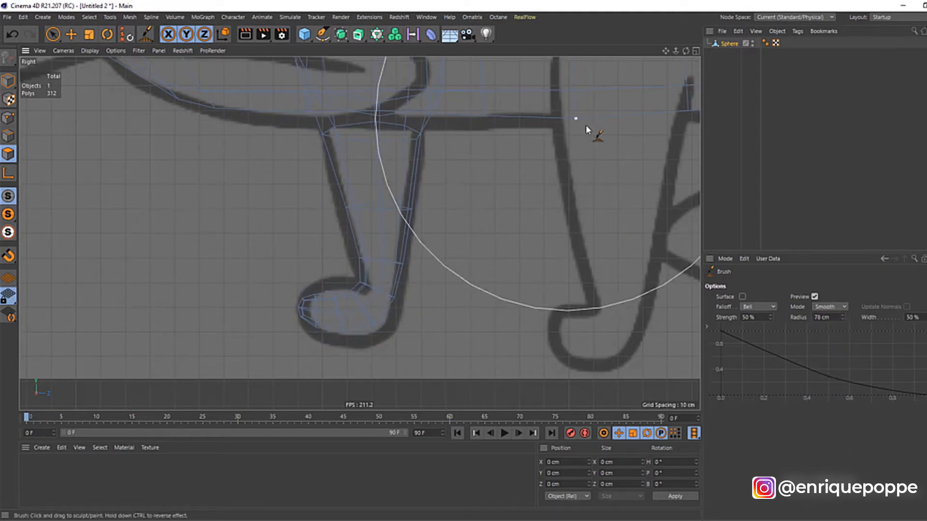
left_click_drag(666, 51, 467, 207)
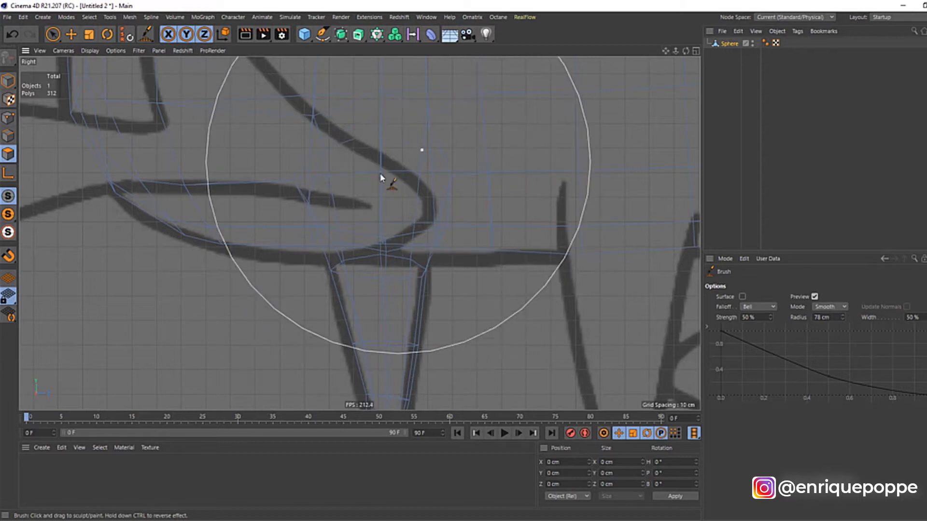
Set the Brush to Smear with a 61 cm radius and pull the leg's rear edge back to the sketched outline.
key("F4")
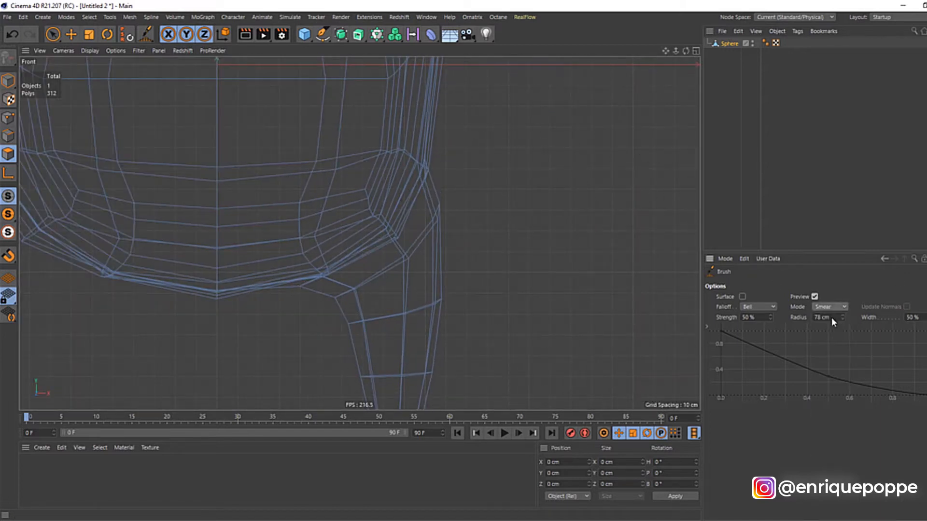
key("F3")
scroll(434, 207, "down", 5)
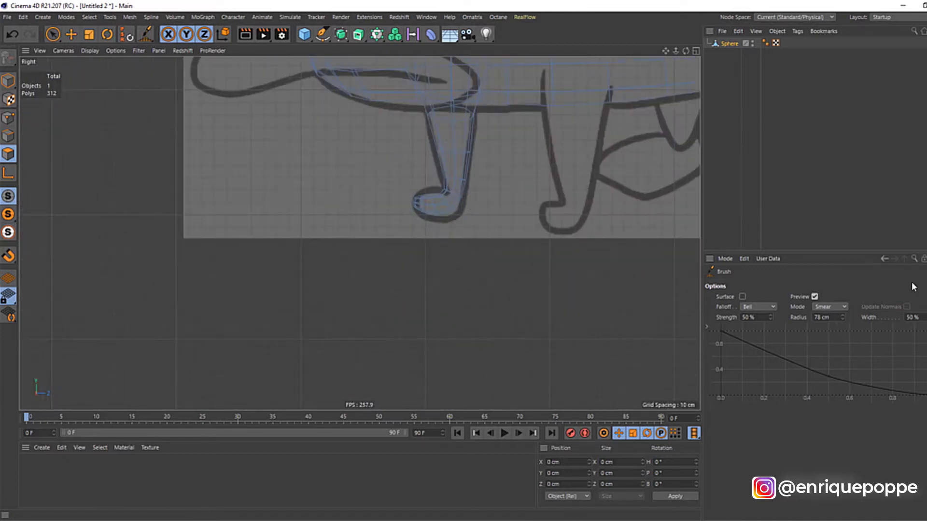
left_click_drag(845, 317, 836, 317)
scroll(410, 182, "up", 3)
left_click_drag(499, 219, 511, 216)
left_click_drag(512, 170, 521, 168)
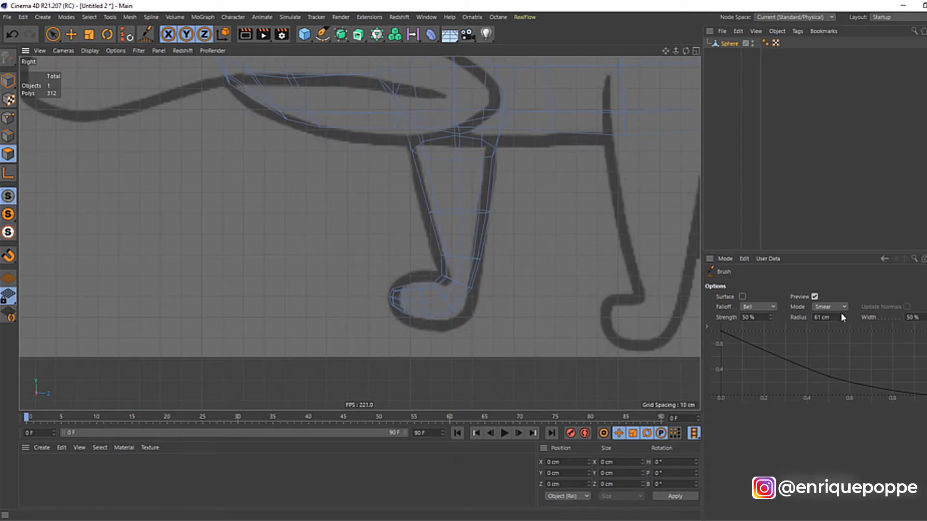
Smear the sole, toe and ankle points onto the sketched foot with the Brush radius reduced to 44 cm and 38 cm.
left_click_drag(843, 318, 839, 317)
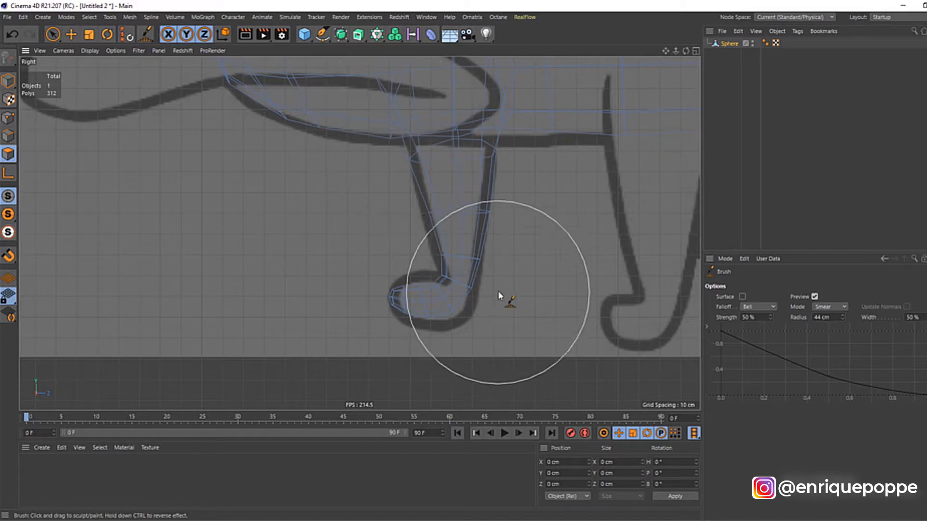
left_click_drag(437, 334, 430, 356)
left_click_drag(403, 314, 393, 323)
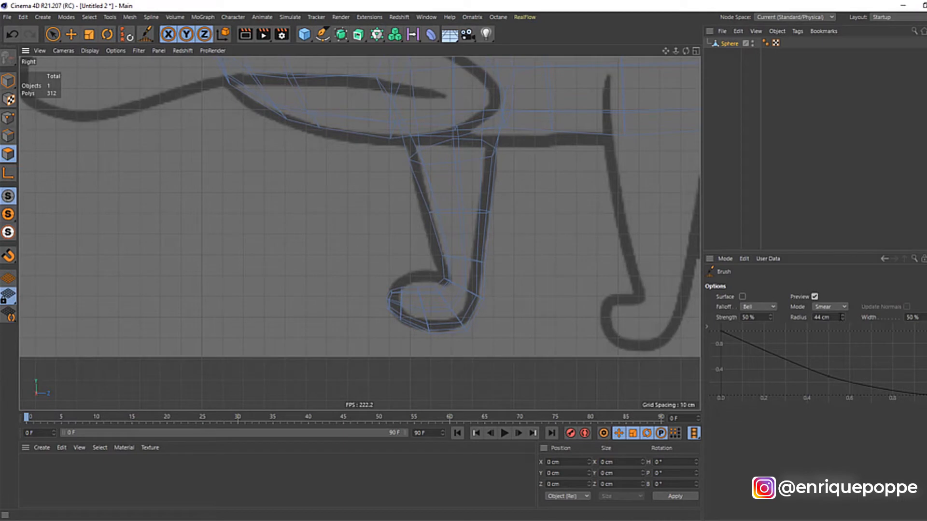
left_click_drag(842, 317, 842, 317)
left_click_drag(423, 301, 433, 269)
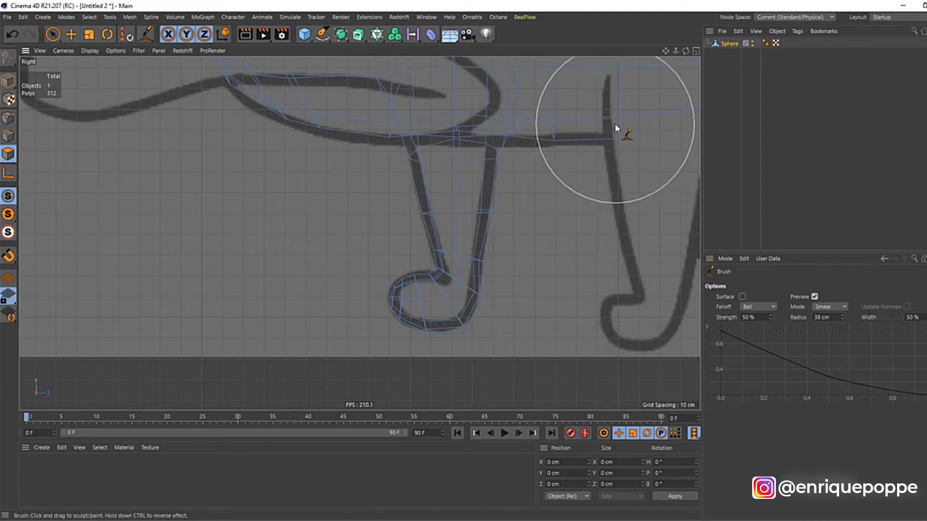
Deselect the object and examine the front leg's shape against the body in the side and perspective views.
scroll(618, 126, "down", 3)
left_click_drag(665, 52, 659, 53)
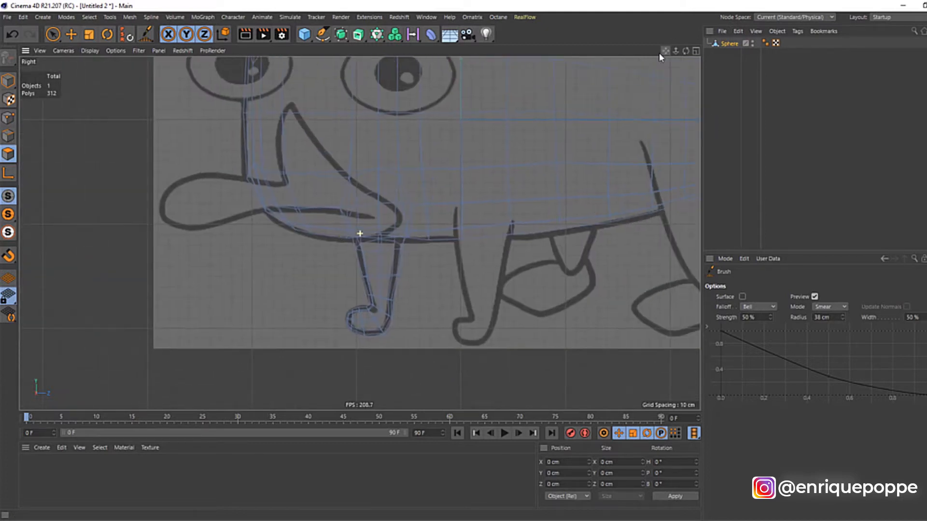
scroll(549, 217, "down", 3)
scroll(433, 222, "up", 2)
key("F1")
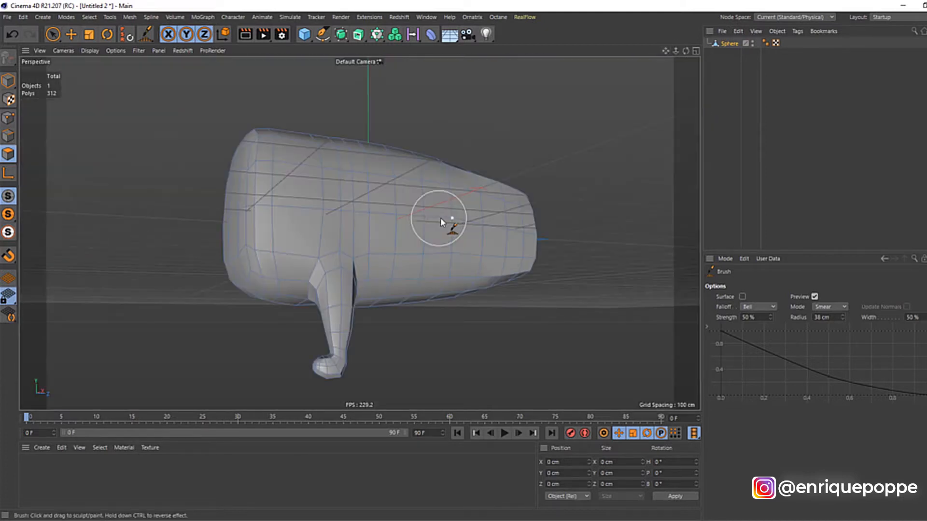
scroll(439, 218, "down", 3)
left_click(845, 178)
mouse_move(688, 51)
left_mouse_down()
mouse_move(753, 52)
mouse_move(690, 68)
left_mouse_up()
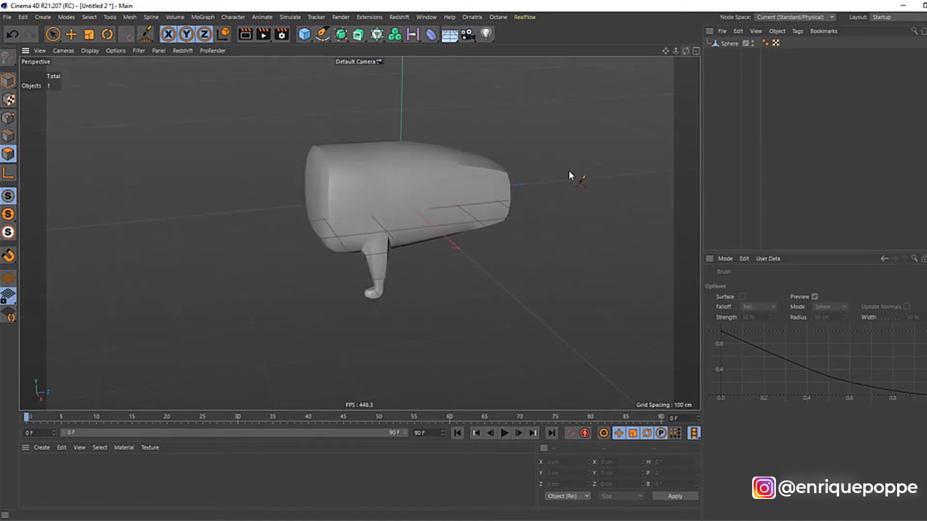
Select the four lower rear polygons of the Sphere where the sketched hind leg starts, using Live Selection in the side view.
key("F3")
scroll(528, 207, "down", 3)
scroll(579, 198, "up", 3)
scroll(634, 192, "up", 5)
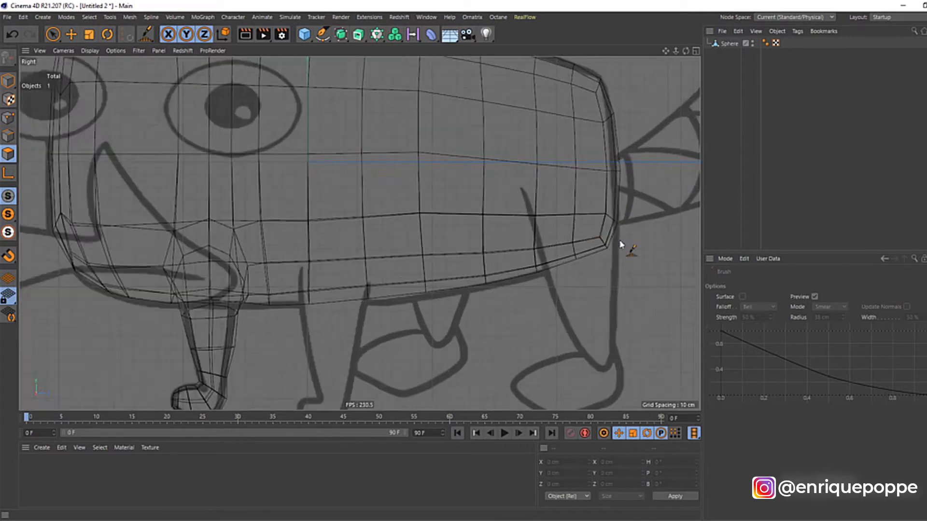
left_click(53, 34)
left_click(87, 28)
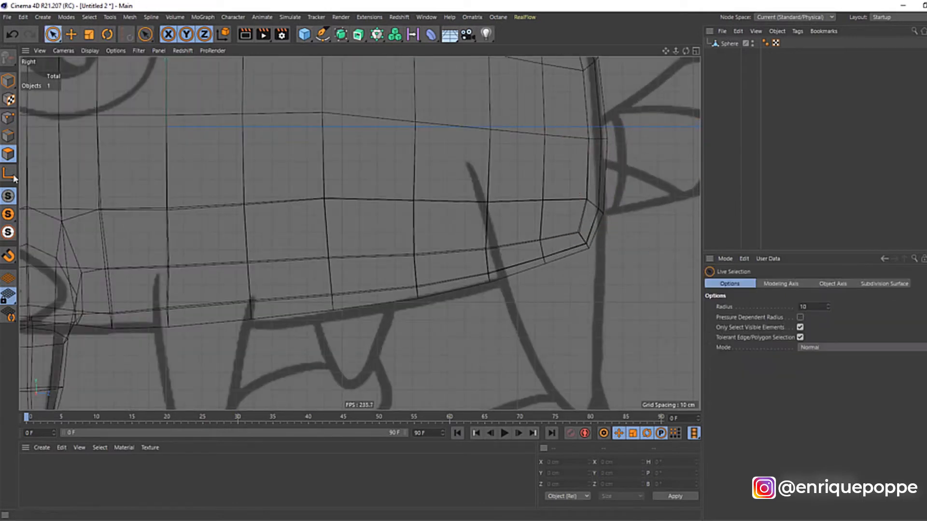
left_click(729, 43)
scroll(445, 257, "down", 3)
scroll(575, 316, "up", 4)
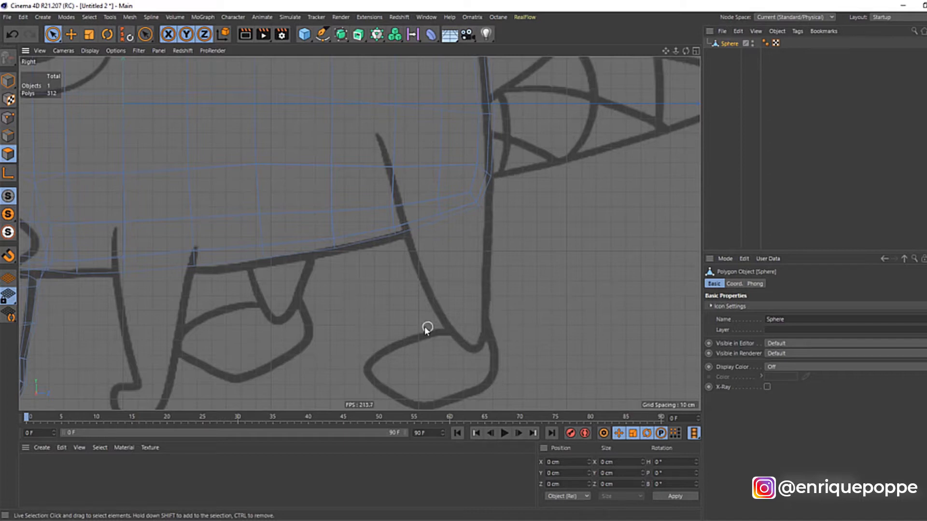
left_click(444, 192)
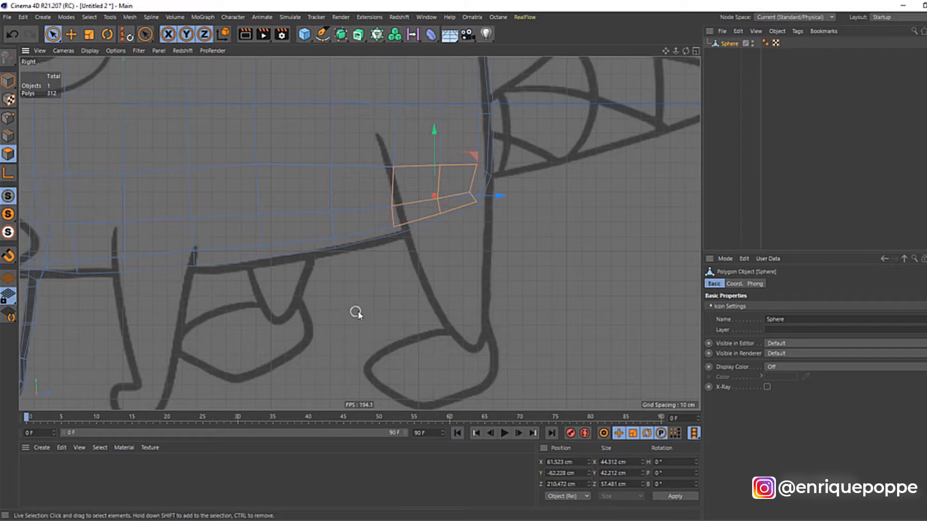
Shift the hind-leg patch's upper rear corner and middle points forward along Z and its lower rear point slightly back.
key("F1")
scroll(544, 216, "up", 6)
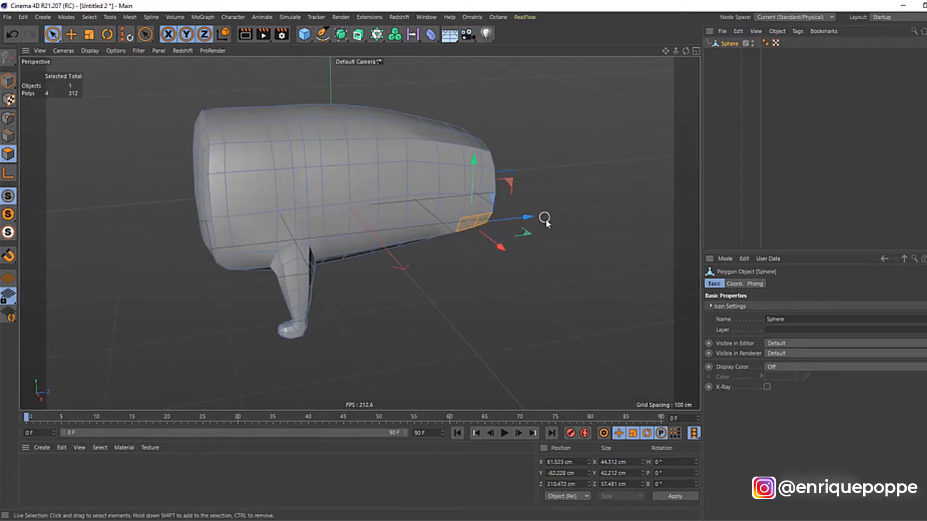
left_click_drag(685, 50, 638, 54)
scroll(411, 253, "up", 5)
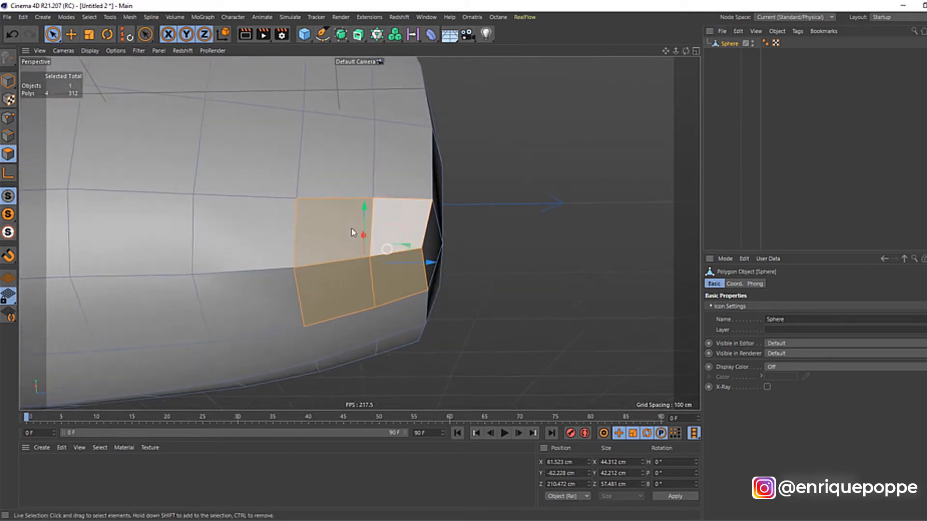
left_click(4, 125)
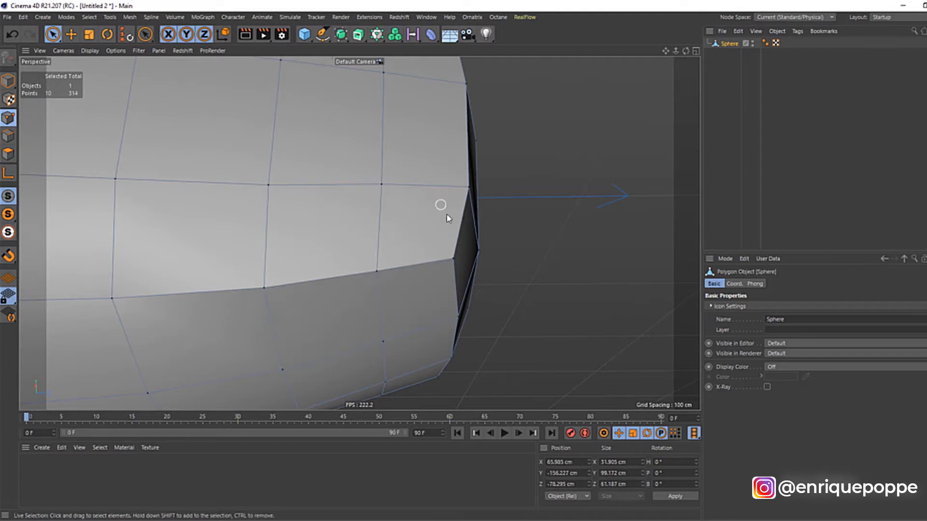
mouse_move(476, 258)
left_mouse_down()
mouse_move(501, 258)
mouse_move(486, 258)
left_mouse_up()
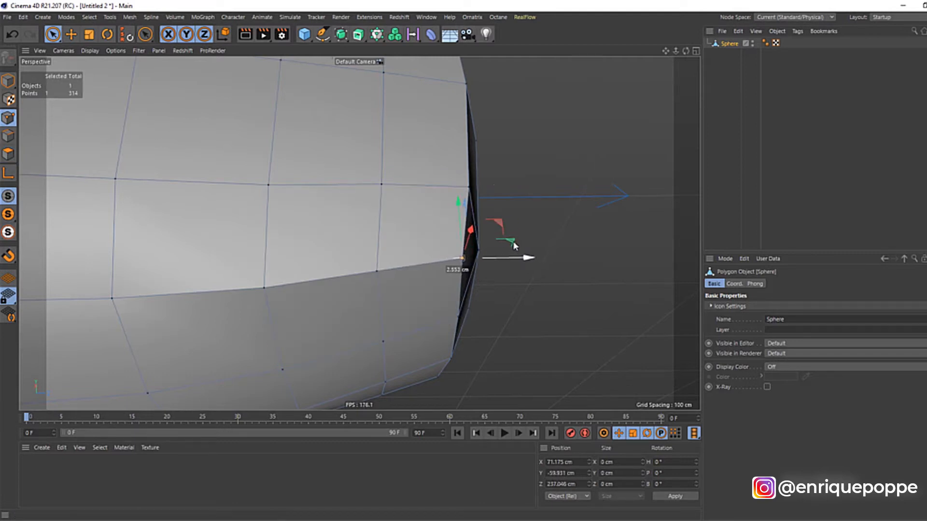
mouse_move(454, 189)
left_mouse_down()
mouse_move(476, 187)
mouse_move(464, 188)
left_mouse_up()
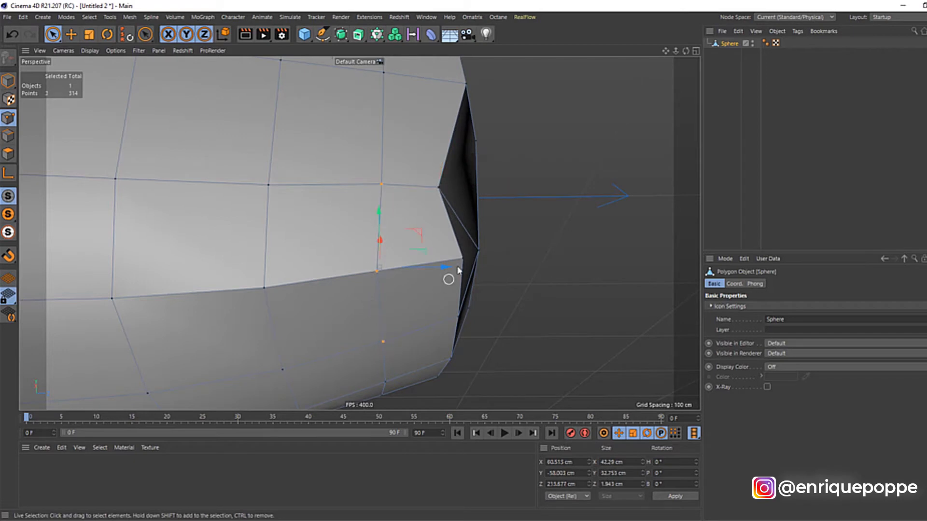
left_click_drag(441, 265, 418, 269)
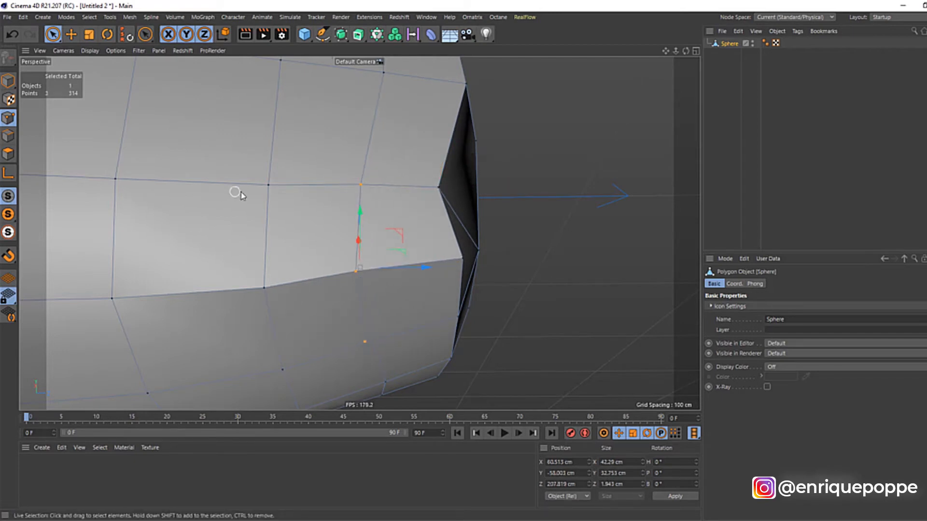
Move the hind-leg patch's upper front point down and back and its lower front point back and up to round the patch.
left_click(274, 183)
key("space")
left_click_drag(295, 213, 309, 228)
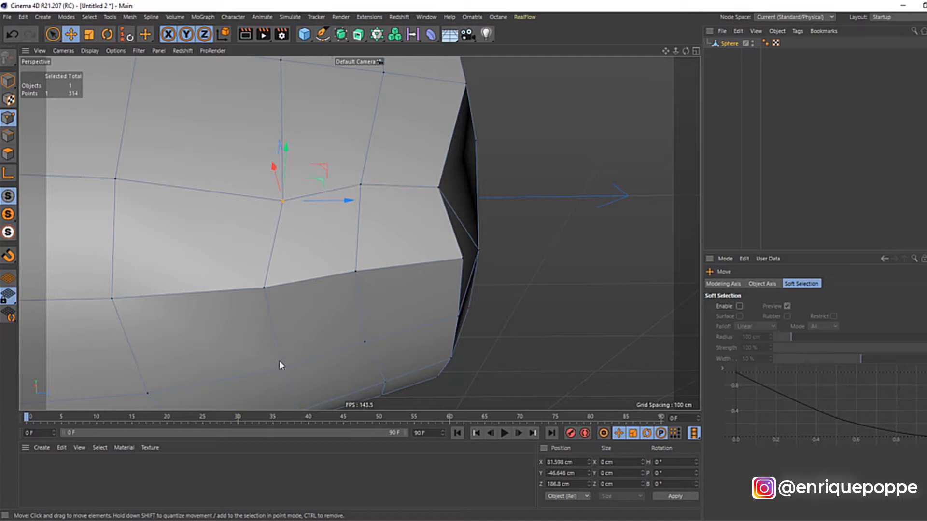
left_click_drag(309, 372, 340, 371)
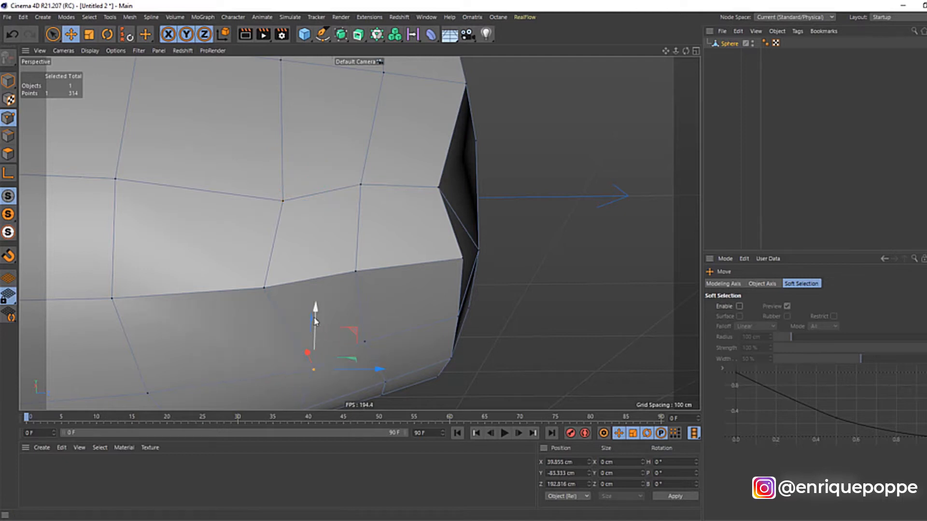
left_click_drag(316, 305, 316, 306)
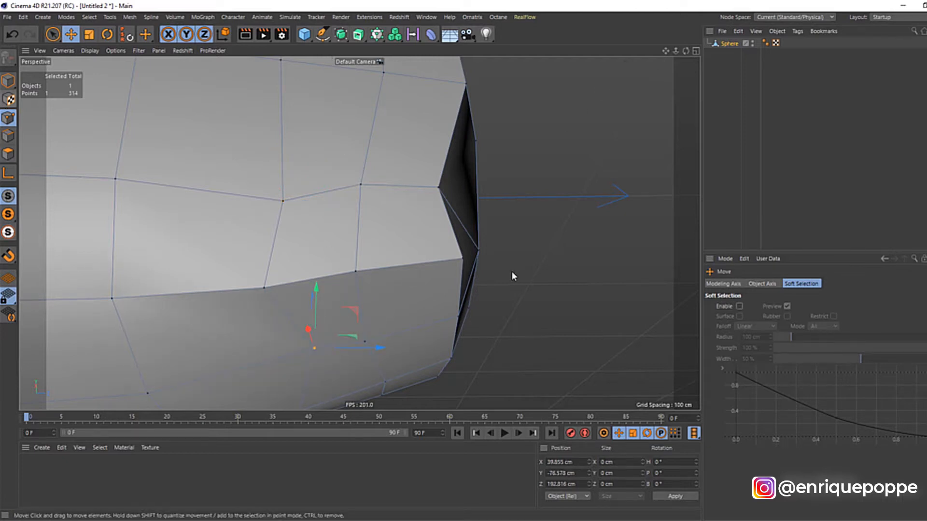
Nudge the patch's rear corner points back along Z and check the selected polygons in the front and side views.
key("9")
left_click(469, 259)
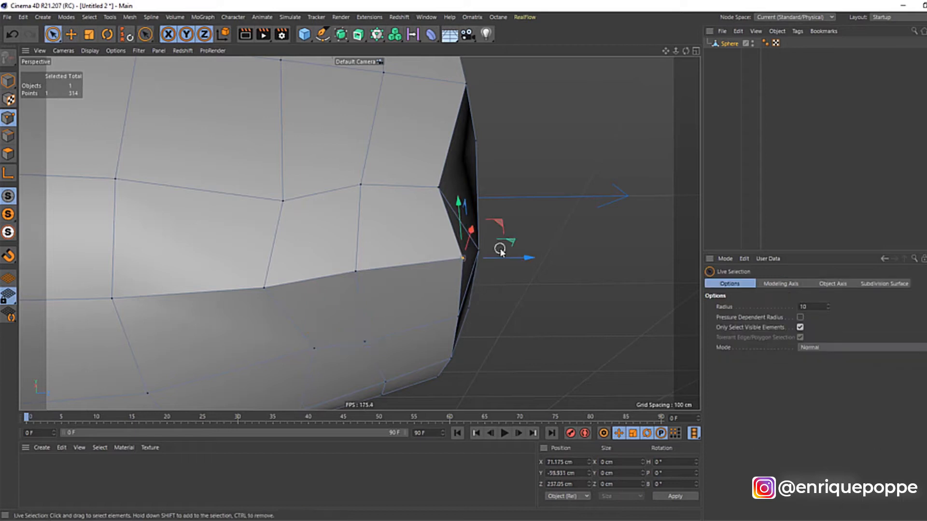
left_click(456, 191)
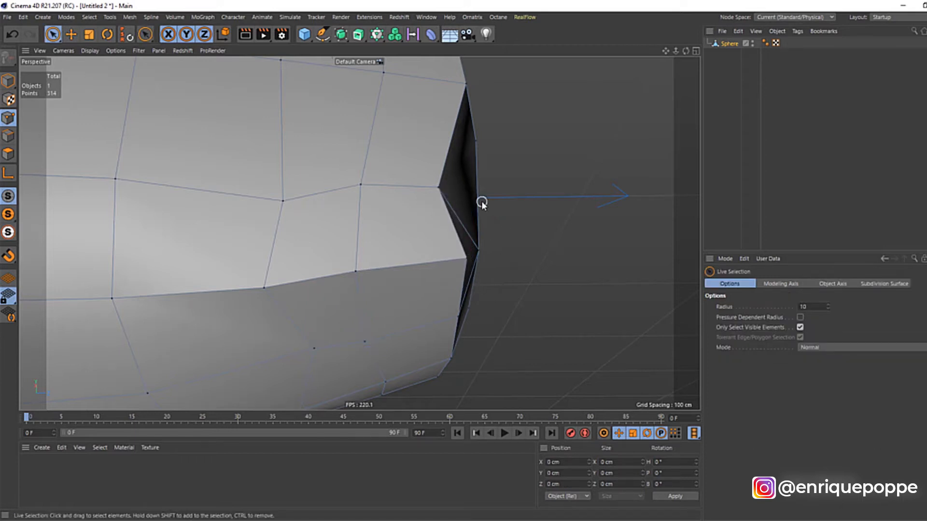
left_click(436, 189)
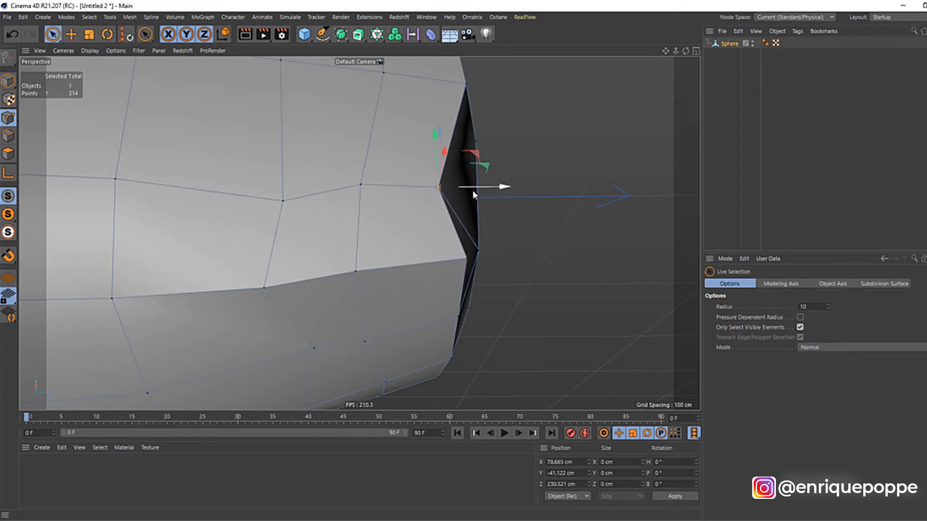
left_click(8, 154)
left_click_drag(425, 261, 317, 221)
key("F4")
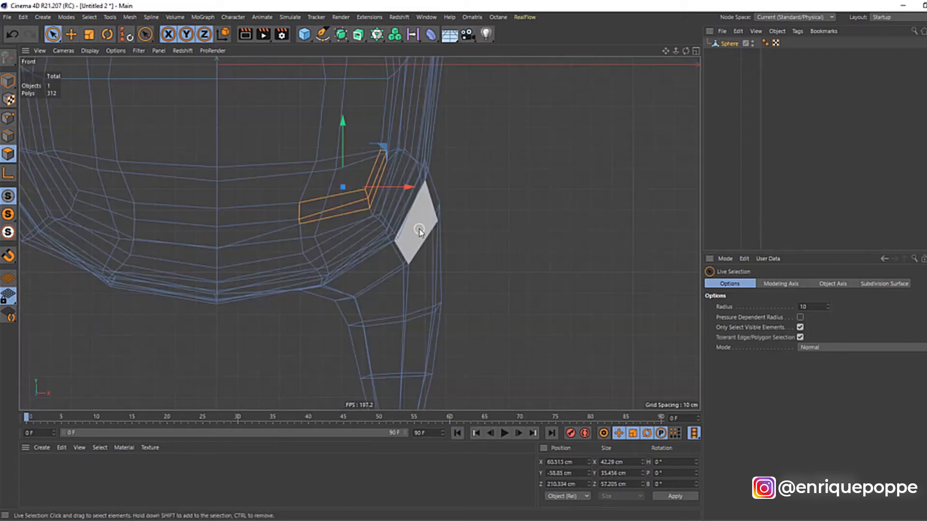
key("F3")
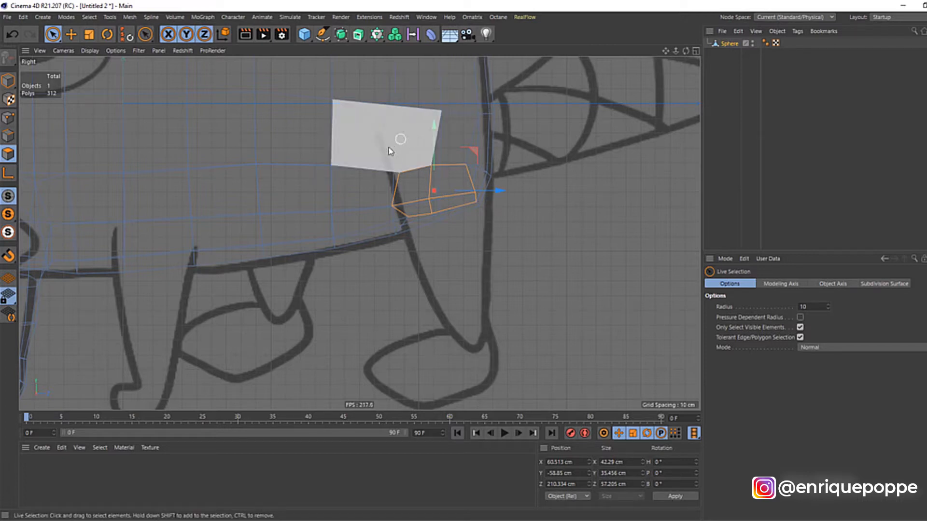
Reposition the hip points in the side view, moving the patch's upper front corner forward and its upper rear corner back to the body's edge.
left_click(6, 123)
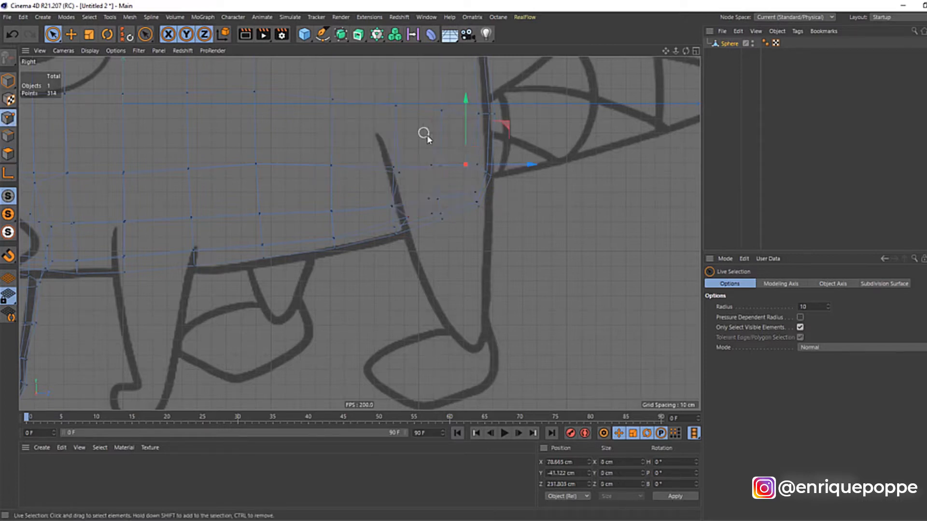
left_click(400, 171)
left_click(394, 115)
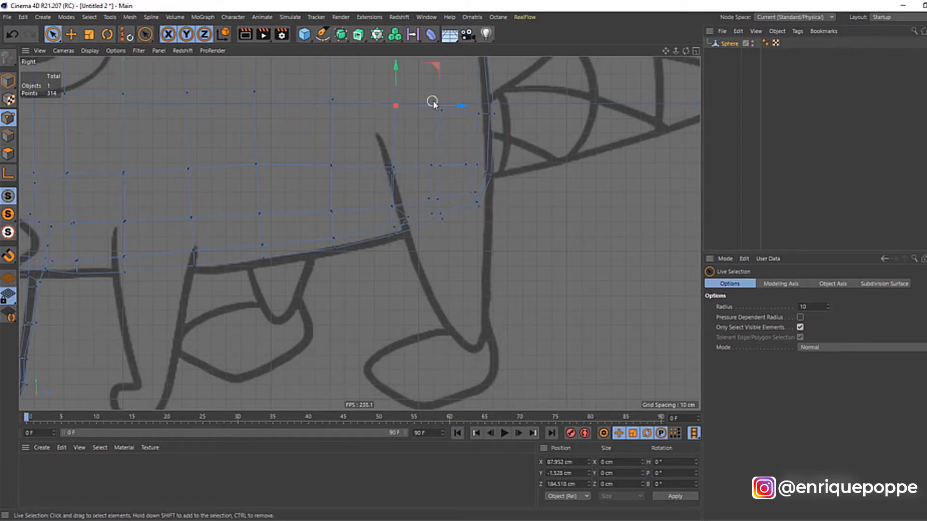
left_click_drag(401, 105, 396, 146)
left_click(390, 172)
left_click_drag(443, 88, 443, 43)
left_click_drag(504, 65, 476, 64)
left_click(478, 114)
left_click(467, 163)
left_click_drag(513, 161, 513, 160)
Add the two polygons above the hind-leg patch to the selection and extrude all six with an 18.3 cm offset.
key("F1")
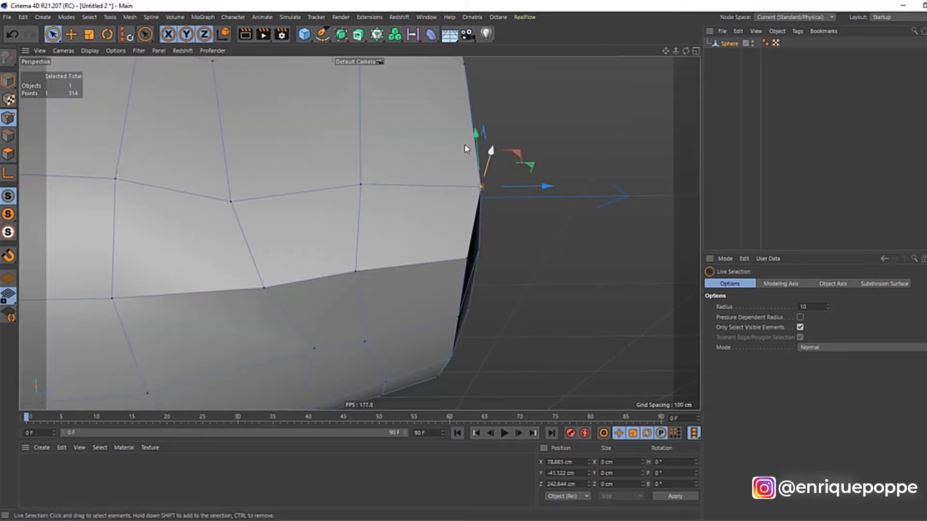
scroll(453, 133, "down", 6)
left_click_drag(690, 47, 690, 47)
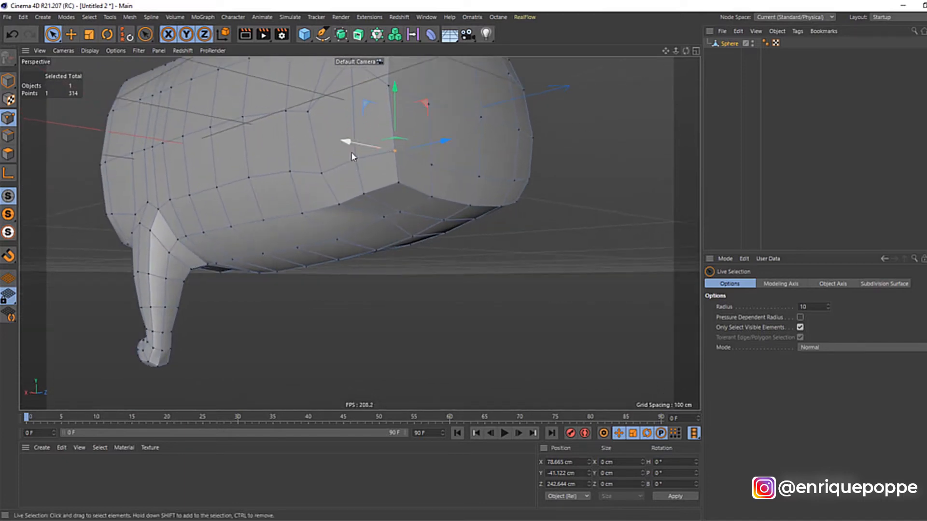
left_click(8, 153)
left_click(361, 141)
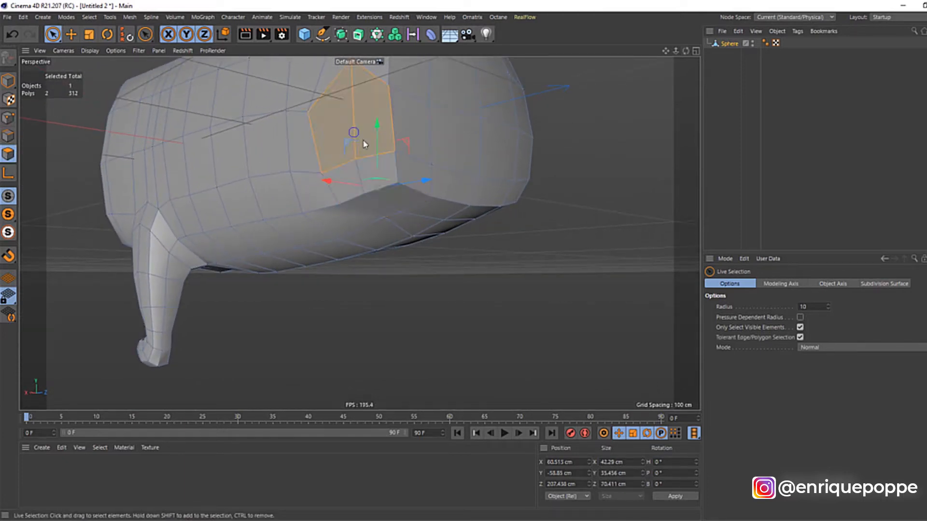
left_click_drag(365, 193, 358, 187)
key("d")
left_click_drag(484, 160, 512, 160)
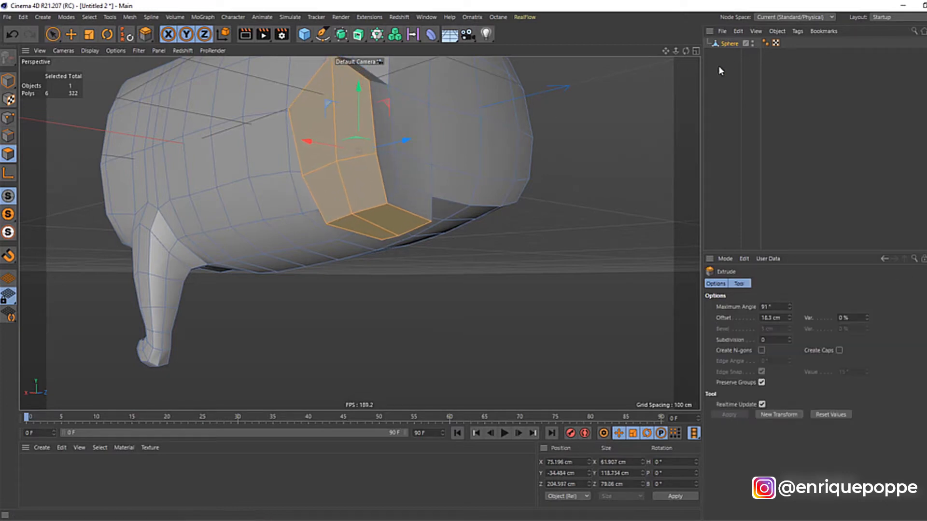
Select only the four lower polygons of the extruded hip block with Live Selection.
left_click_drag(664, 51, 676, 54)
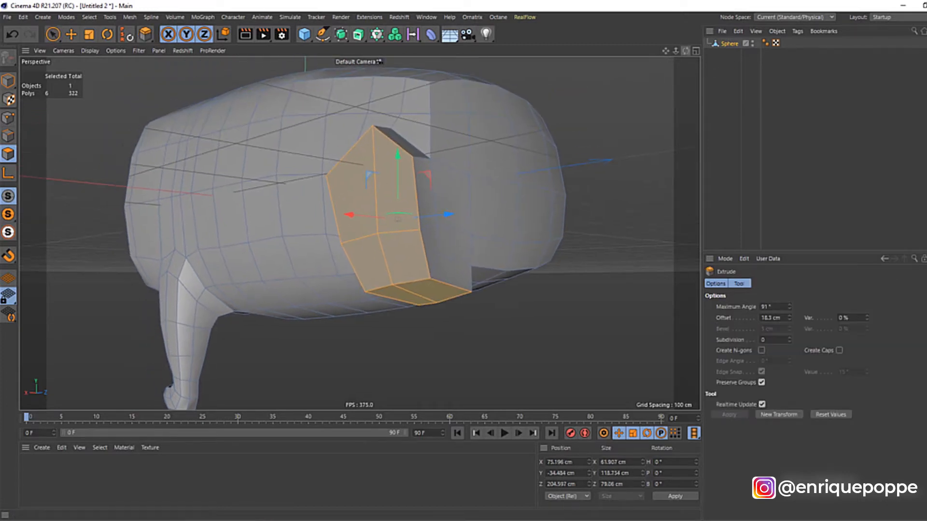
left_click_drag(357, 232, 439, 258, "alt")
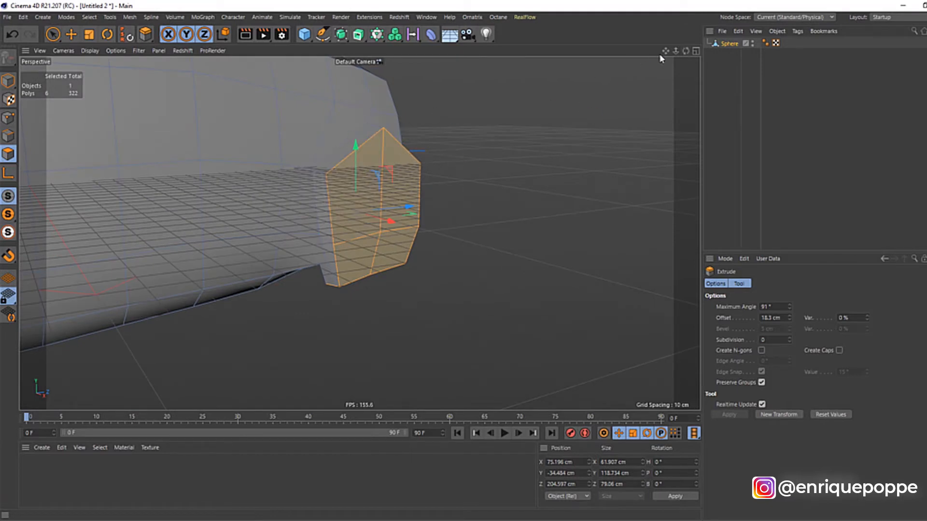
left_click_drag(686, 50, 359, 233)
key("space")
left_click_drag(333, 180, 415, 178, "ctrl")
scroll(420, 268, "up", 5)
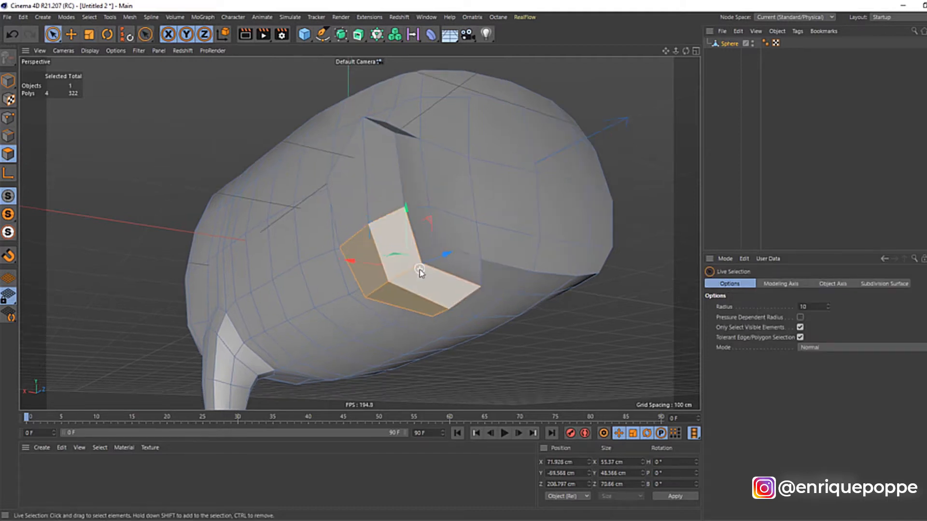
Round the upper part of the lower hip patch by raising its middle point, pulling its upper side points inward and pushing its rear point back.
left_click_drag(687, 49, 261, 268)
left_click(8, 117)
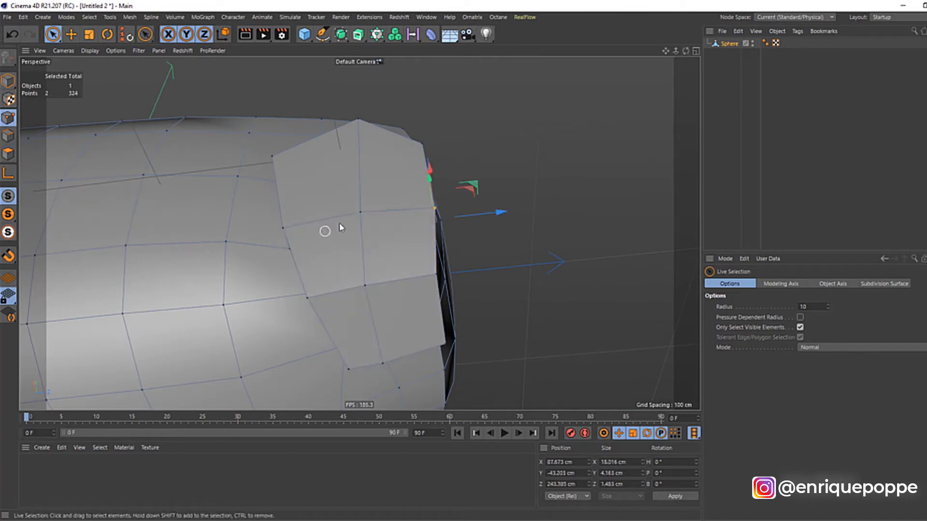
left_click(281, 226)
left_click_drag(346, 221, 358, 220)
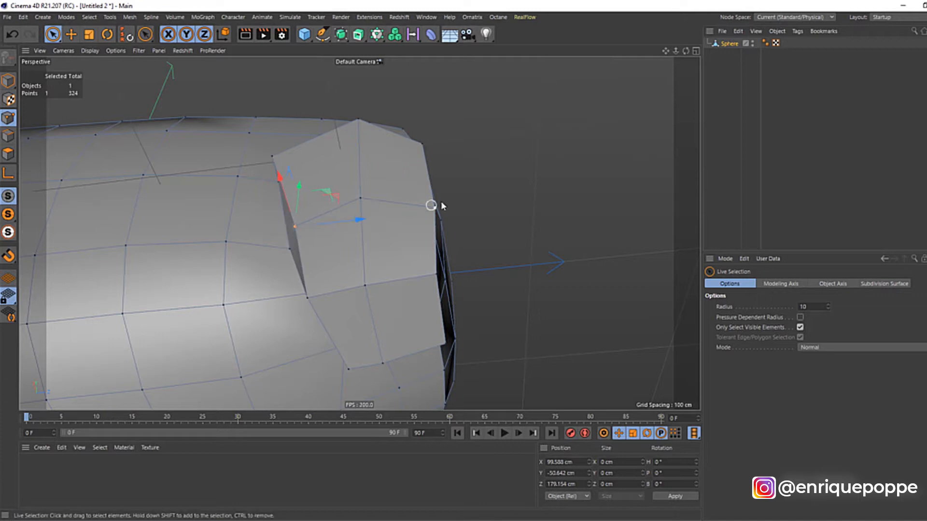
left_click(432, 209)
left_click_drag(472, 207, 456, 211)
left_click(437, 276)
left_click_drag(476, 266, 481, 268)
Move the hip patch's front side and lower front points forward and raise its lower rear corner to complete the rounded outline.
left_click(312, 297)
left_click_drag(370, 291, 358, 347)
left_click(348, 369)
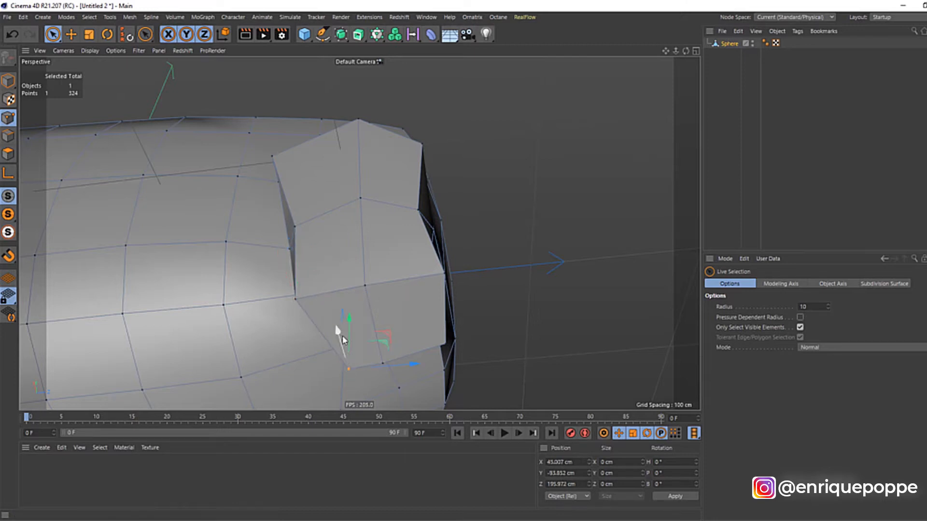
left_click_drag(324, 327, 326, 328)
left_click(445, 344)
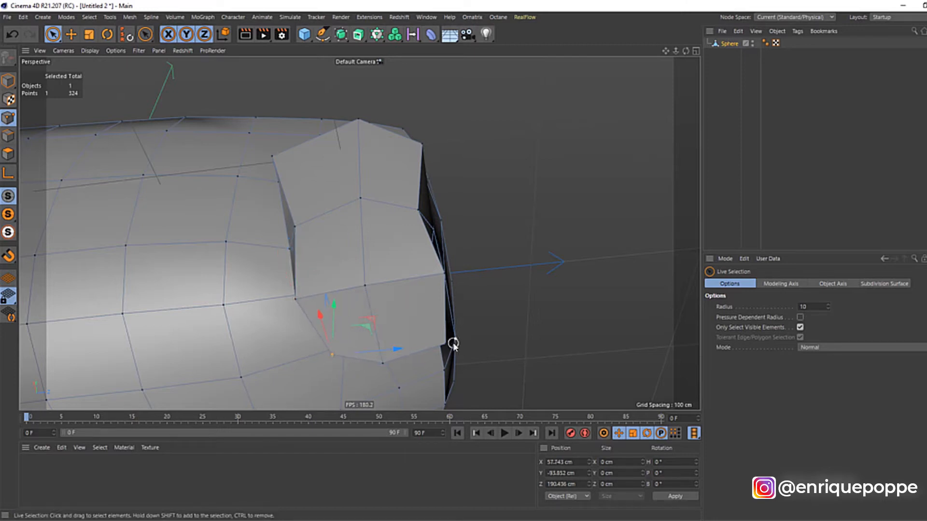
left_click_drag(445, 322, 439, 299)
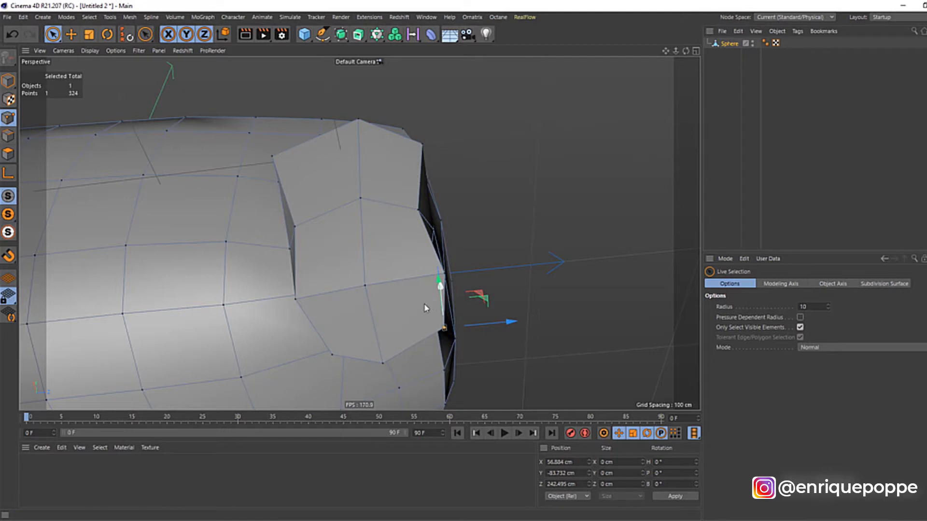
Move the four lower hip polygons back along Z to about 218 cm to line up with the sketched hind leg.
left_click(8, 153, "ctrl")
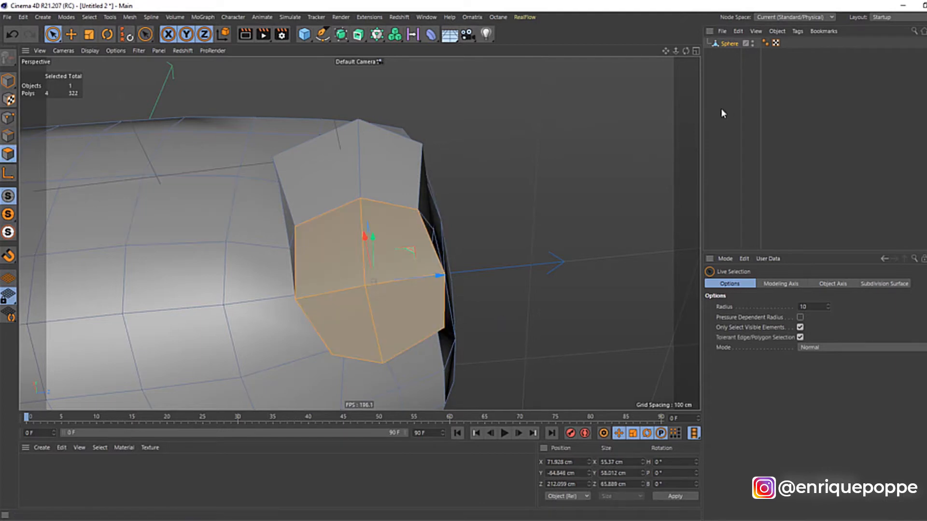
mouse_move(685, 50)
left_mouse_down()
mouse_move(652, 55)
mouse_move(676, 48)
left_mouse_up()
key("F3")
scroll(494, 200, "up", 3)
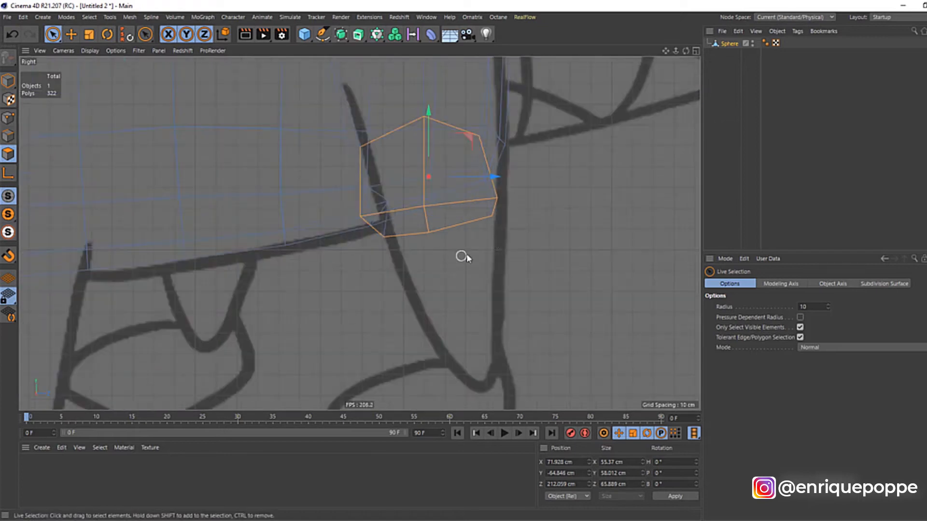
left_click_drag(502, 178, 514, 178)
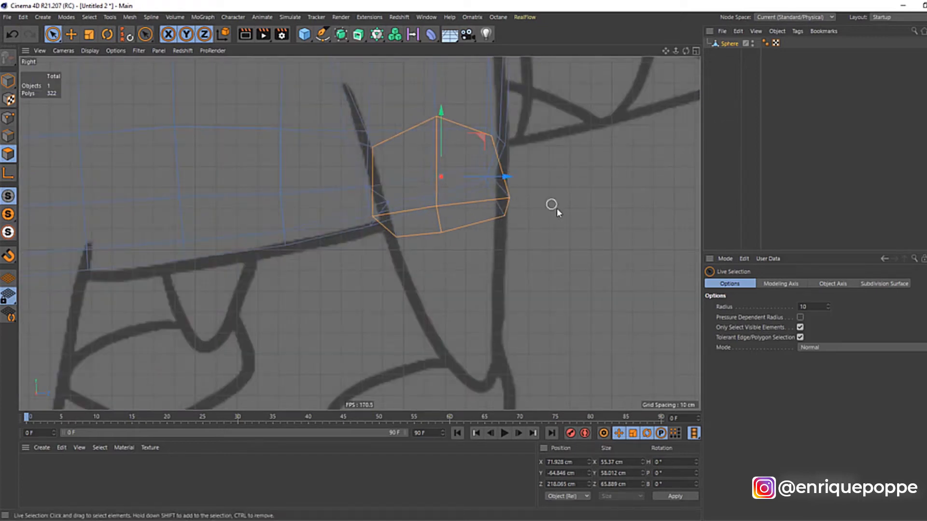
Extrude the four lower hip polygons, move them down along the sketched hind leg and flatten them vertically.
key("t")
key("d")
left_click_drag(532, 209, 530, 209)
key("e")
left_click_drag(463, 248, 469, 292)
key("t")
left_click_drag(447, 179, 438, 216)
key("F4")
key("F3")
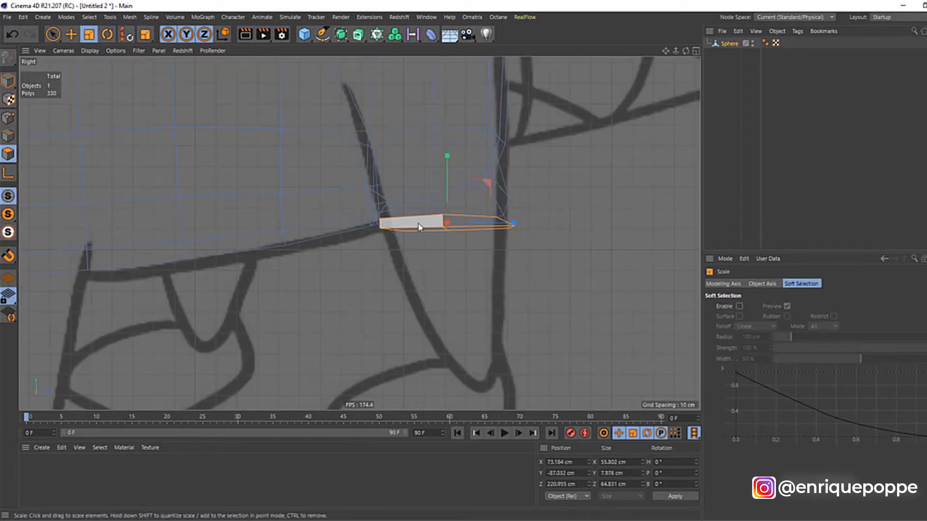
Widen the flattened leg end along X to about 63 cm and lower it to about -94 cm in Y.
key("F4")
key("F3")
key("F1")
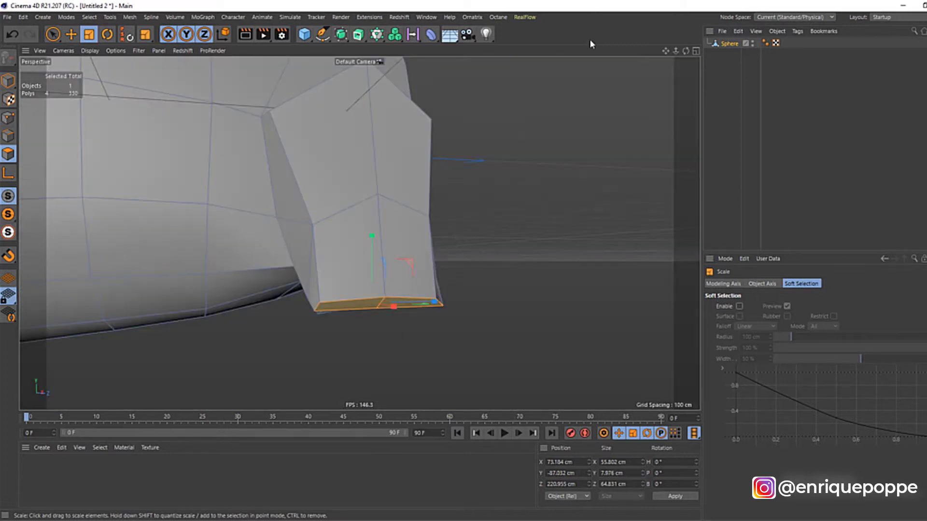
left_click_drag(686, 51, 670, 91)
left_click_drag(381, 300, 384, 297)
key("e")
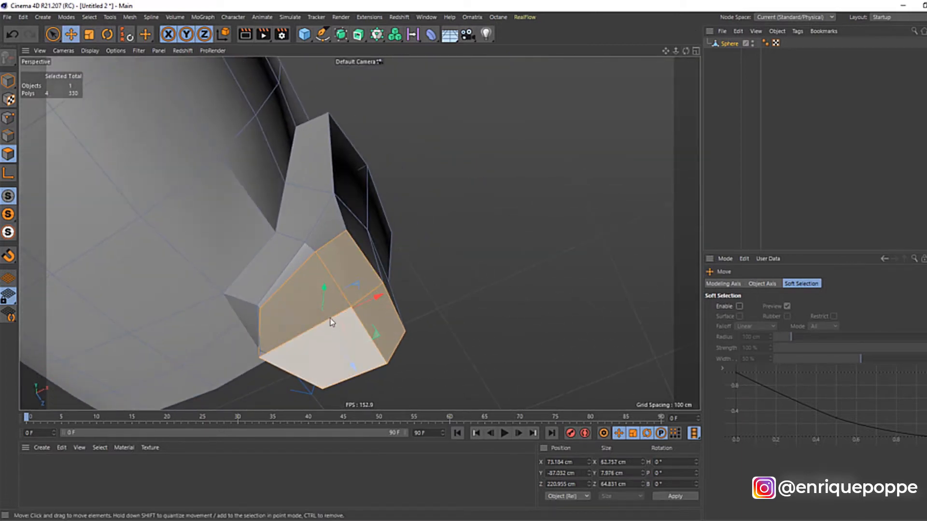
left_click_drag(320, 290, 320, 332)
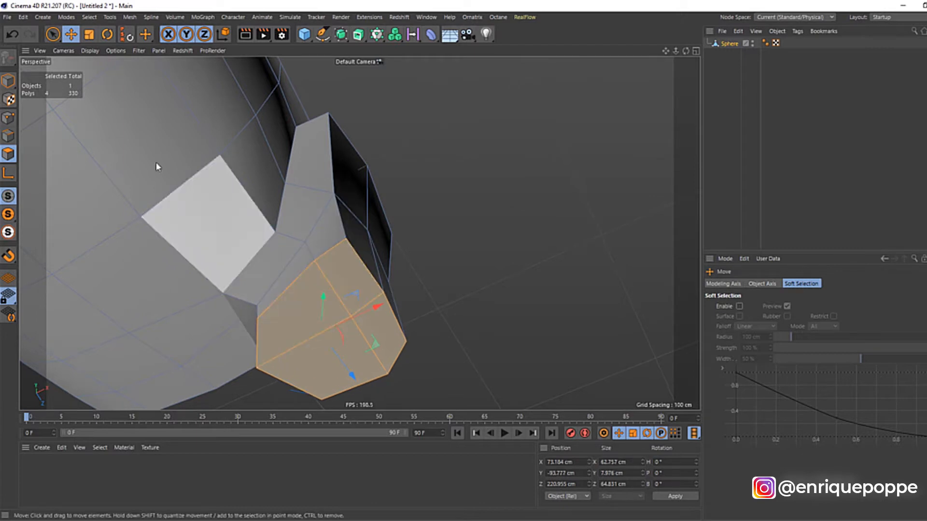
Reposition the individual points around the leg's lower end to give its outline a rounder shape.
left_click(8, 118)
left_click_drag(394, 292, 371, 273)
key("space")
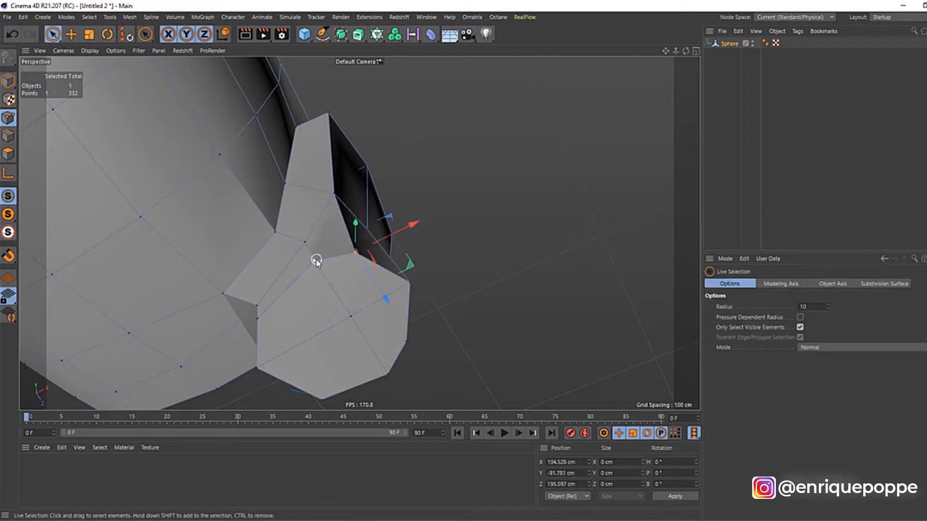
left_click_drag(387, 376, 389, 377)
left_click_drag(395, 299, 381, 306)
Pull the hip's outer points outward, lower its top point and shift the point above the leg end to about 178 cm in Z.
left_click(370, 227)
left_click_drag(396, 214, 427, 202)
left_click_drag(363, 187, 352, 193)
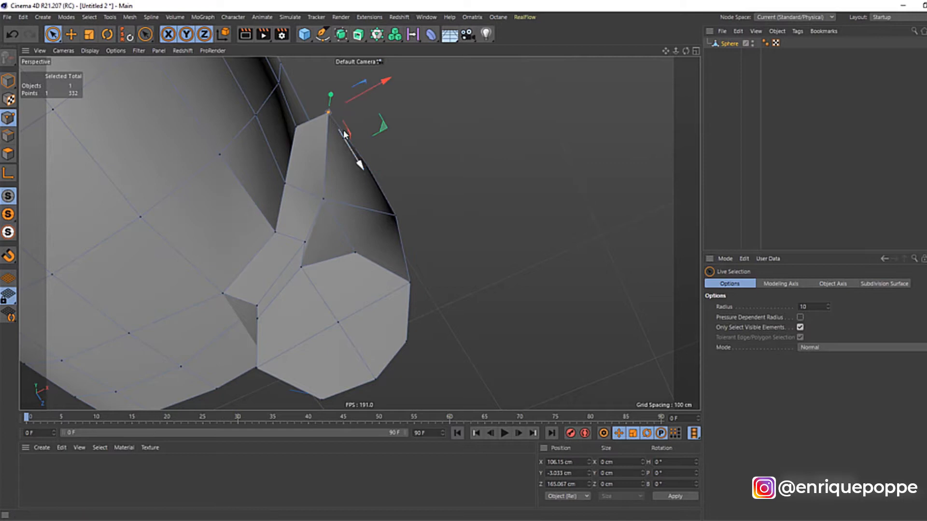
left_click_drag(380, 127, 382, 144)
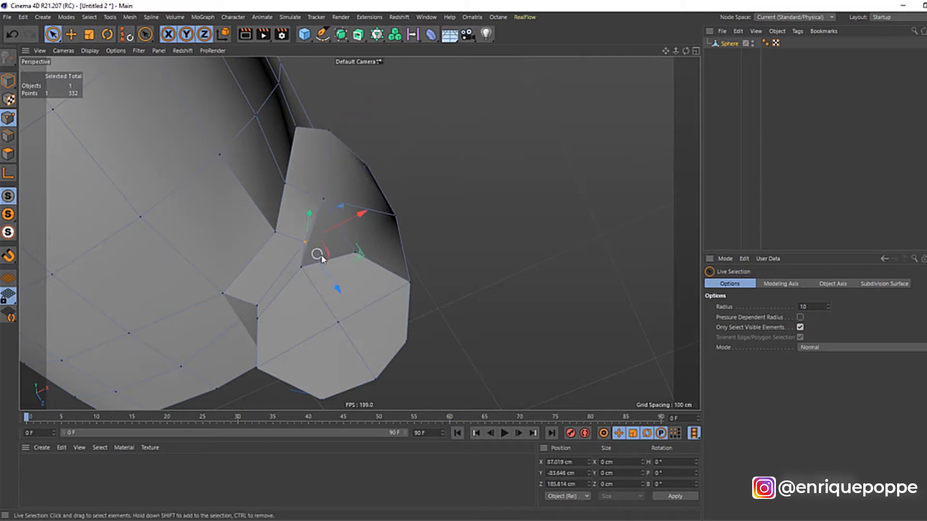
left_click(313, 255)
left_click(306, 246)
left_click_drag(311, 261, 310, 262)
scroll(325, 265, "down", 4)
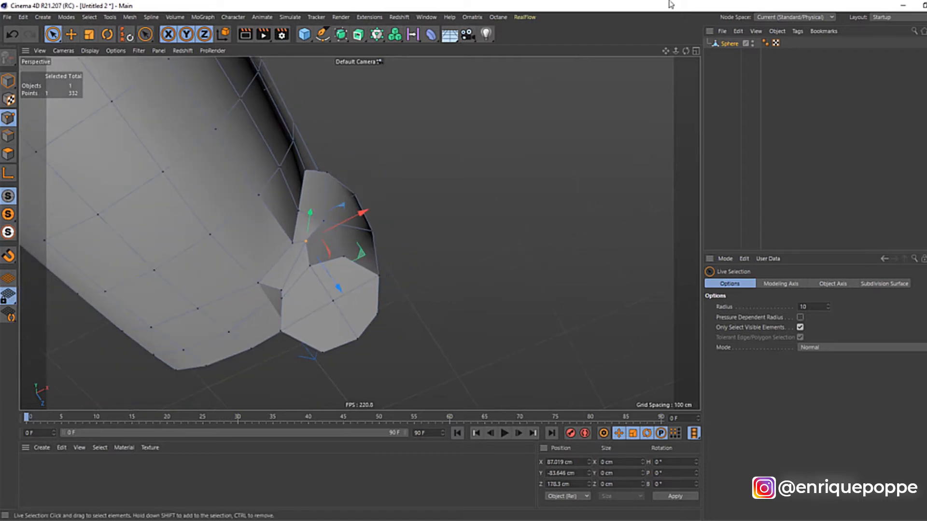
Scale down the polygons at the leg's lower end to fit the width of the sketched hind leg.
key("F4")
key("F3")
scroll(416, 300, "down", 2)
left_click(5, 155)
key("t")
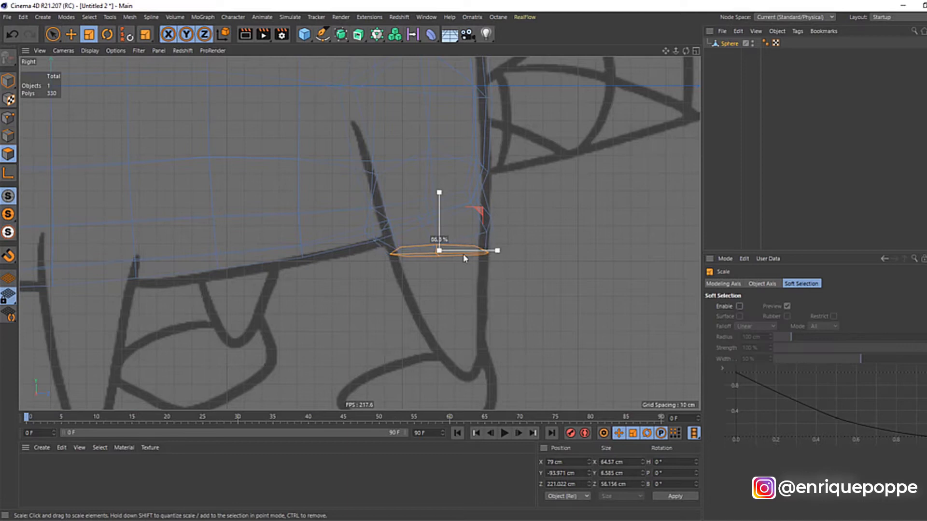
left_click_drag(491, 230, 424, 265)
Extrude the leg end, lower it to about -115 cm in Y and scale it down to the sketched outline.
key("e")
key("d")
left_click(473, 315)
key("e")
left_click_drag(453, 310, 459, 342)
key("t")
left_click_drag(505, 366, 433, 400)
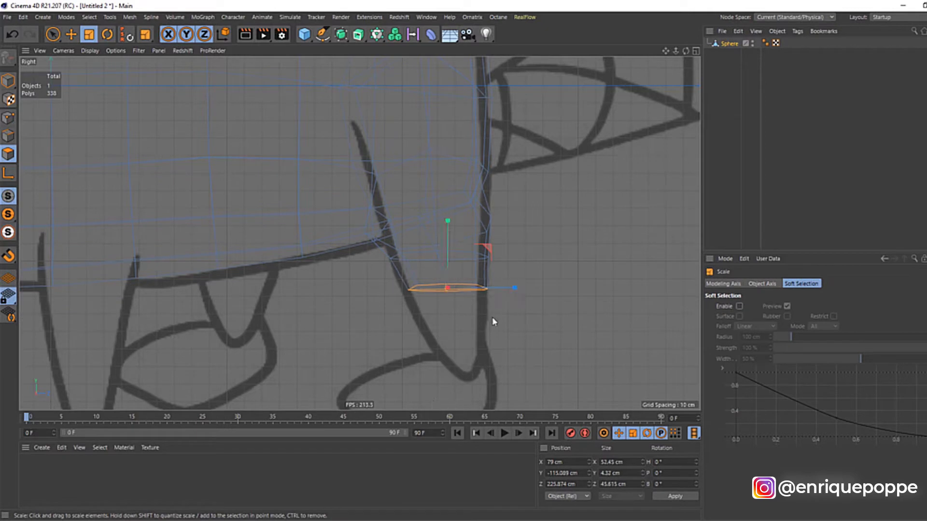
Extrude the leg further down to about -151 cm in Y, tapering its end to about 39 by 33 cm.
left_click_drag(666, 51, 656, 1)
key("d")
left_click(466, 252)
key("e")
left_click_drag(464, 255, 449, 346)
key("t")
key("d")
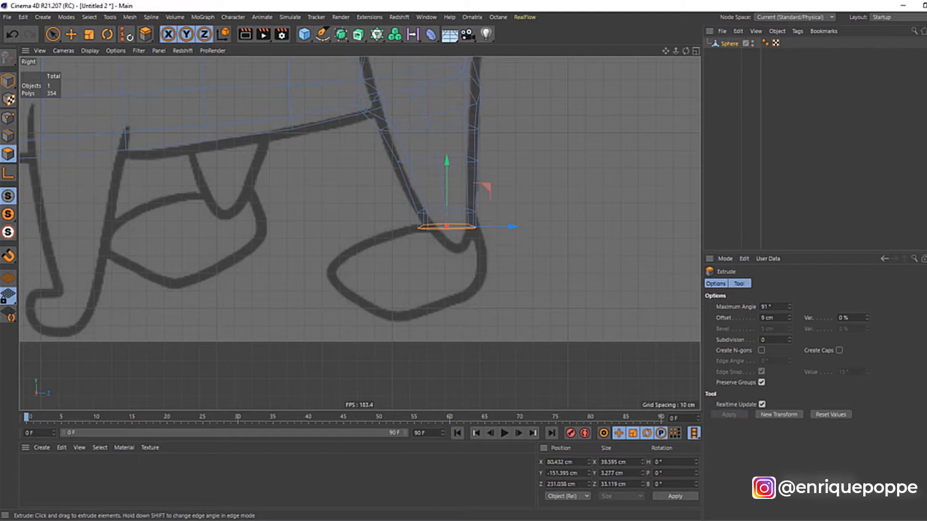
Extend the leg end to about -161 cm in Y and shrink it to about 27 by 22 cm for the ankle.
key("e")
key("d")
left_click_drag(486, 311, 418, 311)
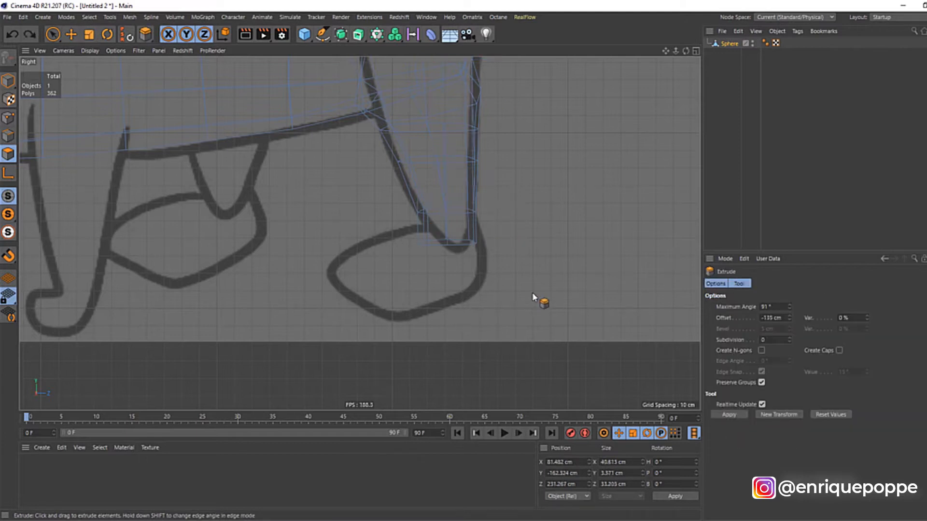
key("t")
left_click_drag(476, 289, 374, 301)
key("F1")
left_click_drag(687, 52, 671, 78)
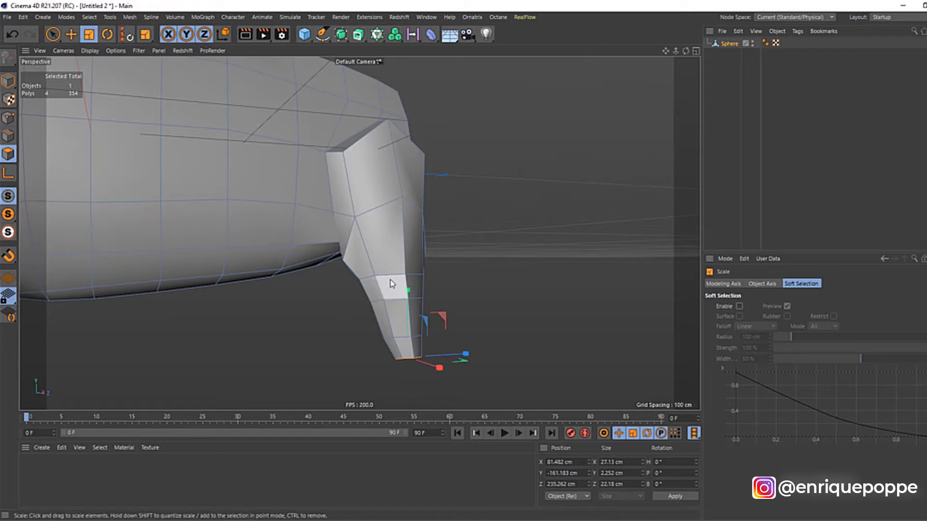
Clear the polygon selection and smooth the hind leg's hip with the Brush tool in Smooth mode.
key("space")
left_click(459, 172)
right_click(465, 172)
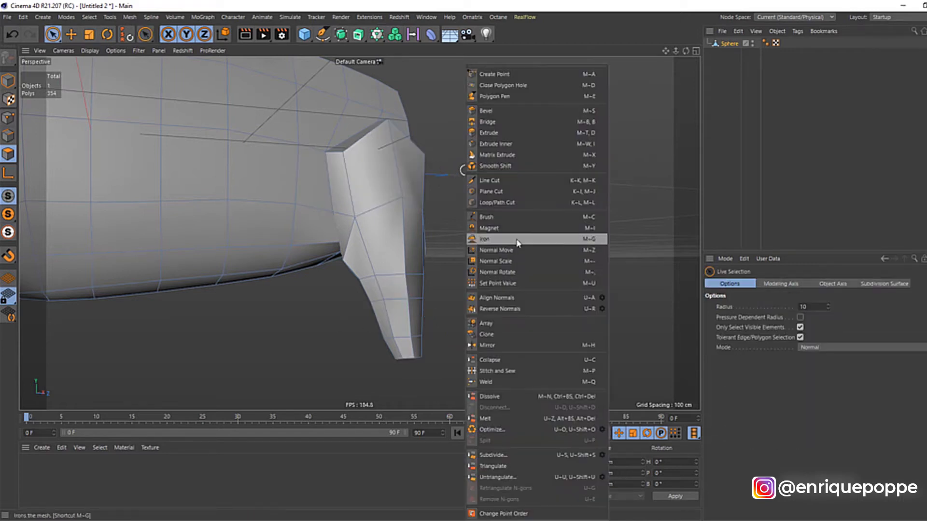
left_click(475, 208)
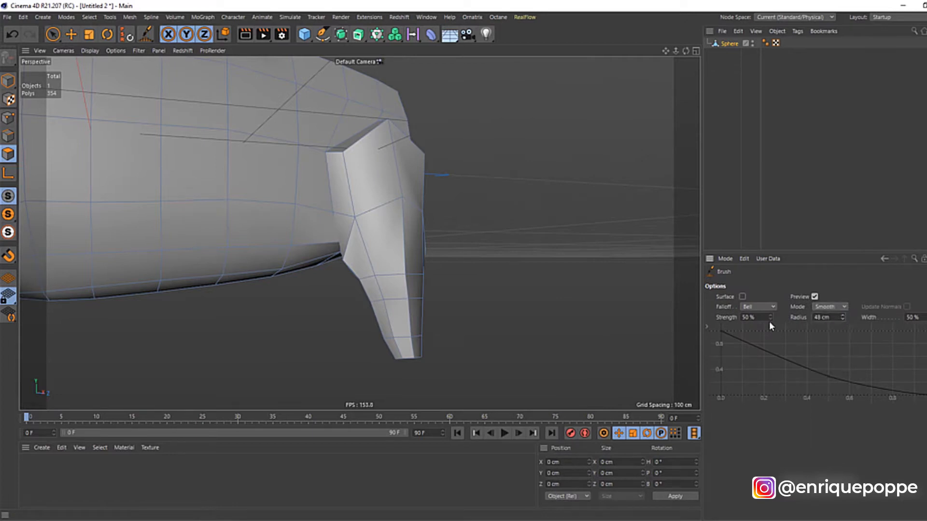
mouse_move(310, 128)
left_mouse_down()
mouse_move(385, 140)
mouse_move(352, 251)
mouse_move(422, 180)
mouse_move(424, 151)
left_mouse_up()
Fit the hind leg's rear edge to the sketch with a 36 cm Smear brush and return the brush to Smooth mode.
key("F4")
scroll(443, 173, "down", 4)
key("F3")
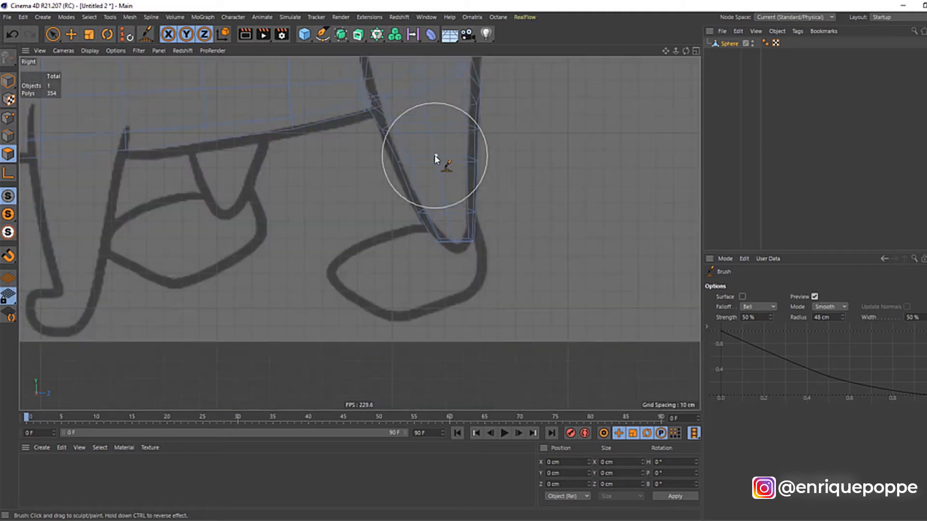
scroll(435, 159, "down", 3)
left_click_drag(665, 51, 531, 176)
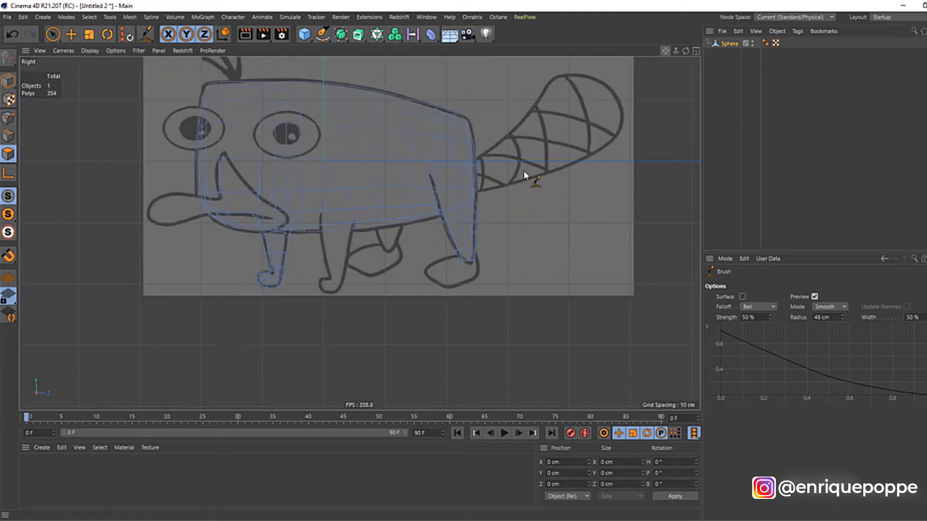
scroll(455, 149, "up", 6)
left_click(837, 316)
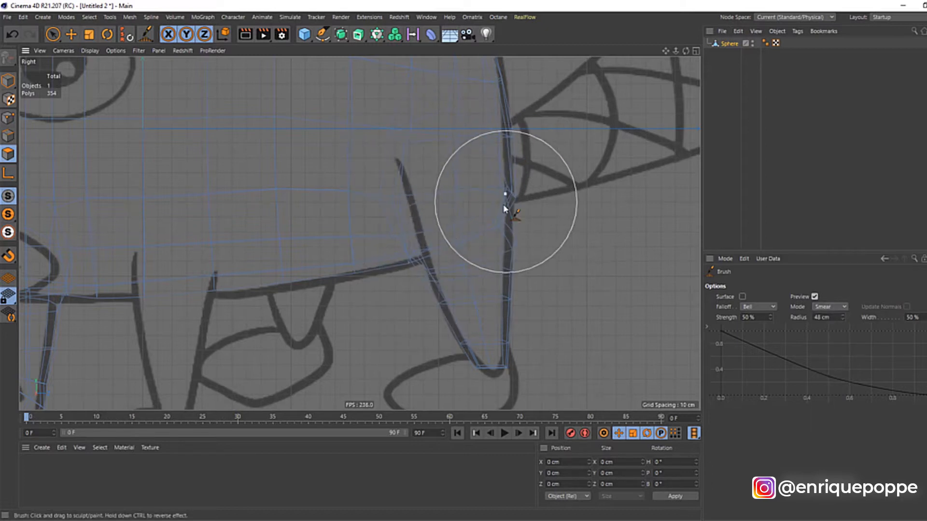
left_click_drag(843, 318, 844, 324)
mouse_move(476, 188)
left_mouse_down()
mouse_move(503, 169)
mouse_move(536, 192)
left_mouse_up()
left_click_drag(557, 137, 541, 131)
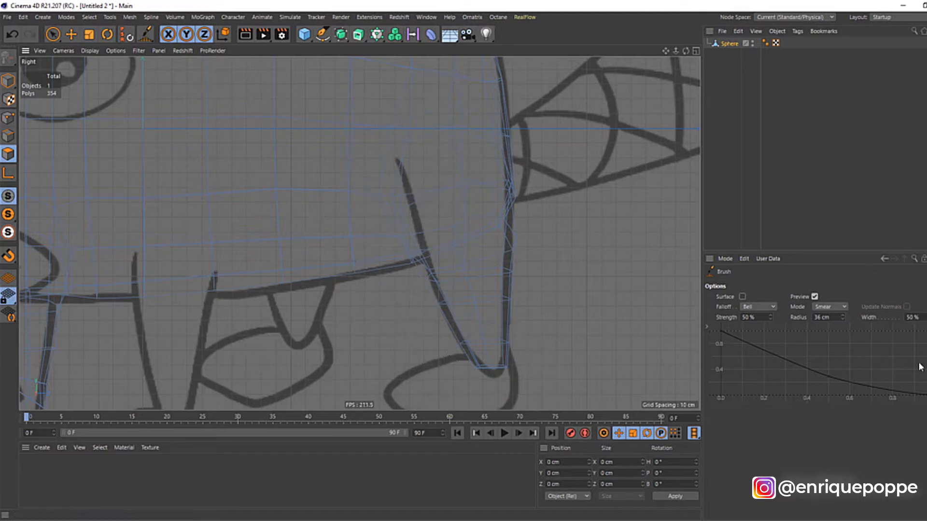
left_click(844, 308)
left_click(829, 406)
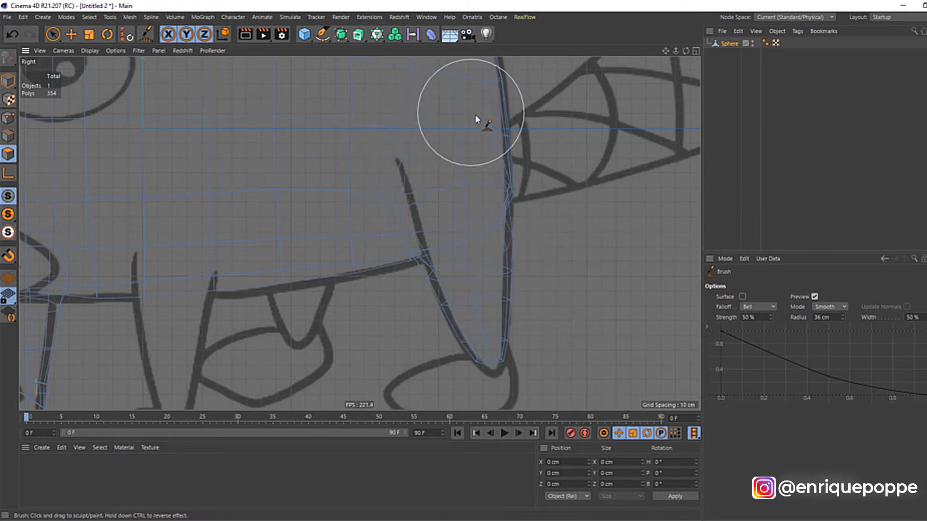
Examine the smoothed hind leg in perspective with the sphere deselected, and reselect the sphere for side-view editing.
key("F1")
left_click(857, 143)
scroll(533, 145, "down", 7)
left_click_drag(686, 51, 559, 56)
scroll(487, 239, "up", 4)
scroll(486, 240, "up", 2)
left_click(733, 43)
key("F4")
key("F3")
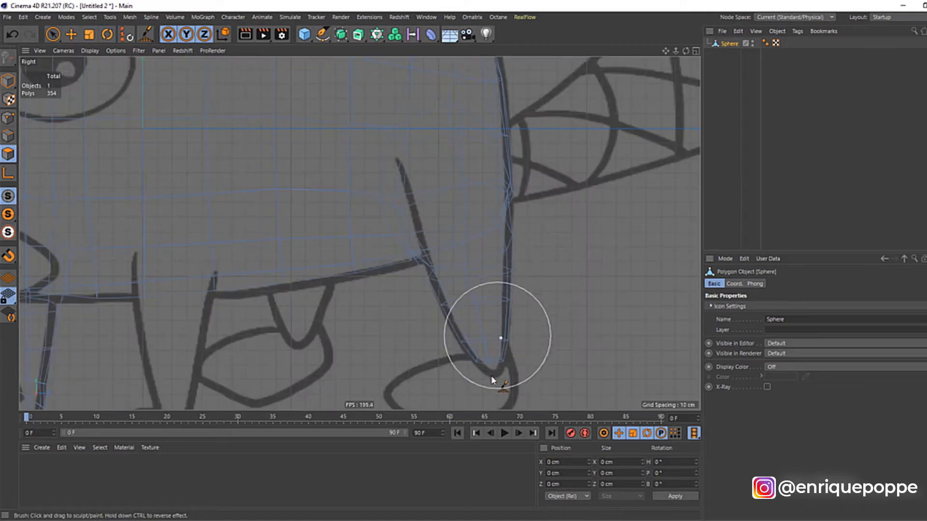
Select the polygons at the hind leg's tip with Rectangle Selection, extrude them slightly twice and flatten the end.
left_click_drag(669, 56, 130, 2)
key("0")
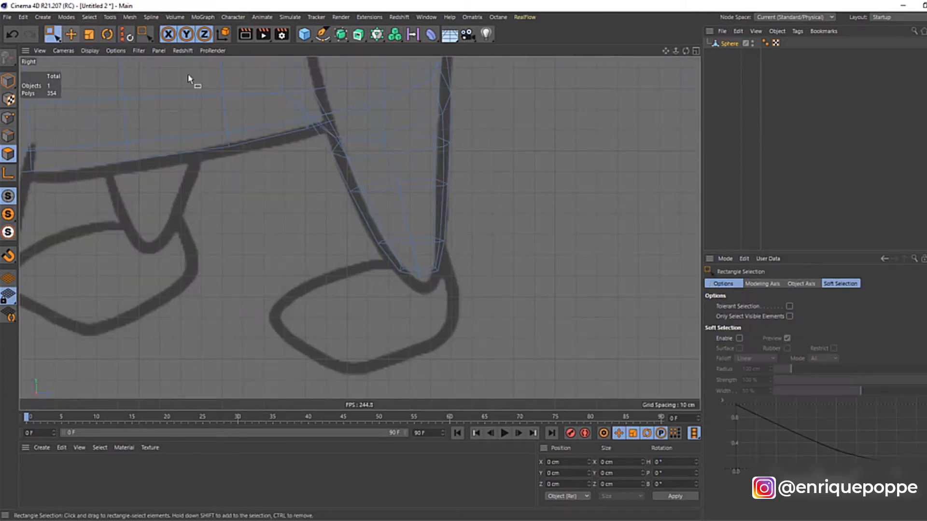
scroll(465, 306, "up", 3)
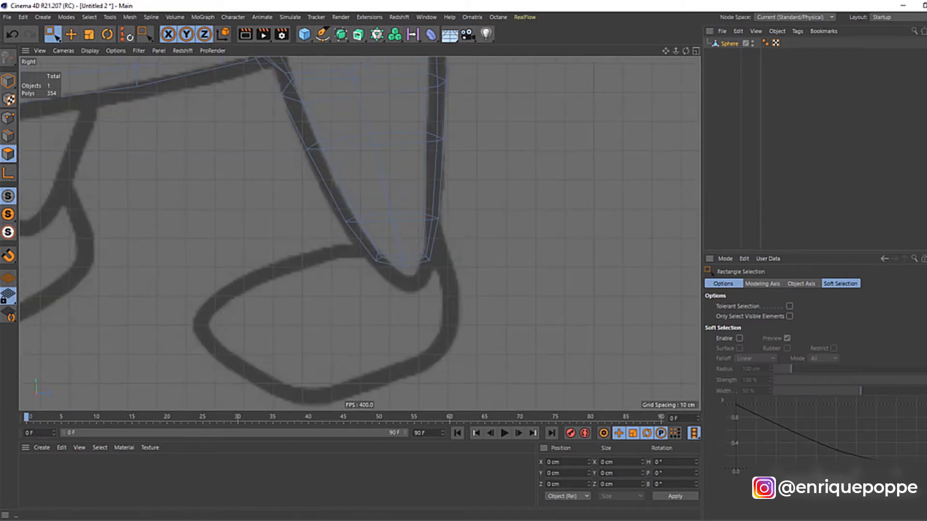
left_click_drag(335, 244, 579, 352)
key("d")
left_click_drag(432, 288, 405, 226)
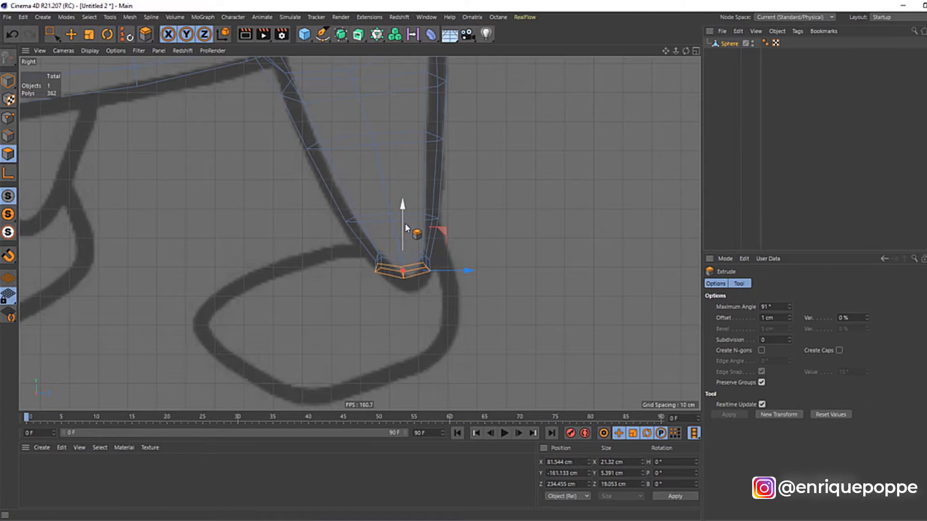
left_click_drag(399, 263, 471, 240)
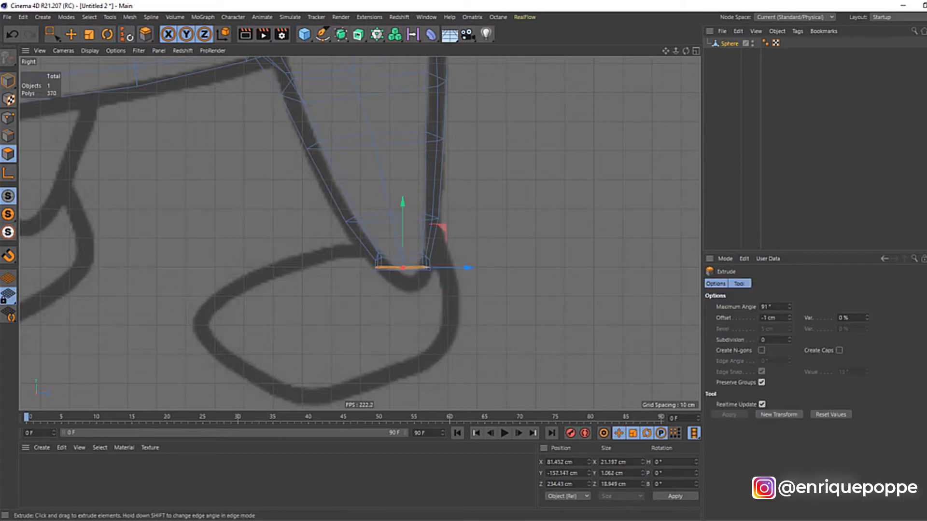
Enlarge the extruded leg tip to about 37 by 33 cm and move it down and forward to start the foot.
key("t")
left_click_drag(579, 203, 641, 201)
left_click_drag(448, 296, 452, 288)
key("e")
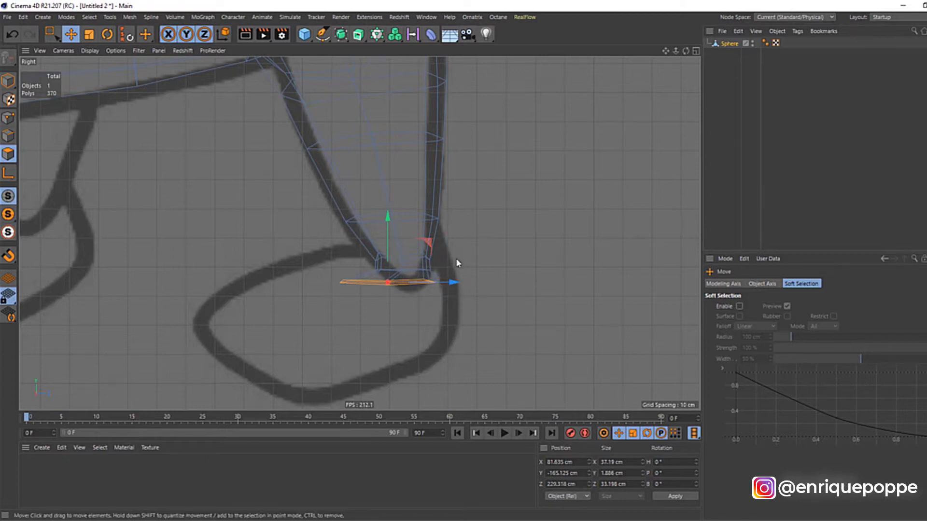
Extrude the foot start again, enlarge it to about 66 by 59 cm and shift it forward and down inside the sketched foot.
key("d")
left_click_drag(519, 242, 527, 243)
key("t")
left_click_drag(451, 317, 495, 317)
key("e")
left_click_drag(428, 319, 401, 320)
mouse_move(355, 281)
left_mouse_down()
mouse_move(355, 261)
mouse_move(367, 290)
left_mouse_up()
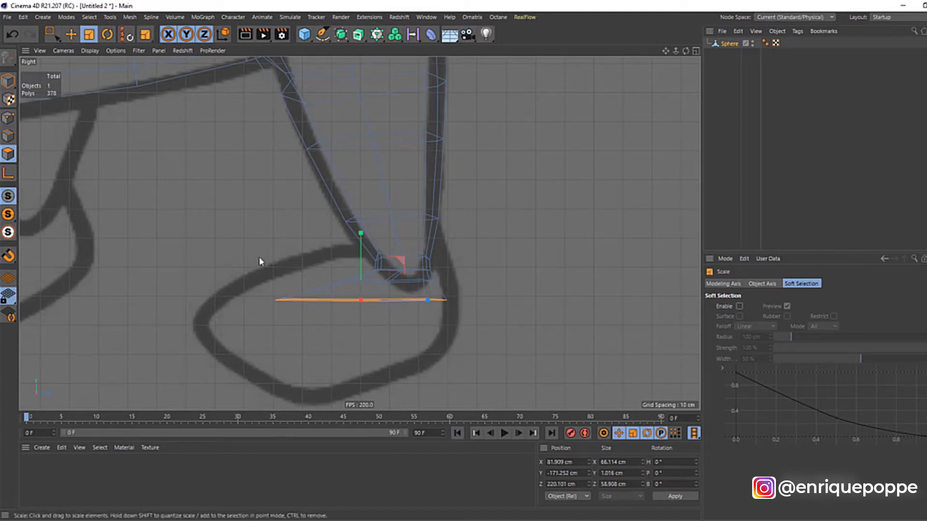
Narrow the selected foot polygons along X to about 49 cm.
scroll(335, 327, "down", 3)
scroll(288, 352, "down", 4)
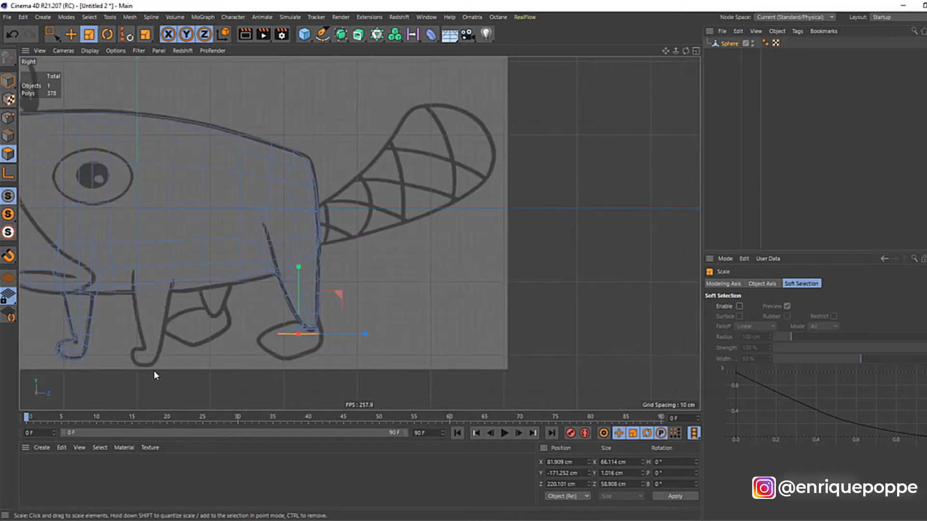
scroll(154, 370, "up", 2)
scroll(317, 357, "up", 3)
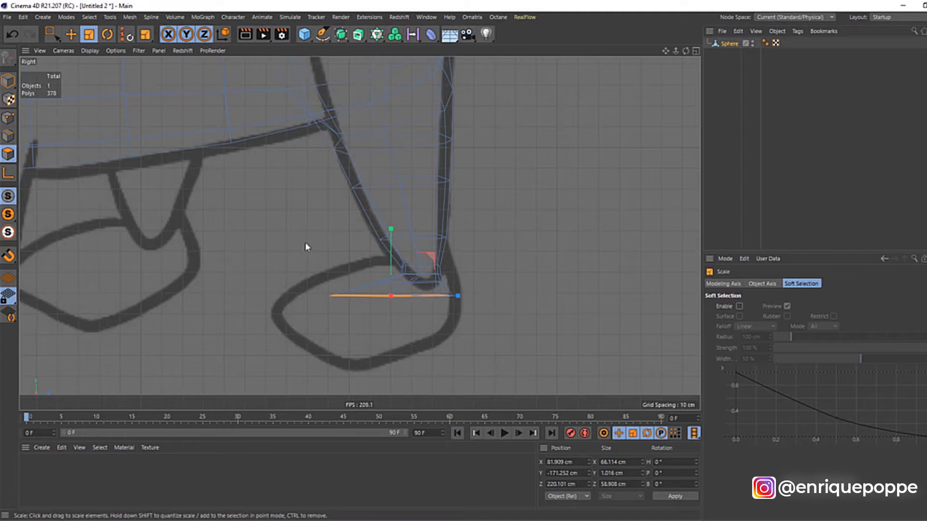
scroll(324, 289, "down", 5)
scroll(314, 285, "up", 5)
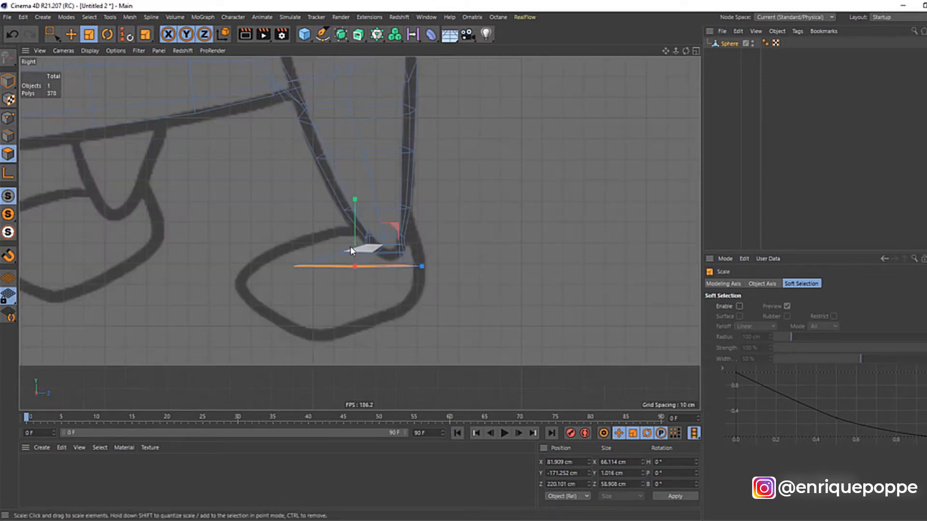
key("F1")
left_click_drag(448, 262, 608, 102, "alt")
left_click_drag(685, 51, 476, 222)
left_click_drag(397, 261, 374, 244)
left_click_drag(345, 176, 348, 208)
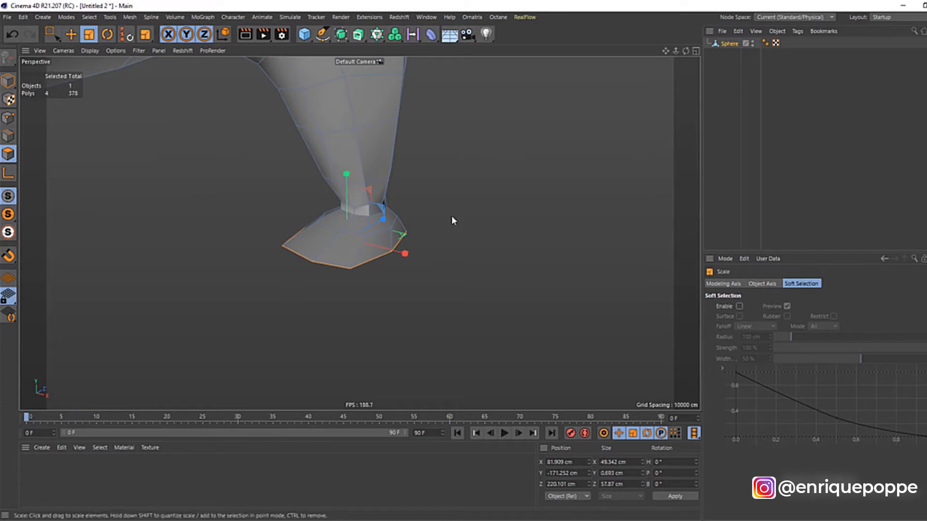
Add a cube primitive to the scene.
key("F4")
key("F3")
right_click_drag(399, 222, 343, 232, "alt")
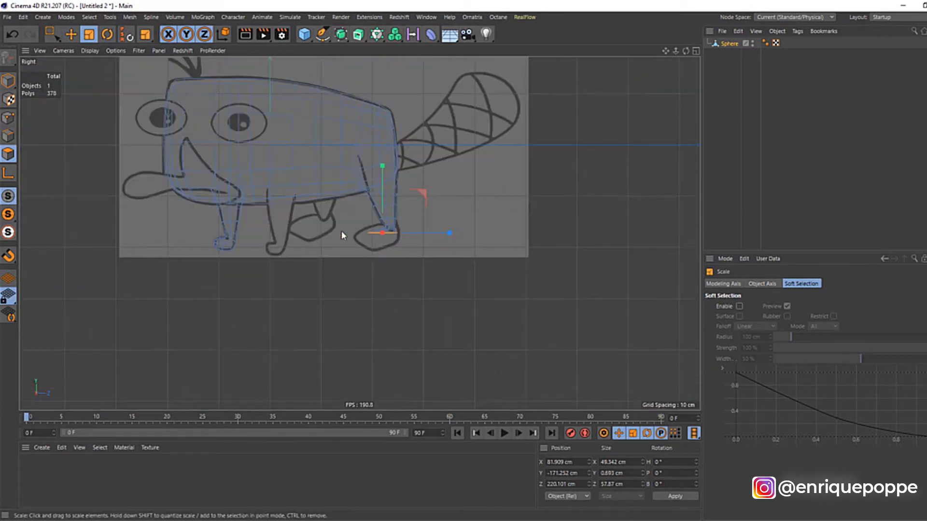
left_click_drag(304, 34, 387, 51)
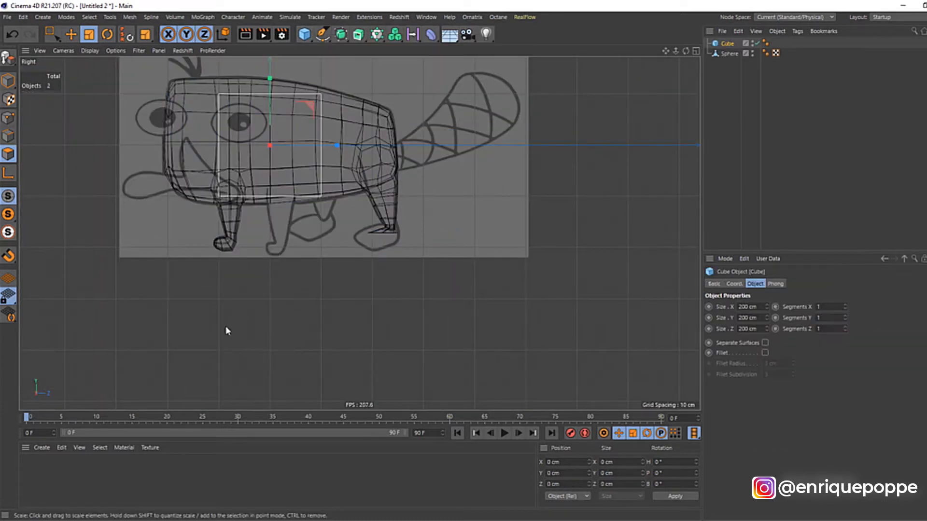
Scale the cube to about 810 cm per side and place its top face just under the front foot as a ground reference.
key("e")
left_click_drag(298, 246, 323, 483)
key("t")
left_click_drag(396, 175, 476, 169)
key("e")
left_click_drag(224, 161, 245, 236)
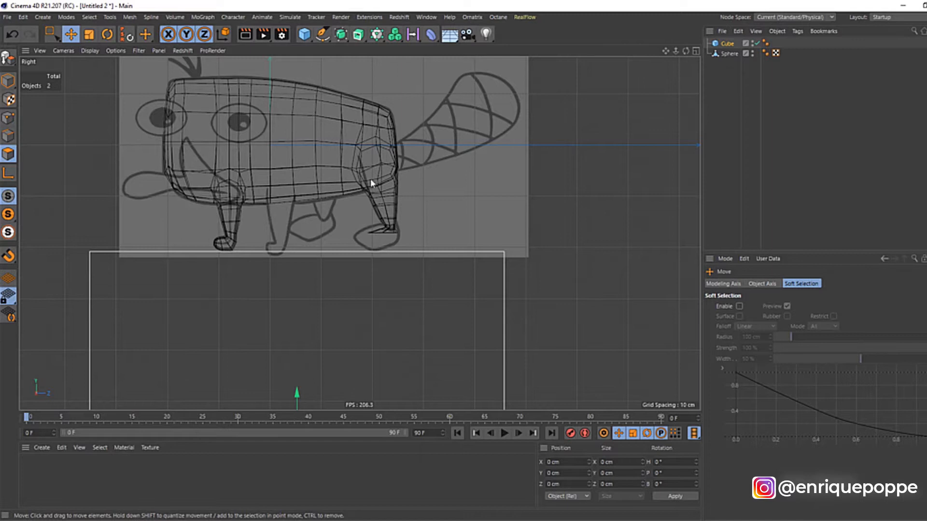
key("F1")
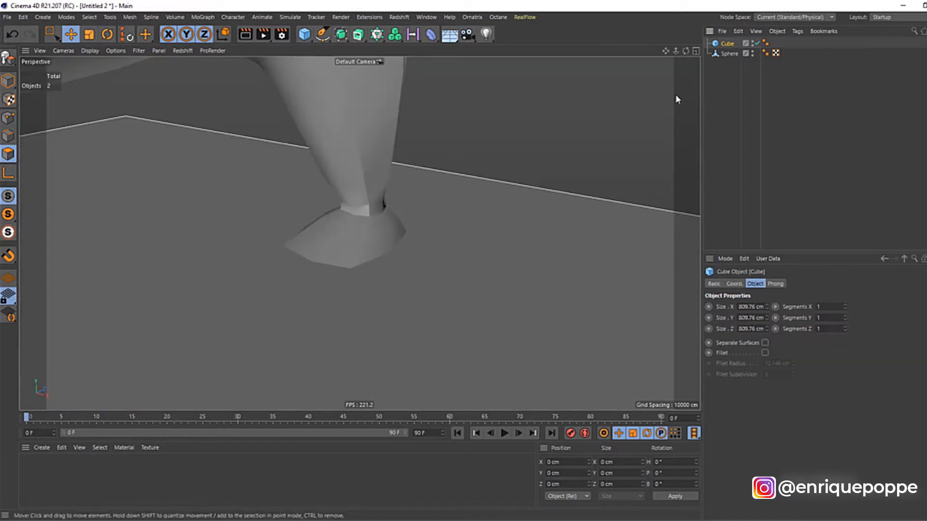
Enlarge the selected hind-foot polygons of the sphere mesh to about 108 by 110 cm and lower them inside the sketched foot.
left_click(729, 54)
key("F4")
key("F3")
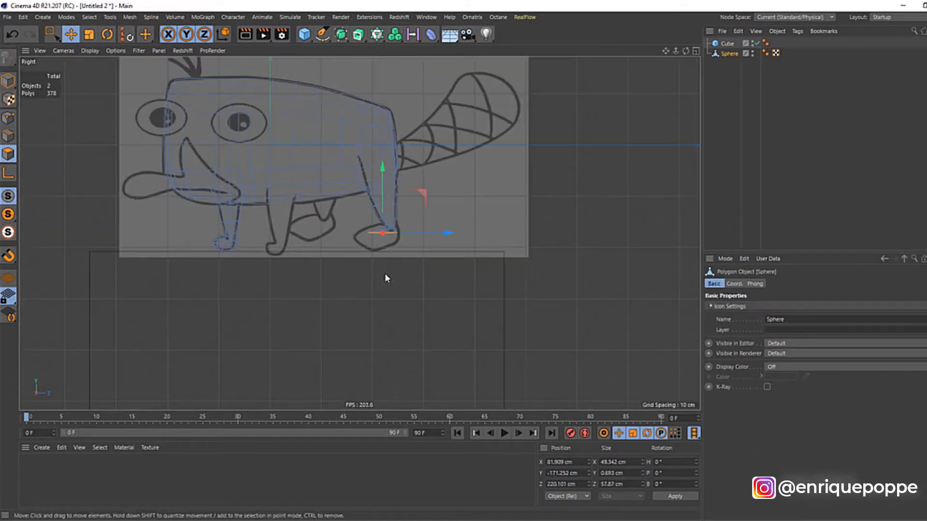
scroll(384, 267, "up", 6)
key("t")
left_click_drag(442, 291, 440, 236)
key("e")
key("t")
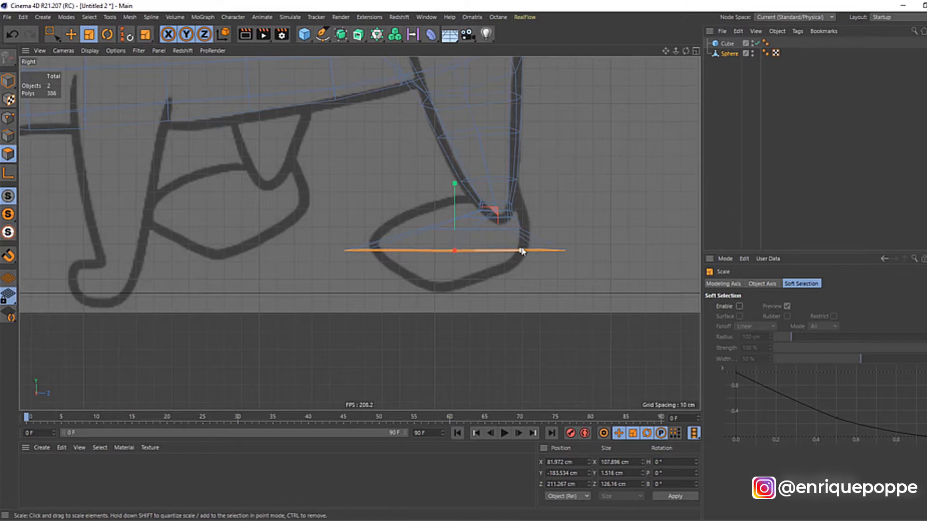
left_click_drag(521, 251, 515, 252)
Extrude the foot polygons 8 cm downward, and extrude and rescale them again to build up the sole.
key("e")
key("d")
left_click_drag(467, 289, 471, 288)
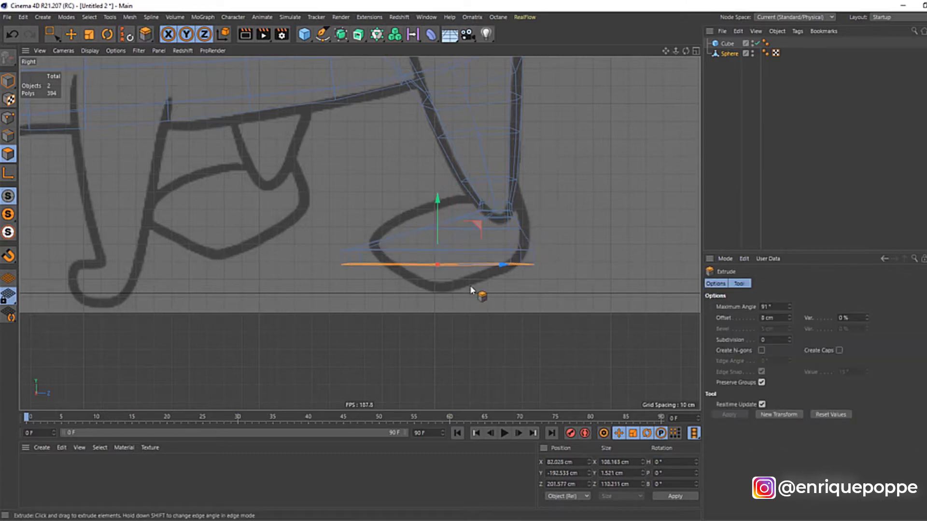
key("t")
left_click_drag(516, 236, 438, 254)
key("d")
key("t")
key("d")
key("t")
key("e")
Select the lower foot polygons in the side view and move them down toward the top of the ground cube.
key("space")
left_click_drag(305, 200, 573, 277)
left_click_drag(438, 207, 439, 218)
key("e")
mouse_move(330, 285)
left_mouse_down()
mouse_move(351, 282)
mouse_move(339, 279)
left_mouse_up()
key("ctrl+z")
left_click_drag(439, 208, 421, 203)
key("0")
left_click_drag(321, 278, 581, 304)
Flatten the sole polygons to ground level and shift the front-end polygons slightly backward.
key("t")
left_click_drag(438, 225, 443, 270)
key("space")
left_click_drag(324, 248, 625, 302)
key("space")
left_click_drag(436, 239, 441, 244)
key("space")
left_click_drag(311, 248, 384, 317)
left_click_drag(407, 280, 425, 282)
Raise the points on top of the foot toward the sketched instep outline.
left_click(7, 120)
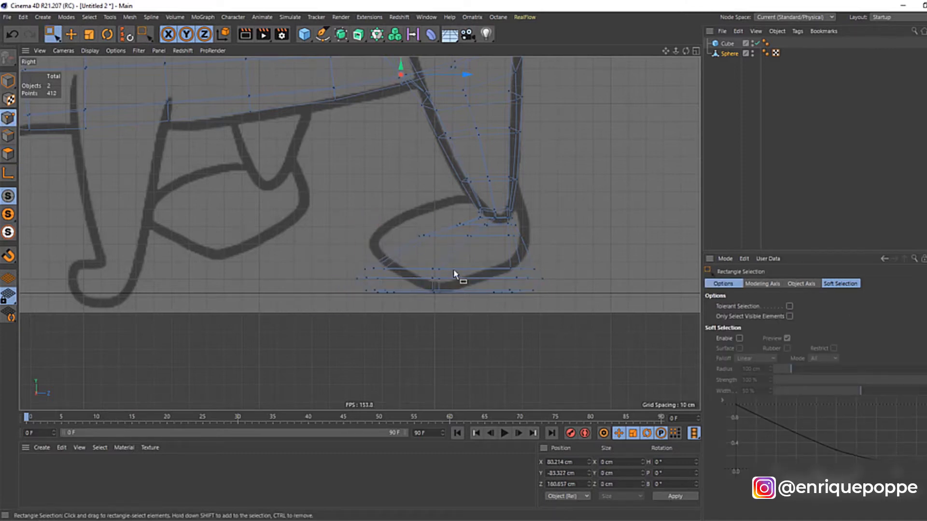
left_click_drag(436, 238, 434, 217)
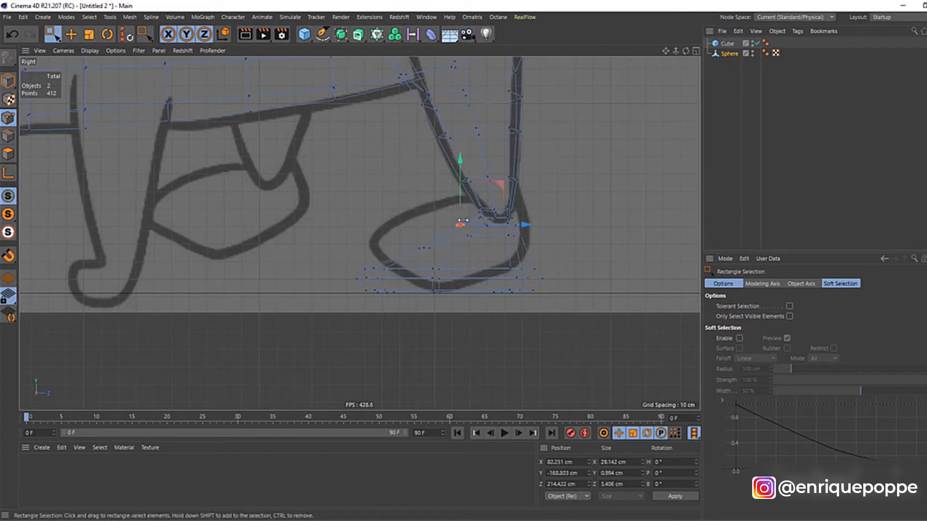
left_click(382, 234)
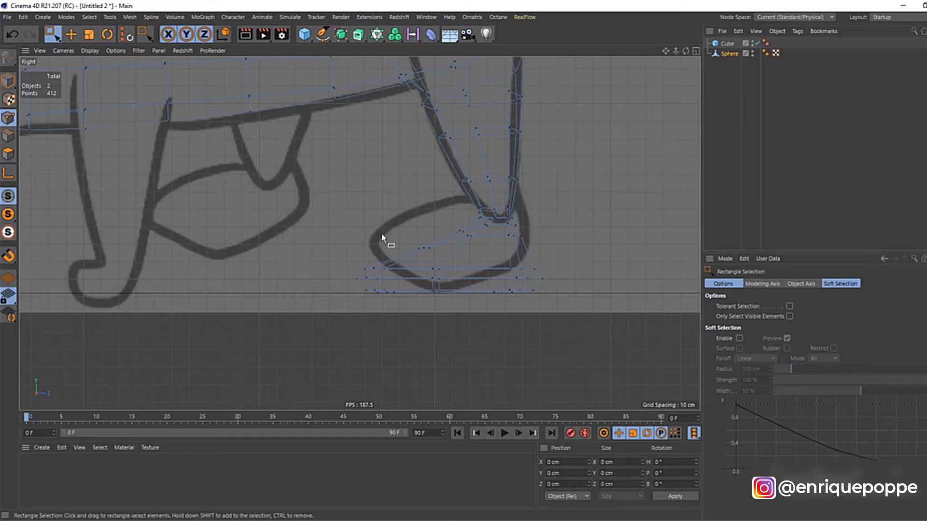
Select the polygon rings around the foot's base in the side view, excluding the upper foot.
key("F1")
scroll(395, 252, "down", 3)
key("F4")
scroll(441, 314, "up", 3)
left_click(8, 153)
key("F1")
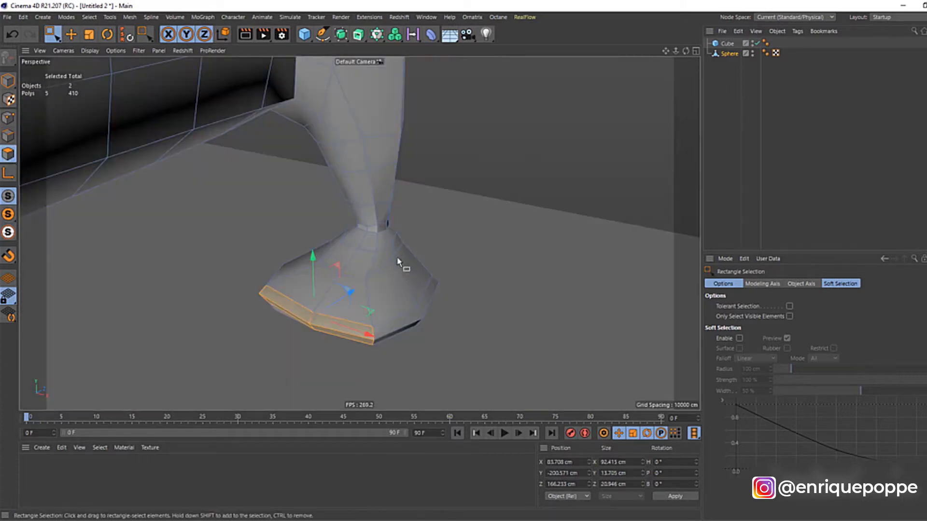
key("F4")
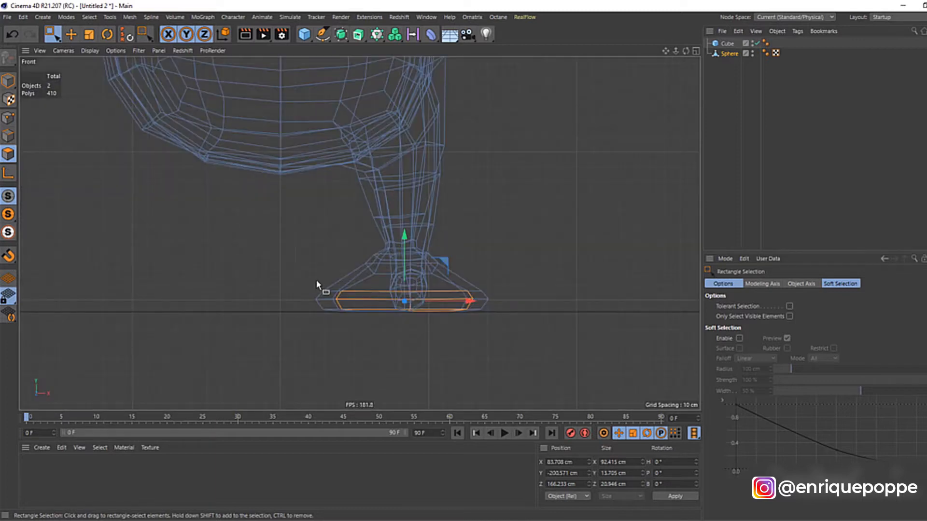
key("F3")
left_click_drag(627, 302, 336, 235)
key("F4")
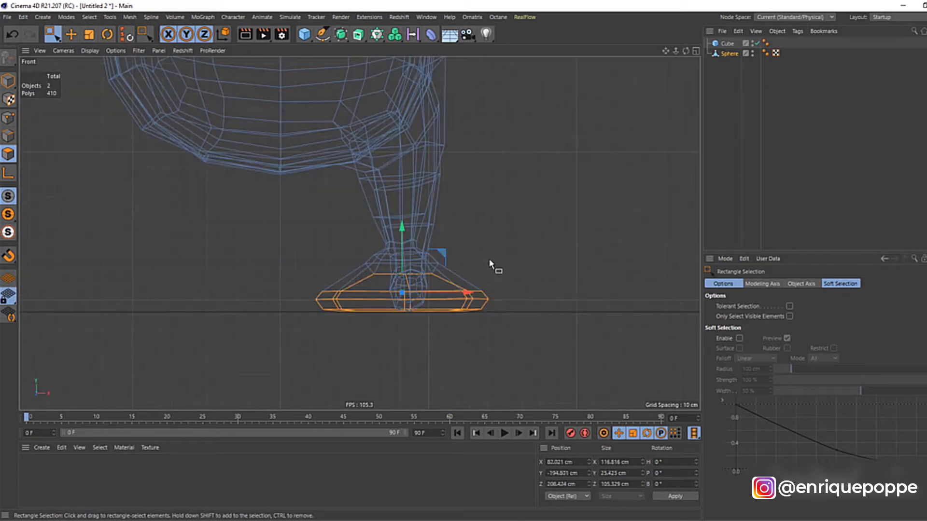
key("F3")
left_click_drag(620, 338, 312, 257)
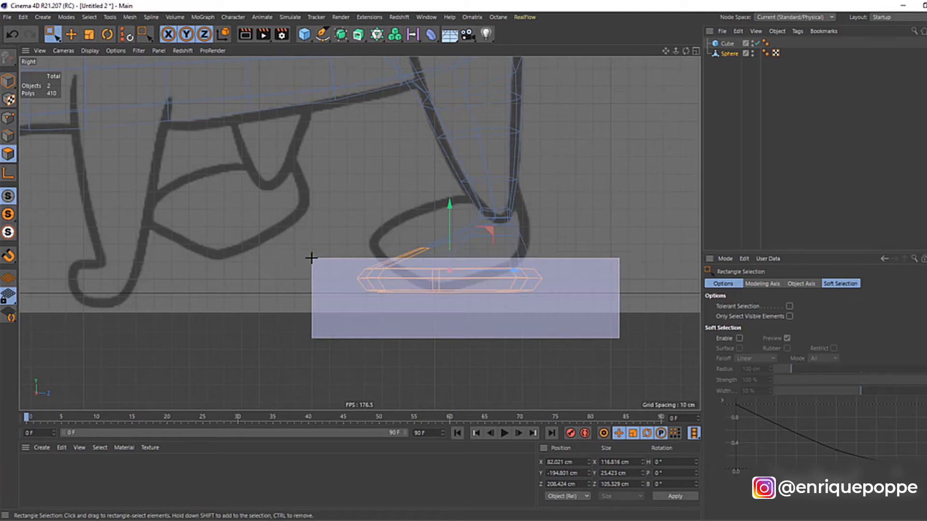
Try to narrow the lower foot rings along X to about 73 cm.
key("F4")
key("t")
left_click_drag(464, 299, 371, 297)
key("ctrl+z")
left_click_drag(458, 302, 438, 309)
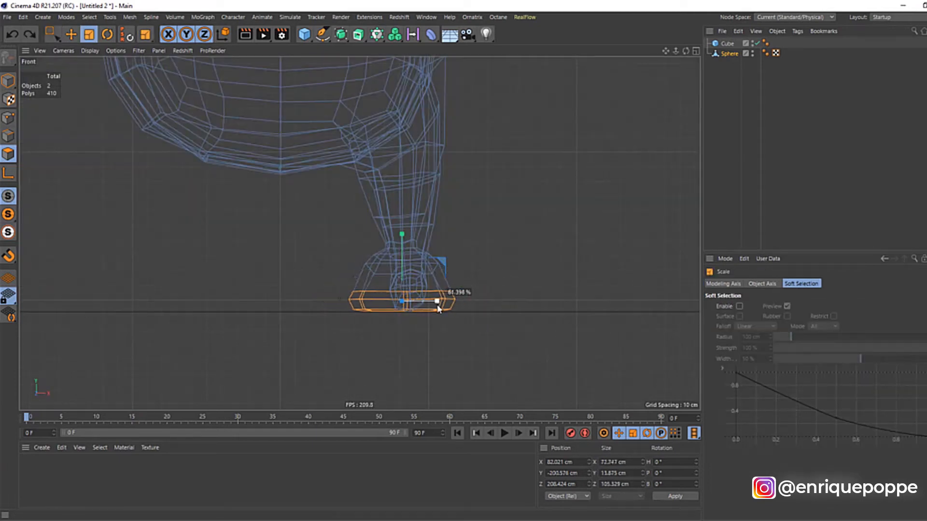
key("ctrl+z")
key("ctrl+z")
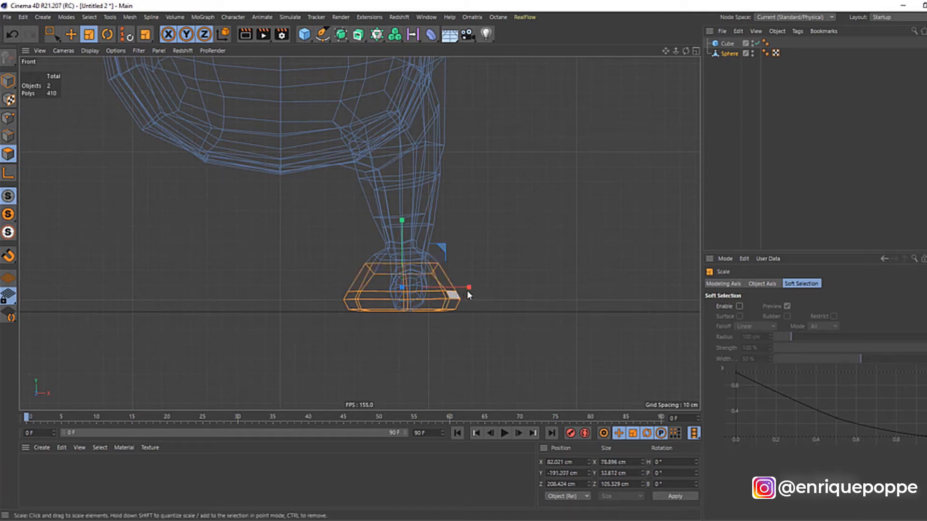
Narrow the foot polygons along X to about 52 cm and widen the sole rings to about 63 cm.
left_click_drag(468, 282, 444, 287)
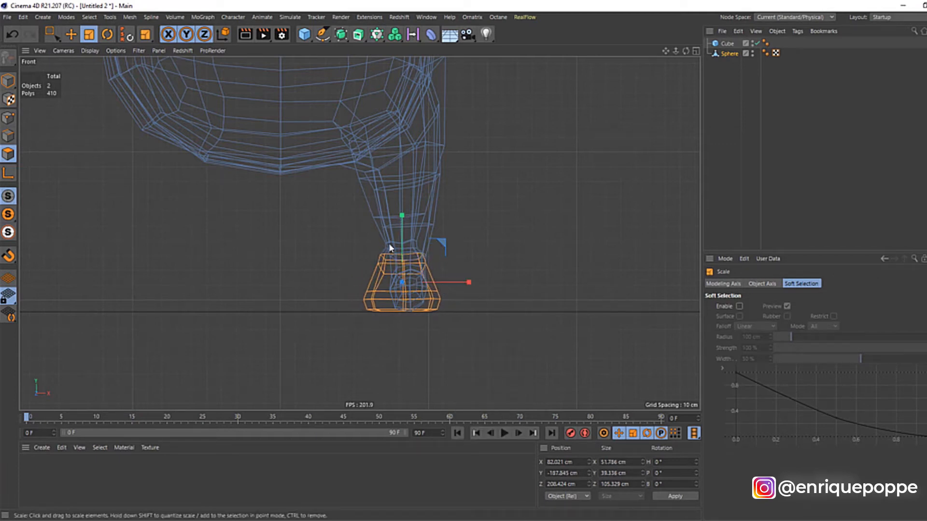
key("F1")
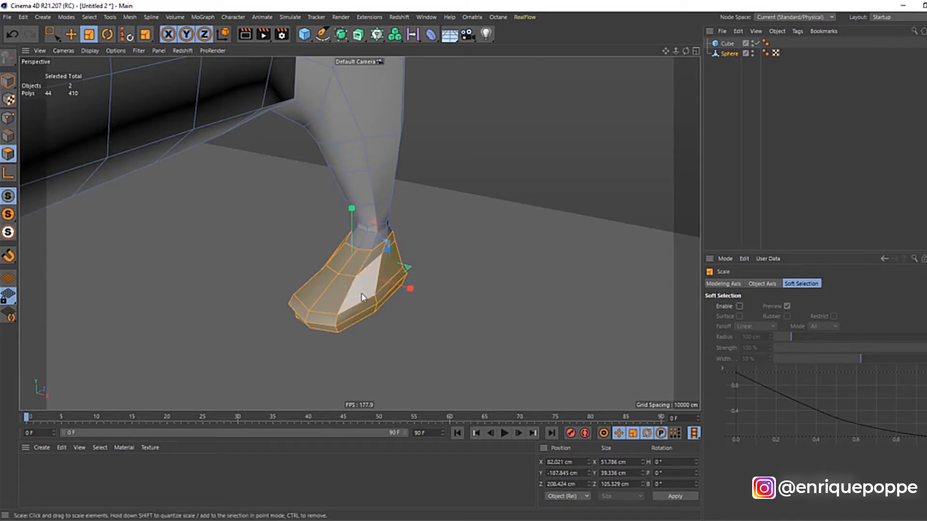
key("F4")
key("0")
left_click_drag(467, 230, 340, 294)
key("t")
left_click_drag(465, 302, 465, 301)
key("F1")
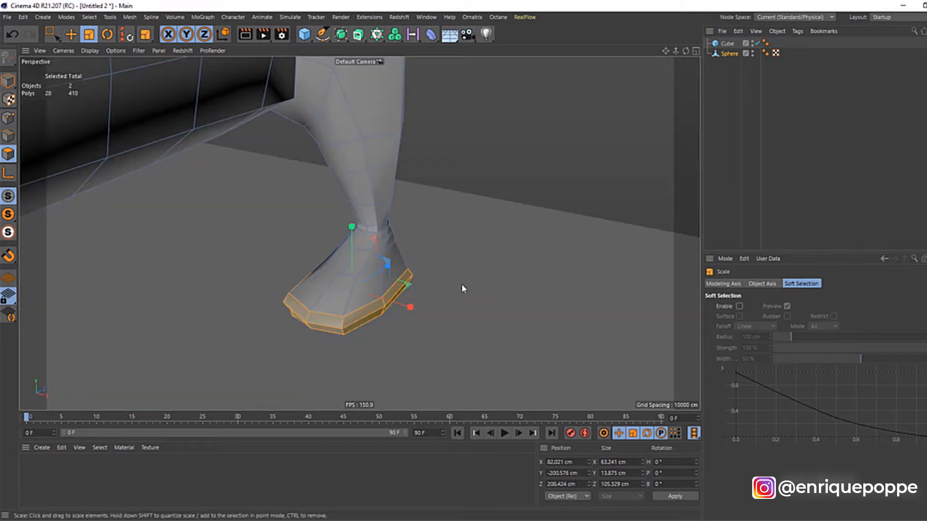
Smooth the foot mesh with the Brush in Smooth mode at 50% strength and 36 cm radius.
scroll(326, 333, "up", 3)
left_click_drag(686, 52, 654, 99)
key("0")
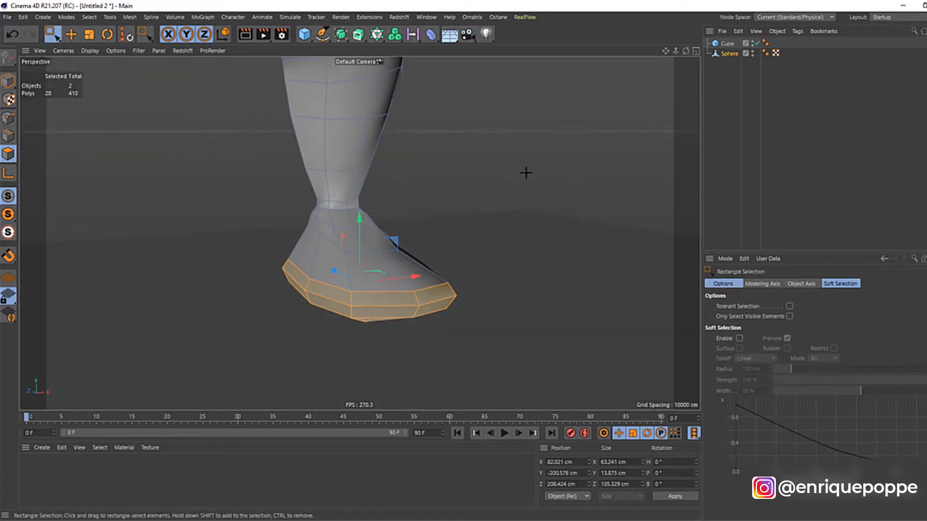
key("m")
left_click(579, 217)
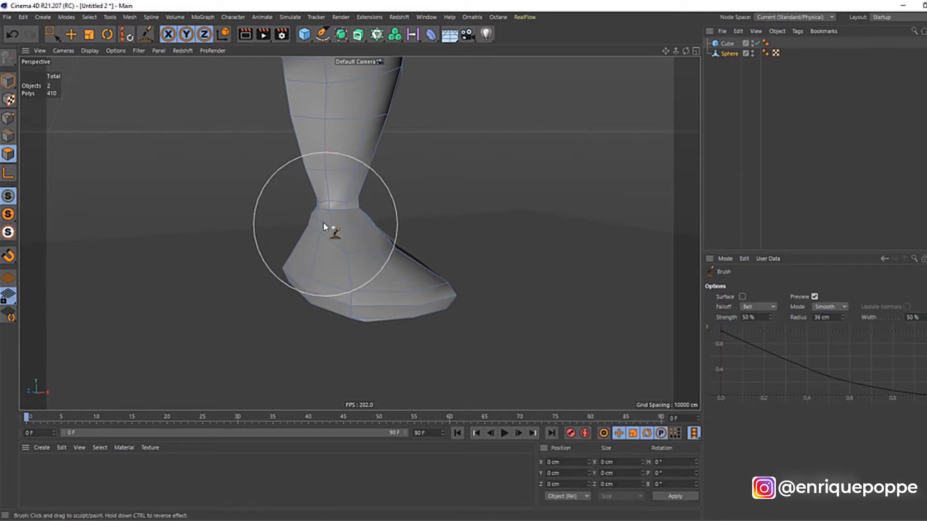
mouse_move(346, 288)
left_mouse_down()
mouse_move(437, 311)
mouse_move(454, 290)
left_mouse_up()
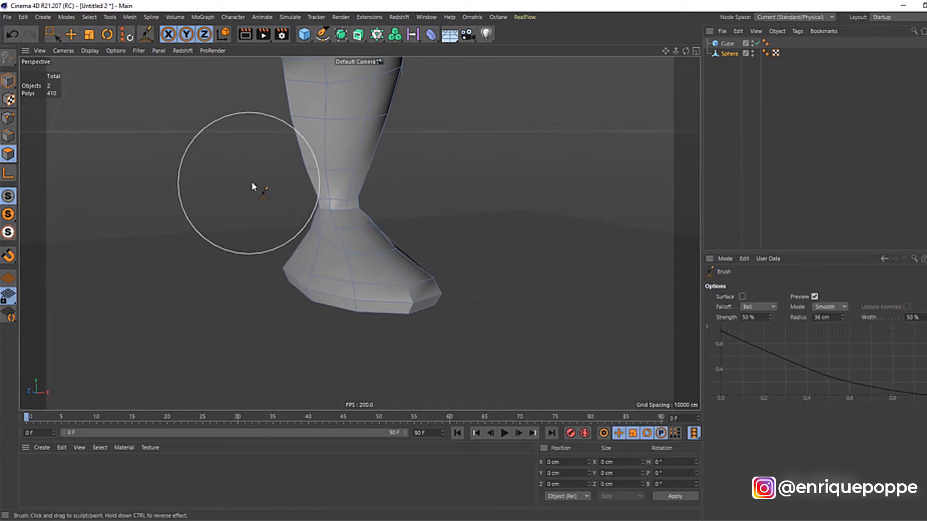
left_click_drag(685, 52, 738, 38)
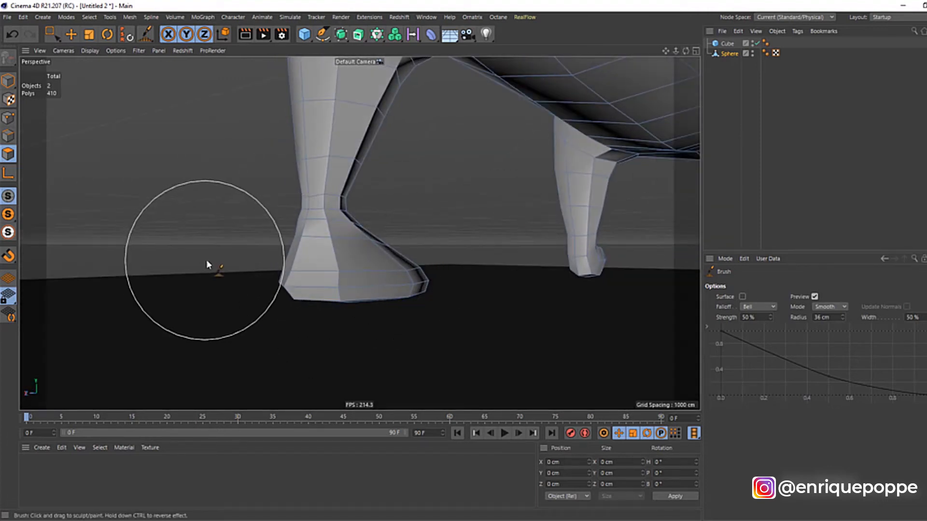
mouse_move(686, 51)
left_mouse_down()
mouse_move(792, 70)
mouse_move(879, 113)
mouse_move(890, 106)
left_mouse_up()
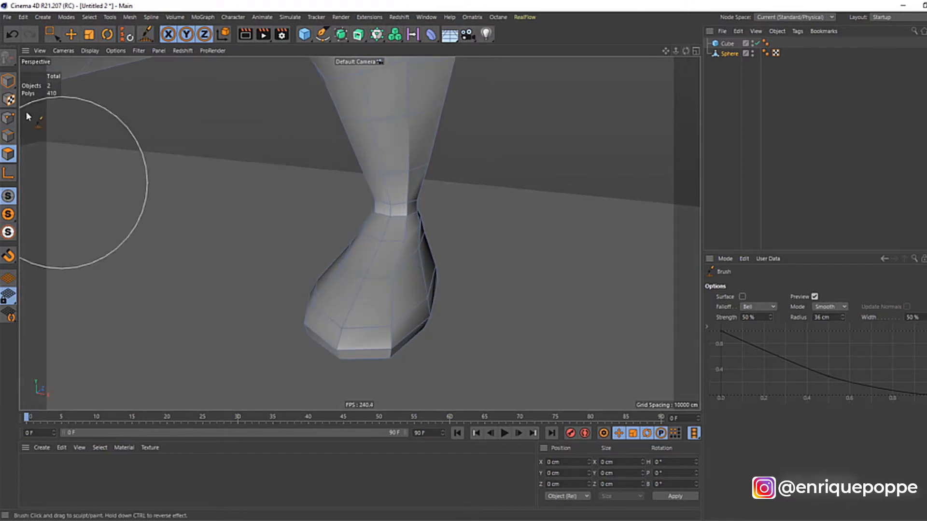
Push the front-edge points inward beside the foot's outer corner and pull that corner out to shape a side toe.
left_click_drag(49, 36, 79, 50)
left_click(9, 118)
mouse_move(452, 321)
left_mouse_down()
mouse_move(476, 322)
mouse_move(462, 308)
left_mouse_up()
left_click(391, 327)
left_click_drag(395, 338, 416, 323)
left_click(387, 351)
left_click_drag(413, 357, 415, 327)
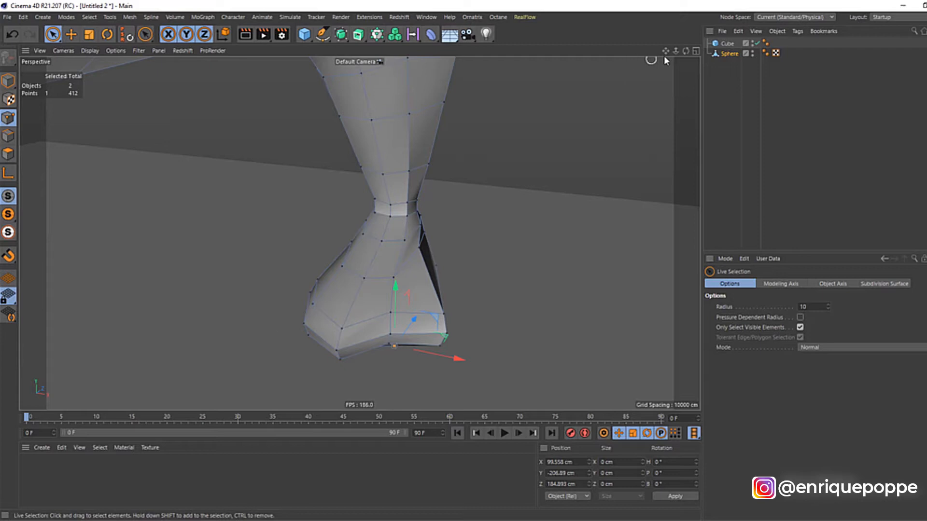
Move the column of points on the foot's other side inward to form the second gap between toes.
left_click_drag(686, 50, 732, 32)
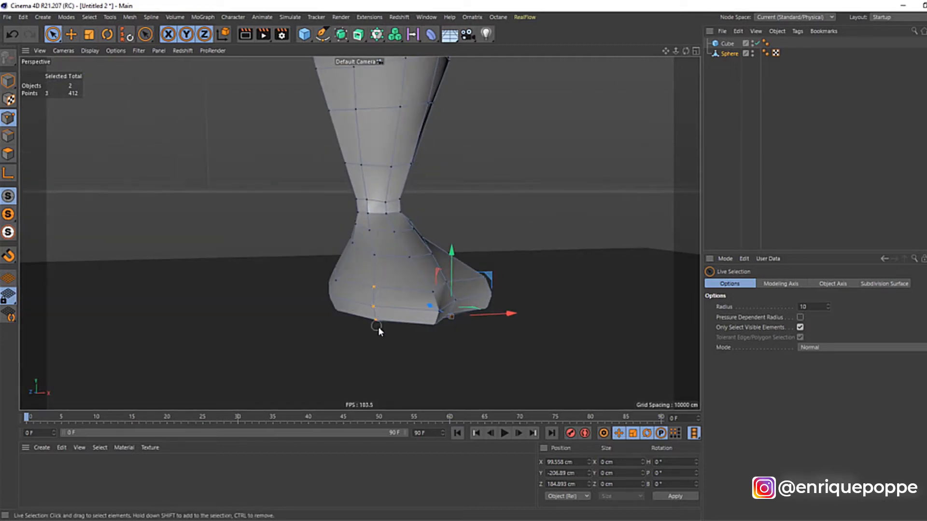
mouse_move(370, 300)
left_mouse_down()
mouse_move(353, 289)
mouse_move(362, 294)
left_mouse_up()
left_click_drag(402, 300, 441, 294)
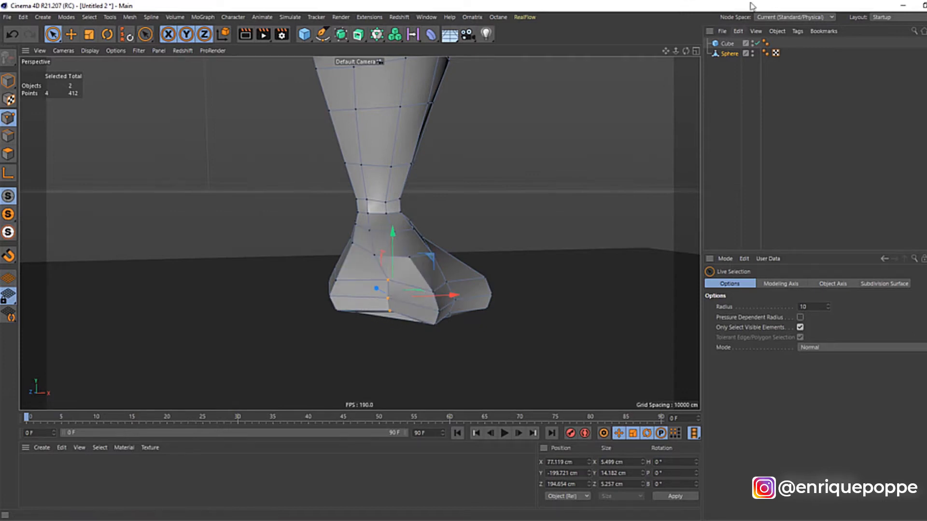
left_click_drag(686, 51, 669, 68)
left_click_drag(367, 297, 367, 295)
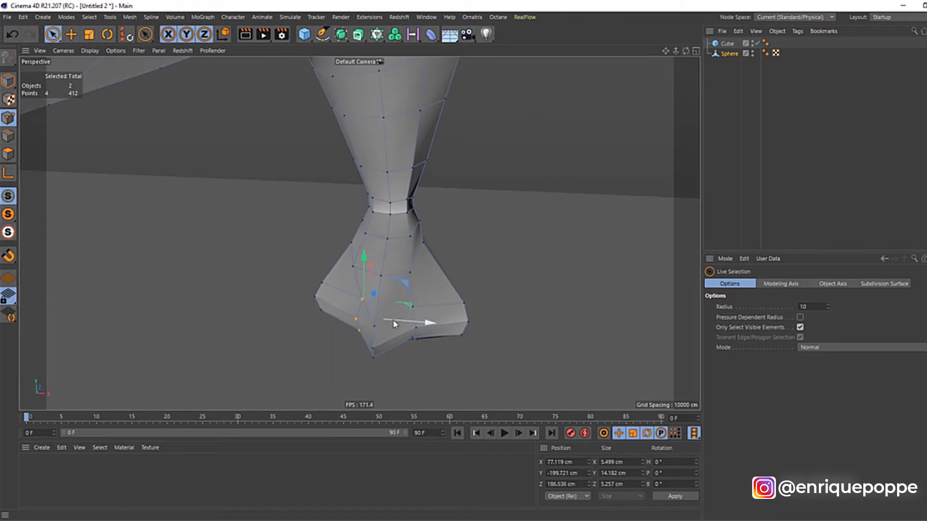
Adjust the middle toe tip, spread the side toe's points outward and move an instep point back to define three toes.
left_click_drag(395, 322, 417, 347)
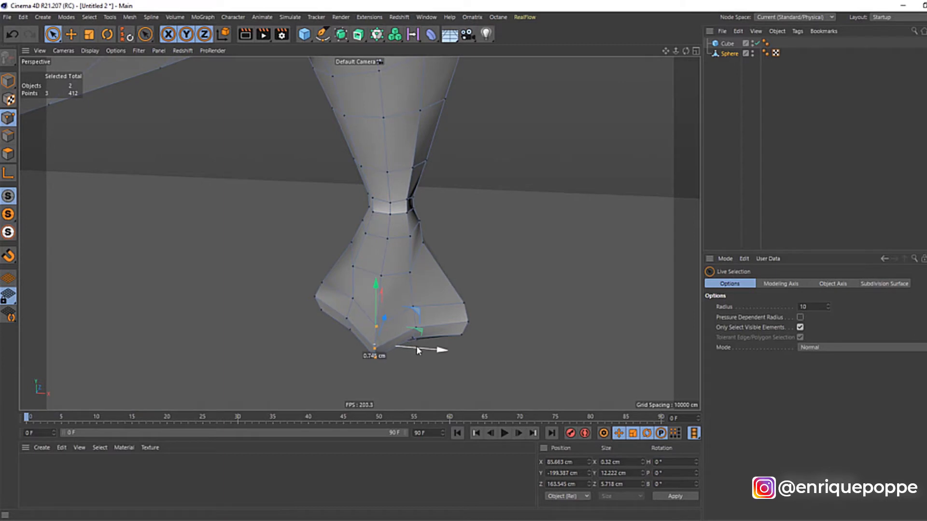
left_click_drag(321, 286, 317, 317)
left_click_drag(328, 279, 358, 315)
left_click_drag(413, 274, 424, 250)
left_click(356, 260)
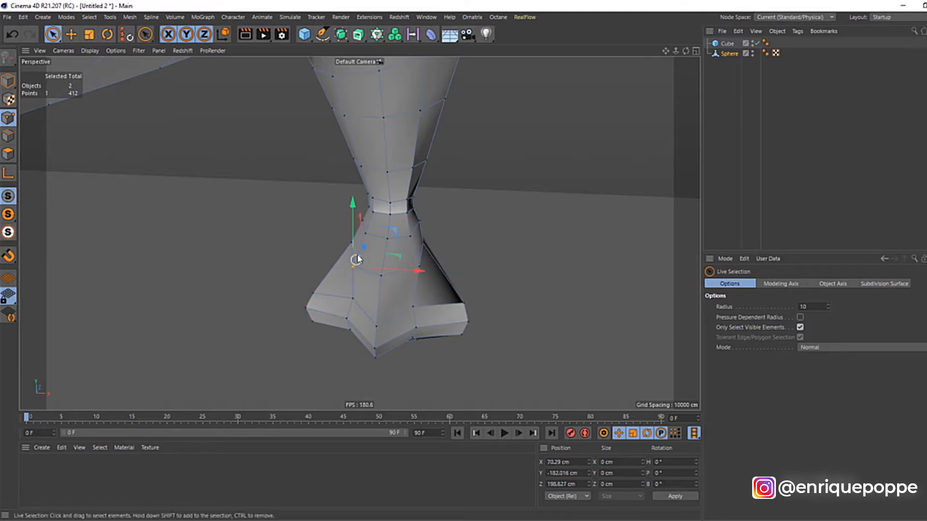
left_click_drag(367, 249, 368, 249)
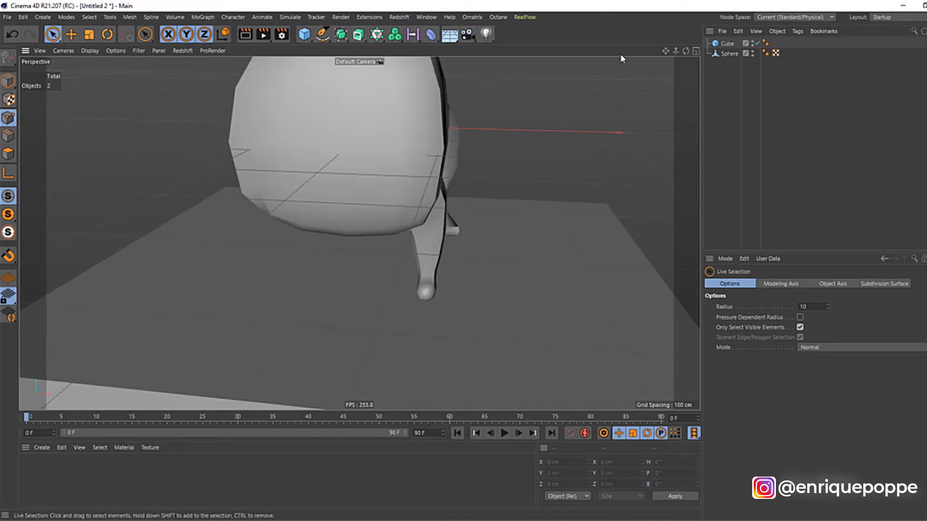
Place the sphere mesh under a Subdivision Surface.
left_click_drag(685, 52, 525, 40)
scroll(579, 319, "up", 3)
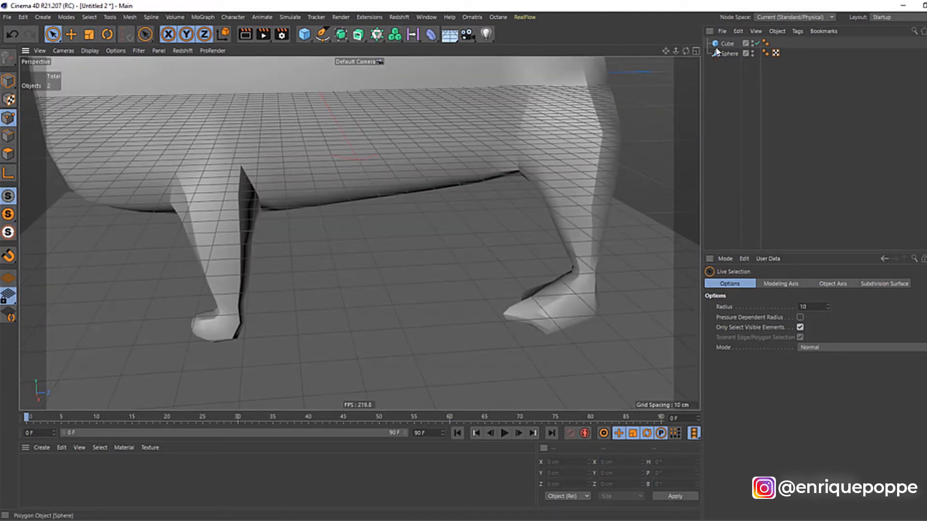
left_click(727, 54)
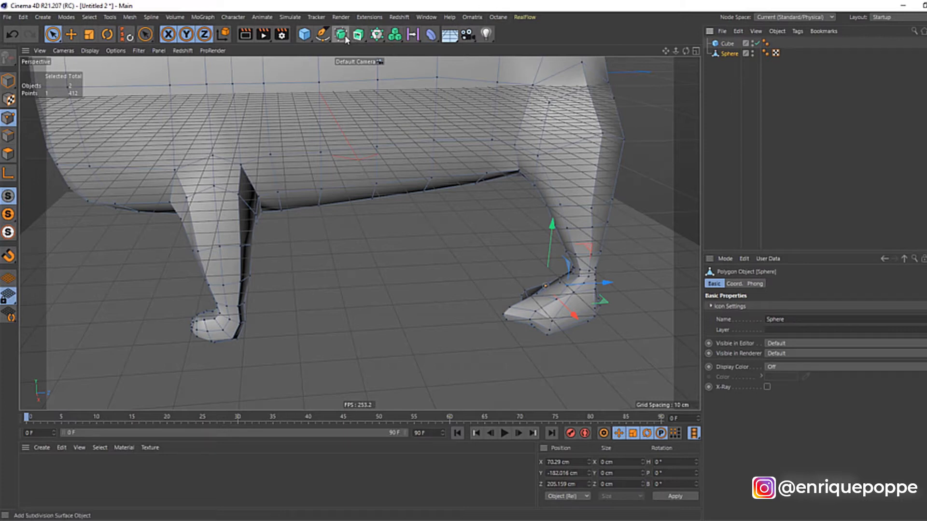
left_click(341, 33, "alt")
left_click(867, 134)
Select the sphere mesh under the Subdivision Surface and pull the points at the hind foot's outer corner outward.
scroll(470, 210, "down", 5)
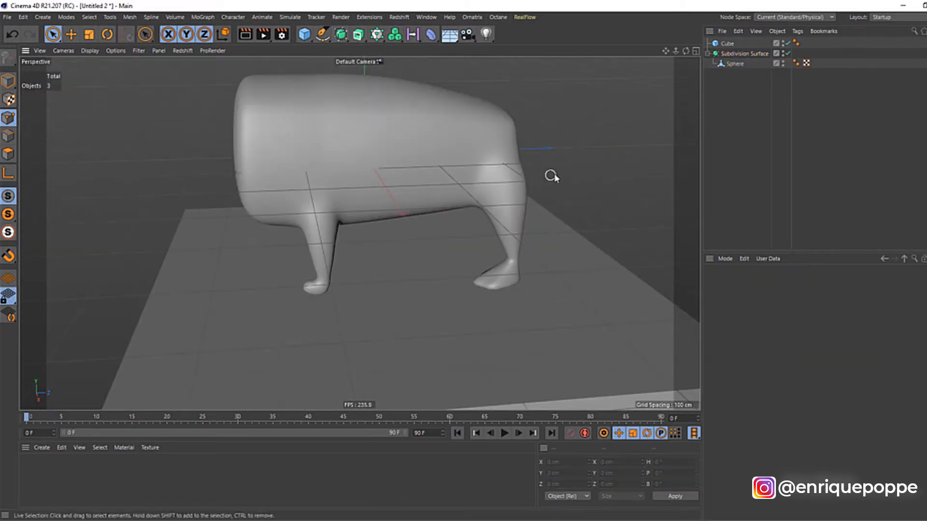
scroll(500, 270, "up", 10)
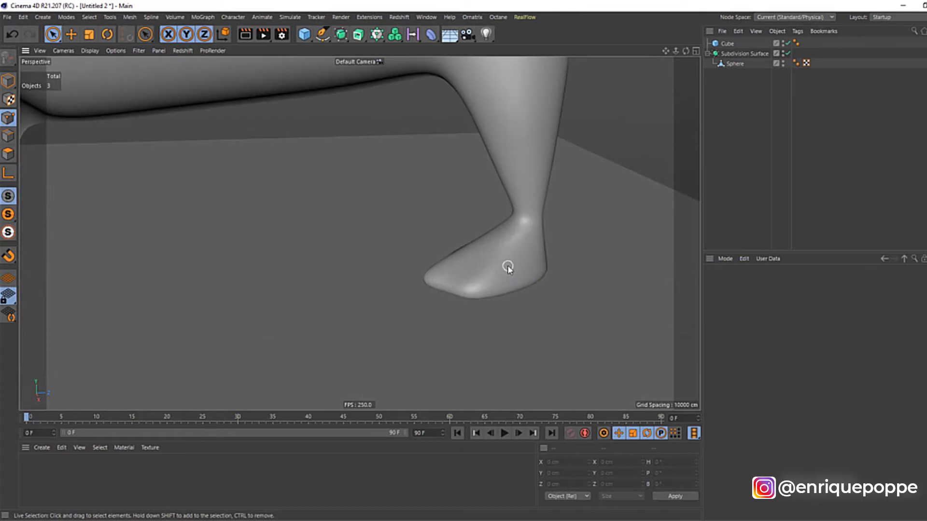
left_click_drag(685, 51, 629, 212)
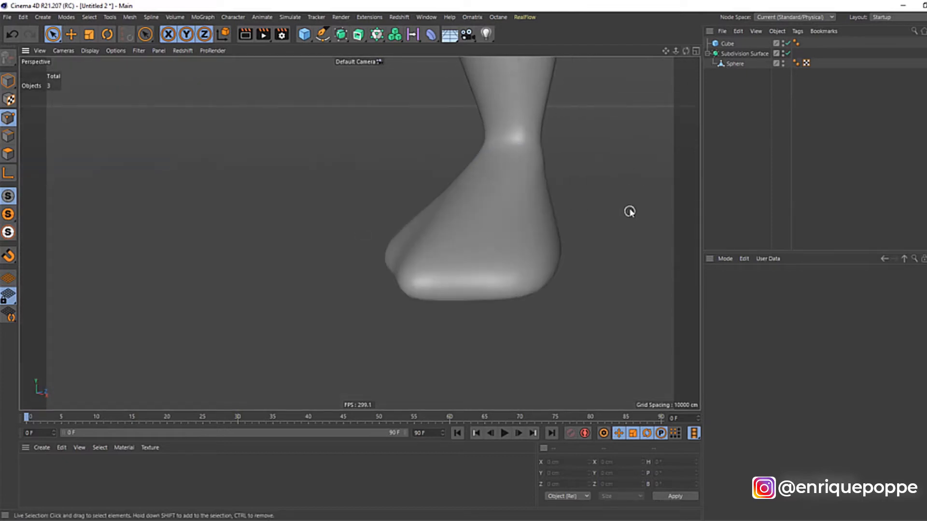
left_click(735, 64)
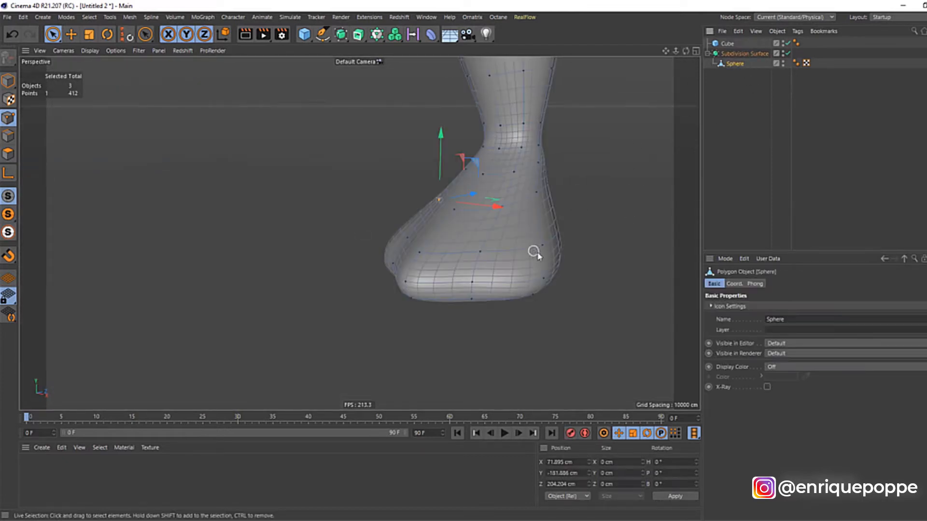
left_click_drag(528, 306, 573, 268)
key("ctrl+z")
Shift the neighbouring column of three points along Z, and adjust the matching column on the foot's inner side to refine the toes.
left_click(481, 254)
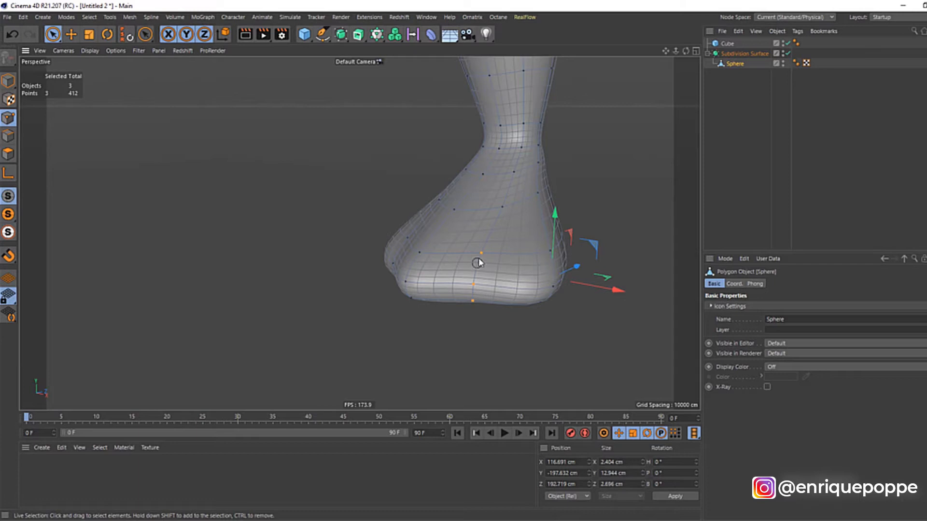
mouse_move(502, 274)
left_mouse_down()
mouse_move(534, 261)
mouse_move(507, 265)
left_mouse_up()
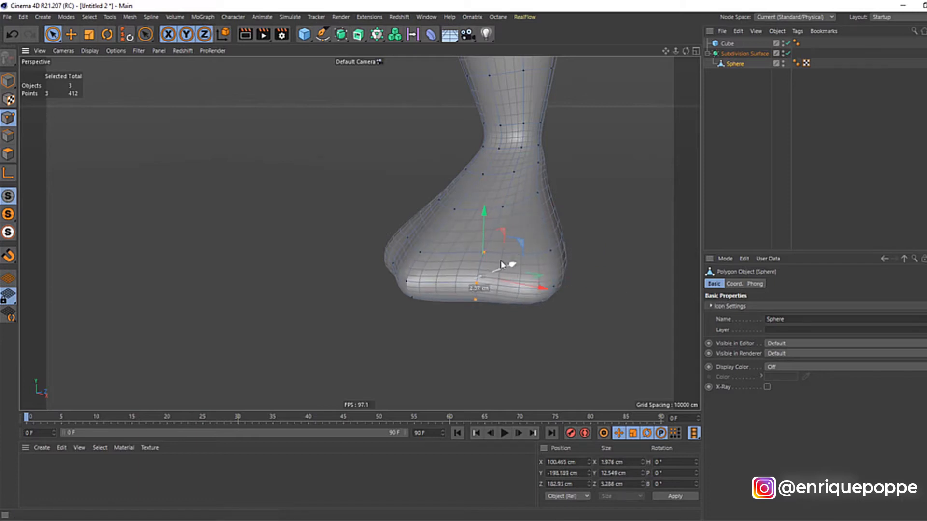
left_click_drag(686, 51, 516, 184)
left_click_drag(490, 214, 524, 224)
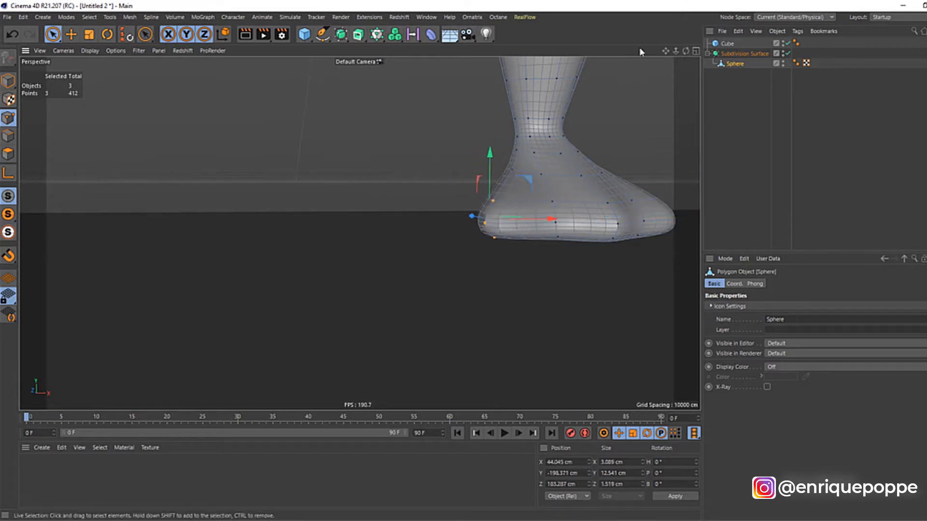
left_click_drag(688, 48, 479, 134)
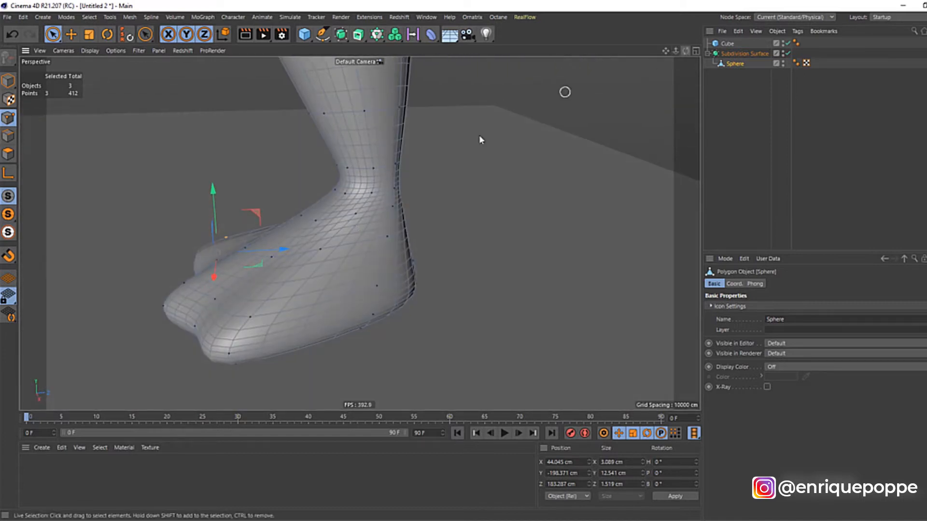
Smear the hind foot's profile in the side view with the Brush at 25 cm radius, lowering the instep and extending toes and heel.
key("F4")
key("F3")
key("m")
key("c")
scroll(523, 265, "up", 5)
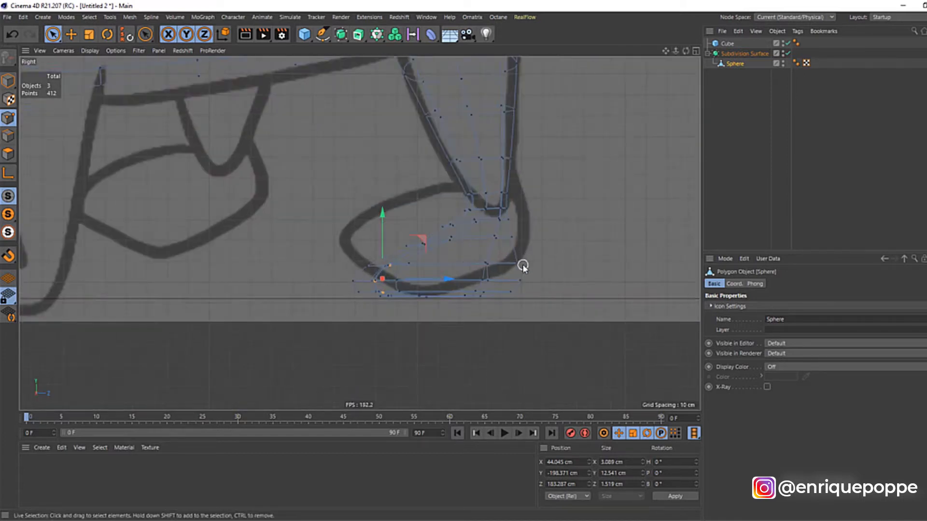
key("space")
left_click(292, 175)
key("space")
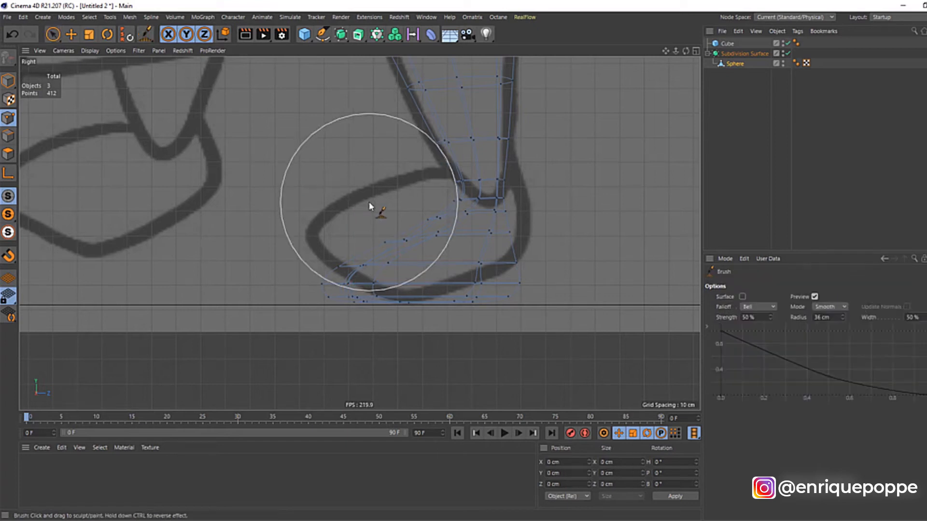
left_click_drag(843, 317, 843, 324)
mouse_move(367, 194)
left_mouse_down()
mouse_move(421, 228)
mouse_move(405, 251)
mouse_move(358, 265)
mouse_move(299, 310)
mouse_move(323, 300)
mouse_move(390, 319)
mouse_move(545, 294)
mouse_move(491, 306)
mouse_move(542, 240)
mouse_move(516, 269)
mouse_move(507, 260)
mouse_move(541, 256)
left_mouse_up()
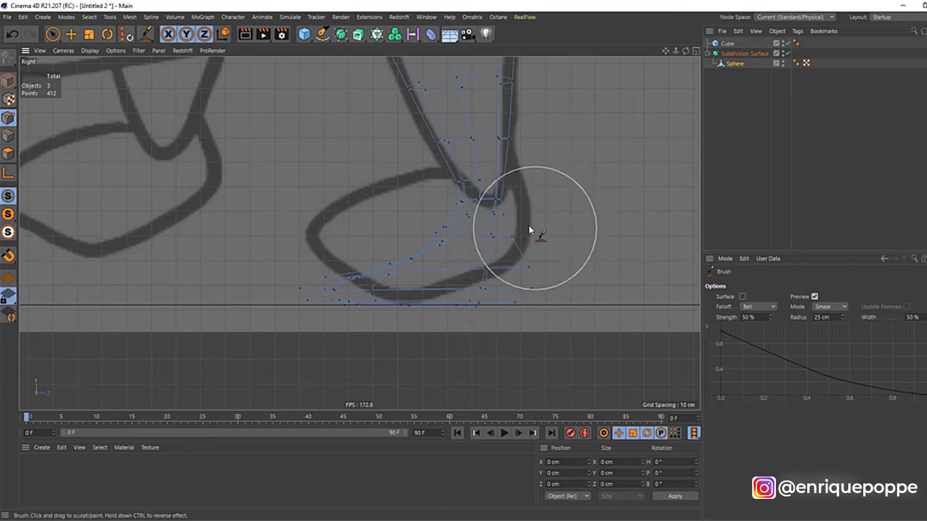
left_click_drag(431, 170, 439, 180)
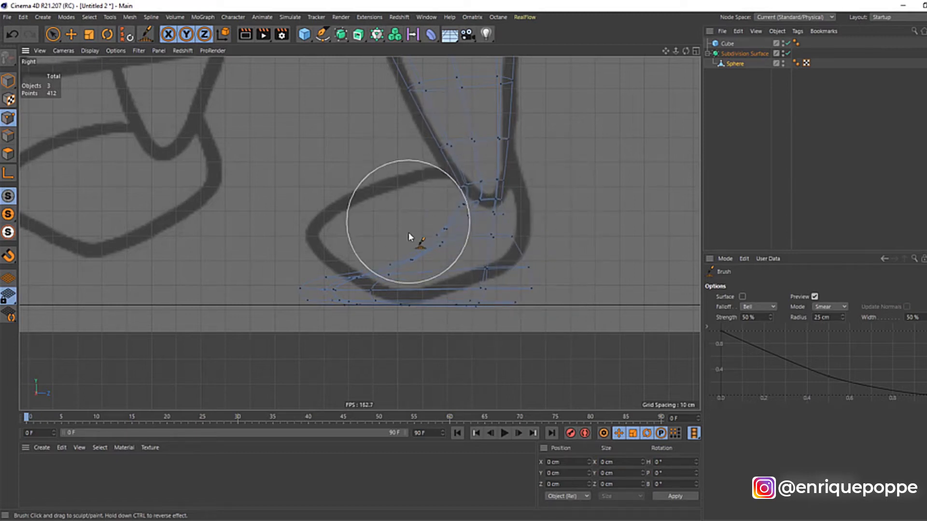
Smear the hind foot's outer toe outward and forward in the top view, and deselect the mesh.
key("F2")
scroll(436, 118, "up", 5)
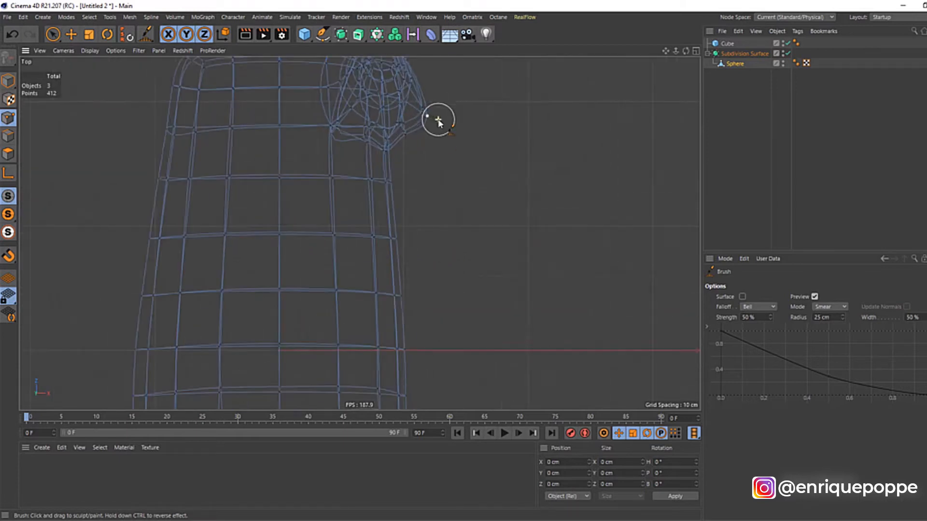
left_click_drag(423, 107, 435, 120)
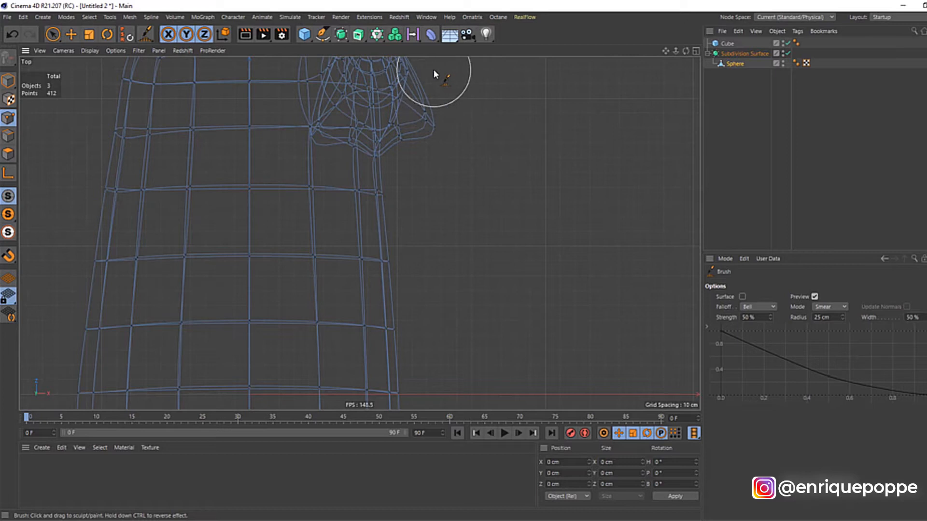
left_click_drag(437, 117, 439, 133)
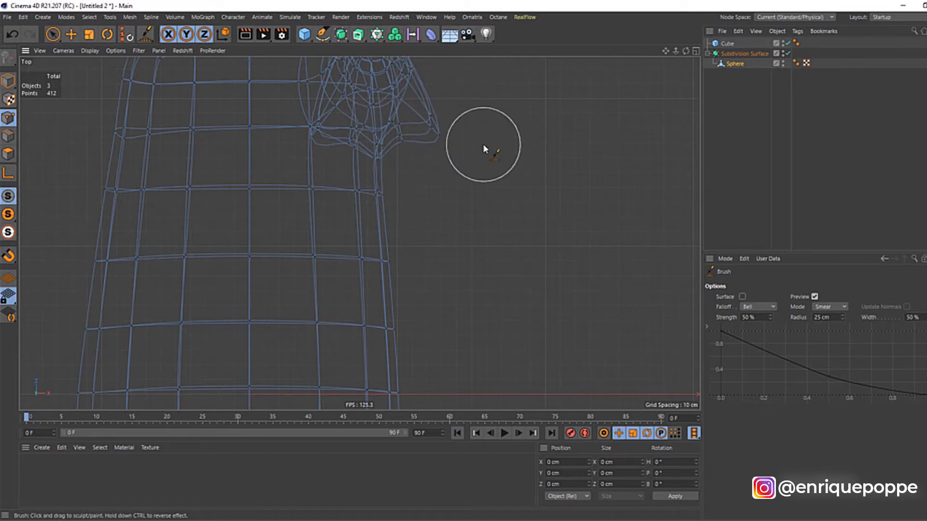
key("F1")
left_click(870, 115)
scroll(515, 222, "down", 10)
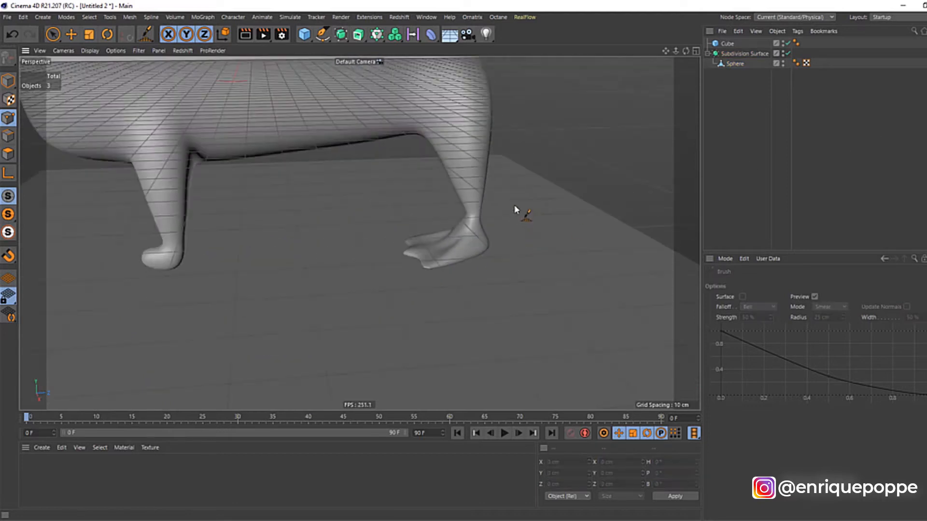
Smear the front foot's points in the side view to extend its toe forward and flatten the sole toward the ground line.
left_click_drag(667, 51, 690, 138)
left_click_drag(687, 53, 607, 86)
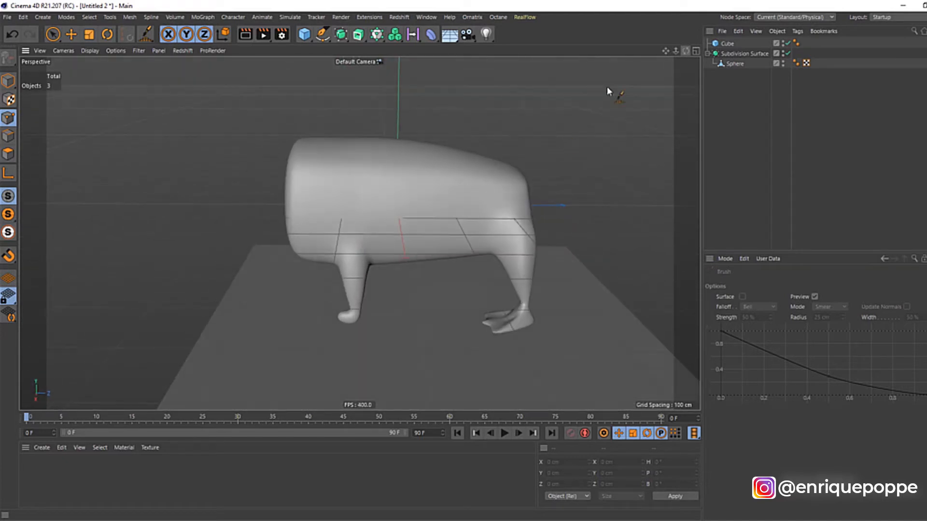
key("F4")
key("F3")
scroll(282, 325, "down", 2)
scroll(281, 327, "down", 3)
scroll(429, 133, "up", 5)
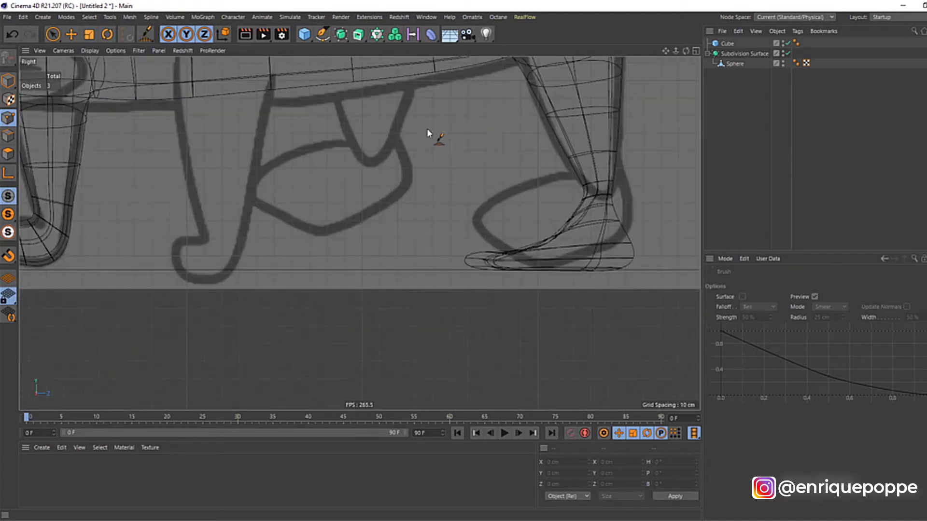
left_click_drag(665, 53, 777, 54)
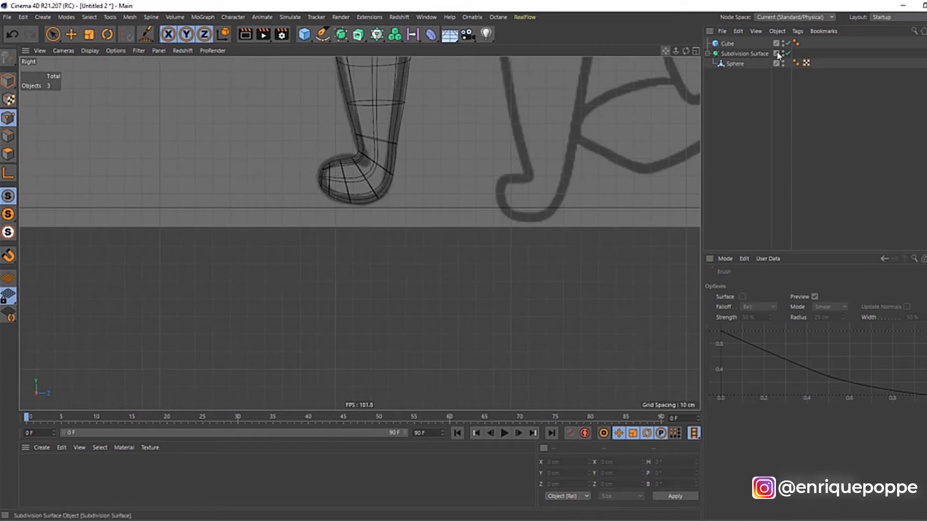
left_click(746, 64)
scroll(306, 192, "up", 4)
mouse_move(390, 213)
left_mouse_down()
mouse_move(437, 201)
mouse_move(447, 165)
mouse_move(356, 138)
mouse_move(314, 193)
mouse_move(402, 202)
mouse_move(434, 188)
mouse_move(450, 207)
mouse_move(453, 251)
mouse_move(459, 201)
mouse_move(311, 205)
mouse_move(314, 153)
mouse_move(281, 178)
mouse_move(345, 114)
mouse_move(396, 93)
mouse_move(348, 141)
mouse_move(410, 157)
mouse_move(459, 151)
mouse_move(474, 107)
mouse_move(519, 127)
mouse_move(477, 164)
mouse_move(488, 188)
mouse_move(334, 224)
mouse_move(256, 207)
left_mouse_up()
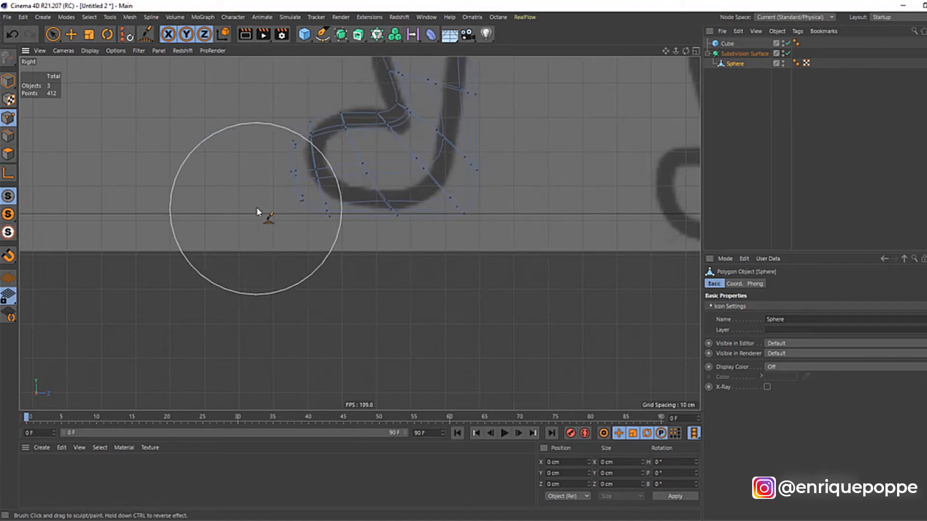
Select all the front foot's polygons with Rectangle Selection and scale them along X to about 36 cm wide.
key("F4")
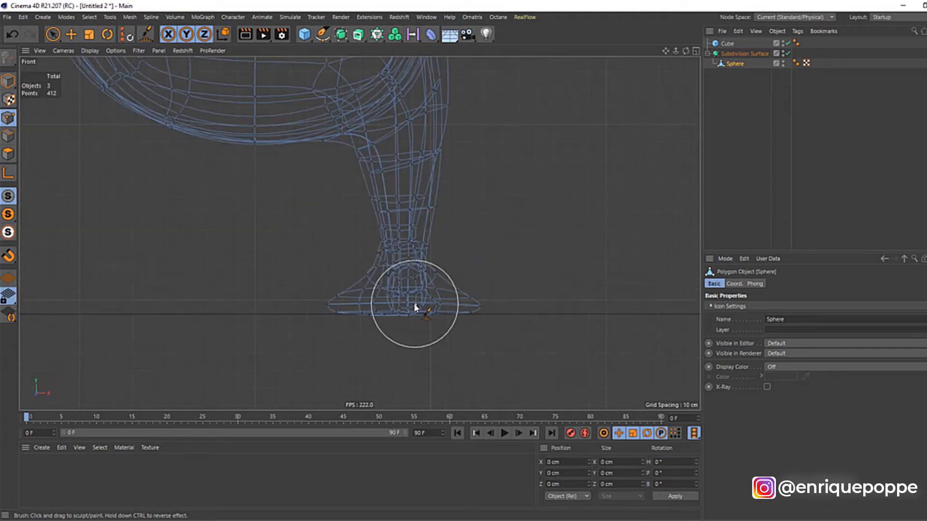
key("F1")
left_click_drag(686, 51, 657, 58)
scroll(358, 368, "up", 6)
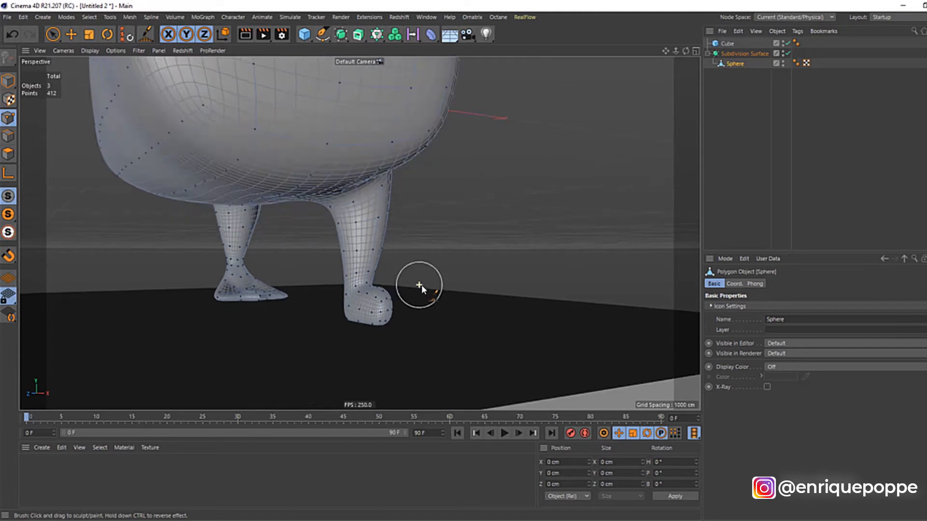
scroll(421, 284, "up", 5)
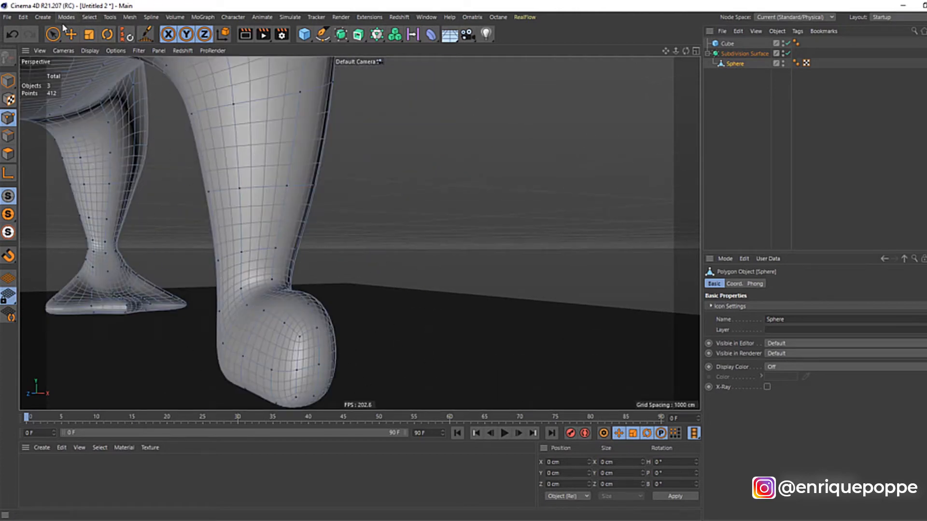
left_click_drag(59, 37, 80, 67)
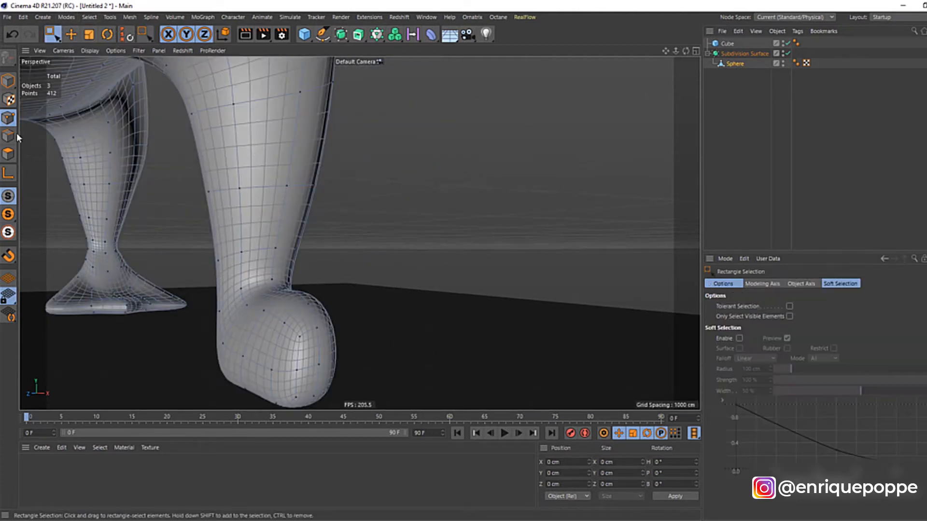
left_click(9, 154)
key("F4")
key("F3")
left_click_drag(267, 116, 600, 276)
left_click_drag(540, 262, 215, 89)
key("F4")
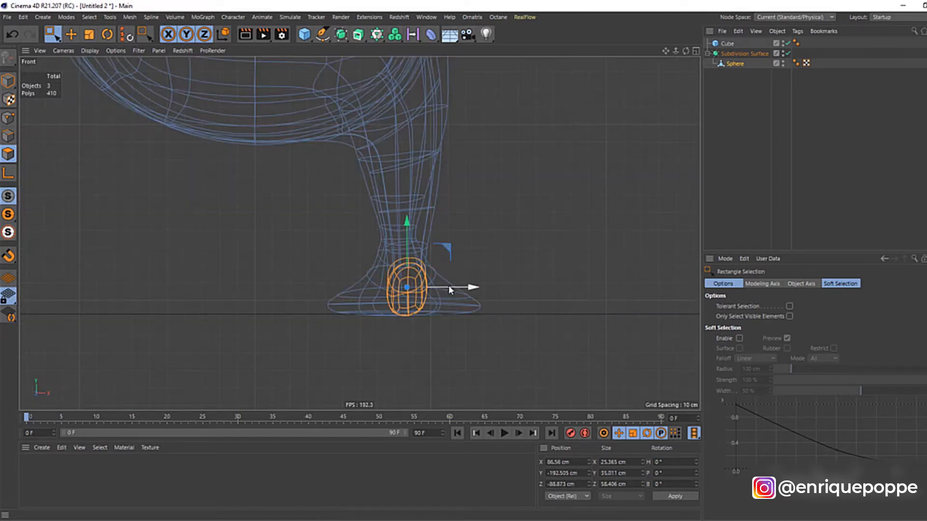
key("t")
left_click_drag(455, 288, 469, 287)
scroll(430, 289, "up", 4)
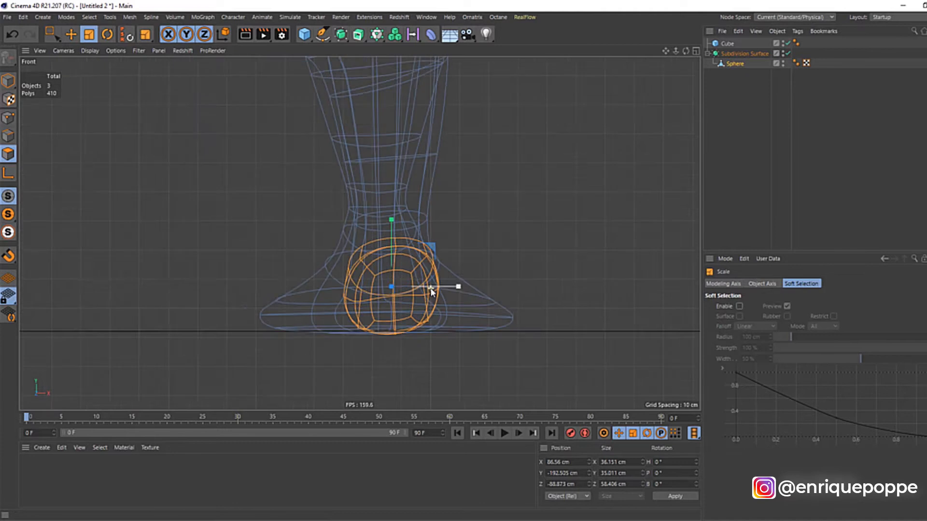
Smear the selected front foot with the Brush to broaden its base and flatten the sole, and deselect the mesh.
scroll(431, 291, "up", 3)
left_click(184, 85)
mouse_move(445, 290)
left_mouse_down()
mouse_move(462, 316)
mouse_move(429, 340)
left_mouse_up()
mouse_move(290, 313)
left_mouse_down()
mouse_move(304, 273)
mouse_move(408, 252)
mouse_move(476, 289)
left_mouse_up()
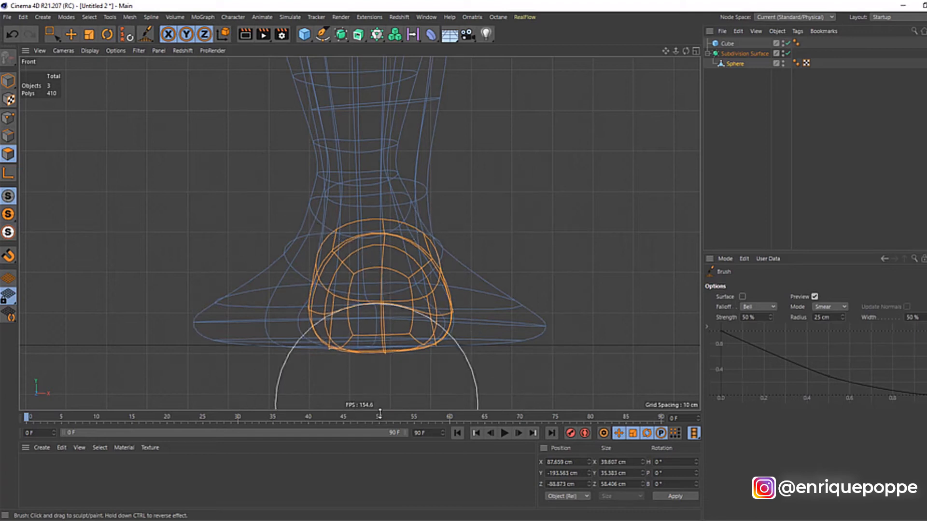
mouse_move(376, 393)
left_mouse_down()
mouse_move(374, 363)
mouse_move(470, 327)
mouse_move(312, 325)
mouse_move(383, 434)
mouse_move(439, 385)
mouse_move(475, 317)
mouse_move(296, 260)
mouse_move(441, 221)
mouse_move(424, 227)
mouse_move(472, 234)
mouse_move(296, 207)
mouse_move(331, 246)
mouse_move(238, 175)
mouse_move(324, 224)
mouse_move(257, 174)
mouse_move(264, 145)
mouse_move(399, 116)
mouse_move(494, 157)
mouse_move(452, 237)
mouse_move(372, 283)
mouse_move(453, 258)
mouse_move(414, 257)
mouse_move(467, 237)
left_mouse_up()
key("F3")
key("F1")
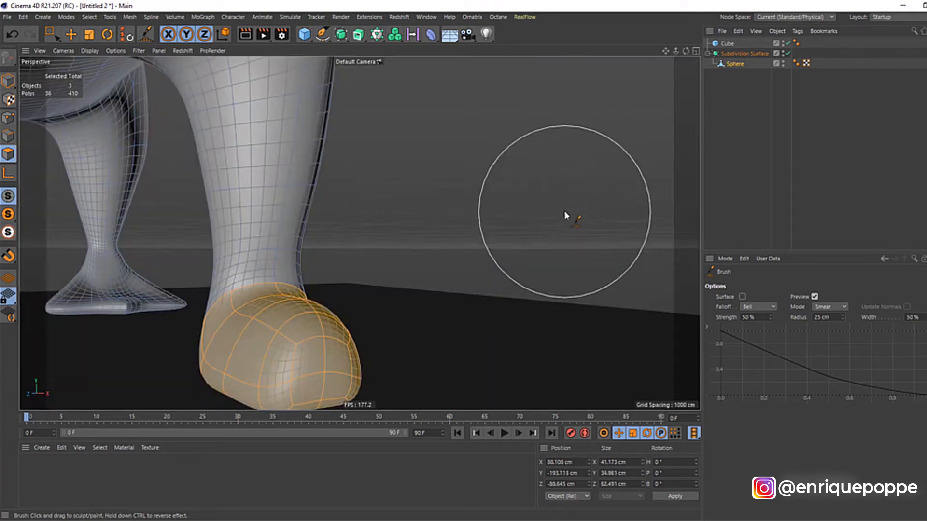
left_click(836, 169)
Select the sphere mesh again and smear the upper hind leg with the Brush at 39 cm radius.
scroll(594, 210, "down", 10)
left_click_drag(685, 51, 642, 77)
scroll(370, 181, "up", 3)
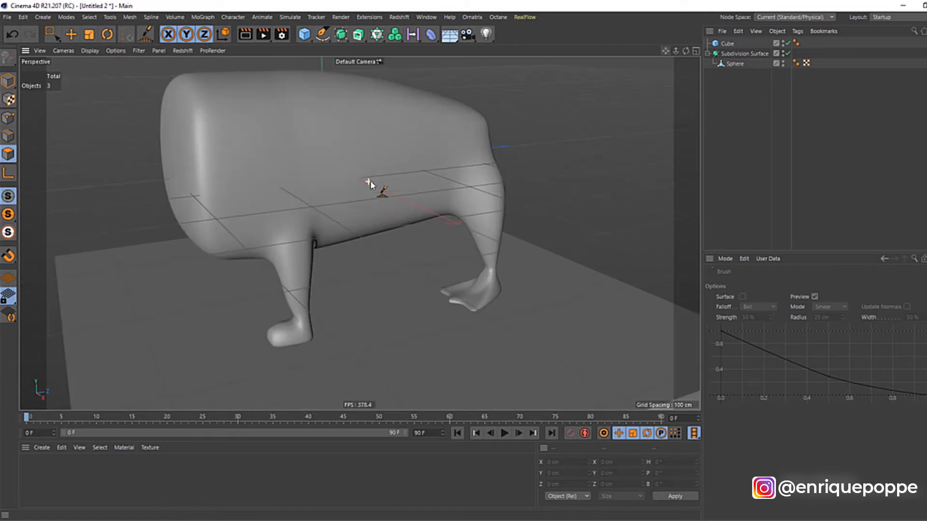
left_click(719, 66)
key("9")
key("0")
left_click(539, 146)
key("space")
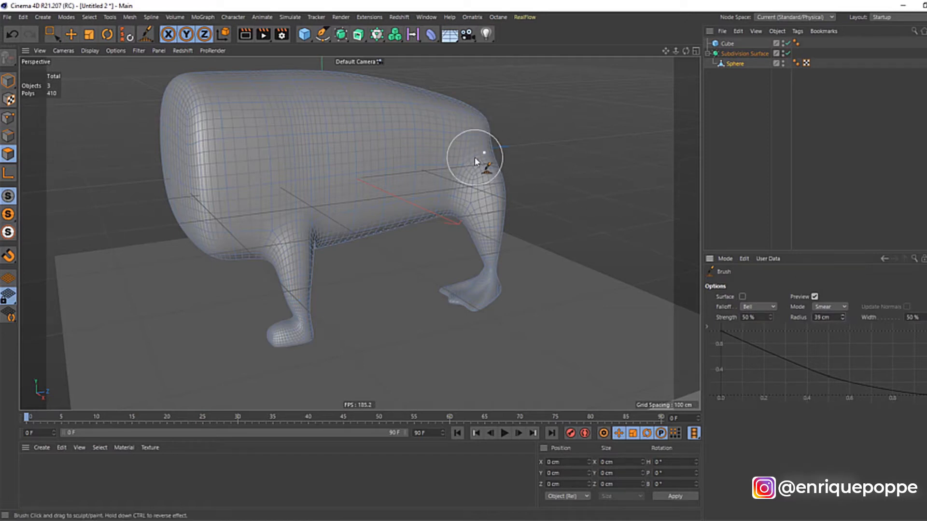
left_click_drag(686, 51, 610, 80)
left_click_drag(476, 314, 459, 320)
Select two points on the back of the hind thigh with Live Selection, adjust them to smooth its contour, and deselect the mesh.
left_click_drag(58, 35, 78, 48)
mouse_move(481, 330)
left_mouse_down()
mouse_move(469, 319)
mouse_move(475, 347)
mouse_move(506, 337)
left_mouse_up()
left_click(446, 316, "ctrl")
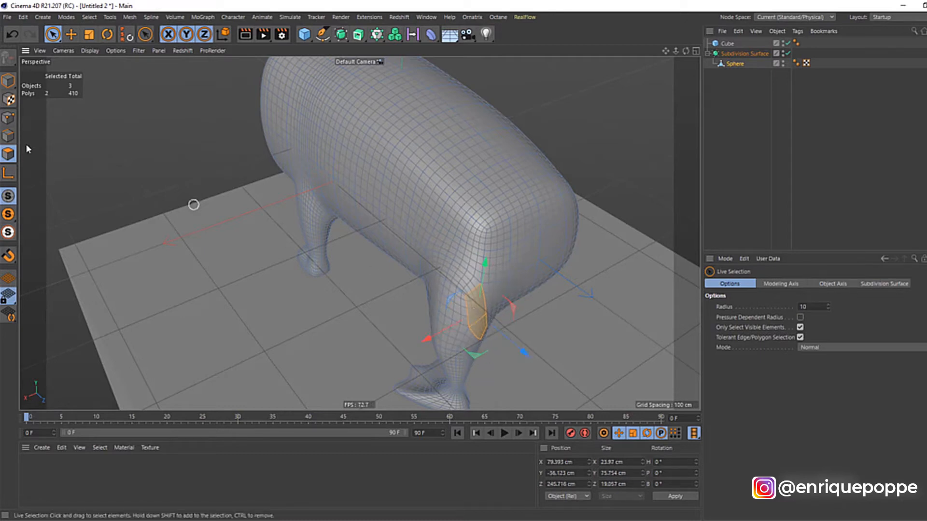
left_click(8, 118)
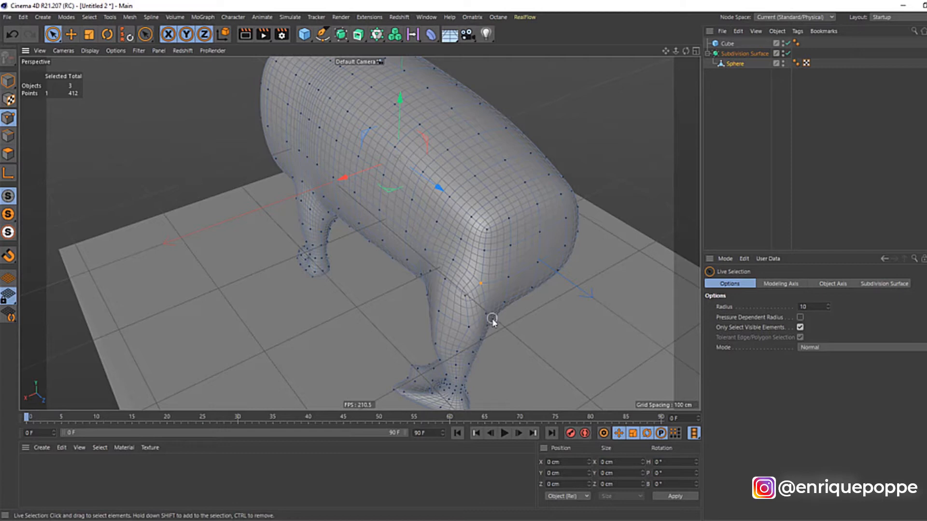
left_click_drag(467, 315, 502, 315)
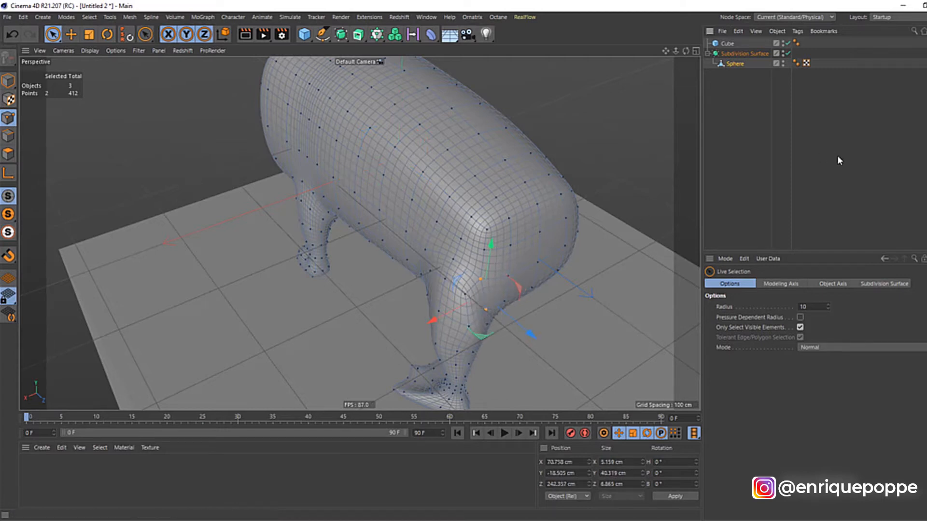
left_click(837, 156)
scroll(488, 139, "down", 4)
left_click_drag(683, 52, 678, 94)
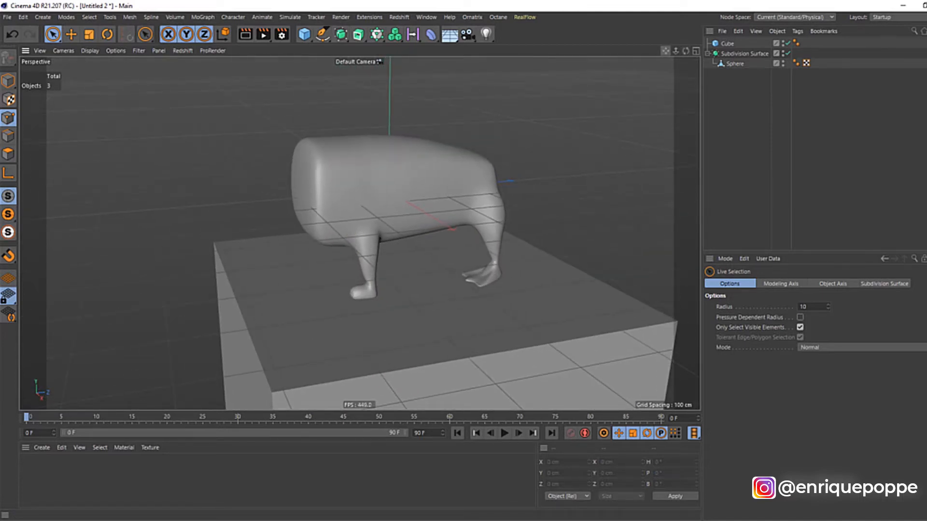
scroll(447, 211, "up", 1)
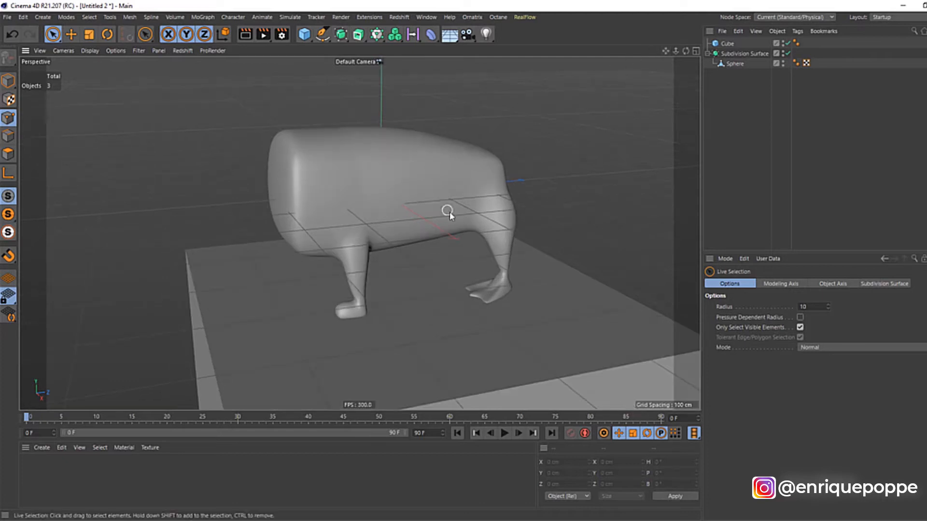
Delete the floor cube from the scene and switch to Rectangle Selection.
left_click(733, 44)
key("Delete")
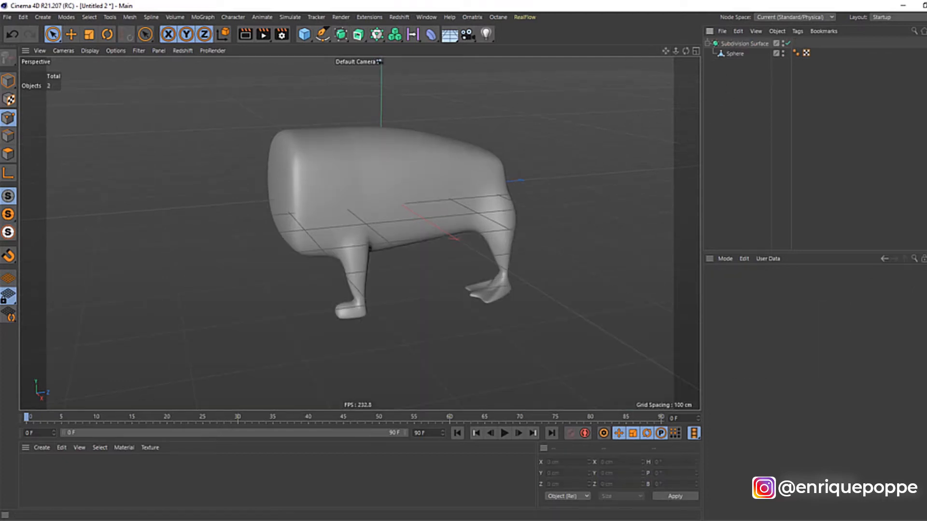
key("0")
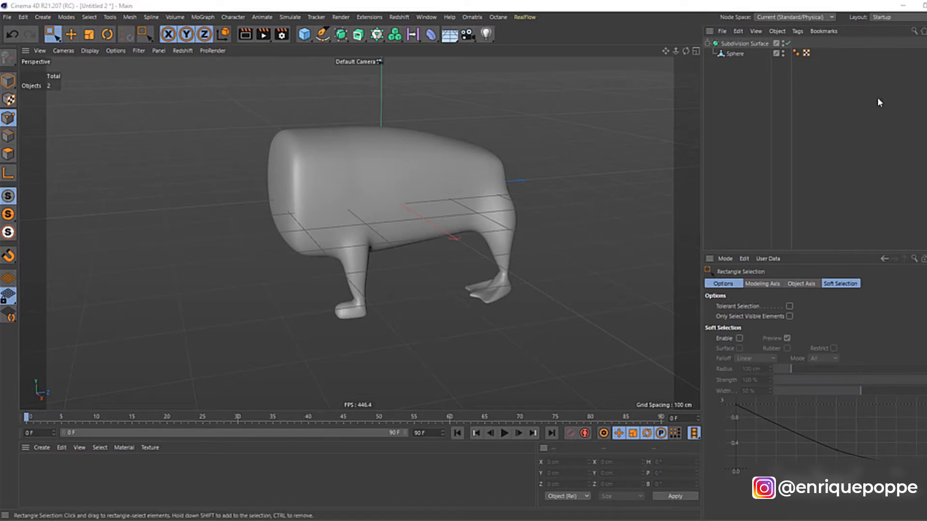
scroll(369, 265, "up", 2)
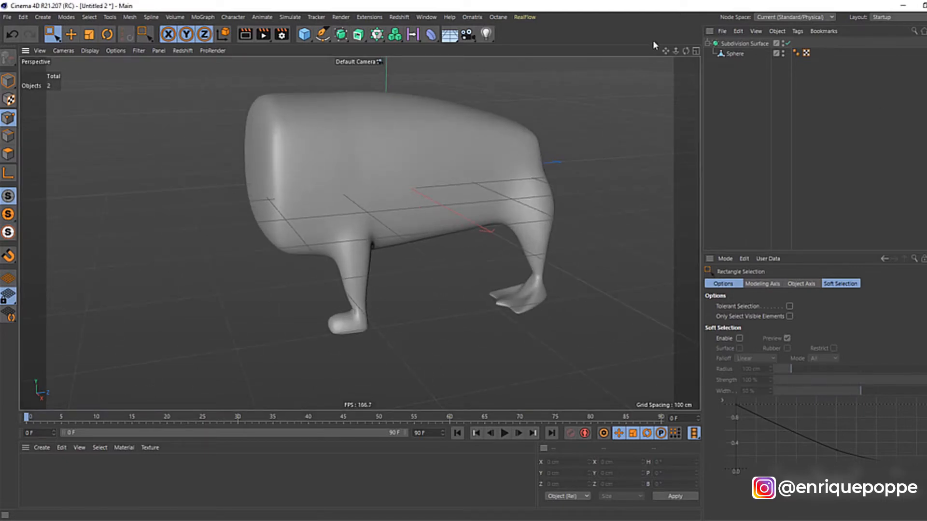
Select the points of the sphere mesh's legless half in the front view with Rectangle Selection and delete them.
left_click(734, 55)
key("F4")
scroll(408, 150, "down", 4)
key("F3")
key("F4")
scroll(405, 151, "down", 8)
left_click_drag(666, 50, 726, 130)
scroll(418, 144, "up", 3)
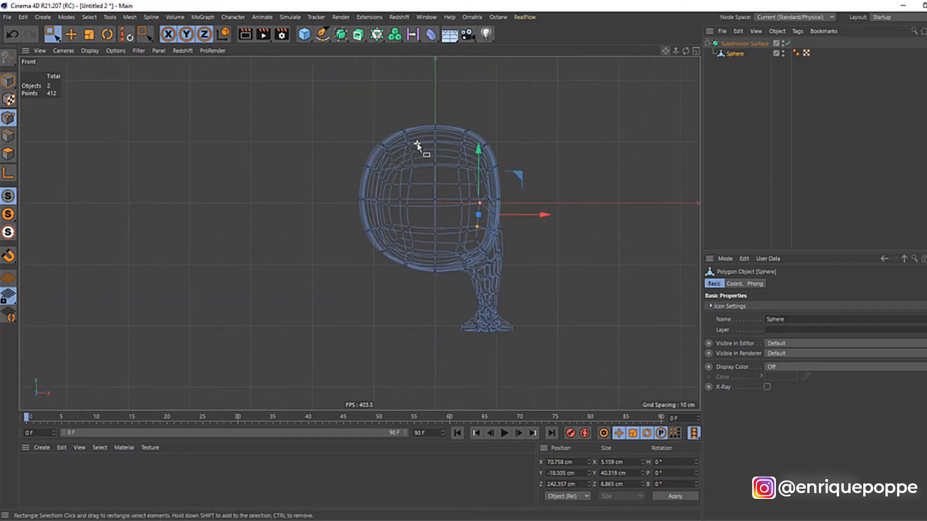
left_click(52, 34)
left_click(85, 69)
left_click_drag(298, 97, 423, 288)
key("Delete")
Add a Symmetry object under the Subdivision Surface and parent the sphere mesh to it, mirroring across the ZY plane.
left_click(339, 34)
left_click(536, 65)
left_click_drag(731, 59, 736, 55)
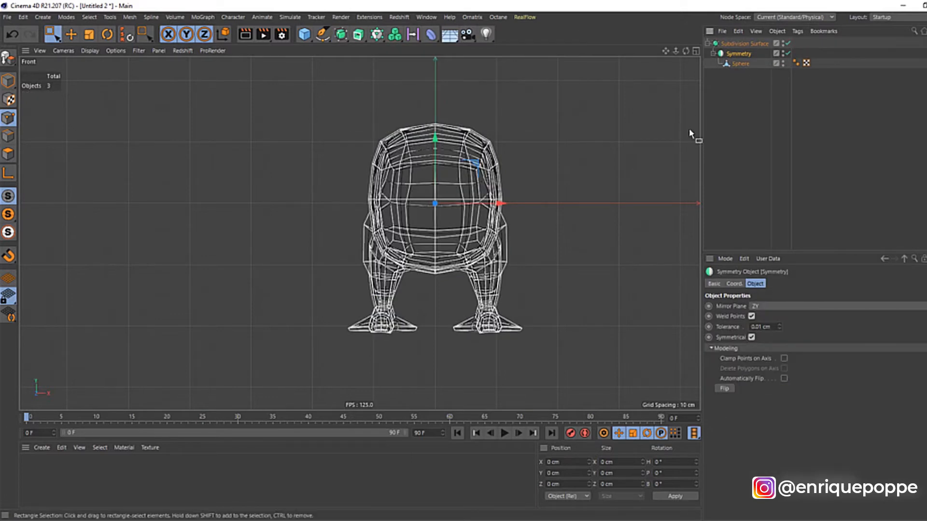
key("F1")
left_click(788, 164)
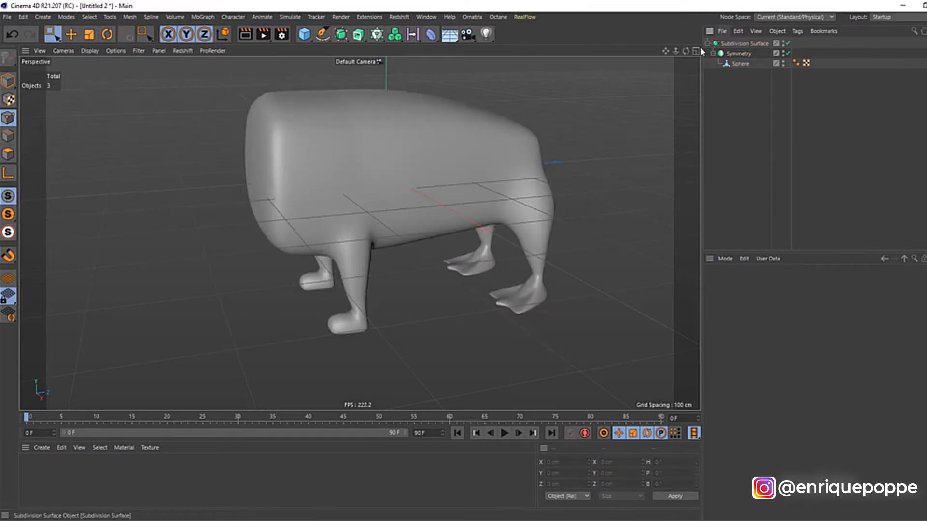
Select the center seam points in the top view and set their X position and X size to 0 cm with subdivision off.
mouse_move(359, 233)
left_mouse_down("alt")
mouse_move(324, 220)
mouse_move(261, 266)
mouse_move(267, 289)
left_mouse_up("alt")
left_click(725, 68)
key("F2")
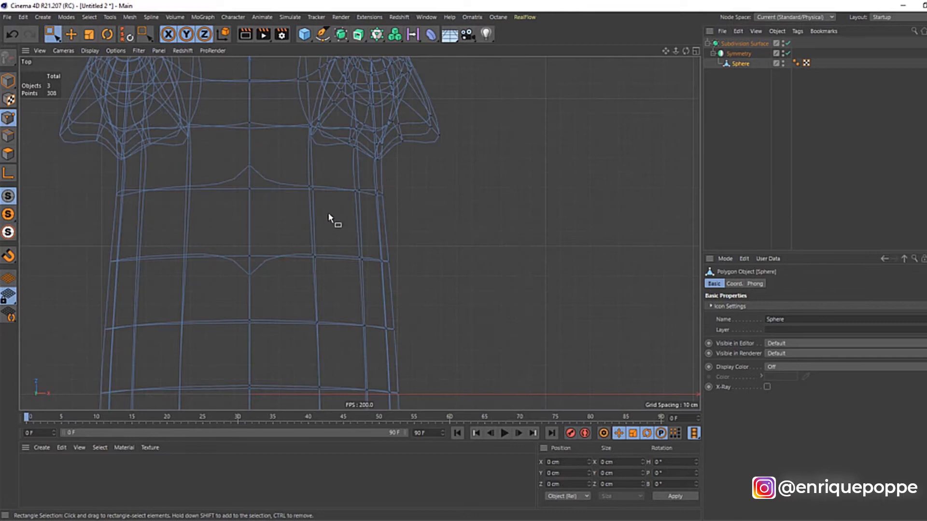
left_click_drag(292, 131, 317, 404)
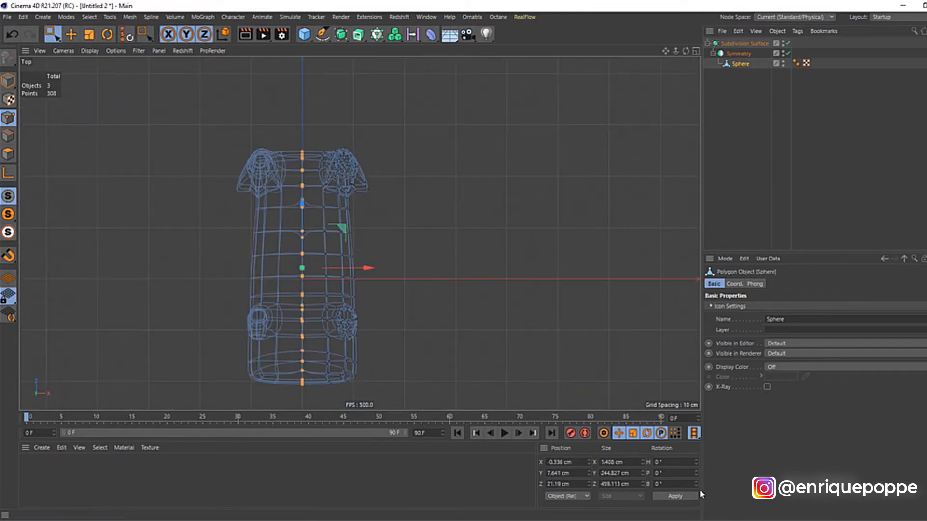
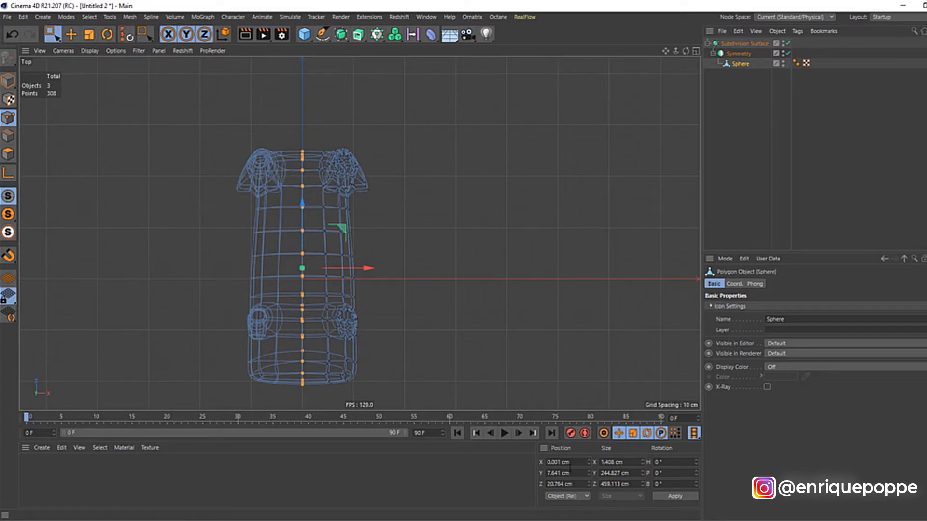
left_click(788, 44)
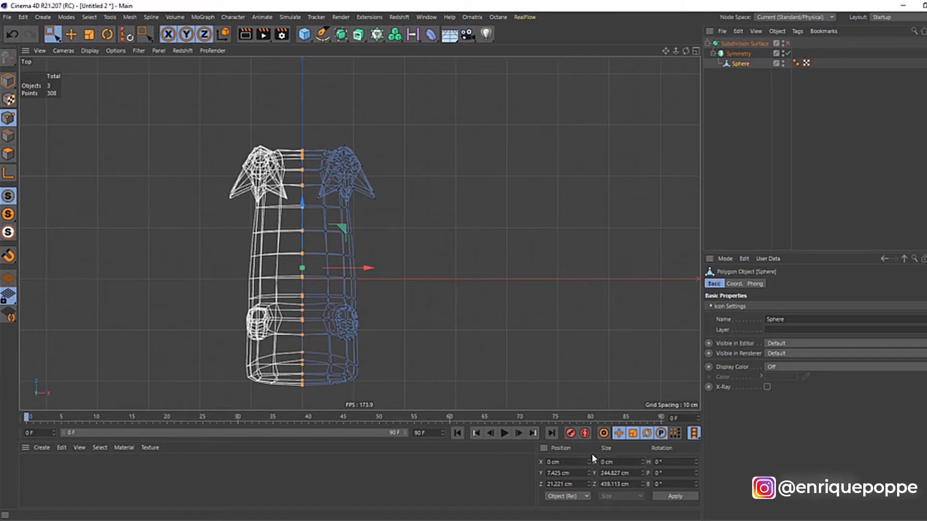
left_click(757, 104)
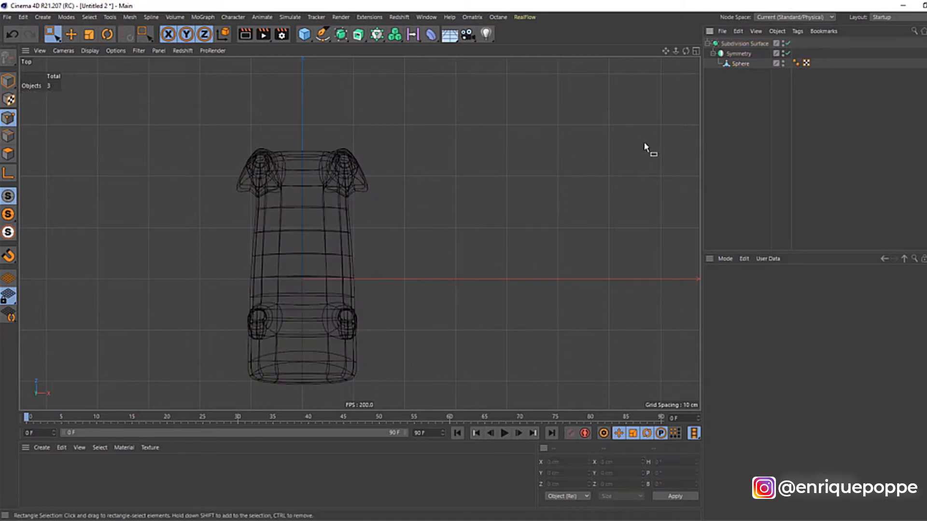
Smear the sphere mesh's forehead and upper front edge with the Brush to follow the side-view sketch outline.
middle_click(599, 151)
middle_click(343, 151)
left_click_drag(686, 50, 785, 22)
key("F3")
scroll(416, 258, "down", 8)
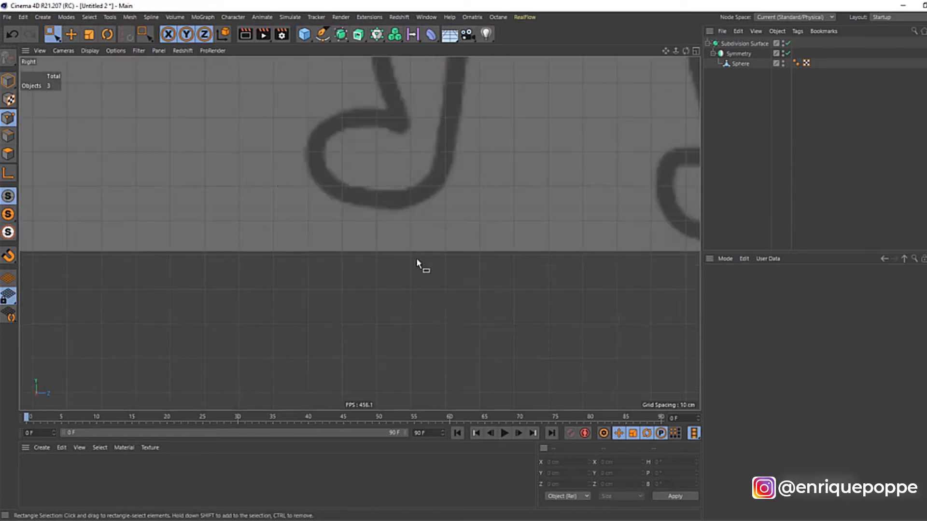
scroll(579, 176, "up", 3)
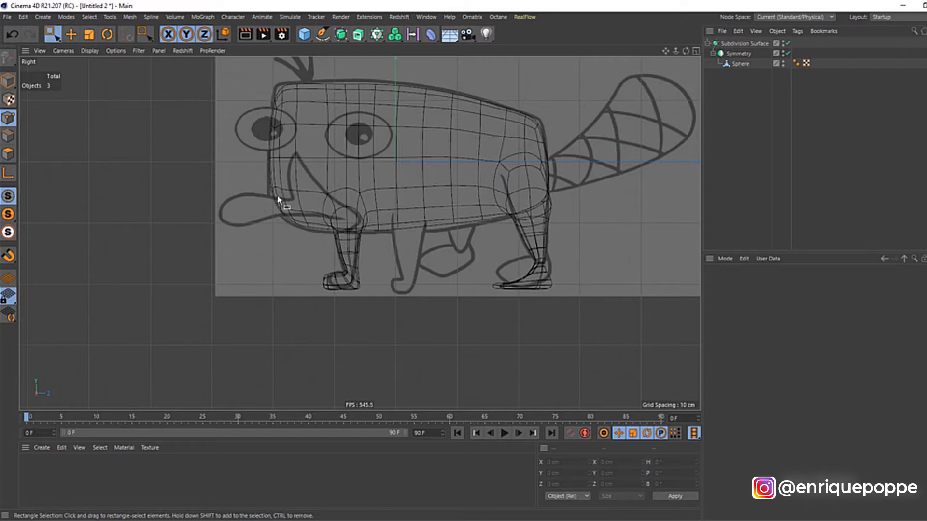
scroll(305, 173, "up", 3)
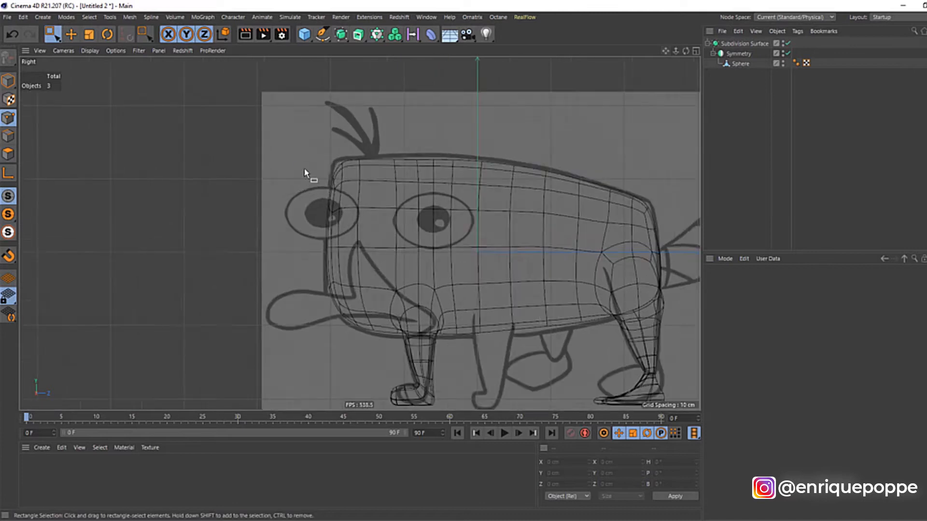
scroll(330, 162, "up", 4)
left_click(740, 64)
left_click_drag(314, 136, 400, 209)
key("m")
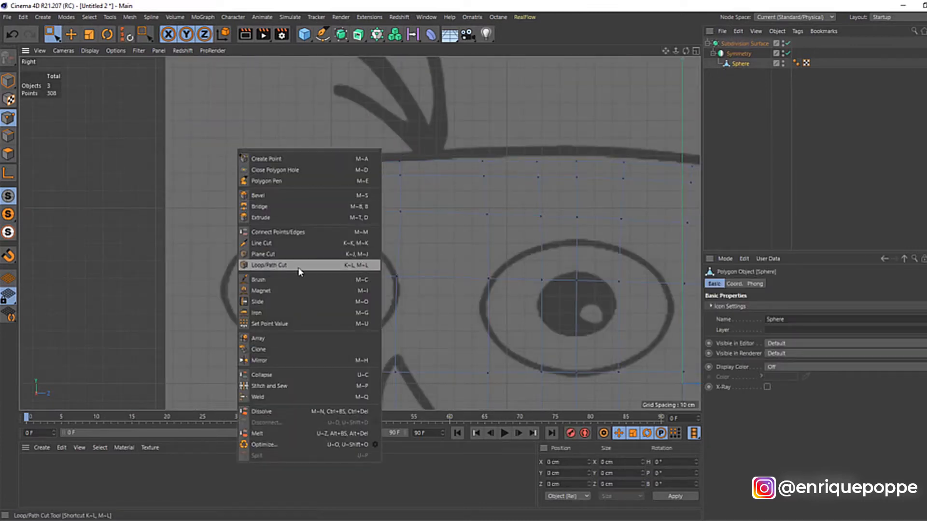
left_click(269, 283)
mouse_move(325, 190)
left_mouse_down()
mouse_move(289, 207)
mouse_move(396, 175)
mouse_move(361, 175)
mouse_move(431, 168)
mouse_move(497, 195)
mouse_move(505, 178)
left_mouse_up()
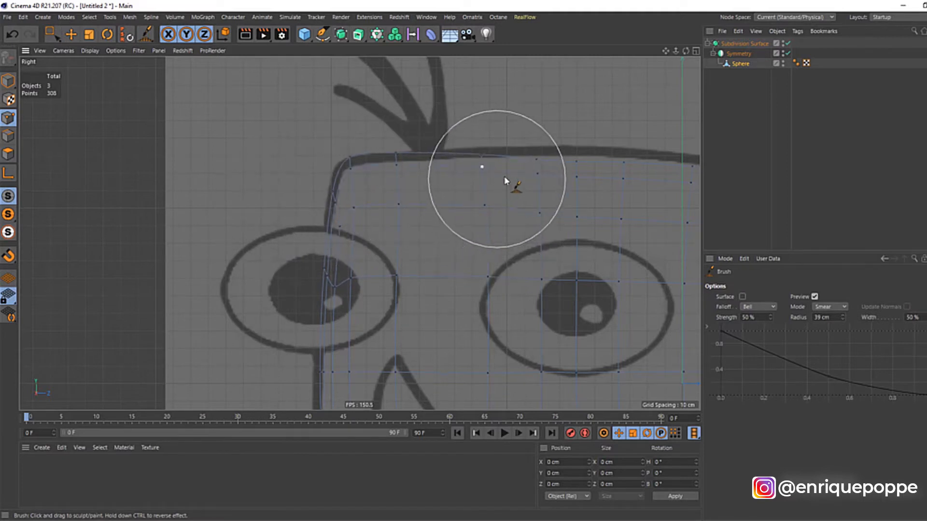
Set the Brush radius to 42 cm and smear the top of the back onto the sketch outline.
left_click_drag(666, 51, 463, 36)
scroll(486, 247, "down", 5)
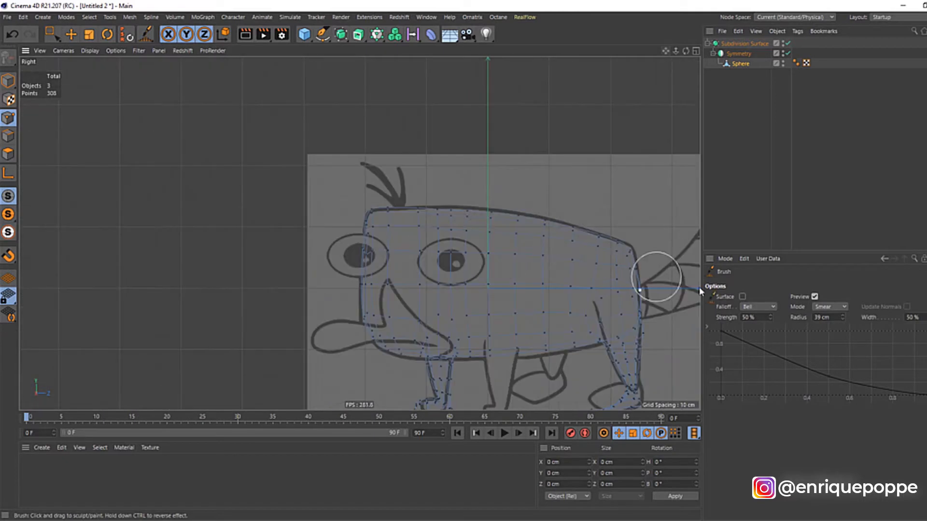
left_click_drag(843, 317, 843, 314)
scroll(512, 171, "up", 5)
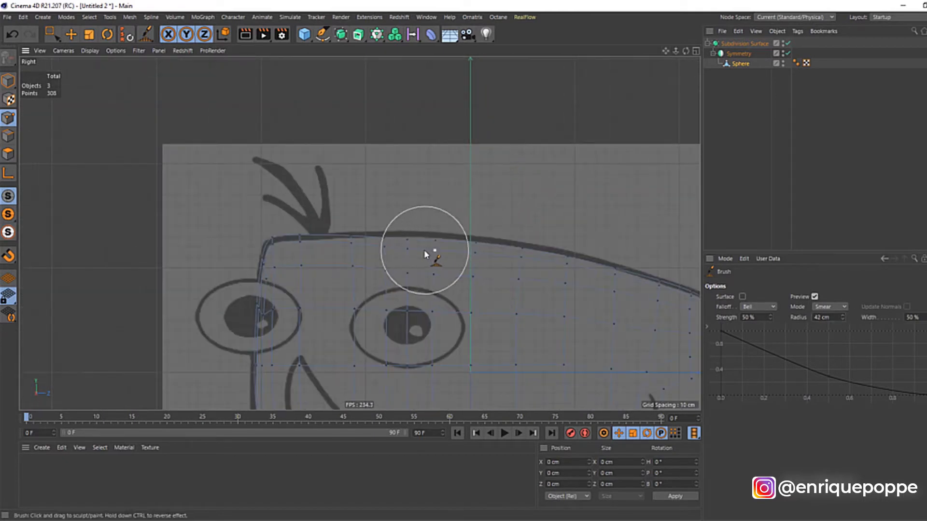
mouse_move(379, 251)
left_mouse_down()
mouse_move(476, 246)
mouse_move(570, 258)
left_mouse_up()
left_click_drag(614, 279, 624, 271)
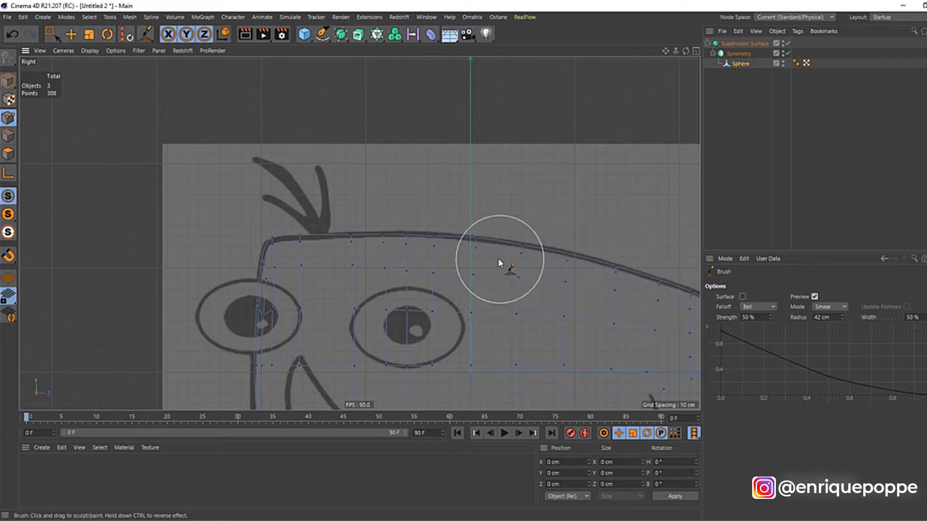
Select one polygon on top of the head near the front with Live Selection in Polygons mode.
key("F1")
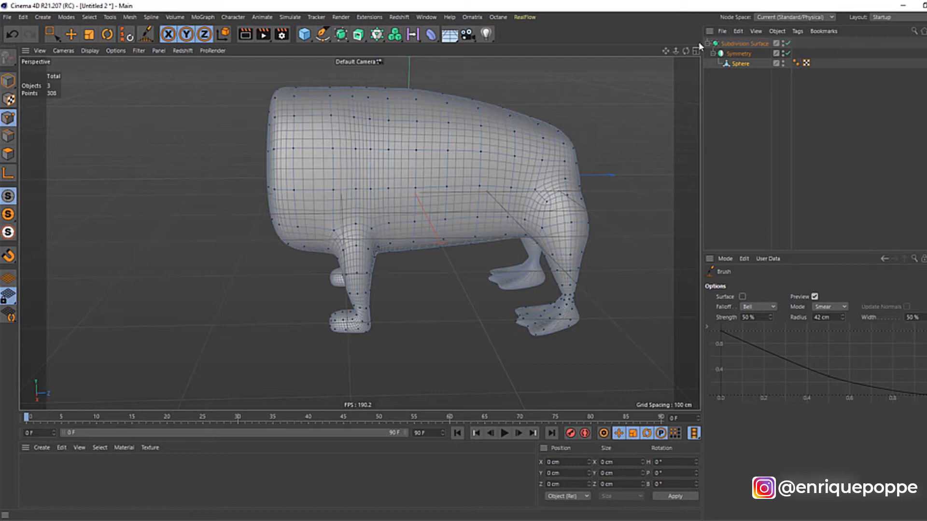
left_click_drag(686, 51, 637, 64)
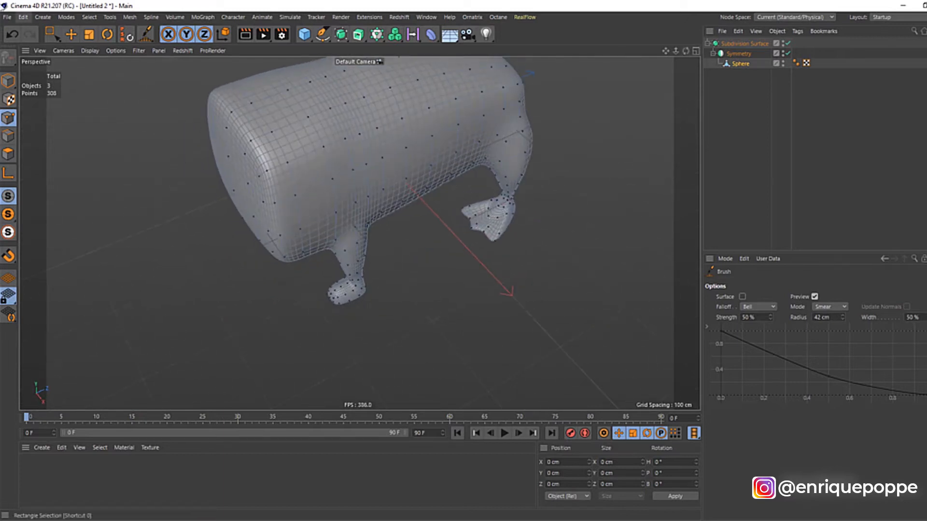
left_click(45, 39)
left_click(82, 38)
left_click(8, 154)
left_click(279, 110)
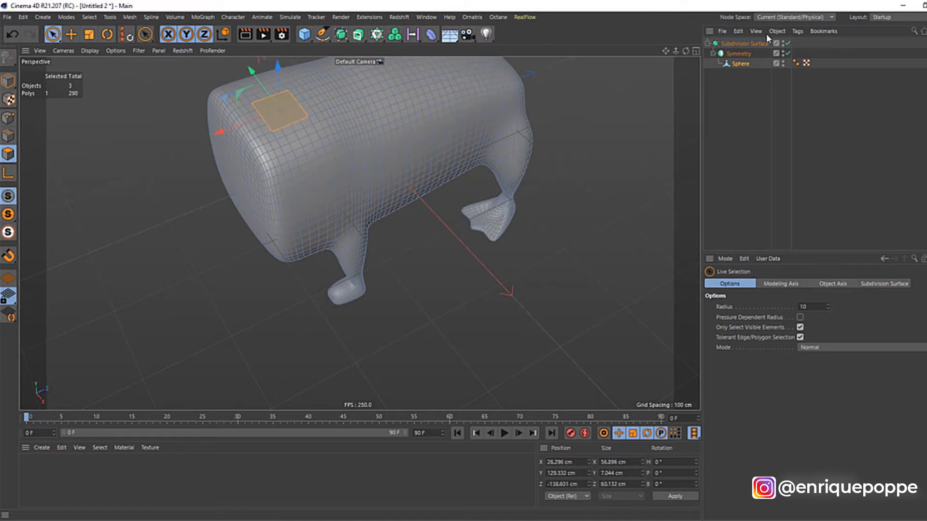
Make the Symmetry object editable, move the merged sphere mesh directly under the Subdivision Surface, and delete the leftover null.
left_click(749, 53)
key("c")
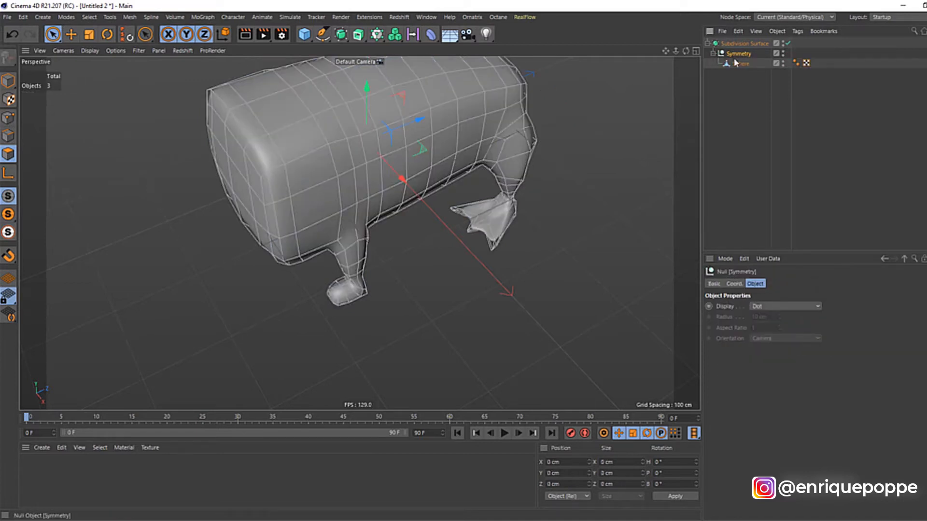
left_click_drag(732, 51, 734, 45)
left_click(737, 63)
key("Delete")
left_click(732, 56)
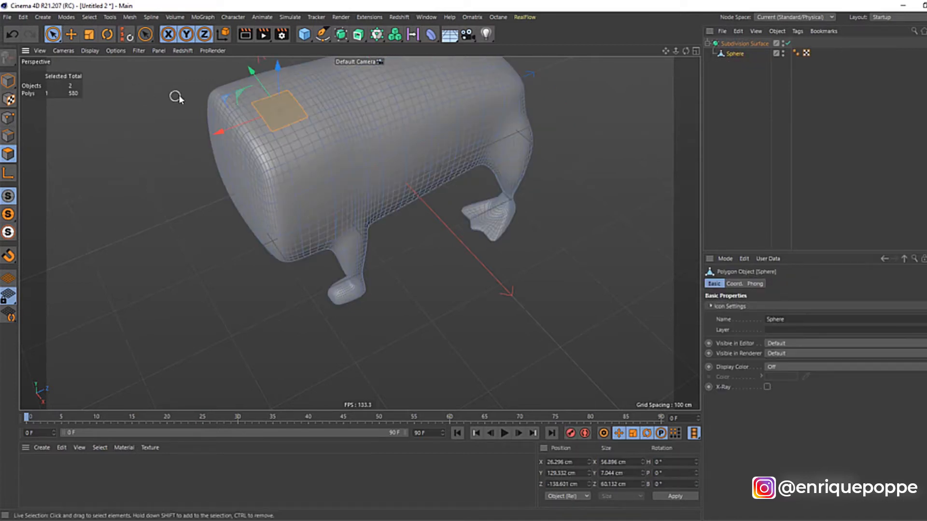
Add the mirrored head-top polygon to the selection, inner-extrude both with an 11 cm offset, and raise them.
scroll(177, 97, "up", 2)
left_click(276, 87, "shift")
left_click_drag(666, 51, 744, 48)
key("F4")
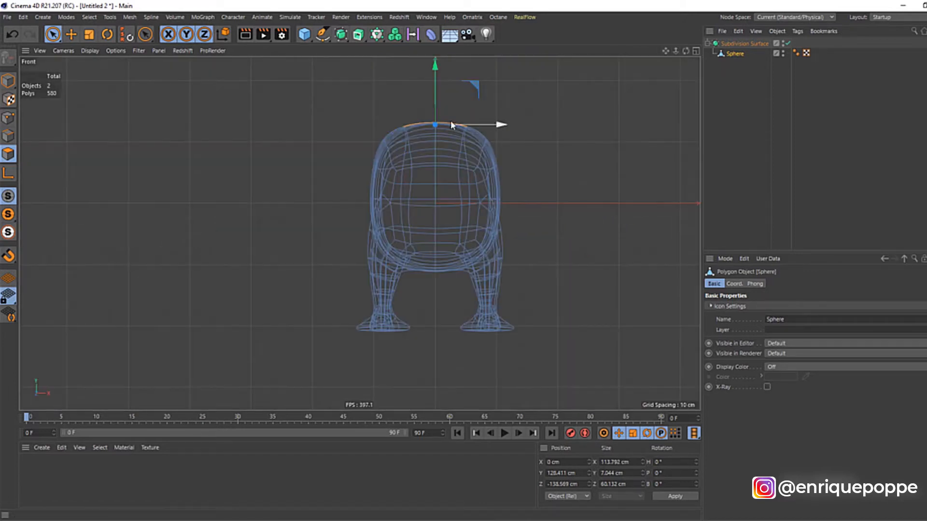
scroll(466, 101, "up", 5)
key("i")
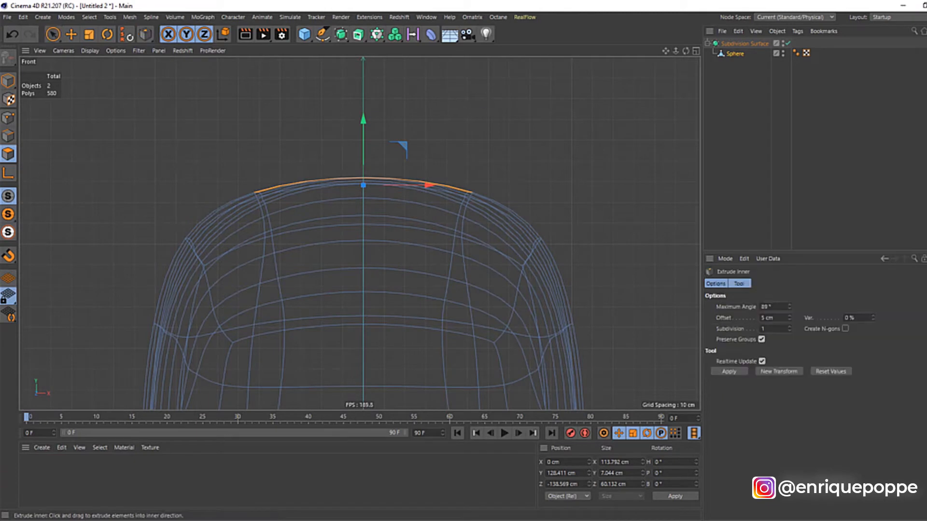
key("F1")
left_click_drag(313, 159, 312, 141)
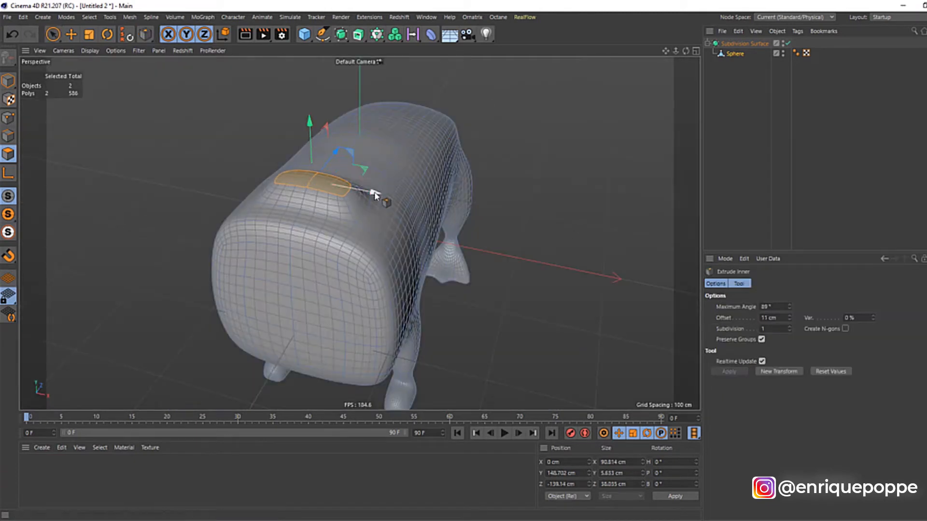
Turn off the Subdivision Surface, lower the raised patch, extrude it upward, and scale the new top to about 89 cm wide.
left_click(788, 43)
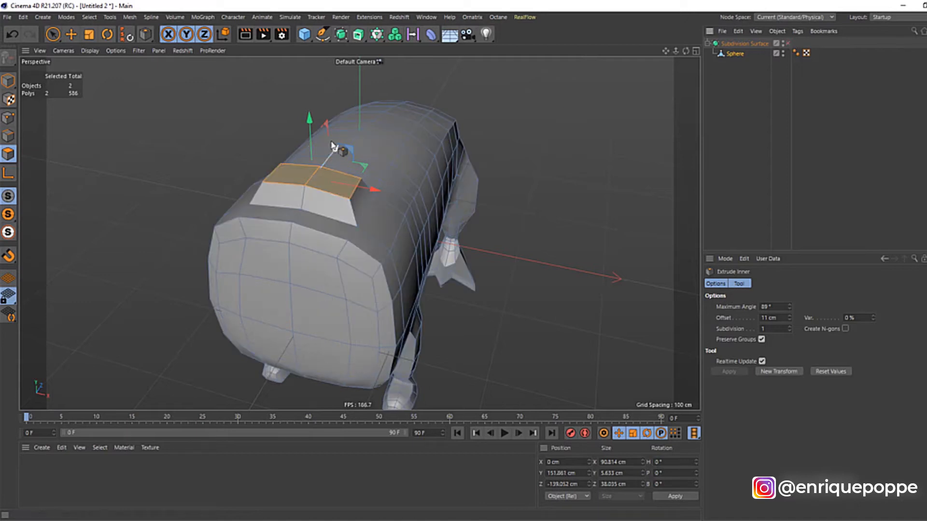
left_click_drag(310, 132, 312, 144)
key("t")
left_click_drag(372, 200, 343, 206)
key("d")
left_click_drag(313, 149, 312, 142)
key("t")
left_click_drag(399, 196, 401, 195)
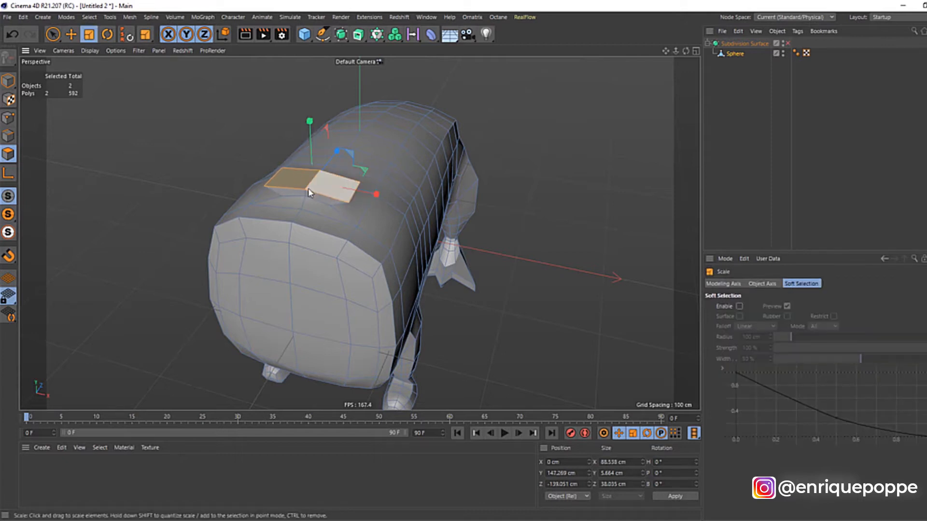
Select the center edge on top of the raised patch and bevel it with an 8.8 cm offset.
left_click(13, 132)
scroll(212, 174, "up", 2)
left_click(350, 187)
scroll(355, 176, "up", 3)
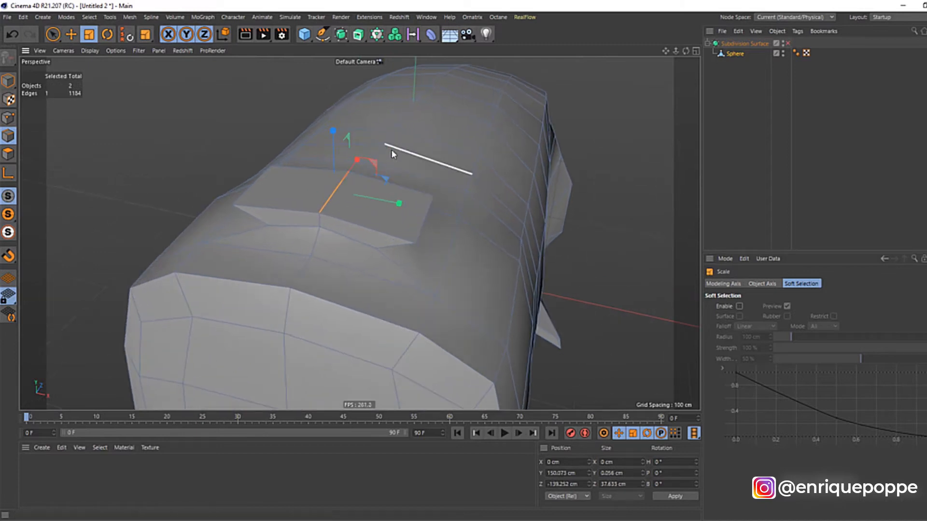
right_click(392, 150)
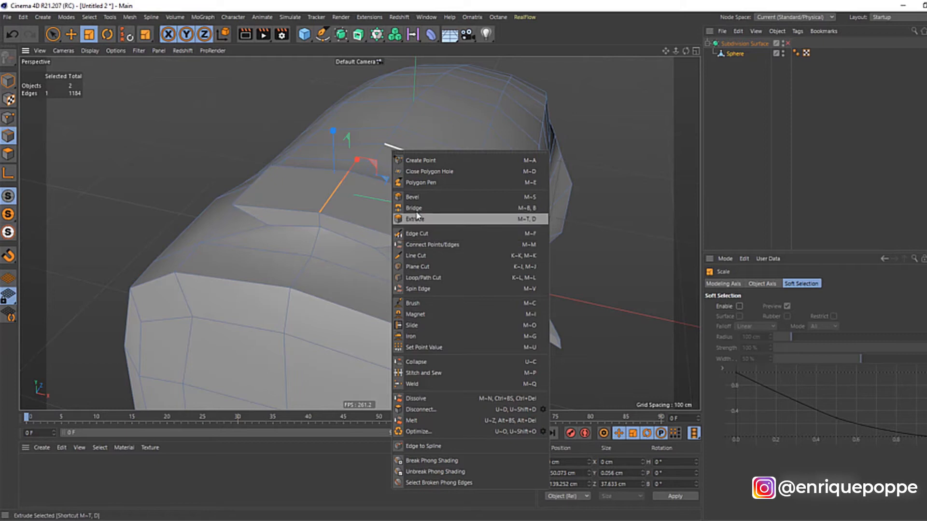
left_click(410, 198)
left_click_drag(414, 178, 424, 178)
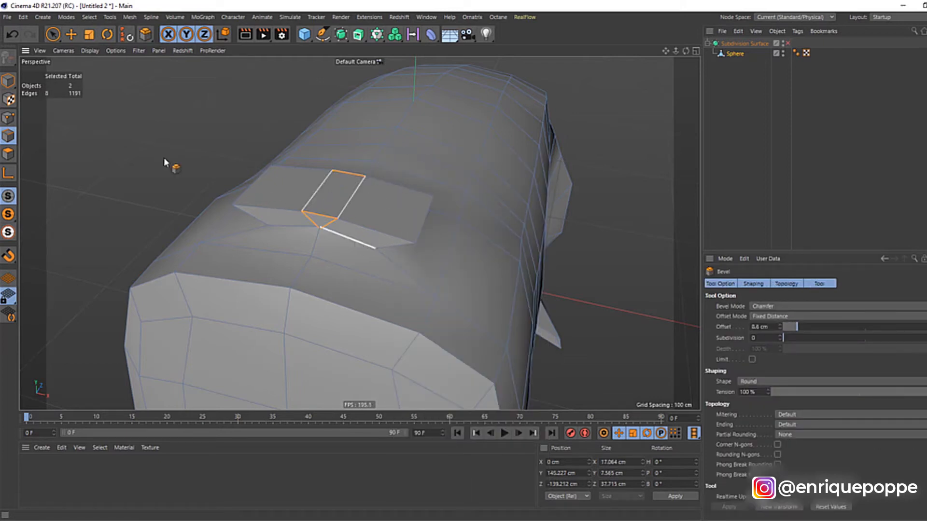
Check the beveled head bump with the Subdivision Surface on, turn it back off, and reselect the sphere mesh.
left_click(49, 38)
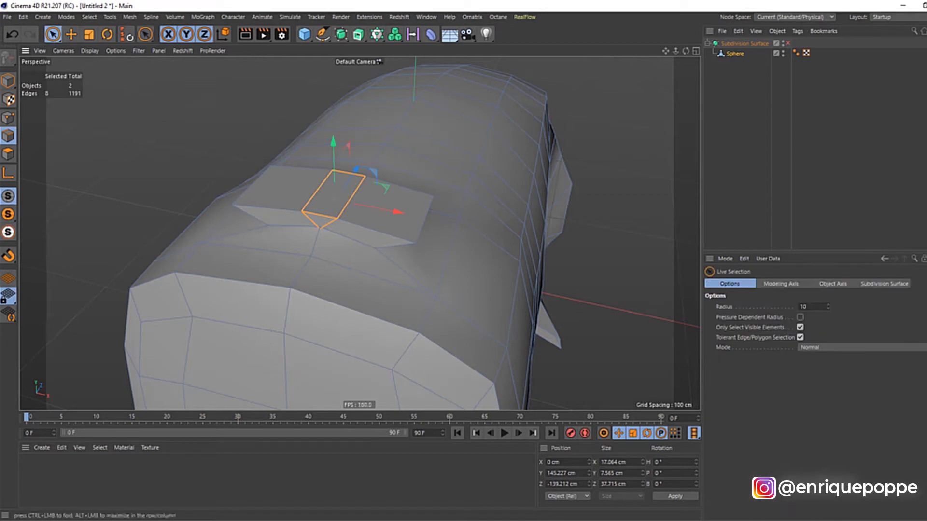
left_click(787, 43)
left_click(809, 164)
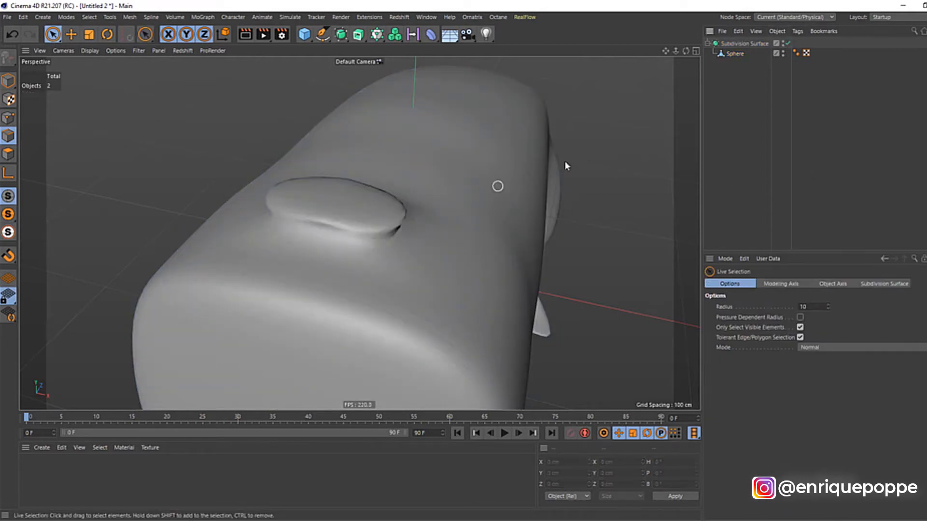
left_click(788, 43)
left_click(732, 53)
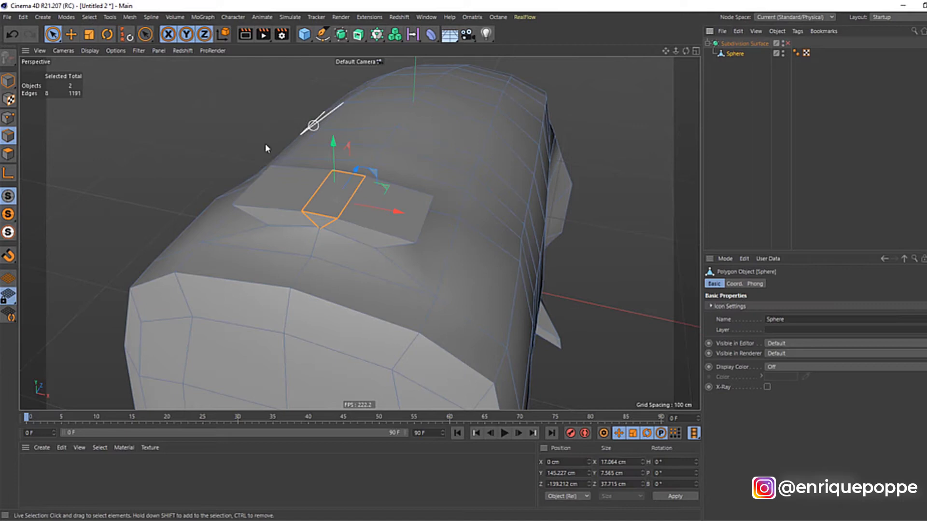
Move the outer edges on both sides of the raised head patch inward toward the center.
left_click(251, 188)
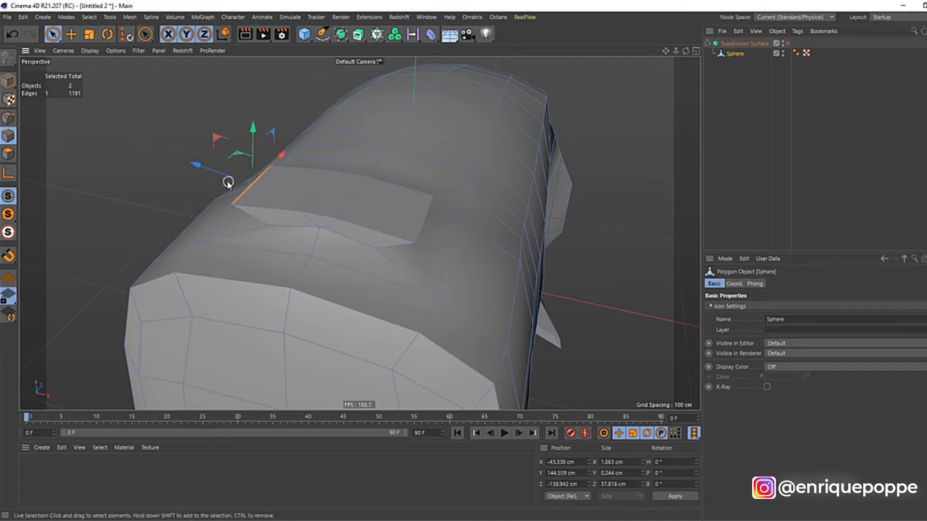
left_click_drag(225, 179, 244, 174)
left_click(418, 221)
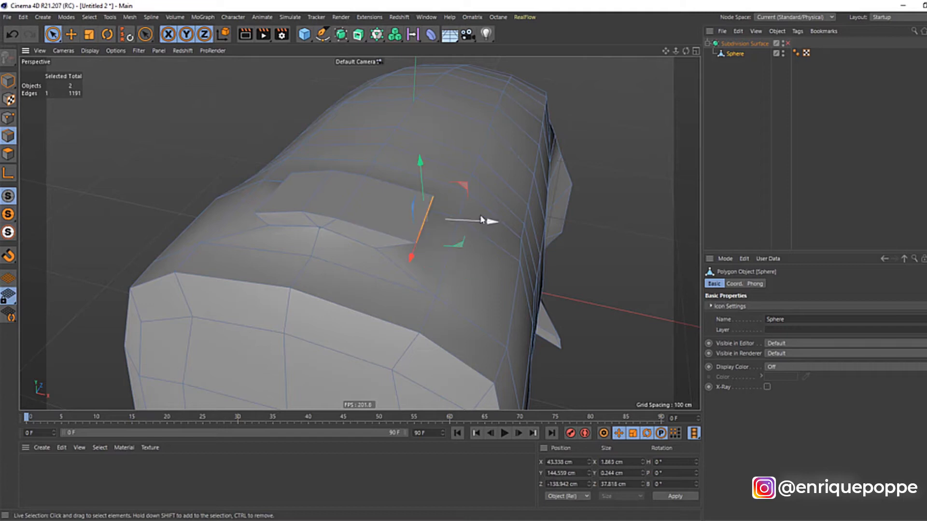
key("r")
key("e")
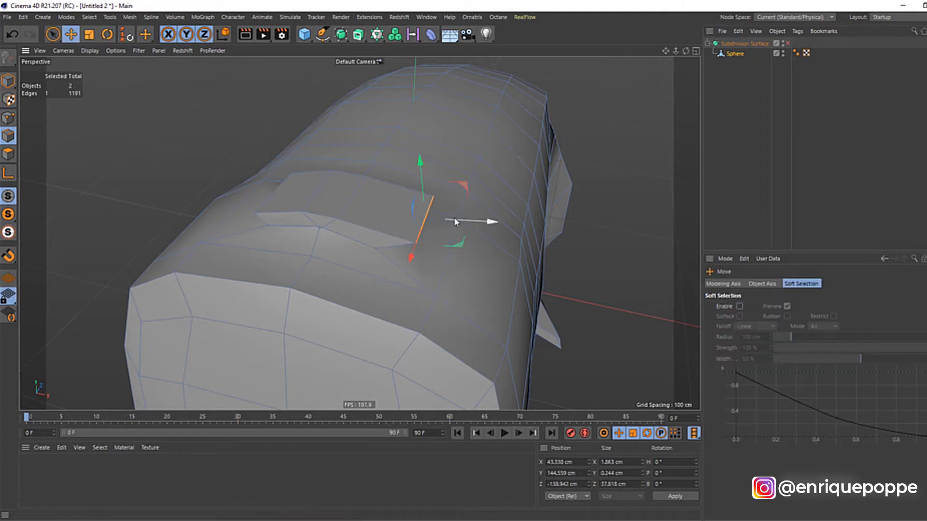
left_click(223, 37)
left_click_drag(475, 233, 454, 233)
Extrude the two side polygons on top of the head patch upward, leaving the center strip out.
left_click(8, 153)
left_click(371, 207)
left_click(292, 191, "shift")
key("F4")
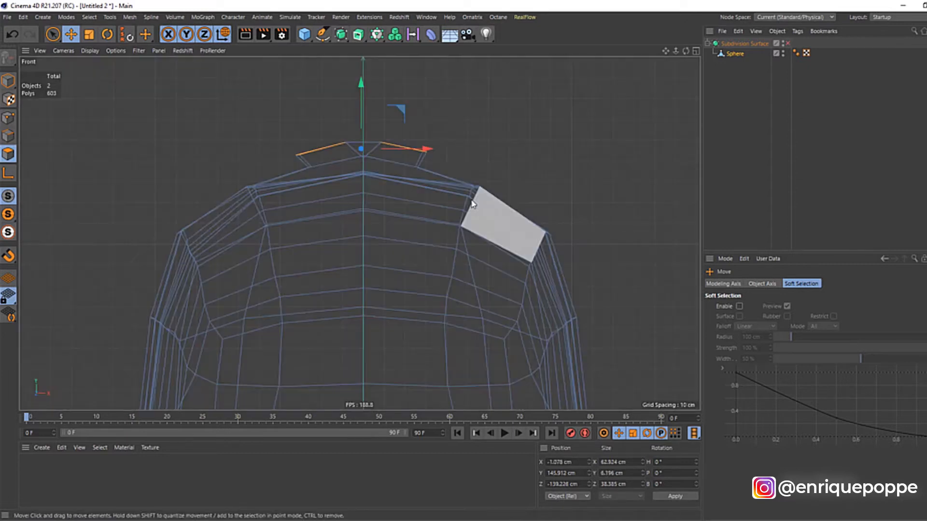
scroll(408, 132, "up", 3)
key("d")
left_click_drag(428, 117, 450, 116)
key("F1")
Extrude the center polygon between the two side blocks upward to form the middle strand's base.
key("space")
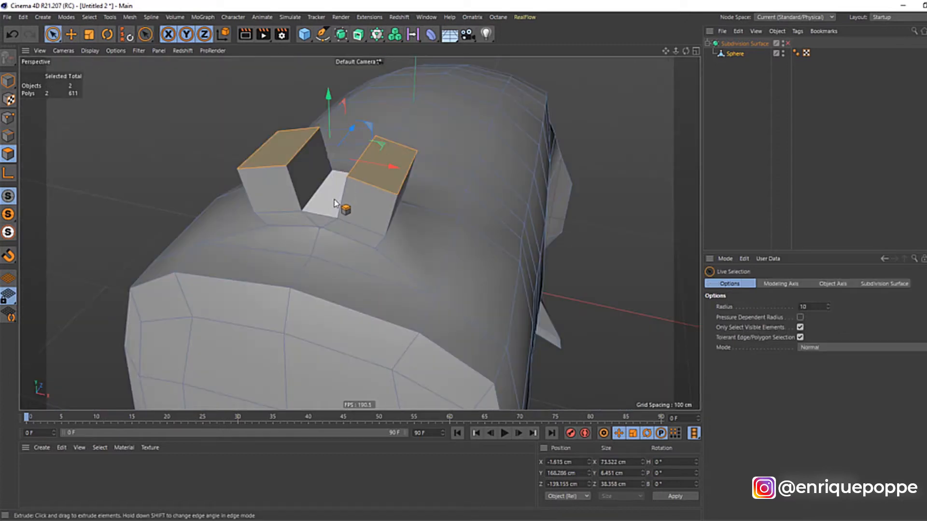
left_click(336, 199)
key("t")
left_click_drag(438, 169, 482, 149)
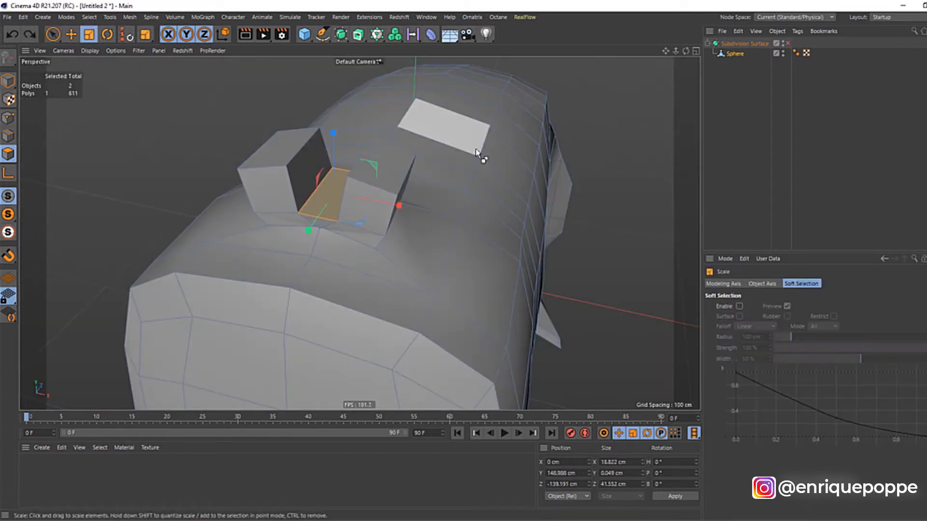
key("ctrl+z")
key("d")
left_click_drag(346, 156, 333, 108)
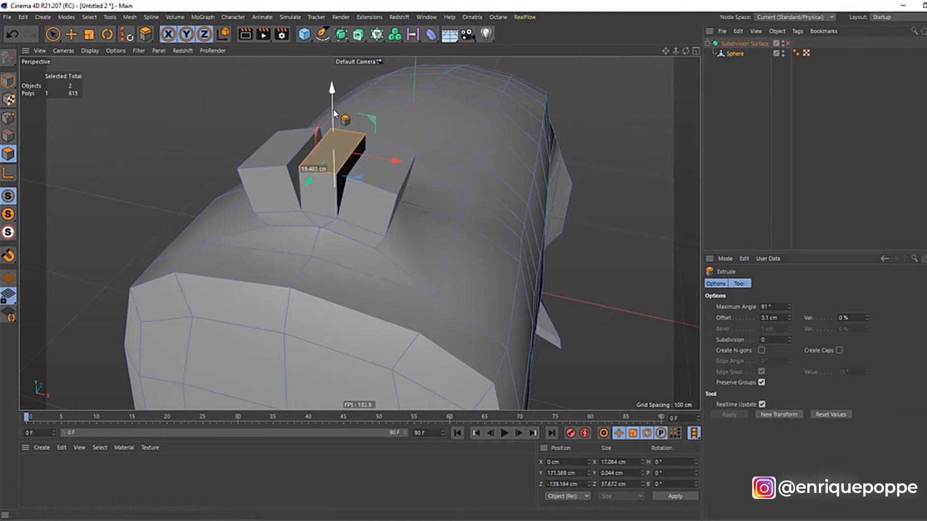
Turn on the Subdivision Surface and compare the three hair stubs with the sketch in the front and side views.
left_click(785, 42)
scroll(306, 145, "down", 5)
key("F4")
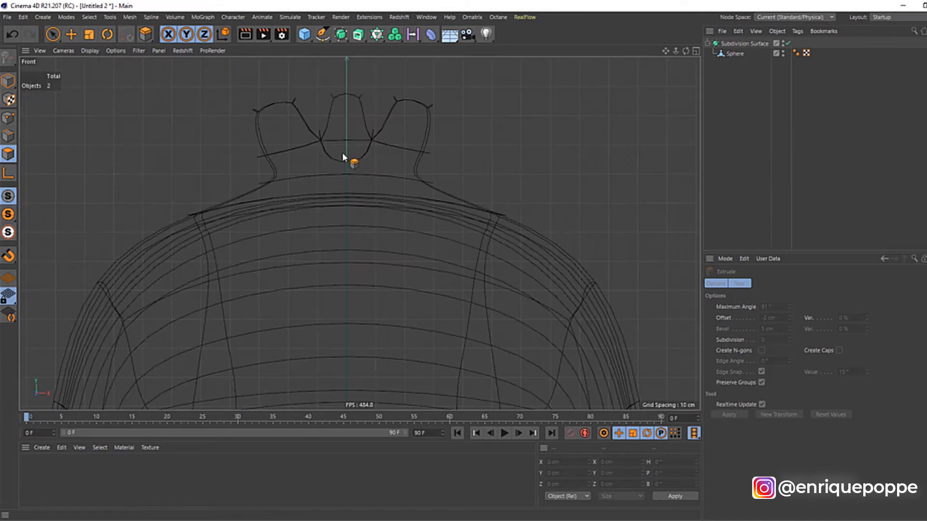
key("F3")
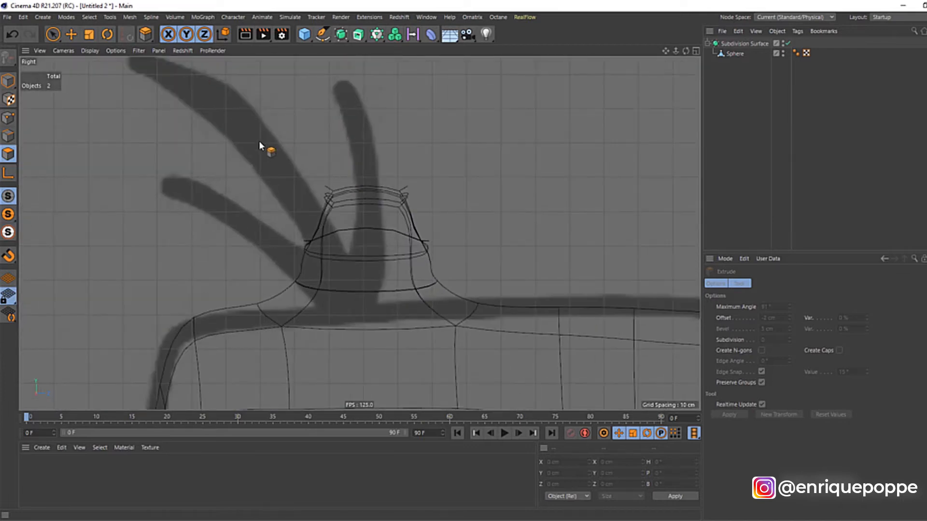
scroll(259, 145, "down", 3)
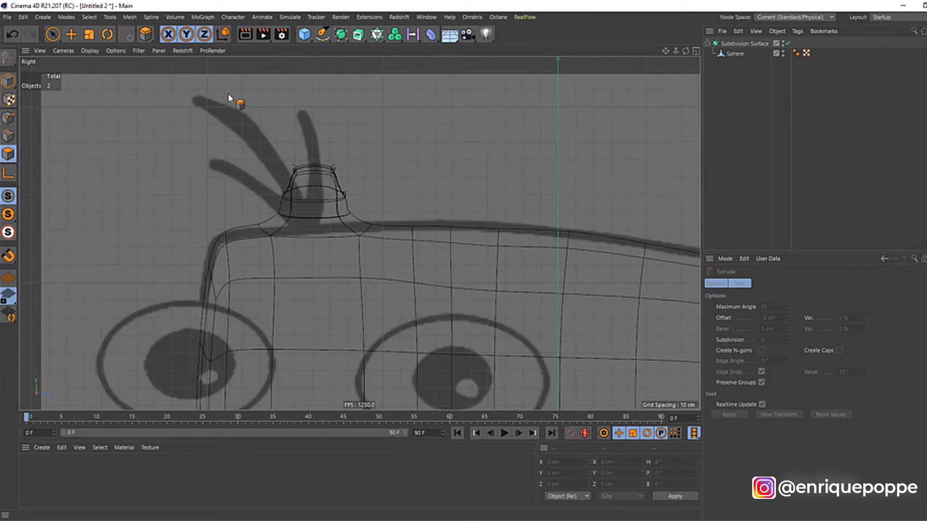
Select the sphere's hair polygons in the side view, narrow them front to back, and tilt and shift them onto the sketched tuft base.
left_click(53, 35)
left_click(731, 45)
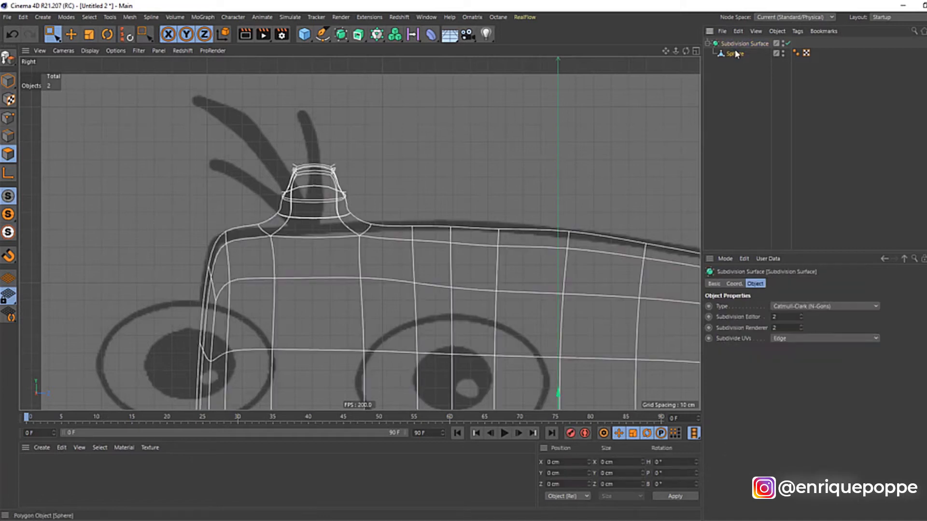
left_click(735, 53)
left_click_drag(237, 117, 356, 231)
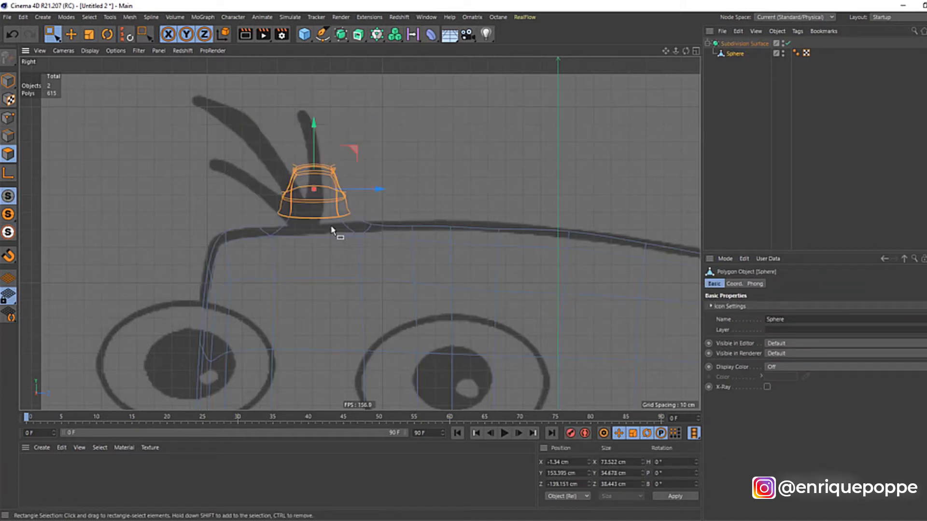
key("t")
left_click_drag(372, 190, 340, 169)
key("r")
key("e")
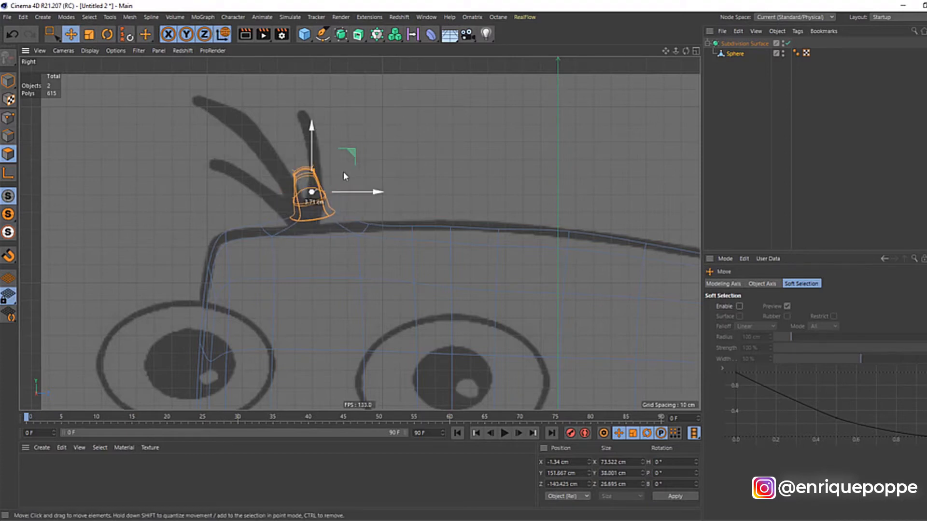
left_click(310, 146)
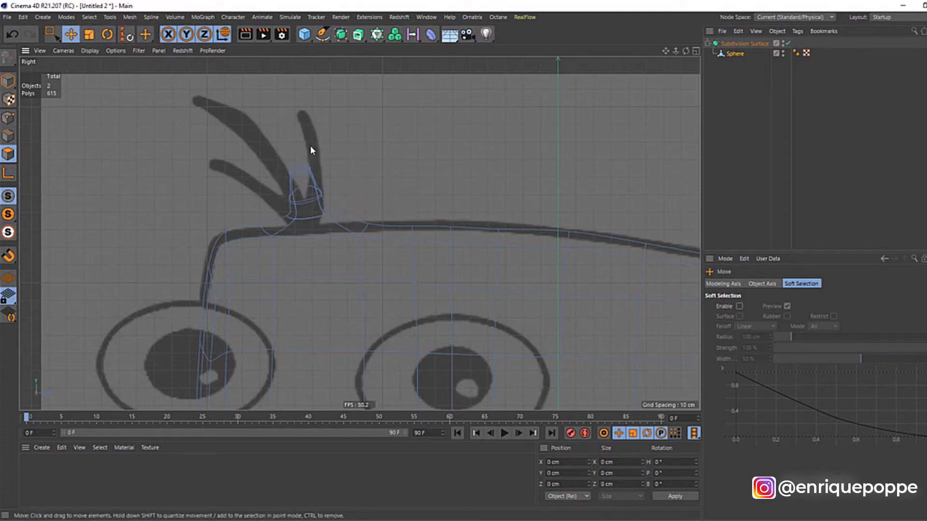
Move the middle stub's top polygon out along the longest sketched strand, rotate it to the strand's direction, and scale it down.
key("F4")
key("0")
left_click_drag(372, 77, 317, 122)
key("e")
key("F3")
left_click_drag(356, 208, 234, 117)
key("r")
left_click_drag(244, 68, 227, 59)
key("e")
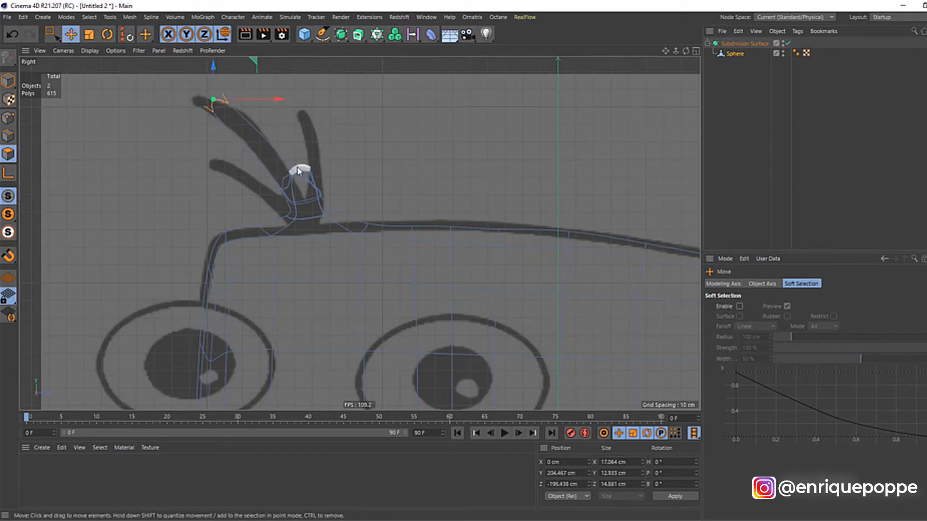
key("r")
key("t")
left_click_drag(383, 196, 400, 231)
key("e")
Extrude the strand's end polygon to the sketched tip, rotate it to follow the curve, and shrink it.
key("d")
key("e")
left_click_drag(349, 164, 326, 155)
key("r")
left_click_drag(245, 80, 211, 67)
key("t")
left_click_drag(261, 135, 189, 181)
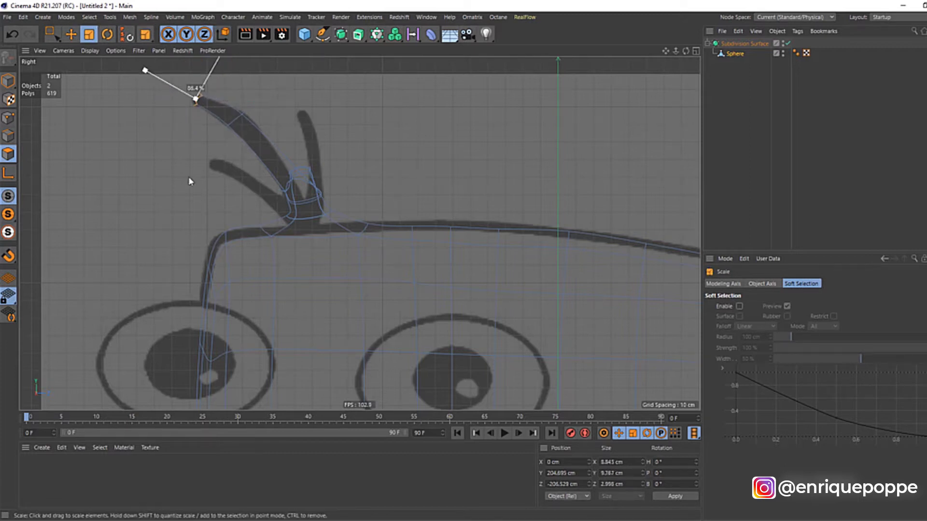
Add two loop cuts along the middle strand between its base and its outer bend.
right_click(198, 154)
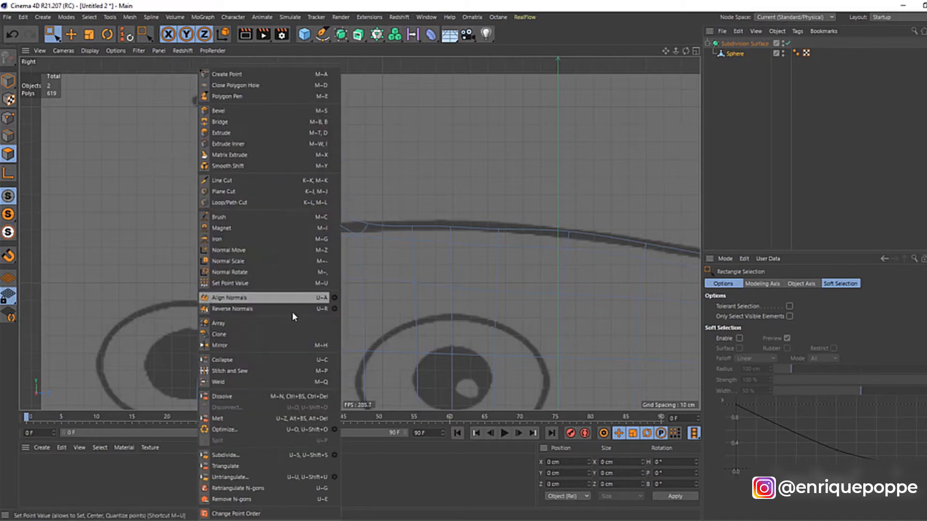
left_click(234, 196)
left_click(265, 151)
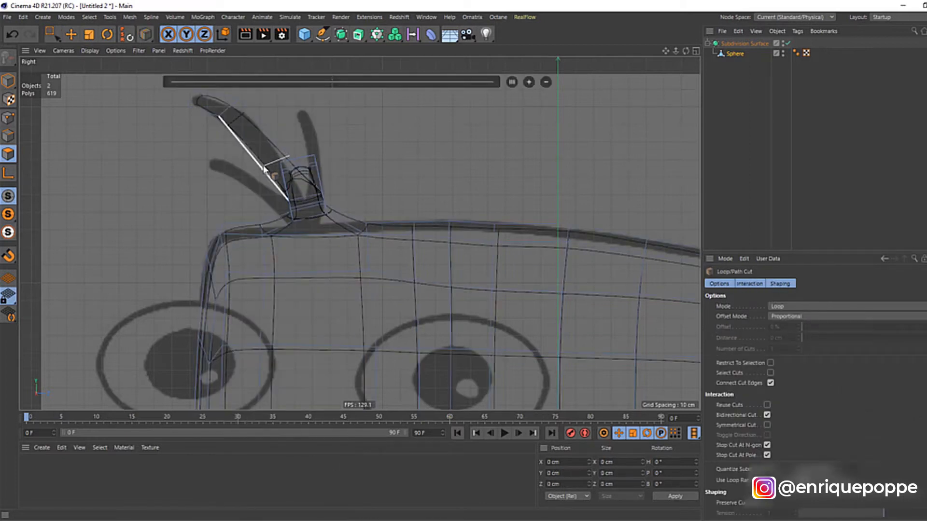
left_click(265, 168)
left_click(238, 137)
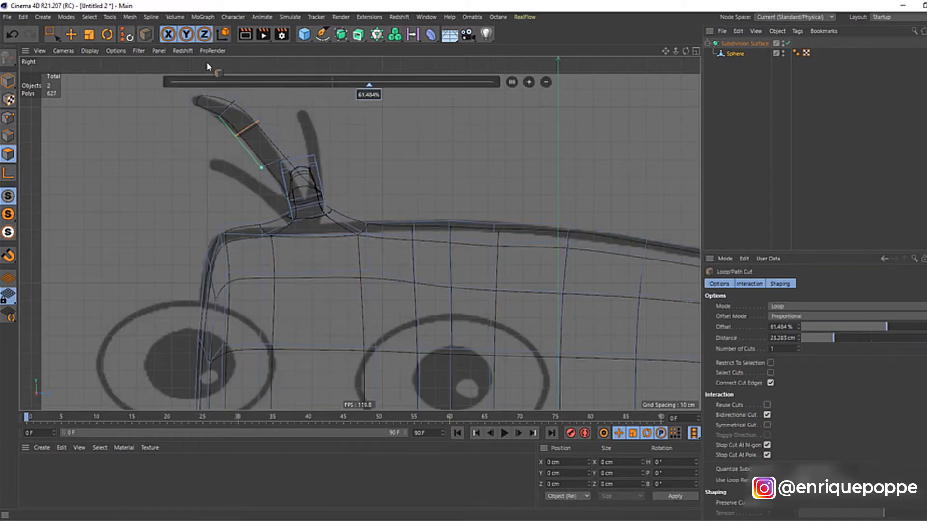
Turn off the Subdivision Surface and switch the sphere mesh to point editing.
scroll(216, 123, "up", 5)
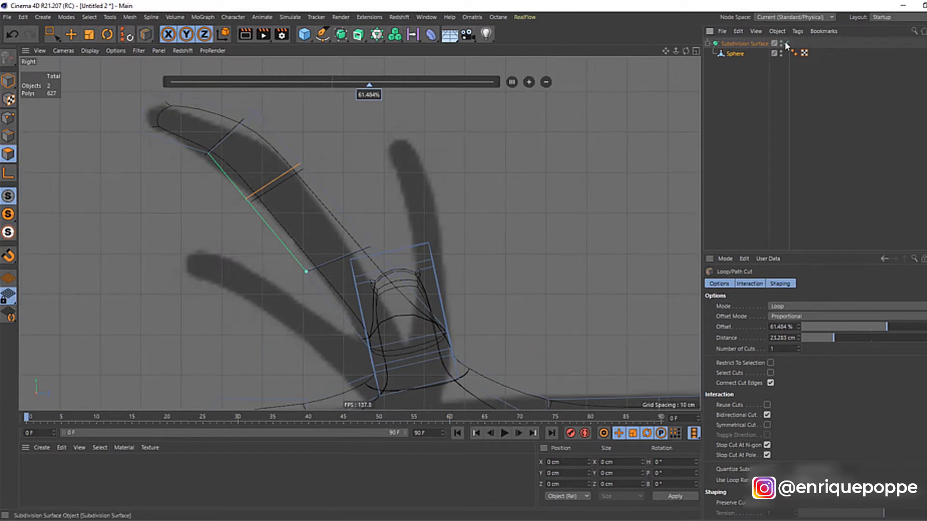
scroll(240, 153, "down", 2)
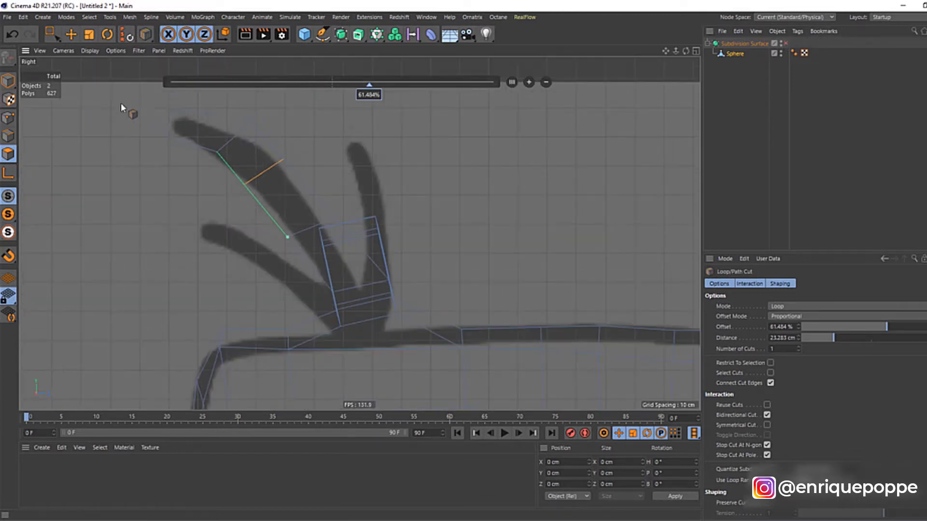
left_click(53, 40)
left_click(103, 65)
left_click(15, 118)
Select the end points of the long strand and scale and shift them onto the sketched tip.
left_click_drag(151, 101, 213, 200)
left_click_drag(203, 210, 150, 104)
left_click_drag(140, 76, 101, 240)
key("e")
key("ctrl+z")
key("t")
left_click_drag(46, 262, 122, 201)
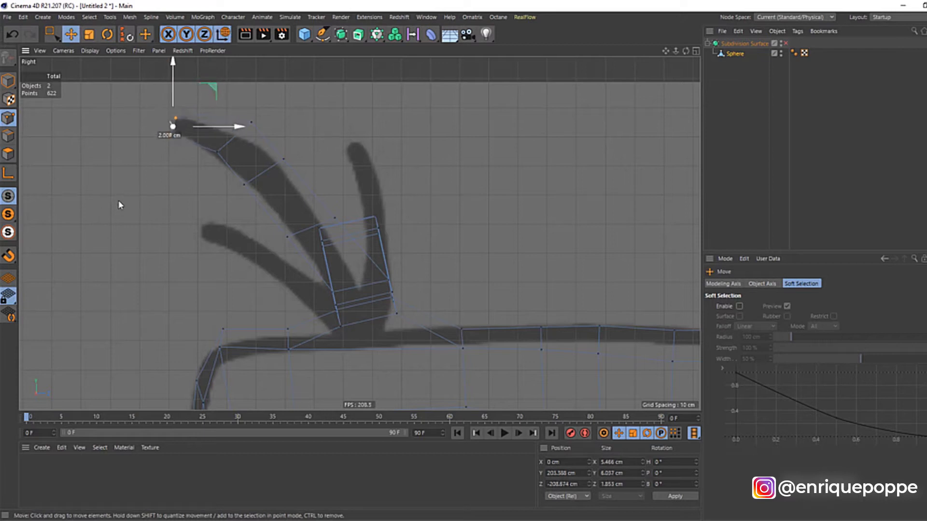
Scale down the point row next to the strand's tip and shift it onto the sketched outline.
key("0")
left_click_drag(274, 110, 208, 162)
key("t")
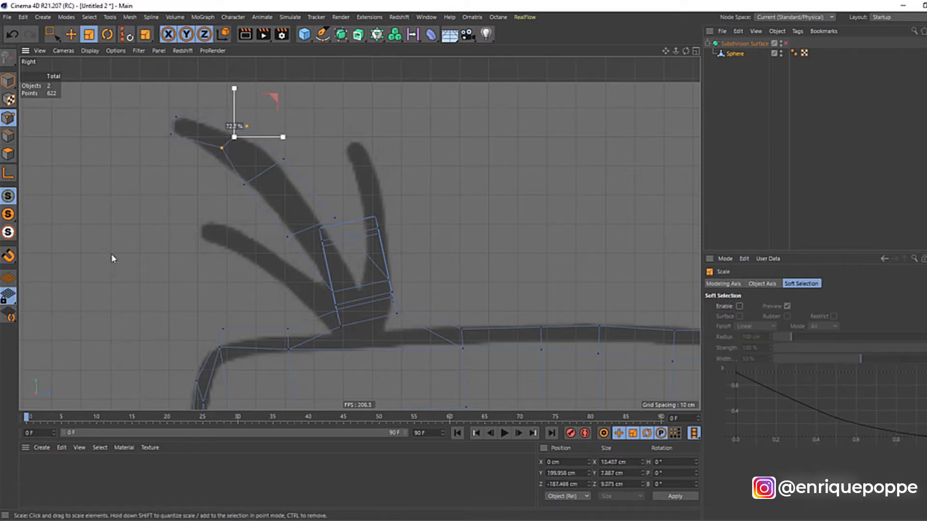
key("e")
left_click_drag(167, 244, 157, 255)
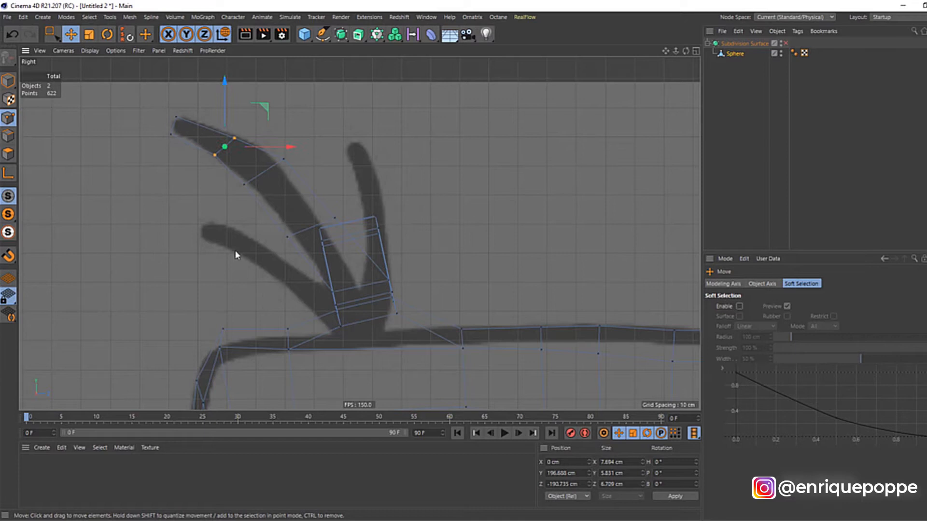
Scale the point row of the outer loop cut down to the sketched strand's thickness.
key("0")
left_click_drag(331, 201, 144, 276)
key("t")
Scale the inner loop cut's point row to about 8.6 cm wide and shift it onto the sketched strand.
key("0")
left_click_drag(273, 192, 346, 240)
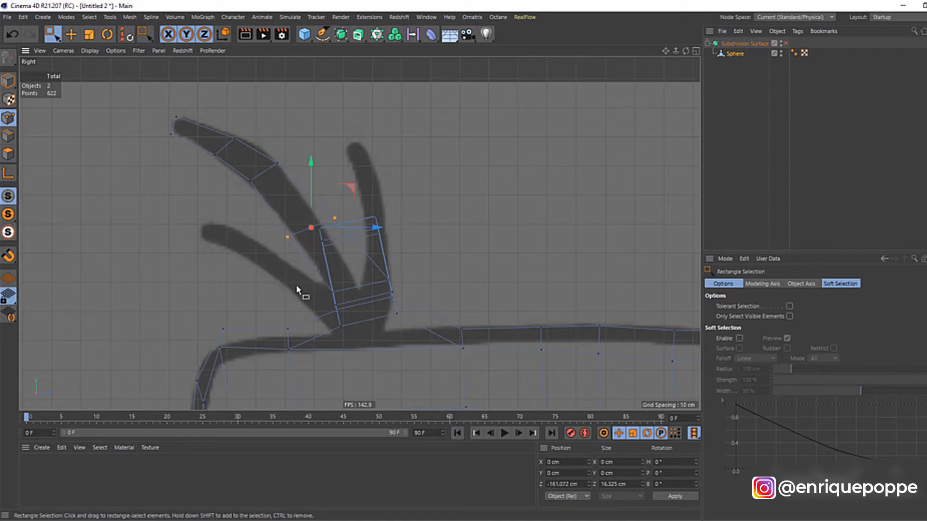
key("t")
left_click_drag(332, 277, 247, 282)
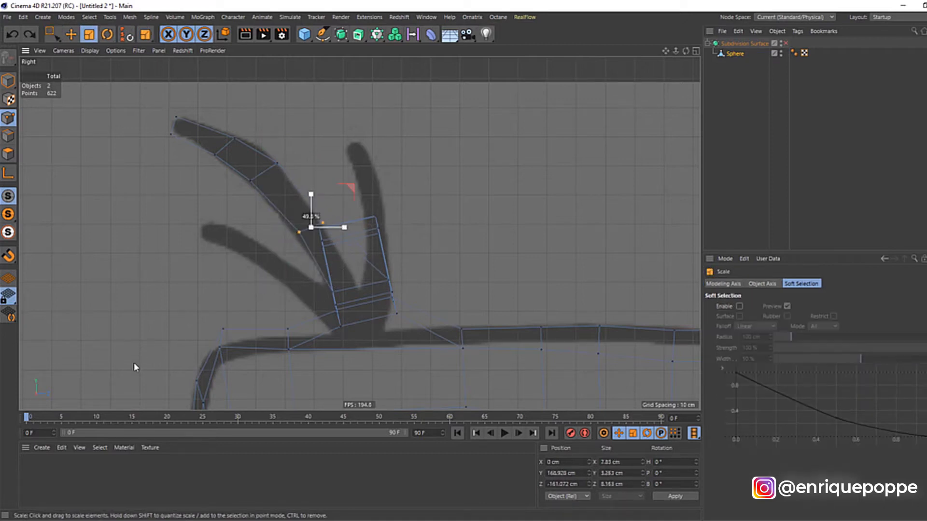
left_click_drag(134, 363, 148, 363)
key("e")
left_click_drag(216, 356, 210, 355)
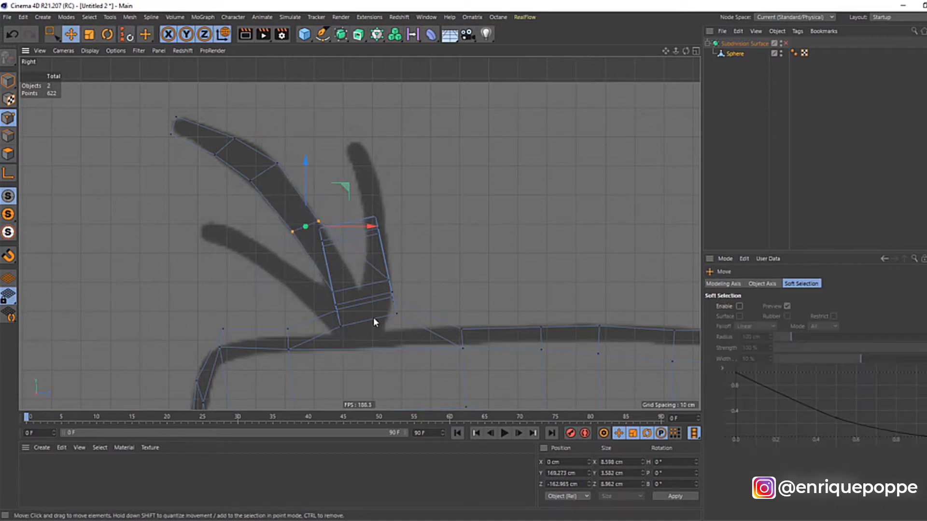
Select the middle strand's base points, scale them to about 11.8 cm wide, and shift them forward within the sketched tuft.
key("F1")
scroll(314, 167, "up", 9)
scroll(304, 176, "up", 3)
key("F4")
scroll(338, 155, "up", 5)
key("0")
left_click_drag(276, 126, 425, 235)
key("F3")
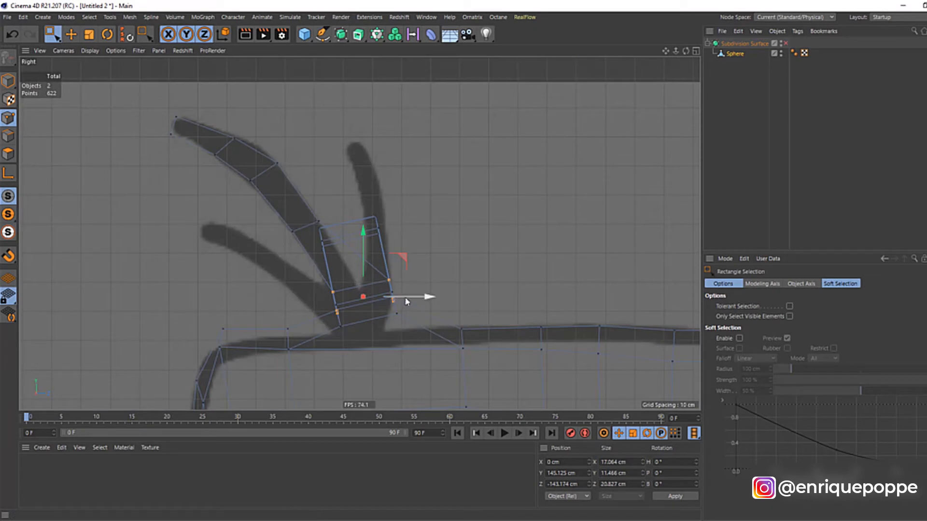
key("t")
left_click_drag(439, 273, 332, 303)
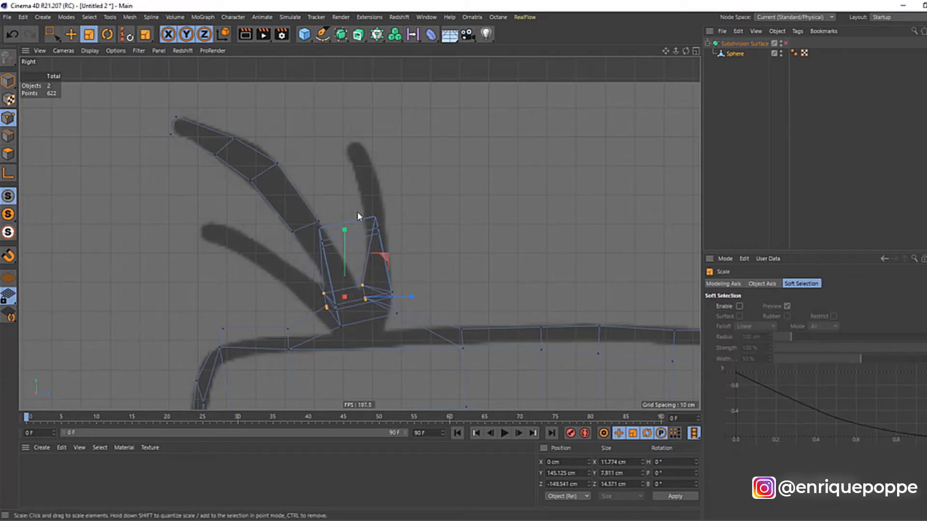
Inspect the hair tuft in perspective with the Subdivision Surface on, and turn it back off.
key("F1")
left_click(716, 176)
scroll(618, 130, "down", 5)
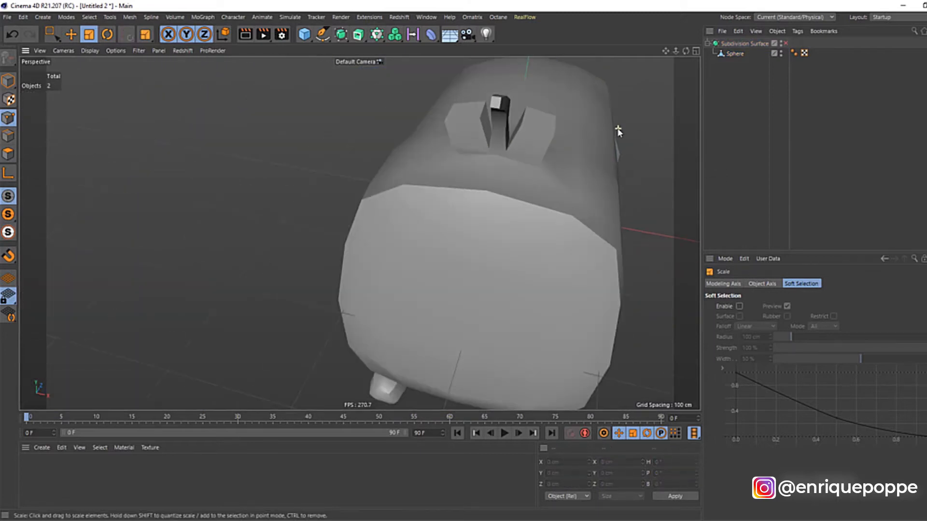
left_click(786, 44)
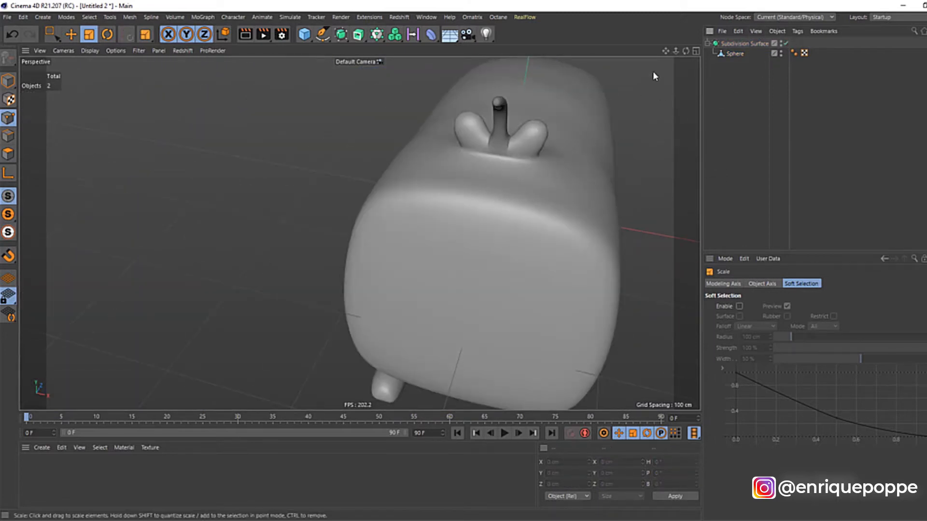
left_click(786, 43)
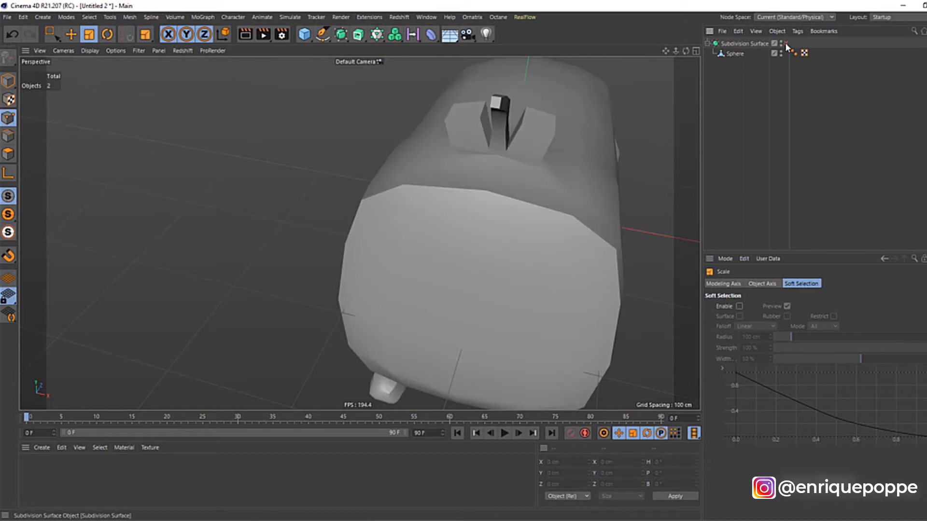
Show the Sphere mesh's hair tuft in the front view and clear its point selection.
left_click(731, 54)
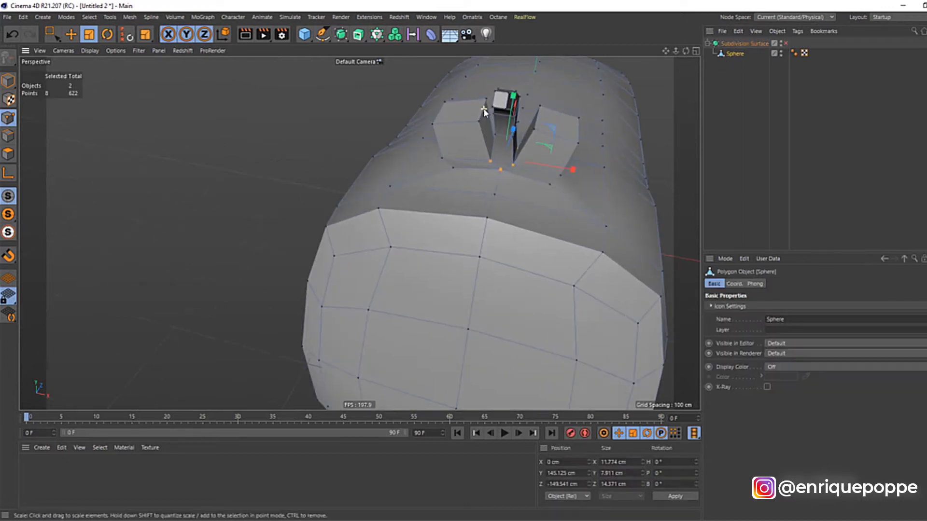
key("F4")
left_click_drag(670, 52, 661, 48)
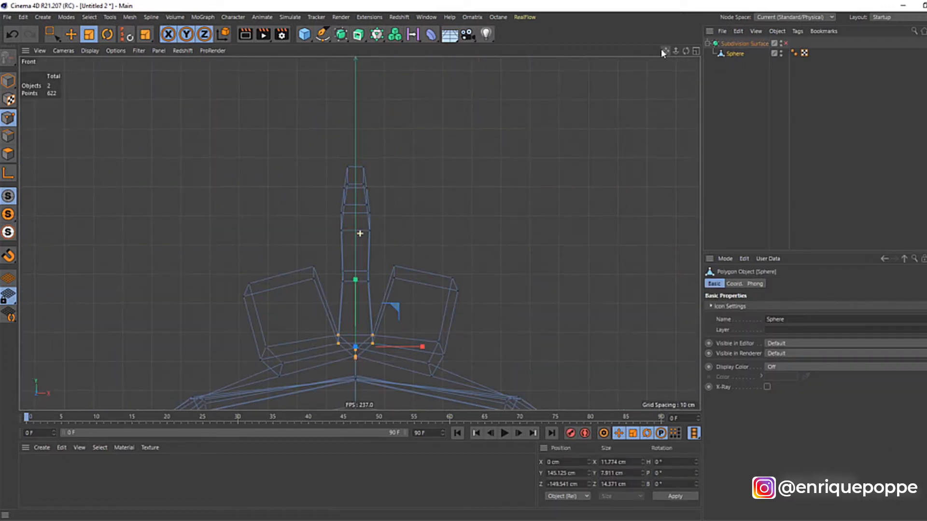
key("0")
key("m")
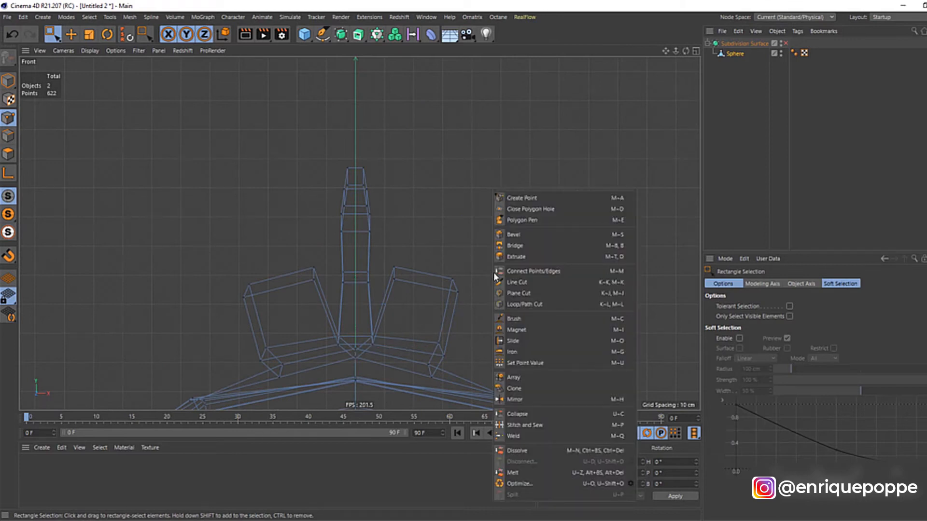
left_click(524, 305)
scroll(307, 340, "up", 3)
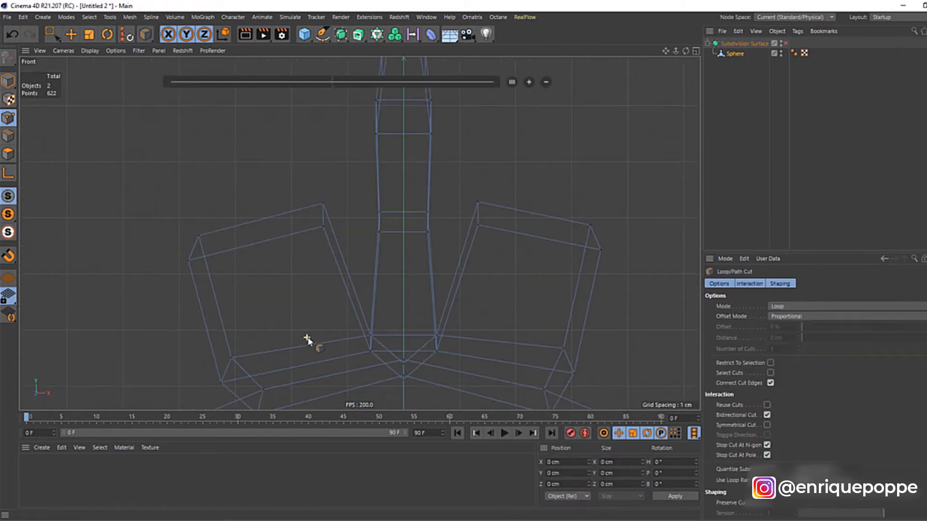
scroll(381, 225, "down", 3)
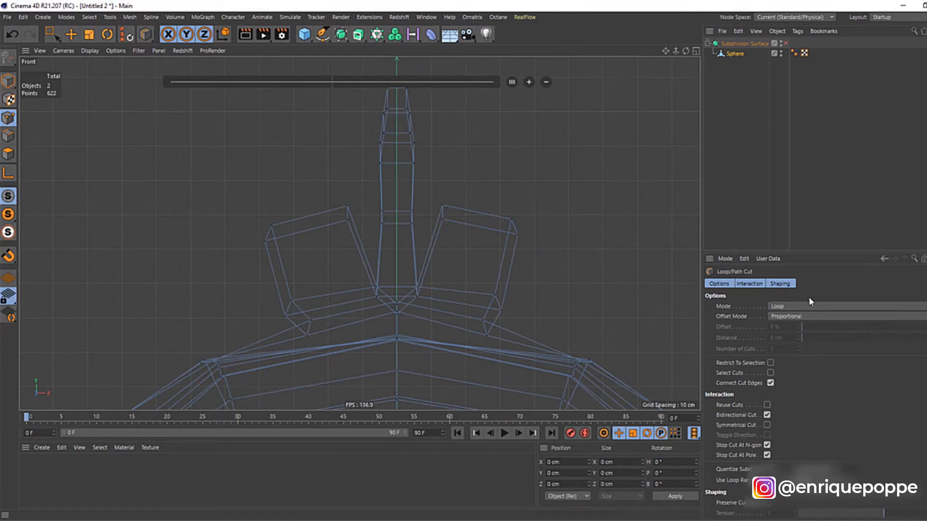
left_click(144, 32)
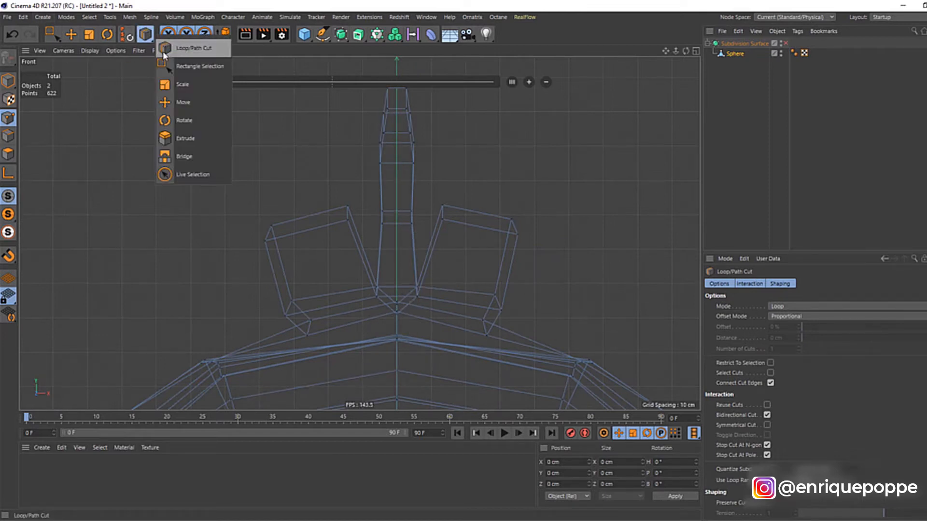
right_click(146, 39)
Cut the middle hair strand vertically along its centre line with a Line Cut that has Visible Only off.
right_click(73, 165)
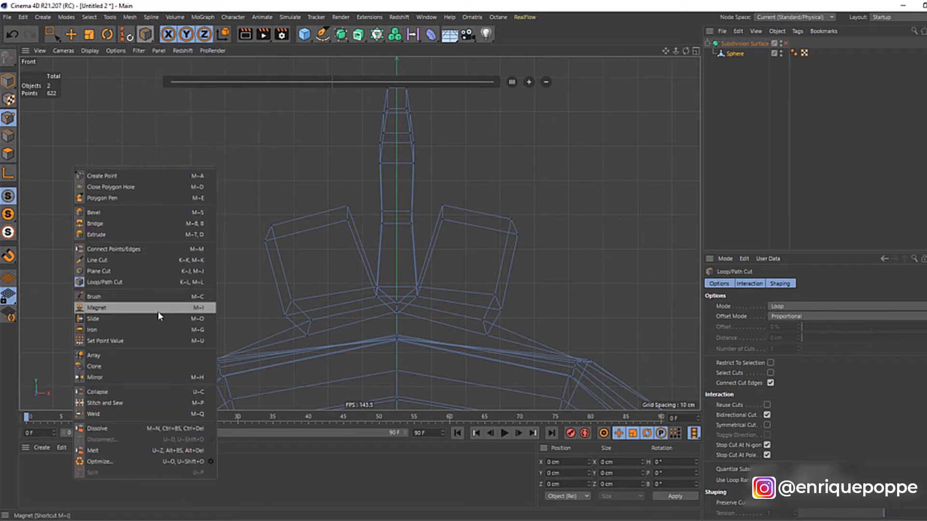
left_click(99, 260)
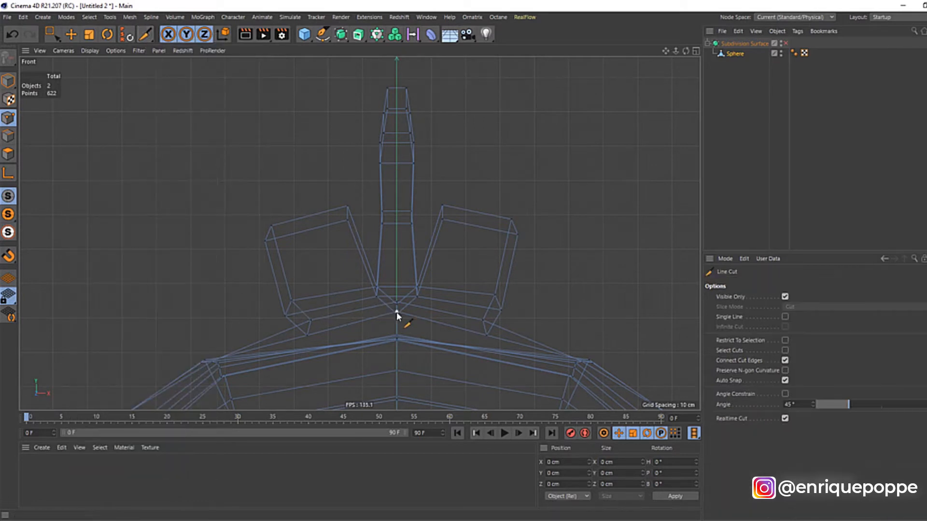
left_click(785, 296)
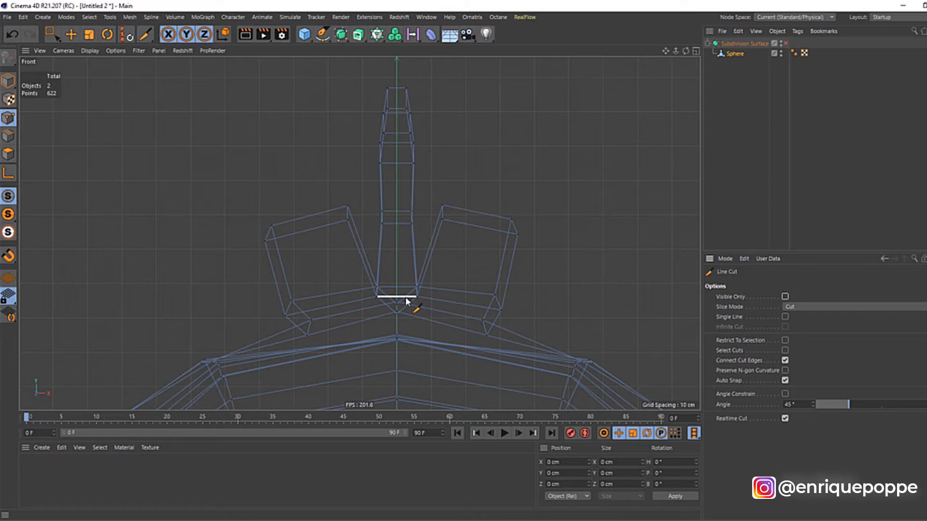
left_click(398, 312)
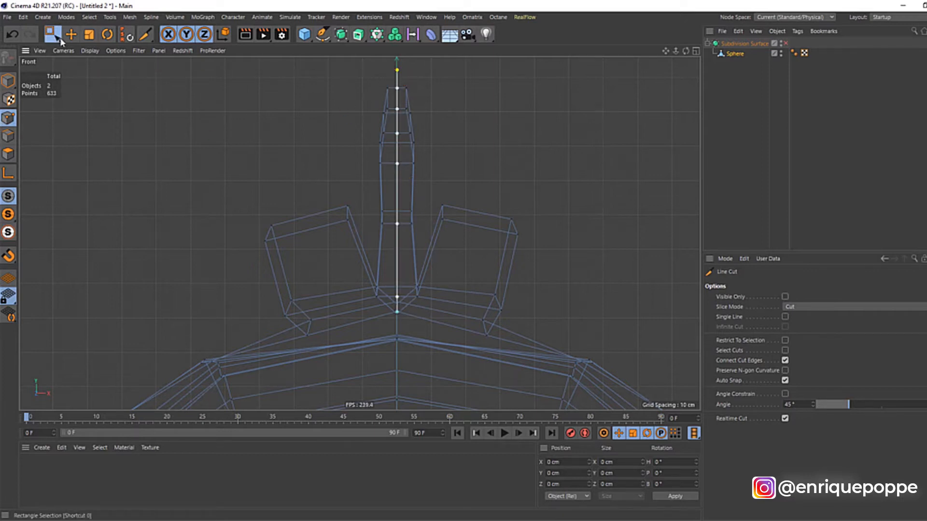
left_click(59, 38)
left_click(71, 36)
Try to connect the middle strand's base midpoint to the centre point below it with a Line Cut in perspective.
key("F1")
scroll(508, 136, "up", 4)
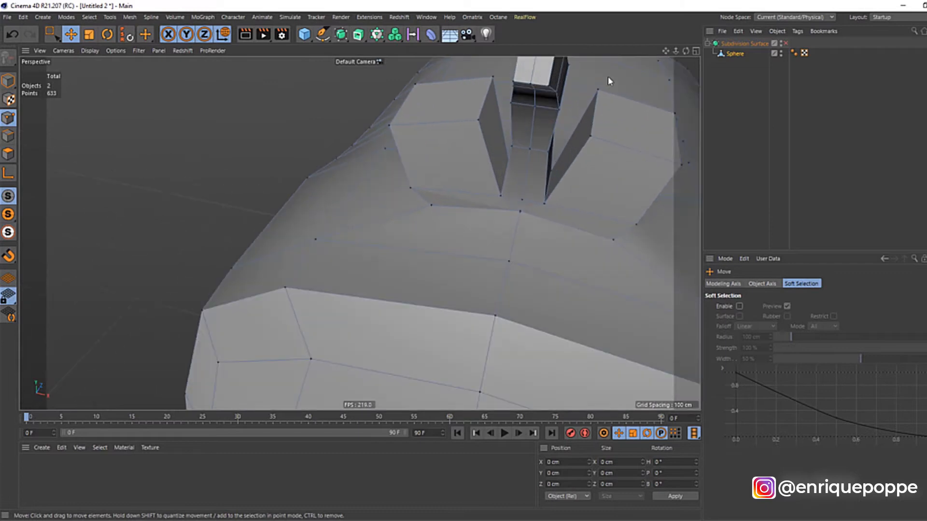
left_click_drag(679, 51, 360, 234)
scroll(516, 188, "up", 5)
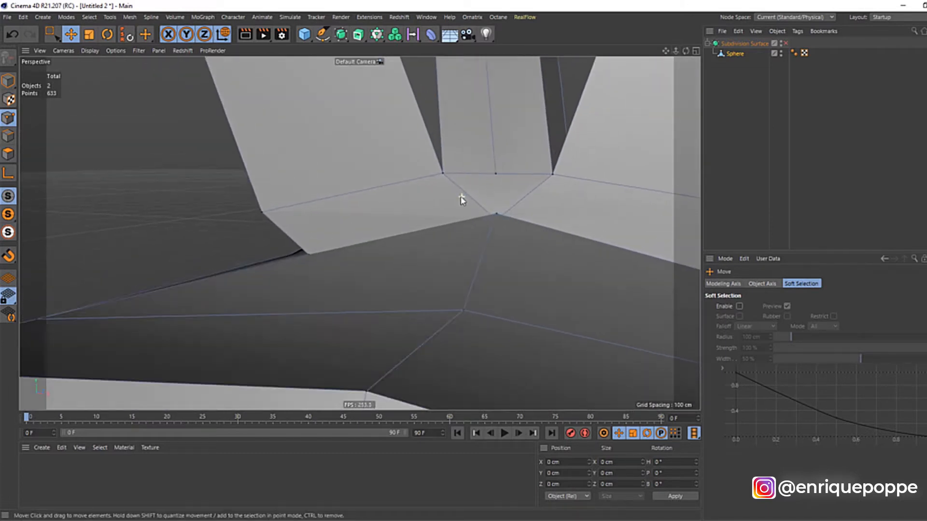
scroll(480, 188, "up", 3)
left_click_drag(150, 37, 186, 85)
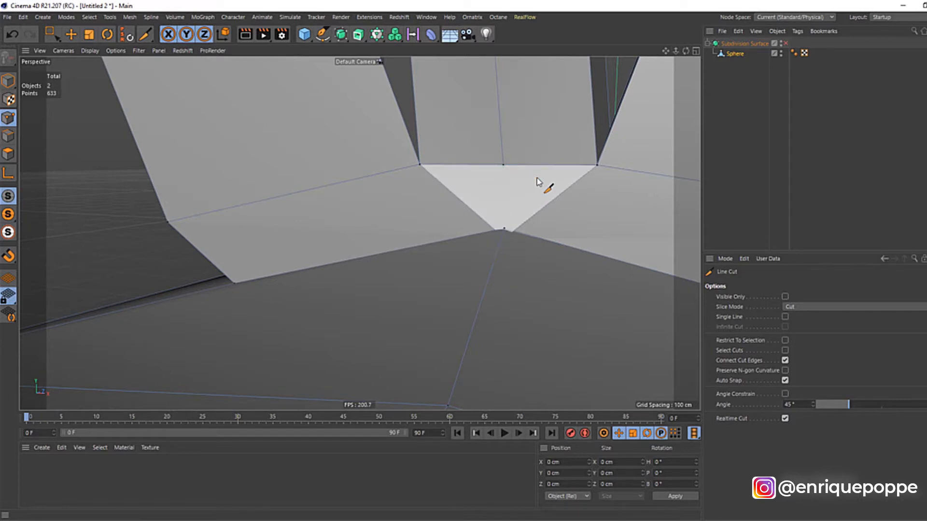
left_click(502, 164)
left_click(502, 229)
right_click(501, 228)
key("Escape")
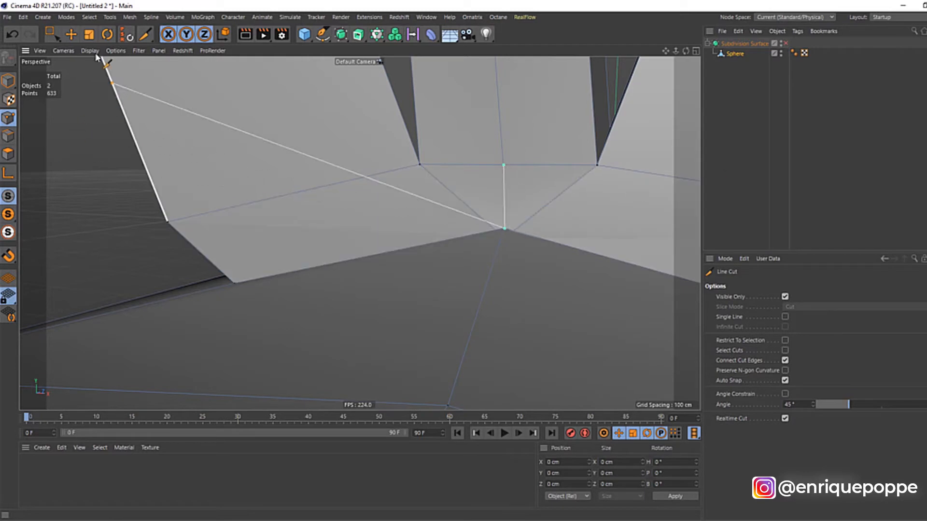
Retry the Line Cut below the strand's base midpoint and turn on the Subdivision Surface to check the junction.
key("e")
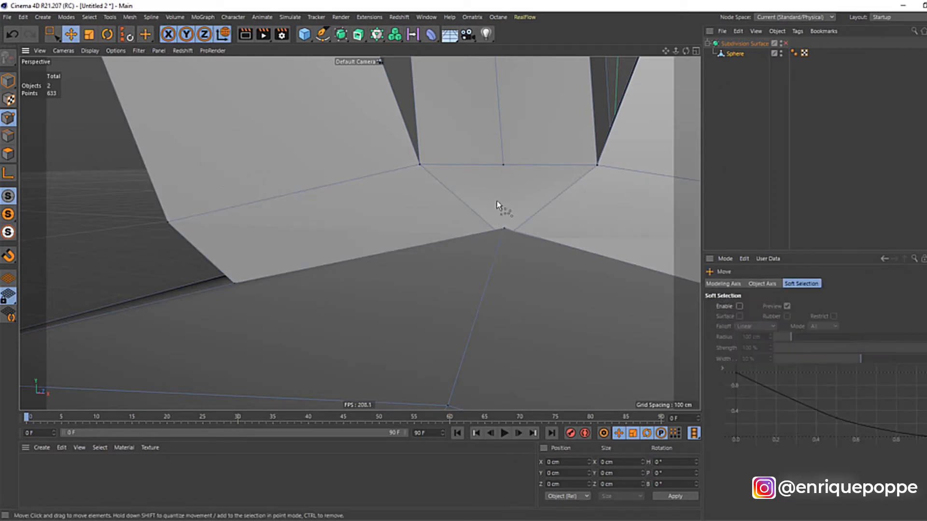
key("0")
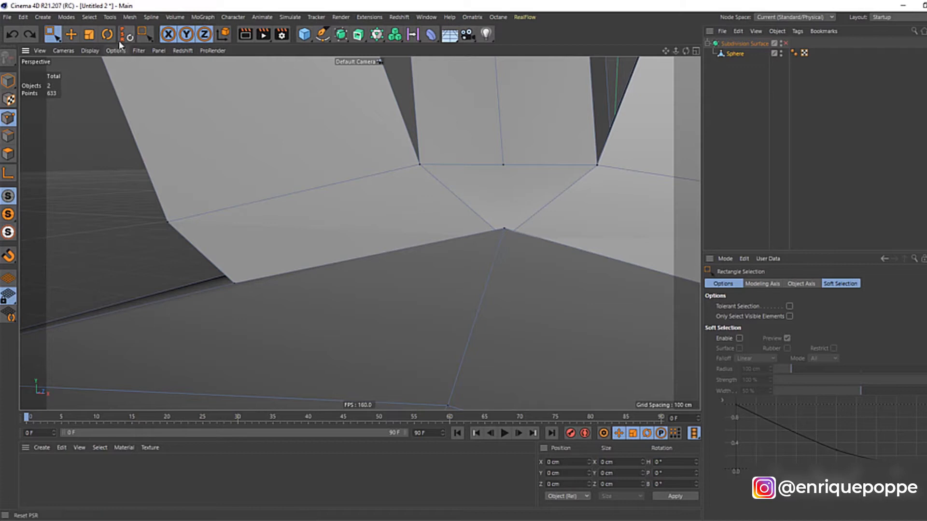
left_click(152, 35)
left_click(183, 83)
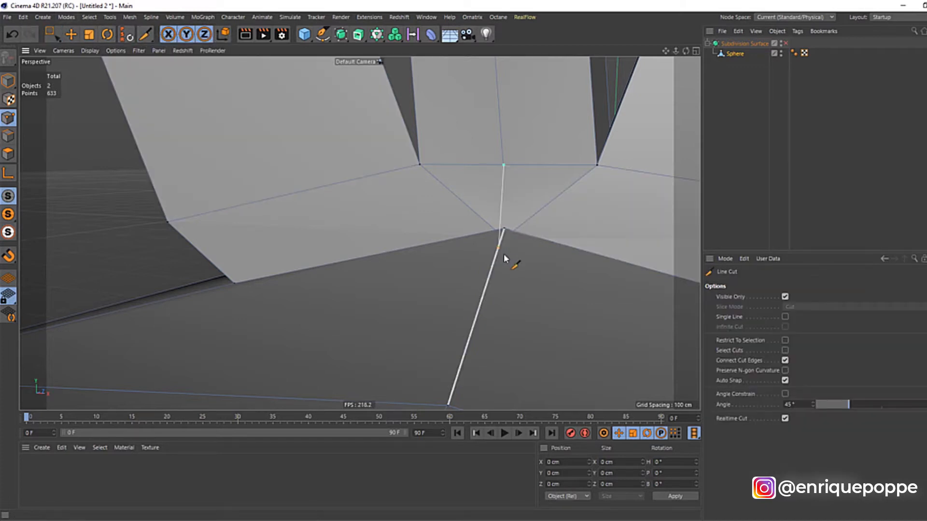
left_click(786, 173)
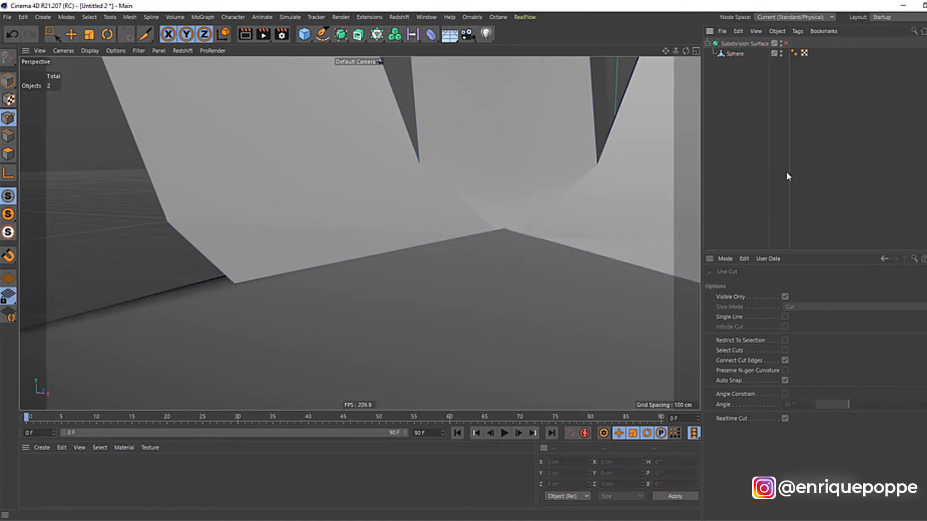
key("ctrl+z")
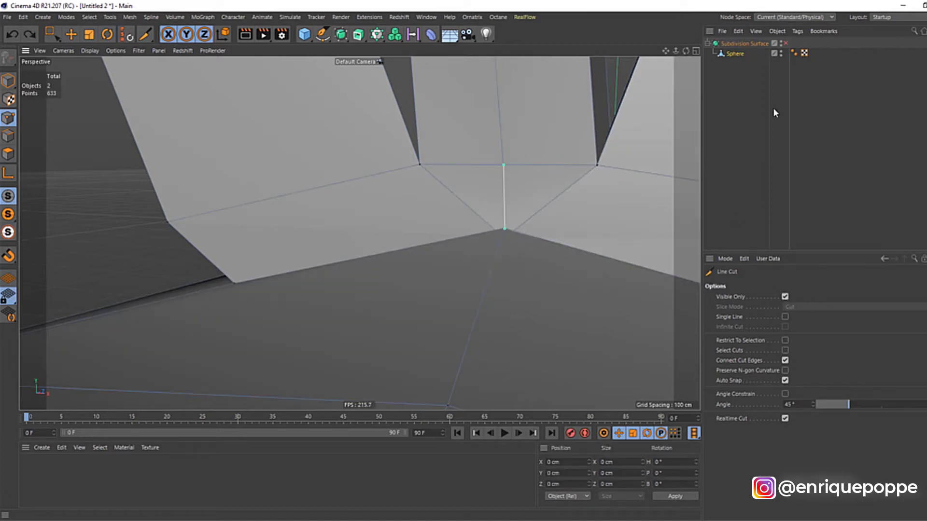
left_click(786, 43)
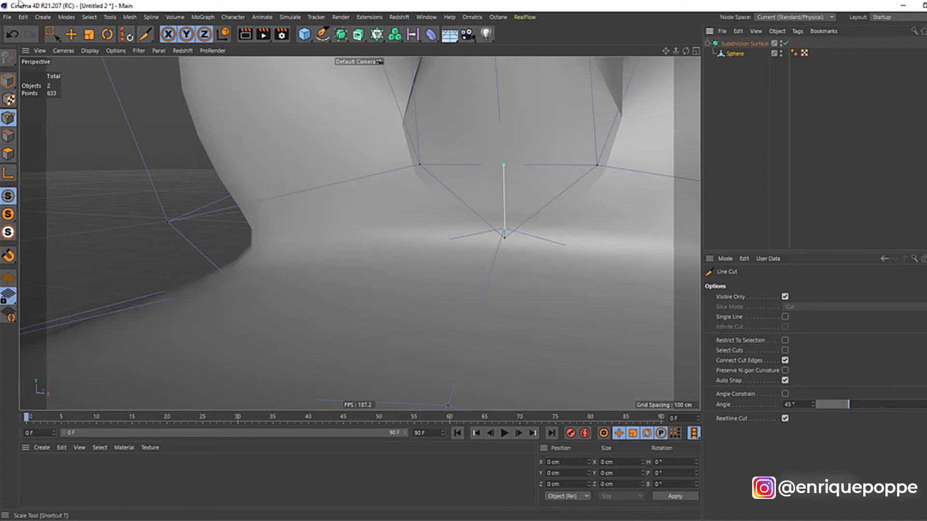
left_click_drag(49, 37, 97, 43)
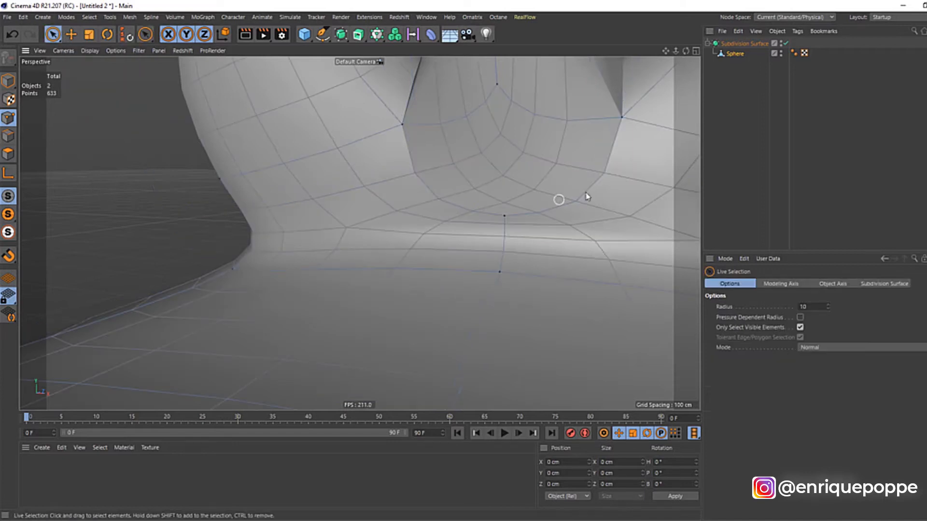
Try cutting at the strand's base junction on the subdivided surface with Line Cut, and undo the cuts.
right_click(503, 218)
left_click(482, 228)
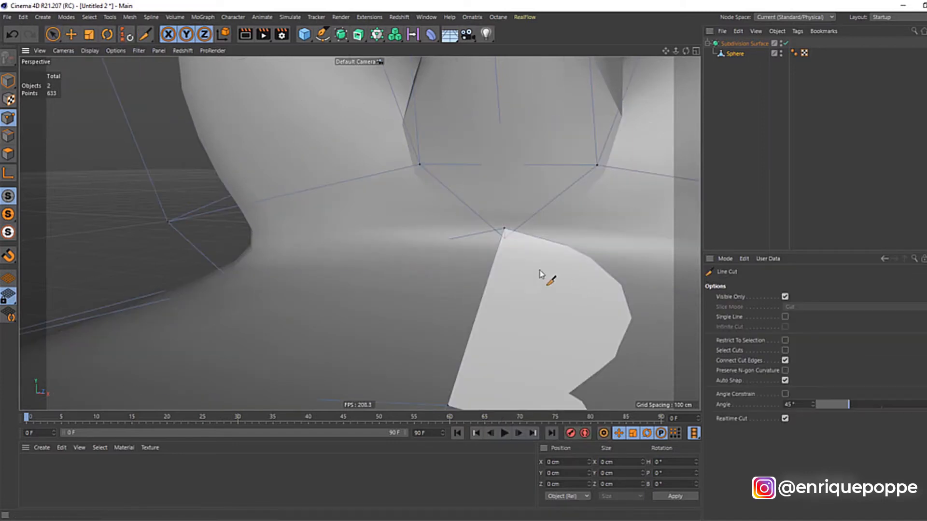
left_click(504, 228)
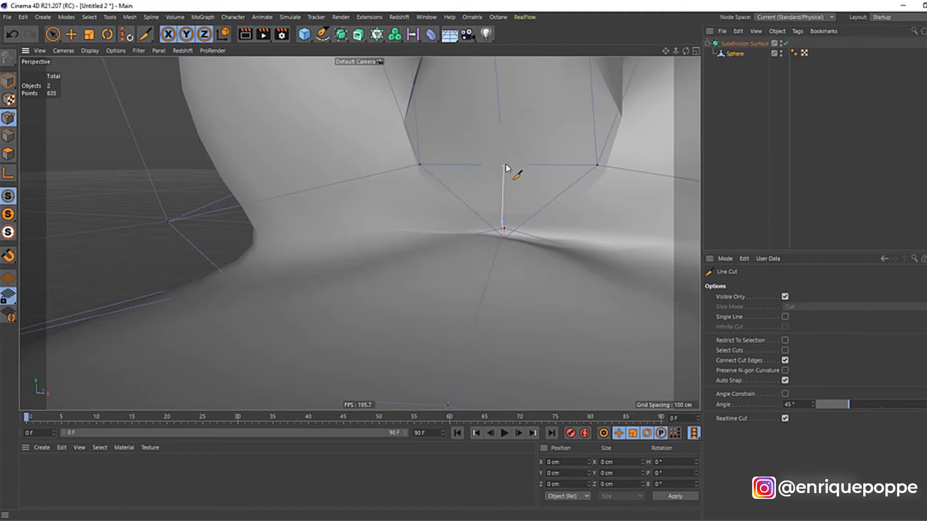
key("Escape")
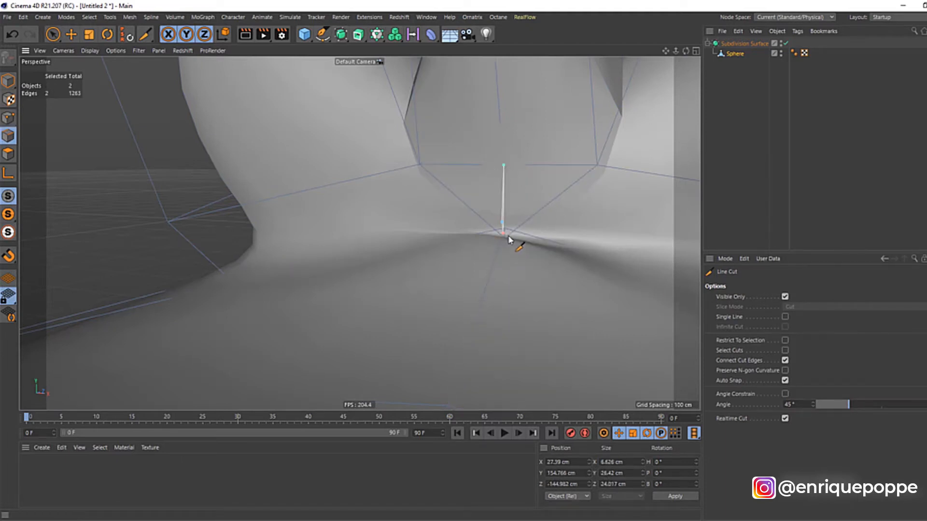
scroll(509, 236, "up", 5)
key("ctrl+z")
key("ctrl+z")
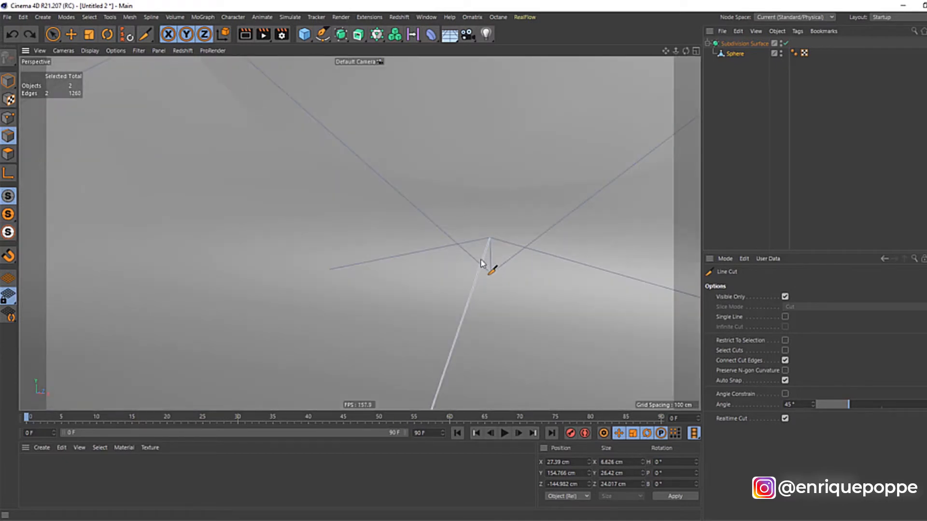
Smooth the points at the middle strand's base with the Brush in Smooth mode, radius 21 cm, turning the Subdivision Surface off.
left_click(8, 118)
left_click(53, 36)
left_click(145, 33)
key("m")
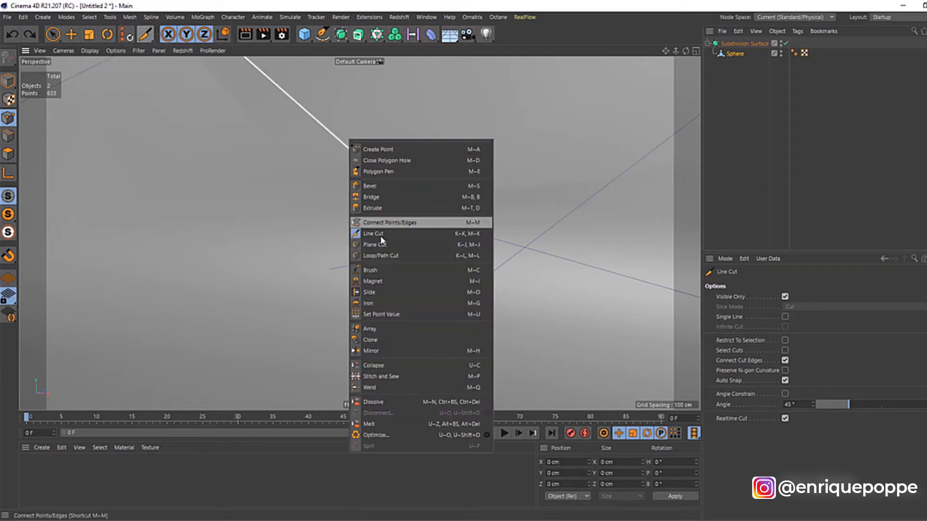
left_click(370, 269)
left_click(837, 308)
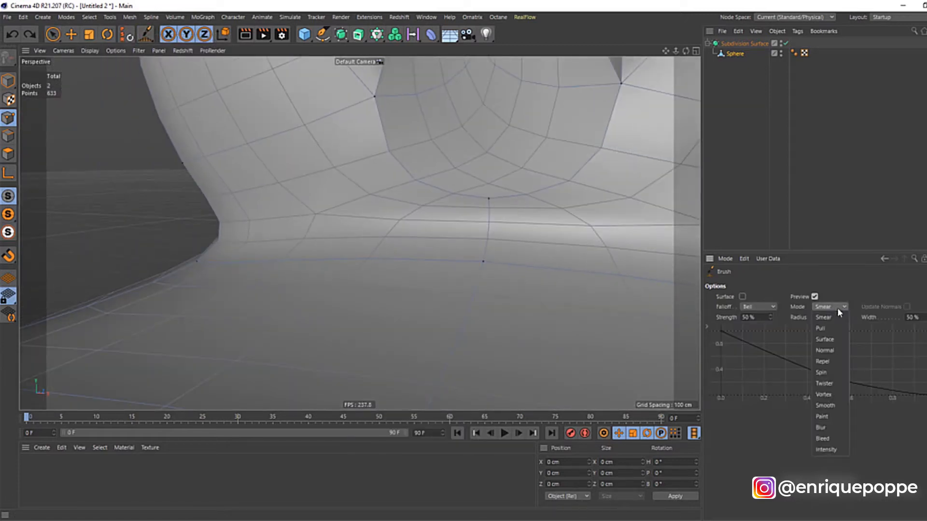
left_click(829, 406)
left_click(844, 315)
left_click_drag(844, 316, 844, 320)
left_click_drag(489, 199, 488, 195)
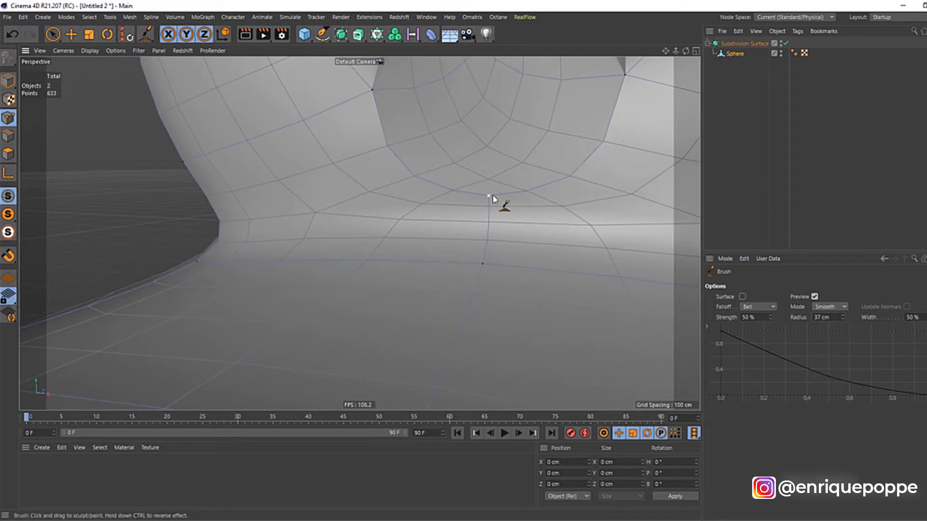
left_click(785, 43)
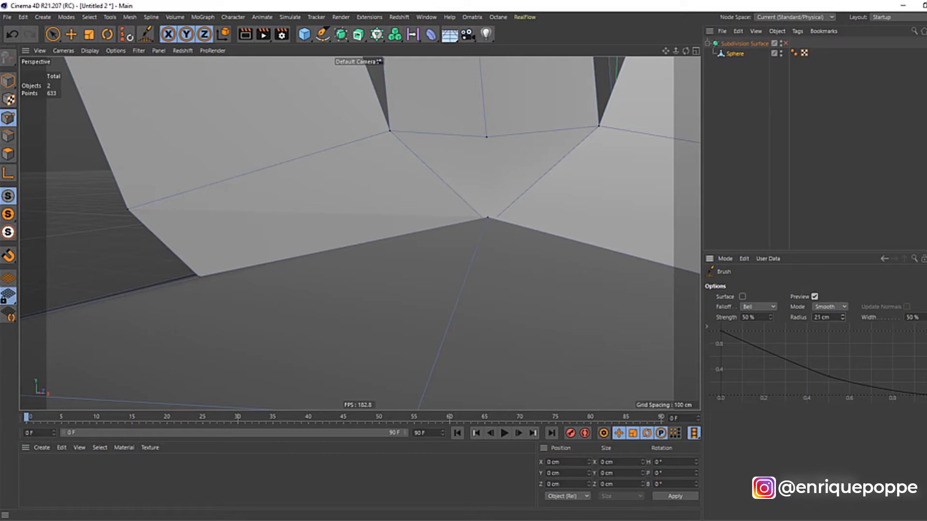
mouse_move(490, 217)
left_mouse_down()
mouse_move(502, 220)
mouse_move(488, 214)
mouse_move(464, 172)
mouse_move(475, 155)
left_mouse_up()
Try a Line Cut from the lower junction up to the strand's base midpoint, inspect it up close, and undo it.
mouse_move(144, 34)
left_mouse_down()
mouse_move(193, 77)
mouse_move(190, 64)
left_mouse_up()
left_click(462, 196)
left_click(460, 103)
left_click(71, 33)
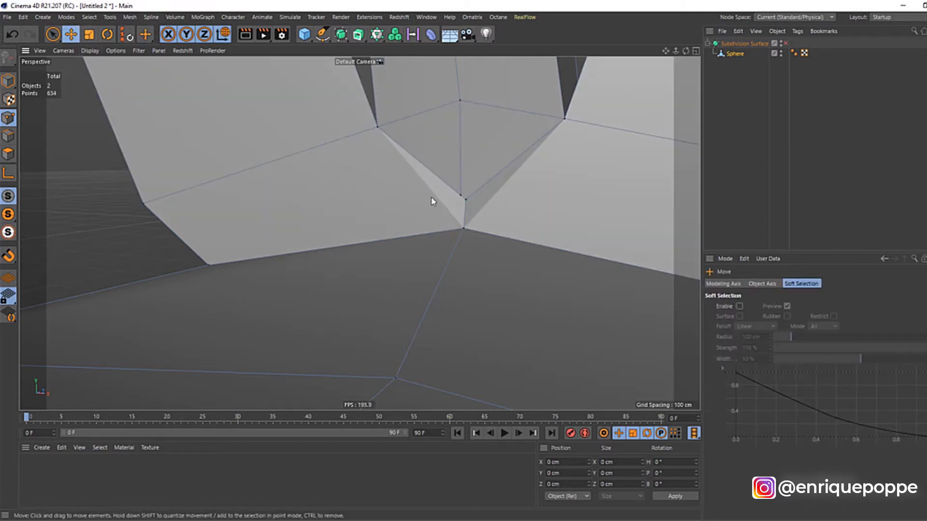
scroll(472, 182, "up", 5)
left_click_drag(685, 51, 700, 50)
key("ctrl+z")
key("ctrl+z")
Connect the lower junction point to the middle strand's base midpoint with a Line Cut snapped to both points.
scroll(409, 184, "down", 3)
left_click_drag(145, 34, 183, 64)
left_click(447, 199)
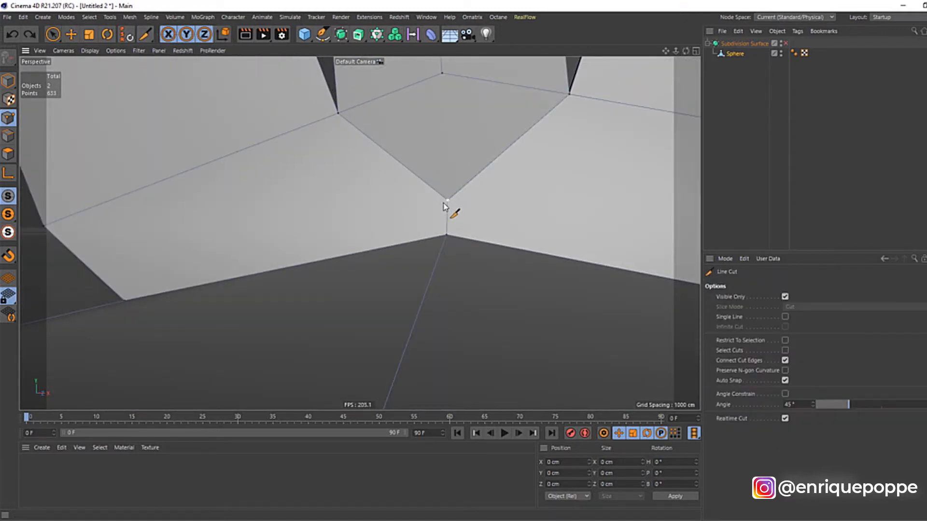
left_click(441, 74)
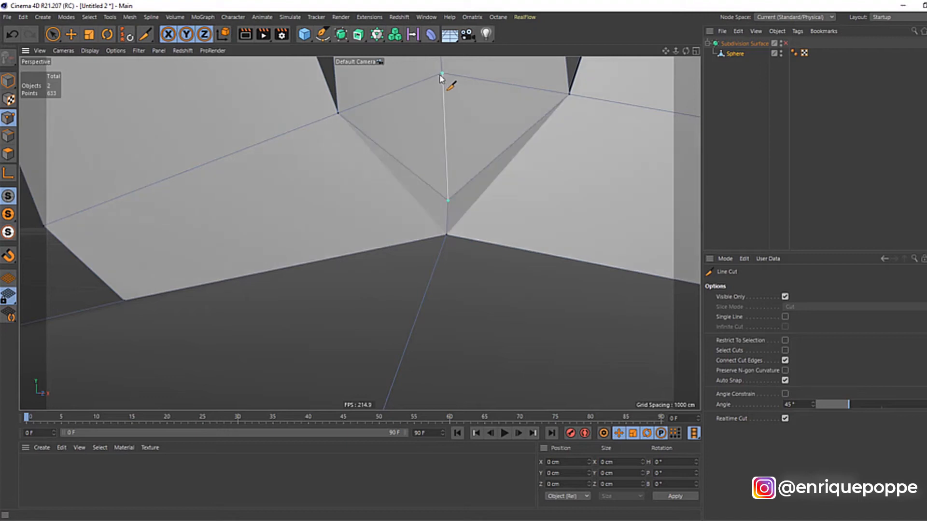
left_click(71, 37)
scroll(256, 109, "down", 5)
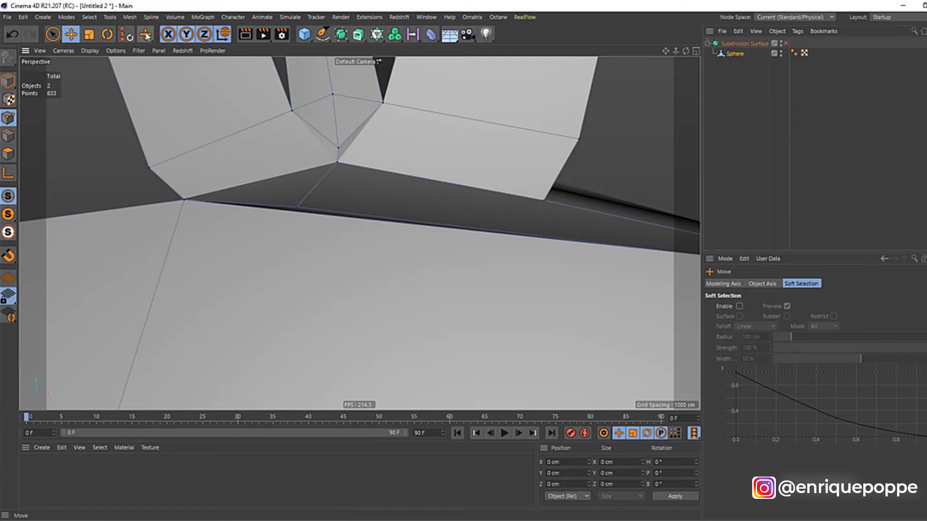
Smooth the newly cut base junction using the Brush with a 12 cm radius and show the tuft in front view.
left_click_drag(146, 33, 195, 84)
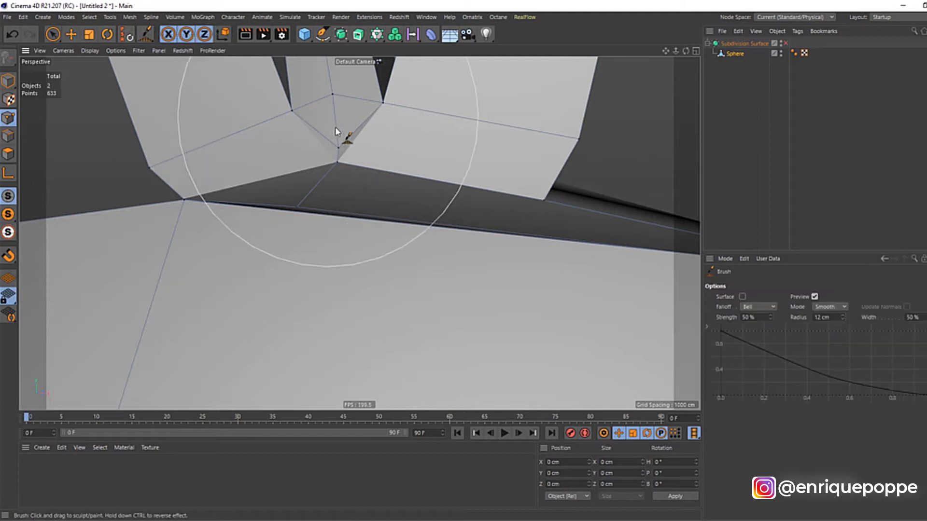
left_click_drag(335, 130, 334, 146)
scroll(337, 150, "down", 6)
key("F4")
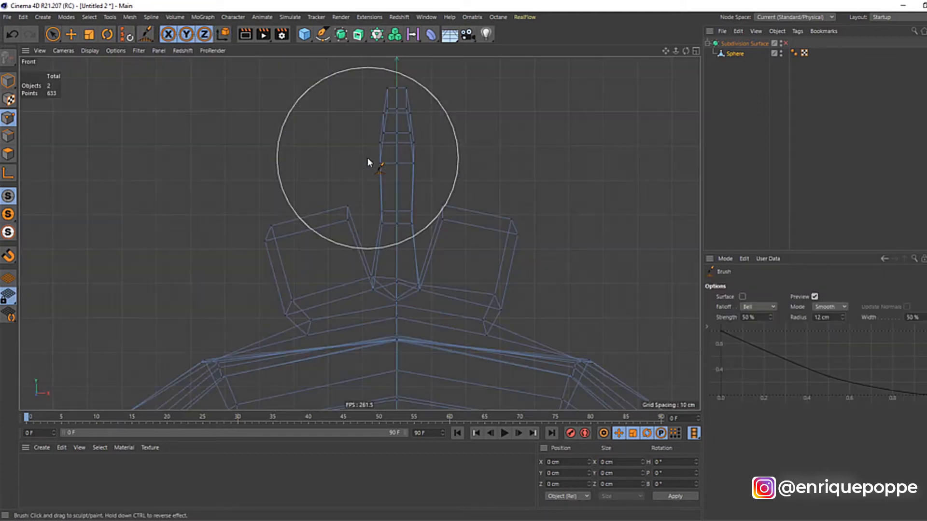
Select the top face of the side tuft block in polygon mode and scale it down to about half size in front view.
key("F1")
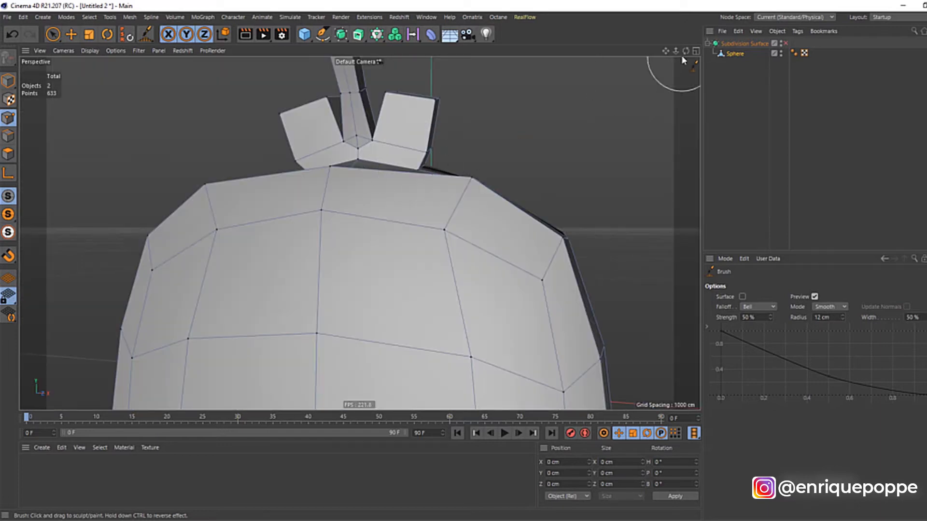
mouse_move(685, 51)
left_mouse_down()
mouse_move(642, 92)
mouse_move(514, 284)
left_mouse_up()
left_click_drag(52, 34, 74, 47)
left_click(9, 154)
left_click(383, 170)
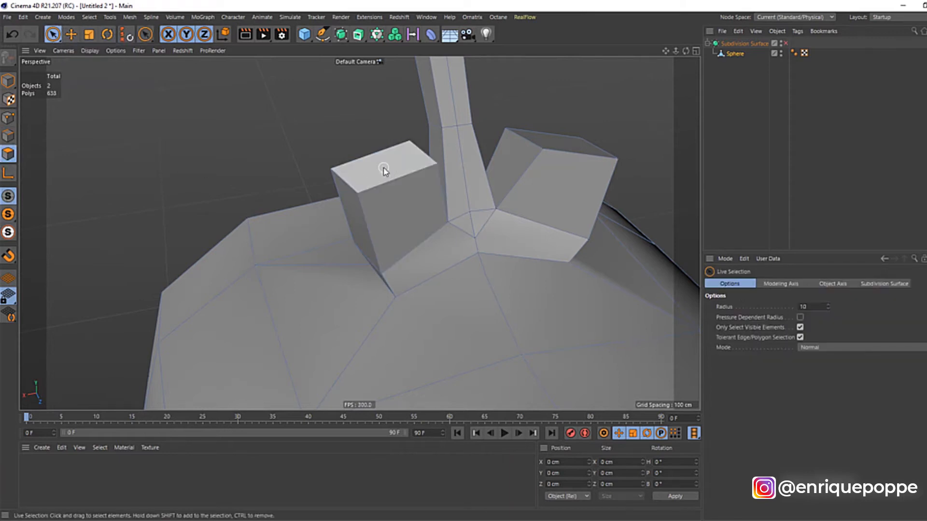
key("F4")
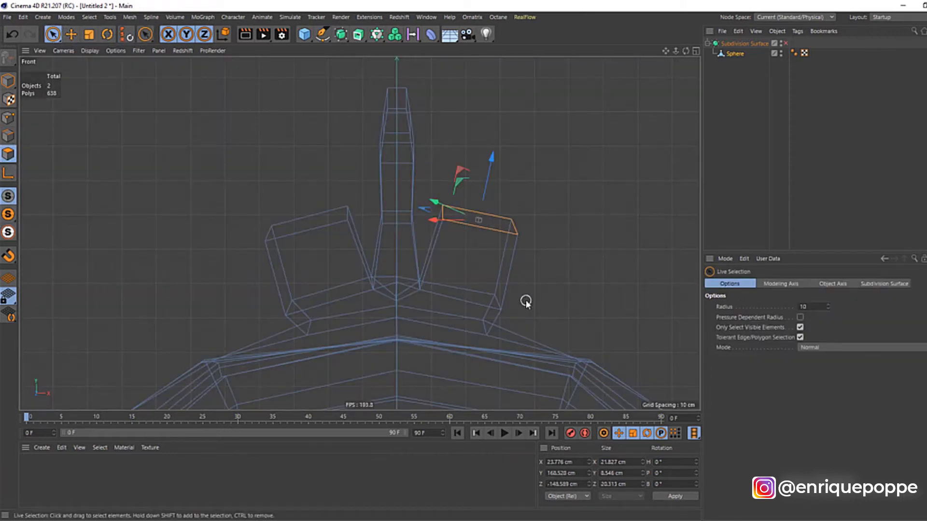
right_click(567, 305)
key("Escape")
key("ctrl+z")
key("r")
key("t")
left_click_drag(520, 268, 258, 265)
key("e")
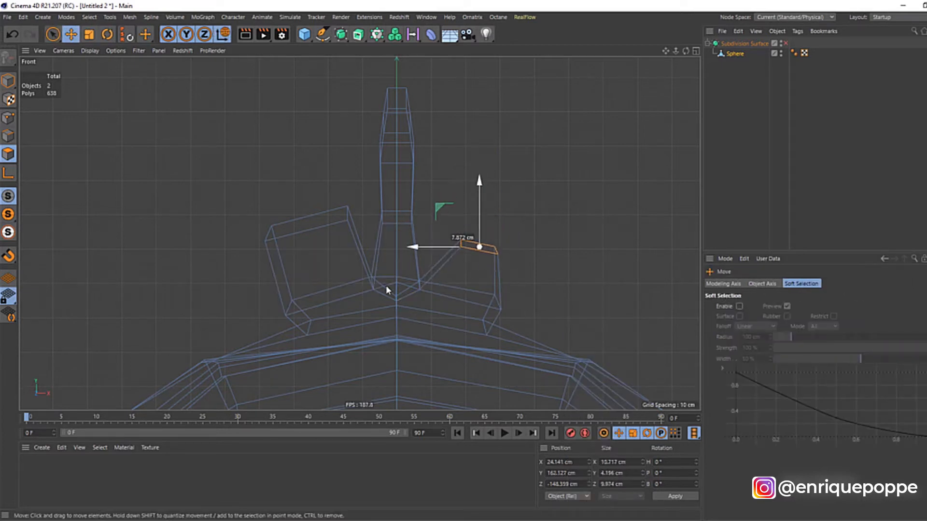
key("ctrl+z")
Scale down the block's surrounding faces closer to the tuft base, then reselect only its top face.
key("t")
left_click_drag(564, 268, 477, 313)
key("e")
key("t")
left_click_drag(601, 319, 529, 324)
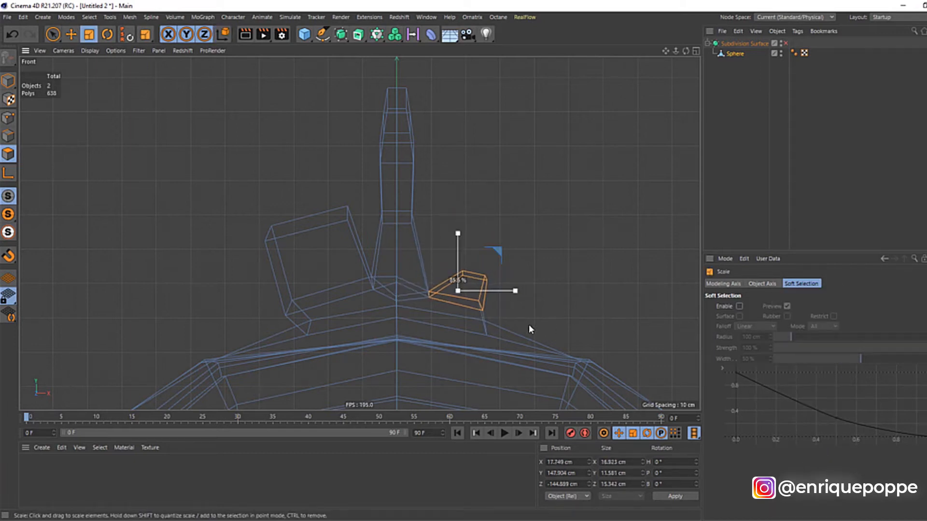
key("9")
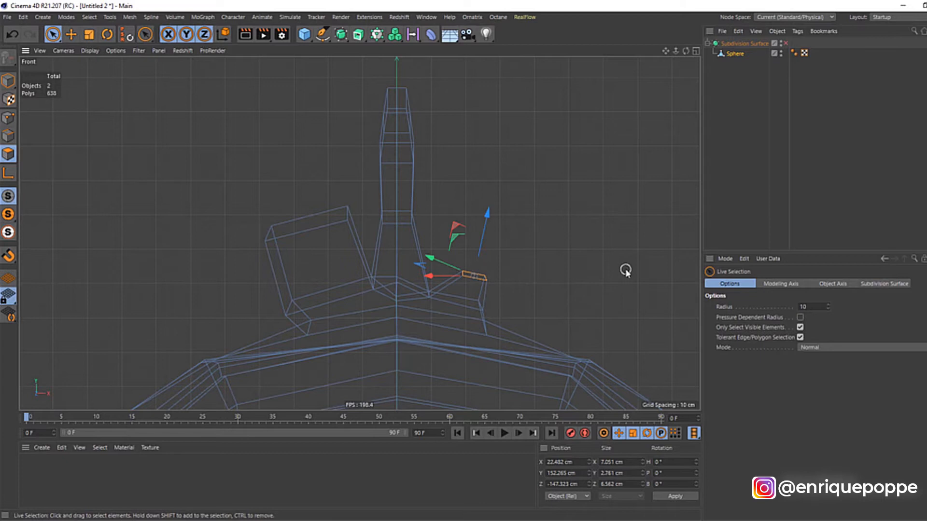
In the side view, rotate the block's top face in world coordinates to line up with the reference's short upright strand.
key("F3")
scroll(348, 209, "up", 4)
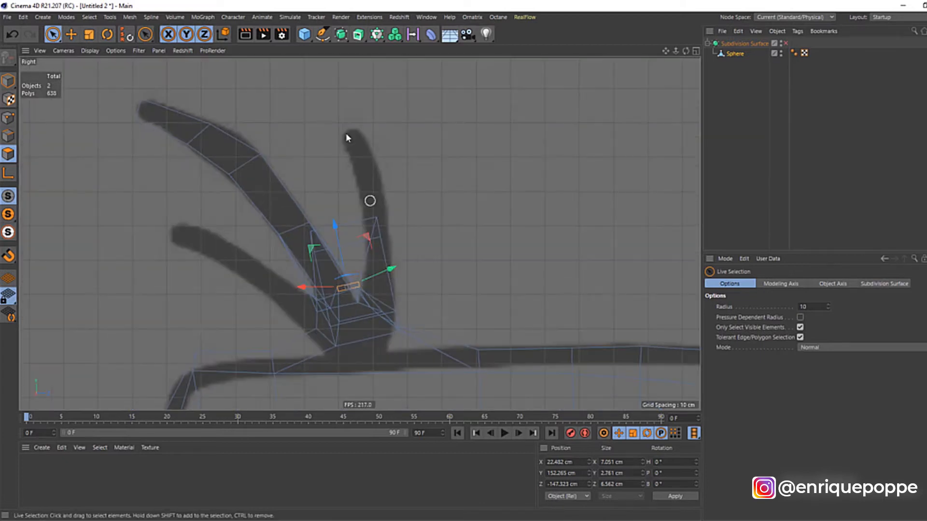
key("e")
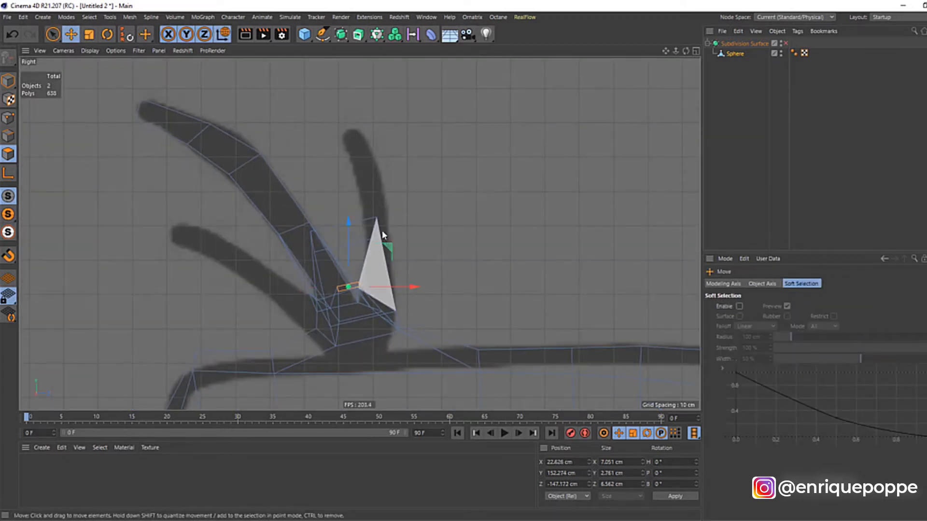
key("r")
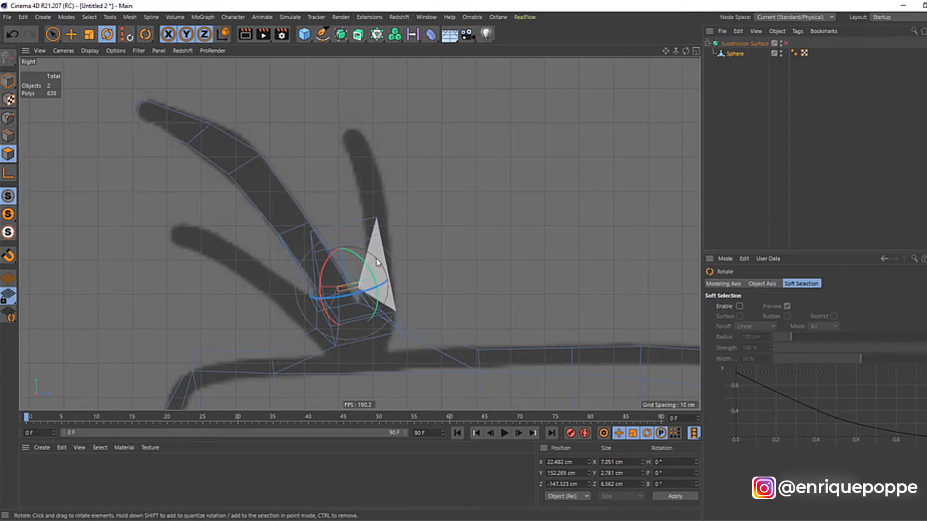
left_click(223, 34)
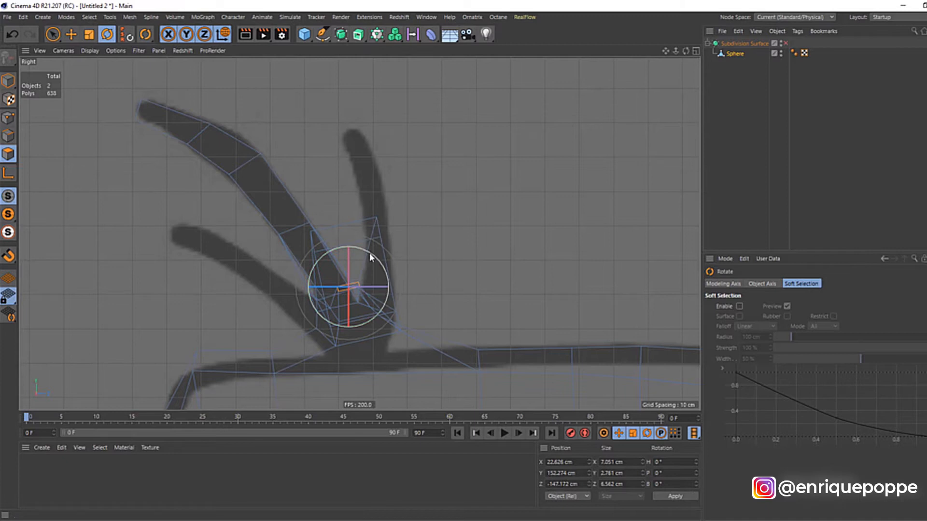
left_click_drag(380, 260, 381, 261)
Extrude the face upward to about the middle of the upright reference strand and adjust its angle.
key("e")
left_click_drag(389, 257, 393, 187)
key("d")
key("e")
key("r")
Extrude a second segment up to the strand's tip, rotating and scaling down the end face to follow the reference.
key("d")
left_click_drag(402, 228, 392, 164)
key("e")
key("r")
left_click_drag(362, 113, 357, 94)
key("t")
left_click_drag(360, 160, 405, 210)
key("d")
key("e")
key("t")
key("space")
left_click(420, 148)
Add loop cuts across the new side strand between its base and tip with Loop/Path Cut.
right_click(441, 167)
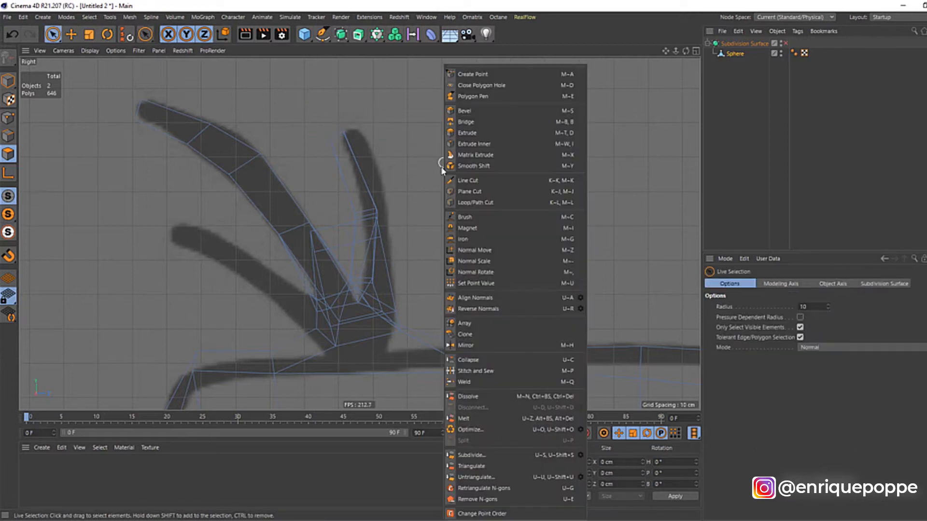
left_click(494, 202)
key("F1")
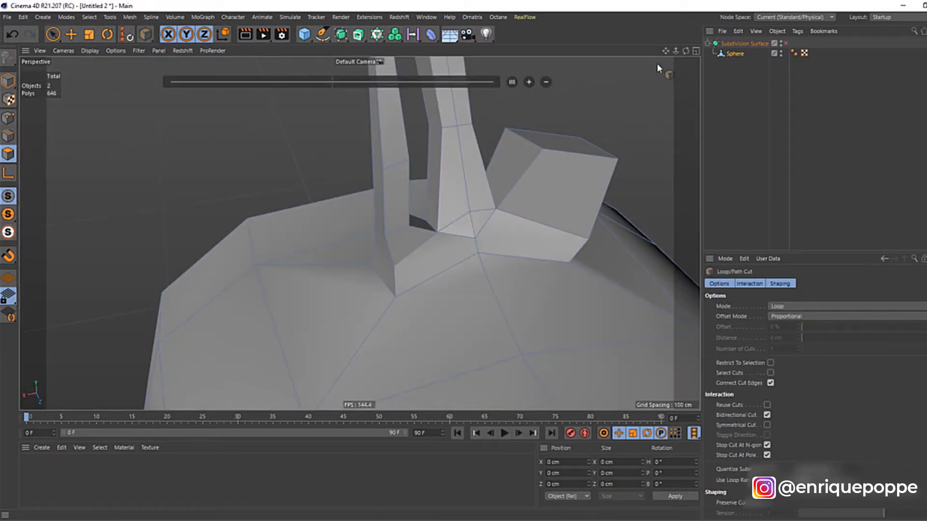
left_click_drag(362, 232, 437, 391, "alt")
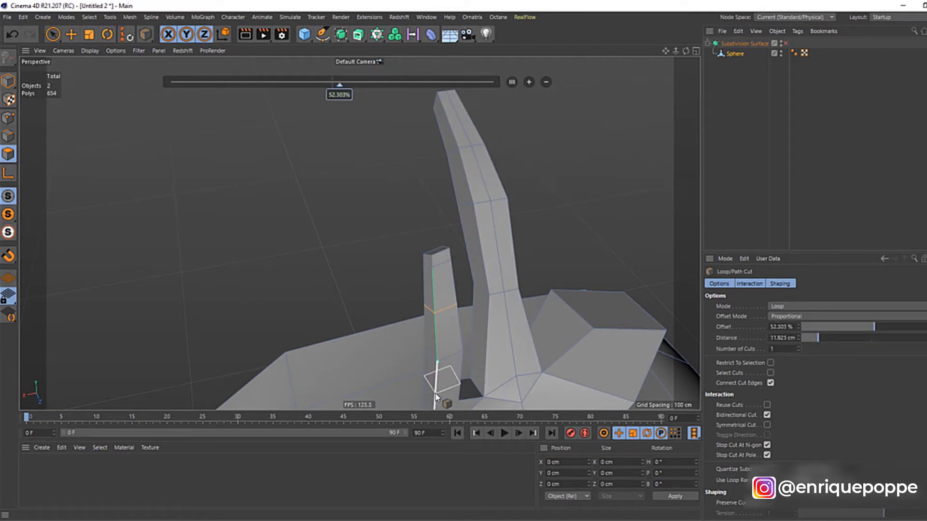
left_click(436, 397)
Select the side strand's polygons in front view with Rectangle Selection and grow the selection down to its base.
key("F4")
left_click_drag(53, 35, 108, 68)
left_click_drag(528, 97, 451, 153)
key("u")
key("y")
key("u")
key("g")
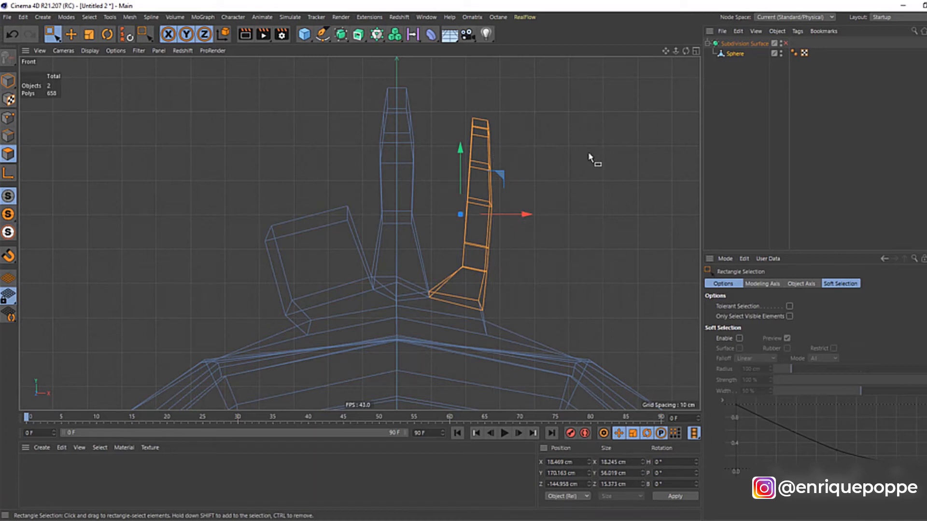
Smooth the selected side strand in the side view using the Brush in Smooth mode with a 13 cm radius.
key("F3")
right_click(466, 151)
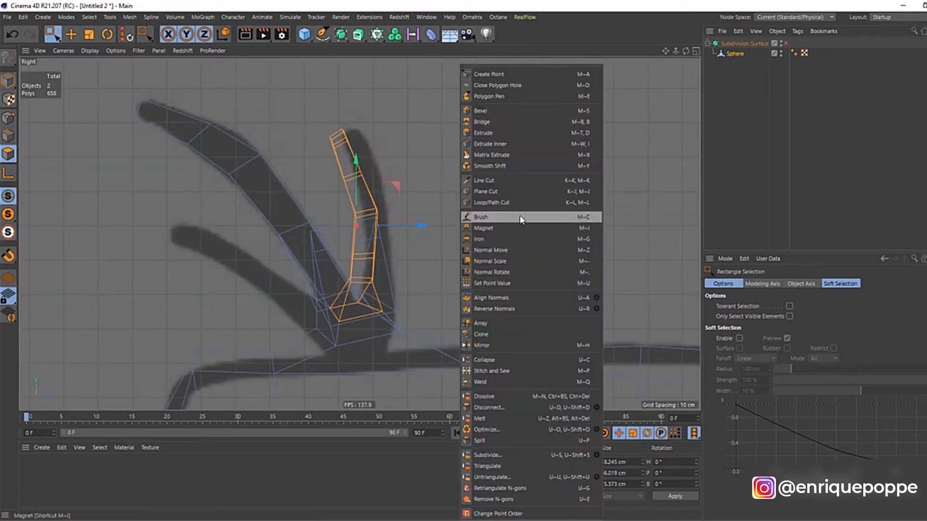
left_click(482, 217)
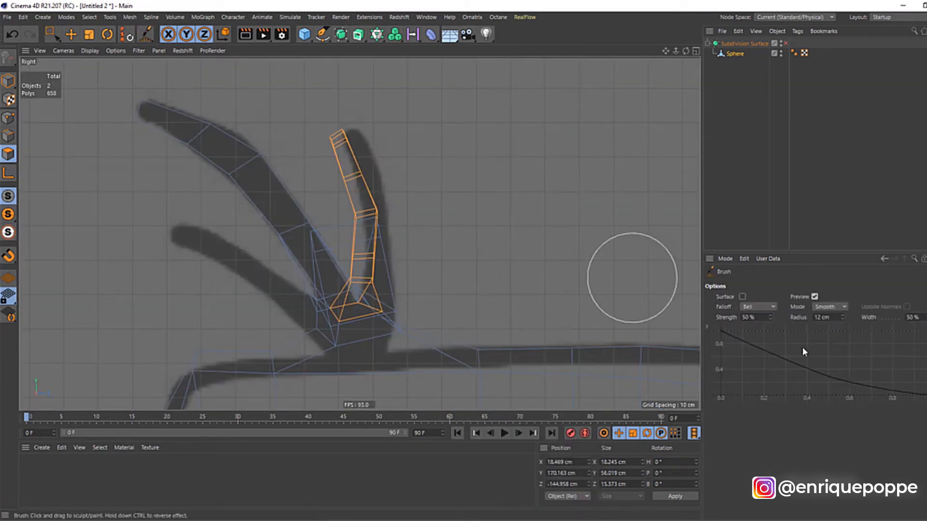
left_click(844, 316)
left_click_drag(372, 166, 367, 324)
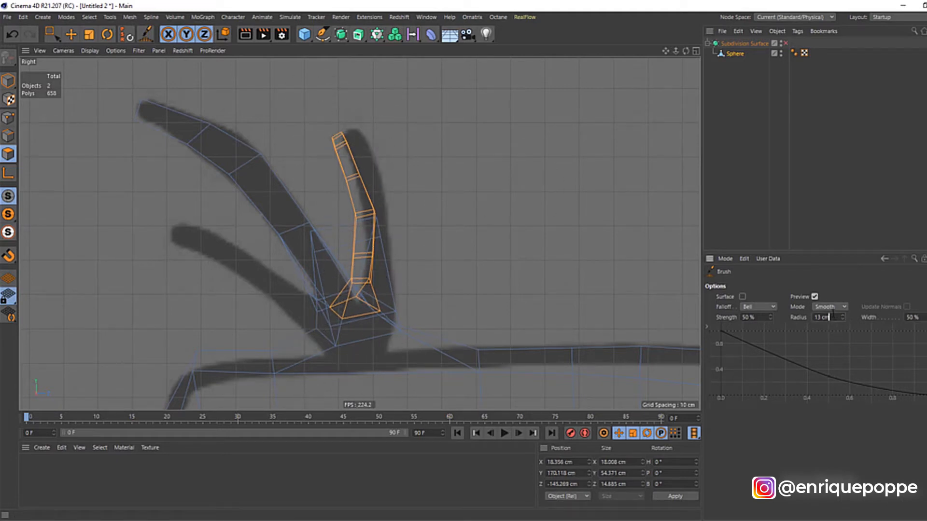
Switch the Brush to Smear mode and push the strand's middle, tip and base onto the upright reference strand.
left_click(835, 307)
left_click(831, 311)
left_click_drag(385, 178, 399, 166)
left_click_drag(334, 134, 347, 127)
mouse_move(381, 299)
left_mouse_down()
mouse_move(352, 279)
mouse_move(346, 297)
mouse_move(358, 306)
left_mouse_up()
Deselect the mesh, turn the Subdivision Surface on and inspect the new side strand in perspective.
key("F1")
left_click(807, 202)
scroll(412, 225, "down", 6)
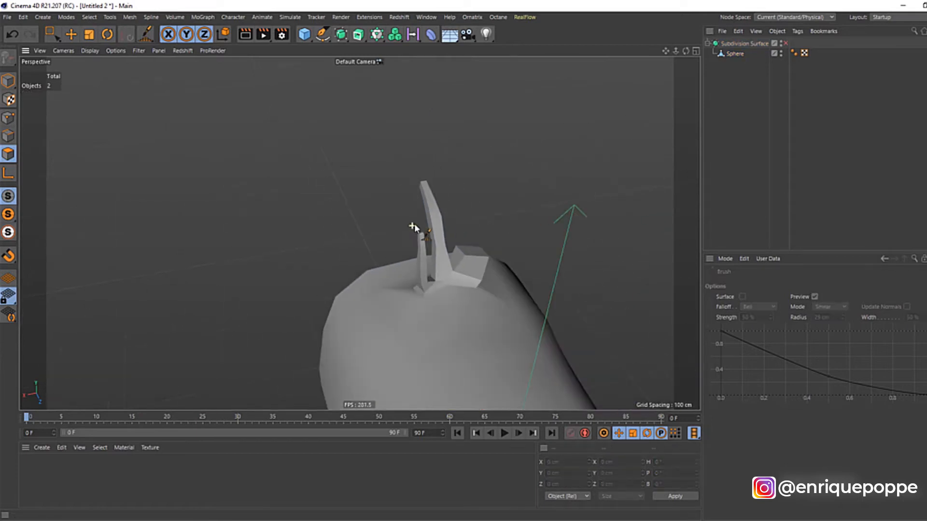
scroll(414, 227, "down", 3)
left_click_drag(686, 53, 785, 46)
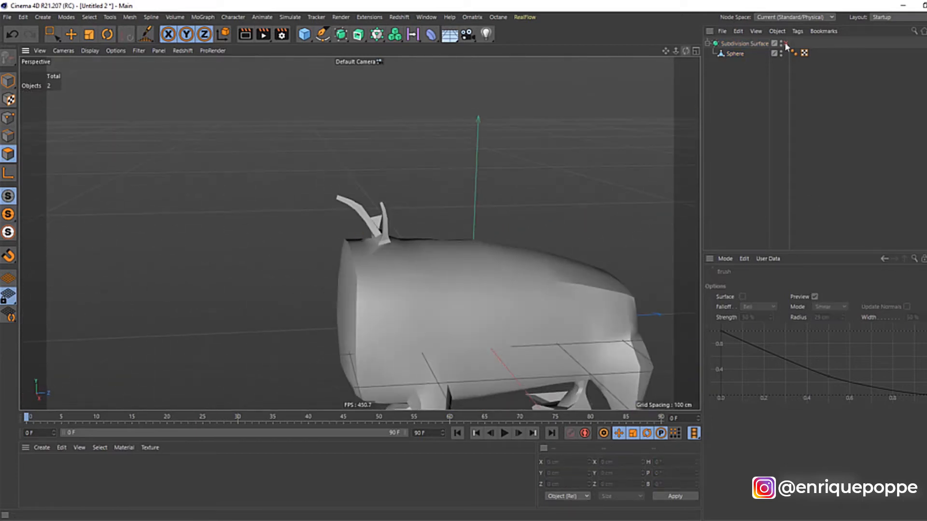
left_click(784, 43)
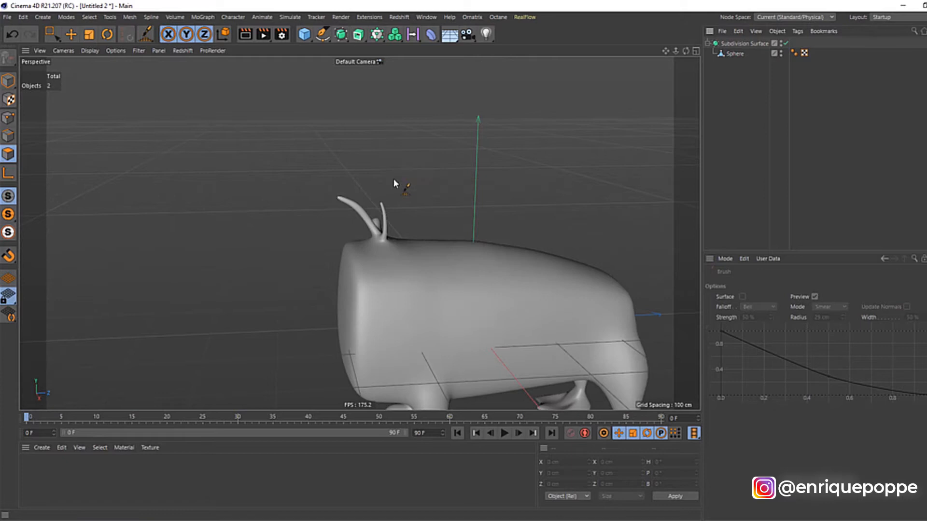
scroll(394, 184, "up", 5)
In front view, select the Sphere's points left of the centre axis with Rectangle Selection and delete them.
key("F4")
scroll(375, 208, "down", 6)
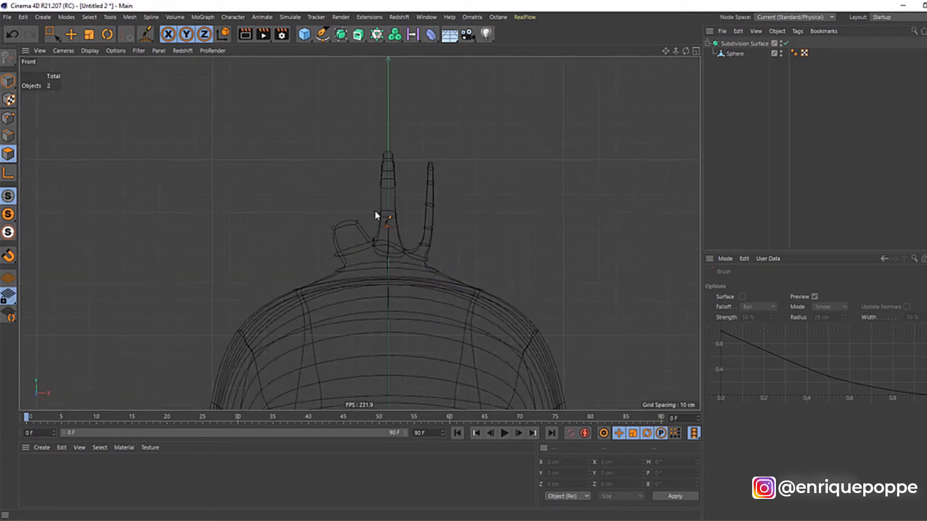
left_click(60, 37)
left_click(9, 118)
scroll(387, 314, "down", 4)
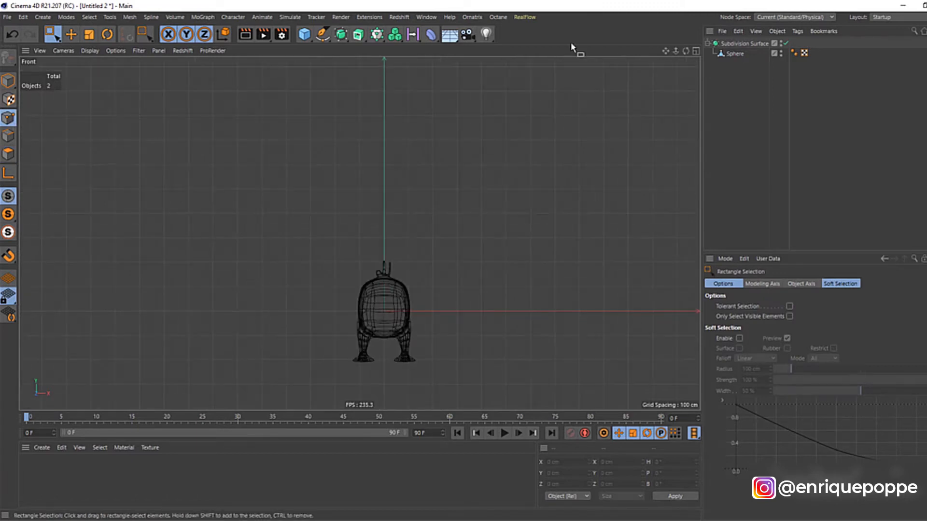
left_click(739, 52)
left_click_drag(318, 246, 377, 370)
scroll(306, 224, "up", 3)
scroll(562, 165, "up", 2)
scroll(484, 368, "up", 2)
scroll(463, 334, "up", 2)
scroll(463, 334, "up", 3)
scroll(542, 92, "down", 2)
left_click_drag(664, 52, 525, 153)
left_click_drag(360, 91, 517, 346, "shift")
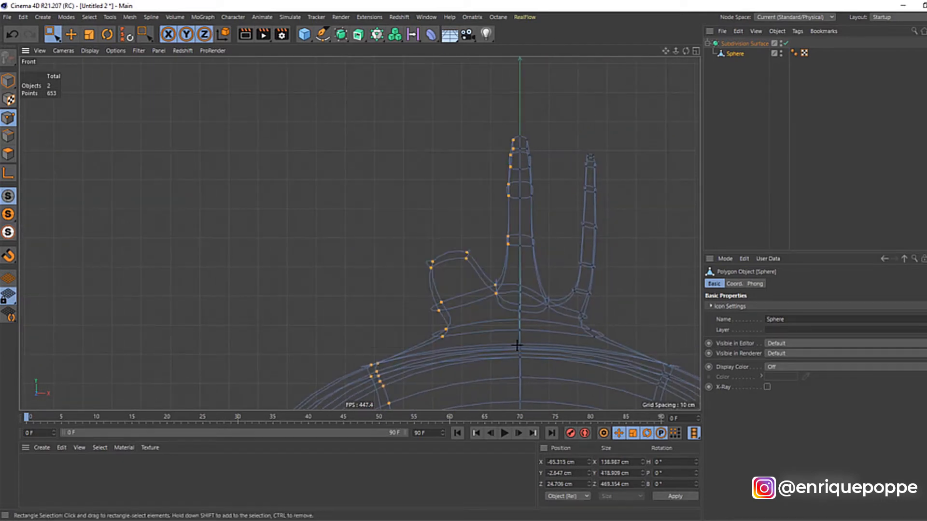
key("Delete")
Undo the last changes and delete the remaining tuft points left of the centre axis.
left_click_drag(505, 125, 525, 400)
key("ctrl+z")
key("ctrl+z")
left_click_drag(474, 104, 513, 400)
key("Delete")
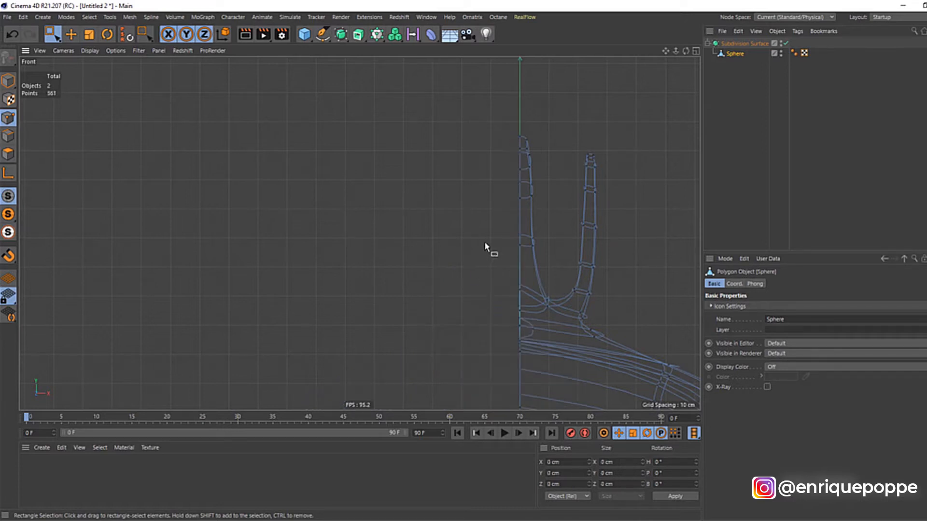
Turn the Subdivision Surface off, select all points along the centre axis and set their X position and X size to 0 cm.
left_click_drag(501, 110, 525, 410)
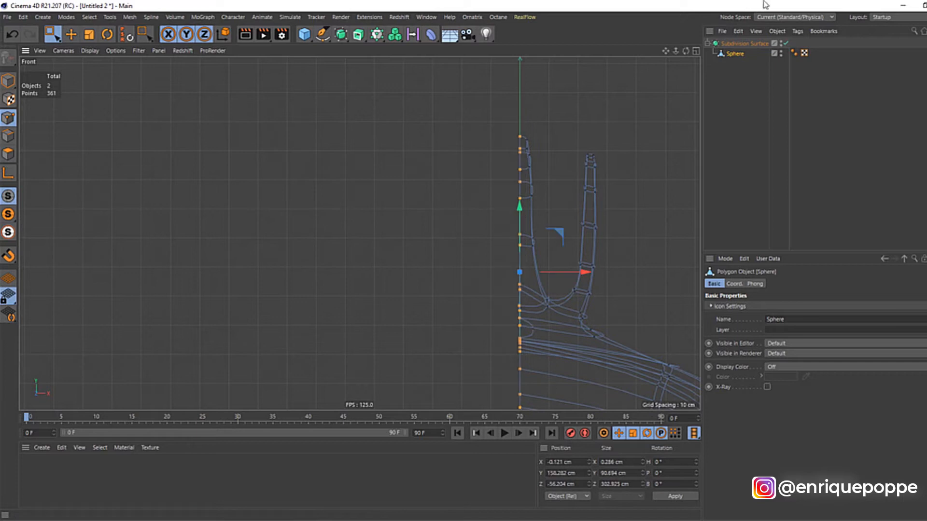
left_click(785, 43)
left_click_drag(521, 258, 531, 416)
scroll(663, 128, "down", 4)
left_click_drag(667, 51, 638, 0)
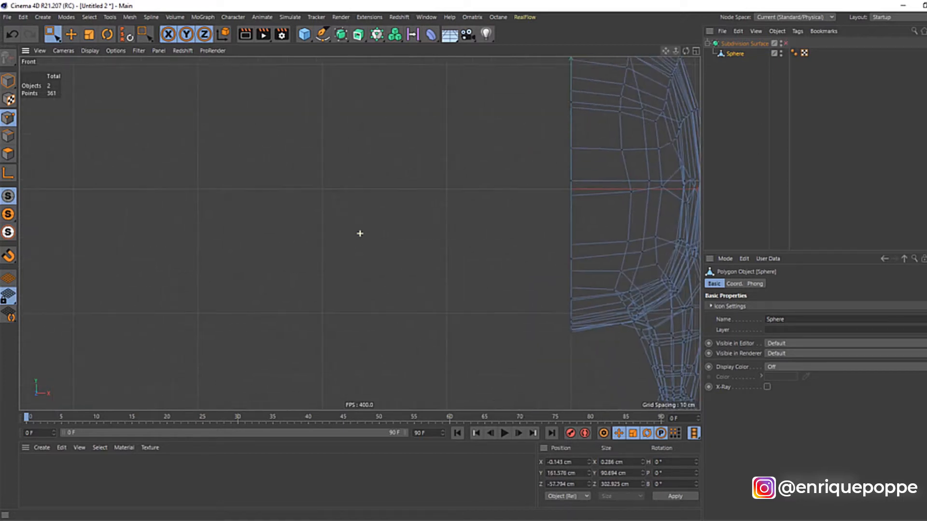
scroll(504, 119, "down", 4)
left_click_drag(517, 101, 547, 273, "shift")
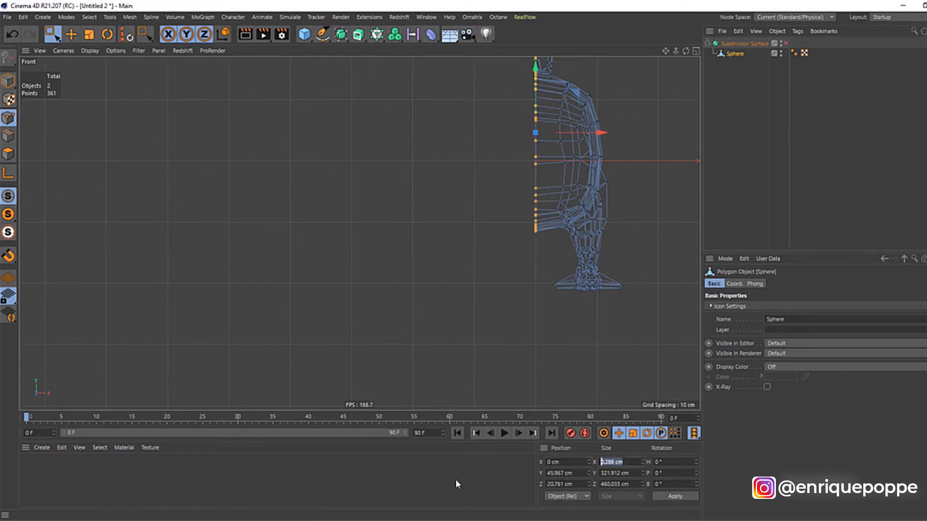
Add a Symmetry object inside the Subdivision Surface, nest the Sphere under it and turn the subdivision on.
left_click_drag(341, 35, 537, 66)
left_click_drag(735, 64, 737, 54)
left_click(730, 83)
key("F1")
scroll(470, 129, "down", 4)
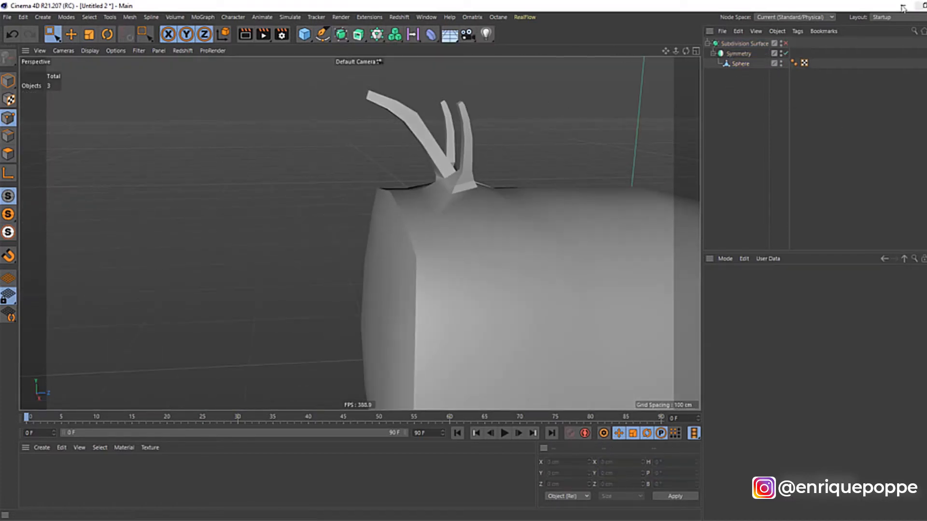
left_click(786, 43)
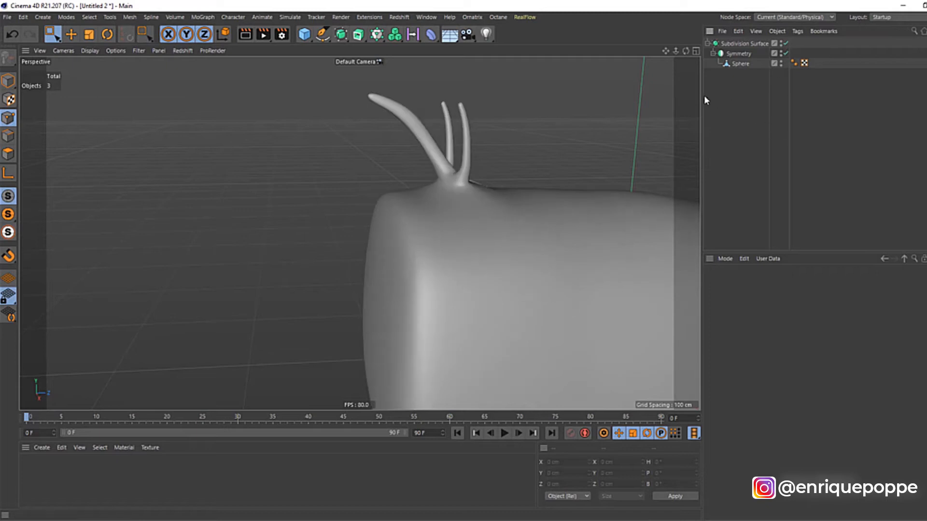
In the side view, select the upper points of the Sphere's side strand, move them forward along Z and rotate them forward.
key("F4")
key("F3")
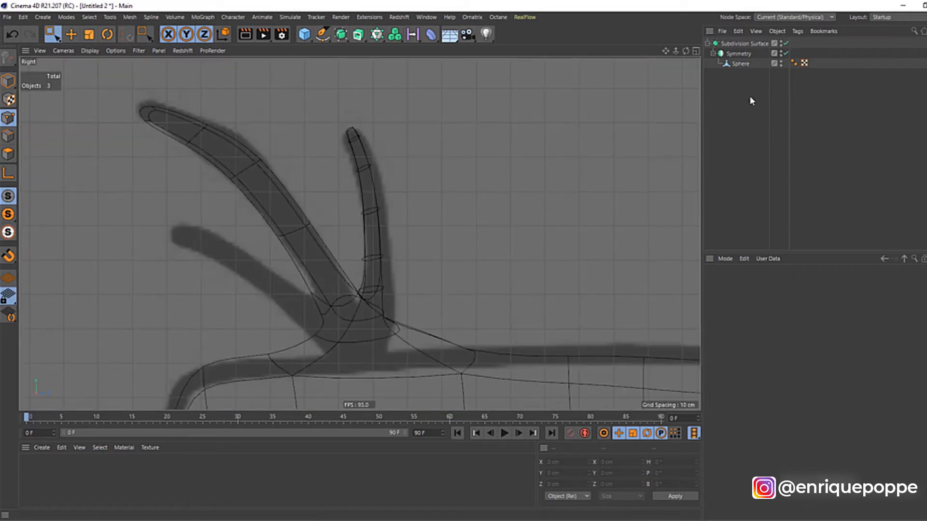
left_click(735, 64)
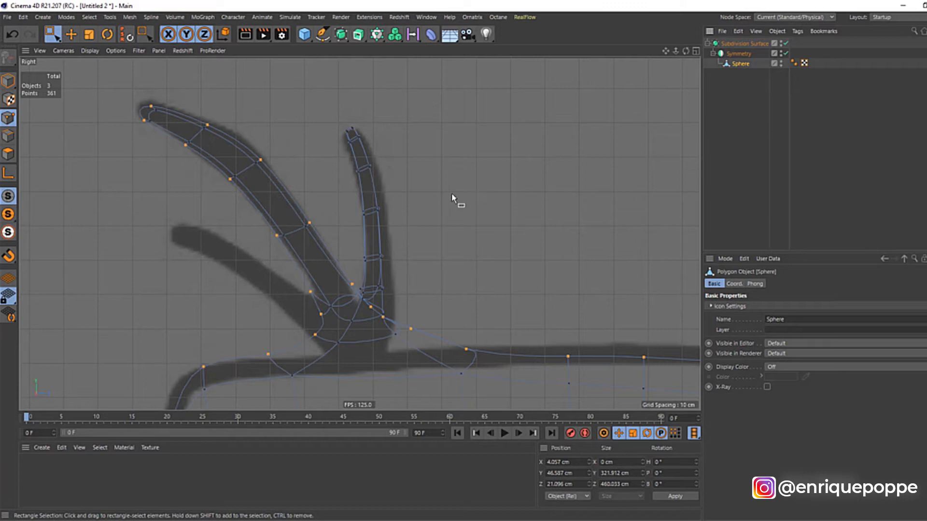
left_click_drag(416, 98, 348, 272)
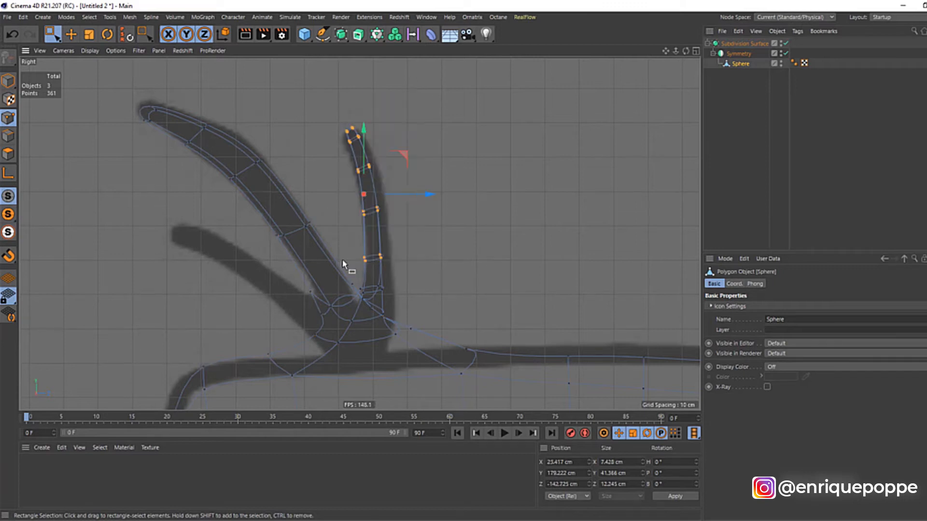
left_click_drag(405, 195, 316, 194)
key("r")
key("e")
key("r")
Check the mirrored tuft in perspective, then rotate the Sphere's selected side strand points outward from the middle strand.
key("F1")
left_click(723, 130)
left_click_drag(685, 51, 780, 65)
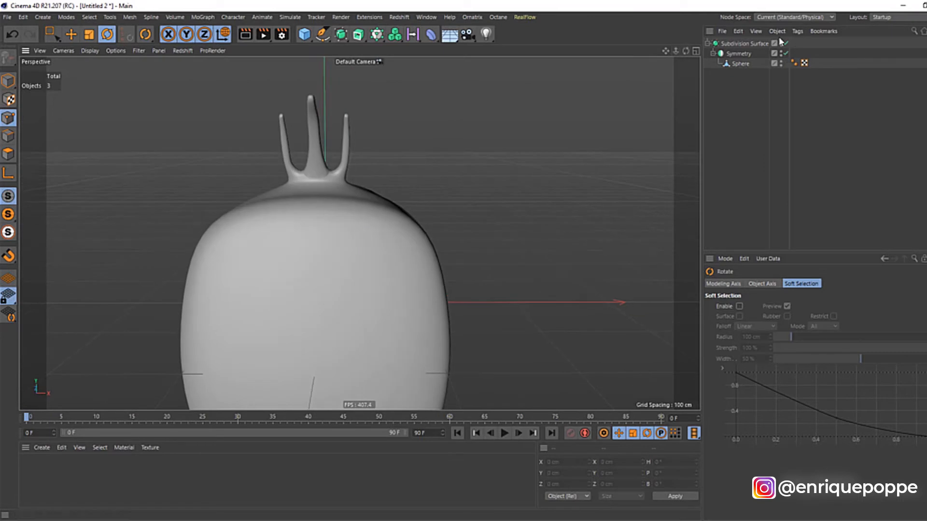
scroll(517, 87, "up", 3)
left_click(740, 63)
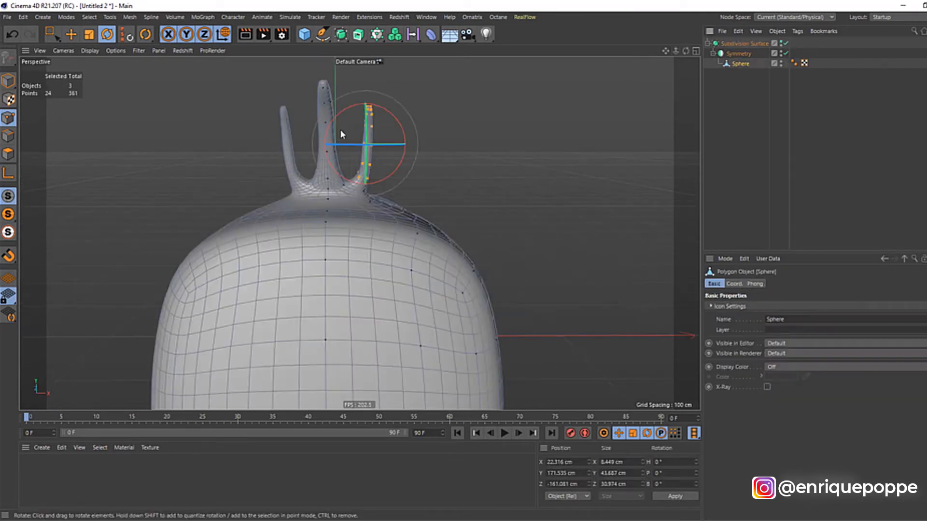
scroll(340, 131, "up", 2)
key("r")
left_click_drag(402, 115, 440, 154)
key("e")
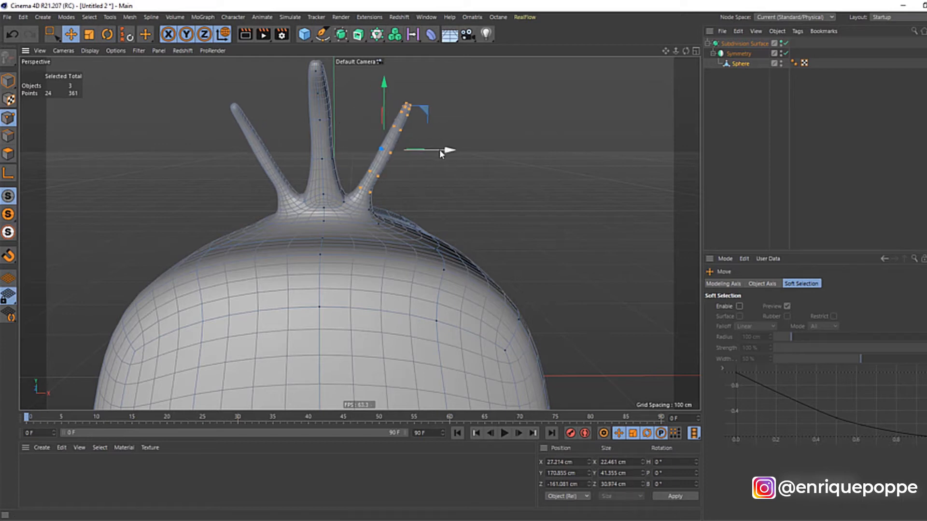
Clear the point selection and, in the side view, push the hair strands down toward the head using the Brush in Smear mode.
key("0")
left_click(558, 112)
key("F3")
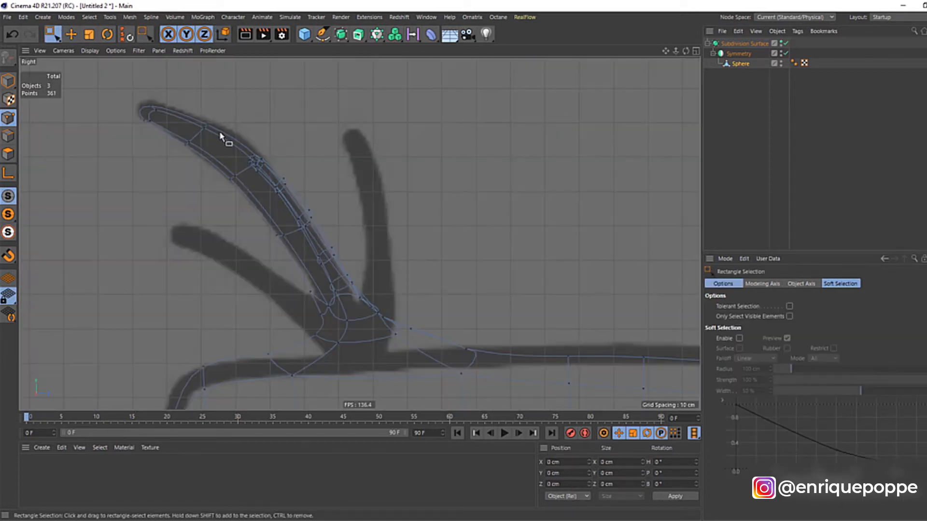
scroll(220, 136, "down", 2)
scroll(183, 119, "up", 1)
right_click(437, 151)
left_click(467, 282)
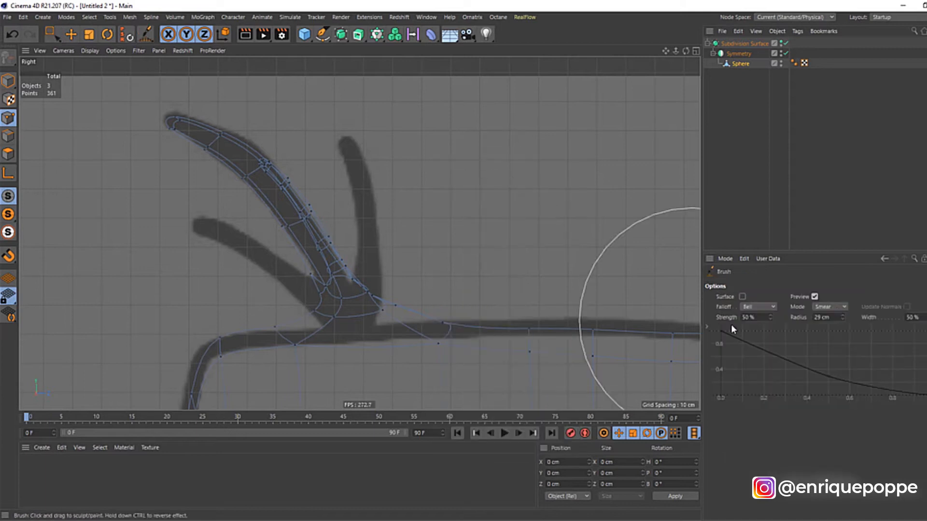
left_click_drag(187, 124, 273, 149)
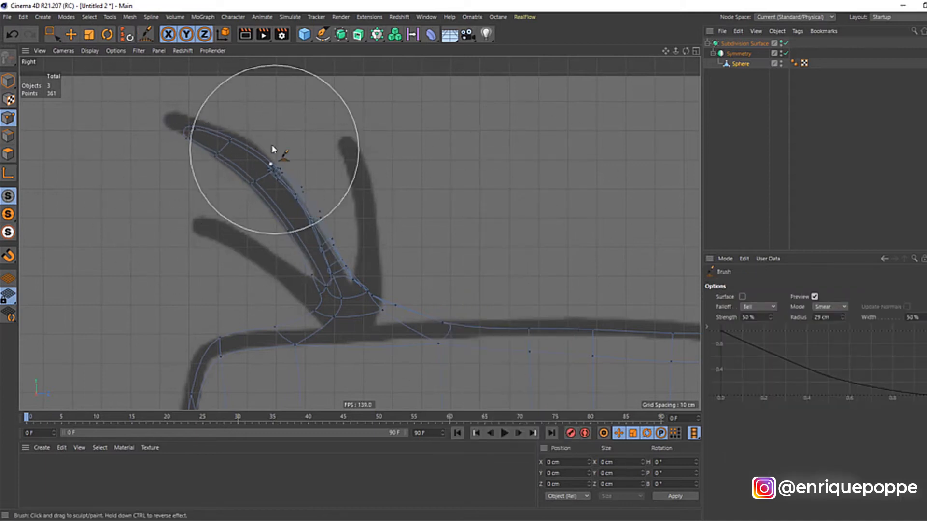
mouse_move(125, 111)
left_mouse_down()
mouse_move(309, 242)
mouse_move(337, 296)
mouse_move(328, 319)
left_mouse_up()
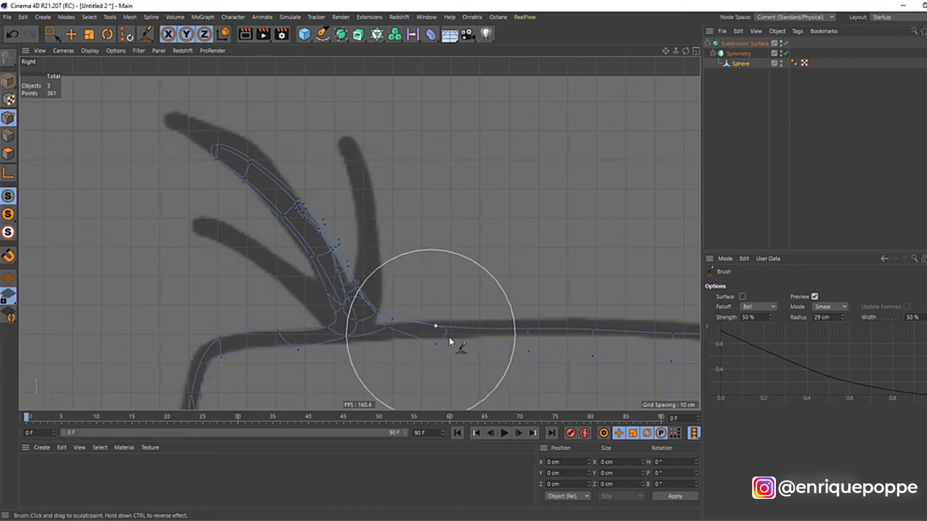
left_click_drag(552, 337, 548, 332)
left_click_drag(323, 225, 309, 237)
mouse_move(192, 133)
left_mouse_down()
mouse_move(225, 153)
mouse_move(225, 165)
left_mouse_up()
left_click_drag(271, 261, 314, 284)
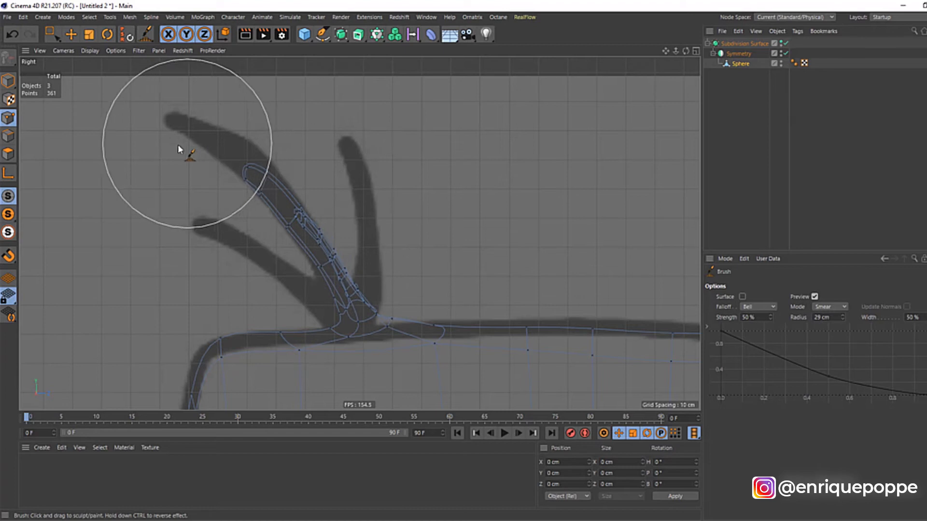
Check the smoothed tuft in the perspective view without a selection, and turn the Subdivision Surface off.
key("F4")
key("F1")
left_click(760, 126)
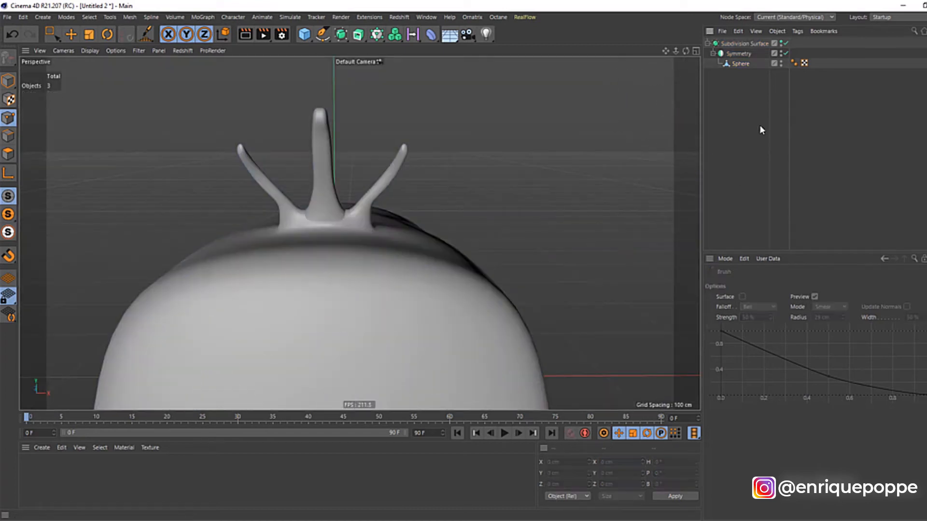
scroll(402, 150, "up", 2)
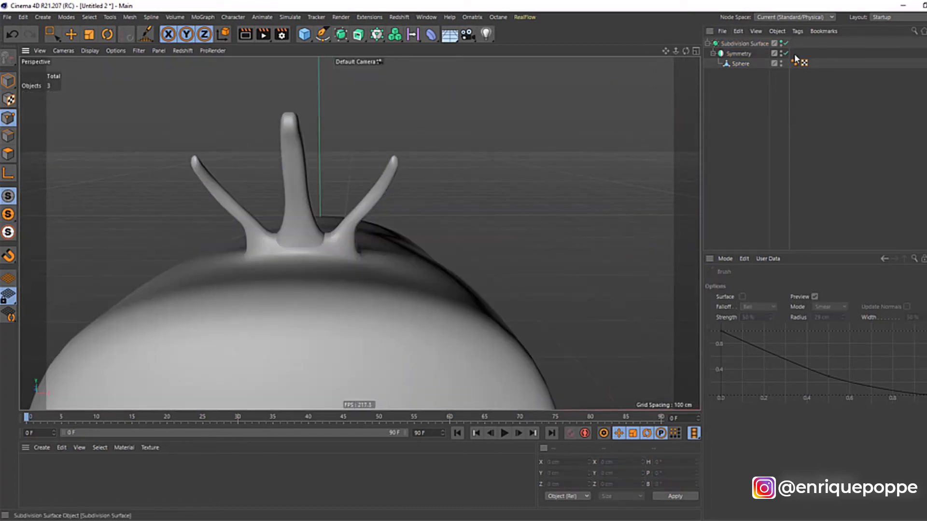
left_click(785, 43)
left_click(782, 41)
left_click(781, 41)
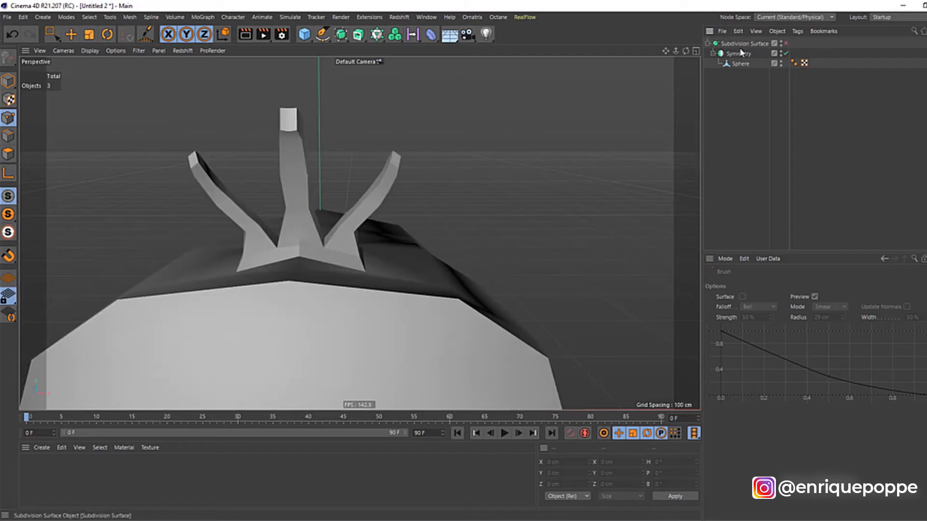
Set the Brush mode to Smooth and smooth the Sphere's points along the hair strands down to their base.
left_click(741, 63)
left_click_drag(685, 51, 664, 65)
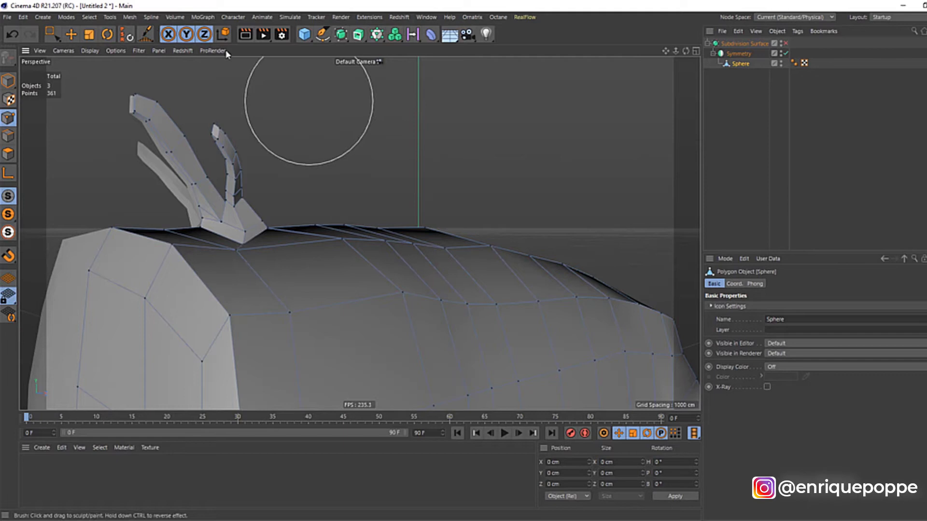
left_click(146, 33)
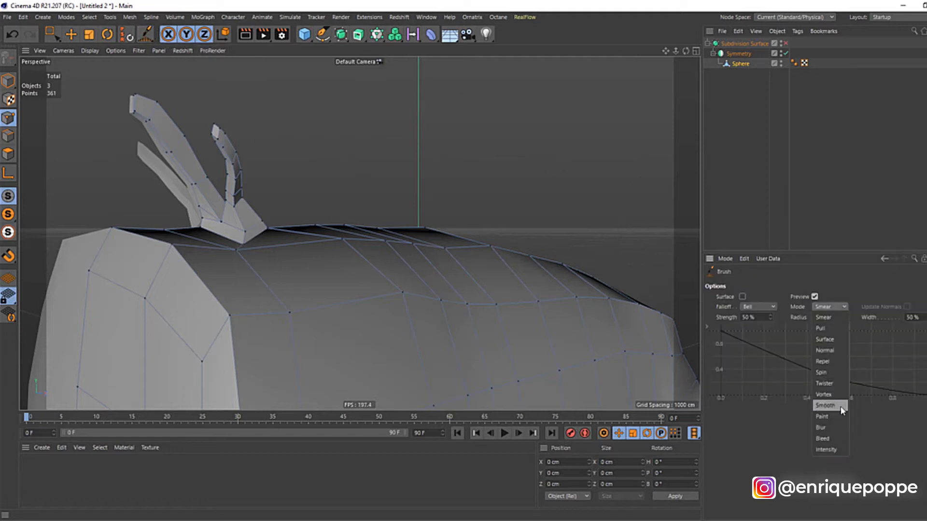
left_click(828, 404)
mouse_move(171, 183)
left_mouse_down()
mouse_move(139, 110)
mouse_move(237, 207)
mouse_move(244, 232)
mouse_move(271, 229)
mouse_move(199, 227)
left_mouse_up()
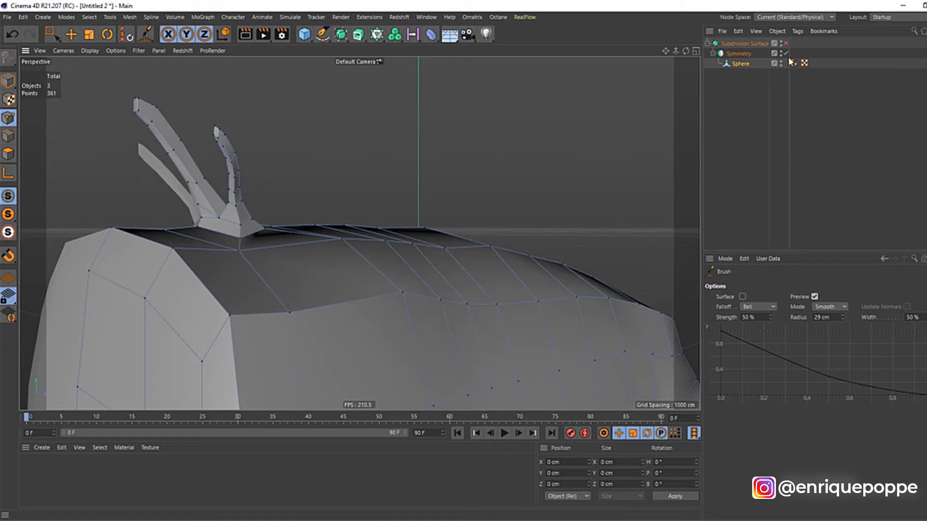
Turn the Subdivision Surface back on and examine the tuft from the side and front.
left_click(785, 43)
left_click(279, 146)
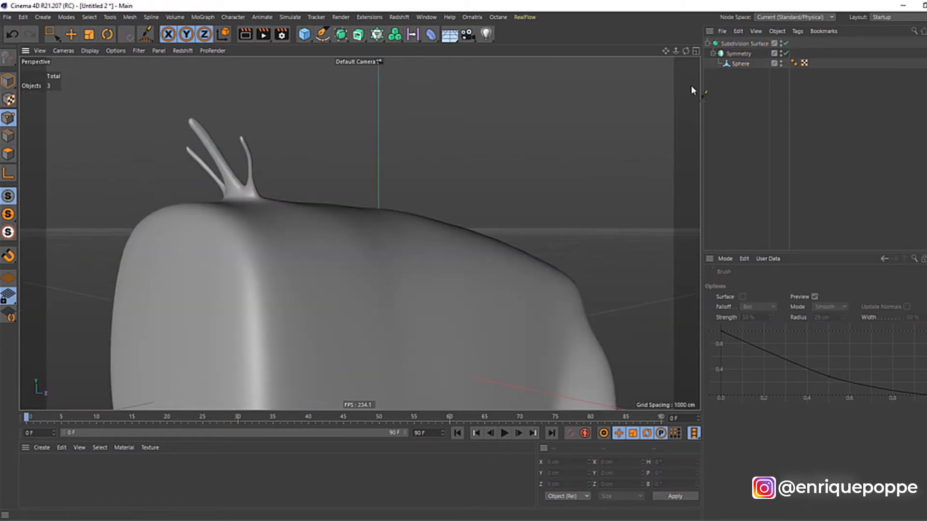
left_click_drag(688, 50, 360, 233)
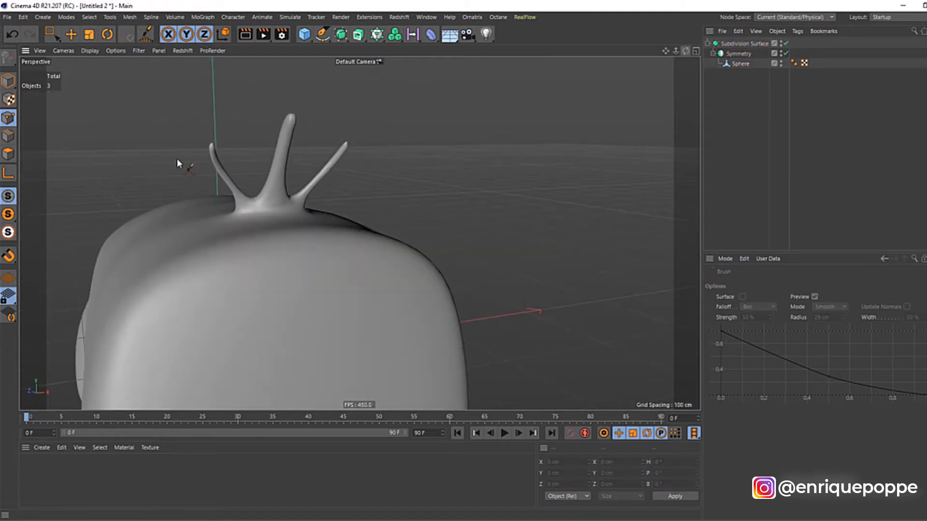
scroll(278, 176, "up", 5)
Loop-select the ring of Sphere points near the base of the side strand and scale it up to thicken the strand.
left_click(741, 63)
key("t")
left_click(42, 18)
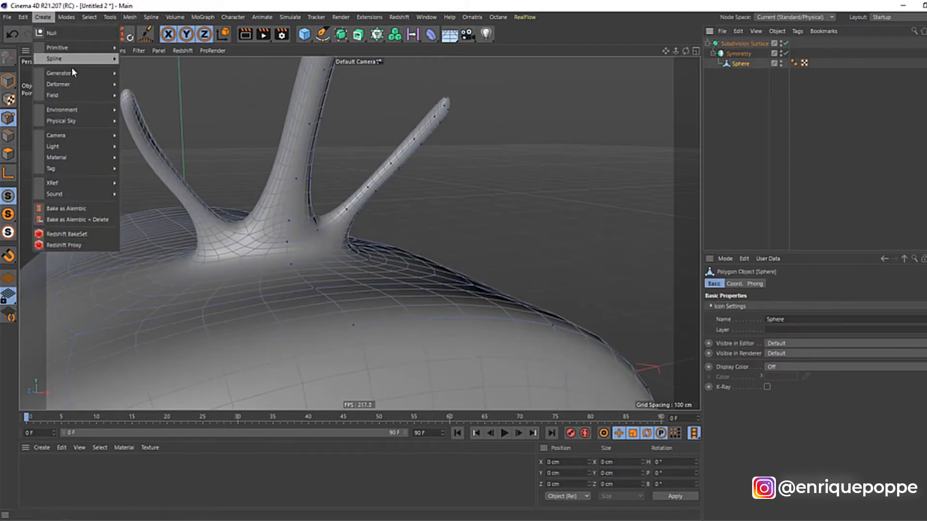
left_click(127, 17)
left_click(90, 18)
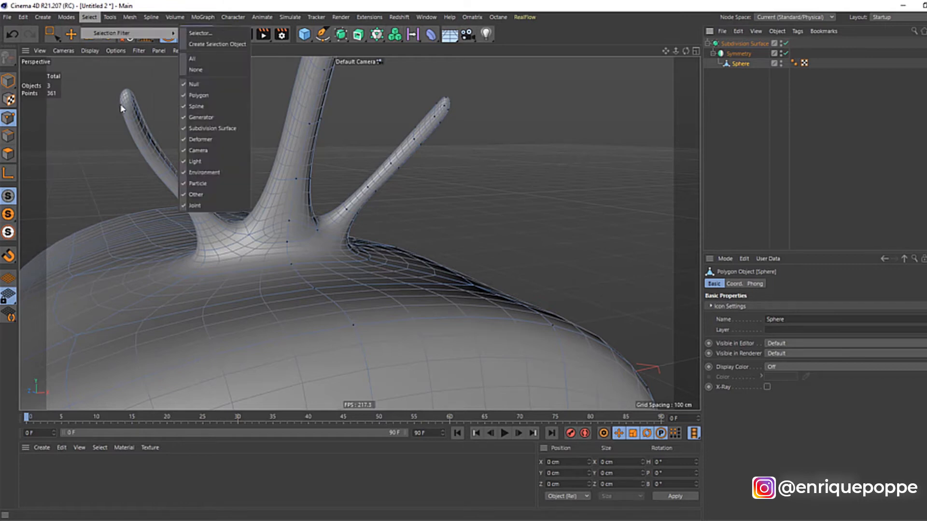
left_click(108, 58)
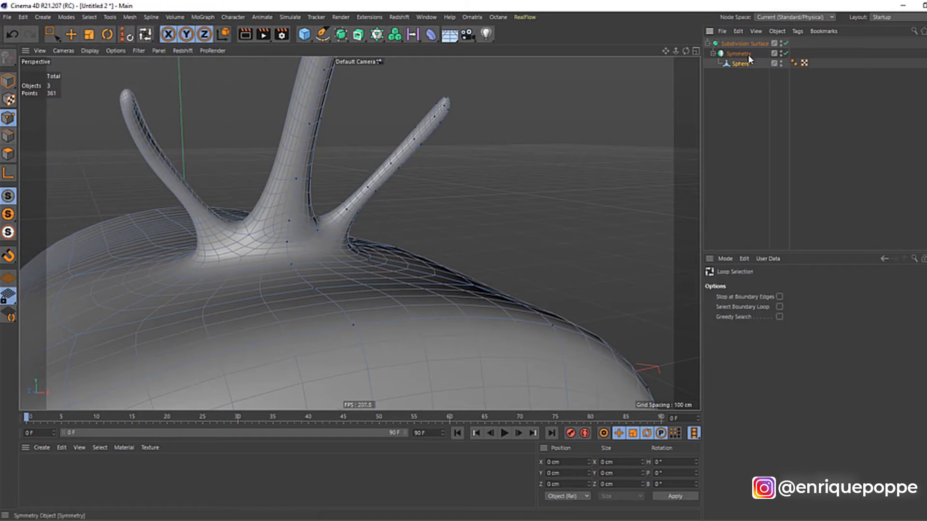
left_click(356, 216)
key("t")
left_click_drag(384, 212, 500, 227)
left_click_drag(592, 229, 591, 227)
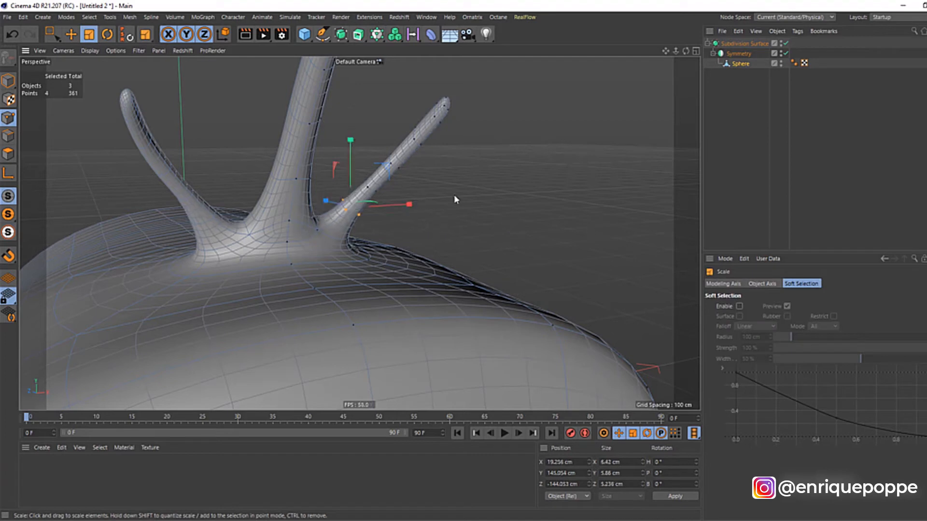
In edge mode, select the next two edge loops up the side strand one at a time and scale each to about 140%.
left_click(375, 189)
left_click(8, 141)
double_click(373, 187)
left_click_drag(514, 208, 579, 210)
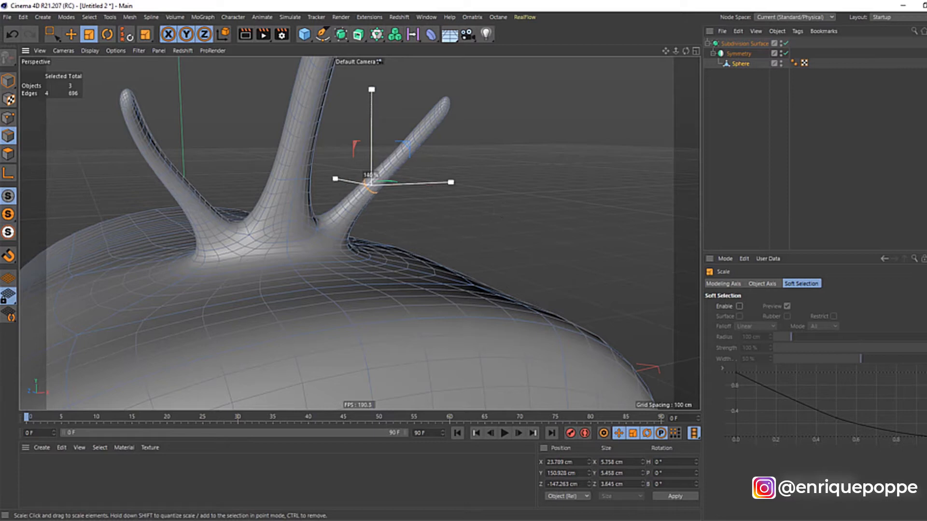
double_click(395, 172)
left_click_drag(428, 218, 602, 213)
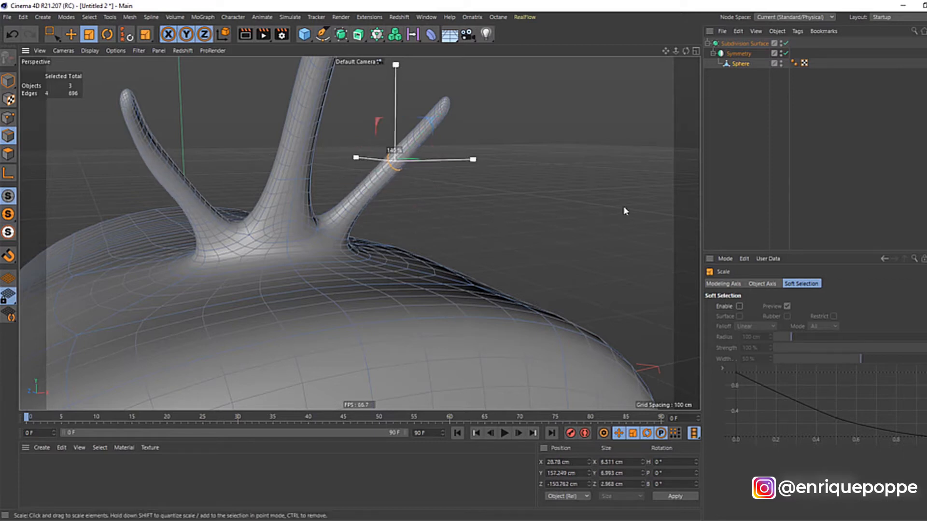
Scale up the edge loops at the middle and near the tip of the side hair strand.
left_click_drag(454, 218, 614, 208)
double_click(436, 121)
left_click_drag(451, 179, 599, 211)
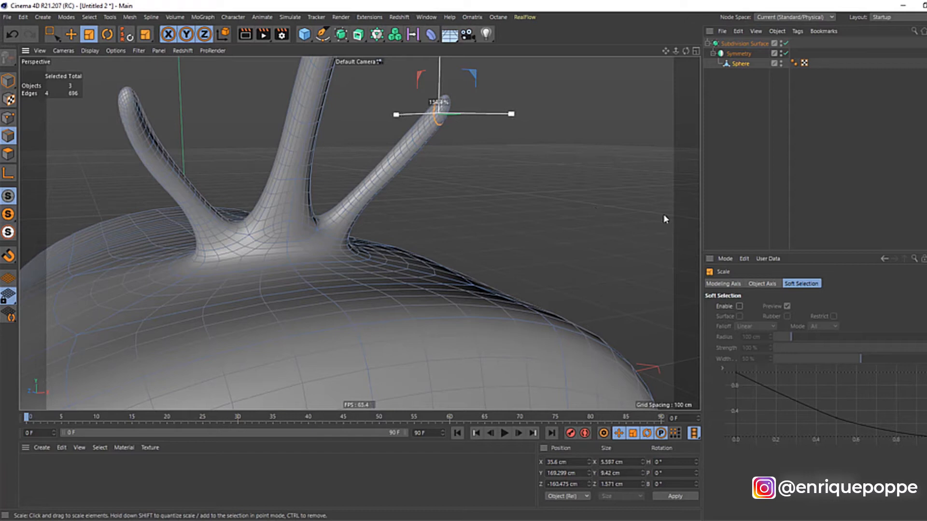
left_click_drag(689, 213, 688, 213)
left_click(725, 153)
right_click_drag(515, 185, 365, 194, "alt")
left_click_drag(685, 51, 506, 55)
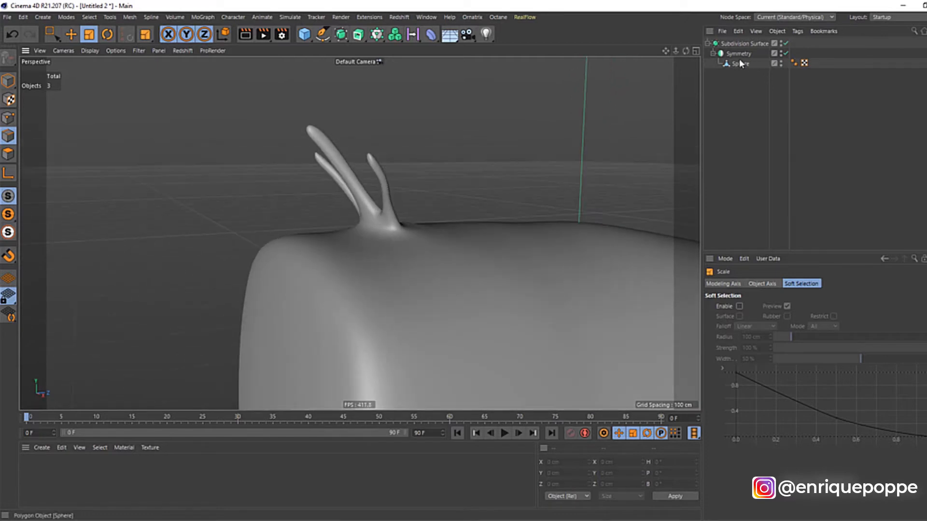
Scale and move the tip edge loop of the side hair strand in the Right view, and rotate it about -15.6°.
left_click(740, 63)
right_click_drag(323, 215, 363, 215, "alt")
left_click_drag(362, 215, 391, 207, "alt")
key("r")
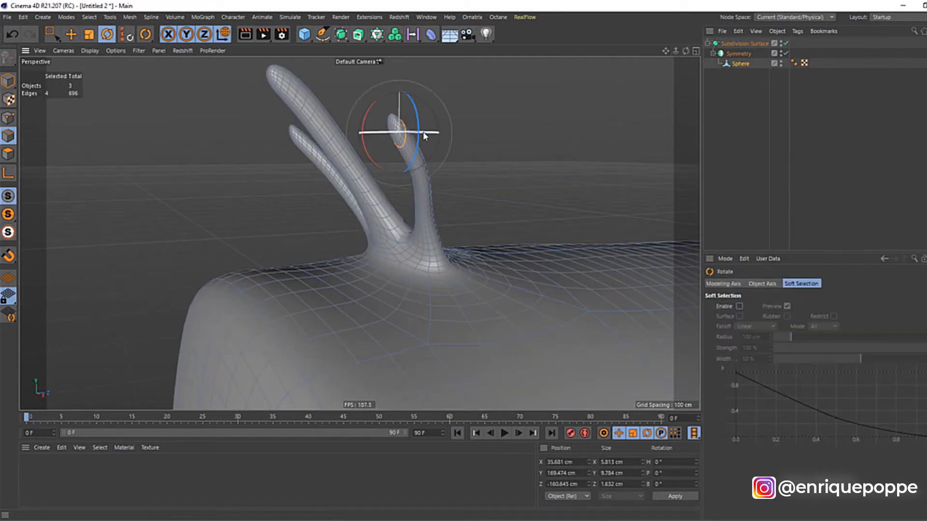
key("F4")
key("F3")
left_click_drag(347, 178, 366, 178)
key("t")
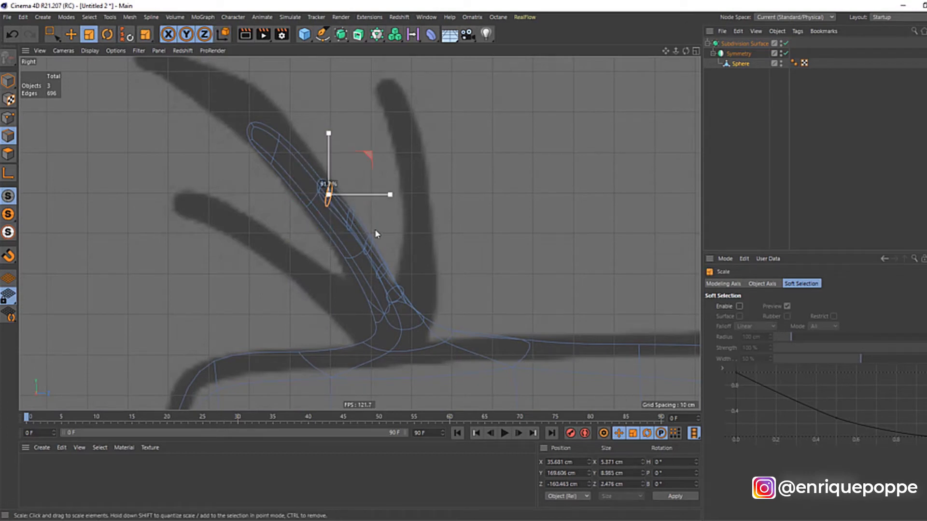
left_click_drag(377, 234, 375, 235)
key("e")
left_click_drag(387, 233, 395, 239)
key("r")
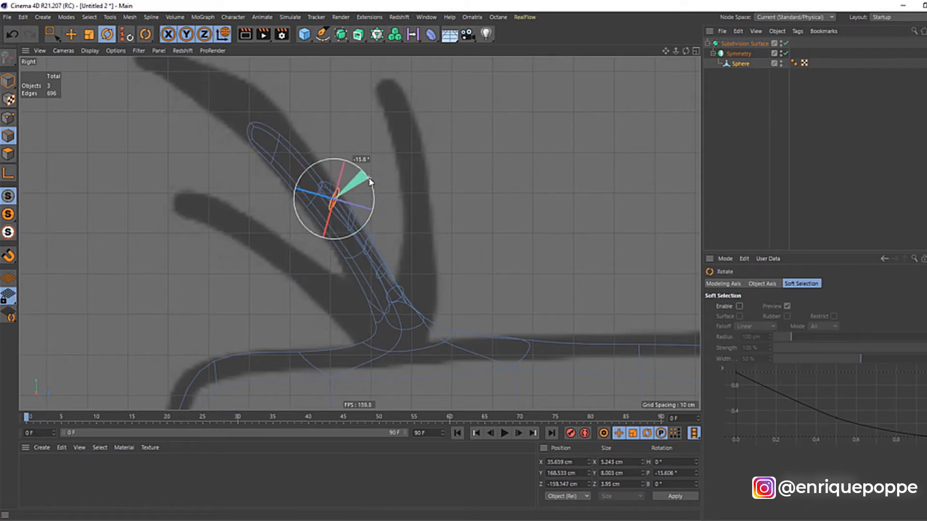
Select the polygons of the side hair strand and scale them.
left_click(8, 153)
key("t")
left_click_drag(422, 212, 481, 255)
left_click_drag(360, 200, 371, 201)
Reshape the side hair strand in the Right view with the Brush in Smear mode at a 22 cm radius.
left_click(143, 35)
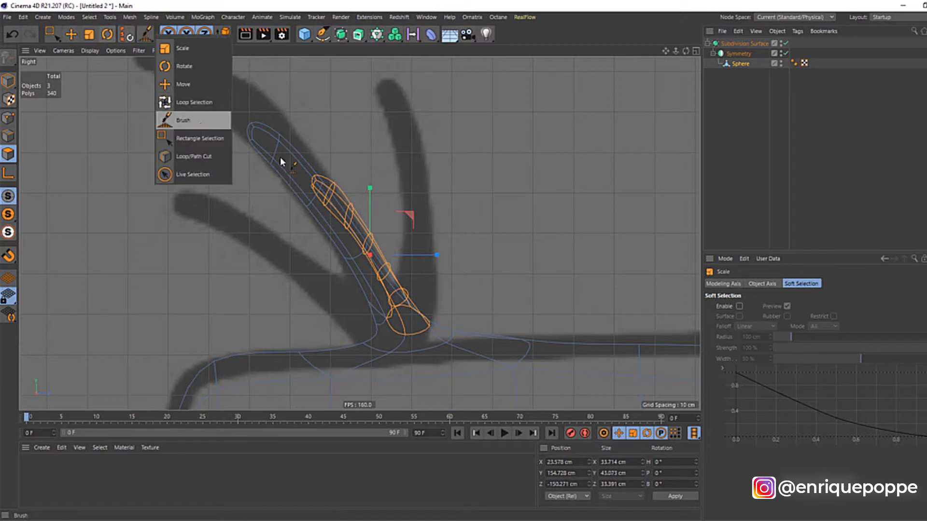
left_click_drag(365, 286, 338, 299)
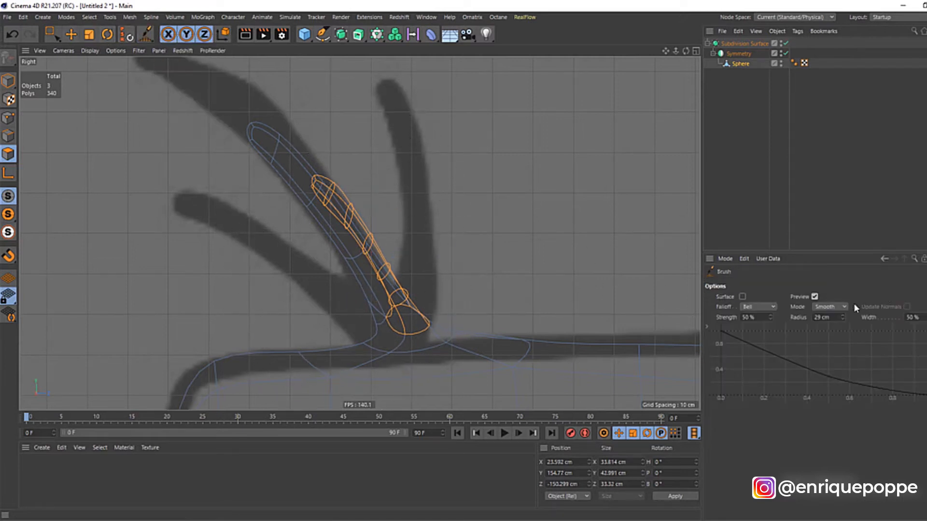
left_click_drag(360, 299, 306, 309)
mouse_move(361, 274)
left_mouse_down()
mouse_move(338, 263)
mouse_move(324, 234)
left_mouse_up()
mouse_move(295, 197)
left_mouse_down()
mouse_move(286, 209)
mouse_move(392, 157)
mouse_move(349, 165)
mouse_move(284, 211)
mouse_move(385, 312)
mouse_move(387, 266)
mouse_move(418, 275)
mouse_move(367, 283)
mouse_move(337, 199)
mouse_move(341, 239)
mouse_move(409, 271)
mouse_move(439, 320)
mouse_move(340, 228)
mouse_move(309, 254)
left_mouse_up()
Push the side hair strand into a shorter, thicker shape in the Front view with the Brush in Smear mode.
key("F4")
left_click_drag(666, 51, 569, 222)
scroll(546, 186, "up", 5)
scroll(279, 359, "up", 3)
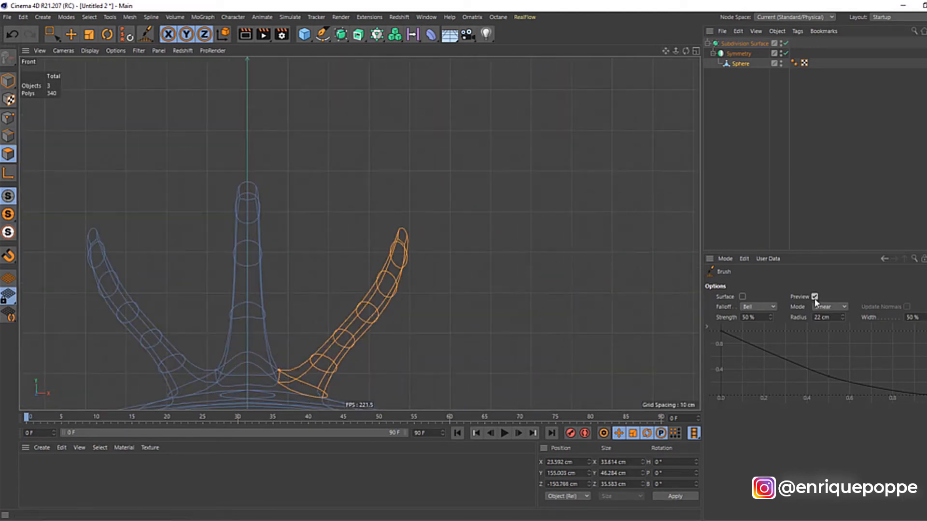
mouse_move(453, 329)
left_mouse_down()
mouse_move(337, 288)
mouse_move(425, 286)
mouse_move(420, 241)
left_mouse_up()
mouse_move(405, 175)
left_mouse_down()
mouse_move(456, 200)
mouse_move(425, 296)
mouse_move(443, 216)
mouse_move(416, 238)
mouse_move(290, 283)
mouse_move(362, 331)
mouse_move(360, 304)
mouse_move(473, 226)
mouse_move(404, 309)
mouse_move(399, 263)
mouse_move(447, 275)
mouse_move(398, 245)
mouse_move(276, 265)
mouse_move(364, 420)
mouse_move(382, 374)
left_mouse_up()
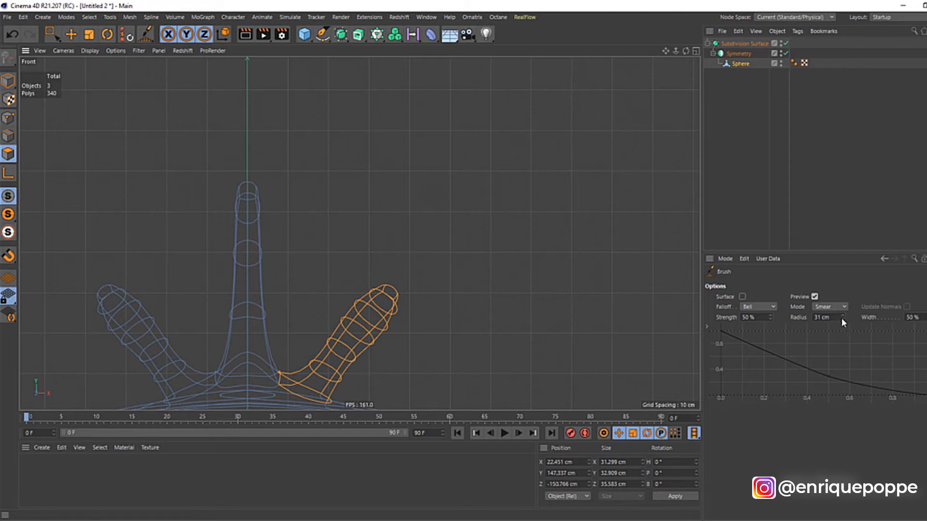
left_click_drag(668, 53, 684, 1)
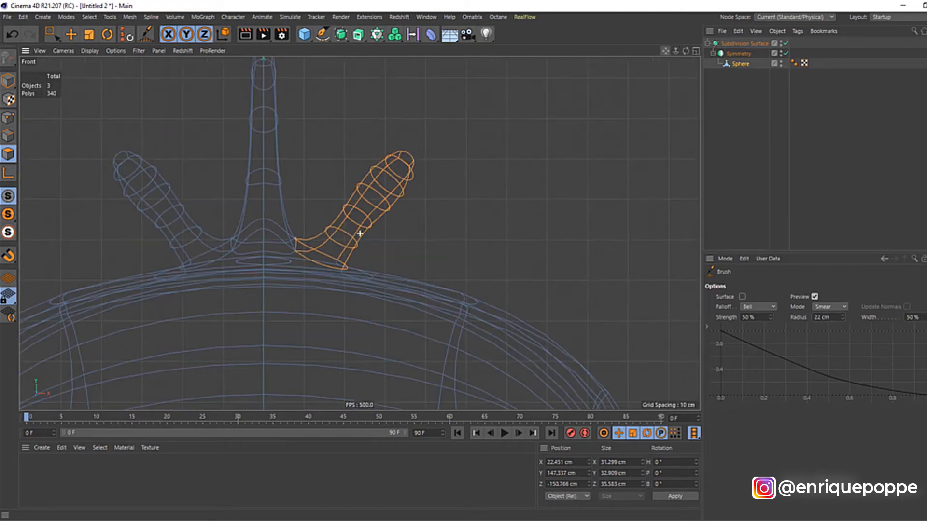
mouse_move(352, 267)
left_mouse_down()
mouse_move(392, 247)
mouse_move(360, 221)
mouse_move(341, 223)
mouse_move(403, 226)
mouse_move(439, 193)
mouse_move(433, 174)
mouse_move(346, 149)
mouse_move(464, 117)
mouse_move(438, 109)
mouse_move(664, 25)
mouse_move(770, 142)
left_mouse_up()
key("space")
left_click_drag(302, 103, 410, 318)
key("t")
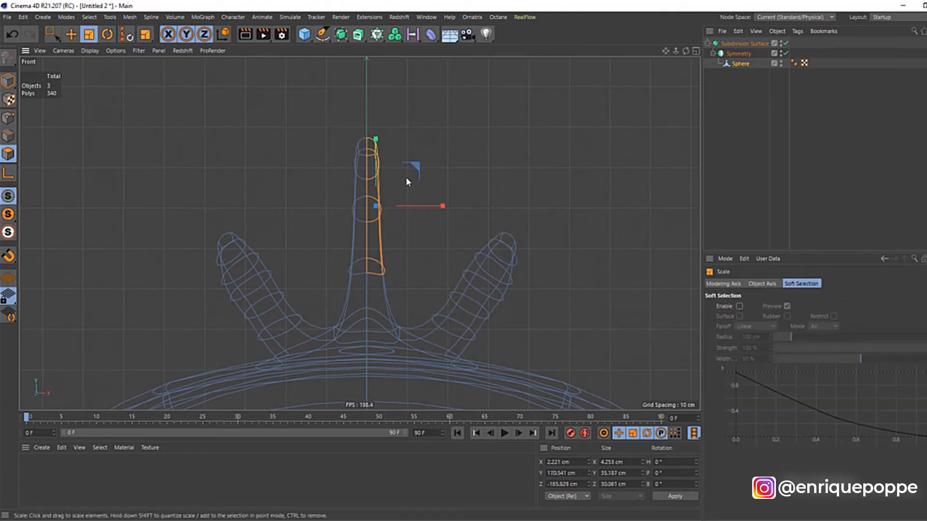
key("space")
Select the points of the middle hair strand in the Front view and scale them up to thicken it.
left_click(5, 122)
left_click_drag(399, 129, 375, 299)
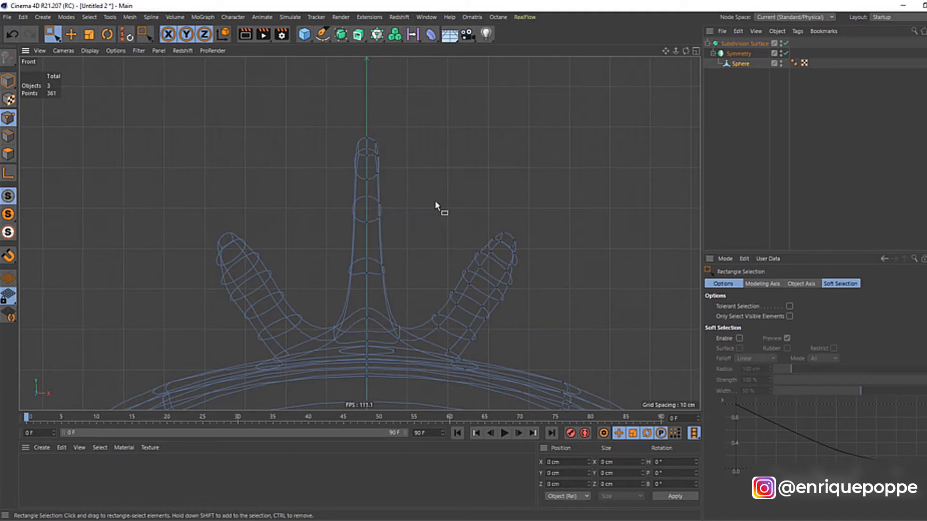
key("t")
key("0")
left_click_drag(310, 113, 431, 291)
left_click_drag(380, 172, 390, 216)
Examine the shape of the hair strands on the head in the Perspective view.
key("F3")
left_click(827, 192)
key("F1")
scroll(329, 189, "down", 3)
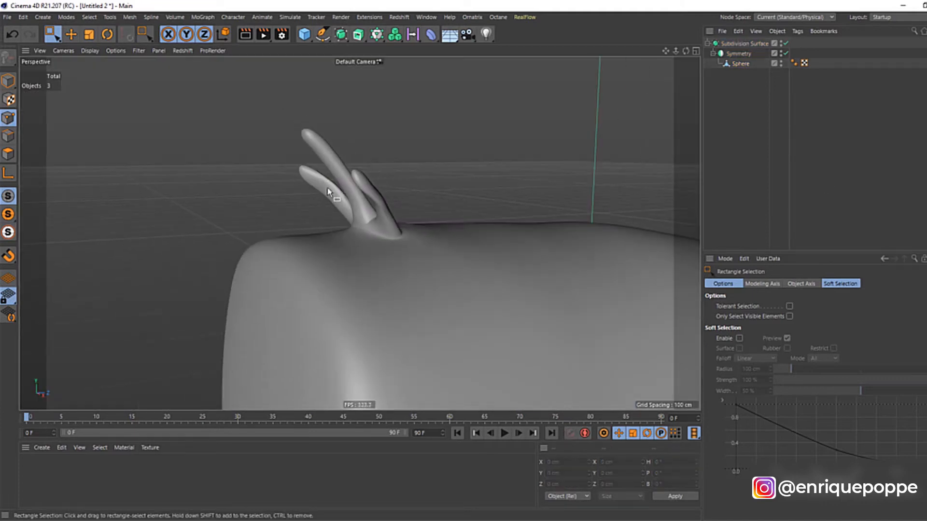
scroll(331, 192, "up", 4)
left_click_drag(333, 192, 398, 189, "alt")
left_click(741, 63)
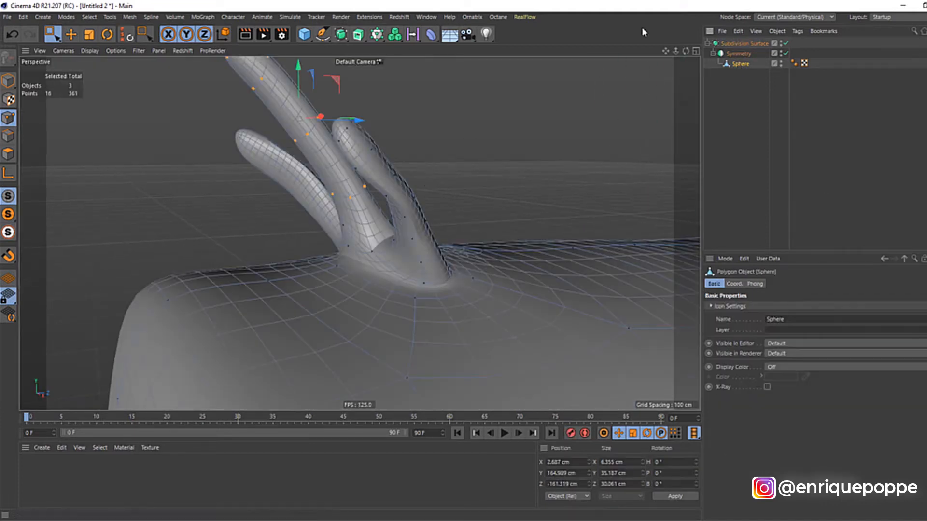
Select the side hair strand's polygons in the Front view and show them in the Right view.
key("F4")
key("F3")
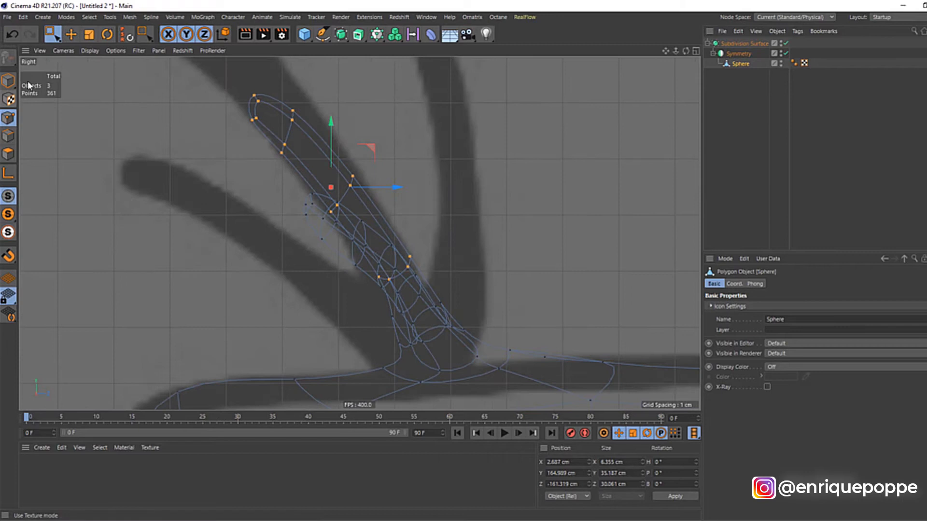
left_click_drag(146, 36, 180, 86)
left_click(8, 155)
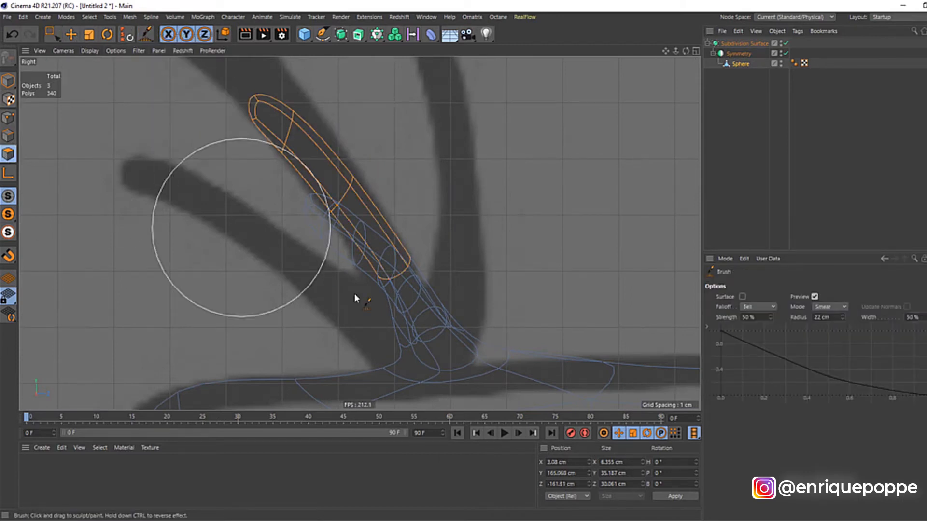
key("F4")
key("0")
mouse_move(558, 192)
left_mouse_down()
mouse_move(408, 364)
mouse_move(425, 346)
left_mouse_up()
key("F3")
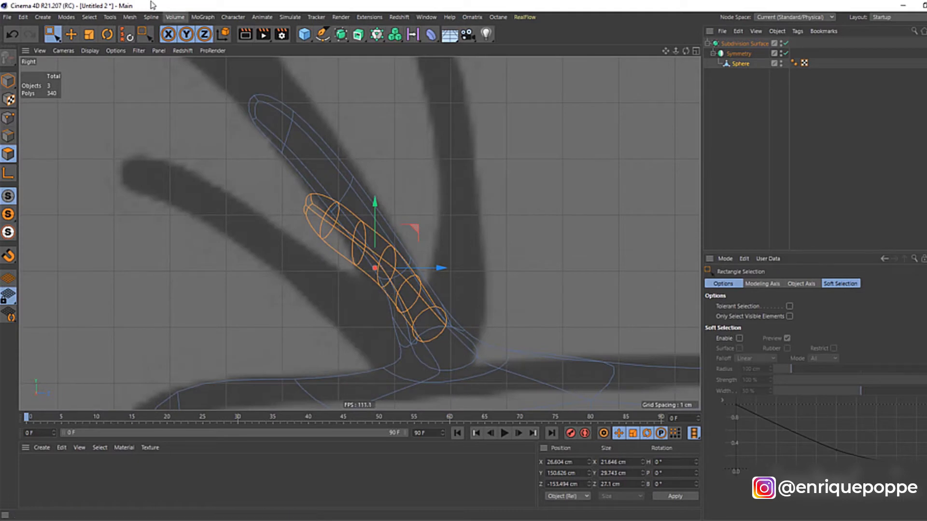
Adjust the side hair strand's curve in the Right view using the Brush in Smear mode at a 22 cm radius.
left_click_drag(143, 35, 180, 82)
left_click_drag(475, 307, 493, 285)
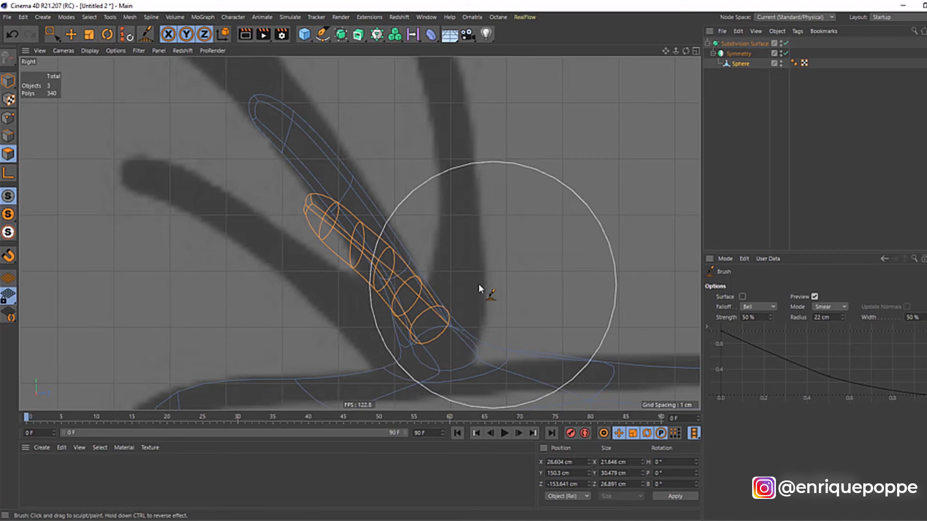
left_click_drag(355, 199, 350, 188)
left_click_drag(246, 182, 275, 189)
left_click_drag(393, 210, 412, 204)
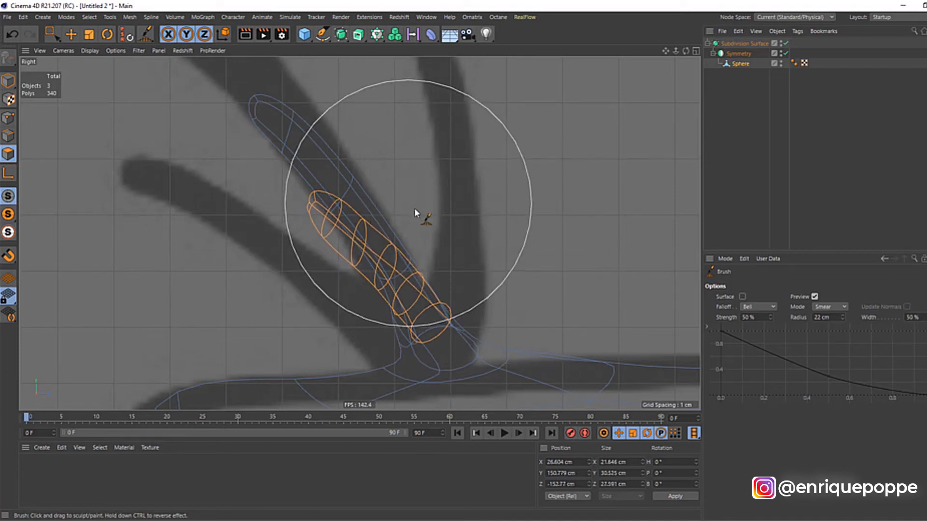
left_click_drag(380, 231, 372, 230)
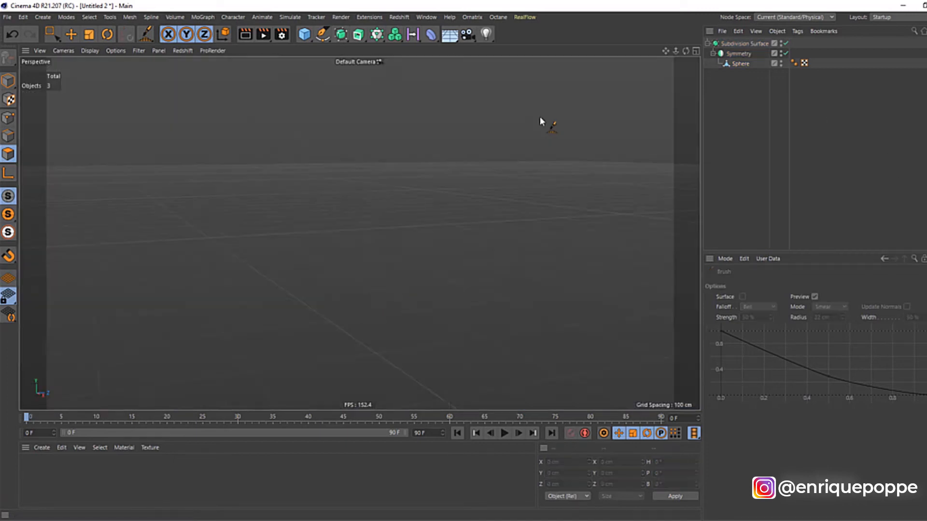
Make the Symmetry object editable, place its Sphere mesh directly under the Subdivision Surface and delete the leftover parent.
scroll(536, 121, "down", 3)
left_click(746, 62)
left_click(744, 55)
key("c")
left_click(712, 54)
left_click_drag(736, 63, 744, 56)
key("Delete")
scroll(548, 125, "down", 5)
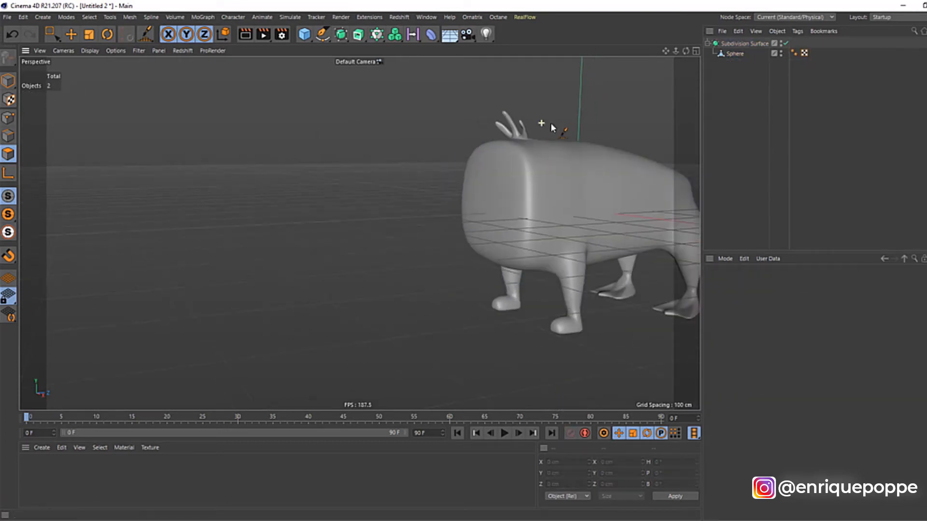
left_click_drag(667, 51, 567, 73)
scroll(563, 133, "up", 8)
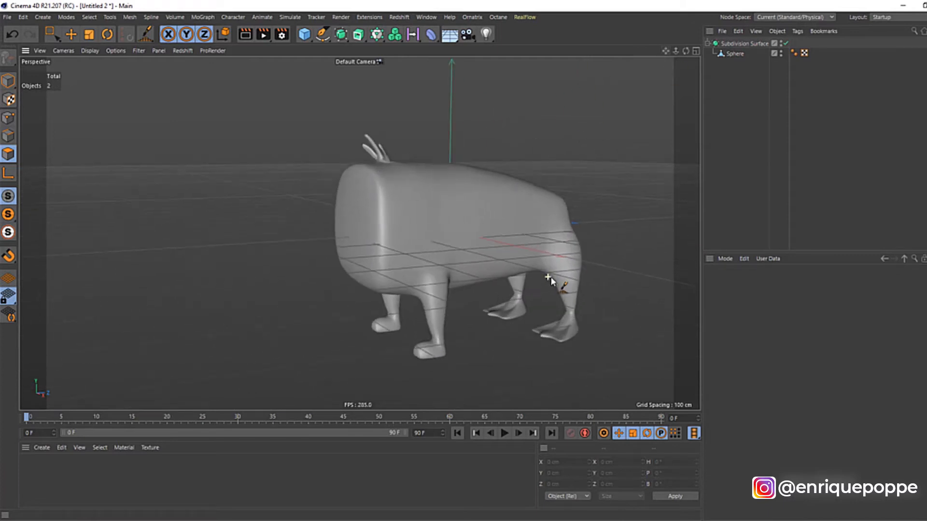
Add a Sphere primitive and move it to the base of the tail in the Right view.
key("F4")
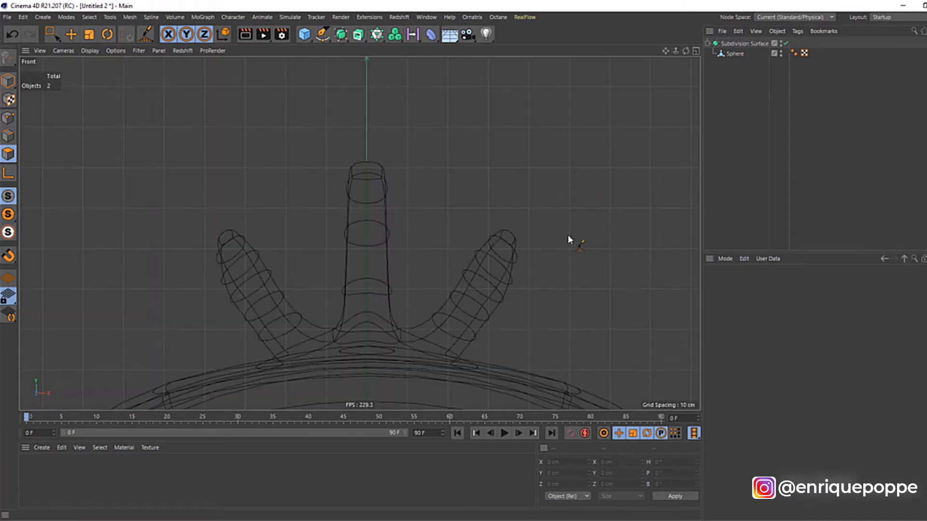
key("F3")
scroll(491, 250, "down", 12)
mouse_move(666, 51)
left_mouse_down()
mouse_move(483, 0)
mouse_move(378, 0)
left_mouse_up()
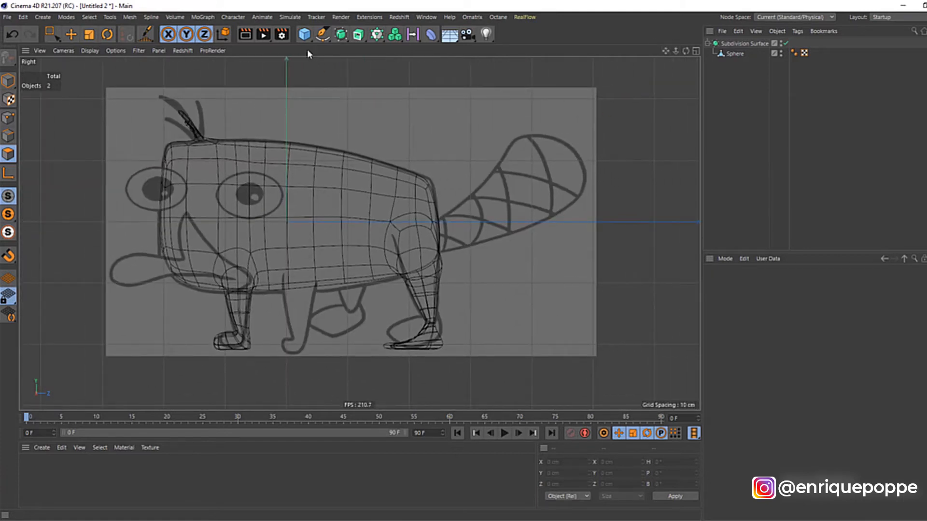
left_click(304, 34)
left_click(497, 70)
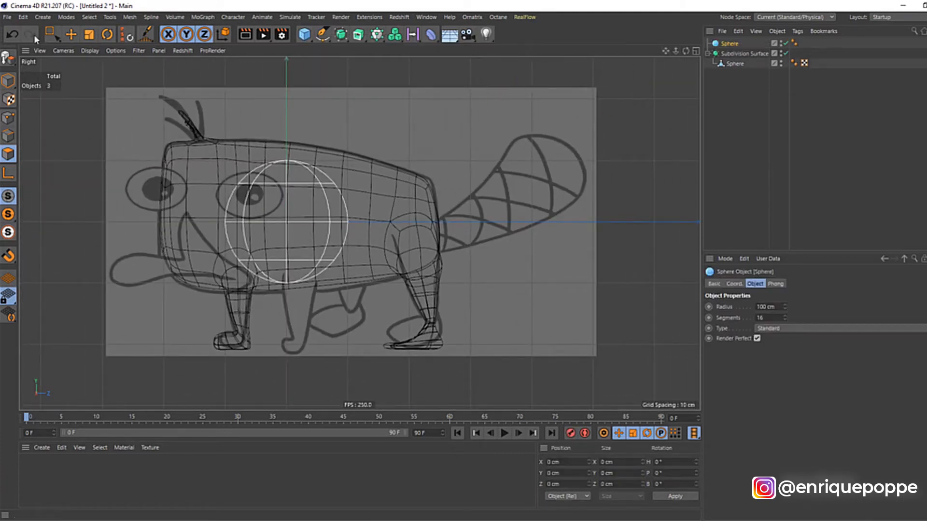
left_click(70, 35)
left_click_drag(311, 245, 498, 253)
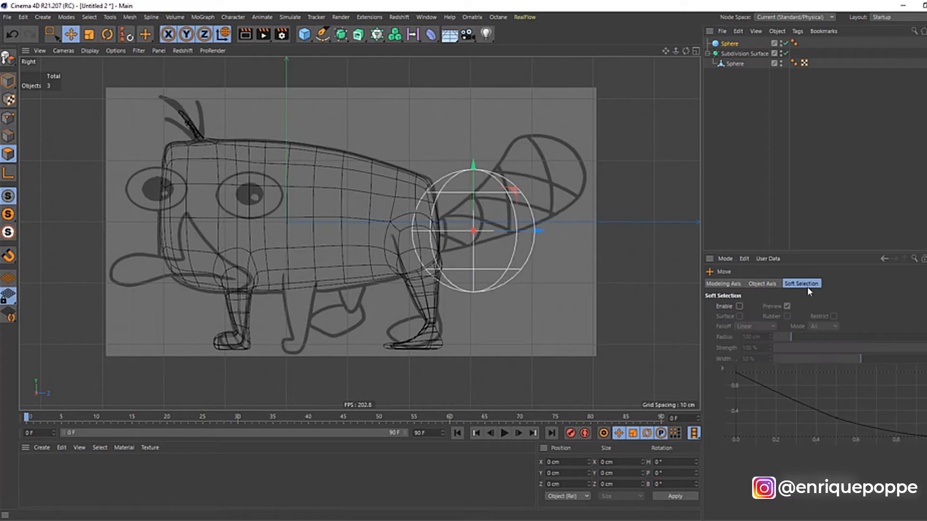
Set the tail sphere's type to Hexahedron with 12 segments and make it editable.
left_click(732, 44)
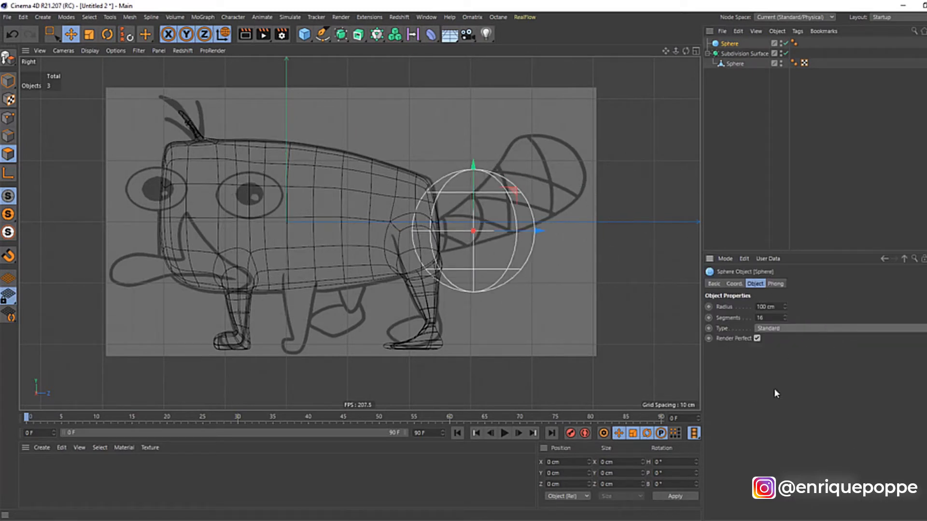
left_click(797, 329)
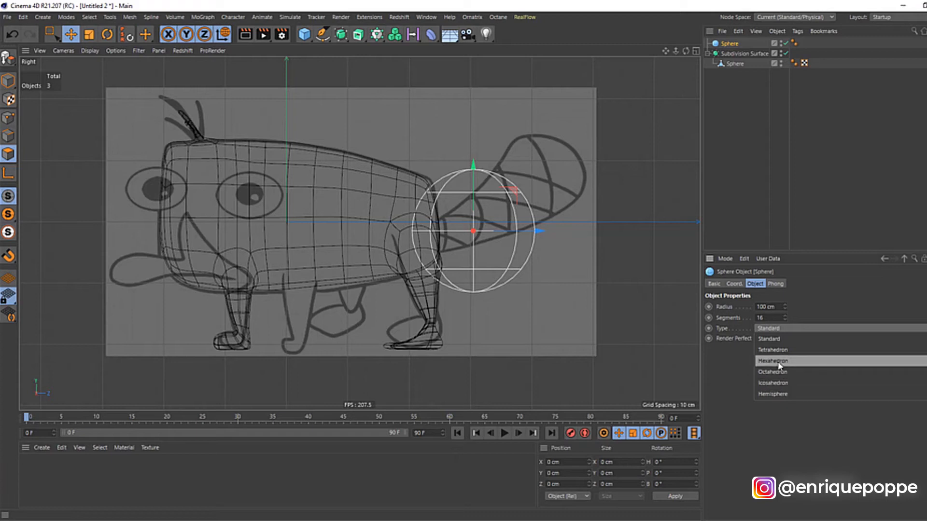
left_click(775, 361)
left_click_drag(763, 318, 651, 293)
type("12")
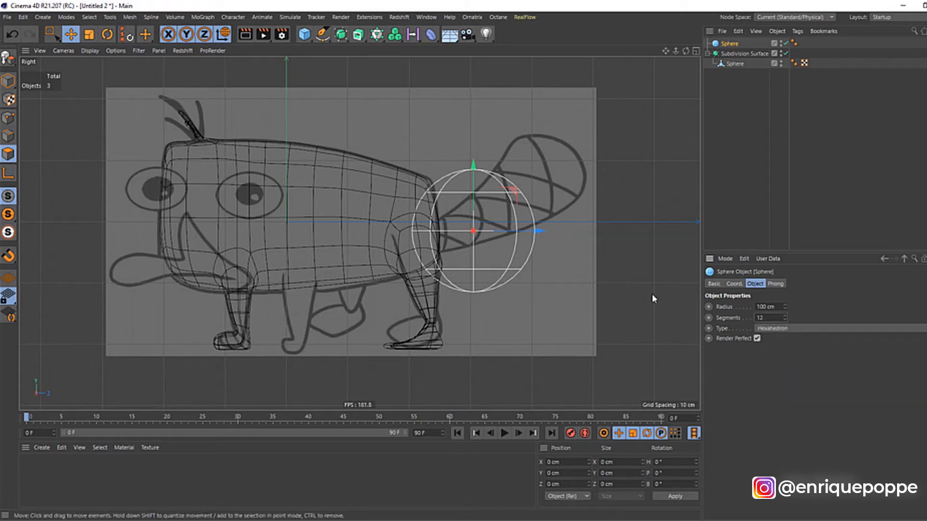
type("c")
Flatten the upper polygons of the tail sphere and lower them toward its center in the Right view.
scroll(482, 143, "up", 3)
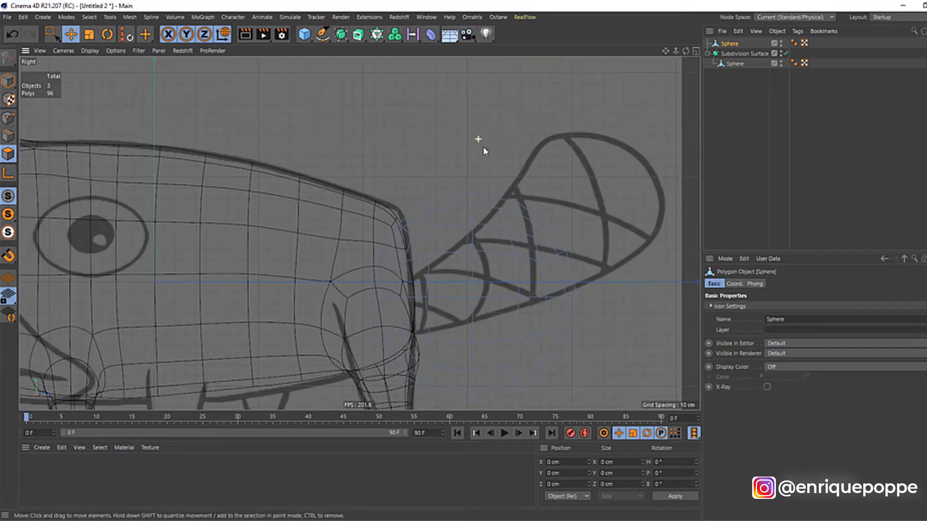
left_click(53, 35)
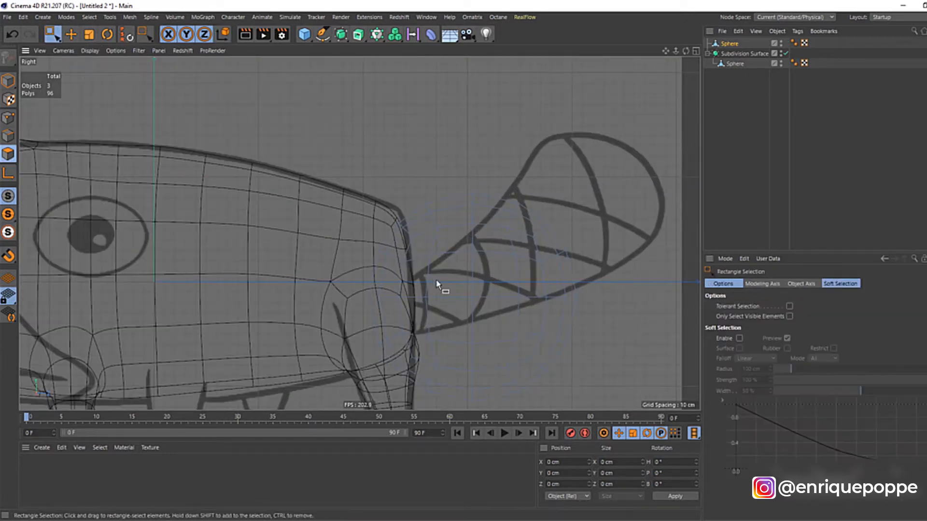
scroll(441, 286, "down", 2)
left_click_drag(584, 201, 349, 277)
key("t")
left_click_drag(468, 198, 468, 243)
key("e")
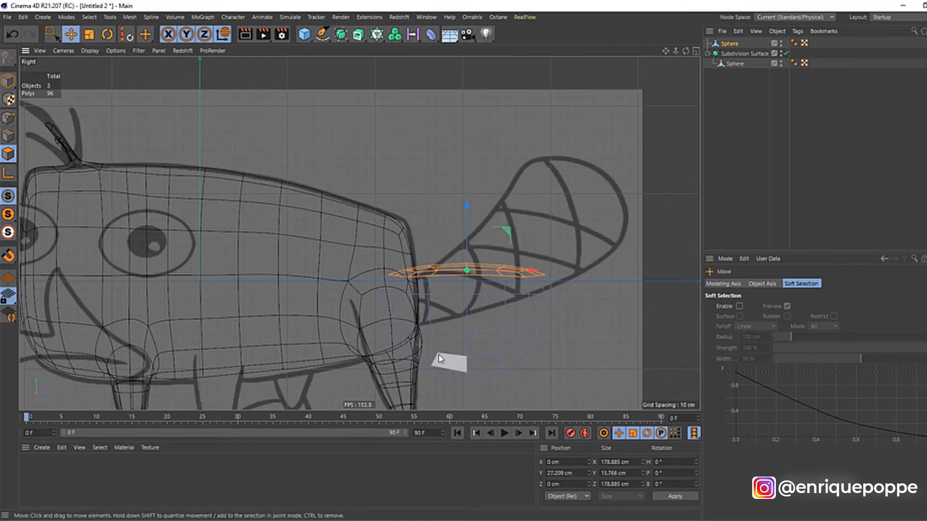
Flatten the lower polygons of the tail sphere and raise them about 33 cm.
key("0")
left_click_drag(372, 313, 580, 410)
key("t")
left_click_drag(471, 290, 475, 352)
key("e")
left_click_drag(470, 309, 469, 282)
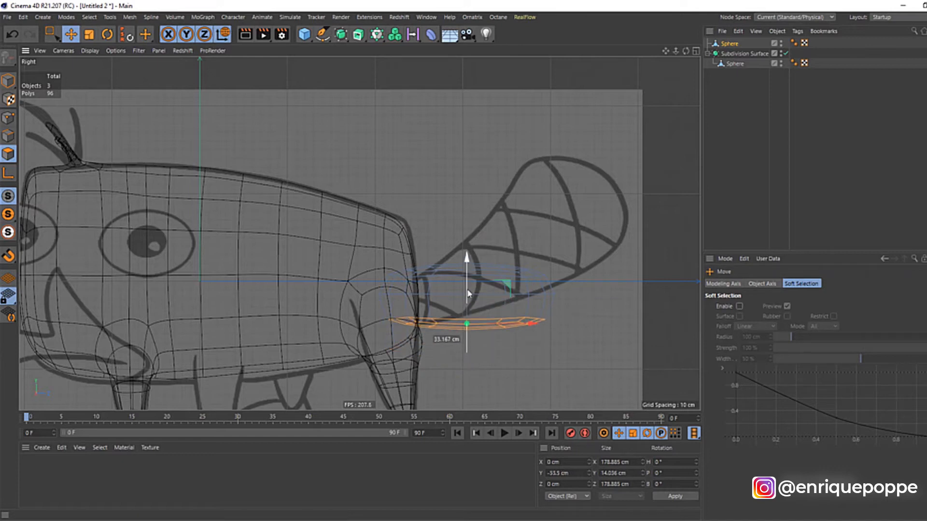
Select the rear polygons of the tail sphere, move them up to the drawn tail's far end and rotate them along its slope.
key("F2")
scroll(314, 132, "down", 2)
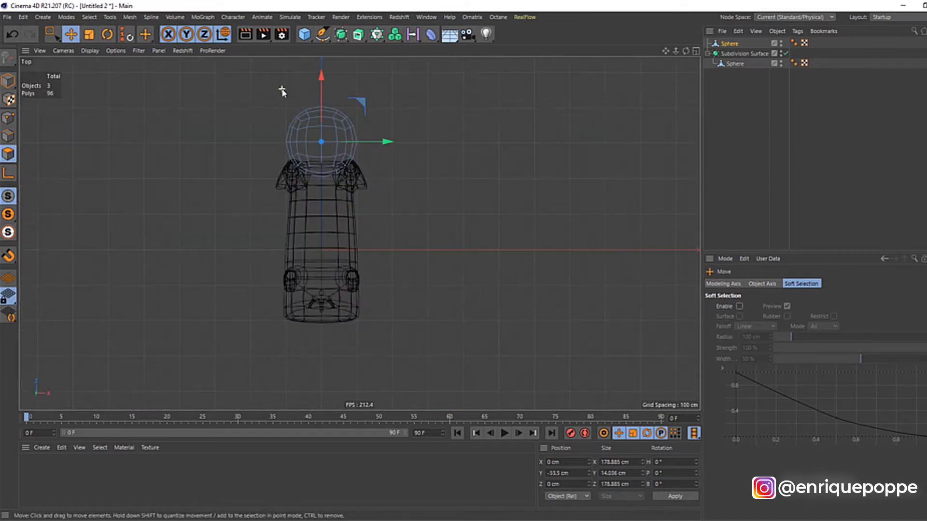
scroll(302, 95, "up", 2)
scroll(354, 124, "up", 1)
left_click_drag(263, 99, 199, 171)
key("ctrl+z")
key("0")
key("F3")
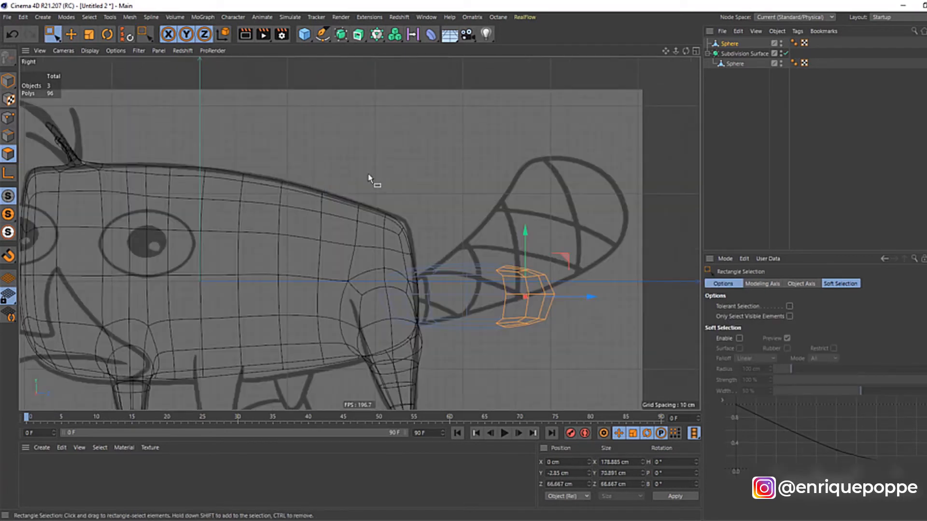
left_click_drag(578, 293, 645, 174)
key("r")
key("e")
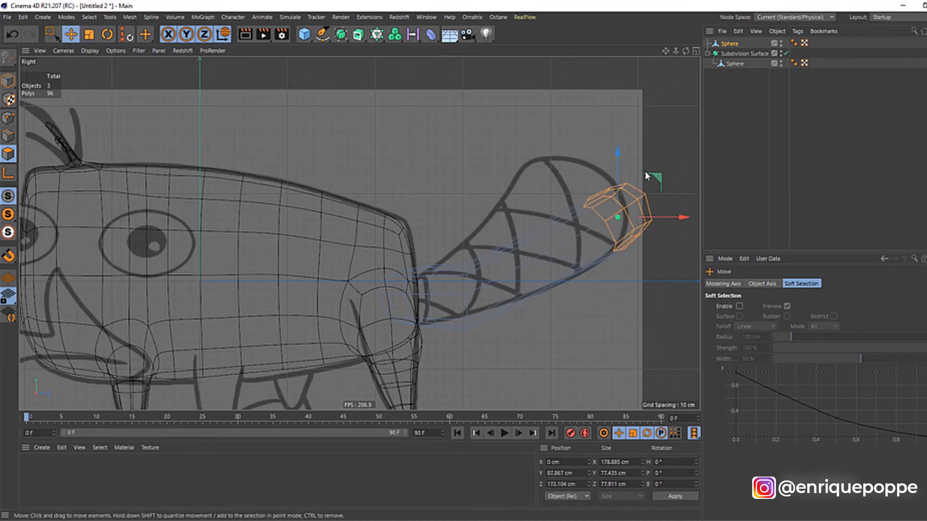
Adjust the width of the tail's end polygons in the Top view and move them further out from the body.
key("F2")
scroll(609, 172, "down", 2)
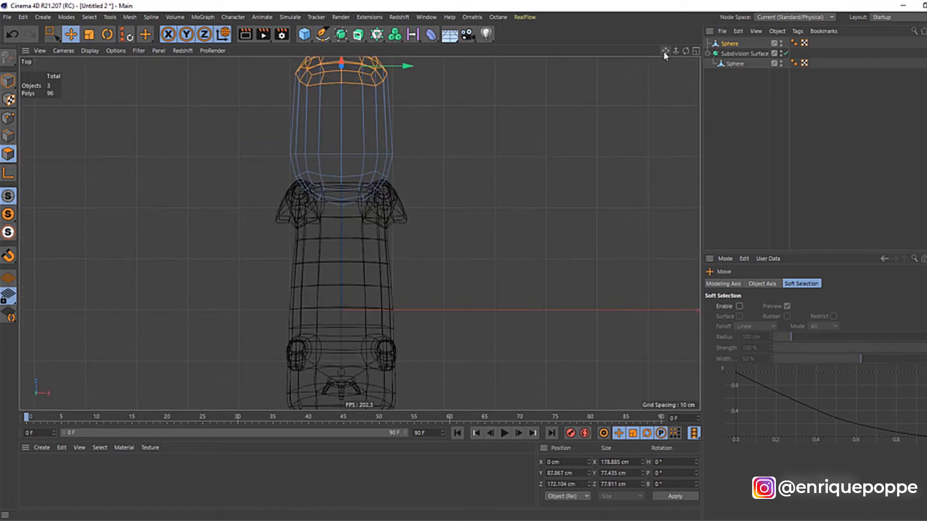
left_click_drag(665, 55, 711, 168)
key("t")
left_click_drag(431, 181, 444, 180)
mouse_move(387, 111)
left_mouse_down()
mouse_move(386, 95)
mouse_move(378, 103)
left_mouse_up()
key("e")
Reposition, rotate and scale the tail's middle ring of points in the Right view to follow the reference drawing.
key("F4")
key("F3")
key("space")
left_click_drag(500, 227, 444, 348)
left_click_drag(492, 237, 453, 364)
key("e")
left_click_drag(530, 332, 589, 312)
key("r")
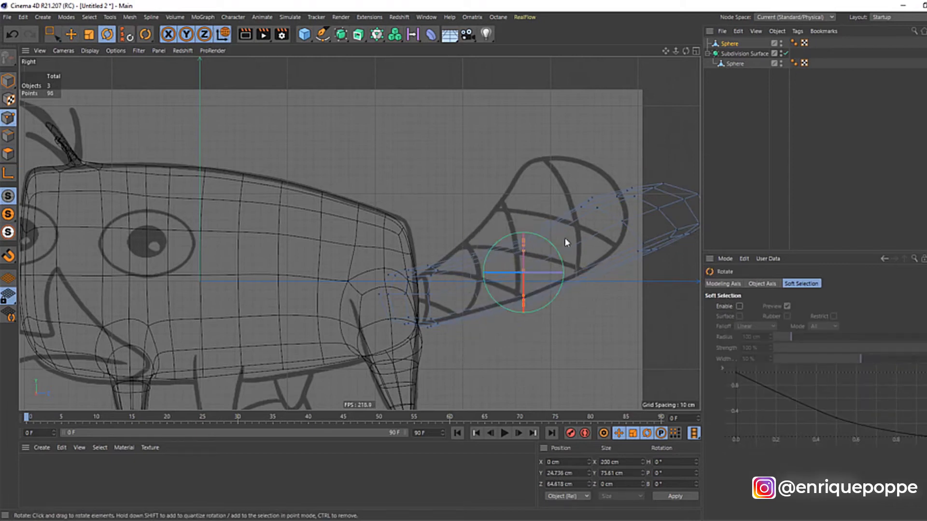
left_click_drag(541, 238, 503, 232)
key("t")
mouse_move(441, 238)
left_mouse_down()
mouse_move(418, 255)
mouse_move(451, 235)
left_mouse_up()
Narrow the points at the tail's base to about 127 cm in width in the Top view.
key("F2")
left_click_drag(458, 271, 227, 333)
left_click_drag(451, 302, 433, 305)
Rotate and lower the tail's base points in the Right view to fit the drawn tail where it meets the body.
key("F3")
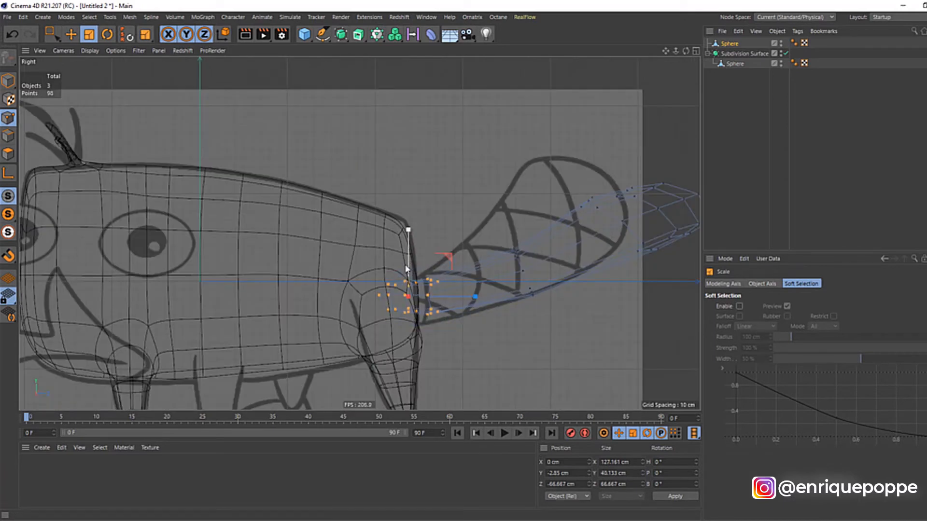
key("e")
key("r")
left_click_drag(414, 269, 419, 264)
key("e")
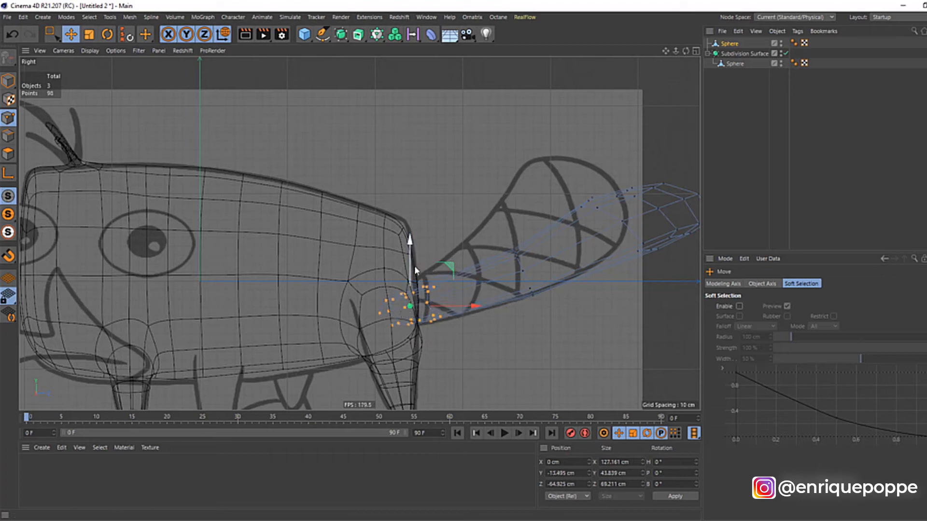
Add two loop cuts around the tail, one at about 50% of the outer section and one in the section near the body.
key("F1")
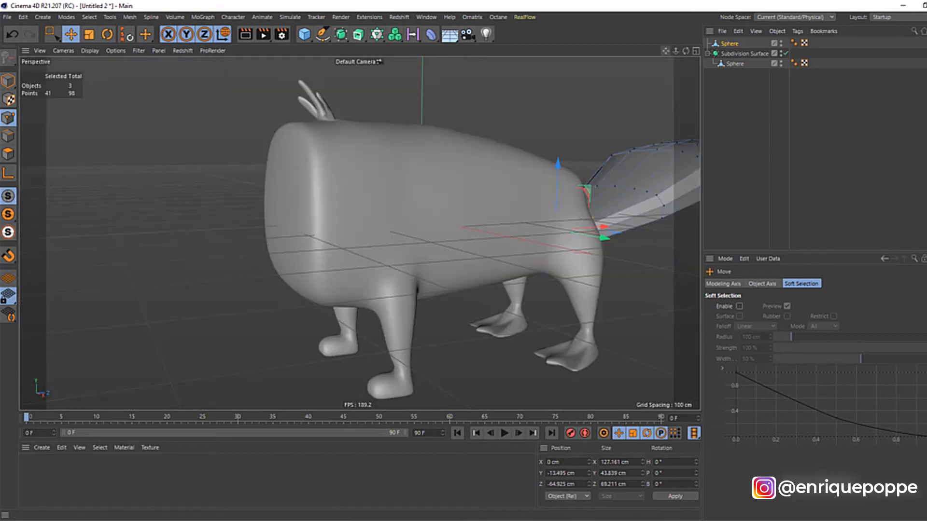
middle_click_drag(673, 151, 446, 181, "alt")
left_click_drag(582, 135, 589, 142)
key("ctrl+z")
key("space")
left_click(599, 126)
key("m")
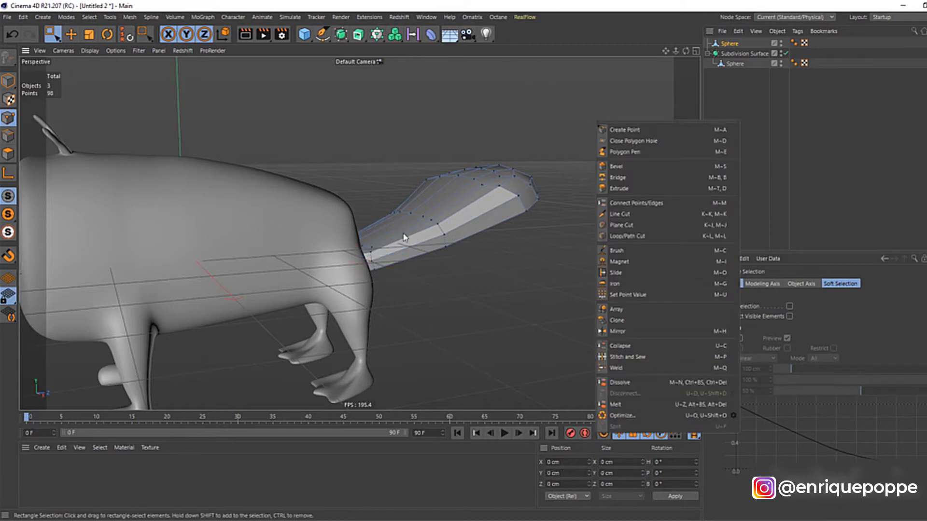
left_click(632, 237)
left_click(486, 228)
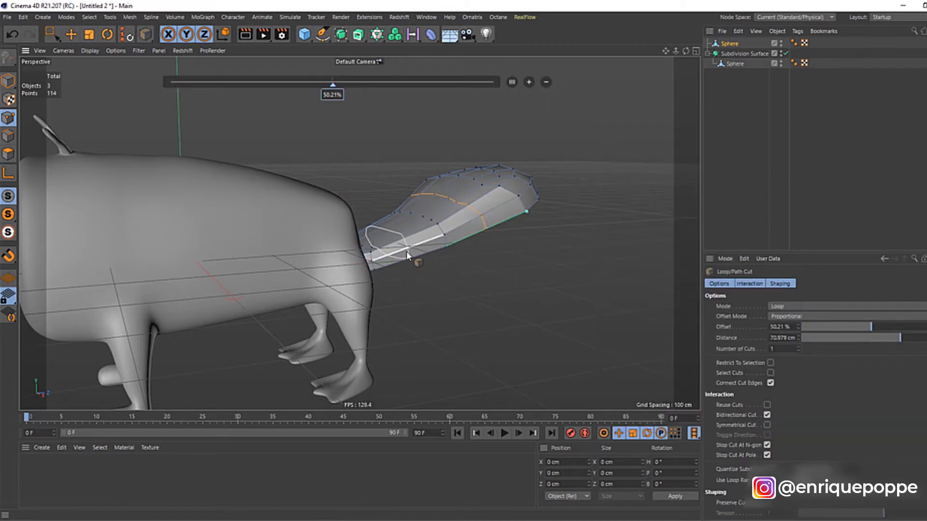
left_click(407, 255)
Smooth the tail mesh in the Top view using the Brush in Smooth mode with an 82 cm radius.
key("F2")
key("0")
right_click(243, 185)
left_click(224, 102)
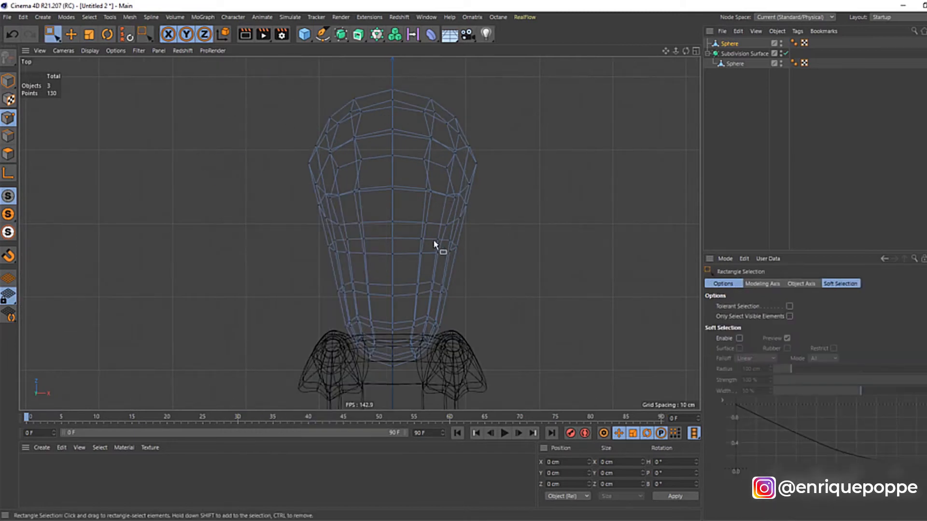
right_click(256, 163)
left_click(267, 297)
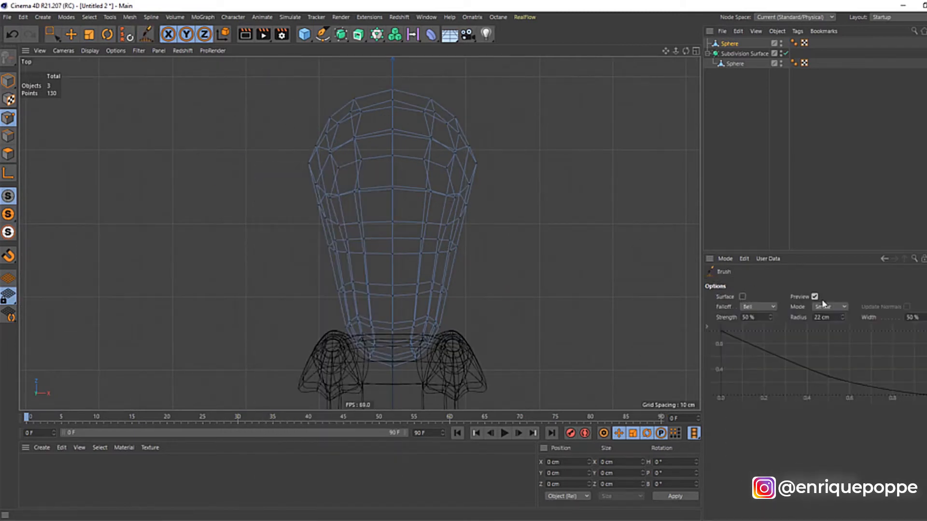
left_click(825, 406)
left_click_drag(842, 317, 843, 299)
mouse_move(460, 135)
left_mouse_down()
mouse_move(468, 201)
mouse_move(306, 227)
mouse_move(391, 167)
mouse_move(433, 352)
mouse_move(377, 297)
mouse_move(363, 183)
mouse_move(388, 384)
left_mouse_up()
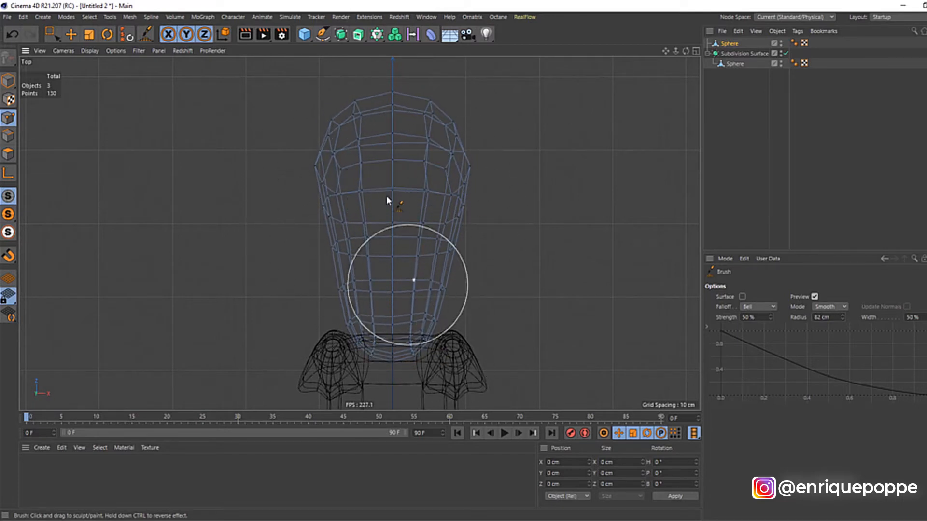
key("F1")
left_click(797, 190)
left_click_drag(686, 51, 309, 75)
left_click(733, 63)
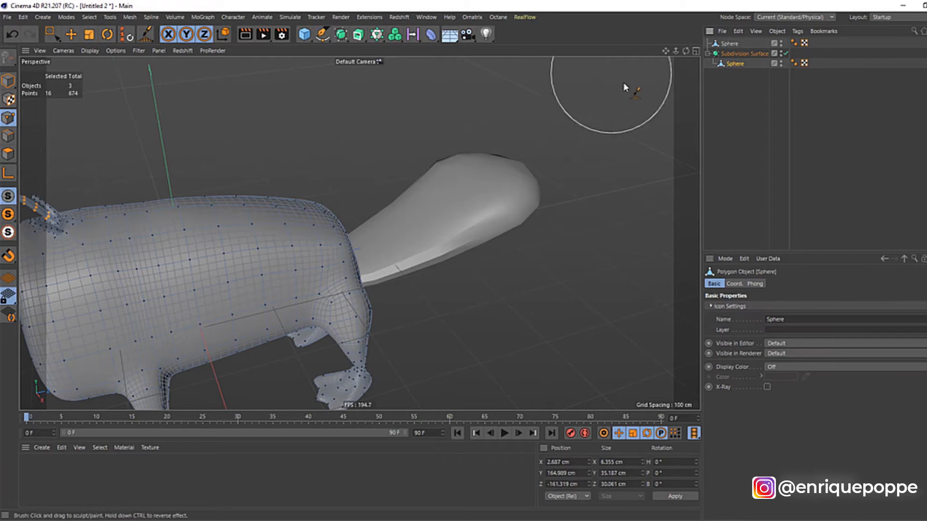
left_click(729, 44)
left_click_drag(501, 117, 521, 182, "alt")
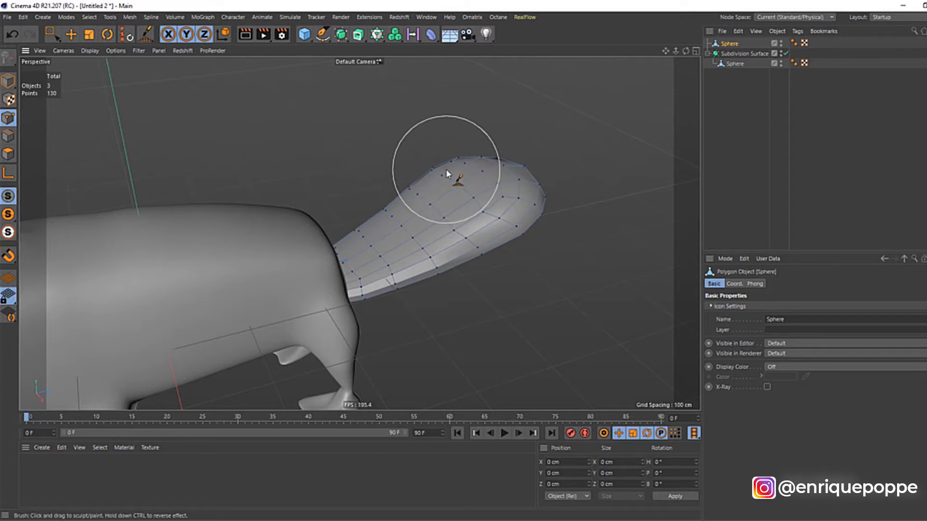
Add a Symmetry object and delete the points of the tail's left half in the Top view.
left_click_drag(337, 41, 517, 71)
key("F2")
left_click_drag(304, 37, 727, 115)
left_click(729, 54)
left_click_drag(50, 32, 80, 78)
left_click_drag(377, 82, 404, 384)
key("Return")
left_click_drag(299, 75, 385, 389)
key("Delete")
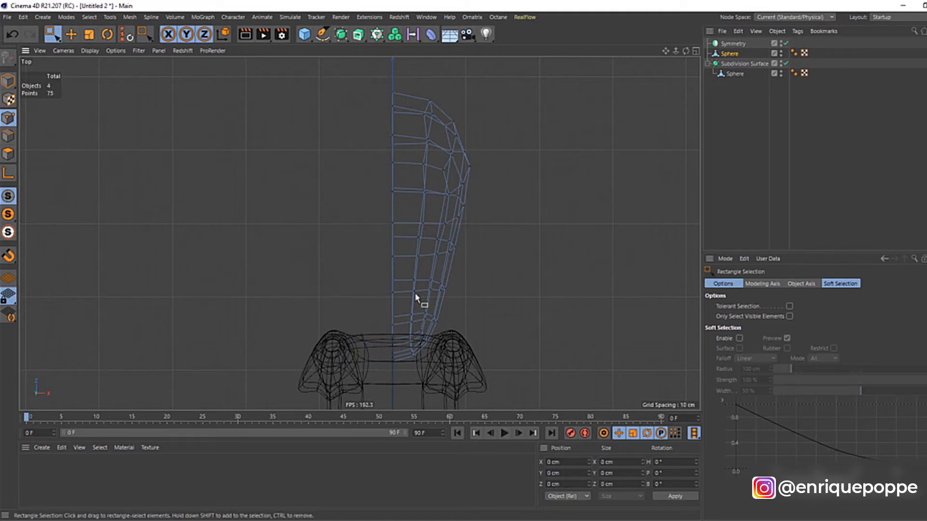
Nest the half tail under the Symmetry object to mirror it and convert the symmetry to an editable object.
left_click_drag(723, 48, 727, 44)
left_click(730, 43)
left_click(828, 219)
key("F1")
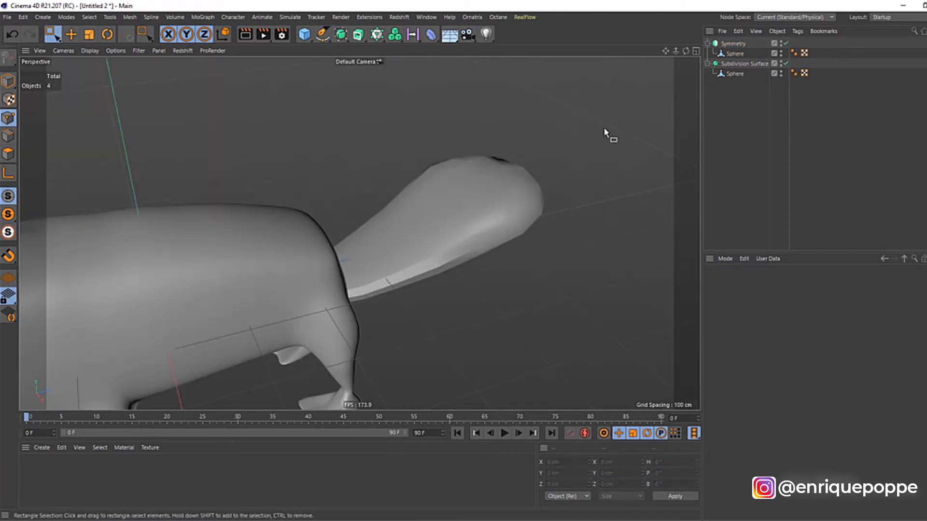
left_click(731, 45)
key("c")
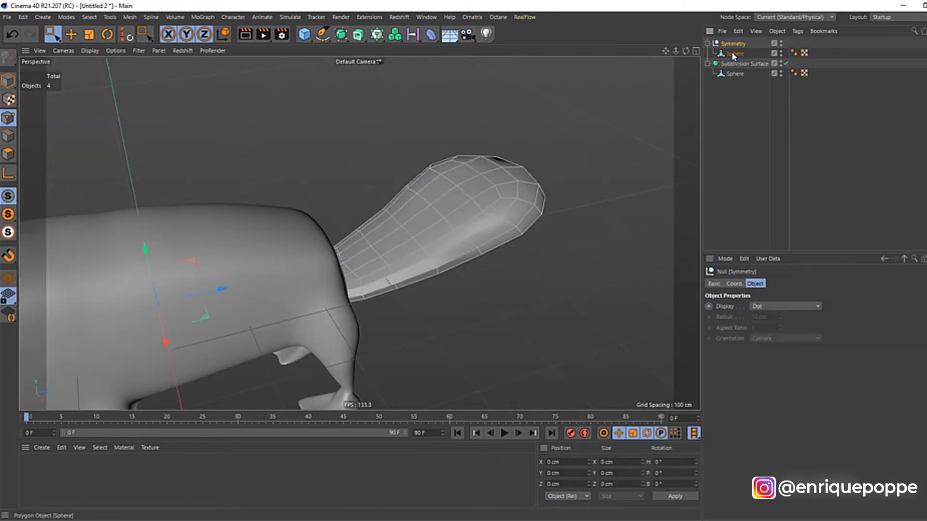
Take the mirrored tail mesh out of the converted Symmetry group and delete the empty group.
left_click_drag(724, 41, 725, 40)
left_click(733, 53)
key("Delete")
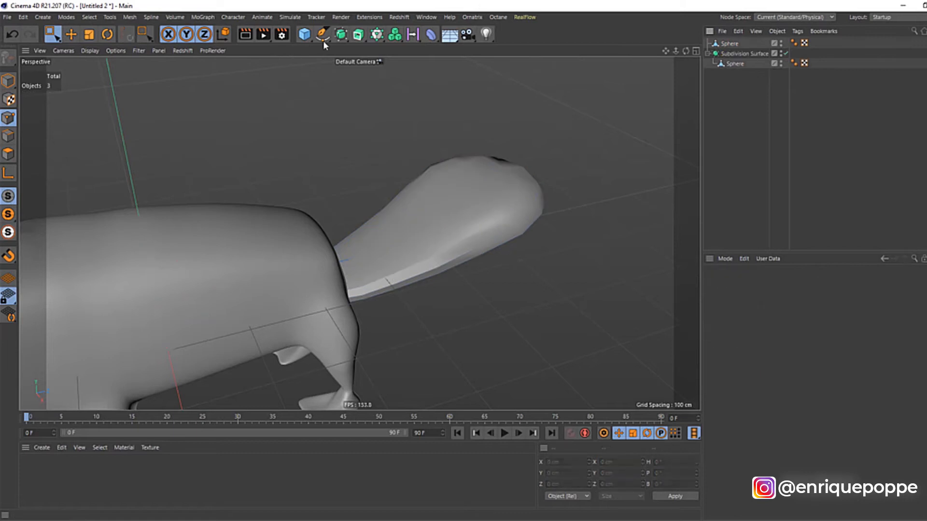
Add a Subdivision Surface and place the tail mesh under it.
left_click(340, 34)
left_click_drag(725, 46, 727, 44)
left_click(770, 237)
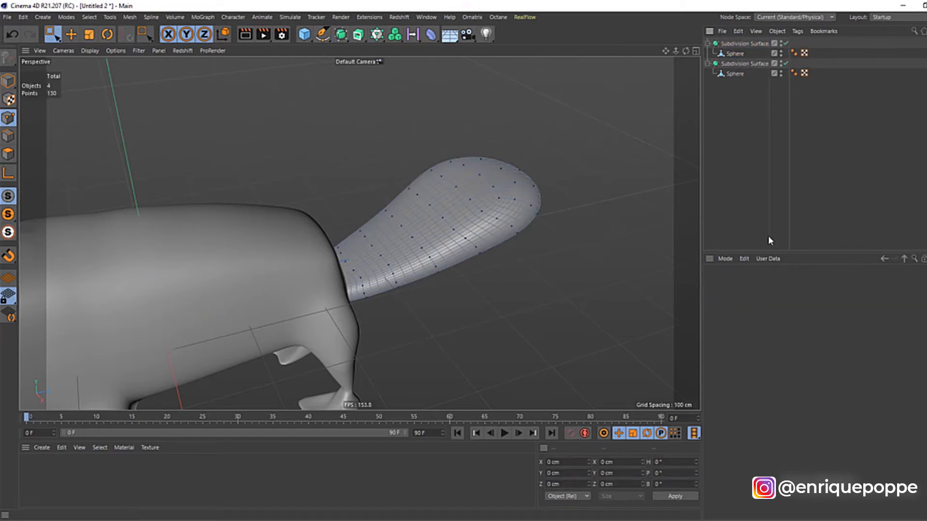
Smooth the body mesh with the 82 cm Brush in Smooth mode while its Subdivision Surface is off, and re-enable the subdivision.
scroll(348, 217, "down", 5)
left_click_drag(338, 217, 348, 217, "alt")
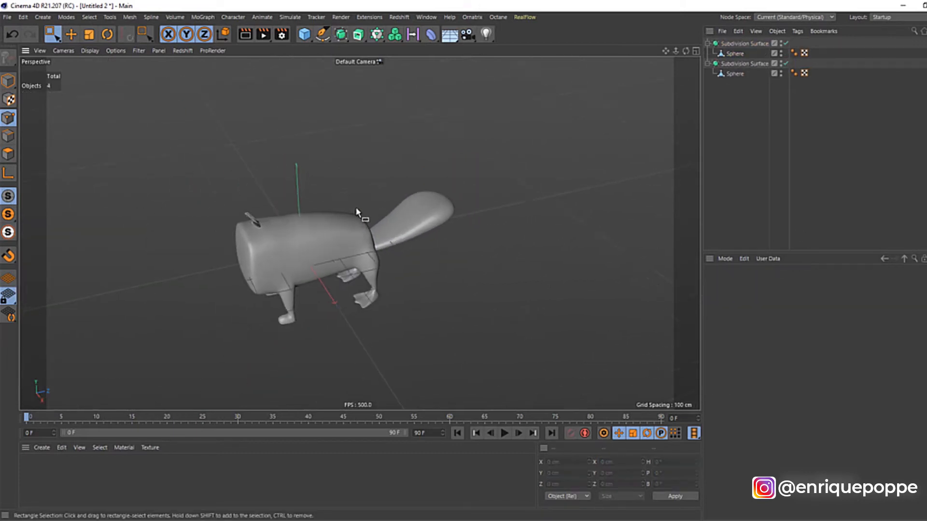
scroll(246, 203, "up", 5)
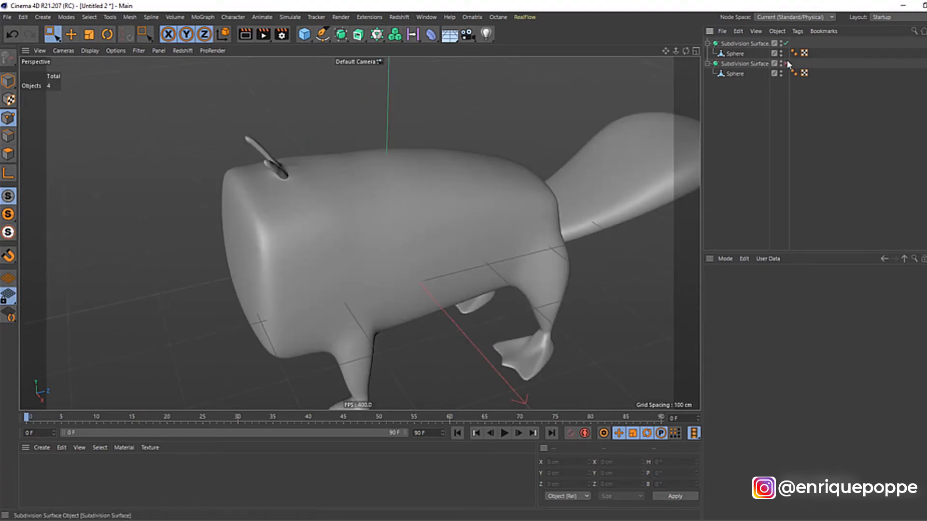
left_click(785, 63)
left_click(734, 74)
right_click(472, 82)
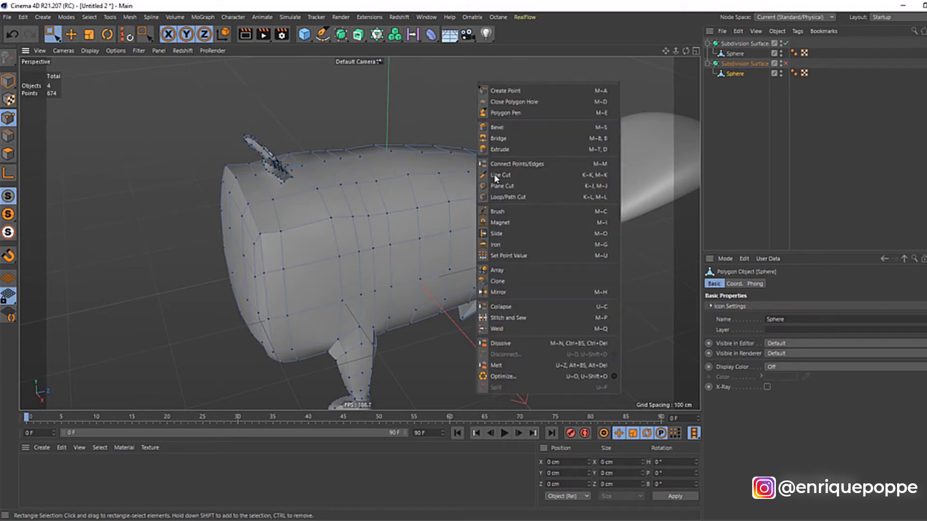
left_click(529, 209)
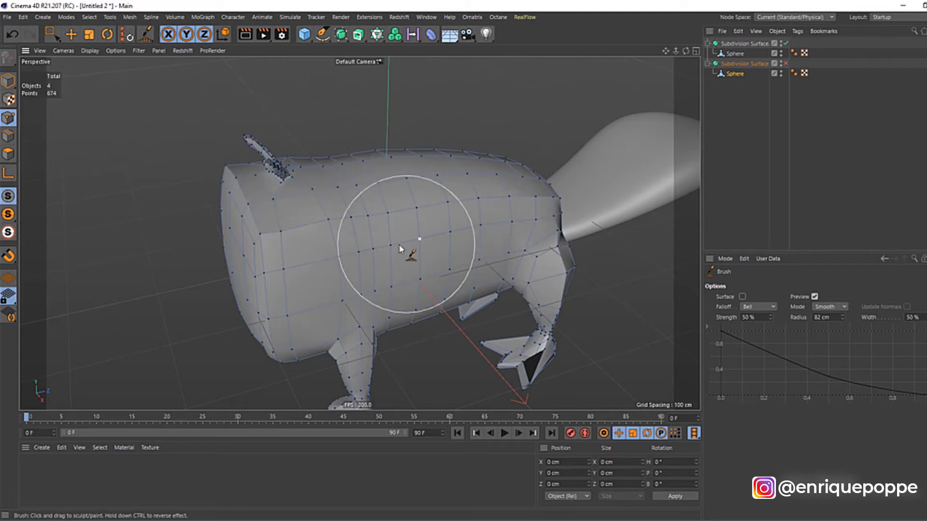
mouse_move(240, 267)
left_mouse_down()
mouse_move(279, 256)
mouse_move(267, 290)
mouse_move(193, 207)
left_mouse_up()
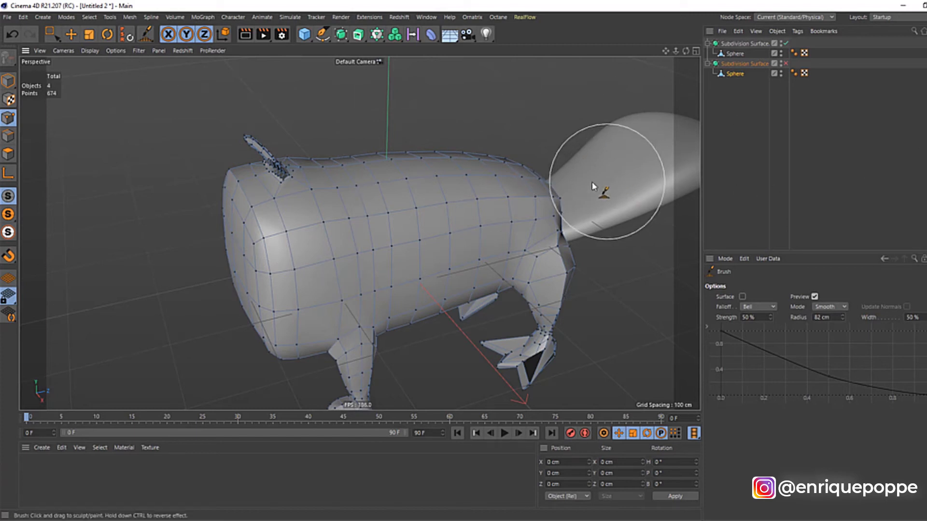
left_click(786, 64)
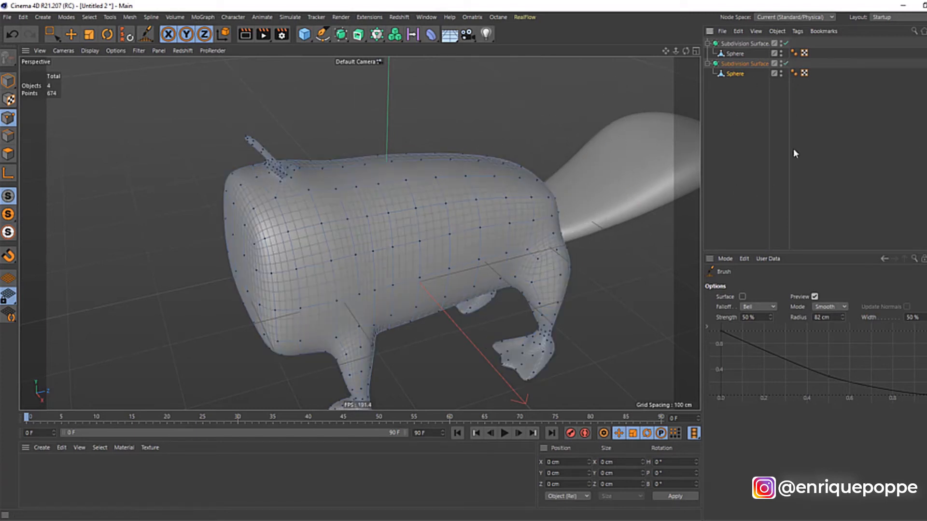
left_click(793, 150)
Reshape the body mesh toward the reference outline in the Right view using the Brush in Smear mode with a 98 cm radius.
scroll(527, 141, "down", 3)
key("F4")
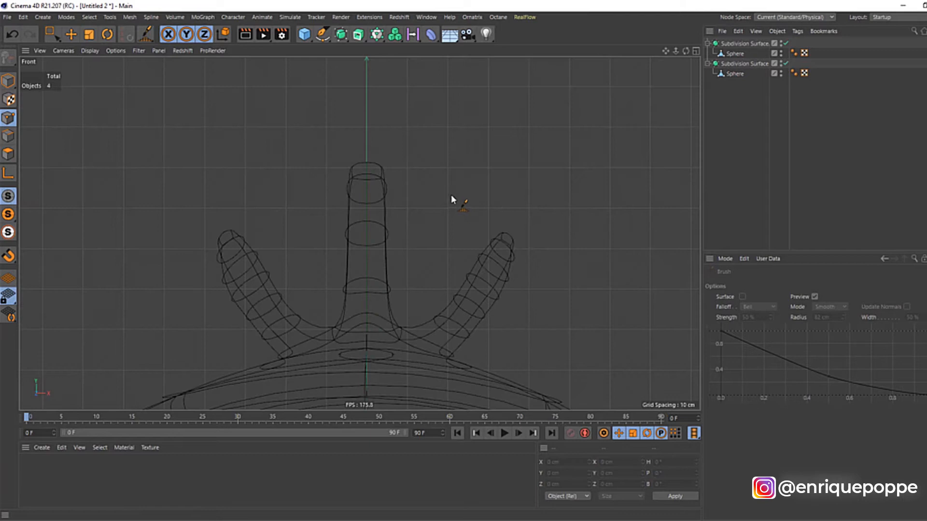
key("F3")
scroll(450, 195, "down", 6)
scroll(208, 251, "up", 2)
scroll(483, 161, "up", 3)
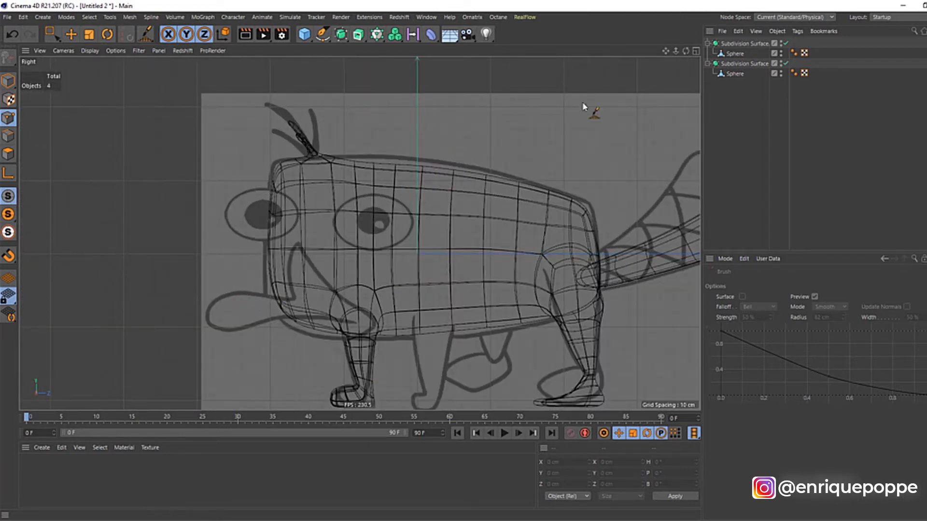
left_click(144, 35)
left_click(732, 54)
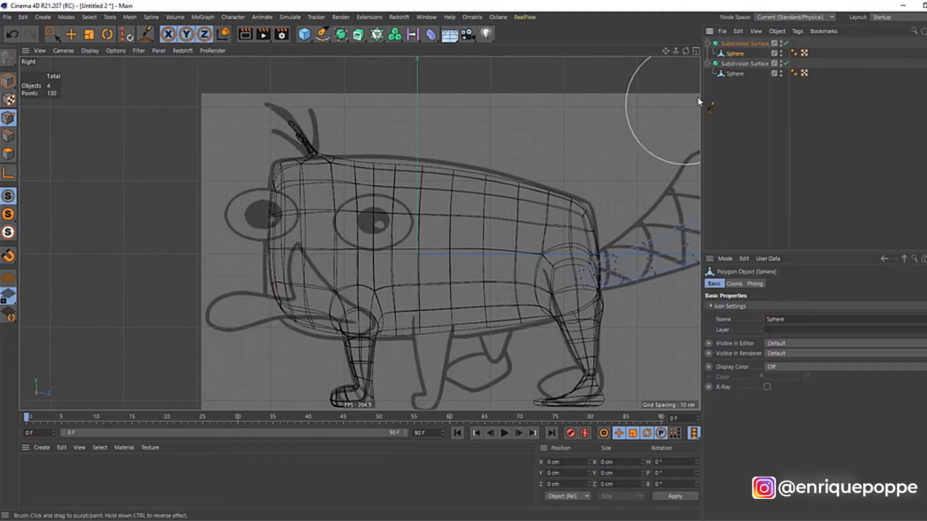
left_click(732, 64)
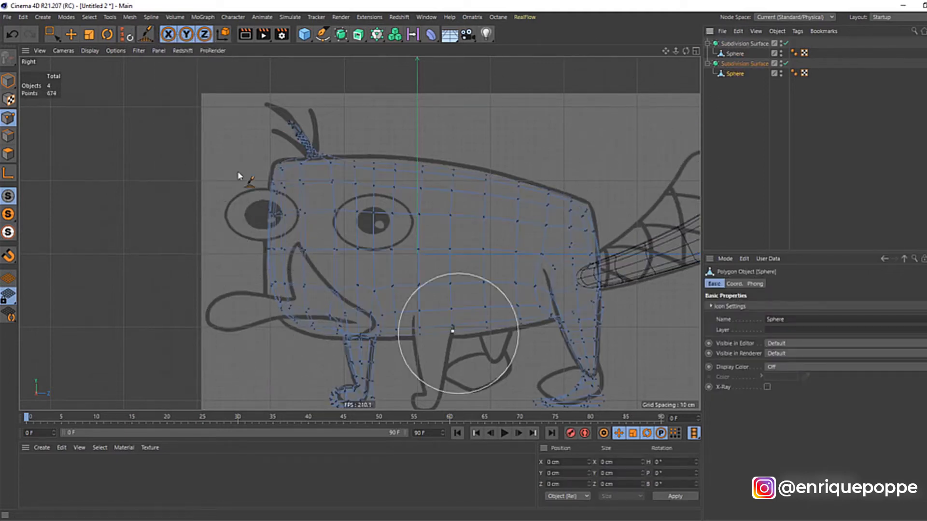
left_click(144, 38)
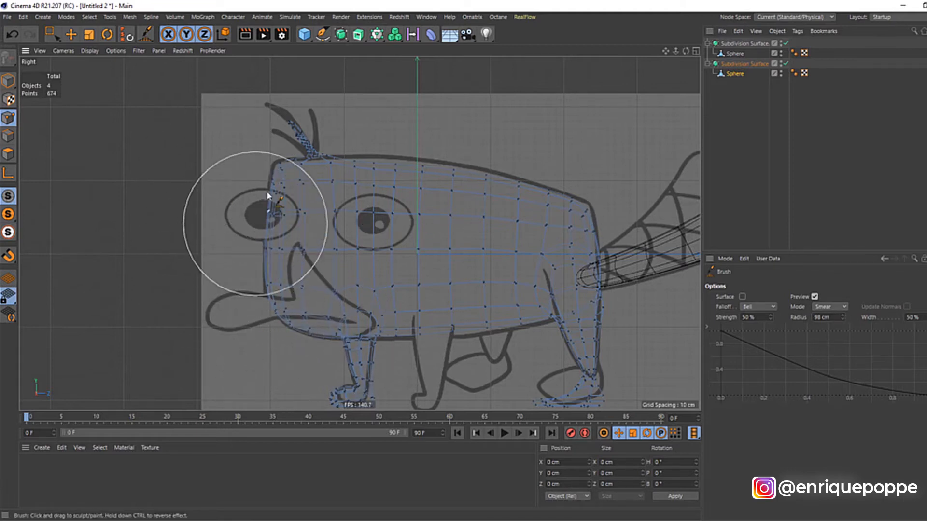
Add a Sphere primitive and move it to the front of the face by the drawn beak in the Right view.
left_click(304, 35)
left_click(502, 65)
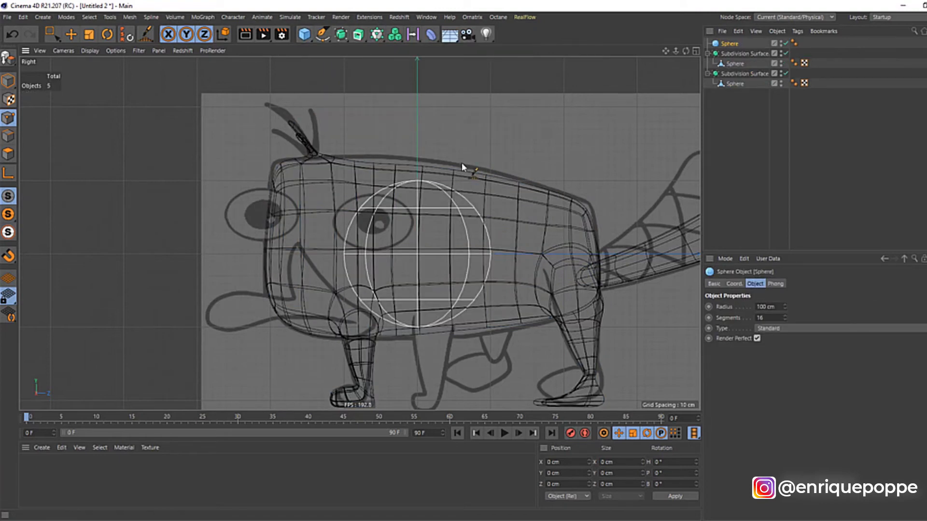
left_click(77, 34)
left_click_drag(320, 239, 192, 266)
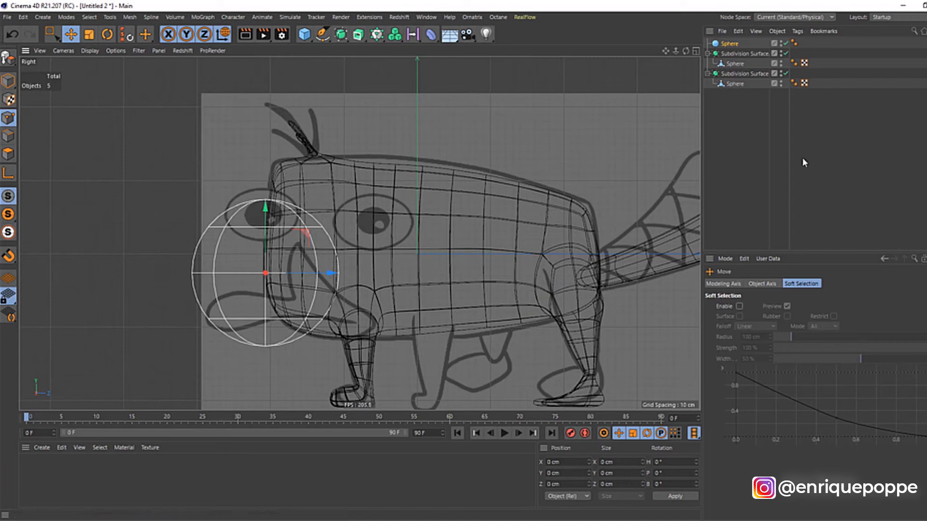
Set the beak sphere's type to Hexahedron with 12 segments and make it editable.
left_click(715, 47)
left_click(765, 330)
left_click(776, 361)
left_click(765, 318)
type("12")
key("Return")
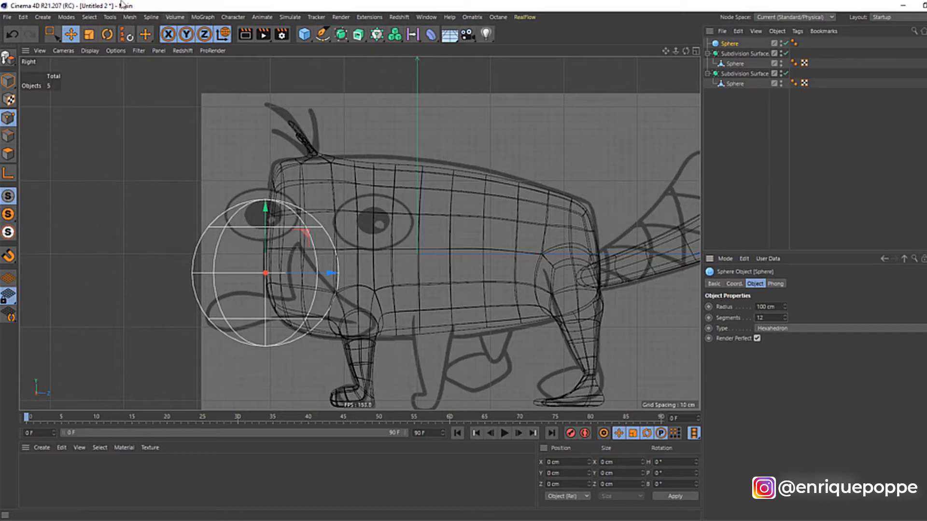
left_click(13, 67)
Scale all points of the beak sphere uniformly to about 89 cm, lower them about 29 cm and frame them in the Front view.
key("0")
left_click_drag(372, 161, 156, 391)
key("t")
left_click_drag(328, 357, 225, 360)
key("e")
left_click_drag(440, 313, 440, 333)
key("t")
left_click_drag(363, 266, 505, 233)
key("F4")
key("s")
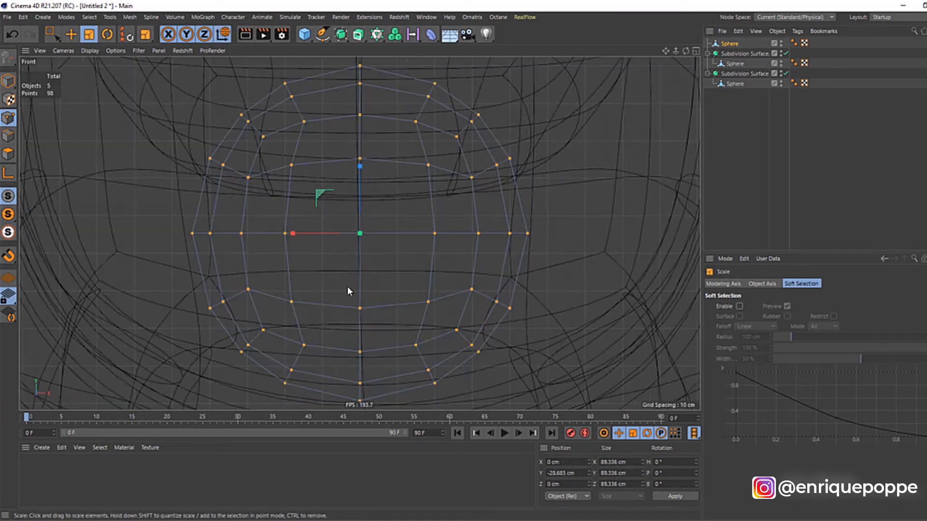
Narrow the upper half of the beak sphere's points horizontally and raise them in the Front view.
scroll(346, 286, "down", 4)
key("0")
left_click_drag(268, 163, 481, 233)
key("t")
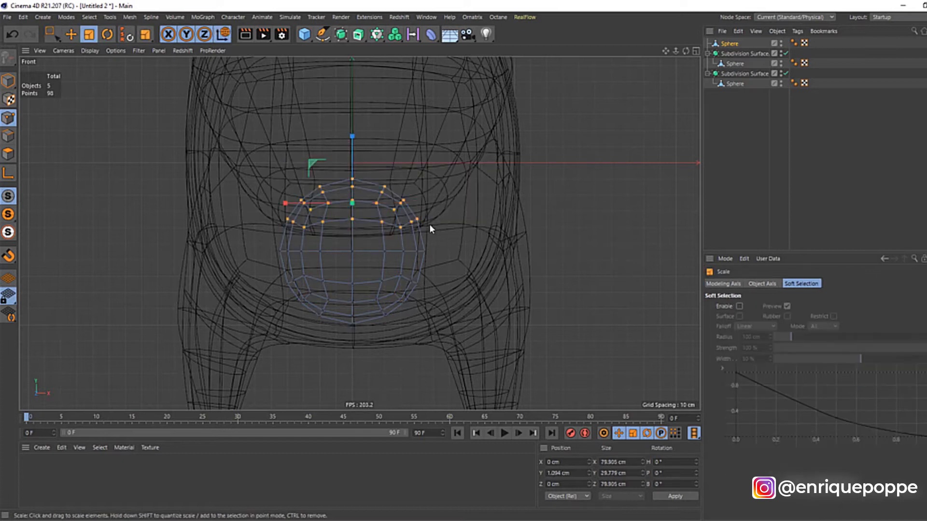
left_click_drag(299, 208, 322, 207)
key("e")
left_click_drag(353, 153, 351, 138)
Flatten the point row just below the beak's widest row and raise it closer to the middle.
key("0")
left_click_drag(269, 256, 480, 292)
key("t")
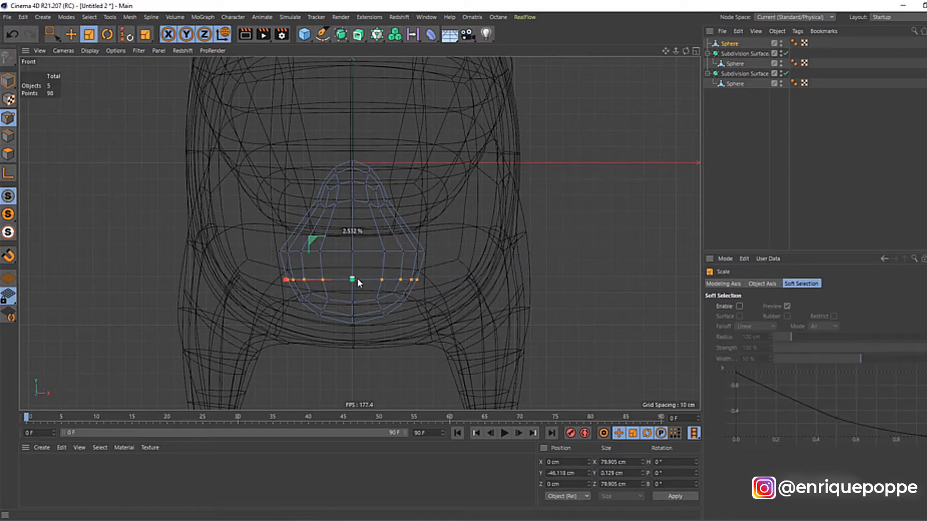
left_click_drag(358, 279, 357, 279)
key("e")
left_click_drag(356, 245, 354, 235)
Widen the beak's two middle point rows horizontally and raise them to form a broad band.
key("0")
left_click_drag(219, 224, 597, 273)
key("t")
key("e")
left_click_drag(350, 225, 350, 202)
Flatten the beak's bottom points to about 7 cm high and raise them to about Y -57 cm.
key("t")
left_click_drag(314, 244, 451, 320)
key("0")
key("t")
mouse_move(352, 275)
left_mouse_down()
mouse_move(352, 294)
mouse_move(351, 267)
left_mouse_up()
key("e")
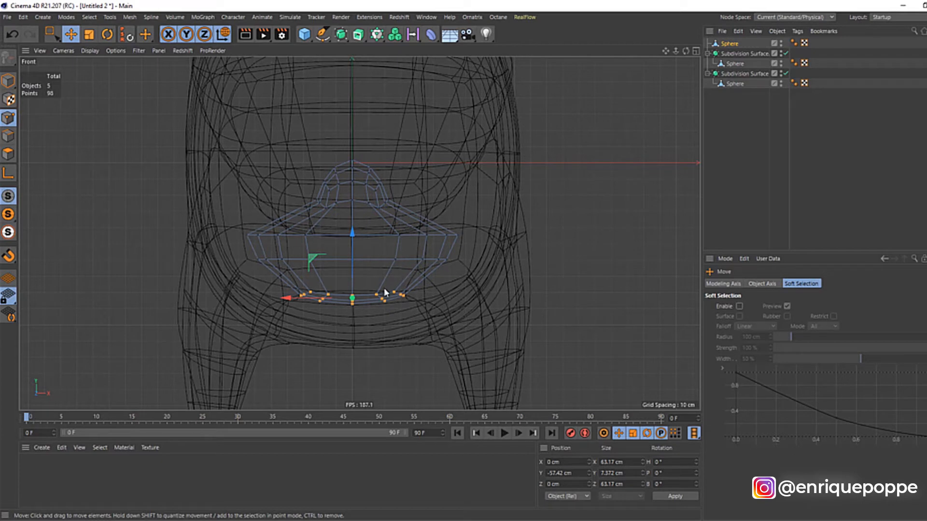
Flatten the beak's rear points in depth to about 18 cm in the Right view and shift them to about Z 23 cm.
key("F3")
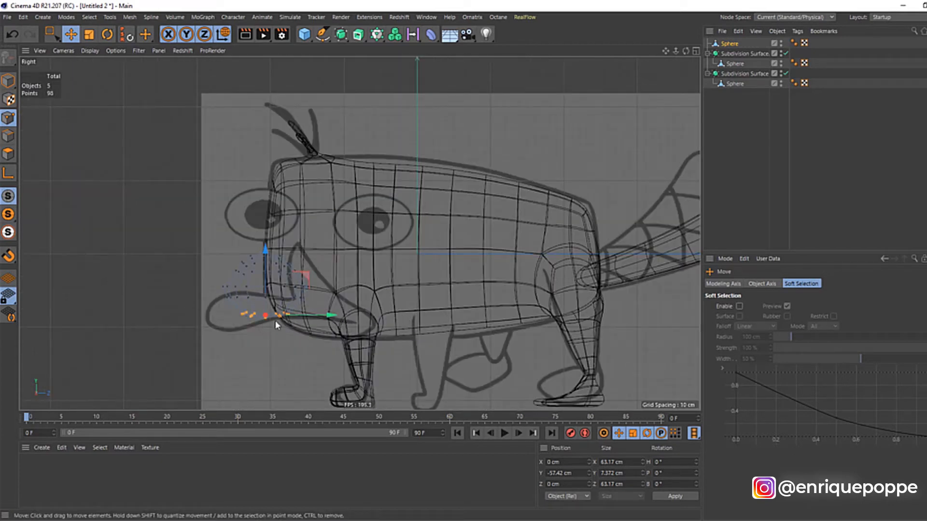
key("F4")
key("F3")
scroll(242, 321, "up", 6)
key("0")
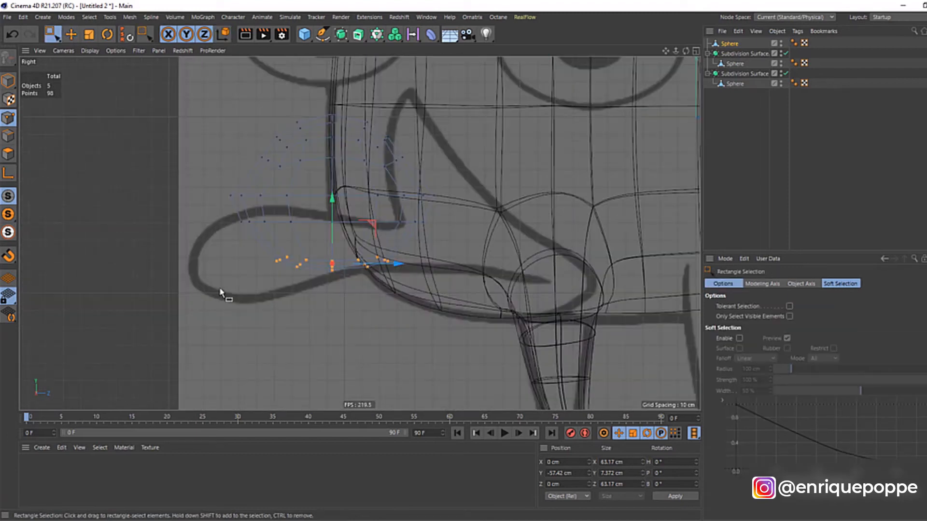
left_click_drag(466, 100, 343, 289)
key("t")
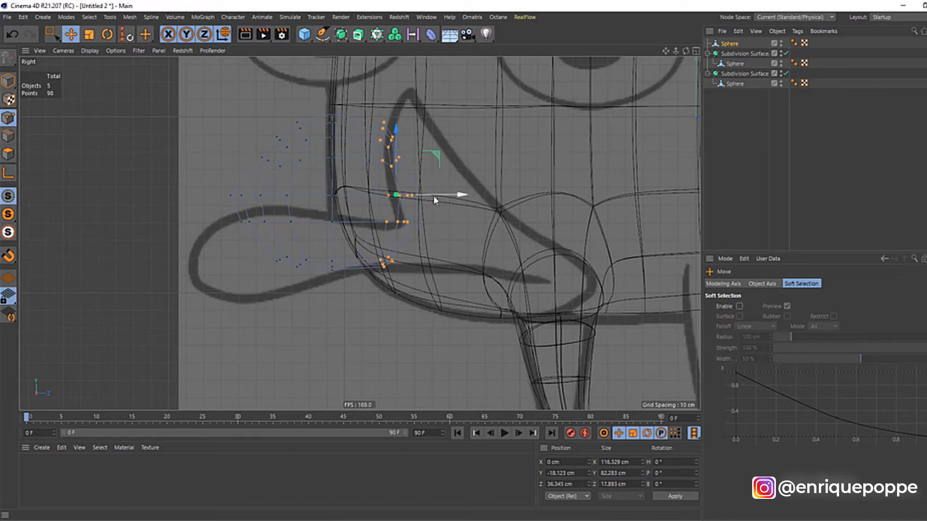
left_click_drag(412, 195, 415, 196)
key("F4")
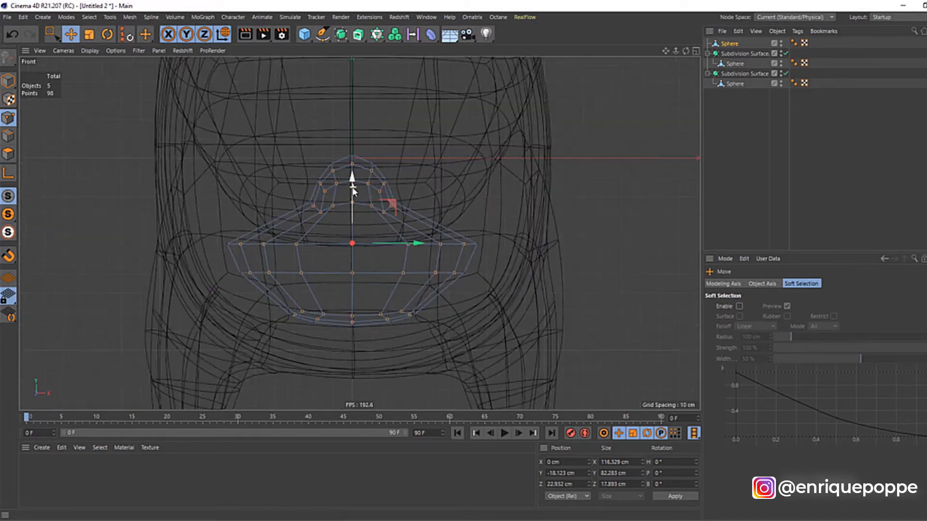
Compress the outer point columns at both ends of the beak band to about 9 cm wide and position them along the outer edges.
key("0")
left_click(257, 216)
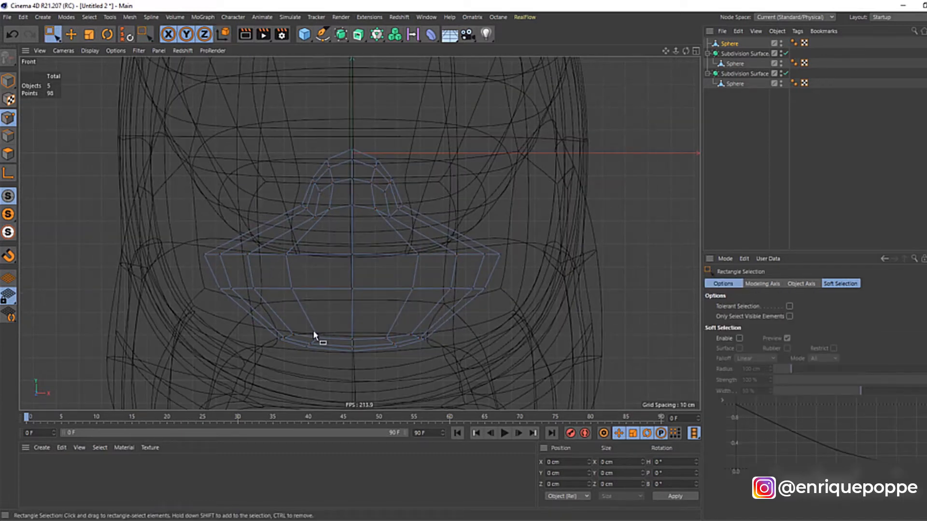
left_click_drag(259, 306, 161, 272)
key("t")
key("e")
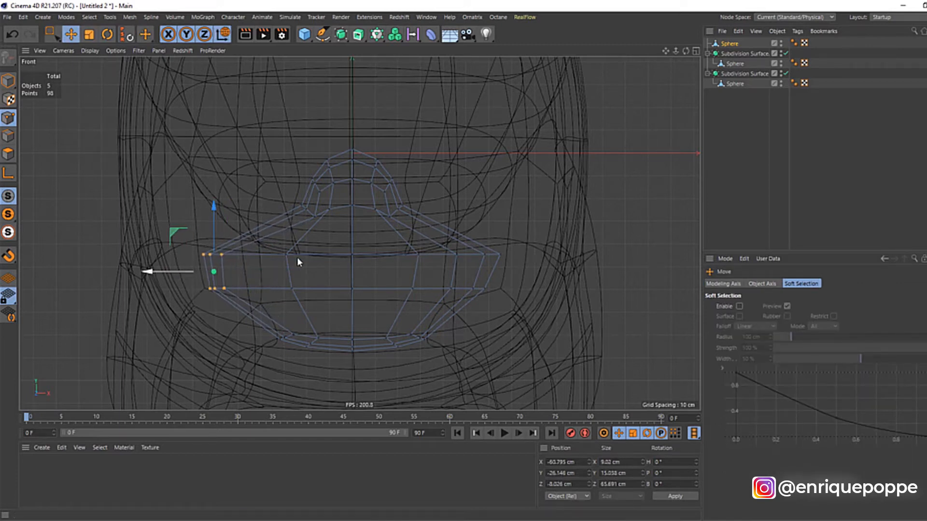
key("0")
left_click_drag(524, 232, 418, 319)
key("t")
mouse_move(432, 271)
left_mouse_down()
mouse_move(453, 279)
mouse_move(445, 275)
left_mouse_up()
key("e")
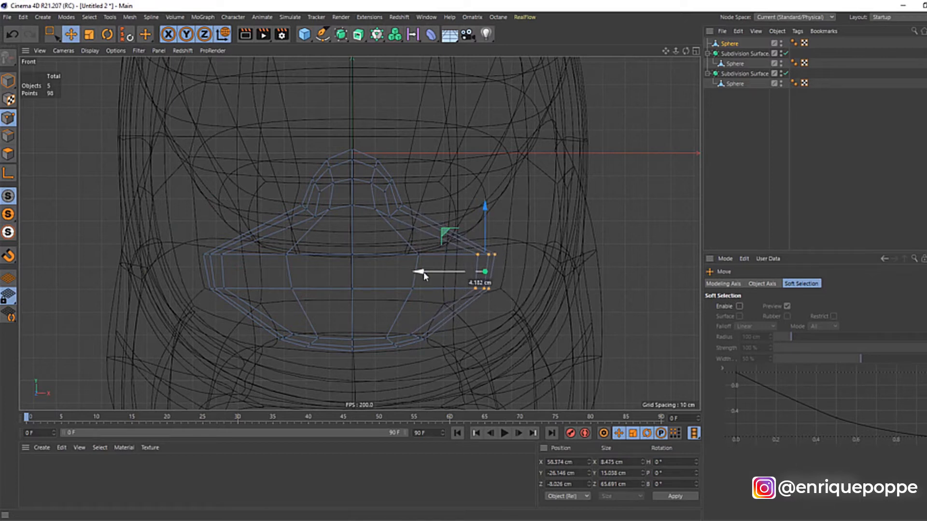
Spread the lower corner points of the beak outward and align its central column of points horizontally.
key("0")
left_click_drag(416, 346, 414, 346)
key("e")
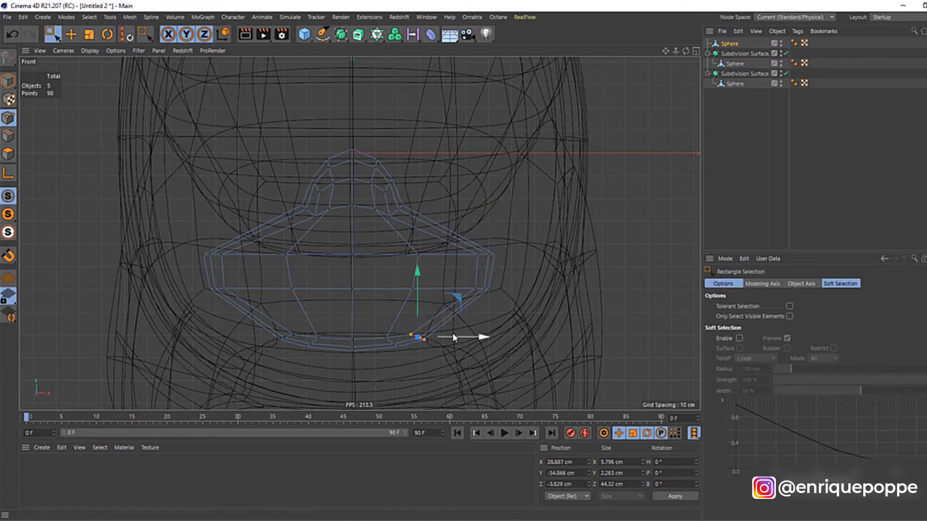
left_click_drag(53, 35, 78, 66)
left_click_drag(342, 136, 365, 380)
key("t")
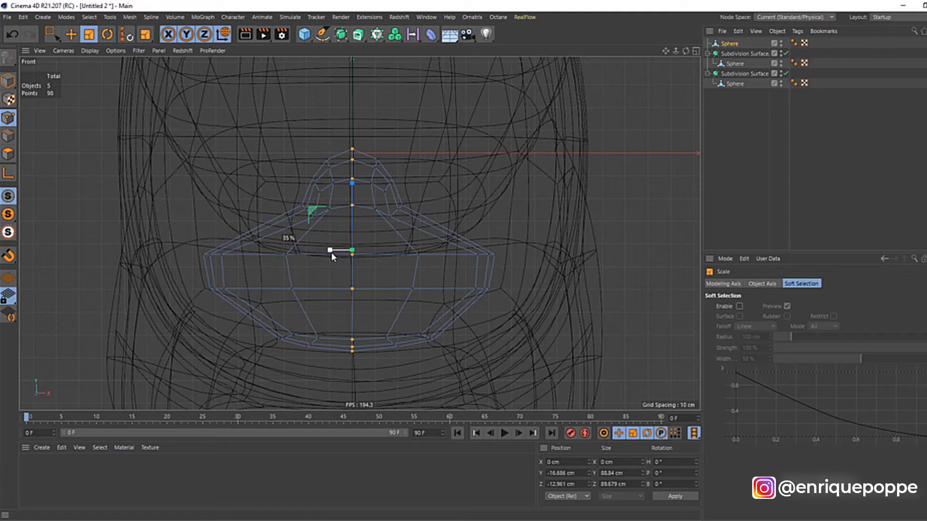
Add three horizontal loop cuts to the beak: about 55% along the upper slope, through the middle band, and about 45% along the lower slope.
key("space")
right_click(233, 162)
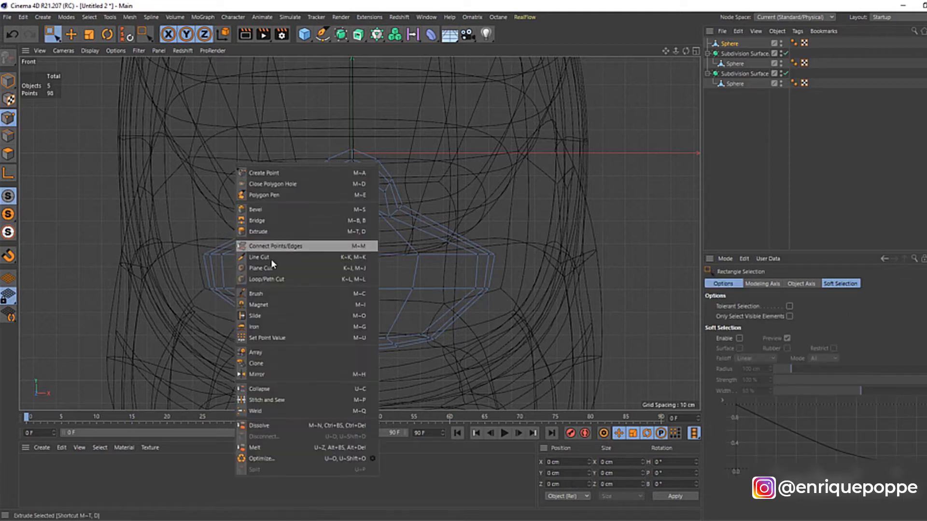
left_click(290, 280)
left_click(264, 239)
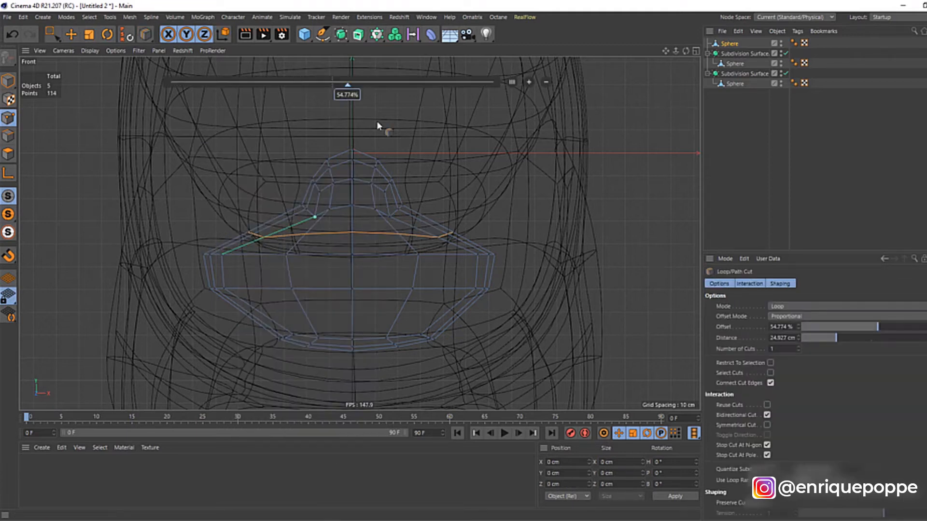
left_click(211, 272)
left_click(256, 319)
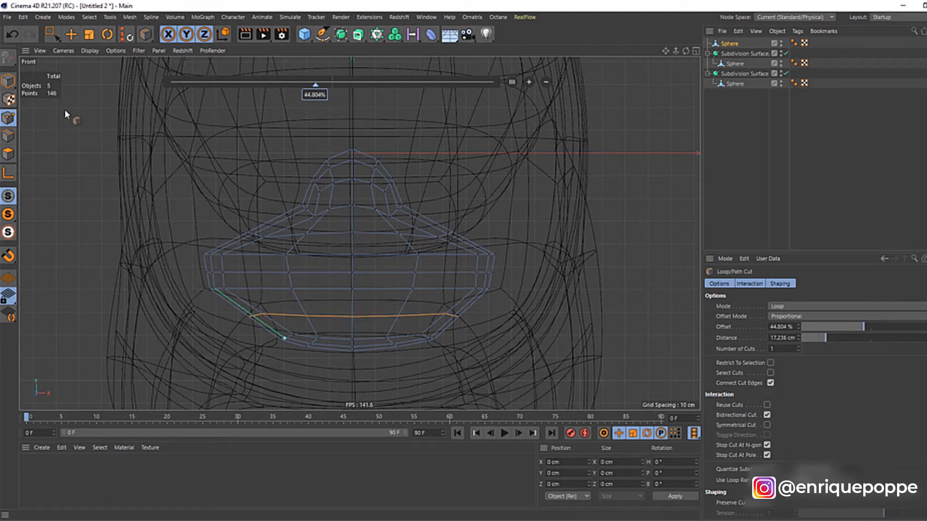
Select the two rows of front polygons in the beak's middle band with Live Selection.
left_click(45, 21)
left_click(51, 19)
left_click_drag(57, 33, 77, 48)
left_click(8, 154)
left_click(271, 273)
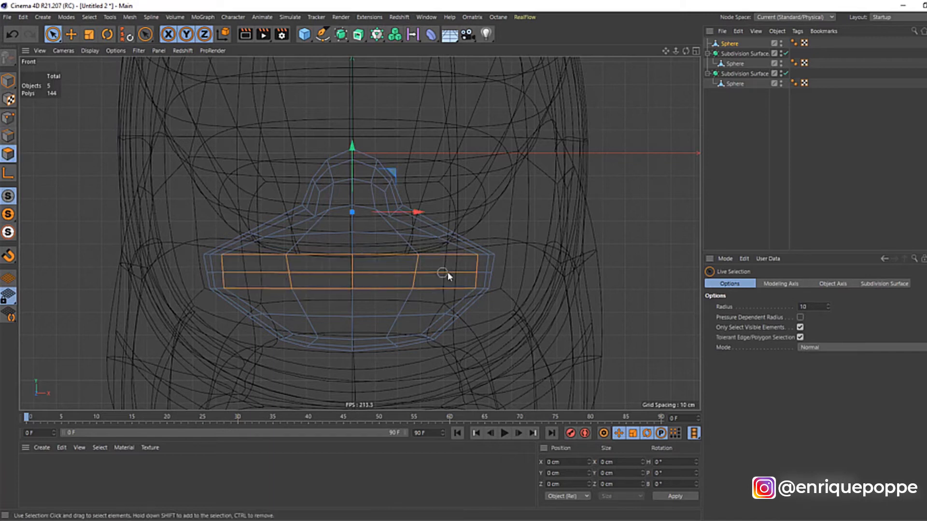
key("F1")
scroll(190, 302, "up", 3)
key("F4")
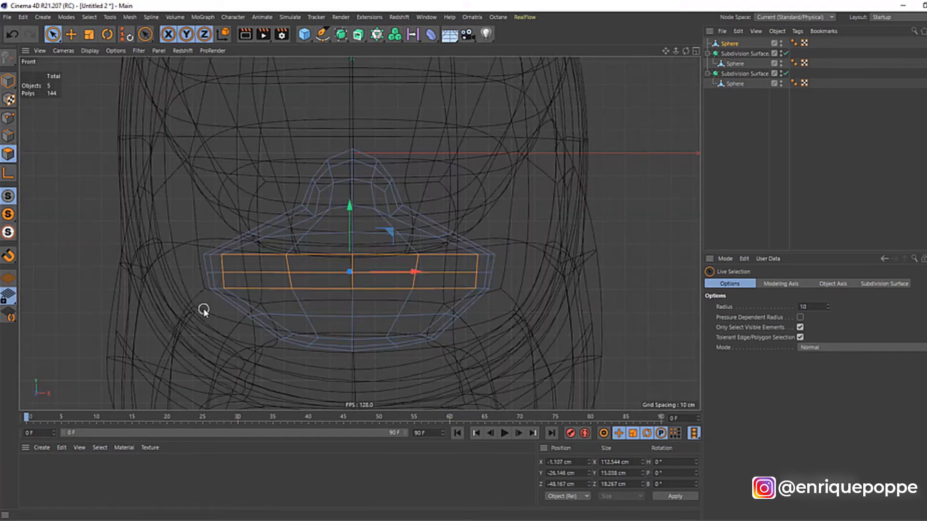
Shift the Right view's background reference image to Offset X 22 and Offset Y 20 so the drawn beak meets the mesh.
key("F3")
scroll(256, 241, "down", 4)
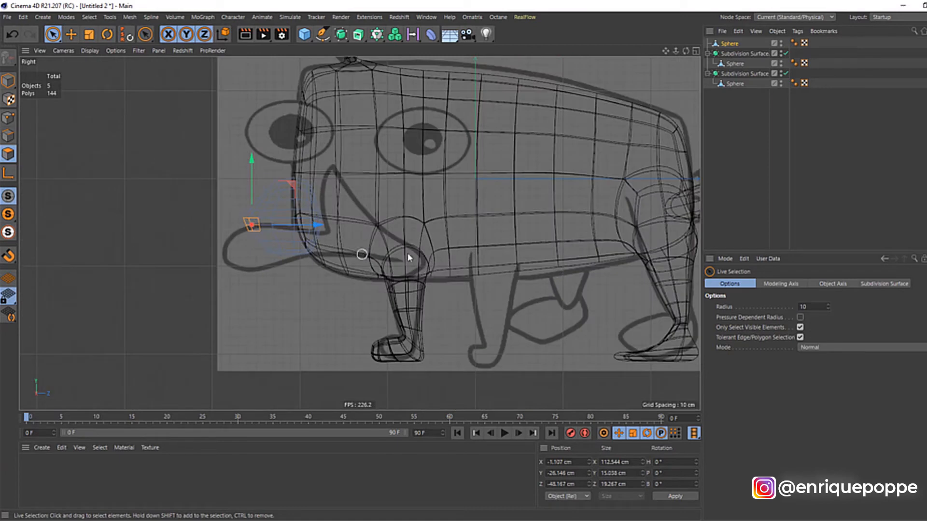
key("shift+v")
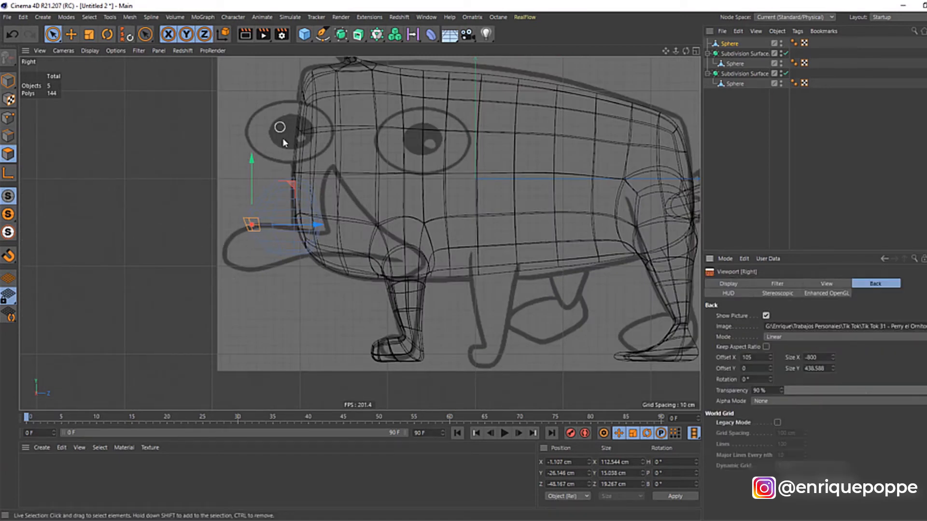
mouse_move(770, 360)
left_mouse_down()
mouse_move(750, 361)
mouse_move(770, 358)
left_mouse_up()
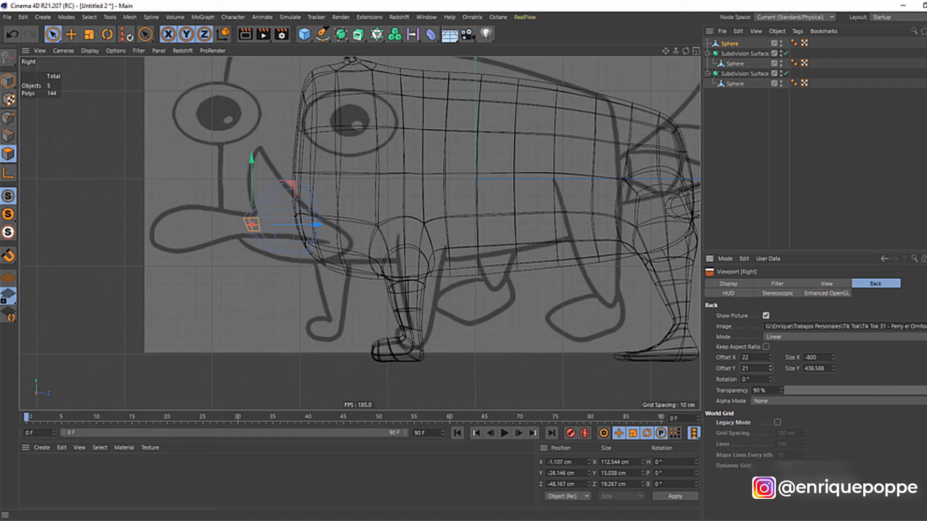
scroll(215, 160, "up", 3)
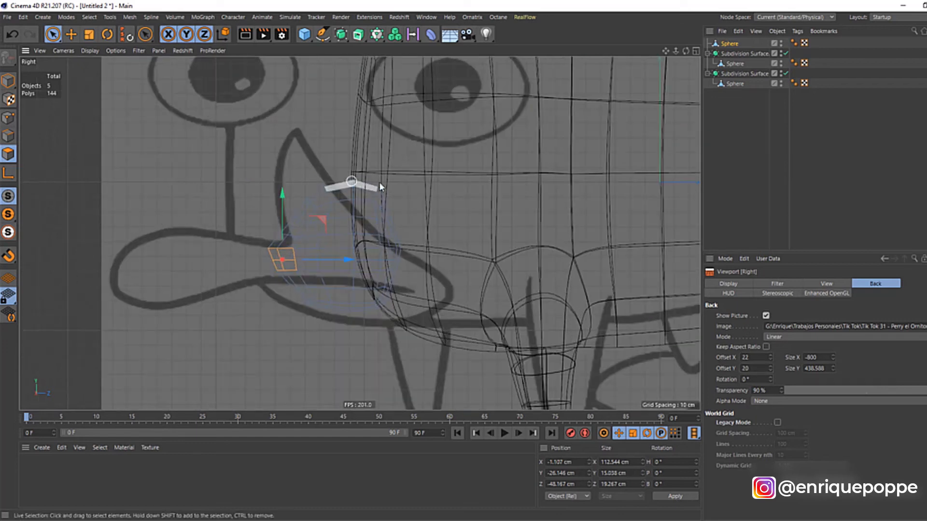
Enlarge the selected front faces, extrude them forward to about Z -84 cm and scale their height to the drawn beak.
key("t")
left_click_drag(346, 145, 434, 77)
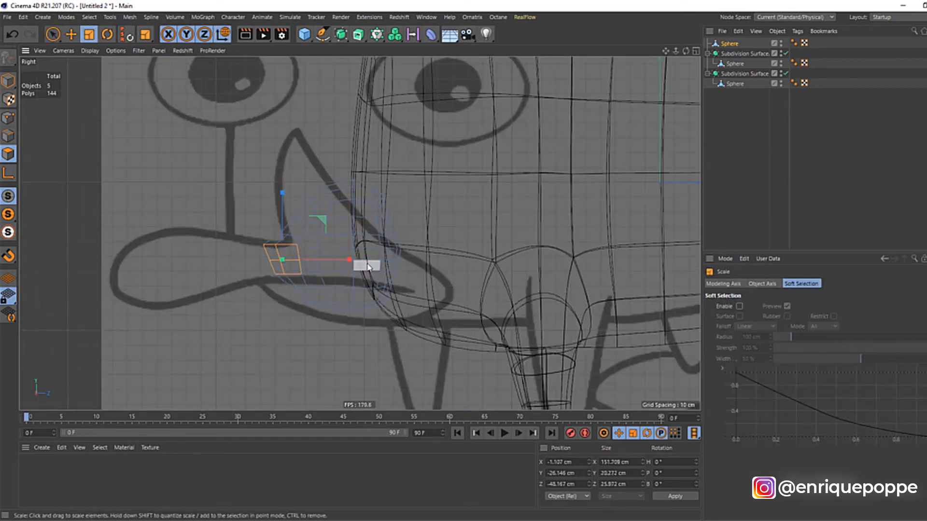
key("d")
left_click_drag(339, 271, 280, 268)
key("t")
left_click_drag(242, 179, 242, 175)
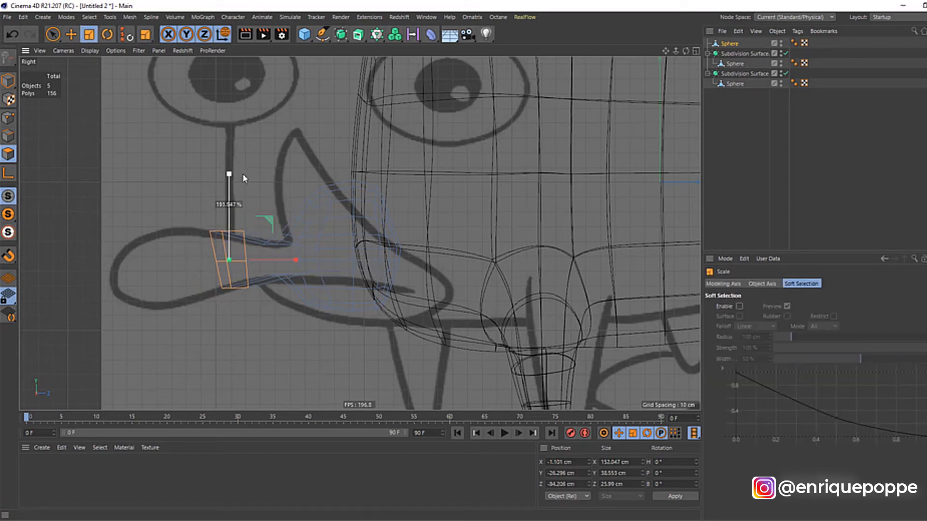
Extrude the front faces again along the drawn bill and scale them to match its outline.
key("d")
left_click(269, 322)
key("e")
left_click_drag(279, 260, 223, 261)
key("t")
left_click_drag(155, 207, 192, 212)
Extrude a further bill section forward, then lower and scale its faces to follow the rounded outline.
key("e")
key("d")
left_click(211, 223)
key("e")
left_click_drag(201, 267, 150, 266)
key("t")
left_click_drag(178, 238, 64, 310)
key("e")
left_click_drag(186, 265, 192, 295)
key("t")
left_click_drag(218, 237, 230, 235)
Extend the bill's front faces to the drawn tip at about Z -164 cm and shrink them to about 17 cm tall.
key("e")
left_click_drag(194, 276, 123, 285)
key("d")
left_click(171, 290)
key("t")
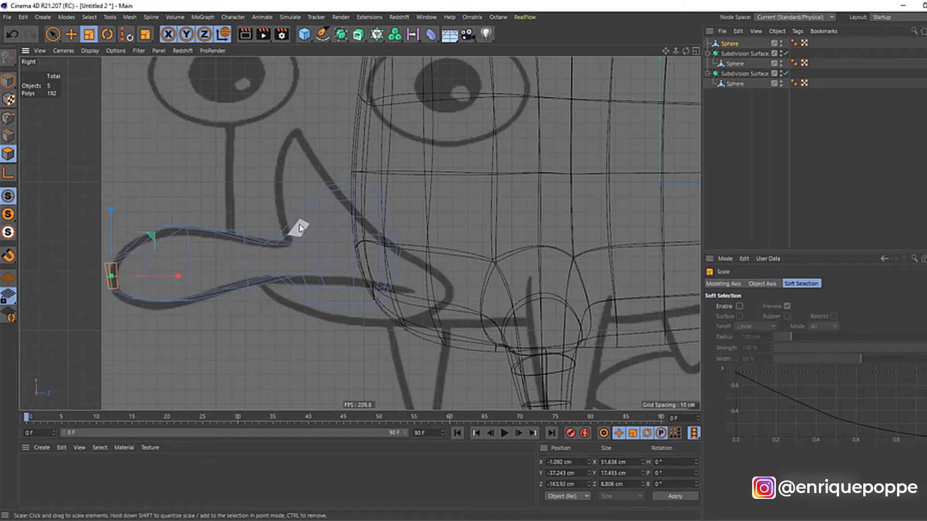
Smooth the beak mesh with the Brush in Smooth mode at a 98 cm radius.
key("9")
right_click(216, 167)
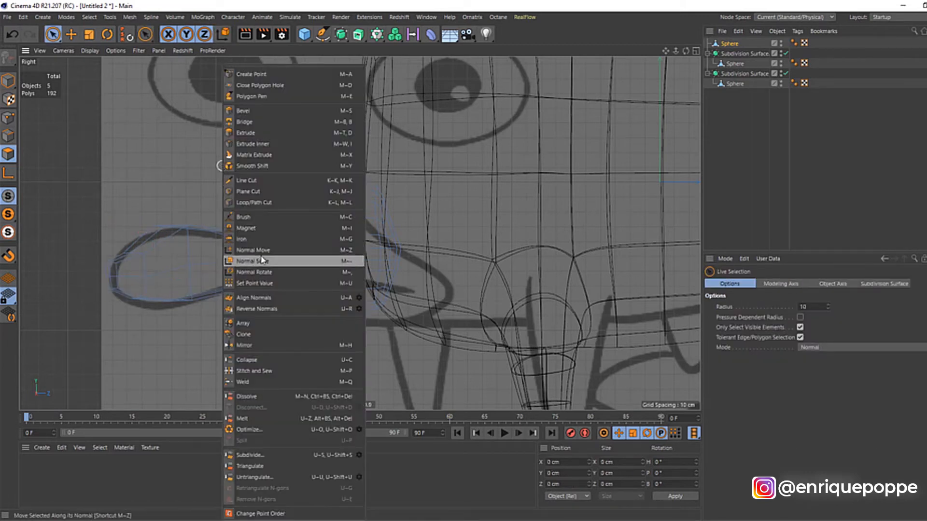
left_click(256, 216)
left_click(829, 307)
left_click(824, 406)
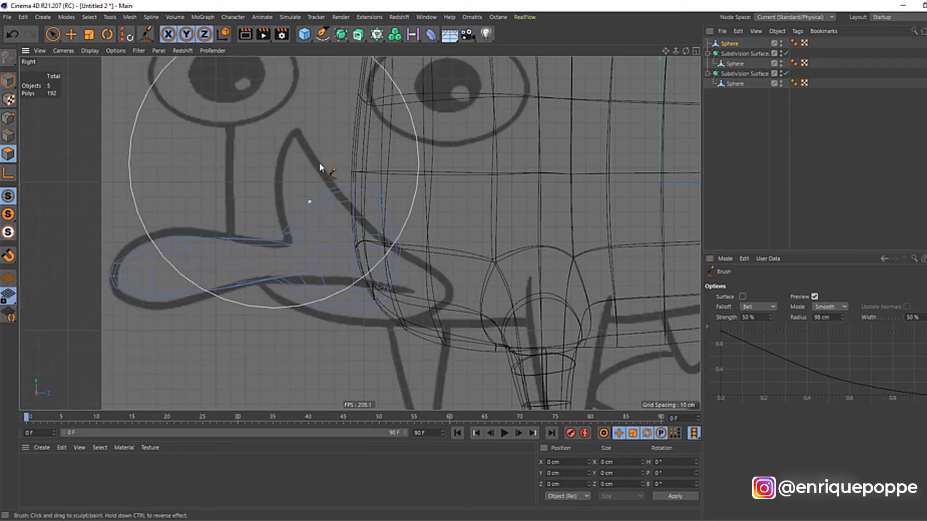
Pull the top of the beak's base upward using the Brush in Smear mode with a 68 cm radius.
left_click(829, 307)
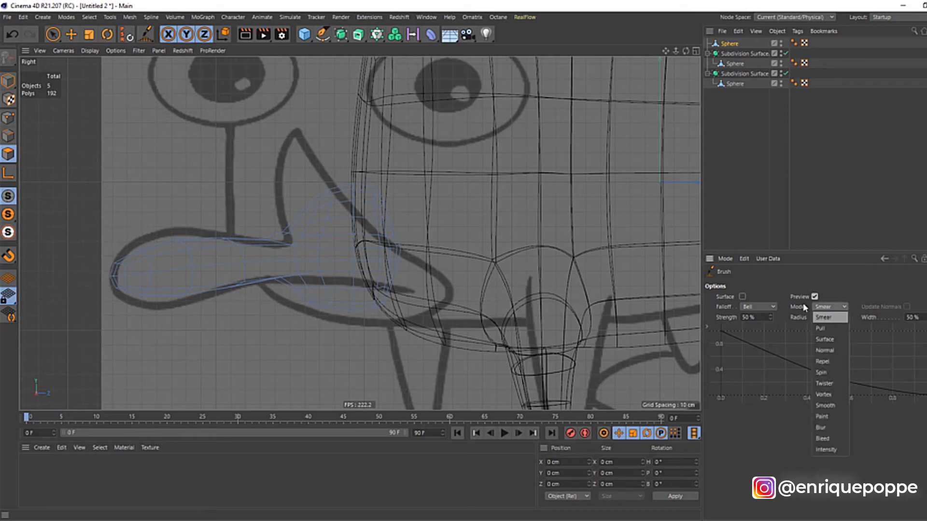
left_click(829, 317)
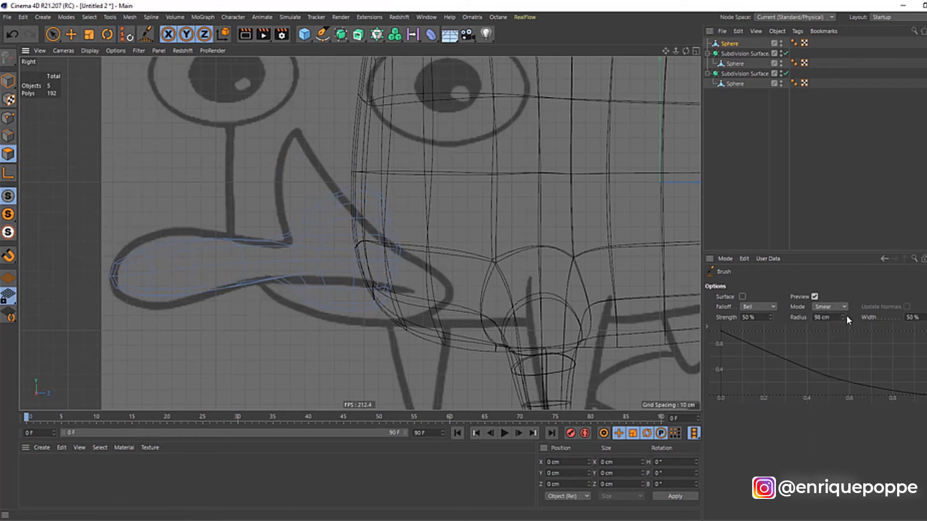
left_click_drag(843, 317, 843, 322)
left_click_drag(364, 179, 369, 130)
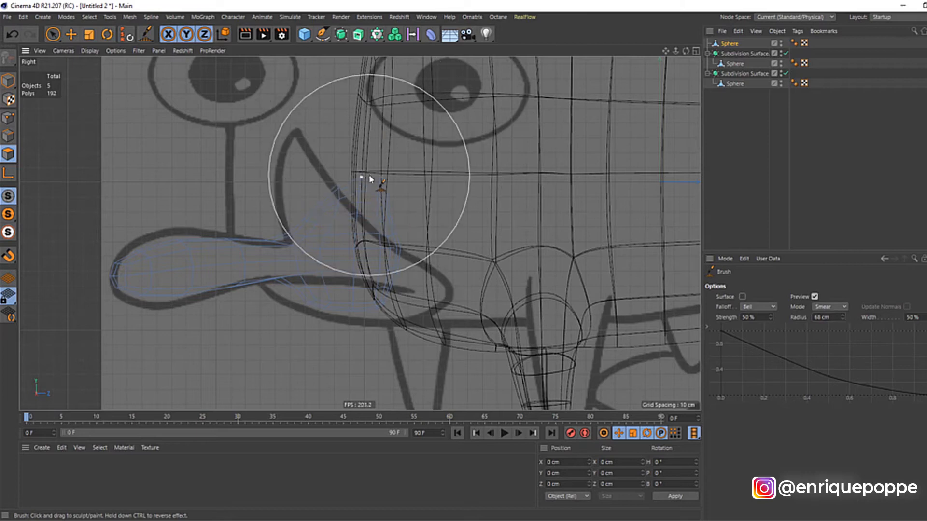
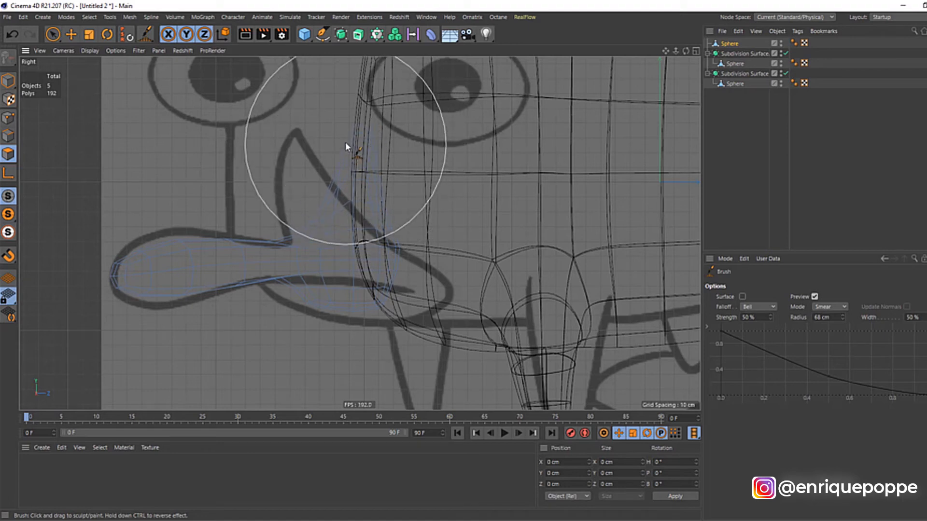
Smear the beak's side corners outward and upward in the Front view, and lower its centre slightly into a curved bill.
key("F4")
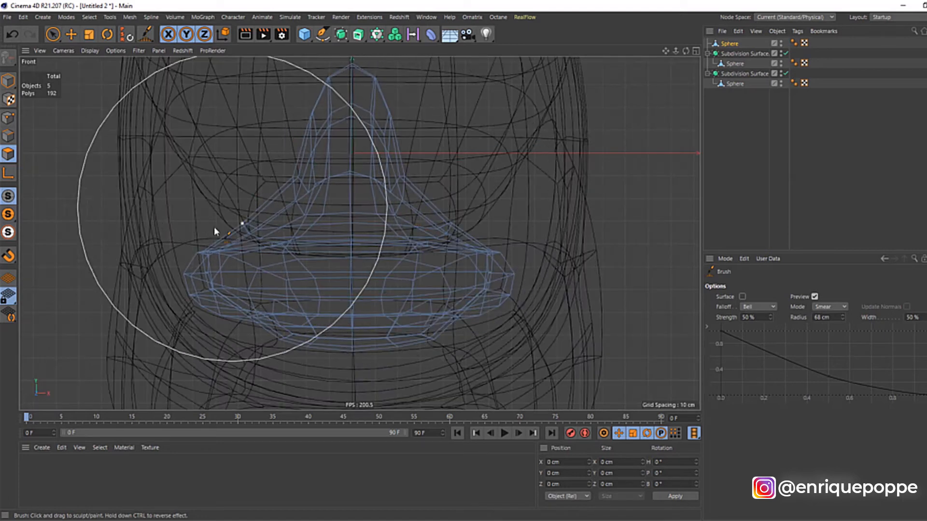
left_click_drag(178, 277, 176, 271)
left_click_drag(509, 287, 537, 262)
left_click_drag(351, 213, 361, 238)
left_click_drag(164, 274, 159, 245)
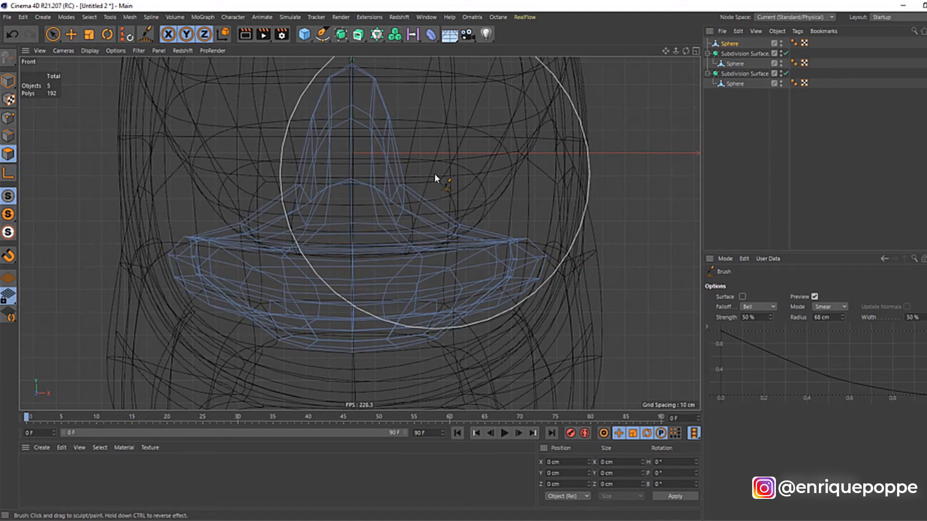
mouse_move(276, 233)
left_mouse_down()
mouse_move(155, 283)
mouse_move(321, 321)
left_mouse_up()
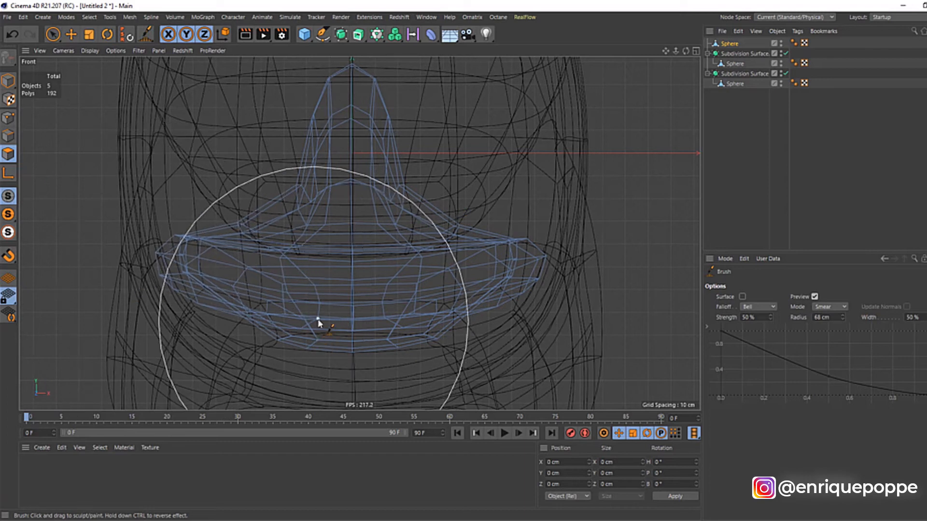
left_click_drag(532, 286, 517, 267)
Smear the beak's sides in the Top view, narrowing its base and neck and rounding the bill's front symmetrically.
key("F2")
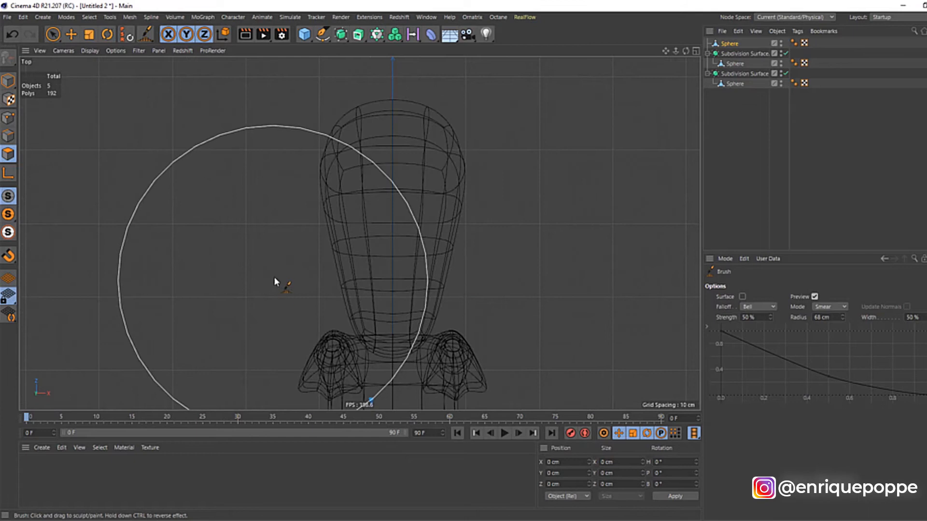
mouse_move(665, 51)
left_mouse_down()
mouse_move(665, 2)
mouse_move(681, 189)
left_mouse_up()
scroll(320, 271, "up", 4)
mouse_move(325, 279)
left_mouse_down()
mouse_move(310, 282)
mouse_move(322, 289)
left_mouse_up()
mouse_move(431, 288)
left_mouse_down()
mouse_move(457, 279)
mouse_move(456, 292)
left_mouse_up()
left_click_drag(260, 155, 281, 166)
left_click_drag(515, 166, 498, 182)
left_click_drag(242, 166, 286, 175)
left_click_drag(256, 219, 276, 222)
left_click_drag(259, 169, 299, 171)
left_click_drag(520, 179, 465, 182)
left_click_drag(285, 181, 319, 190)
left_click_drag(270, 248, 287, 252)
left_click_drag(487, 246, 467, 250)
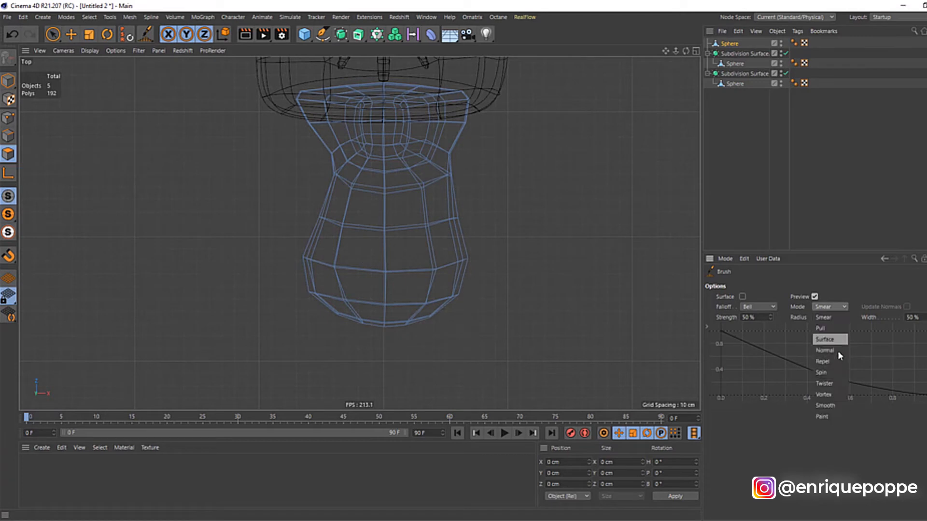
Smooth the bill's sides in the Top view with the Brush, then smear its neck narrower and its base corner outward.
left_click(838, 405)
mouse_move(429, 183)
left_mouse_down()
mouse_move(445, 253)
mouse_move(308, 313)
mouse_move(340, 294)
left_mouse_up()
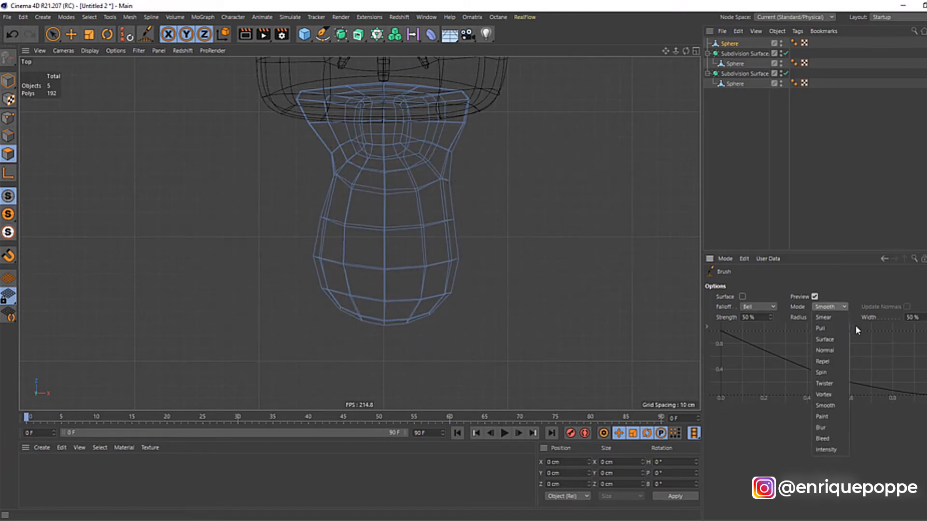
left_click_drag(843, 318, 844, 322)
mouse_move(459, 177)
left_mouse_down()
mouse_move(427, 184)
mouse_move(456, 207)
mouse_move(449, 131)
mouse_move(471, 109)
left_mouse_up()
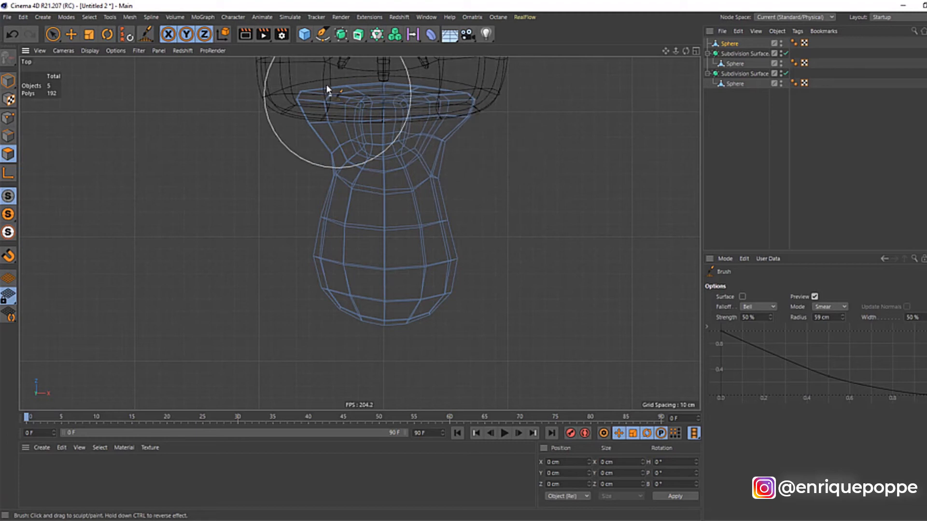
Smear the bill's side outline onto the reference drawing in the Right view, then soften its upper contour in Smooth mode.
key("F4")
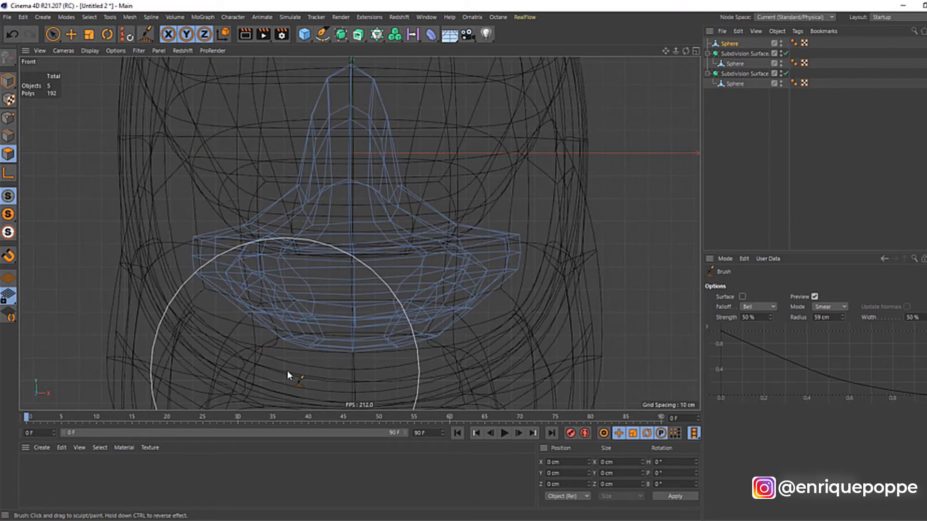
key("F3")
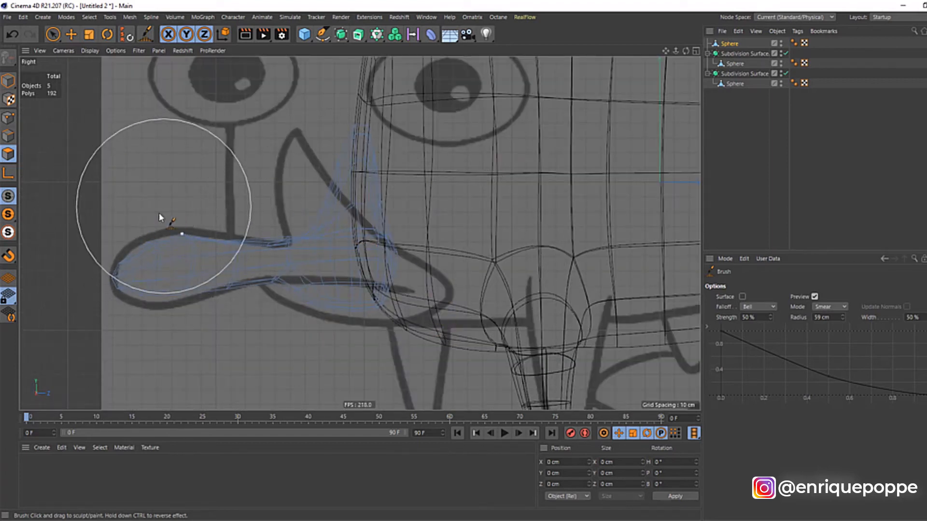
left_click_drag(158, 302, 150, 308)
left_click_drag(111, 246, 105, 238)
left_click_drag(220, 240, 216, 235)
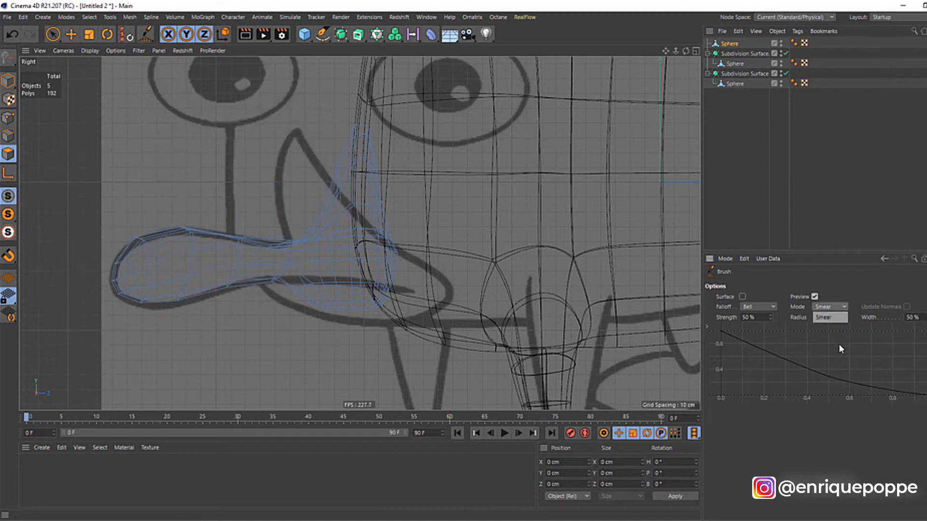
left_click(825, 406)
mouse_move(247, 213)
left_mouse_down()
mouse_move(129, 205)
mouse_move(157, 236)
left_mouse_up()
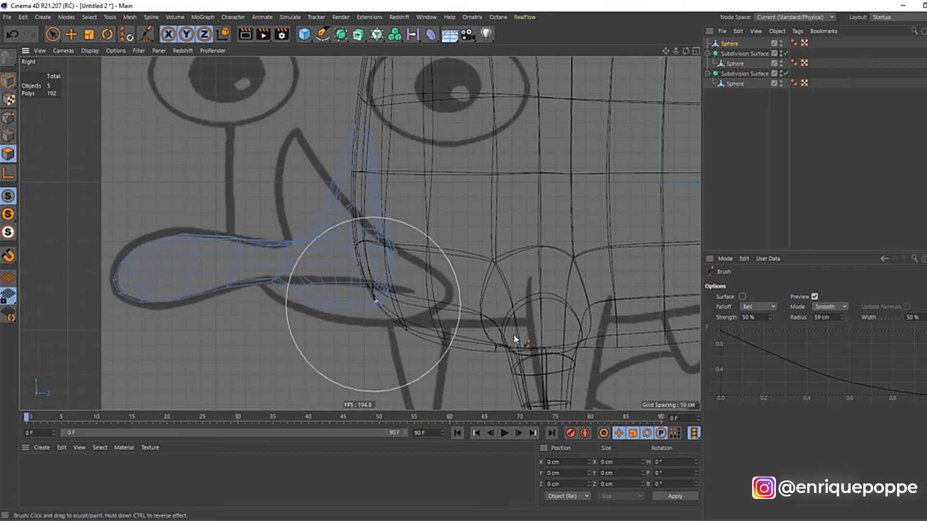
Select the lowest polygons under the beak's base, move them down and back to the reference lower lip, then rotate and scale them.
left_click_drag(52, 34, 89, 57)
left_click_drag(409, 334, 293, 298)
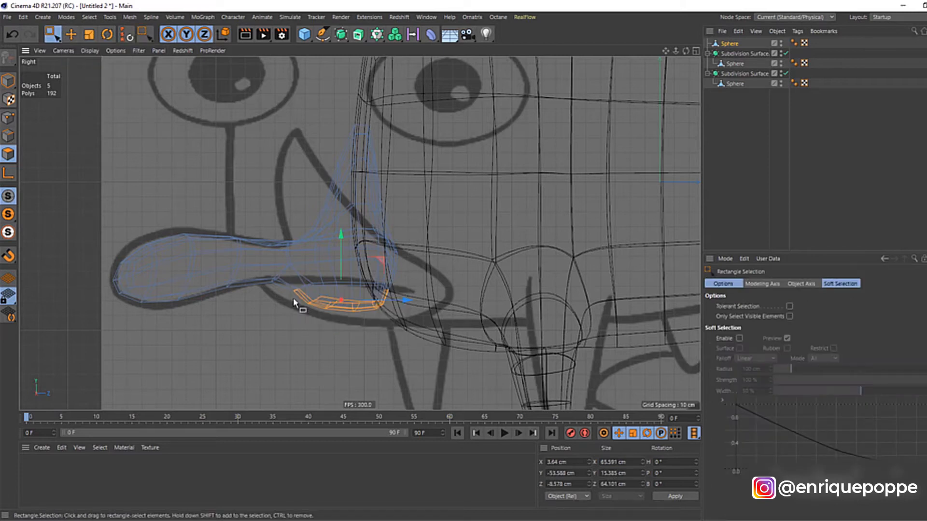
left_click_drag(417, 347, 293, 297)
key("e")
left_click_drag(354, 339, 372, 352)
key("r")
left_click_drag(385, 288, 380, 298)
key("t")
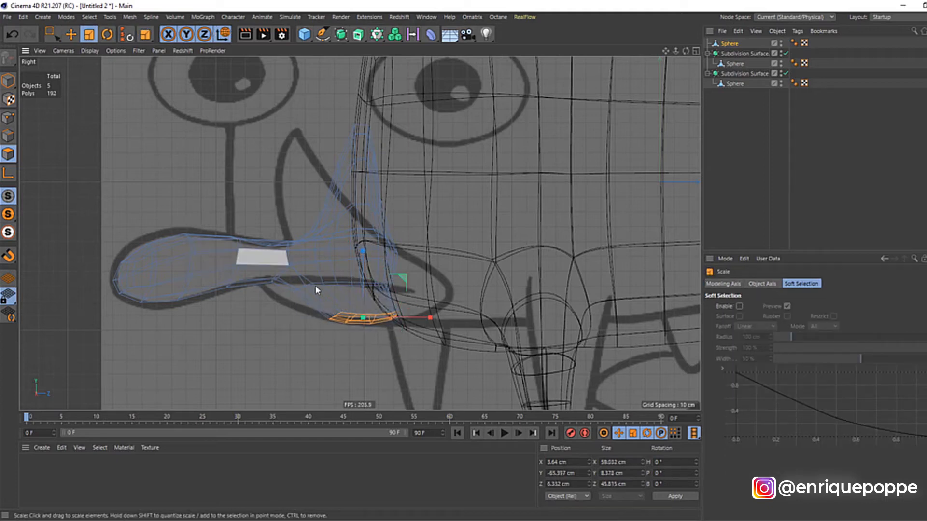
Smooth the bulge on top of the bill in the Perspective view with the Brush at a 59 cm radius.
key("space")
right_click(506, 288)
left_click(539, 218)
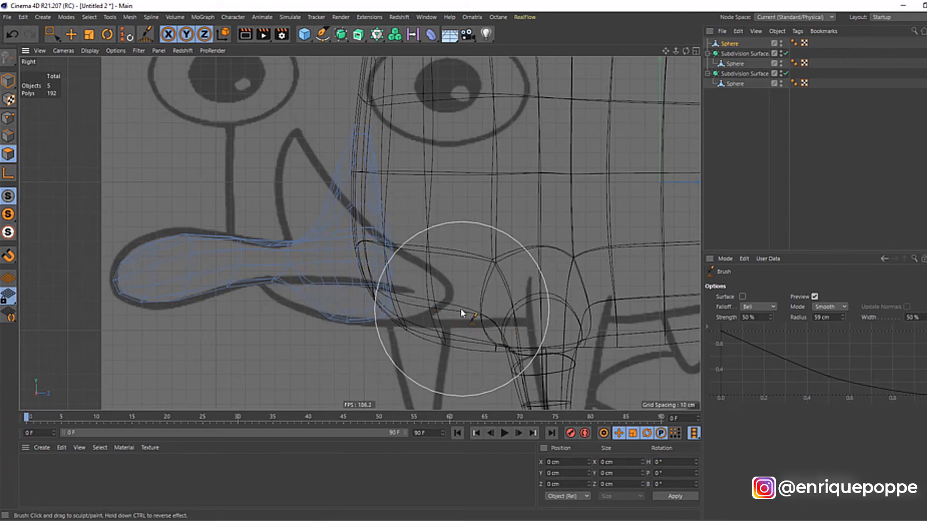
key("F1")
scroll(183, 280, "up", 5)
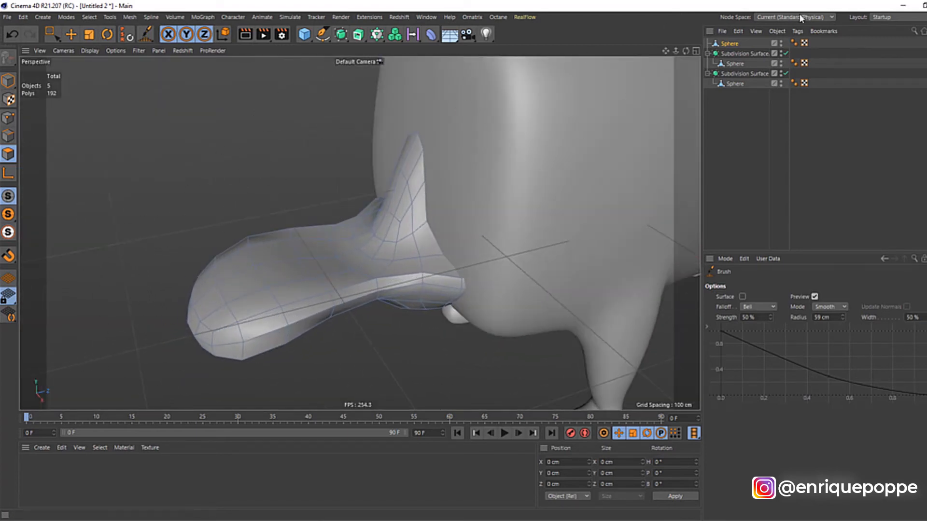
left_click_drag(685, 51, 782, 54)
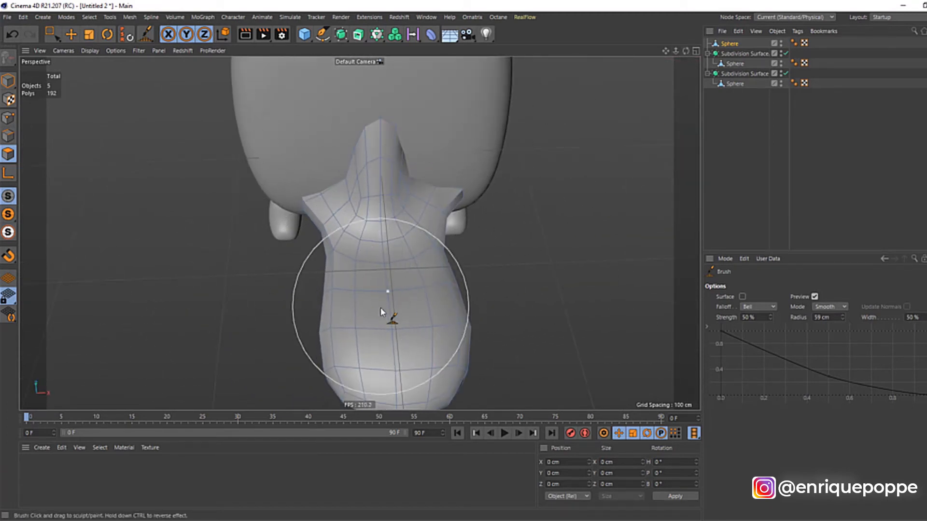
left_click_drag(688, 54, 611, 44)
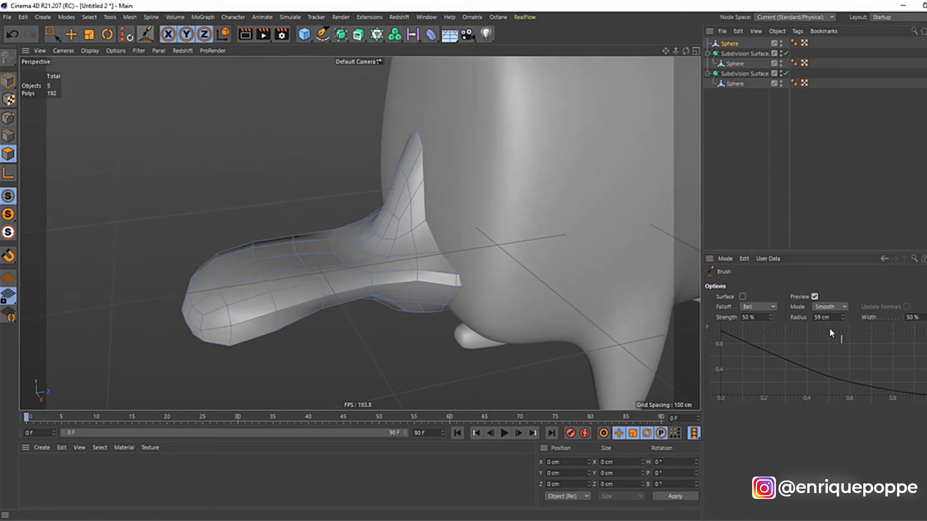
mouse_move(340, 213)
left_mouse_down()
mouse_move(338, 260)
mouse_move(312, 218)
mouse_move(283, 242)
left_mouse_up()
Smear the bill in the Perspective view with the Brush to raise its tip and curve its top downward in the middle.
left_click(823, 317)
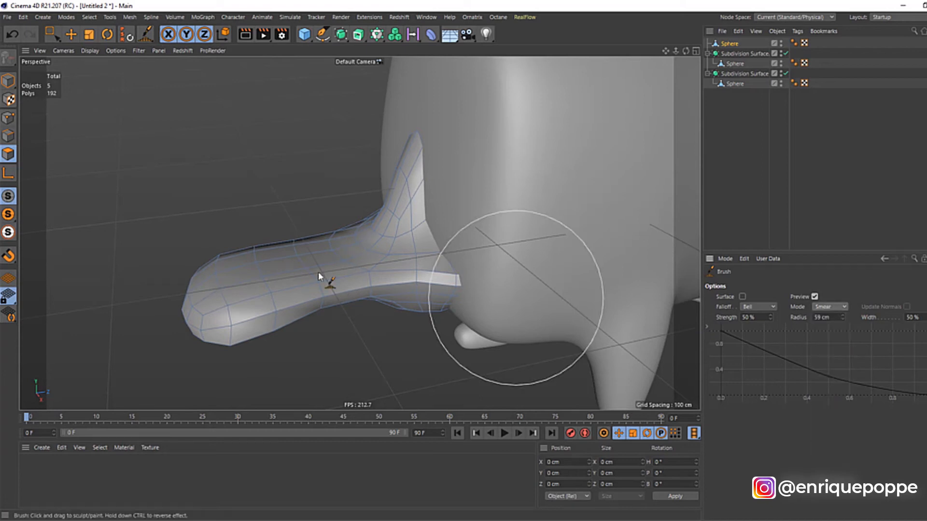
mouse_move(207, 296)
left_mouse_down()
mouse_move(291, 241)
mouse_move(200, 275)
mouse_move(284, 323)
mouse_move(306, 261)
mouse_move(290, 225)
mouse_move(313, 284)
mouse_move(297, 273)
mouse_move(306, 303)
left_mouse_up()
key("F4")
key("F1")
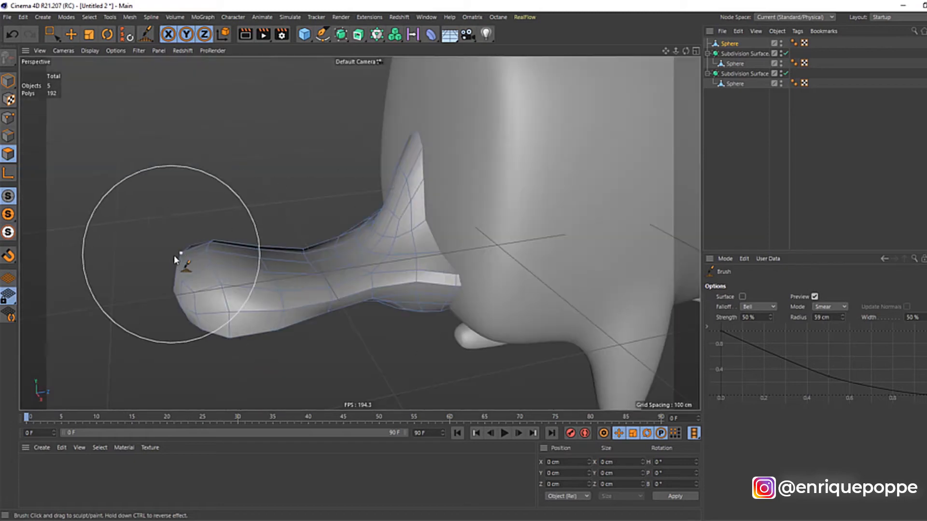
left_click_drag(686, 52, 753, 12)
mouse_move(234, 250)
left_mouse_down()
mouse_move(229, 238)
mouse_move(251, 179)
mouse_move(301, 186)
mouse_move(280, 210)
left_mouse_up()
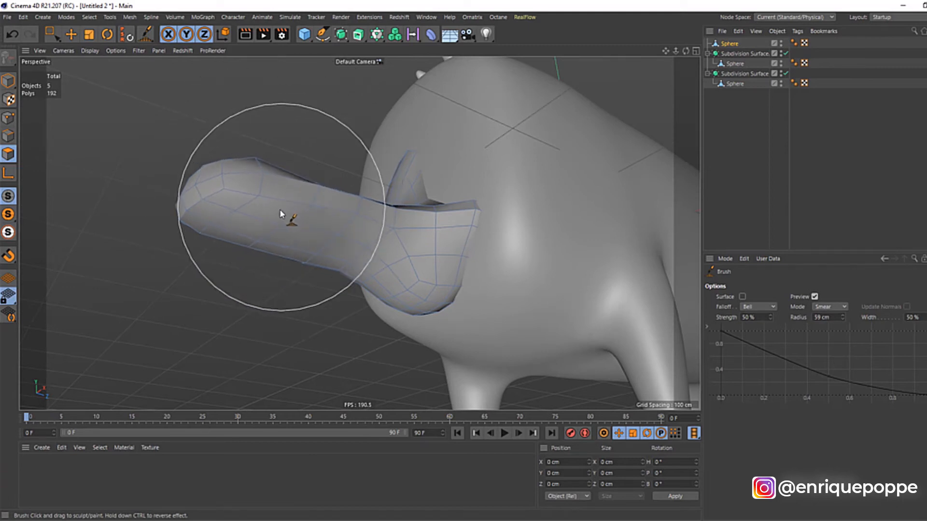
Smear the bill's top and front edge in the Right view to refit them to the reference outline.
key("F3")
left_click_drag(147, 240, 141, 222)
left_click_drag(91, 253, 128, 263)
left_click_drag(224, 247, 233, 237)
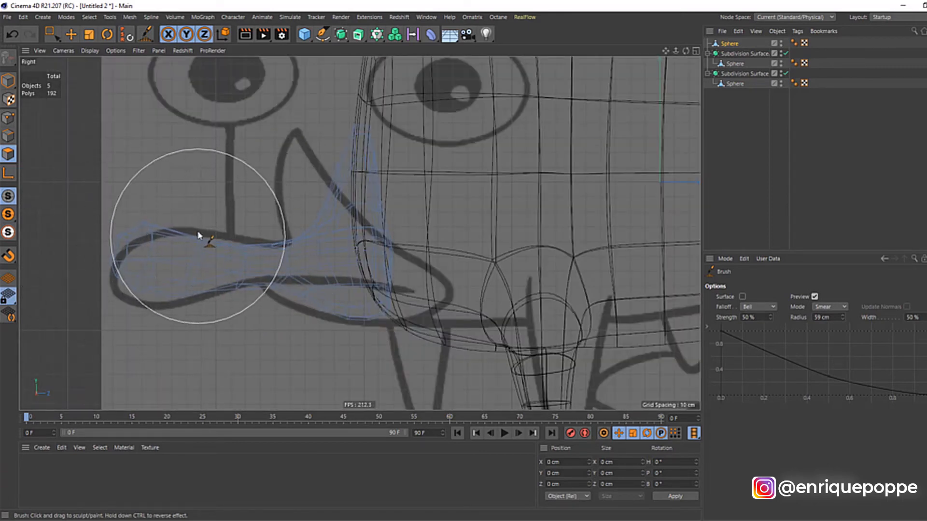
left_click_drag(130, 195, 123, 215)
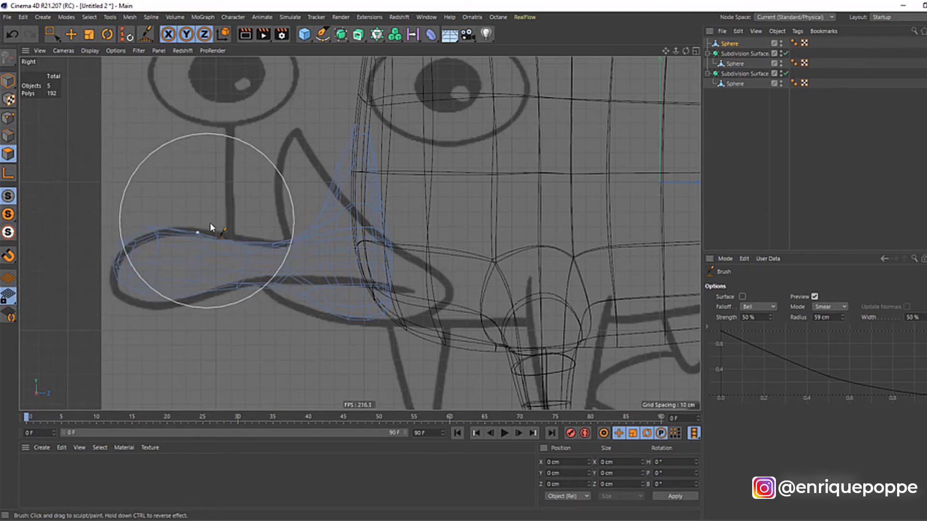
left_click_drag(126, 269, 118, 273)
Select the four polygons at the front of the beak's lower lip and scale them to about 63 cm wide in X.
key("F4")
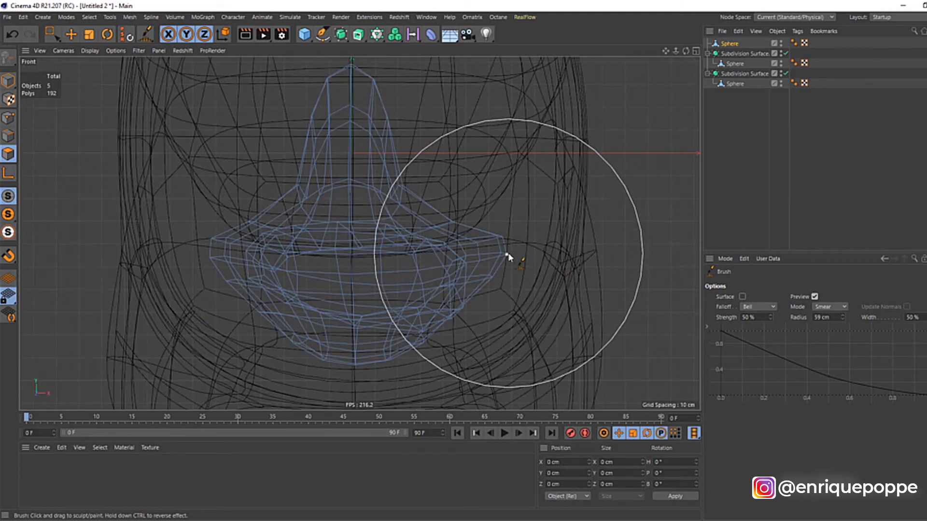
key("F3")
scroll(333, 309, "up", 2)
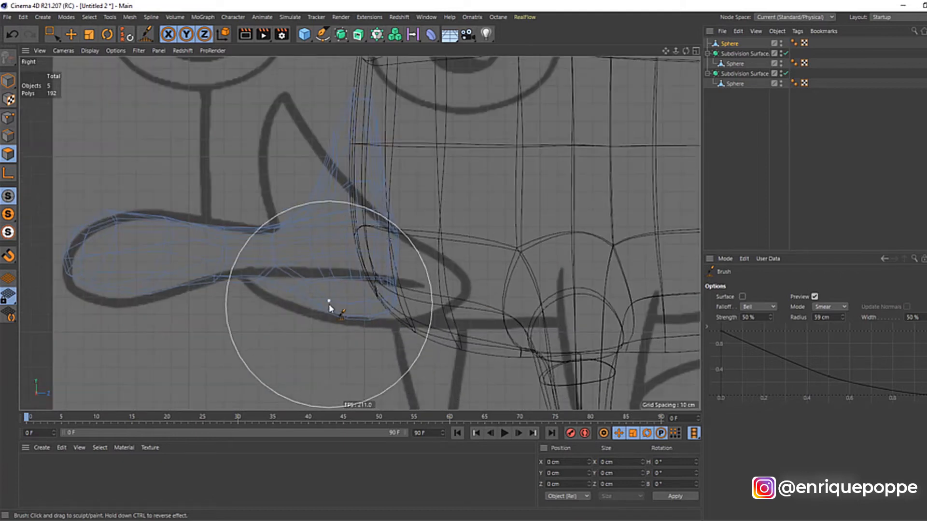
left_click_drag(53, 35, 104, 72)
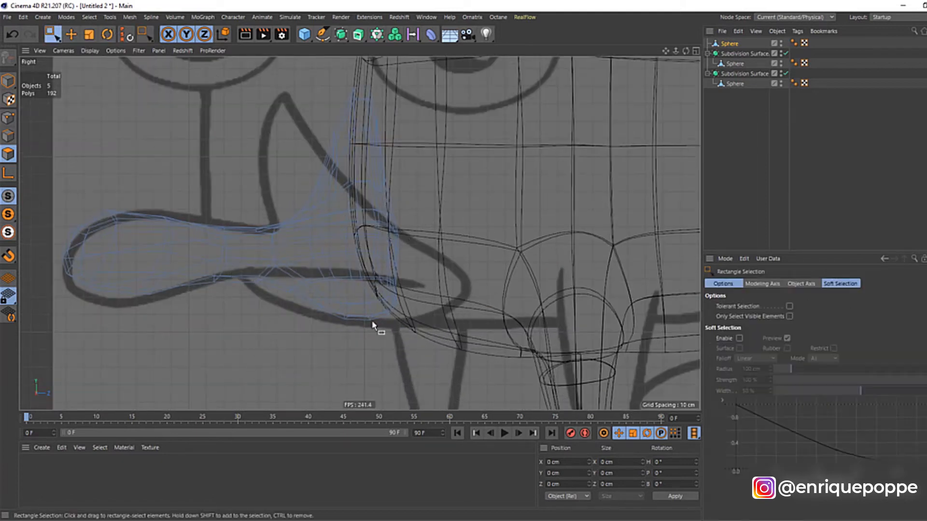
left_click_drag(282, 274, 360, 330)
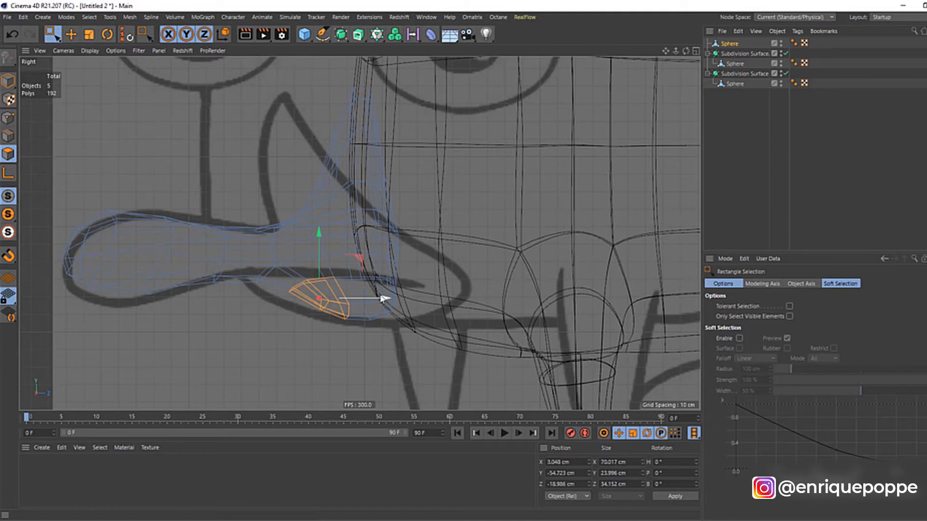
left_click_drag(296, 261, 343, 323)
key("F1")
left_click_drag(450, 284, 430, 263, "alt")
key("ctrl+z")
key("t")
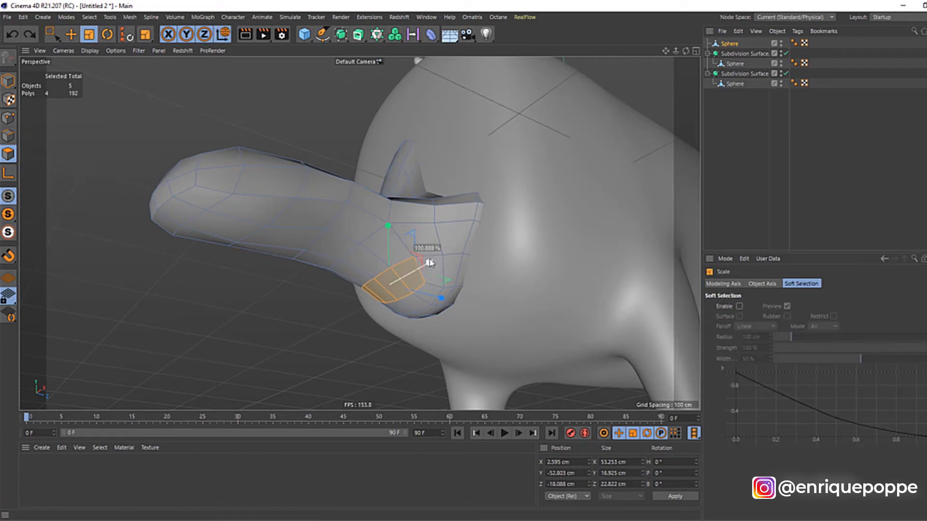
Extrude the selected lower lip polygons and move the new section forward along the reference drawing in the Right view.
key("d")
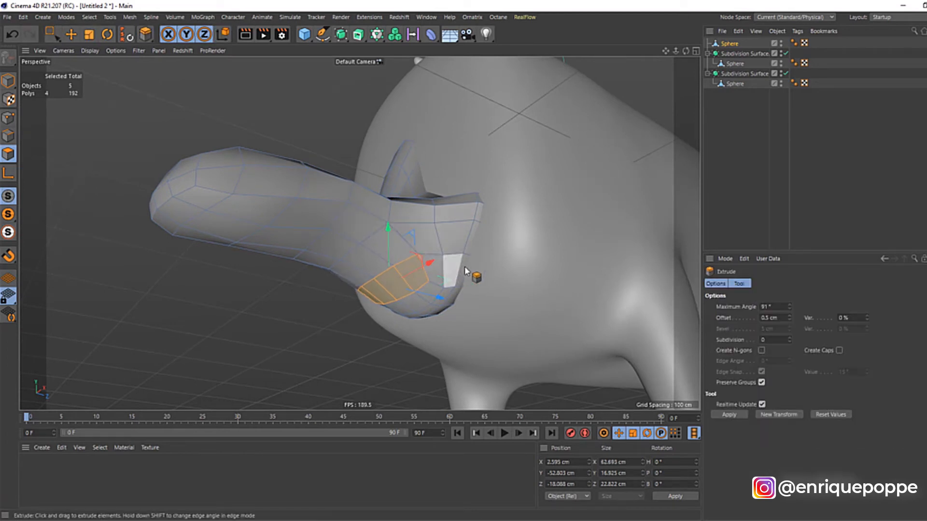
key("F4")
key("F3")
scroll(337, 296, "up", 3)
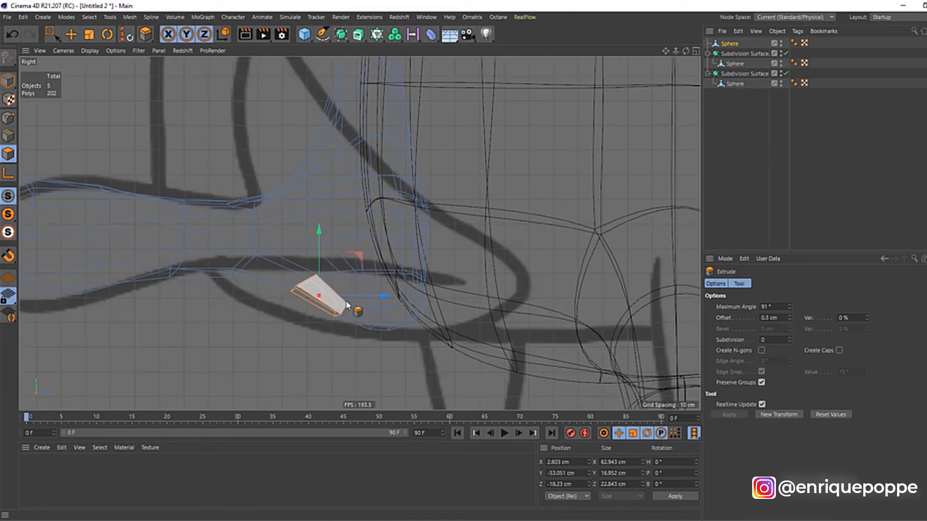
key("e")
left_click_drag(375, 293, 333, 290)
key("r")
key("e")
Extrude the lower lip a second time, move it forward beneath the bill, and scale its end to about 41 cm wide.
key("d")
left_click(343, 282)
key("e")
left_click_drag(273, 333, 214, 324)
key("t")
left_click_drag(286, 316, 134, 351)
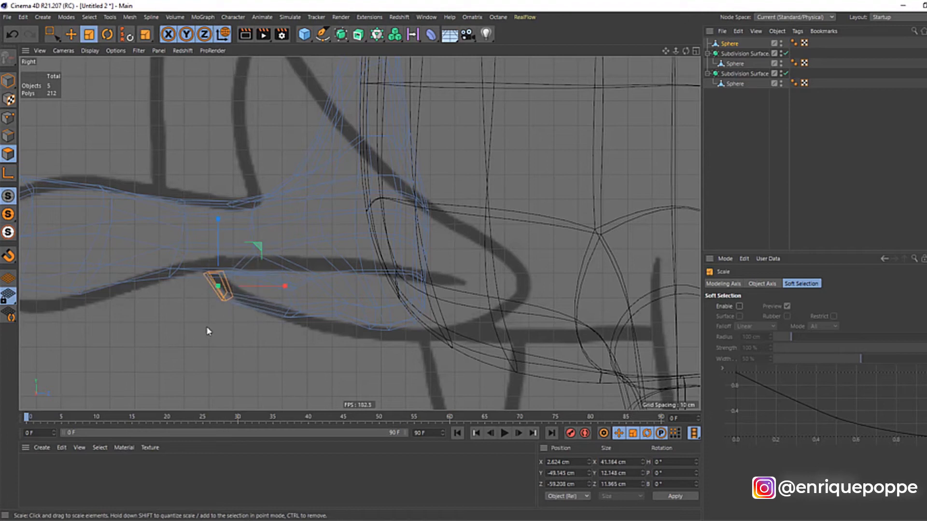
left_click_drag(273, 288, 279, 290)
Extrude the lower lip's tip once more, scale it to about 26 cm wide, and move it forward against the bill's underside.
key("d")
left_click_drag(270, 329, 222, 346)
key("e")
key("t")
left_click_drag(200, 356, 184, 361)
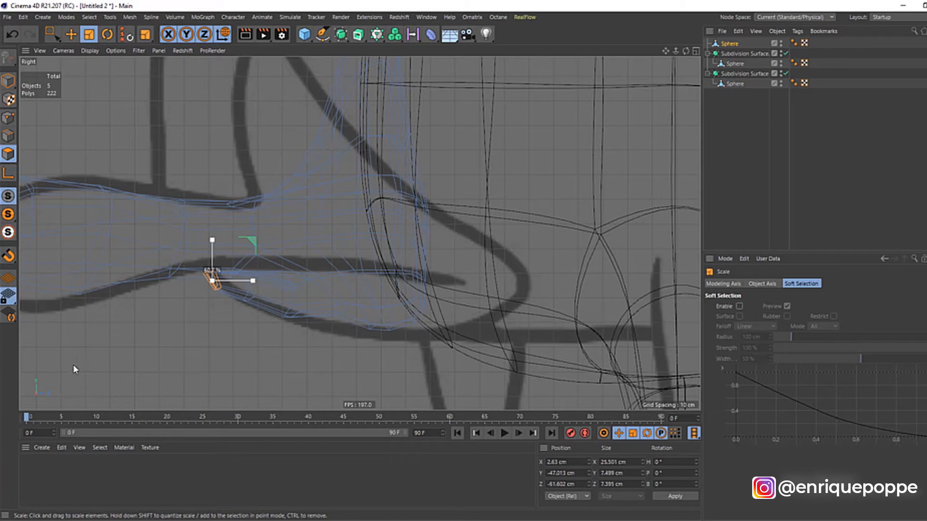
left_click_drag(73, 365, 75, 365)
key("e")
left_click_drag(138, 353, 122, 351)
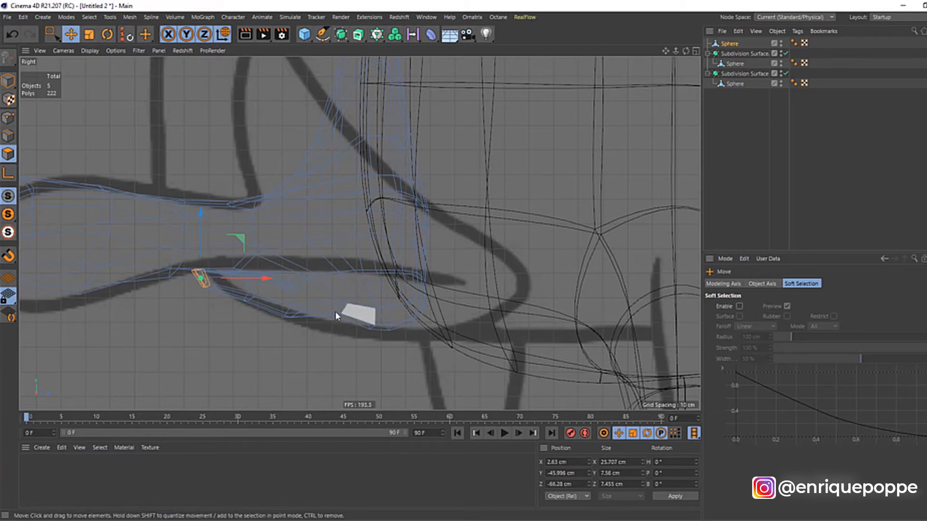
Select the edge loop just behind the lower lip's tip and scale it wider sideways.
key("F2")
key("F1")
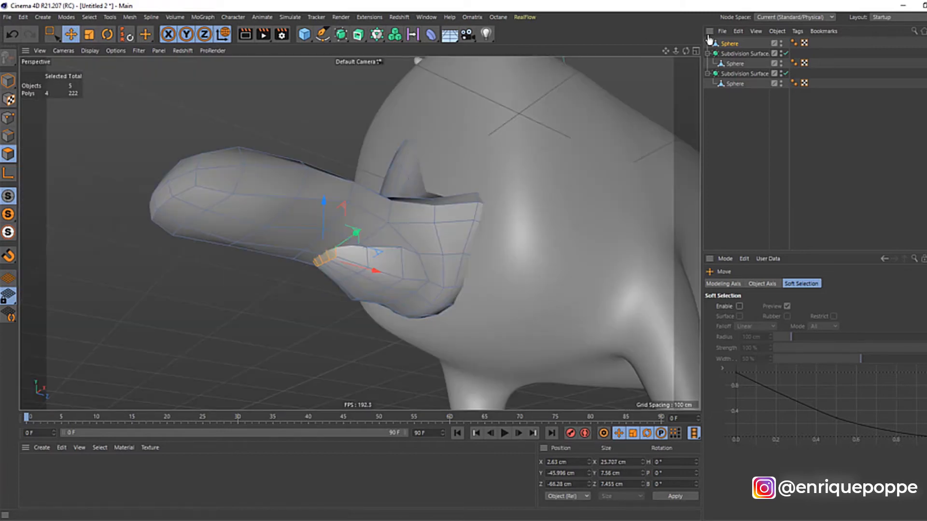
left_click_drag(686, 52, 413, 238)
scroll(290, 276, "up", 3)
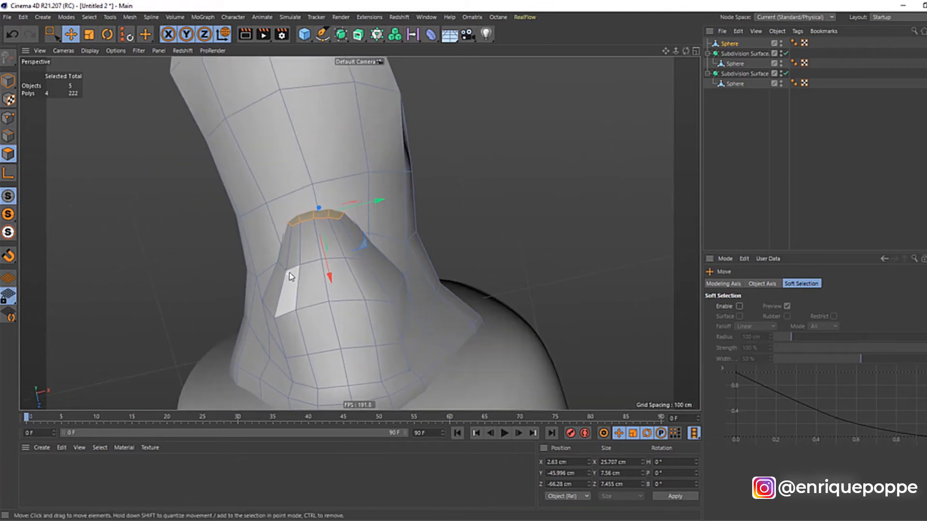
left_click(11, 140)
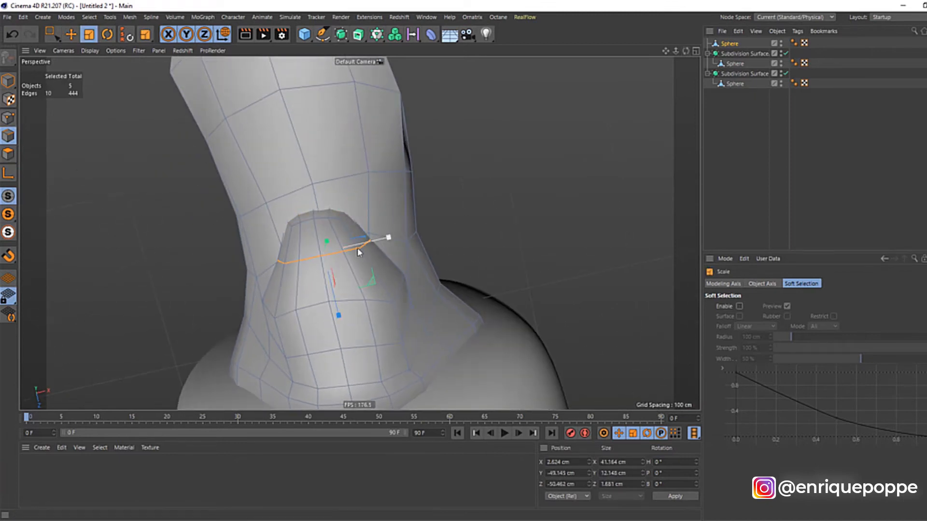
left_click_drag(359, 251, 392, 237)
Grow the tip's polygon selection back over the lower lip and scale it to about 74 cm wide in X.
mouse_move(685, 51)
left_mouse_down()
mouse_move(650, 53)
mouse_move(685, 58)
left_mouse_up()
key("u")
key("y")
key("u")
key("y")
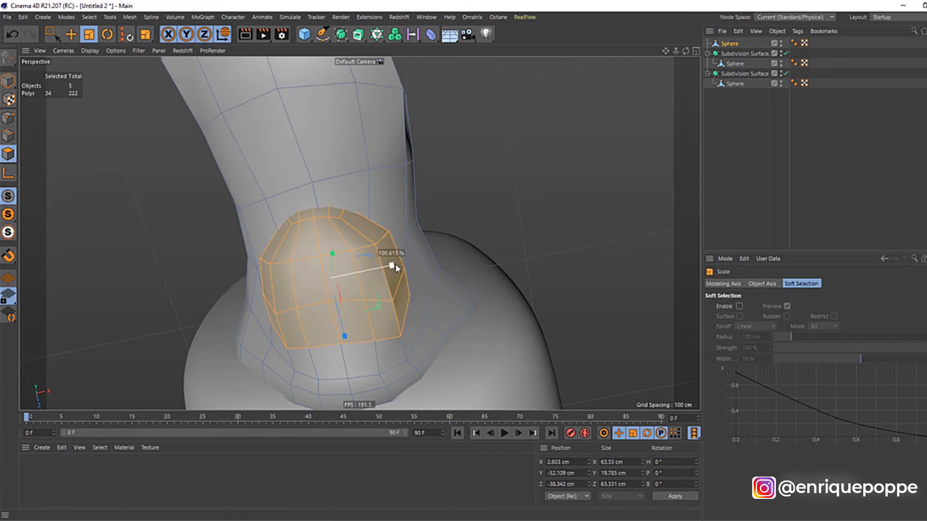
left_click_drag(395, 267, 406, 269)
right_click(432, 226)
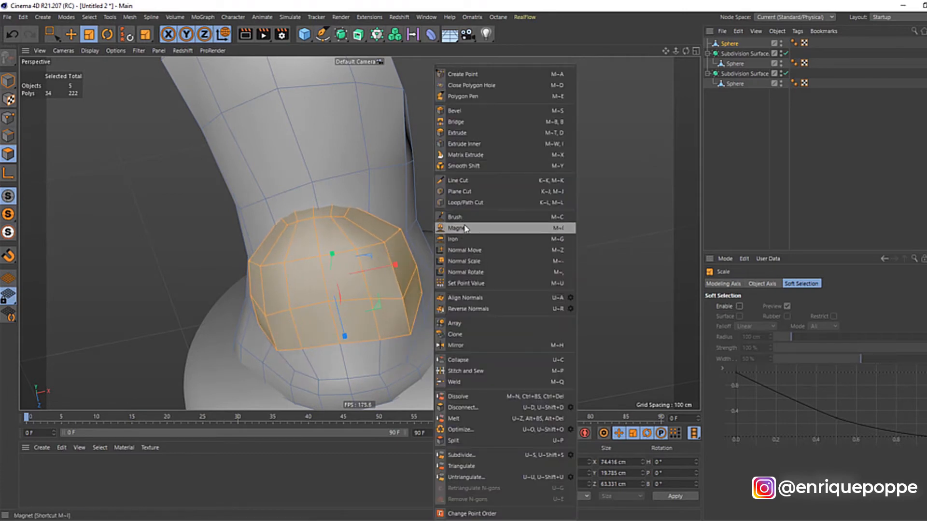
left_click(478, 232)
left_click_drag(357, 241, 365, 218, "alt")
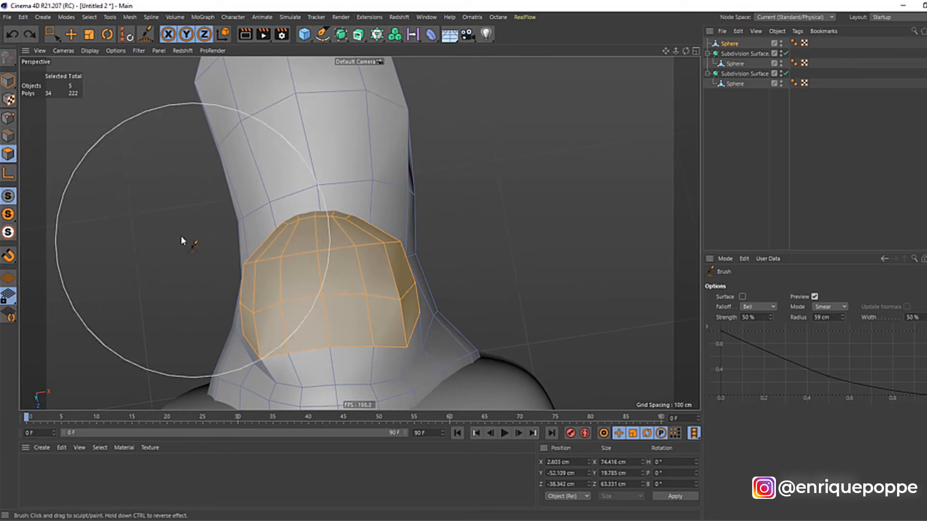
Add an edge loop across the lower lip just behind its tip with Loop/Path Cut in Point mode.
right_click(234, 183)
left_click(277, 206)
left_click(8, 118)
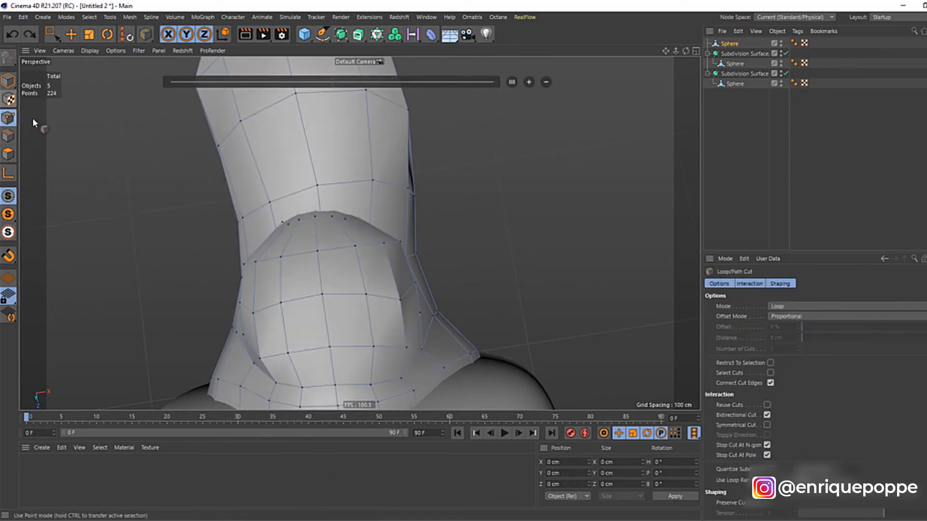
left_click(344, 235)
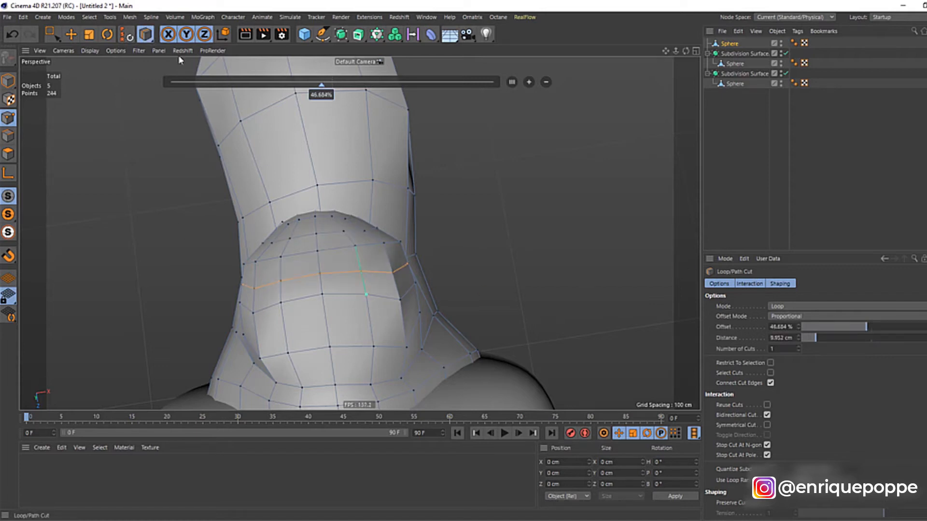
Smear the lower lip's polygons into shape with the Brush at 55 cm radius and even them out in Smooth mode.
left_click_drag(145, 34, 166, 70)
left_click_drag(376, 213, 408, 234)
key("ctrl+z")
left_click(7, 154)
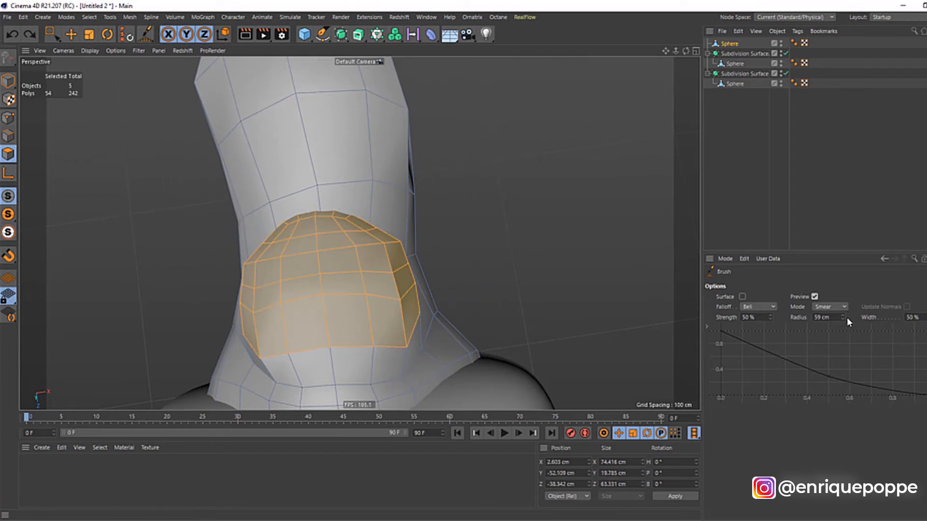
mouse_move(378, 246)
left_mouse_down()
mouse_move(347, 221)
mouse_move(266, 220)
mouse_move(285, 226)
left_mouse_up()
left_click_drag(192, 260, 227, 256)
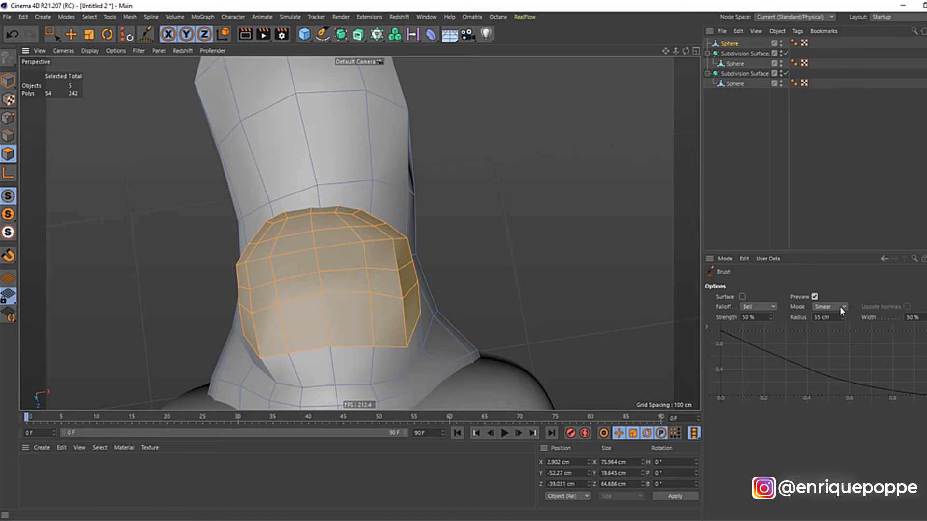
left_click(841, 410)
left_click_drag(328, 258, 284, 302)
Loop-select the beak's central lengthwise edge loop and flatten it onto the centre with X position and X size 0 cm.
key("F4")
key("F2")
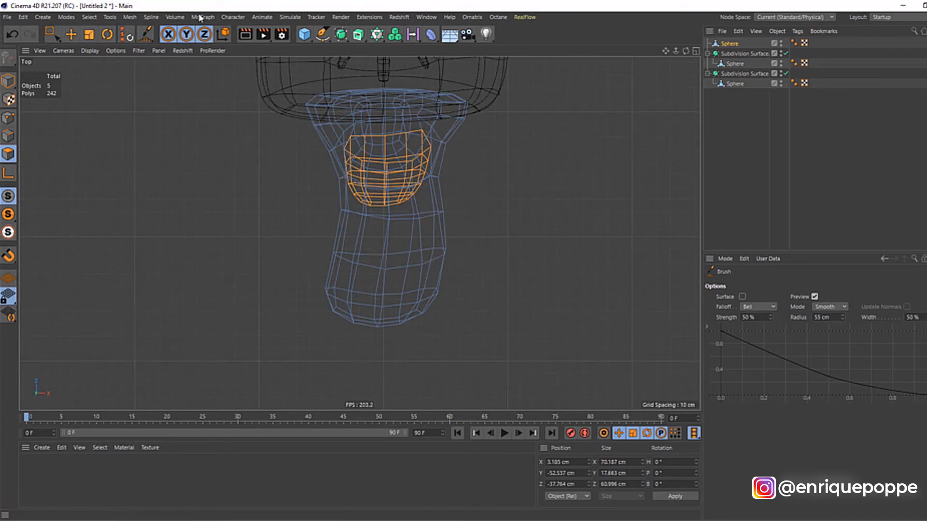
left_click(90, 17)
left_click(106, 77)
left_click(8, 135)
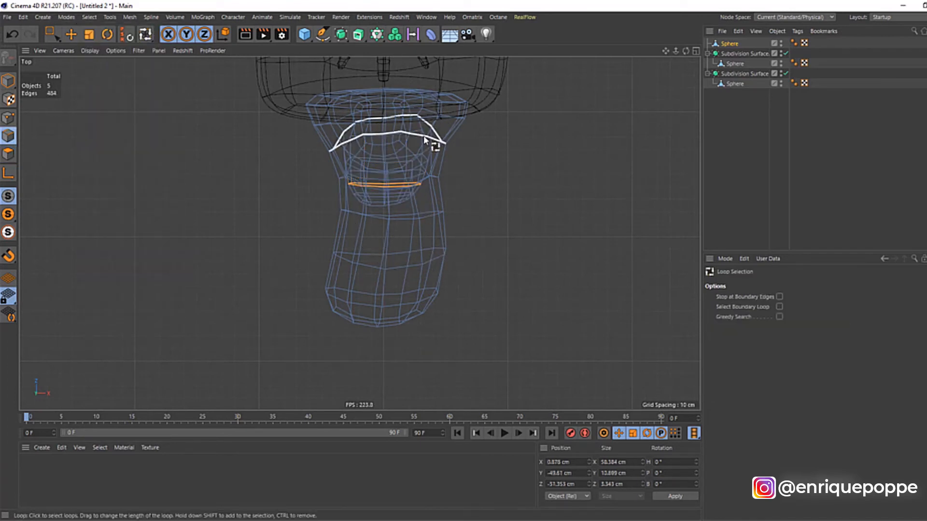
left_click(384, 126)
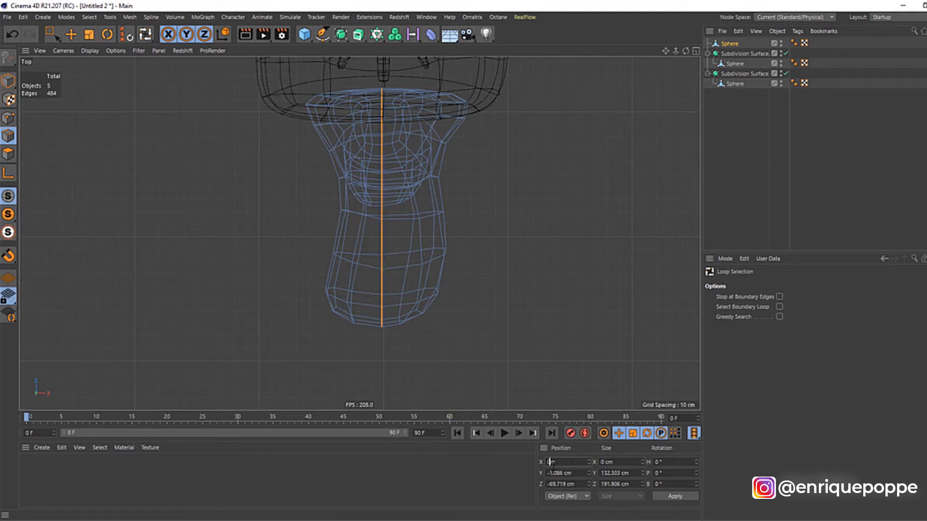
middle_click_drag(333, 98, 331, 102, "alt")
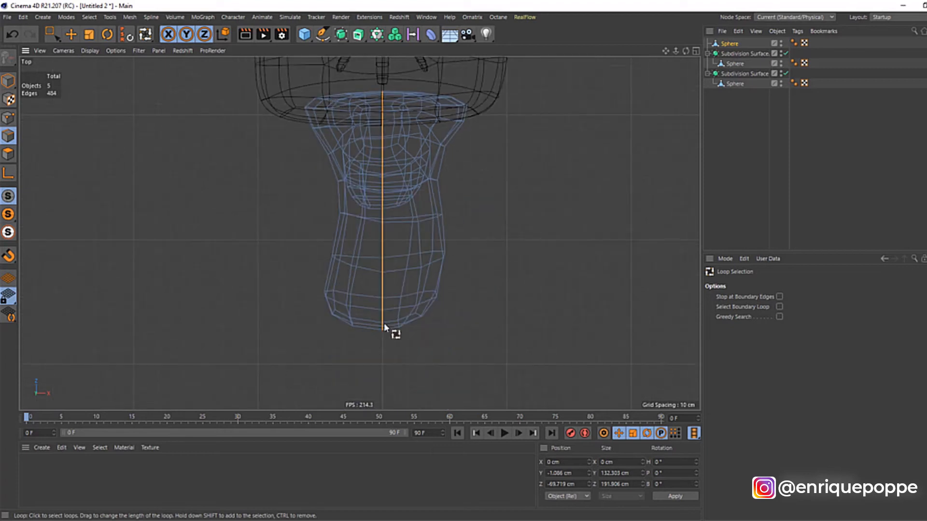
Rectangle-select the negative-X half of the beak, including hidden elements, and delete it up to the centre line.
left_click_drag(56, 40, 87, 62)
left_click_drag(461, 273, 392, 344)
left_click_drag(469, 311, 475, 310)
left_click_drag(258, 67, 387, 322)
key("Delete")
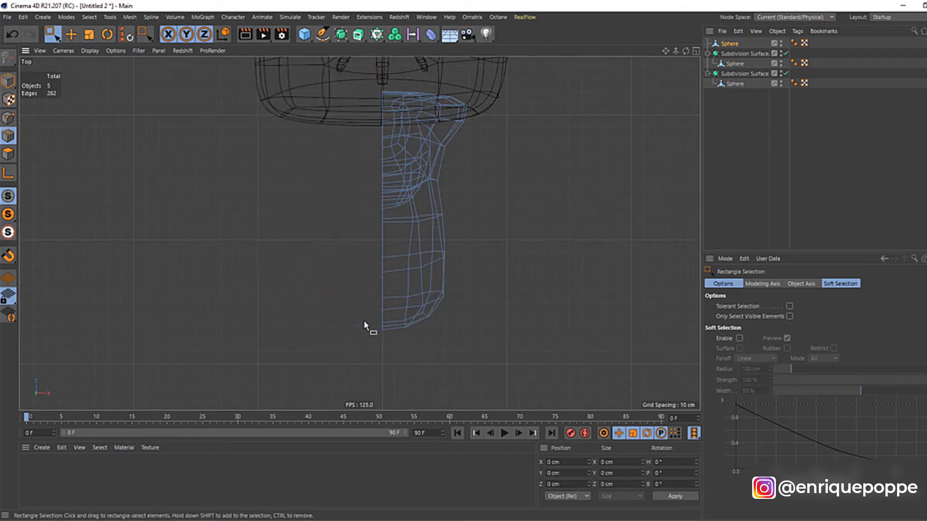
Add a Symmetry object as parent of the halved beak sphere to mirror it across the centre.
left_click_drag(342, 33, 521, 68)
left_click_drag(732, 47, 731, 47)
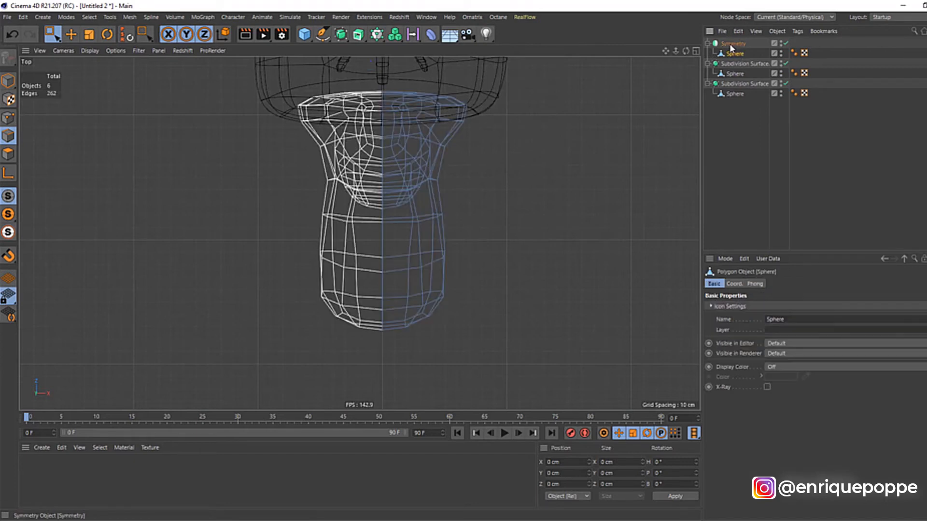
left_click(793, 152)
key("F1")
scroll(377, 142, "down", 6)
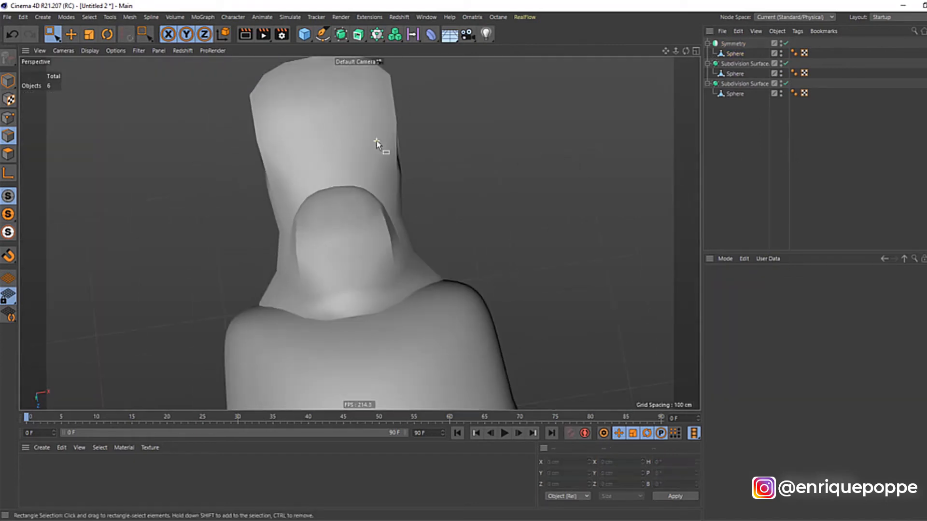
left_click_drag(686, 51, 579, 120)
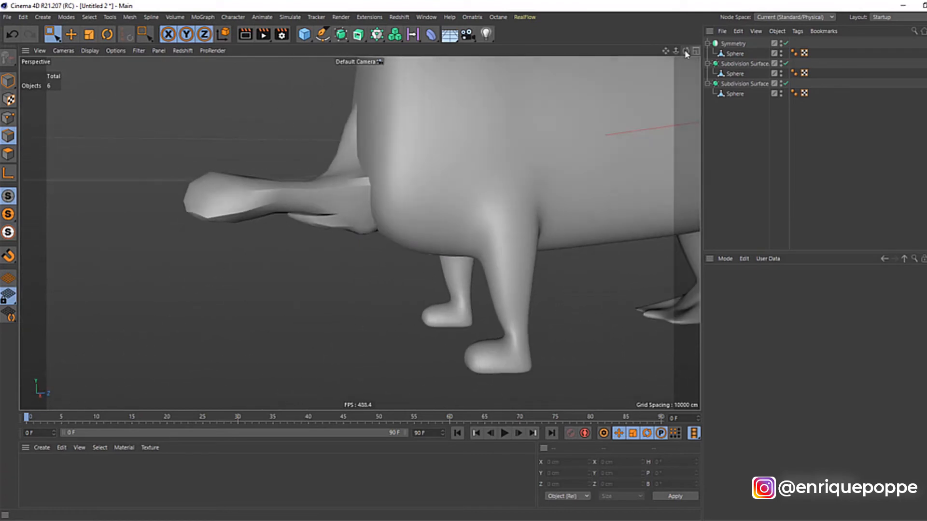
In Point mode in the Right view, move the inner points between the lower lip and bill back toward the head.
key("F3")
scroll(329, 269, "down", 3)
scroll(351, 273, "up", 5)
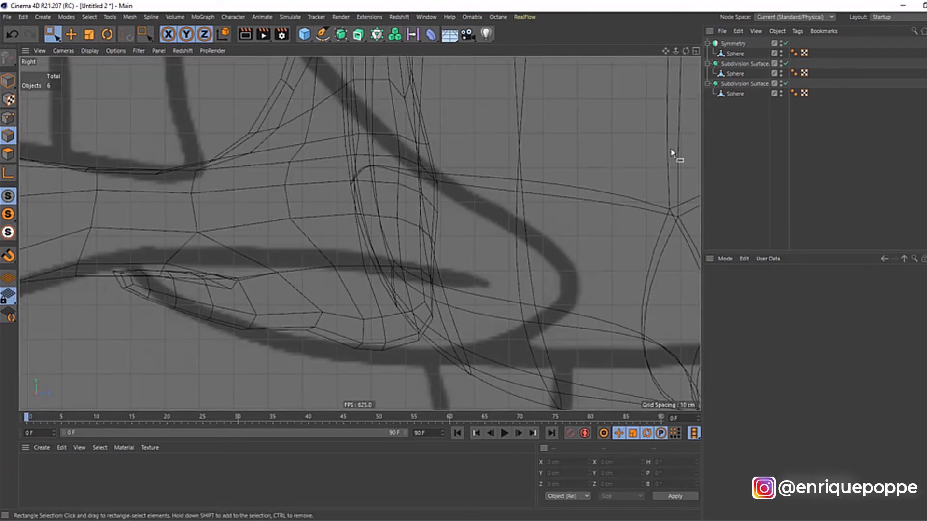
left_click(730, 53)
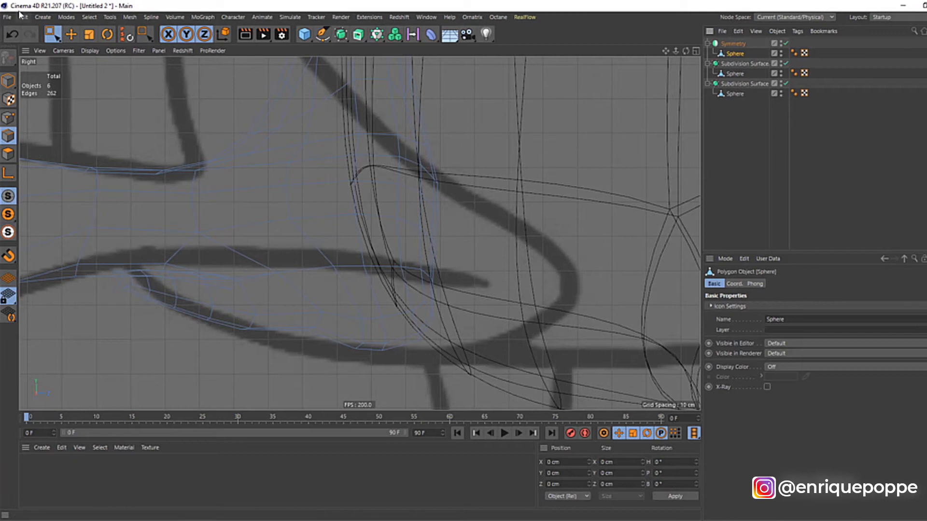
left_click_drag(59, 37, 77, 67)
left_click(8, 118)
left_click_drag(257, 267, 223, 304)
left_click_drag(291, 259, 225, 290, "shift")
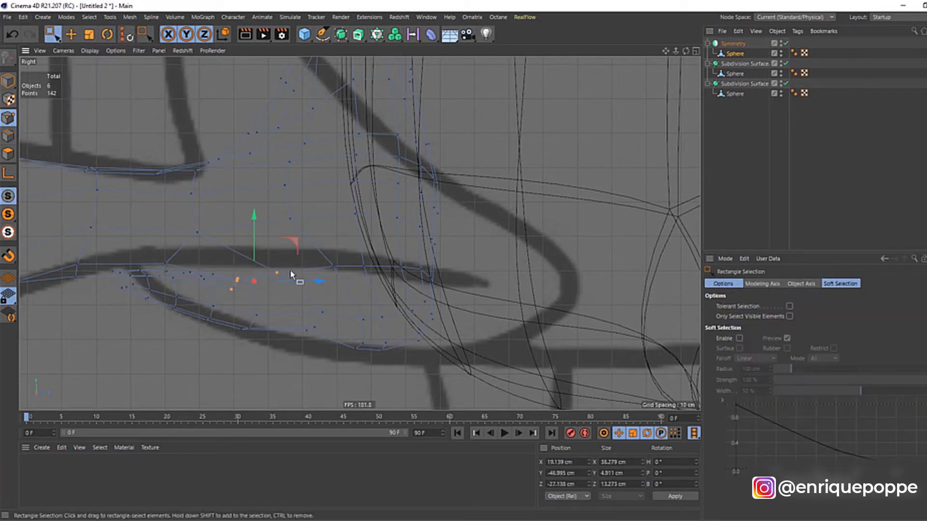
left_click_drag(297, 282, 329, 276)
left_click_drag(246, 250, 284, 308)
left_click_drag(296, 273, 295, 273)
left_click_drag(288, 232, 286, 229)
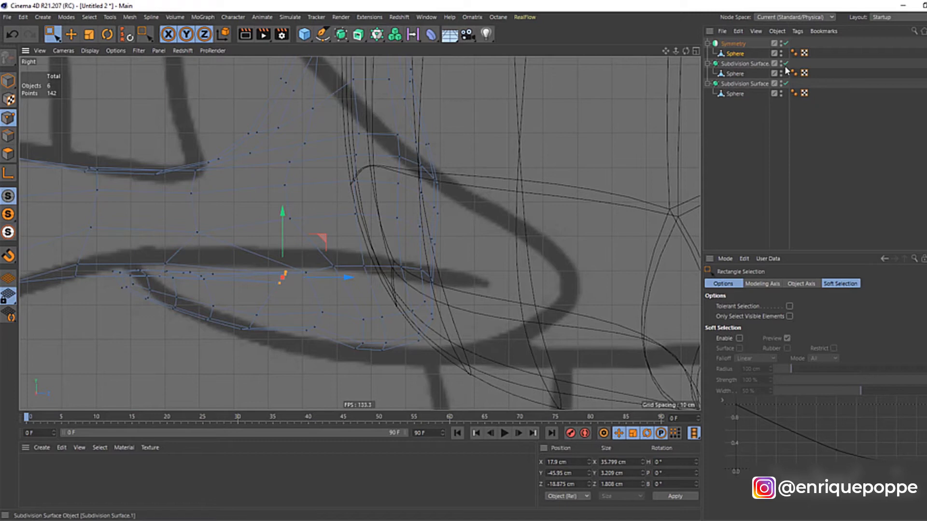
Put the beak's Symmetry object under a new Subdivision Surface and inspect the smoothed beak from the side and above.
left_click(733, 44)
left_click(334, 32, "alt")
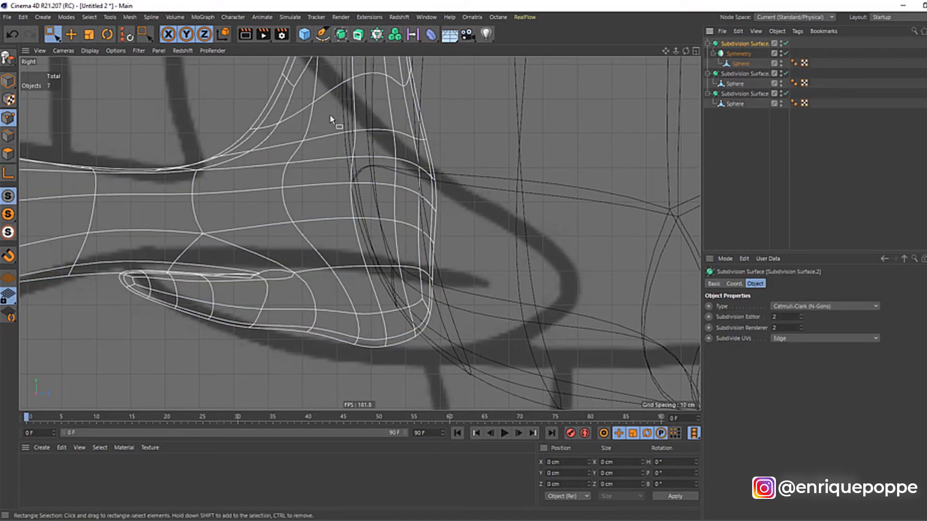
key("F1")
left_click(849, 157)
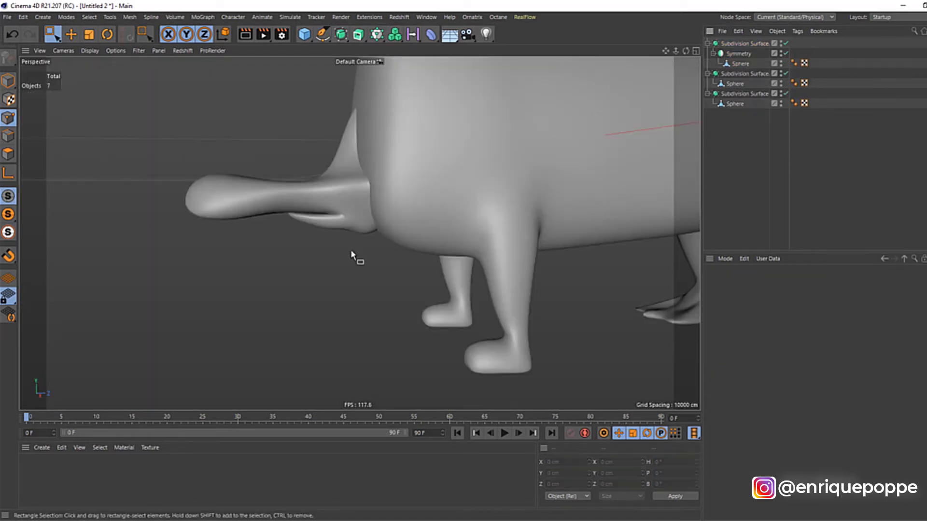
scroll(300, 188, "up", 1)
left_click_drag(685, 50, 192, 279)
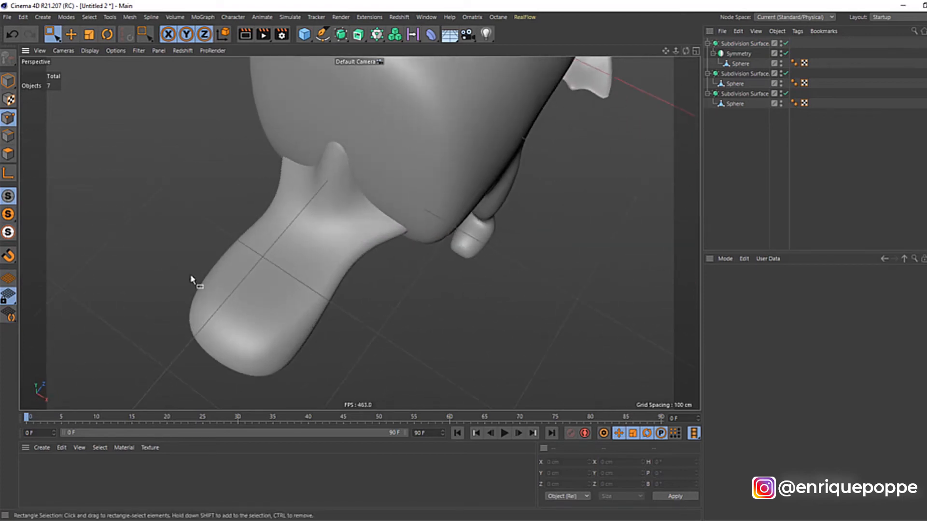
Move the beak's points around the bill's front end up and forward in the Right view to follow the reference outline.
left_click(739, 53)
key("F4")
key("F3")
scroll(155, 215, "down", 2)
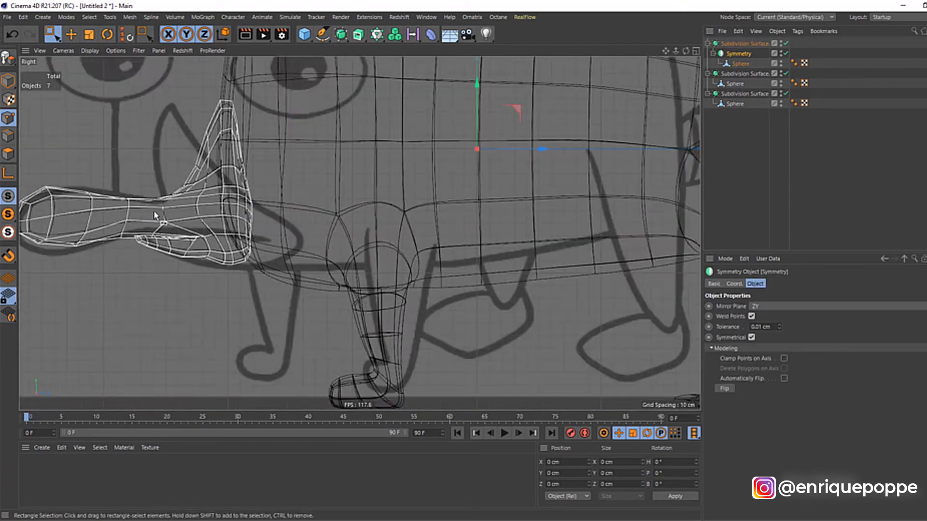
scroll(168, 193, "up", 5)
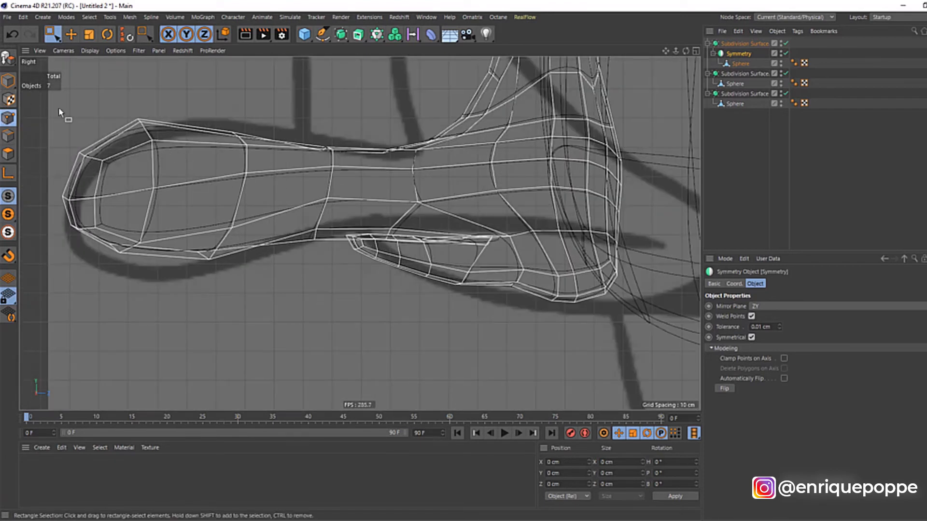
left_click(740, 63)
left_click_drag(45, 139, 124, 182)
left_click_drag(98, 138, 98, 105)
left_click_drag(57, 180, 144, 246)
left_click_drag(137, 211, 123, 209)
left_click_drag(179, 154, 168, 139)
left_click_drag(56, 124, 111, 213)
left_click_drag(115, 212, 39, 185)
left_click_drag(68, 152, 67, 145)
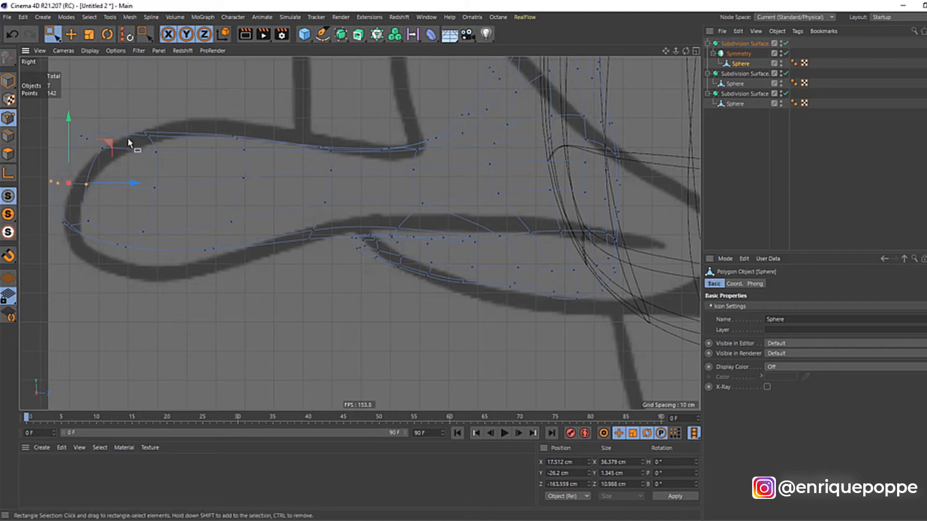
Lower the upper point groups along the middle of the bill, from behind its rounded front to the narrow section.
left_click_drag(197, 107, 290, 167)
mouse_move(239, 104)
left_mouse_down()
mouse_move(265, 196)
mouse_move(239, 120)
left_mouse_up()
left_click_drag(309, 141, 388, 203)
left_click_drag(322, 138, 322, 138)
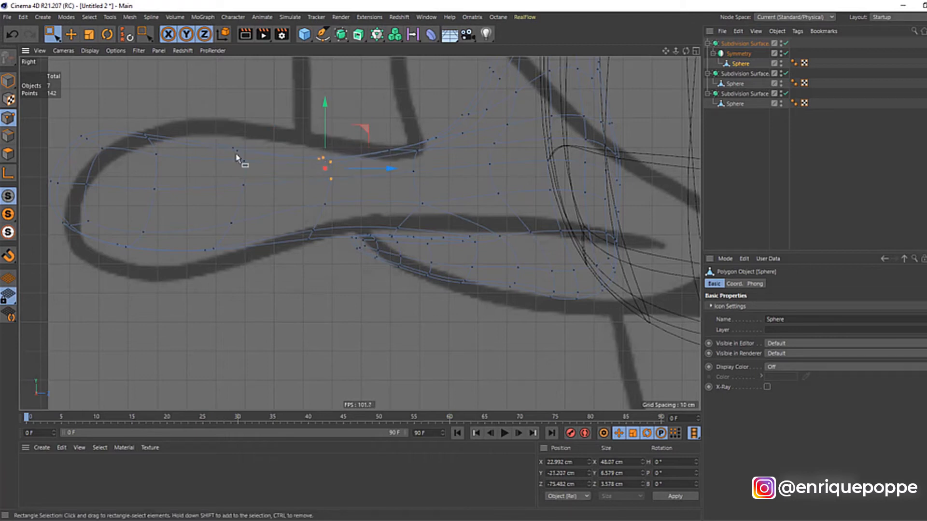
In the Top view, move the outer points at the narrow section behind the bill inward along X.
key("F1")
key("F2")
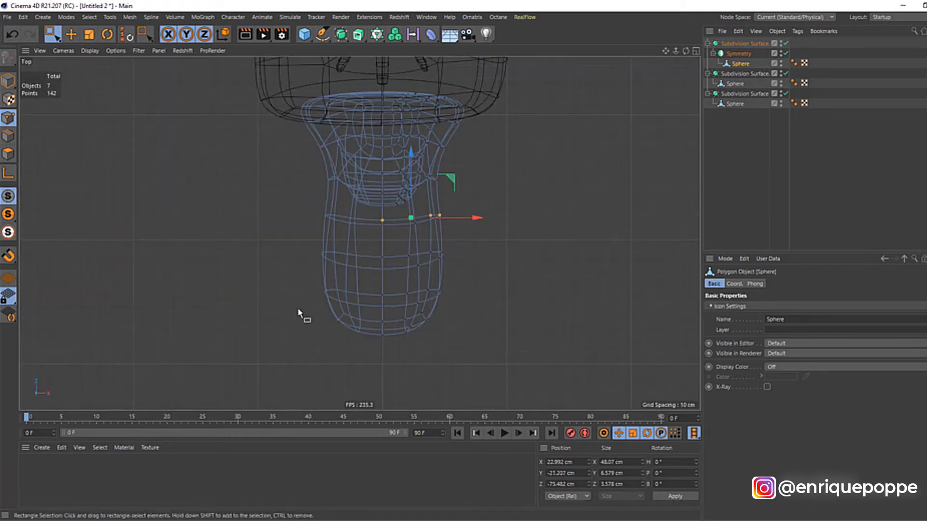
left_click_drag(300, 232, 378, 278)
left_click_drag(520, 212, 393, 346)
left_click_drag(425, 186, 424, 188)
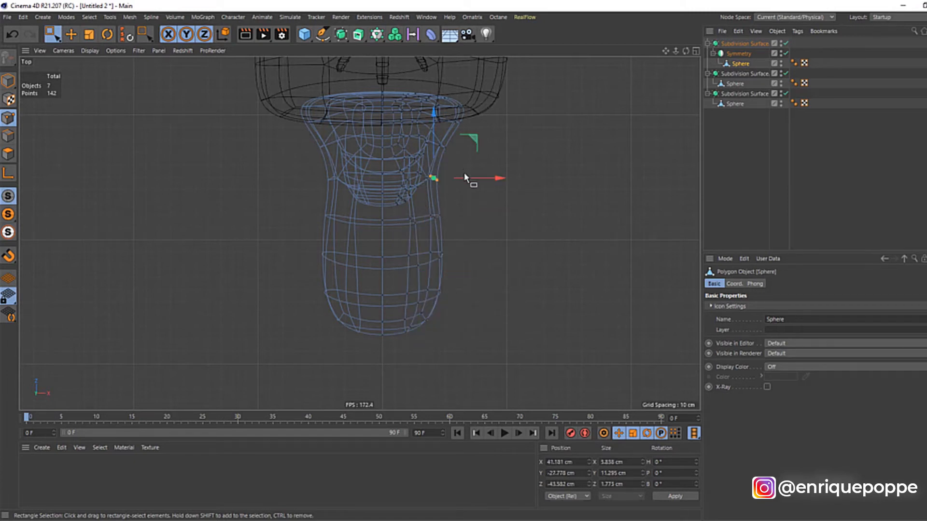
Select the outer points of the bill's front section and move them outward in X to flare the bill.
left_click_drag(456, 230, 397, 333)
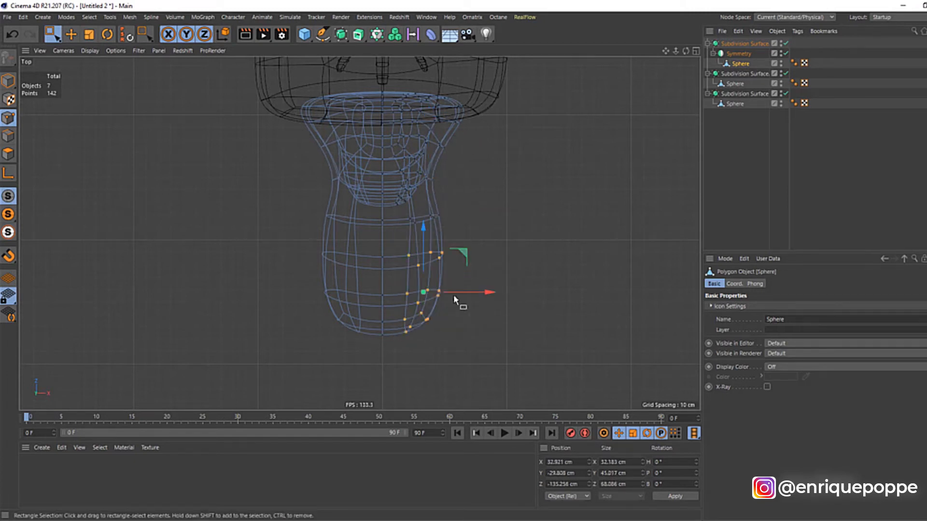
left_click_drag(484, 293, 409, 337)
key("ctrl+z")
left_click_drag(480, 310, 487, 311)
key("t")
left_click_drag(439, 245, 439, 271)
key("0")
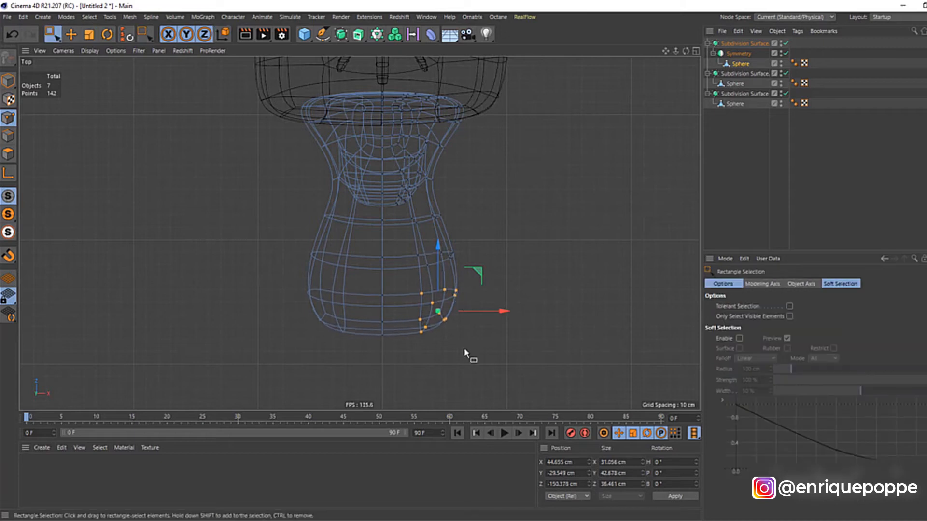
Move the bill's front-edge points forward along Z and pull its front corner points inward to round the tip.
left_click_drag(415, 310, 416, 311)
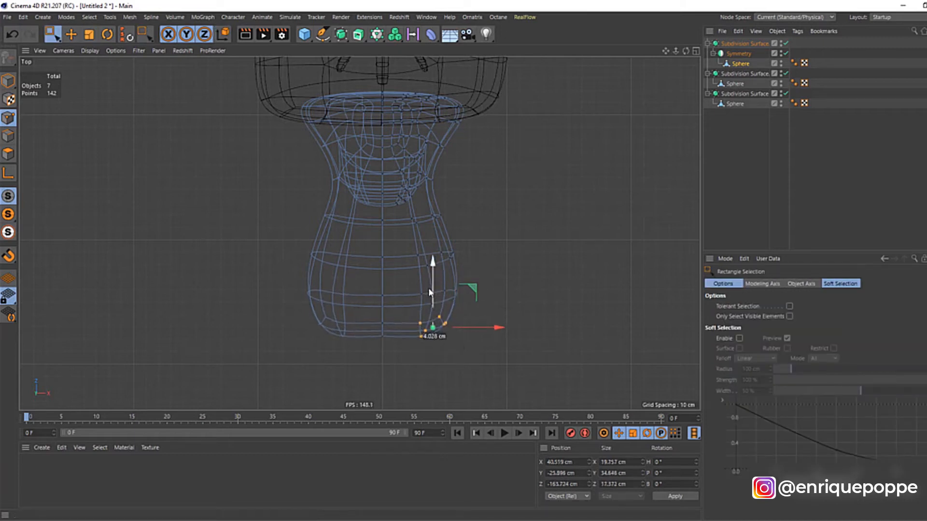
left_click_drag(340, 305, 466, 352)
key("t")
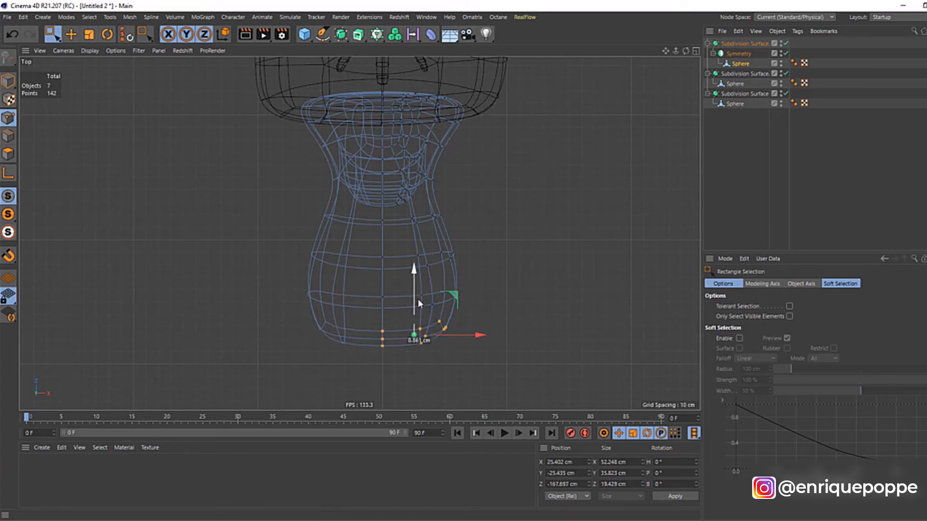
key("0")
left_click_drag(408, 353, 482, 340)
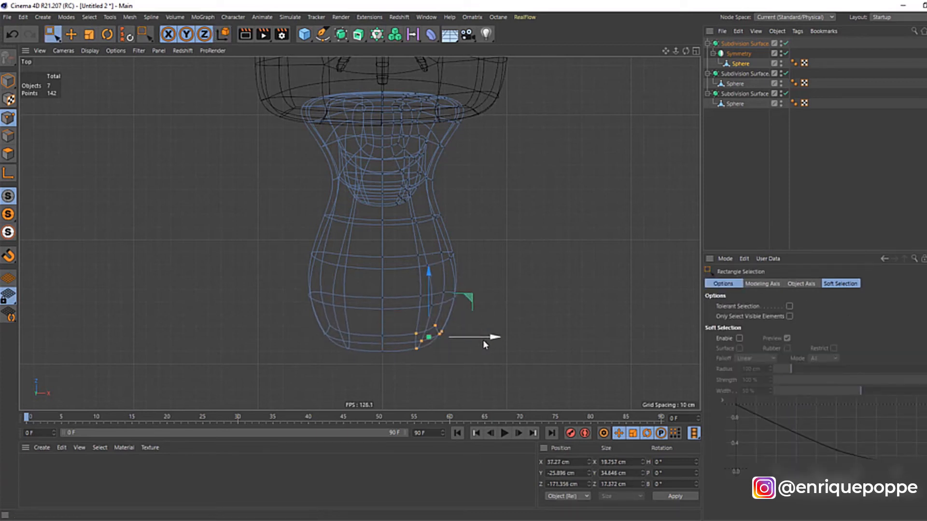
In the Right view, select the points along the mouth line near the head and shift them back along Z.
key("F4")
key("F3")
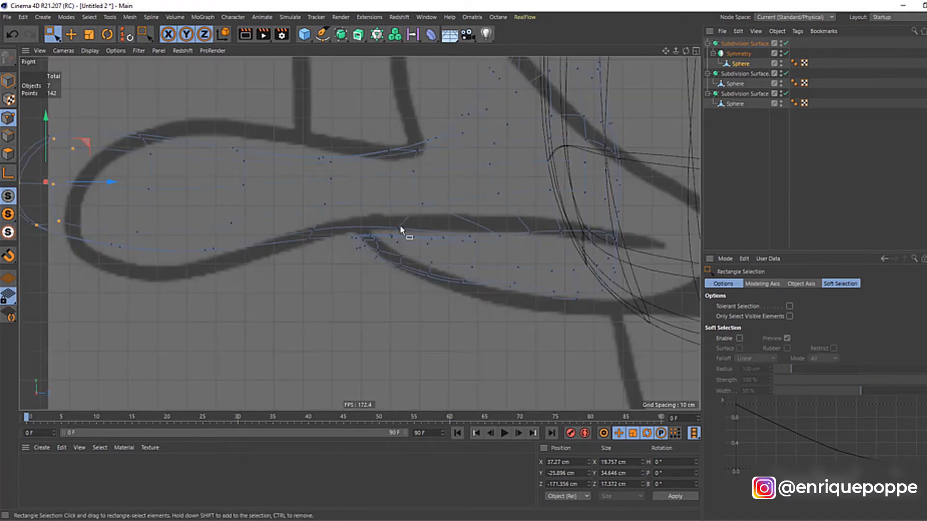
scroll(425, 233, "down", 2)
left_click_drag(520, 223, 551, 237)
left_click_drag(626, 214, 508, 235)
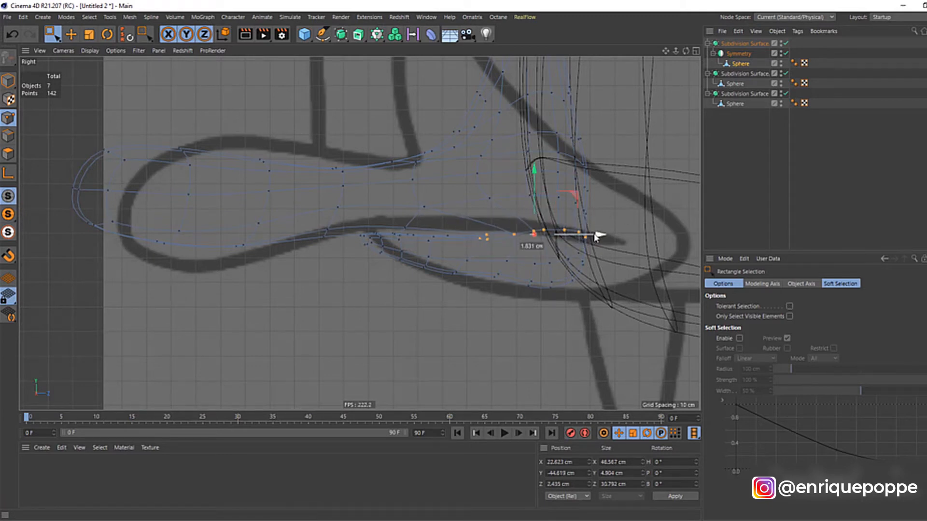
Move the lower lip's middle point rows back along Z to spread them along the lip.
left_click_drag(416, 248, 417, 249)
left_click_drag(465, 224, 419, 280)
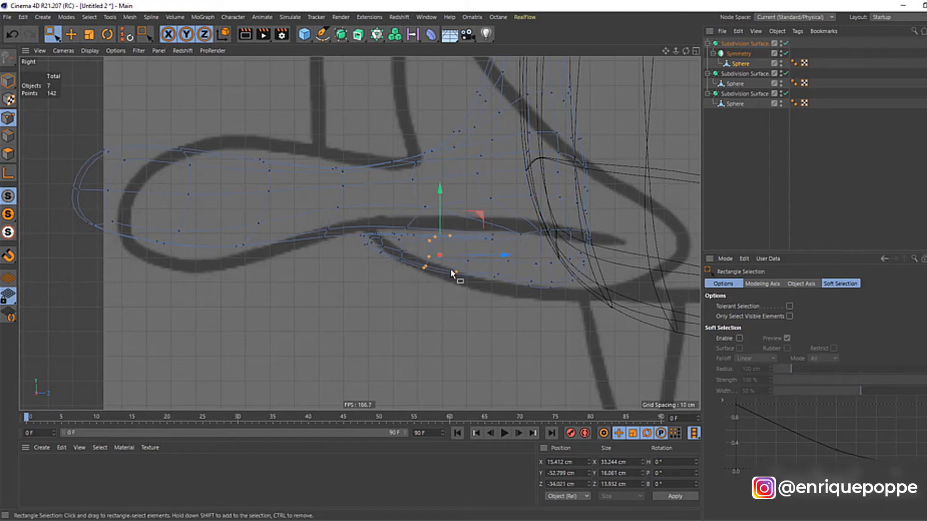
left_click_drag(507, 256, 501, 255)
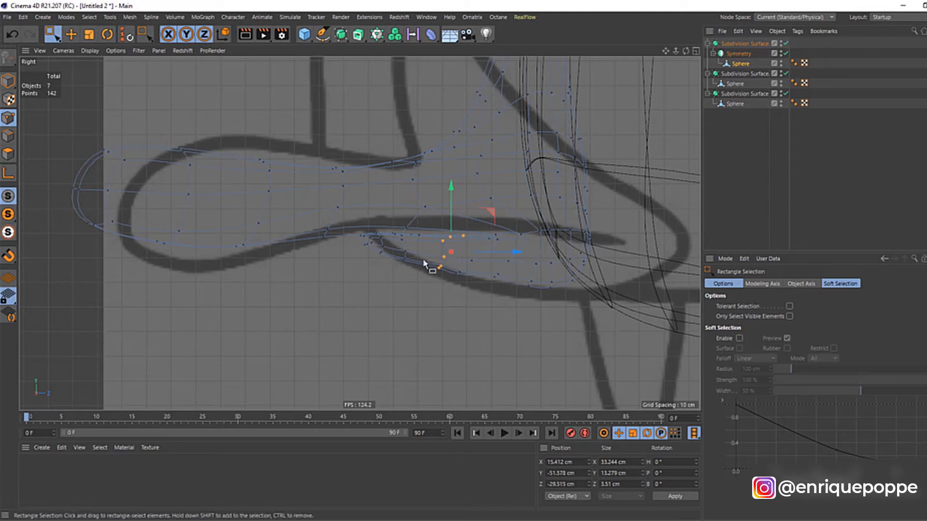
left_click_drag(439, 269, 453, 288)
left_click_drag(442, 242, 442, 246)
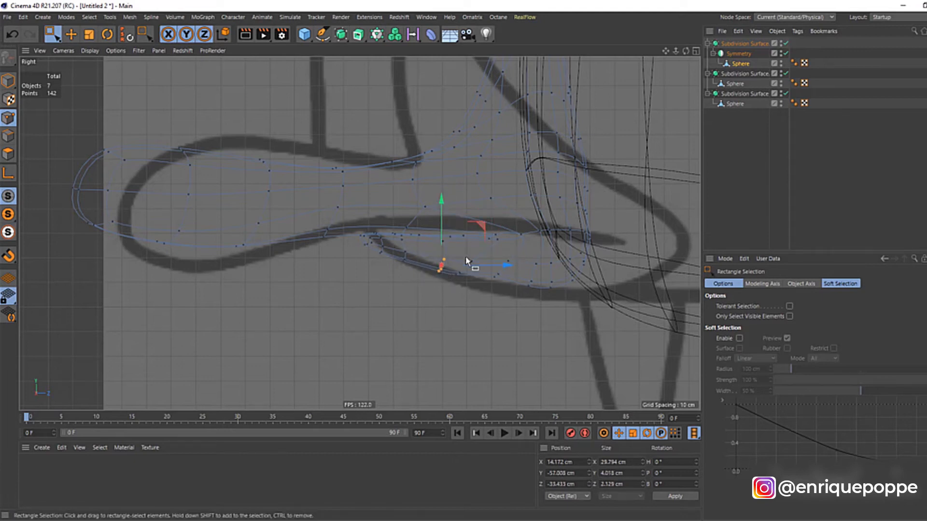
left_click_drag(445, 294, 487, 252)
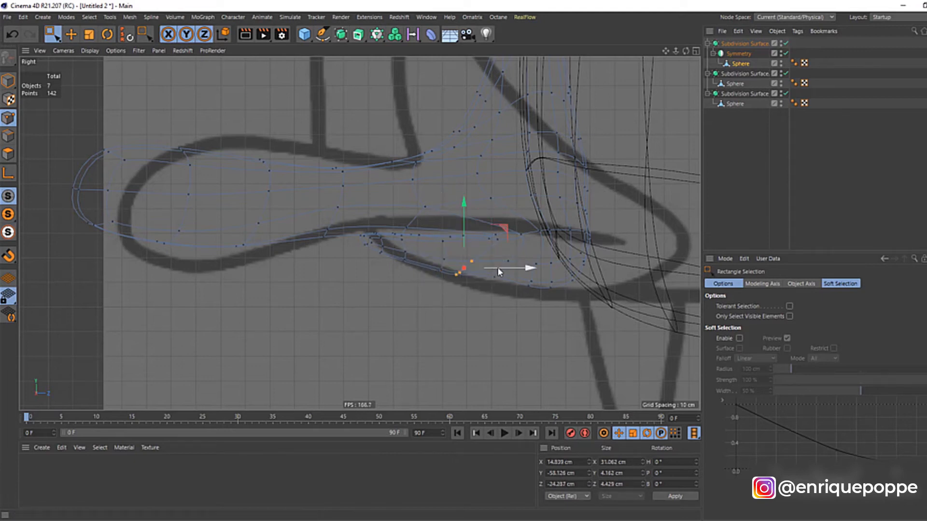
Turn off the beak's Subdivision Surface and smooth the lower lip's points using the Brush with a 49 cm radius.
left_click(785, 44)
scroll(558, 235, "up", 2)
key("space")
key("space")
right_click(506, 320)
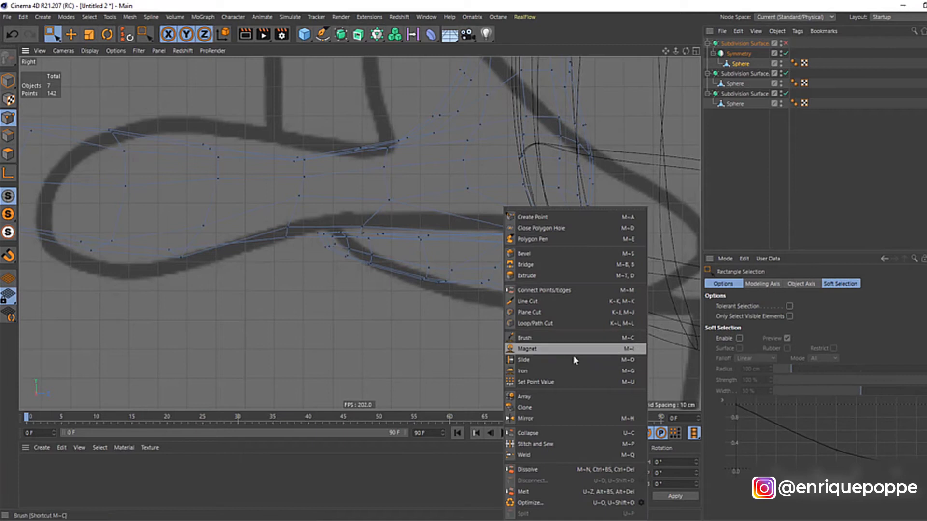
left_click(572, 337)
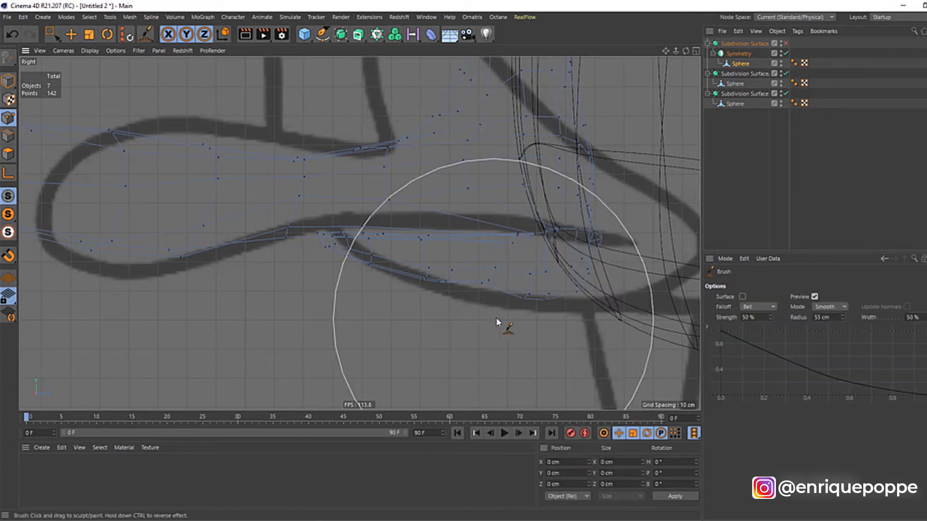
left_click_drag(843, 317, 842, 322)
mouse_move(414, 322)
left_mouse_down()
mouse_move(496, 316)
mouse_move(573, 259)
mouse_move(553, 265)
mouse_move(608, 309)
left_mouse_up()
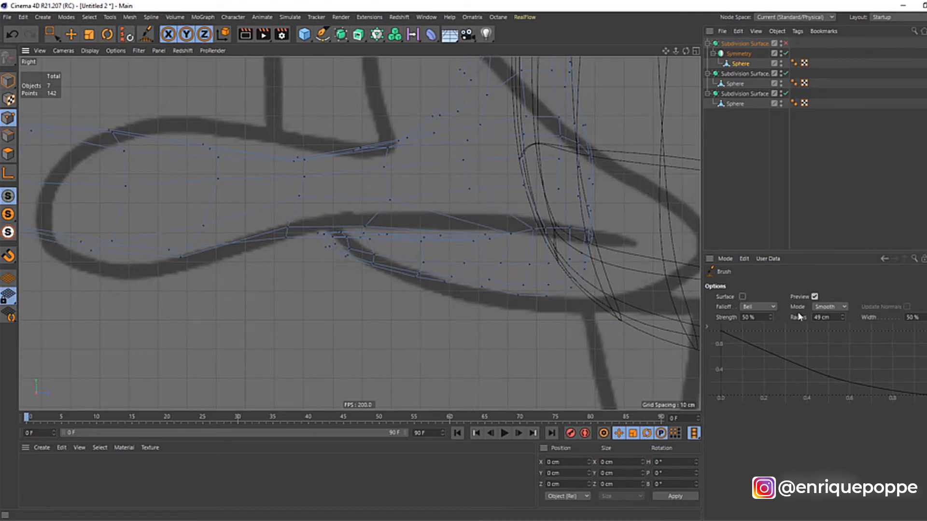
Set the Brush mode to Smear and pull the beak's points near the head and the lower lip toward the reference outline.
left_click(829, 307)
left_click(825, 318)
mouse_move(572, 270)
left_mouse_down()
mouse_move(584, 327)
mouse_move(622, 337)
mouse_move(548, 227)
mouse_move(615, 191)
mouse_move(493, 228)
mouse_move(479, 156)
left_mouse_up()
left_click_drag(409, 106, 428, 100)
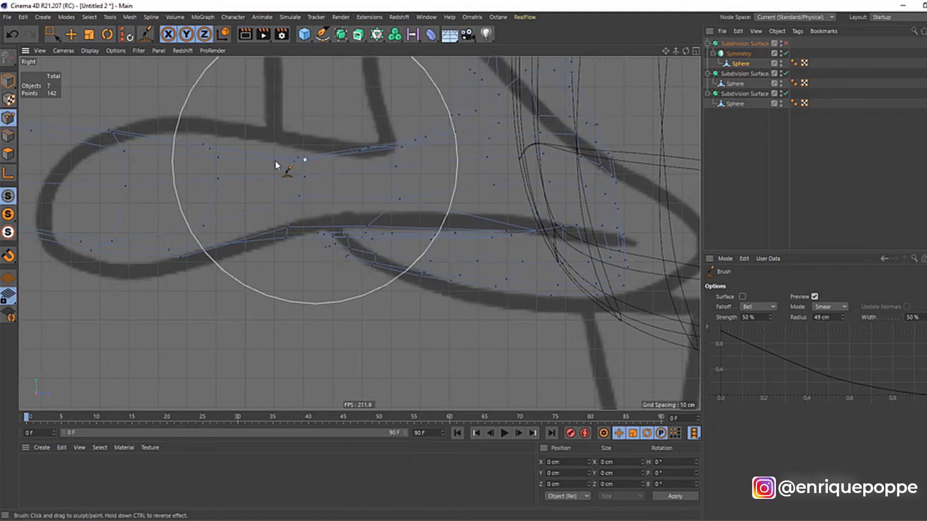
mouse_move(336, 135)
left_mouse_down()
mouse_move(444, 289)
mouse_move(493, 311)
mouse_move(569, 300)
left_mouse_up()
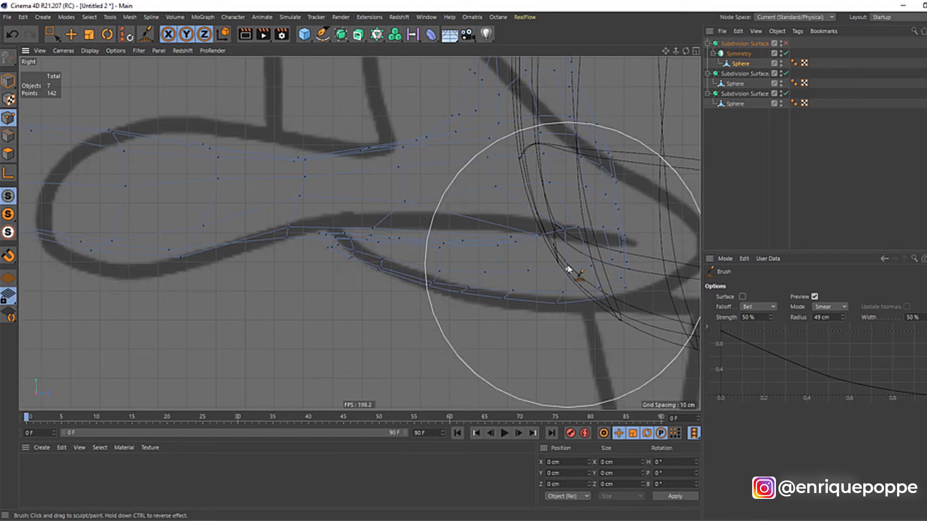
Switch to Polygon mode with the lower lip's polygons selected and smear them slightly with the Brush in the orthographic views.
key("F4")
key("F1")
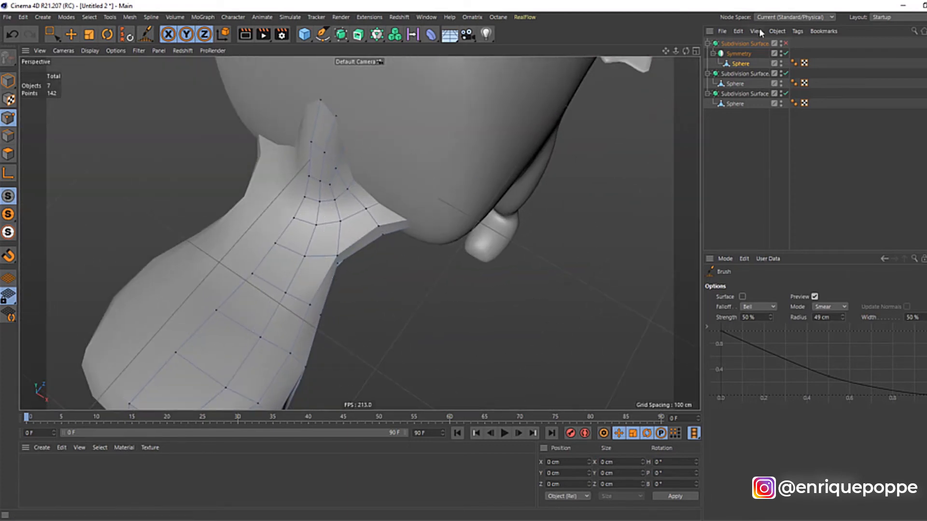
left_click_drag(338, 290, 257, 299, "alt")
scroll(257, 300, "up", 5)
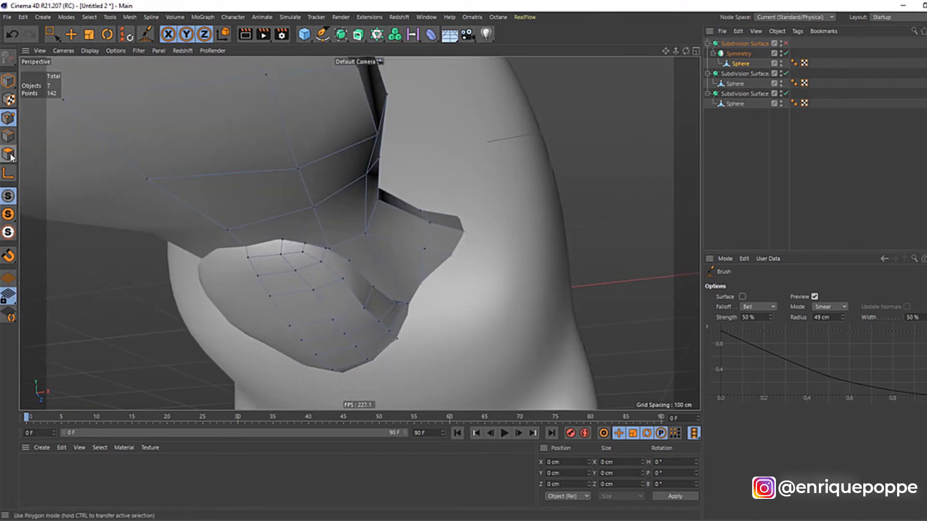
key("Return")
key("F4")
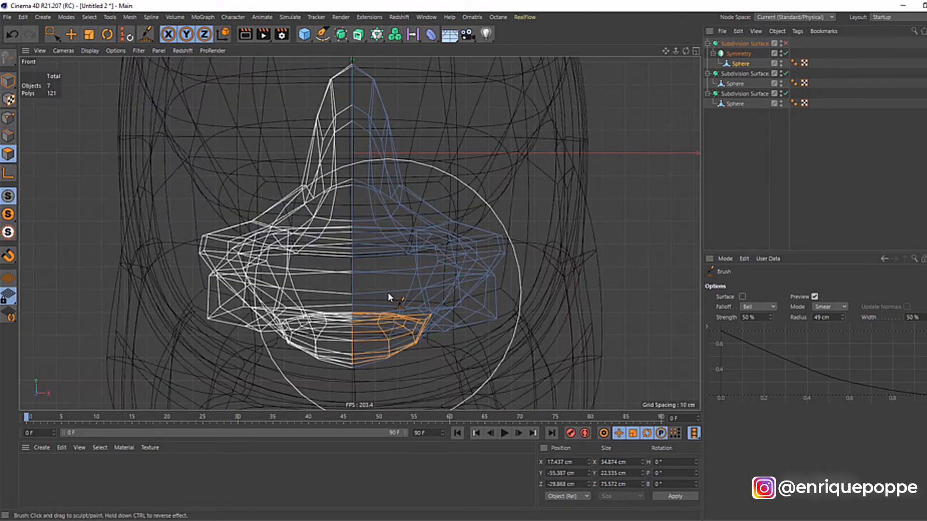
key("F3")
mouse_move(429, 262)
left_mouse_down()
mouse_move(435, 245)
mouse_move(331, 240)
mouse_move(428, 320)
mouse_move(402, 312)
mouse_move(414, 268)
left_mouse_up()
key("F4")
key("F3")
key("F4")
key("F1")
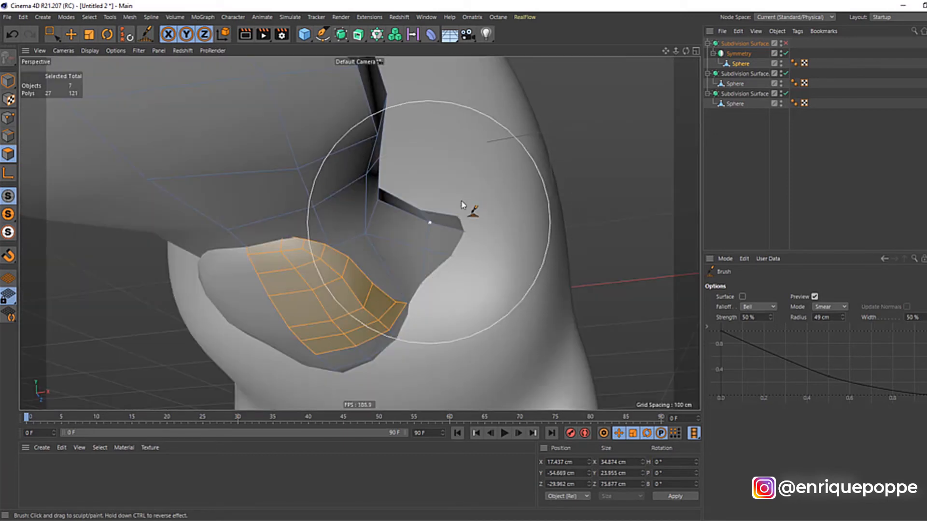
Smear the selected lower lip polygons in the perspective view to fill out the lip's side and front end.
mouse_move(666, 51)
left_mouse_down()
mouse_move(680, 51)
mouse_move(657, 50)
left_mouse_up()
mouse_move(496, 182)
left_mouse_down()
mouse_move(507, 182)
mouse_move(500, 157)
mouse_move(446, 117)
mouse_move(428, 82)
mouse_move(469, 130)
left_mouse_up()
left_click_drag(676, 51, 632, 41)
left_click_drag(258, 201, 272, 185)
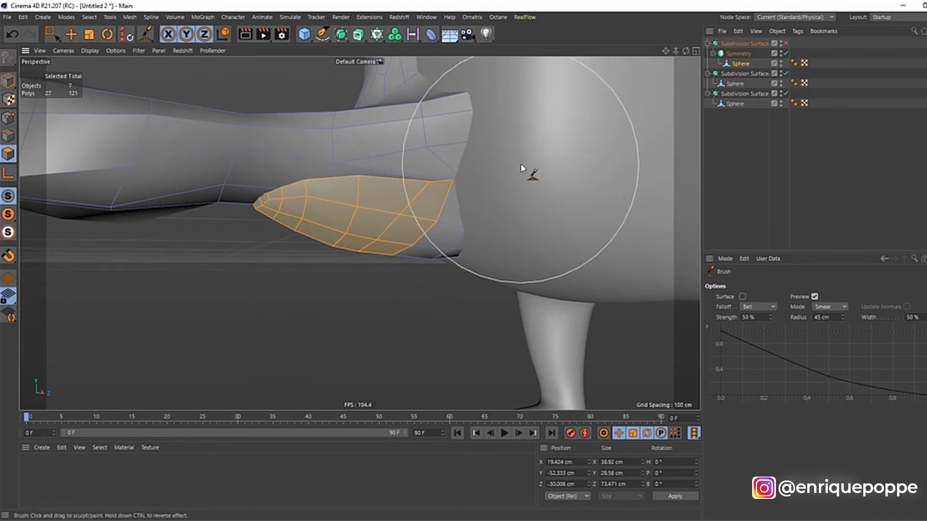
Clear the polygon selection and add a lengthwise loop cut along the lower lip's side at 46.98 % offset.
key("space")
left_click(290, 350)
right_click(371, 265)
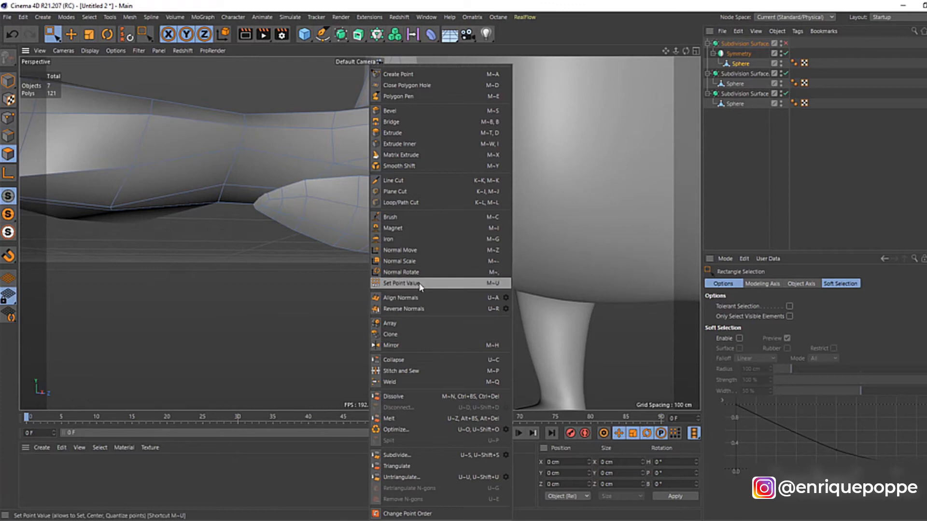
left_click(410, 202)
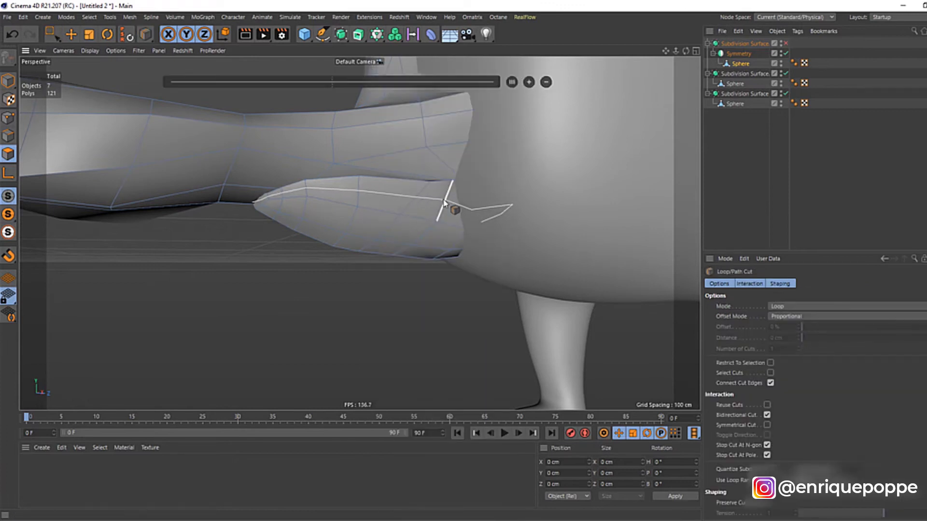
left_click(444, 203)
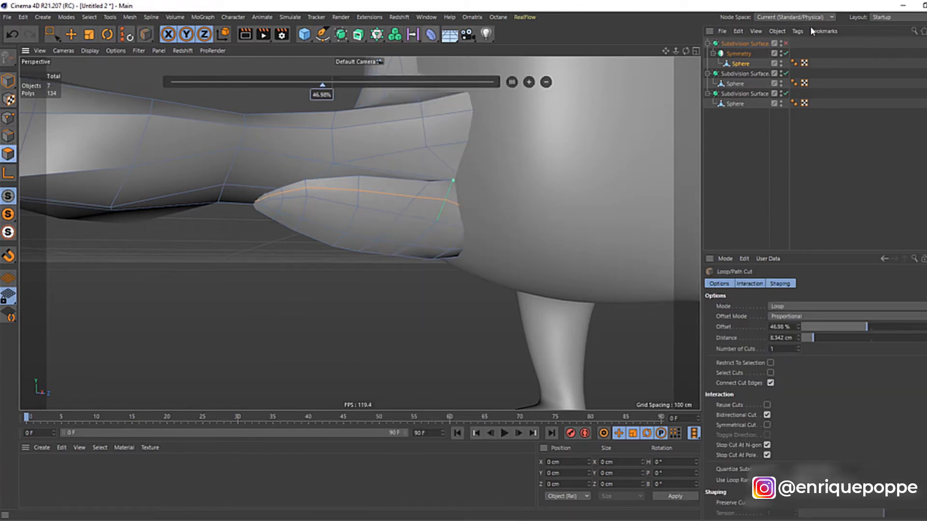
Loop-select polygons on the lower lip and grow the selection until it covers the inner lip surface.
left_click(49, 34)
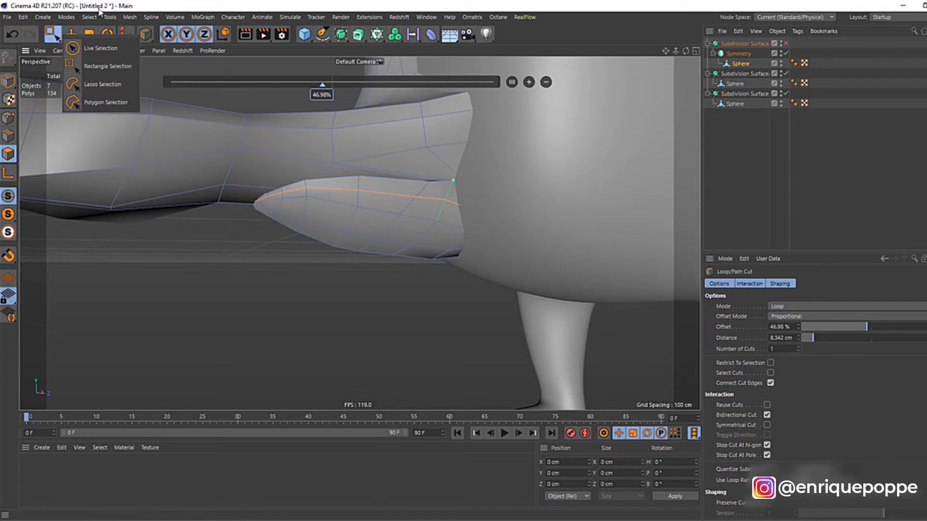
left_click(89, 17)
left_click(111, 48)
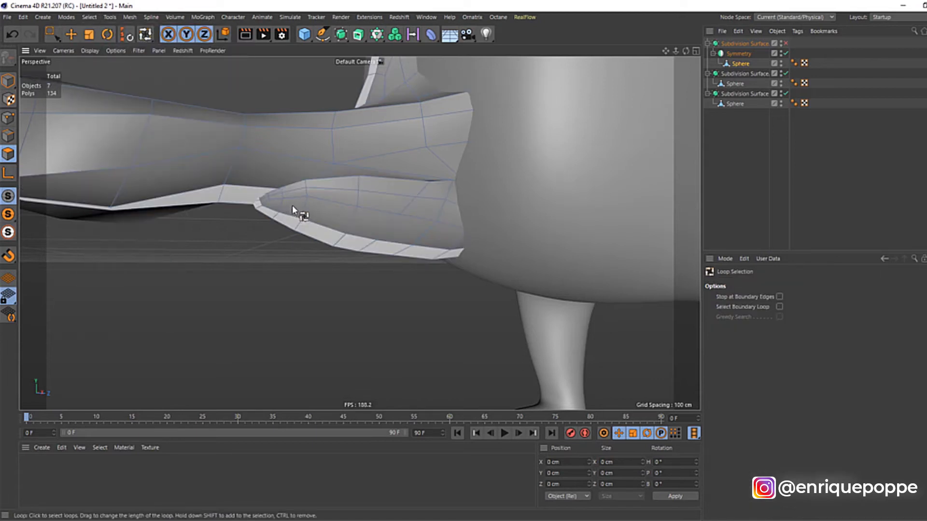
left_click(292, 207)
key("u")
key("y")
key("u")
key("y")
key("u")
key("y")
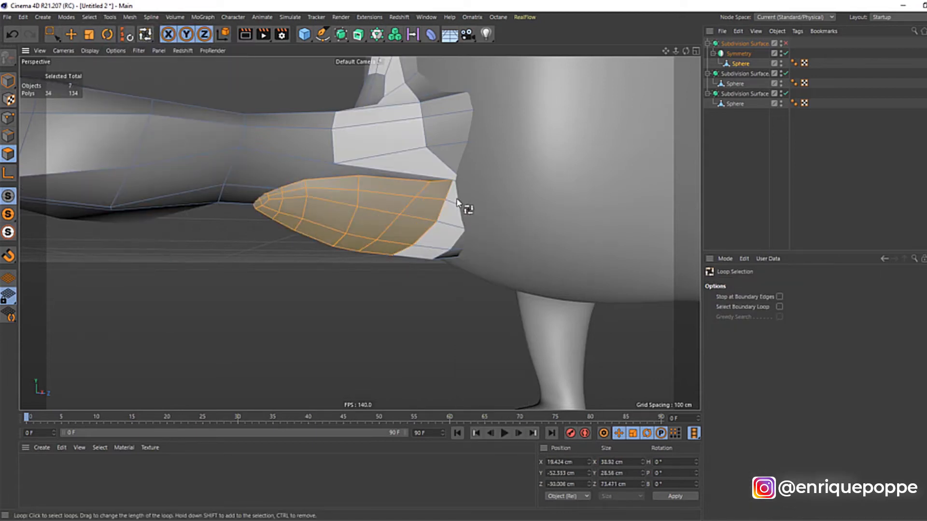
In the Front view, smear the selected lip polygons using the Brush with a 6 cm radius to adjust the new edge loop.
left_click(145, 34)
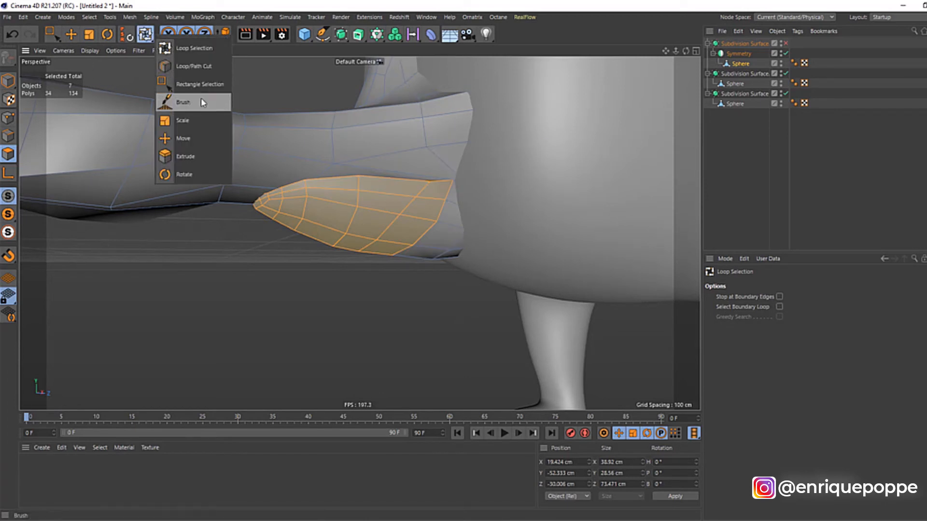
left_click(184, 97)
key("F4")
scroll(445, 321, "up", 2)
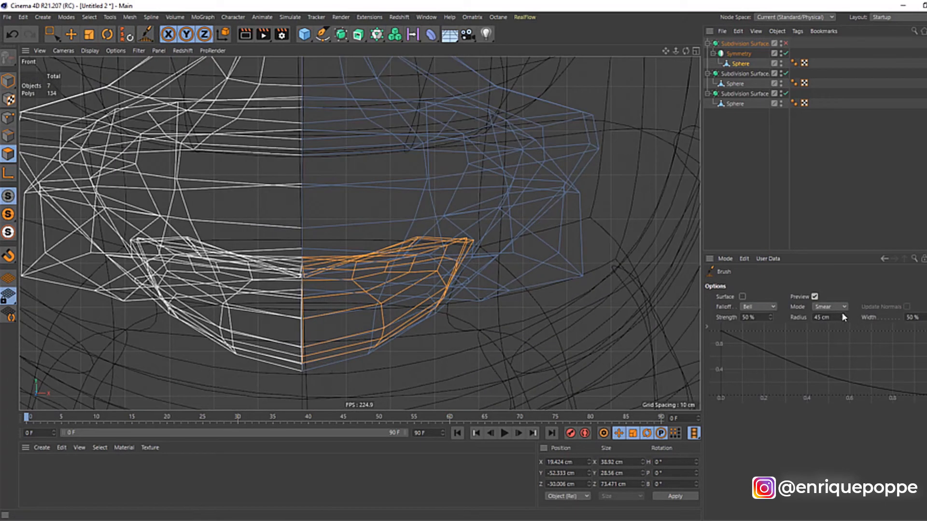
left_click_drag(843, 317, 842, 322)
mouse_move(439, 302)
left_mouse_down()
mouse_move(418, 265)
mouse_move(420, 288)
mouse_move(397, 262)
mouse_move(379, 279)
left_mouse_up()
key("F1")
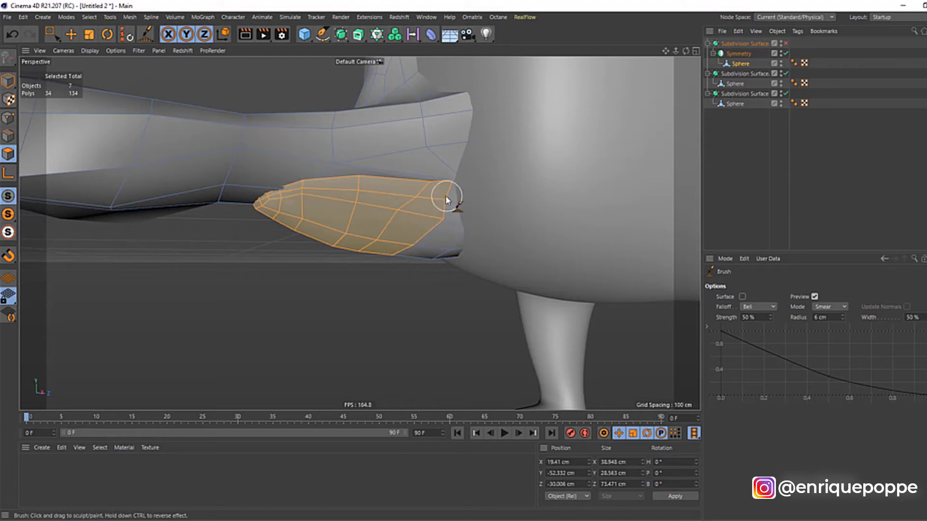
Turn the beak's Subdivision Surface back on, deselect the objects and inspect the smoothed beak from several angles.
left_click(786, 44)
left_click(802, 161)
scroll(492, 158, "down", 8)
right_click_drag(685, 51, 679, 67)
key("ctrl+shift+z")
left_click_drag(686, 51, 653, 83)
In the Top view, smear the lower lip's side inward and square off its tip using the Brush with a 33 cm radius.
key("F2")
scroll(439, 126, "up", 3)
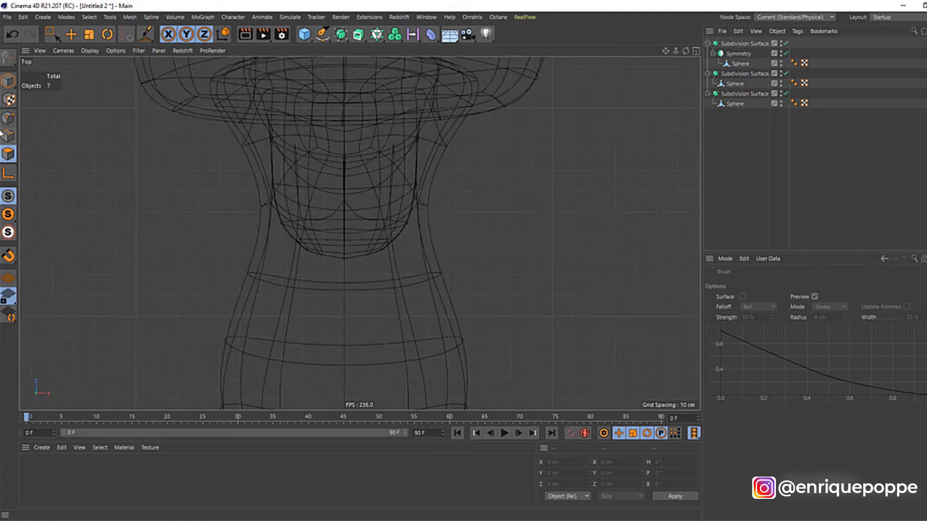
left_click(730, 66)
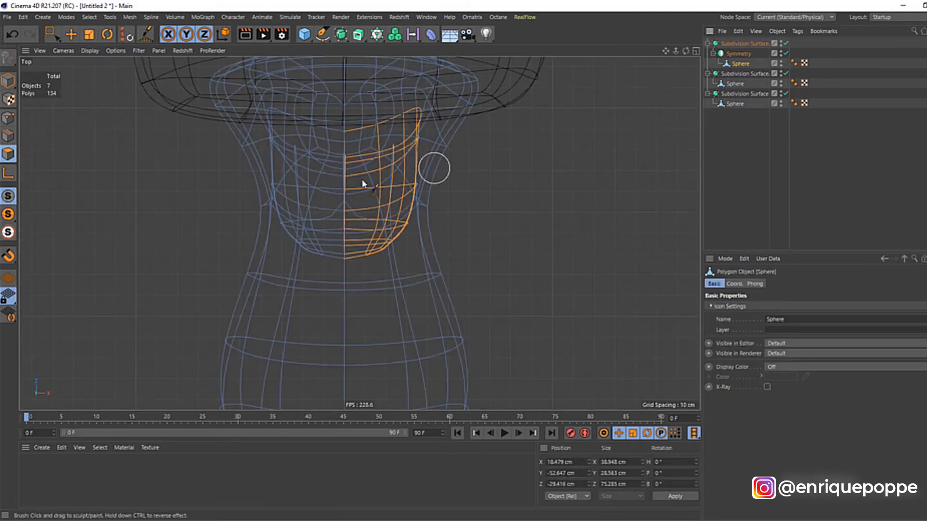
scroll(362, 182, "up", 2)
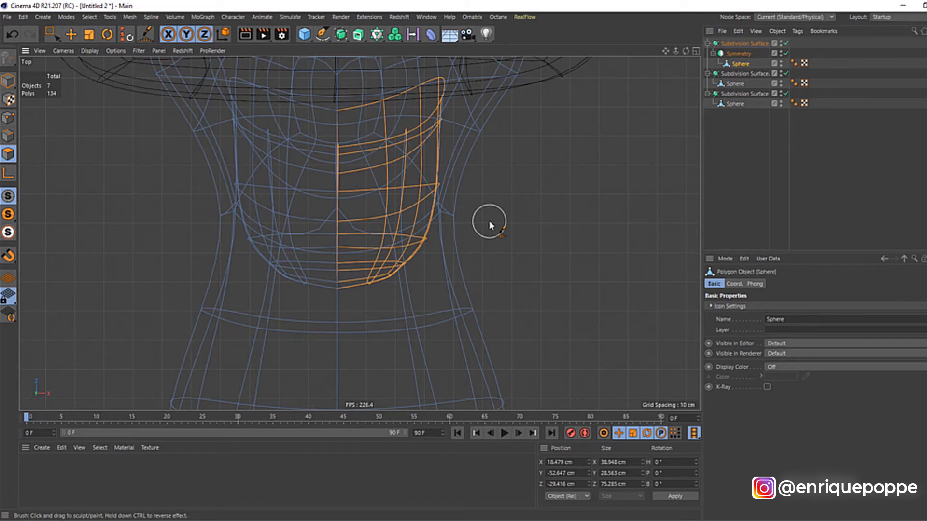
right_click(526, 222)
left_click(543, 226)
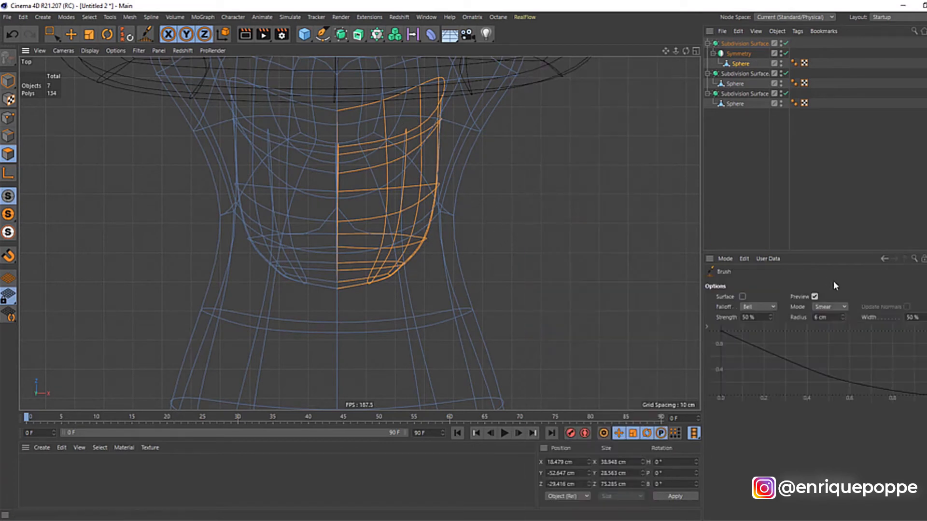
left_click_drag(843, 317, 845, 322)
mouse_move(494, 181)
left_mouse_down()
mouse_move(432, 185)
mouse_move(410, 235)
mouse_move(372, 265)
mouse_move(393, 295)
mouse_move(331, 251)
left_mouse_up()
key("ctrl+z")
mouse_move(515, 182)
left_mouse_down()
mouse_move(464, 174)
mouse_move(430, 182)
mouse_move(431, 207)
left_mouse_up()
mouse_move(430, 276)
left_mouse_down()
mouse_move(370, 317)
mouse_move(399, 298)
left_mouse_up()
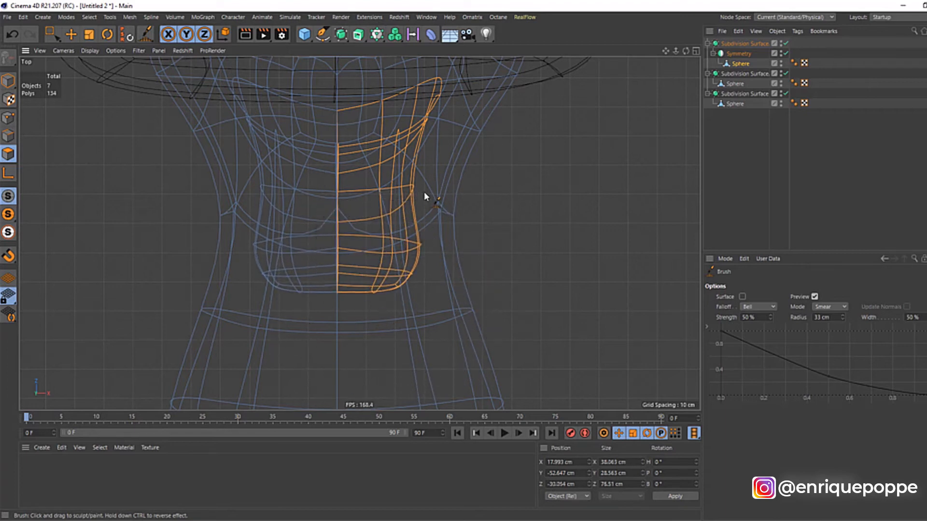
Smear the lower lip's tip and lower edge in the perspective view to refine its smoothed profile.
key("F1")
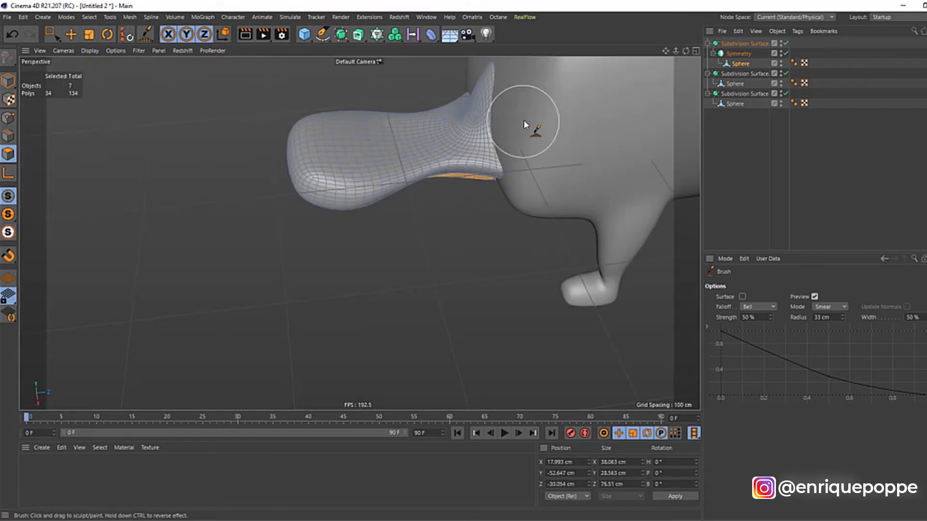
left_click_drag(686, 51, 678, 22)
scroll(407, 167, "up", 8)
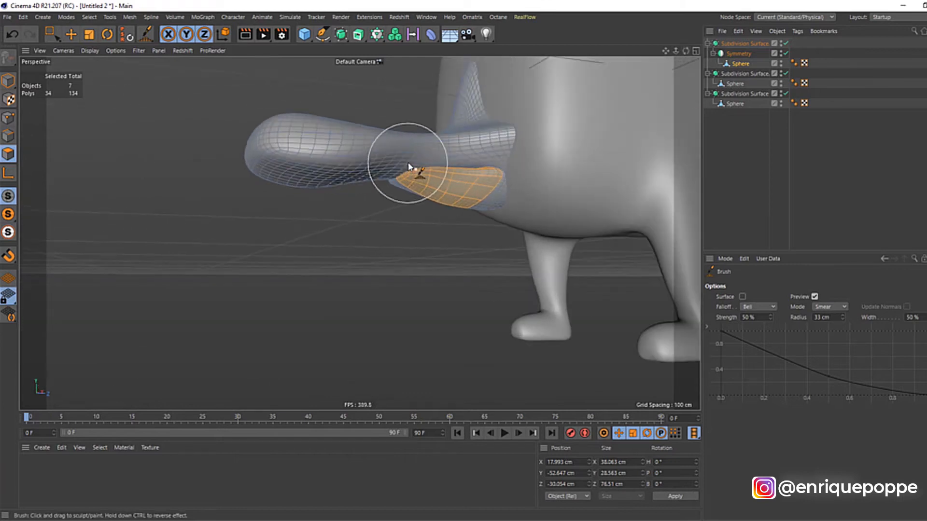
left_click_drag(393, 211, 387, 209)
mouse_move(427, 236)
left_mouse_down()
mouse_move(459, 227)
mouse_move(471, 238)
left_mouse_up()
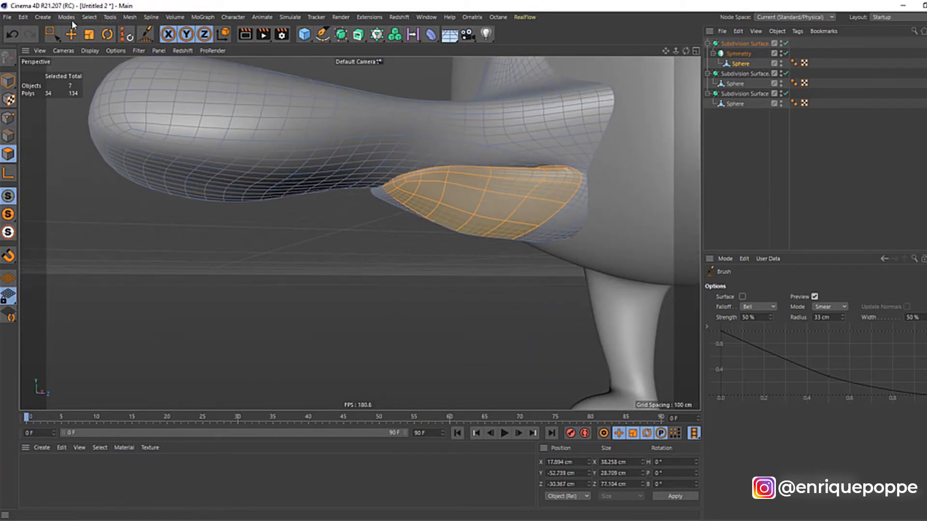
In Point mode, live-select the row of points along the lower lip's upper side edge and move them to shape a rim.
left_click(71, 34)
left_click(8, 118)
scroll(480, 200, "up", 2)
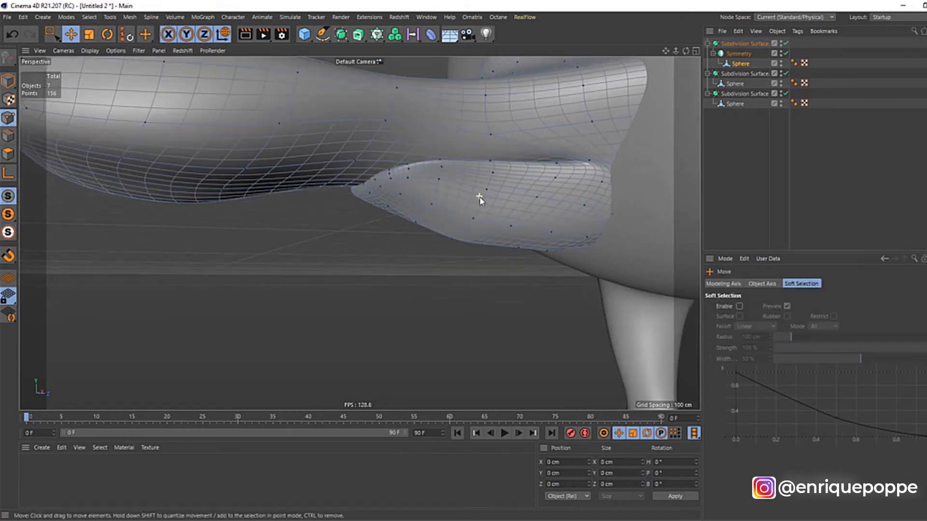
key("0")
scroll(511, 173, "up", 2)
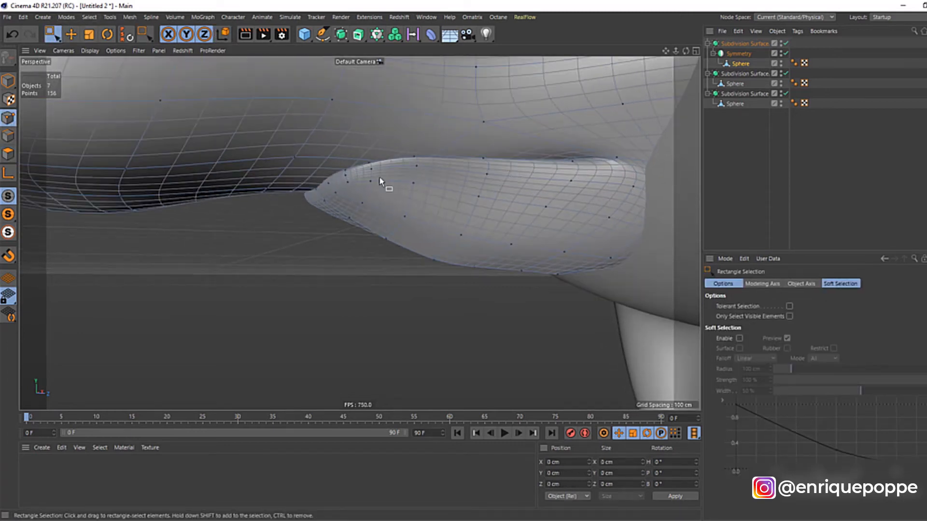
key("9")
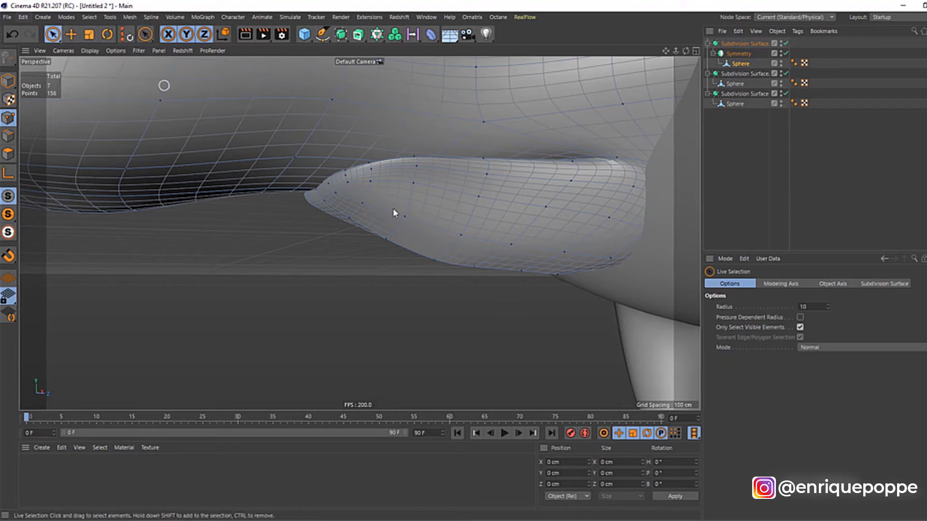
left_click(345, 175)
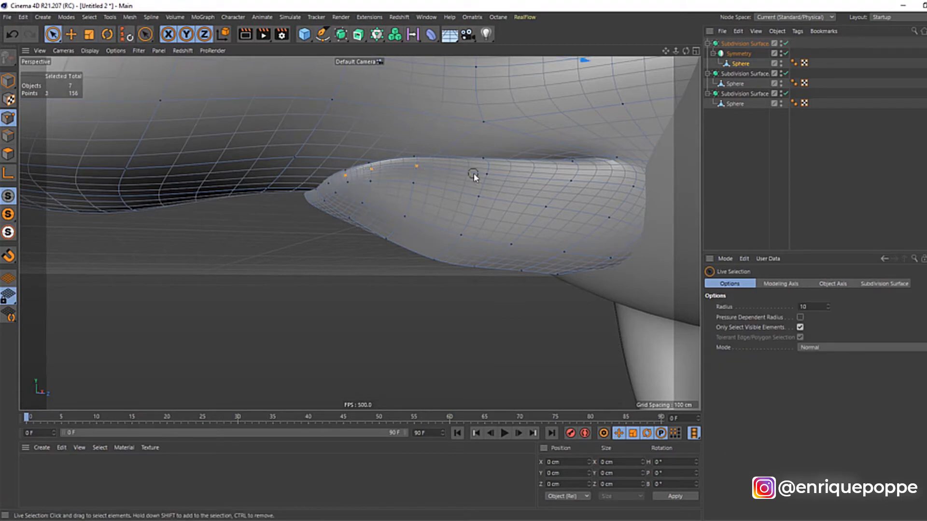
left_click(633, 188, "shift")
left_click_drag(487, 146, 519, 182)
Select the points at the lower lip's front end and move them to round out the tip.
scroll(315, 184, "up", 2)
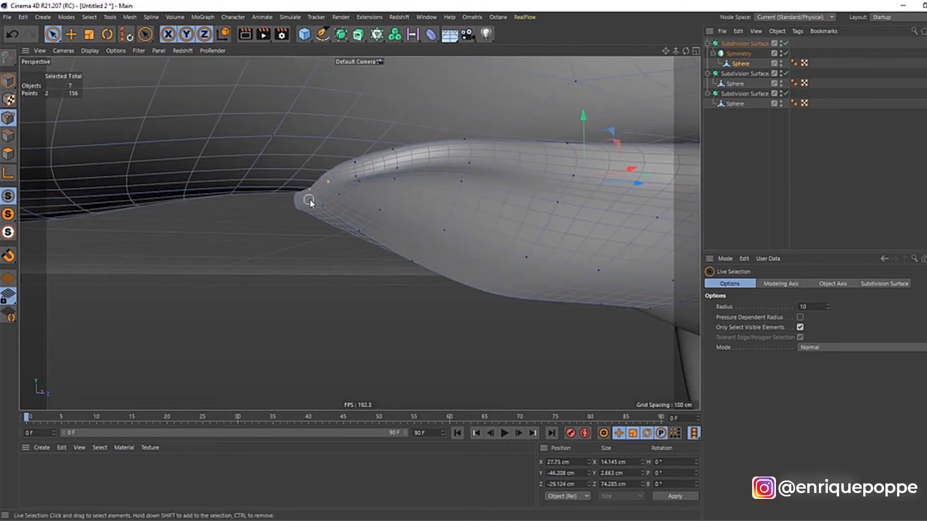
left_click_drag(316, 207, 341, 199)
left_click_drag(313, 171, 320, 176)
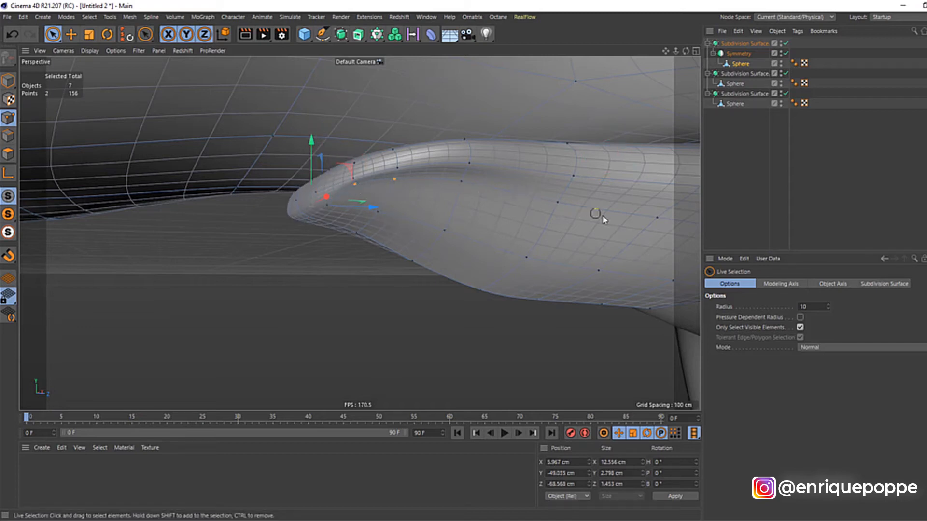
Select the row of points just below the lower lip's rim and move them up along Y.
left_click(463, 188)
left_click_drag(515, 196, 517, 156)
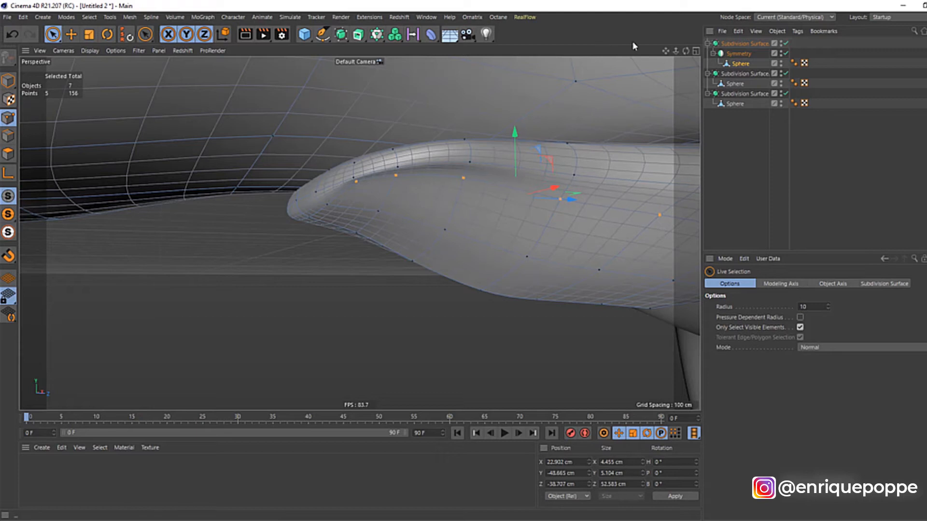
left_click_drag(665, 52, 501, 53)
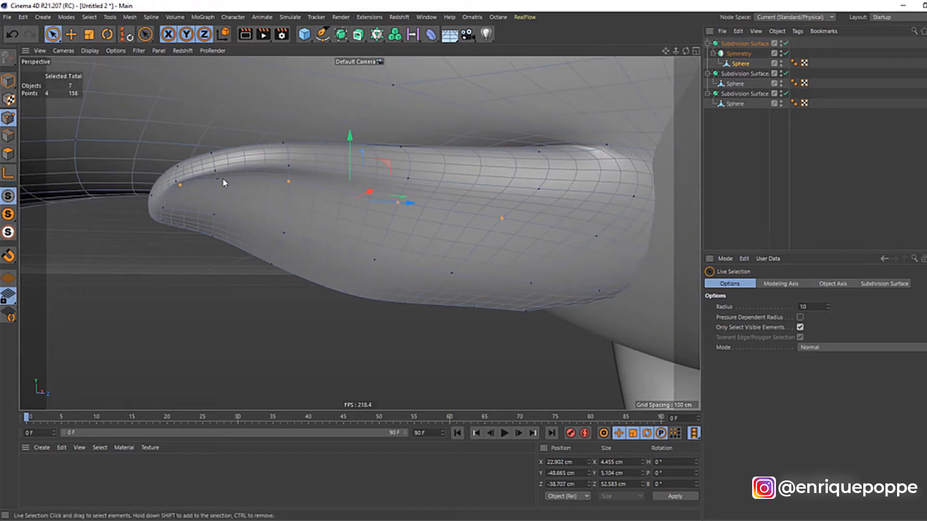
Raise the points below the lower lip's rim progressively along Y toward the mouth corner, dropping the front ones from the selection.
left_click_drag(357, 154, 354, 152)
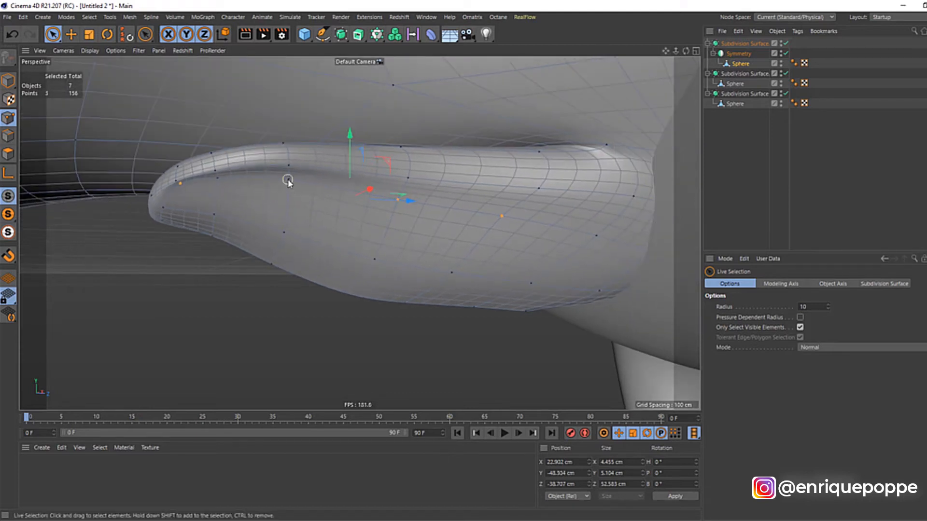
left_click(181, 184, "shift")
left_click(288, 181, "shift")
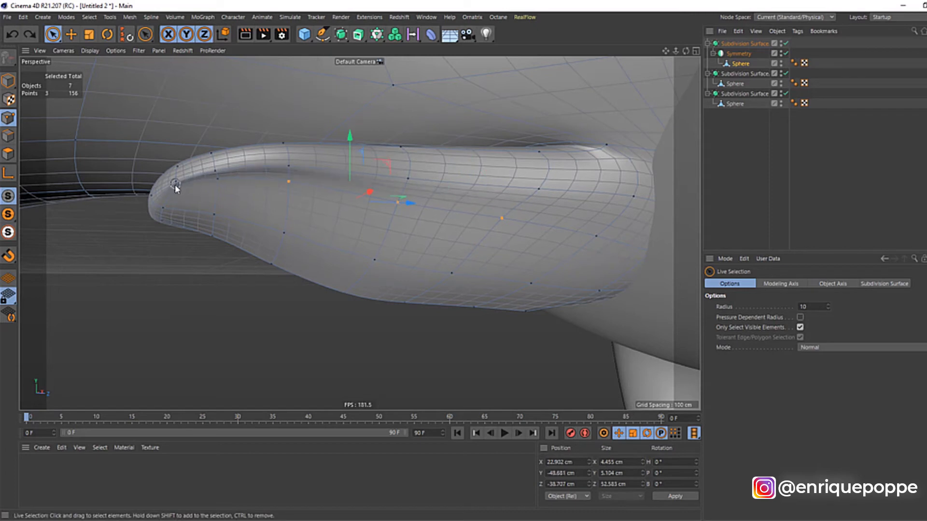
left_click_drag(400, 147, 399, 143)
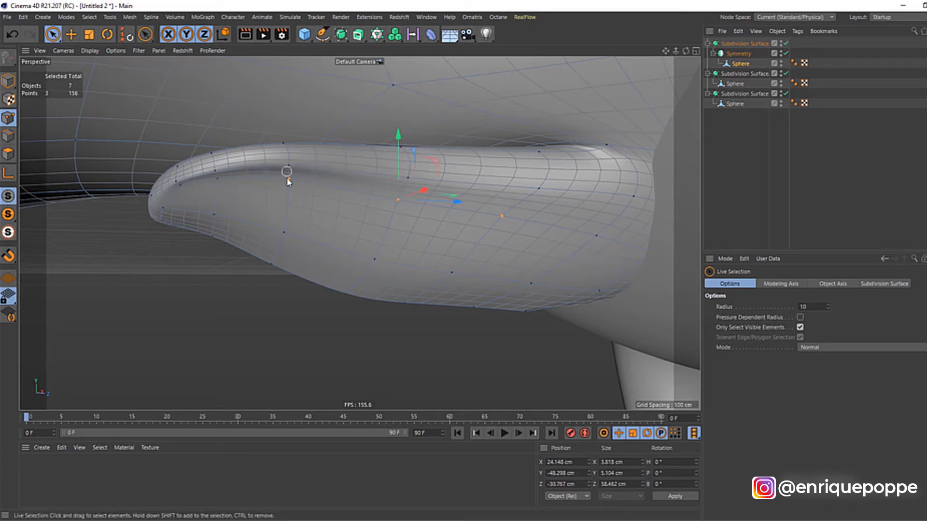
left_click_drag(450, 162, 451, 156)
left_click(592, 236)
left_click(593, 208)
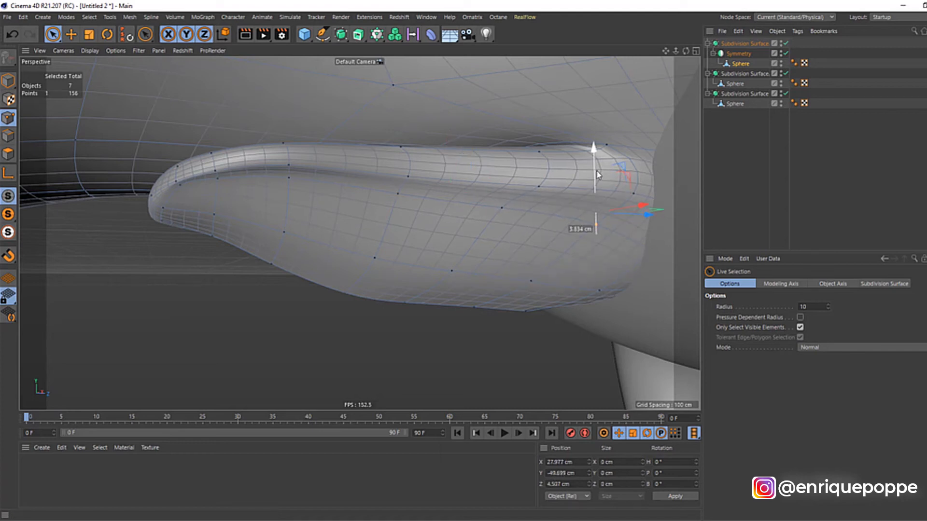
Select two points on the underside of the lower lip's tip and move them up along Y.
scroll(575, 161, "down", 3)
scroll(511, 199, "up", 2)
left_click(326, 188)
left_click(329, 193, "shift")
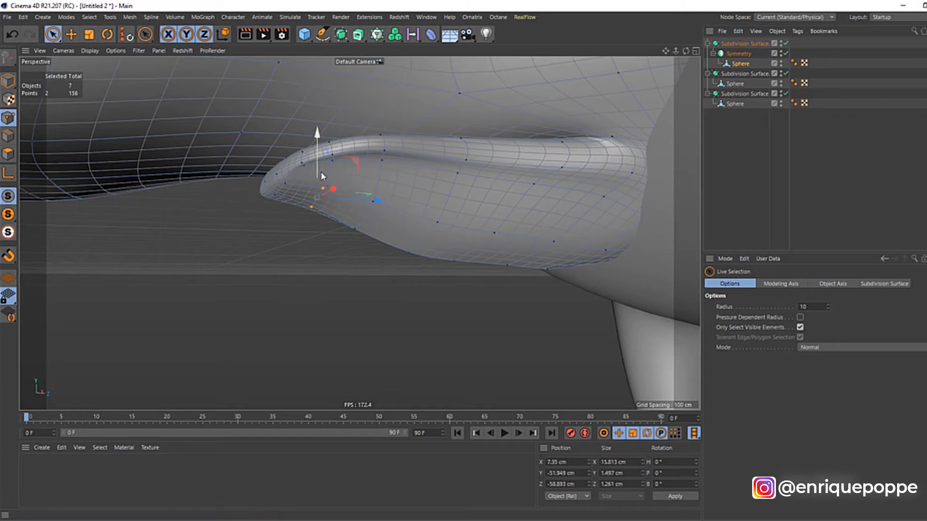
In the top view, rectangle-select the beak mesh's centre-line points, including those at the front end, and set their X position to 0.
key("F2")
scroll(309, 121, "down", 2)
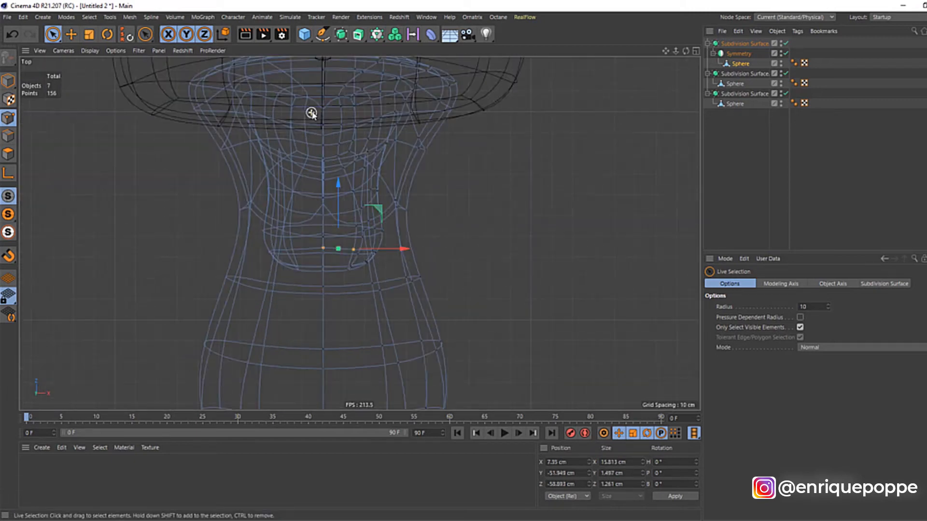
left_click_drag(48, 33, 84, 77)
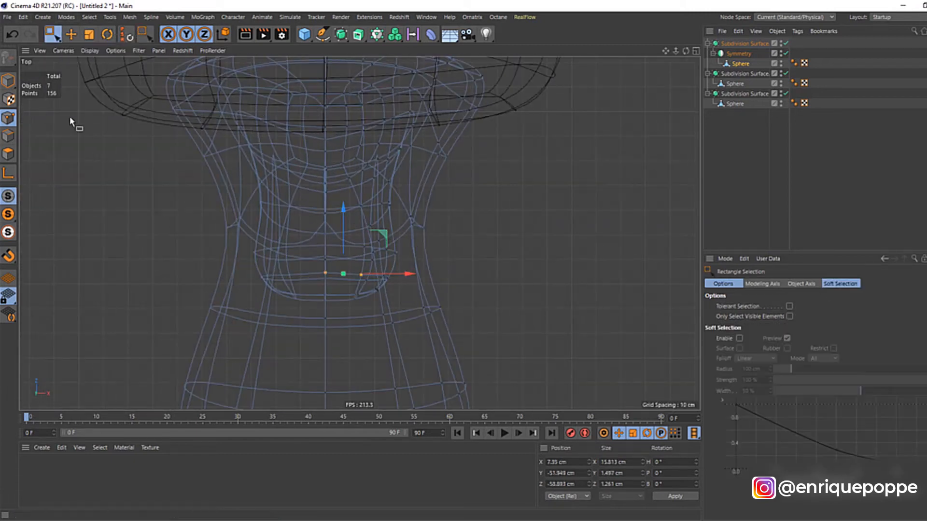
scroll(526, 129, "down", 4)
left_click_drag(412, 138, 456, 327)
type("0")
key("Return")
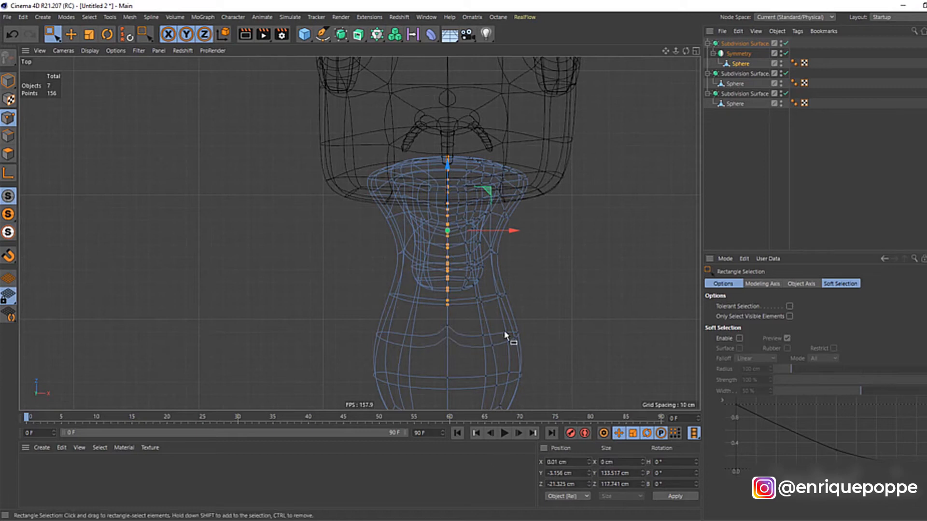
scroll(437, 319, "down", 3)
left_click_drag(446, 377, 446, 377)
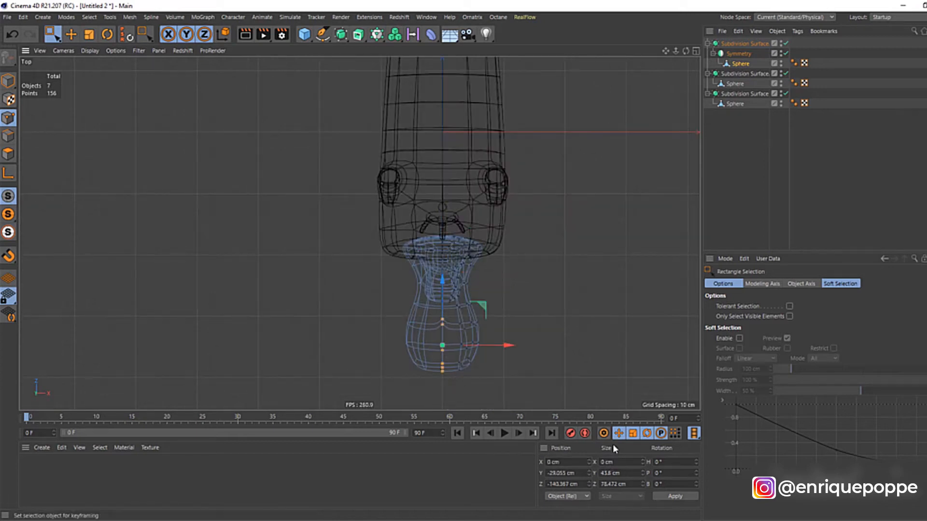
With the beak's Subdivision Surface temporarily off, select the full centre line of points and set their X position to 0 cm.
scroll(424, 301, "up", 3)
left_click_drag(433, 193, 454, 423)
left_click(786, 43)
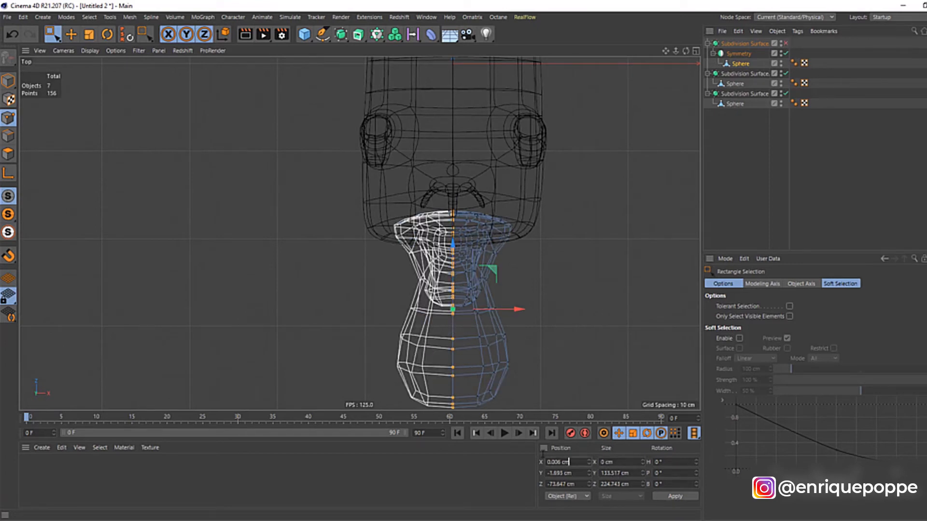
key("F1")
left_click(804, 96)
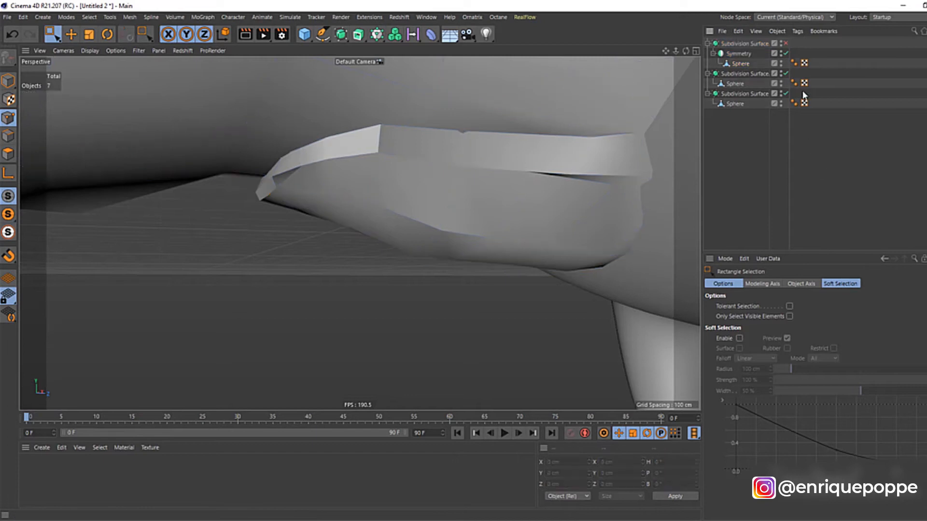
left_click(786, 44)
Examine the smoothed beak and lower lip from the side, the front and underneath in the perspective view.
scroll(500, 125, "down", 10)
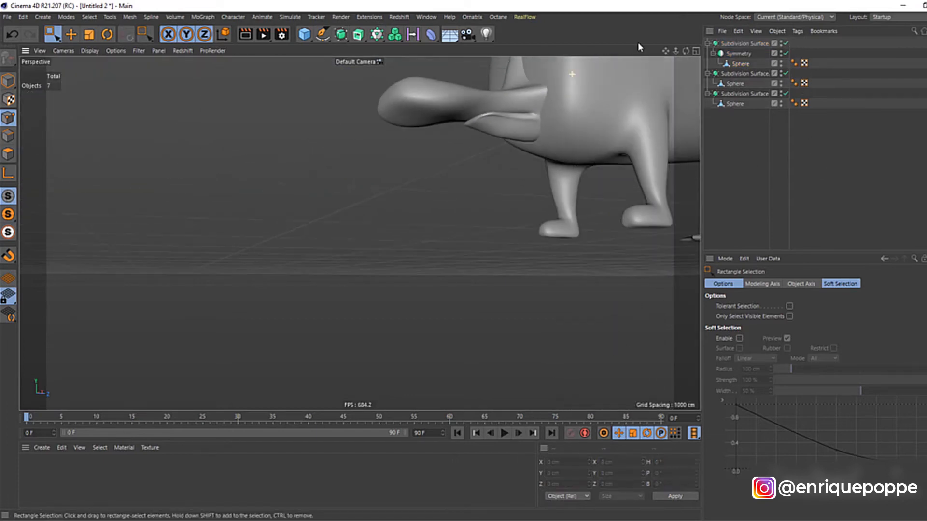
scroll(660, 57, "up", 5)
left_click_drag(686, 51, 709, 73)
left_click_drag(295, 275, 336, 296, "alt")
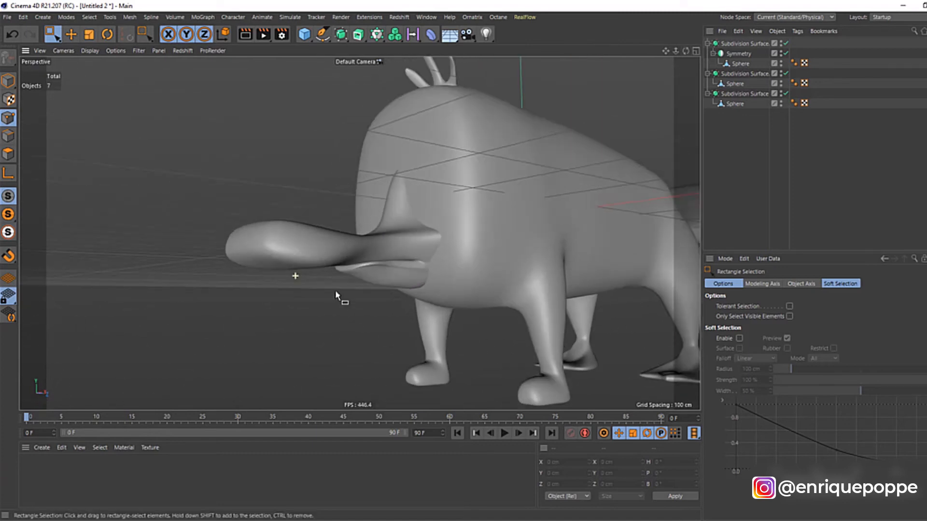
scroll(394, 263, "up", 8)
left_click_drag(686, 51, 729, 72)
scroll(250, 294, "down", 5)
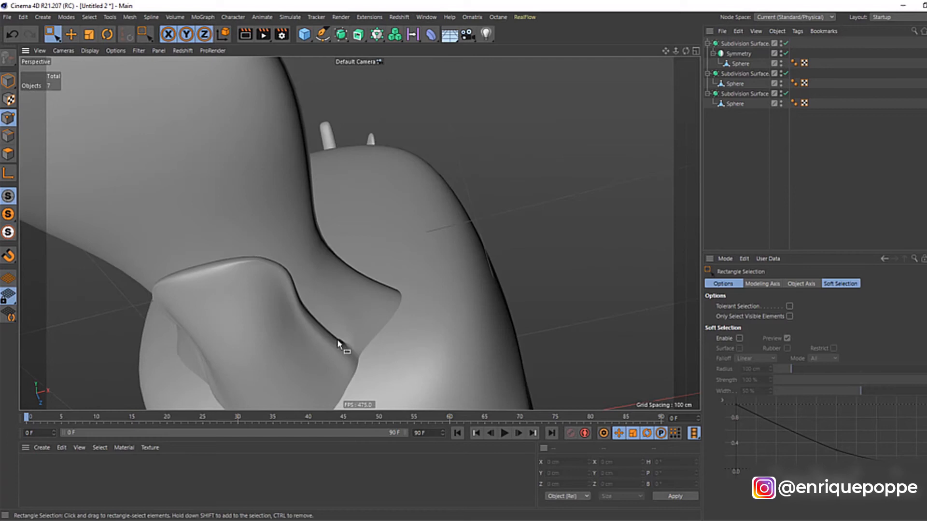
Select the points at the side corner of the beak's mesh and move them outward from the mouth.
left_click(741, 64)
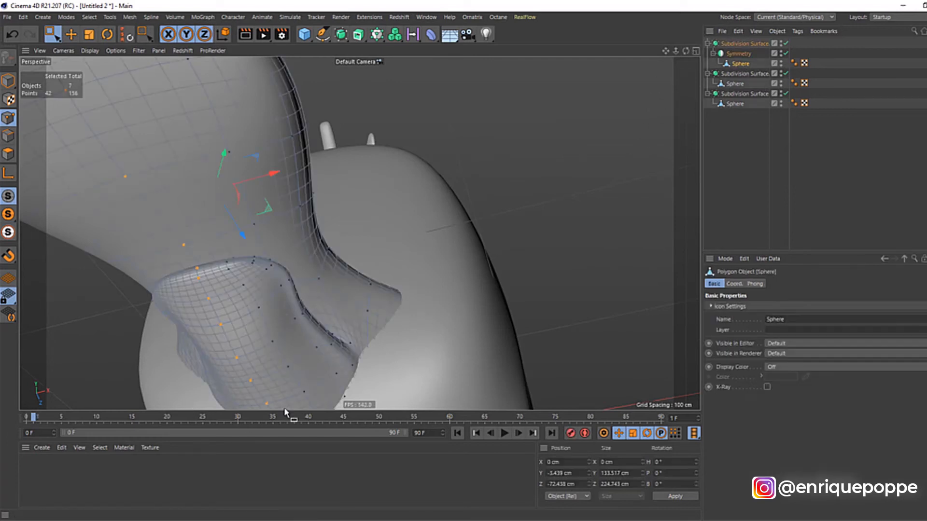
scroll(378, 307, "up", 5)
left_click_drag(357, 320, 405, 308)
left_click(426, 262)
left_click_drag(372, 261, 437, 245)
left_click_drag(685, 51, 661, 77)
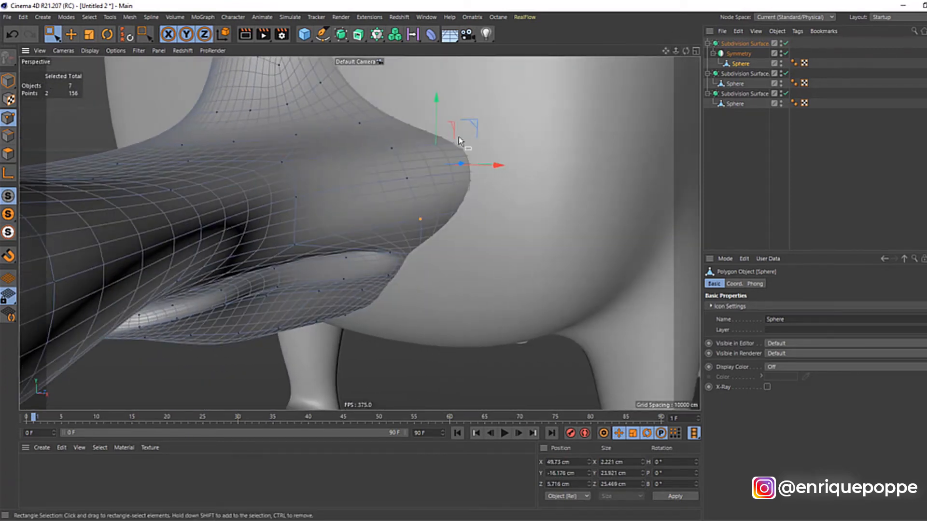
Live-select the row of points above the upper beak's side corner and move them inward along X.
left_click_drag(53, 34, 87, 46)
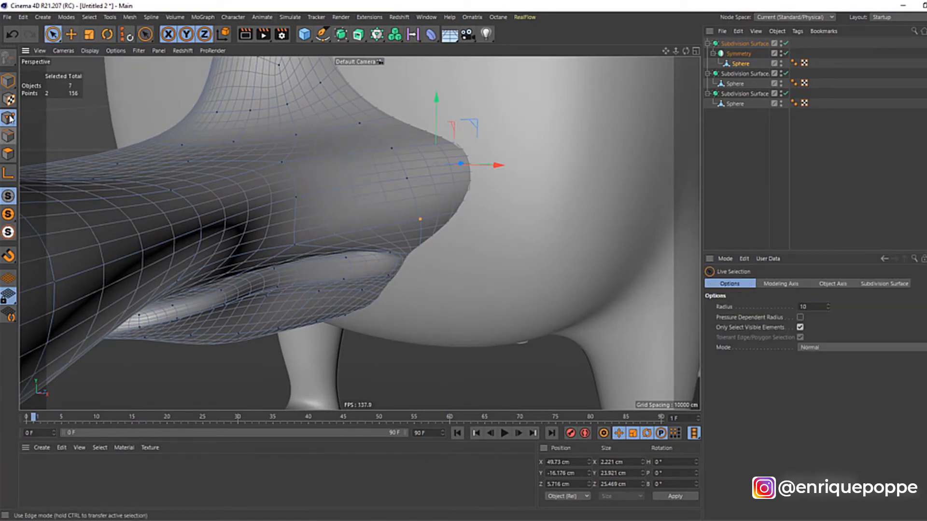
left_click(386, 143)
left_click(351, 144)
left_click(465, 145, "shift")
left_click(427, 145)
key("ctrl+z")
left_click_drag(453, 152, 424, 152)
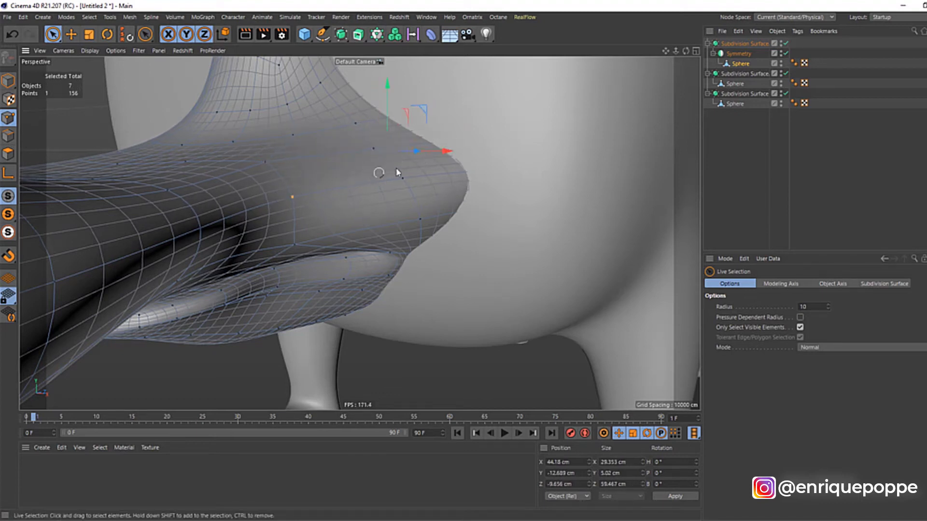
Pull the beak's side corner points outward and lower the row of points above them along Y to sharpen the edge.
mouse_move(450, 185)
left_mouse_down()
mouse_move(480, 190)
mouse_move(464, 190)
mouse_move(453, 228)
left_mouse_up()
left_click_drag(405, 176, 407, 176)
left_click_drag(463, 144, 411, 151)
left_click_drag(368, 119, 369, 143)
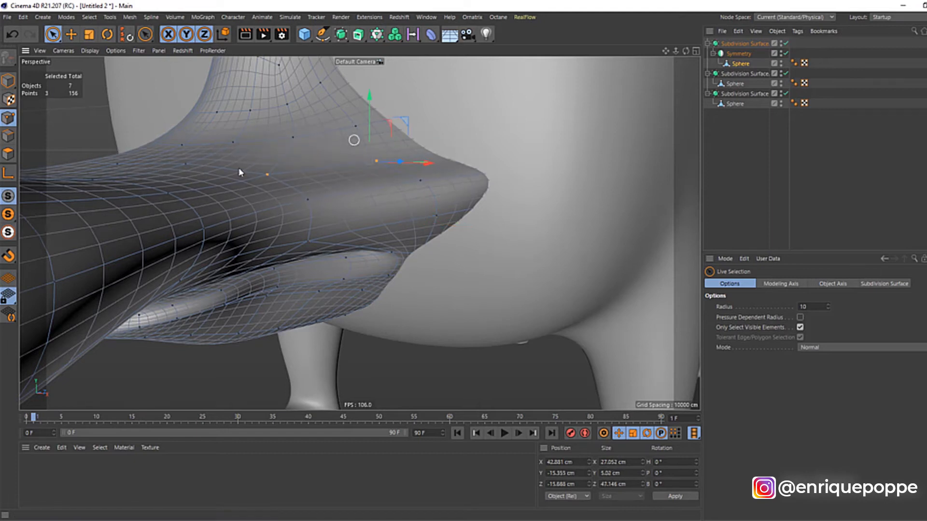
In Polygon mode, select the eight polygons on top of the upper beak and move them down along Y.
left_click_drag(250, 188, 490, 72, "alt")
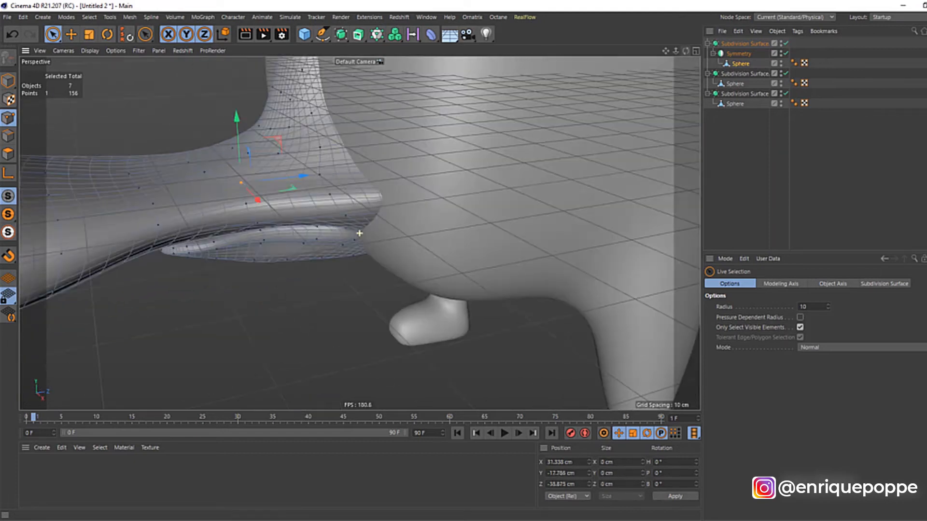
mouse_move(686, 48)
left_mouse_down()
mouse_move(642, 60)
mouse_move(815, 102)
mouse_move(917, 93)
left_mouse_up()
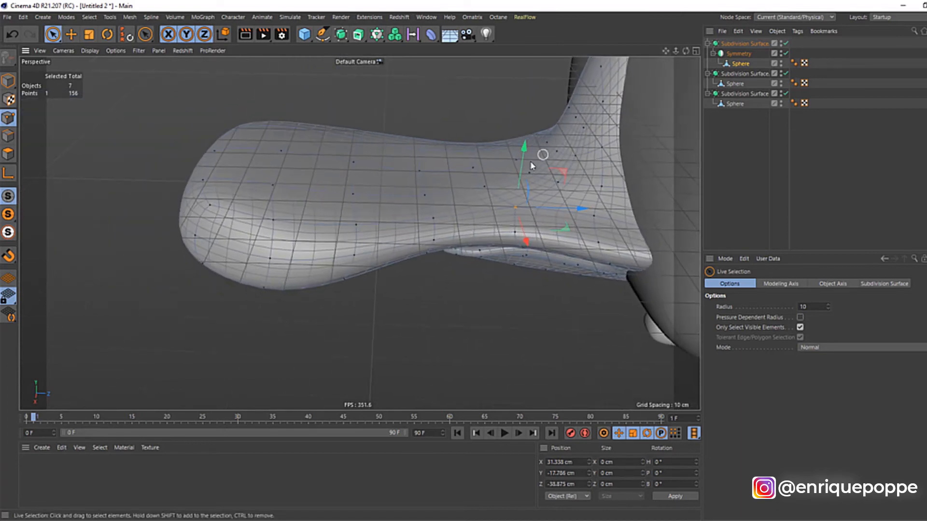
mouse_move(516, 181)
left_mouse_down()
mouse_move(518, 191)
mouse_move(353, 178)
mouse_move(311, 186)
left_mouse_up()
key("ctrl+z")
left_click(7, 155)
left_click_drag(256, 177, 235, 193)
left_click_drag(358, 147, 358, 158)
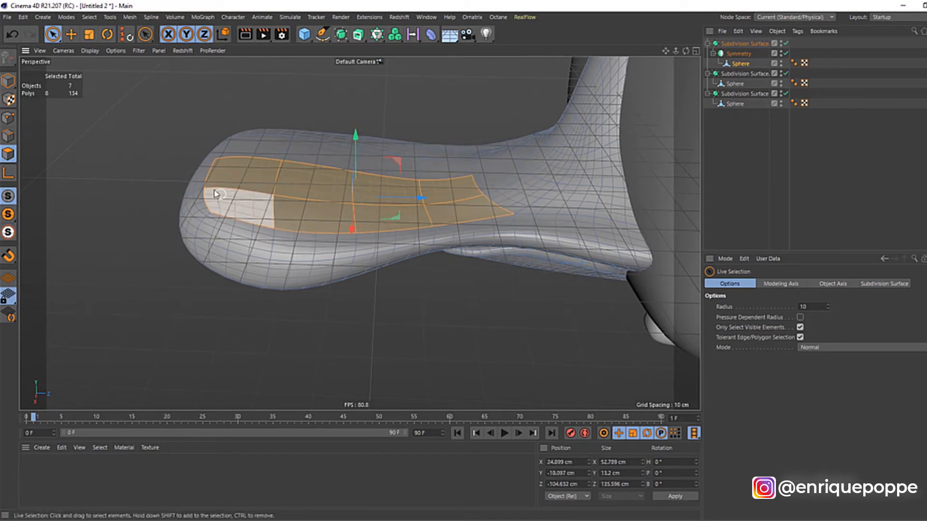
In Point mode, move the front pairs of points on the beak's top surface toward the tip and lower the middle pair.
left_click(8, 119)
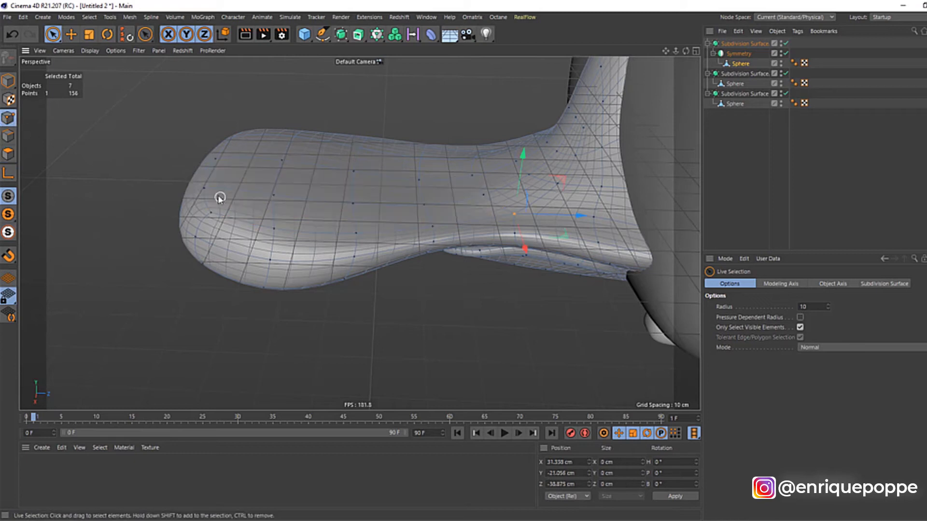
left_click(210, 163, "shift")
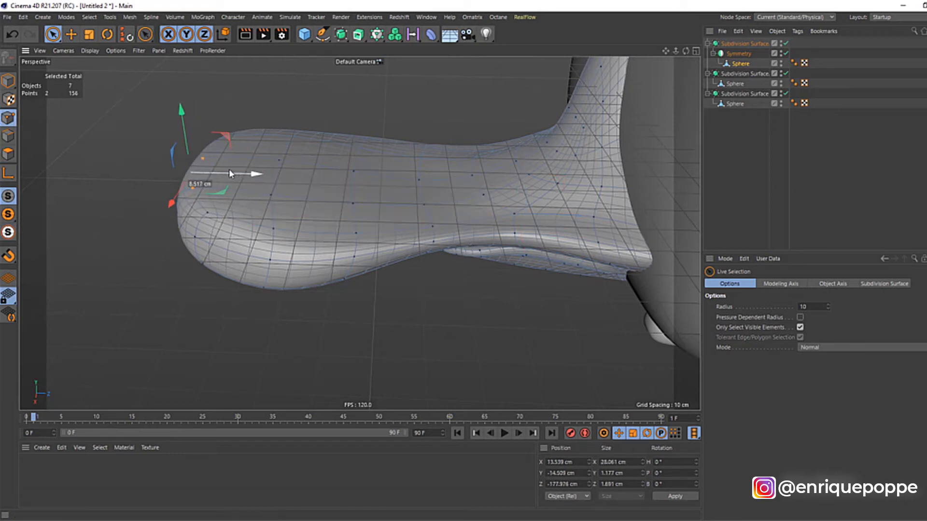
left_click_drag(265, 174, 293, 167)
left_click_drag(253, 133, 255, 138)
left_click_drag(349, 145, 354, 159)
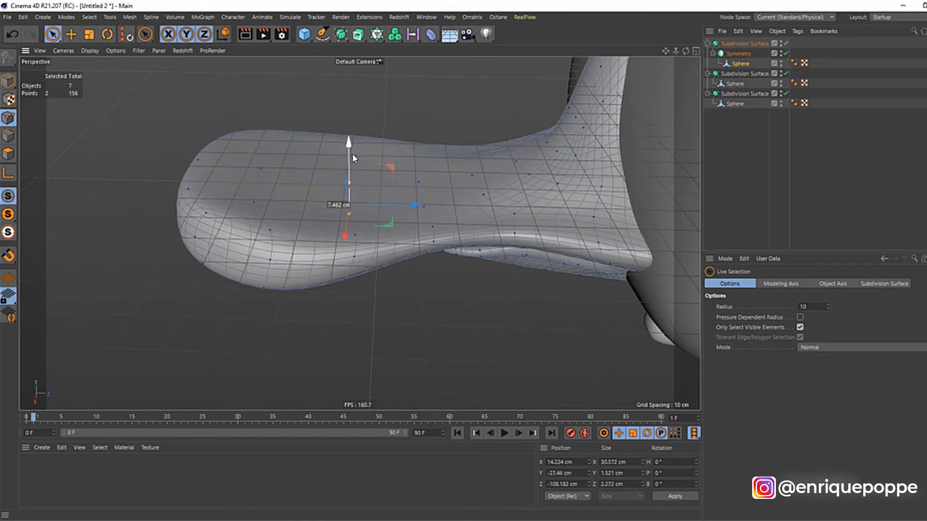
Select the two inner points behind the beak's front rim and adjust their height along Y.
left_click(227, 169)
left_click(257, 200)
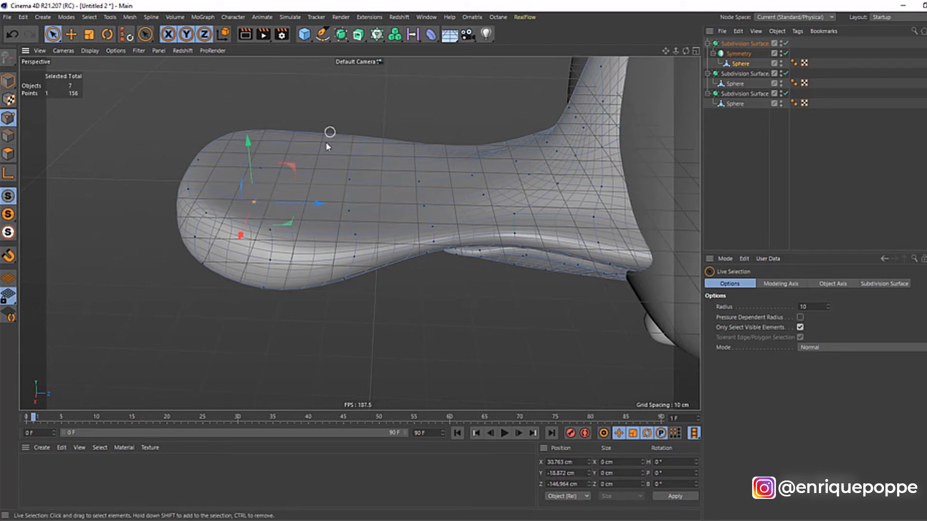
left_click_drag(684, 52, 270, 243)
left_click(251, 260, "shift")
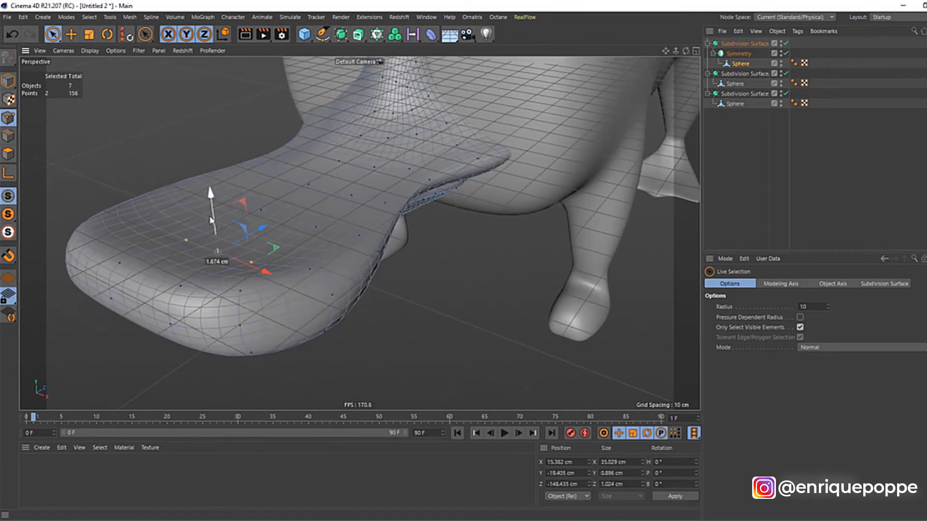
Add a loop cut around the beak's front rim at an offset of about 53%.
left_click(153, 106)
right_click(152, 106)
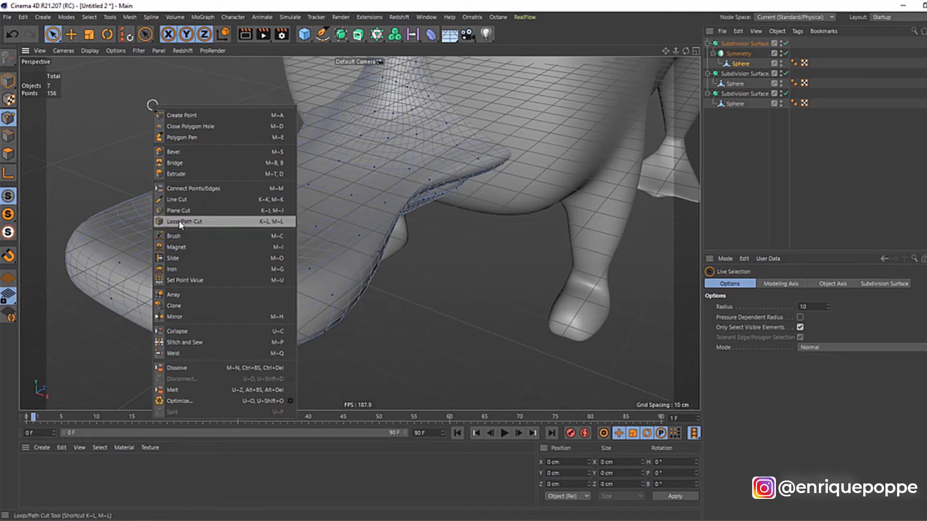
left_click(193, 217)
left_click(104, 283)
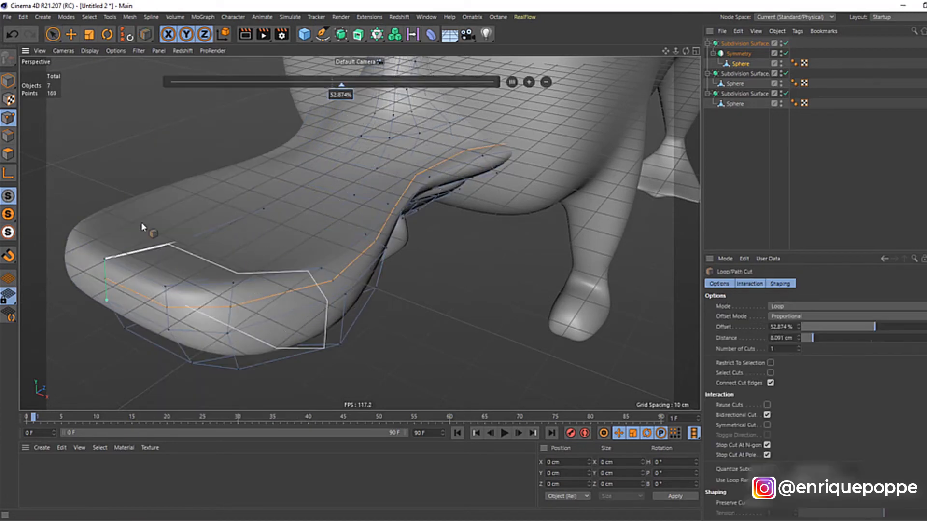
left_click(53, 34)
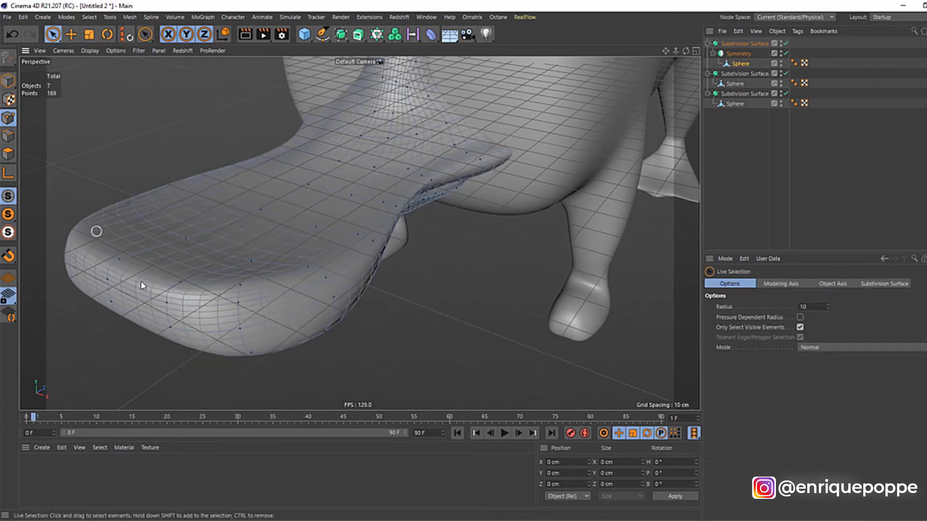
Select points around the beak's front rim and shift the inner pair forward along Z and down along Y.
left_click(117, 259)
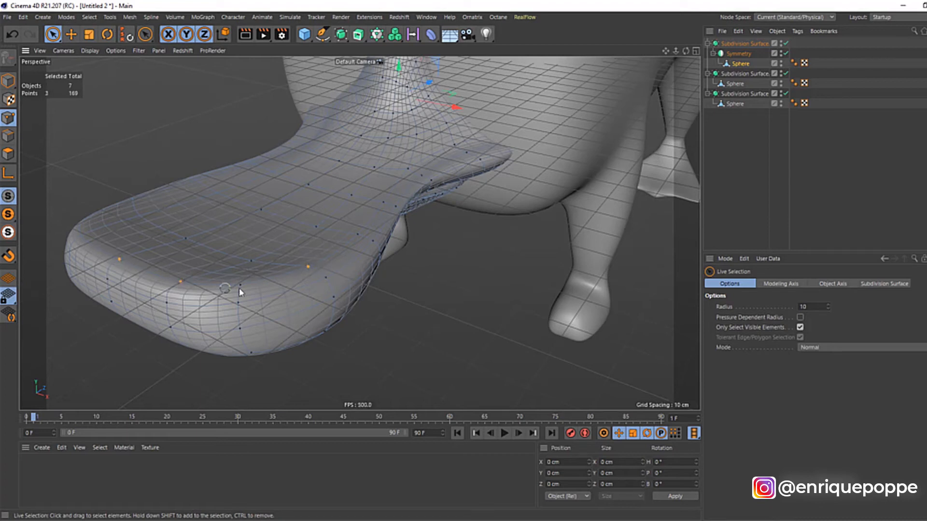
left_click(241, 205)
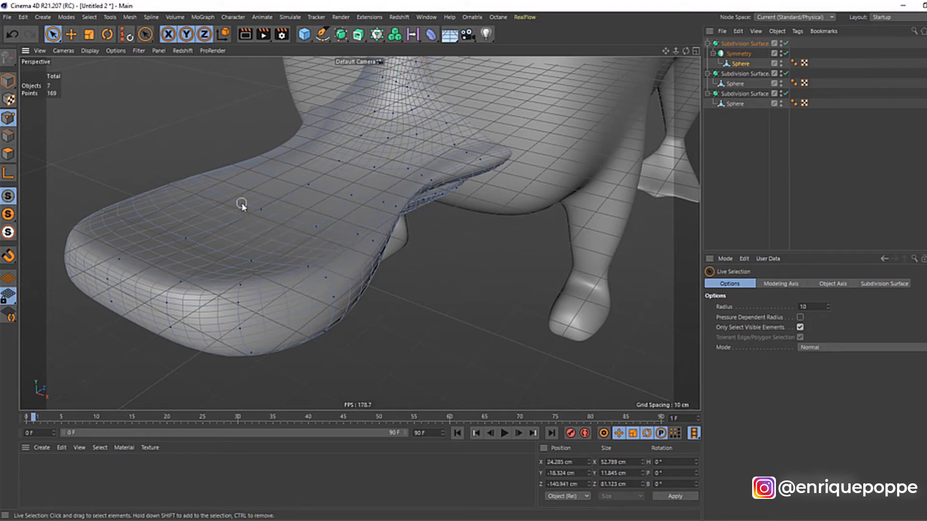
key("ctrl+z")
left_click_drag(256, 221, 233, 240)
left_click(253, 256)
left_click_drag(211, 212, 213, 218)
Deselect the beak mesh and examine the smoothed front end from above.
scroll(357, 159, "down", 10)
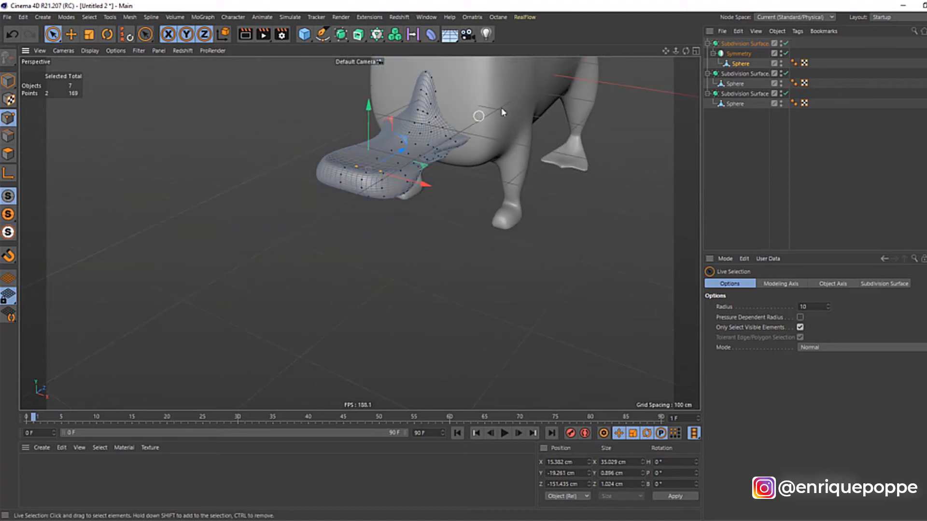
left_click(765, 138)
scroll(465, 179, "up", 10)
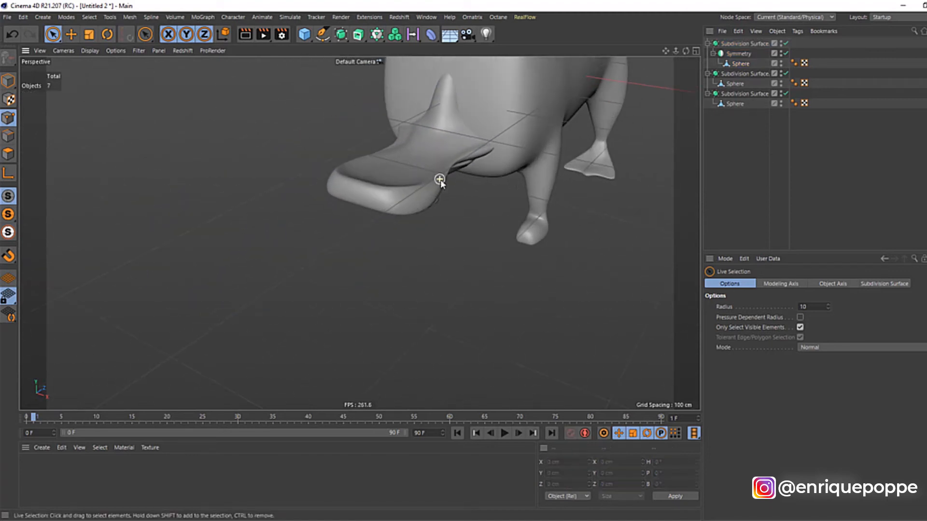
left_click_drag(684, 50, 359, 233)
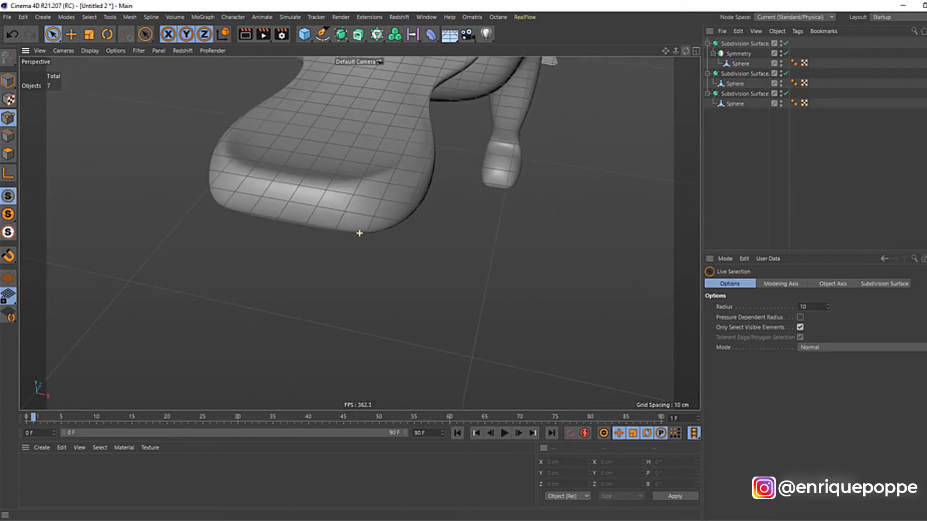
Switch to point editing for the mirrored beak and turn off its Subdivision Surface smoothing.
left_click_drag(666, 51, 358, 232)
left_click(734, 54)
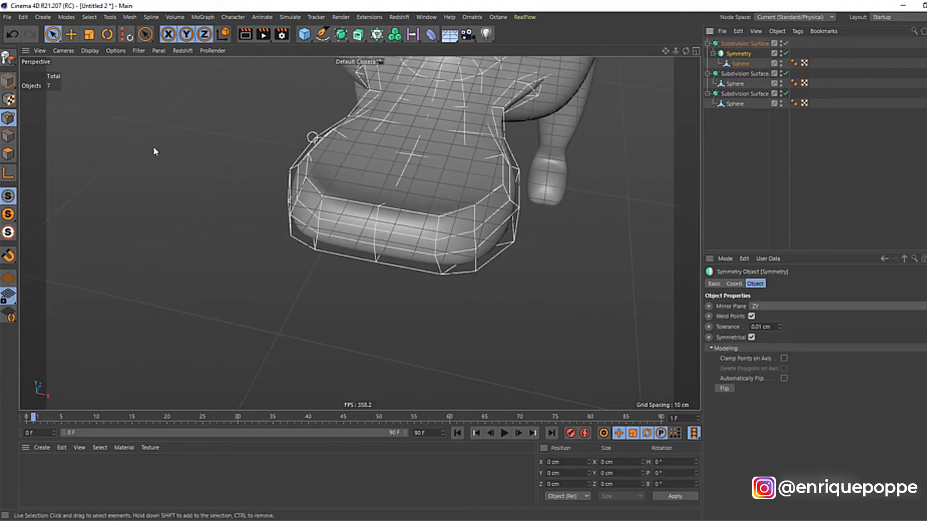
left_click(7, 155)
scroll(514, 202, "up", 3)
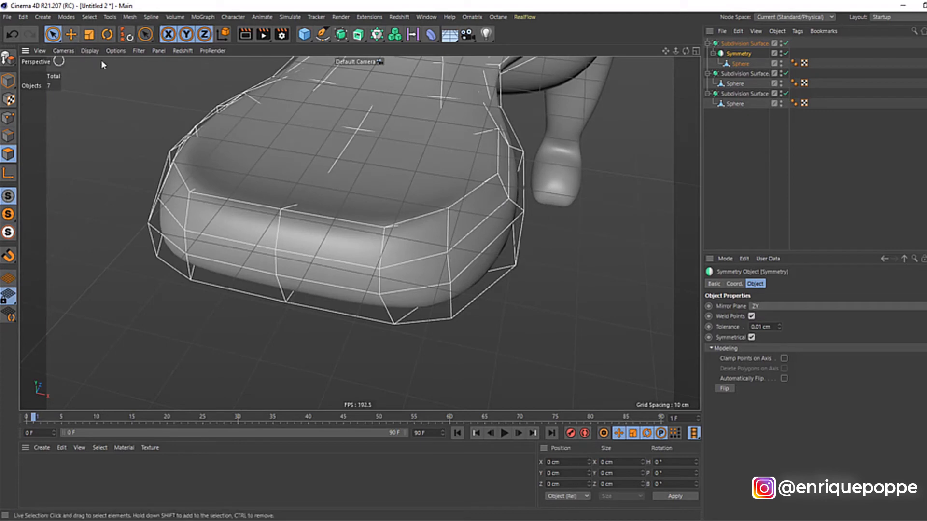
left_click(8, 119)
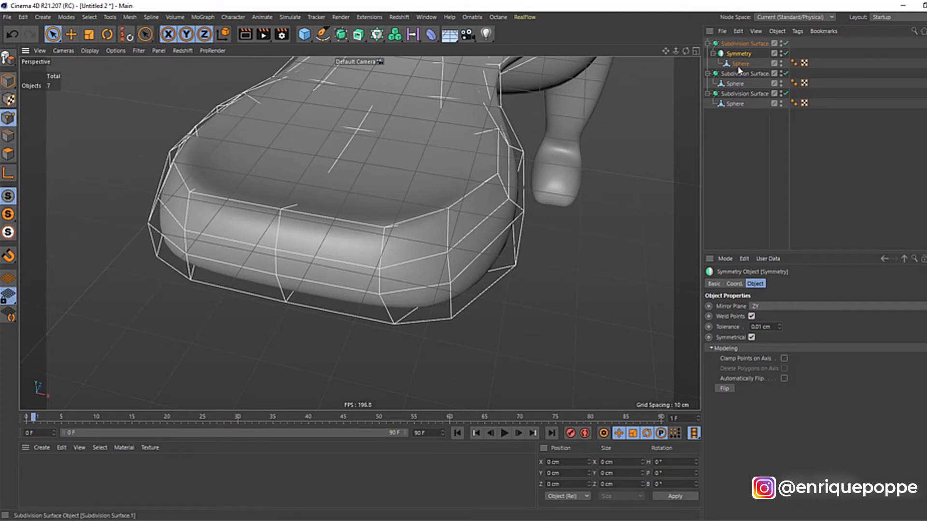
left_click(786, 43)
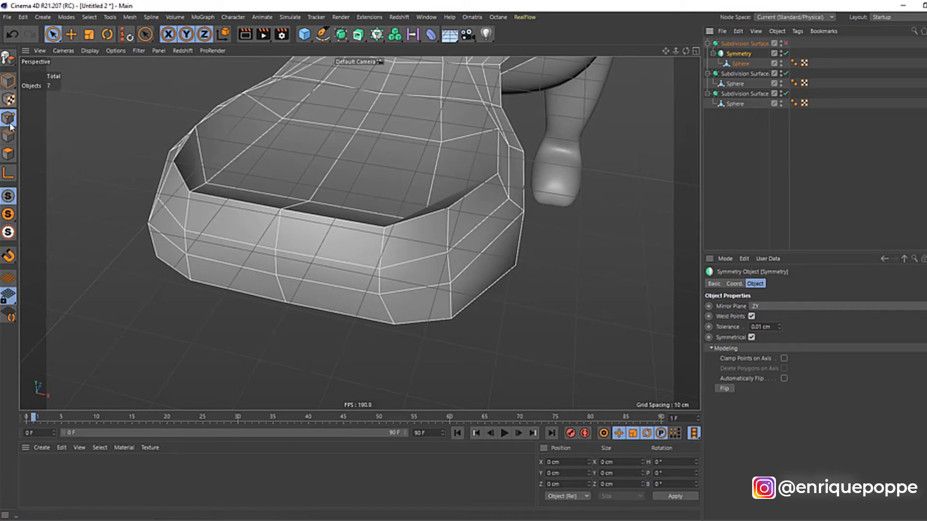
Select single points along the outer side of the beak's front end and nudge them to even out its contour.
left_click(740, 64)
left_click(508, 200)
left_click_drag(559, 206, 561, 207)
left_click_drag(529, 148, 531, 140)
right_click_drag(512, 134, 526, 133, "alt")
left_click(553, 138)
left_click(534, 145)
left_click_drag(544, 96, 556, 88)
Adjust individual points on the beak's side where it narrows toward the face.
middle_click_drag(476, 116, 429, 246, "alt")
left_click(461, 186)
left_click_drag(467, 142, 488, 115)
left_click(448, 110)
left_click(477, 113)
left_click(425, 111)
Deselect the beak mesh, turn its Subdivision Surface smoothing back on, and check the beak from the side.
scroll(488, 115, "down", 5)
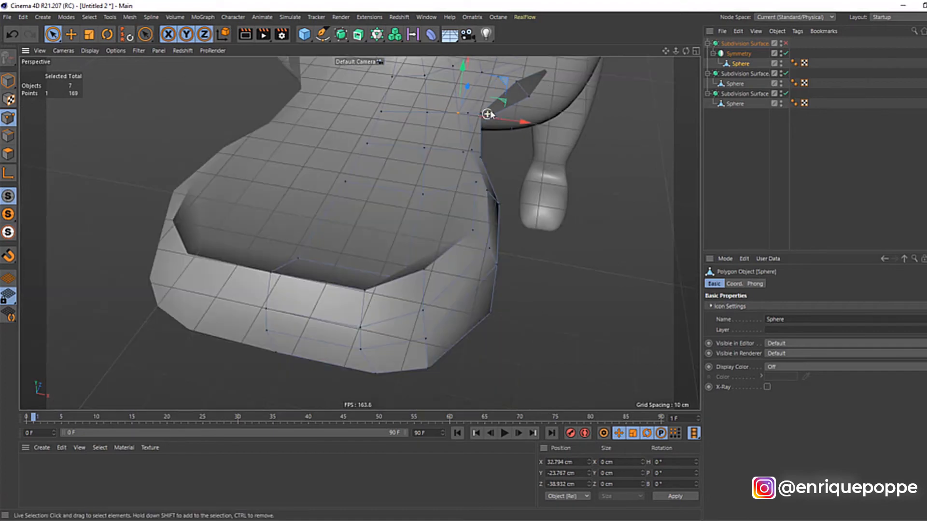
left_click(724, 154)
scroll(593, 183, "down", 4)
left_click_drag(686, 51, 821, 54)
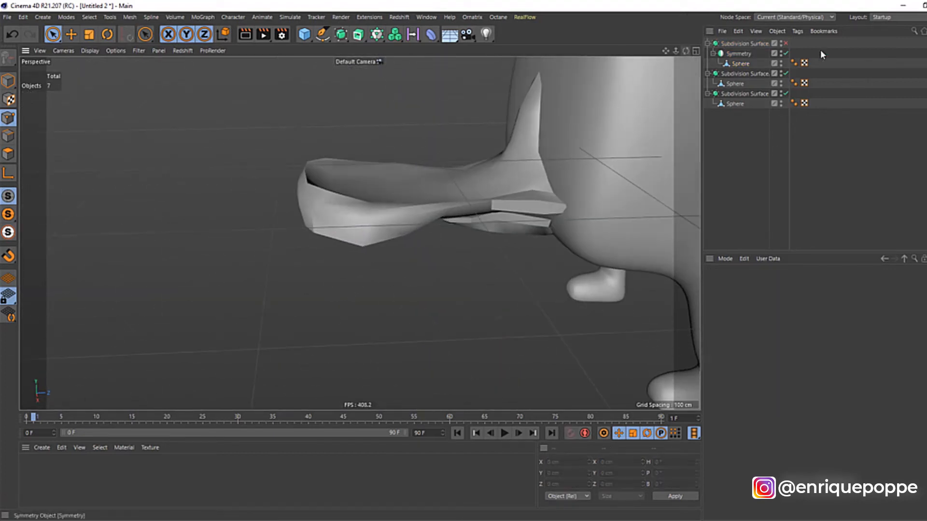
left_click(786, 44)
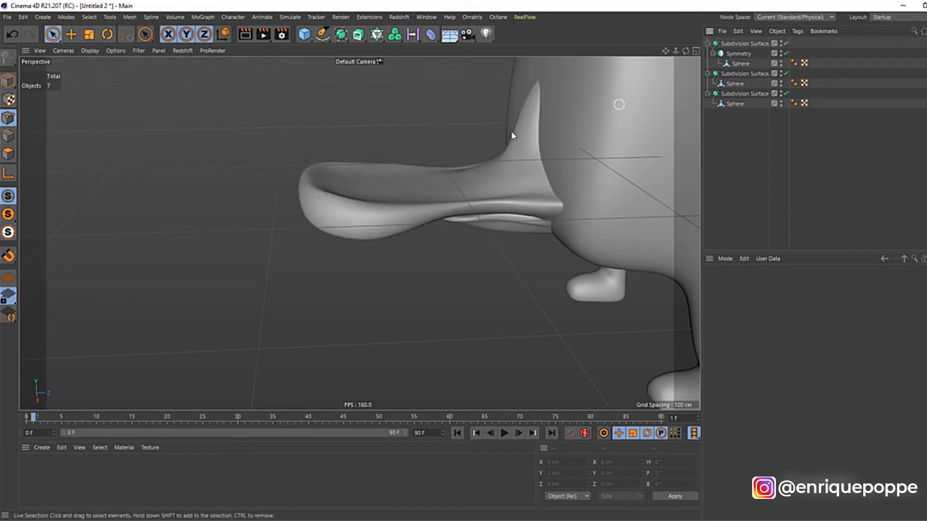
Reselect the beak mesh and start the Brush in Smear mode with a 36 cm radius in the right view.
scroll(480, 143, "up", 5)
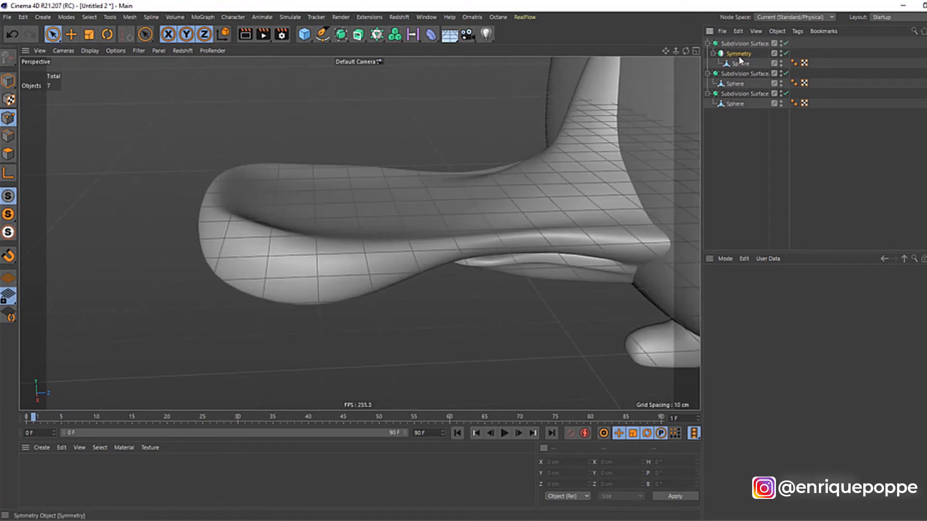
left_click(734, 63)
key("F4")
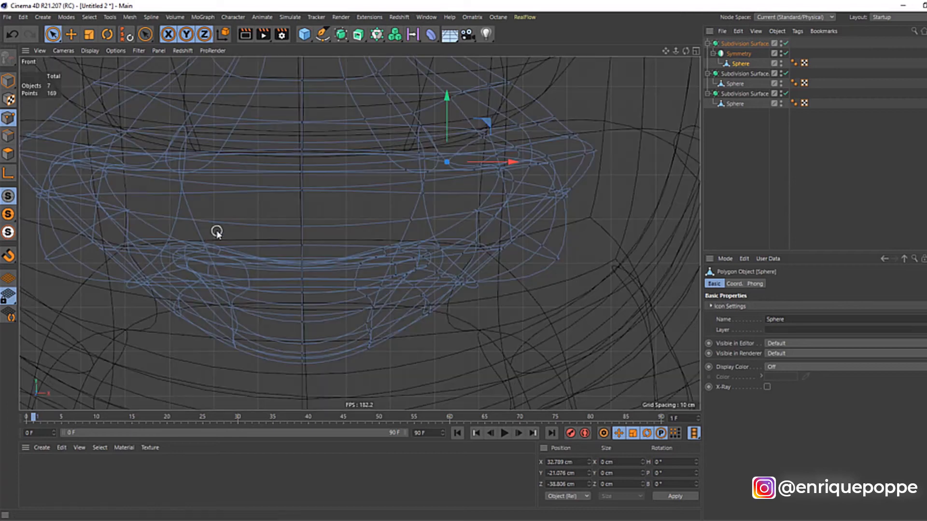
key("F3")
scroll(216, 222, "down", 3)
scroll(85, 190, "up", 4)
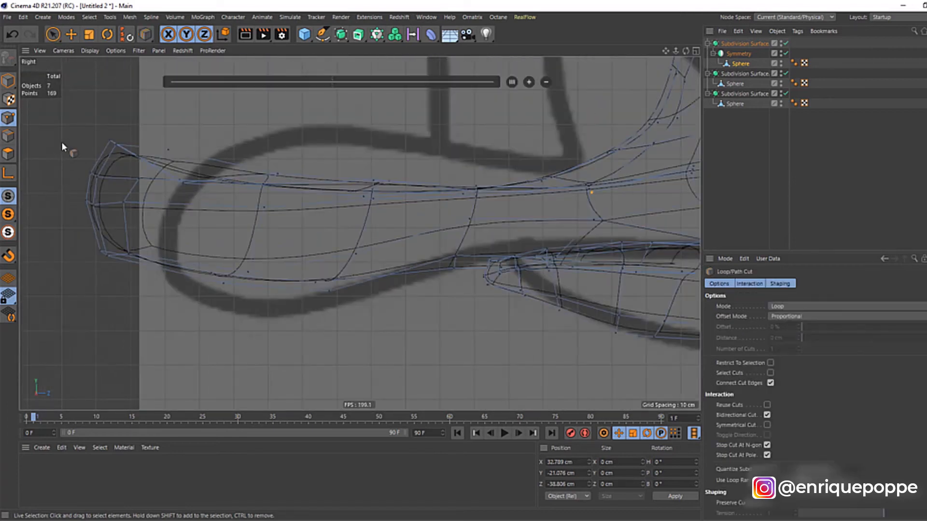
right_click(123, 97)
right_click(137, 117)
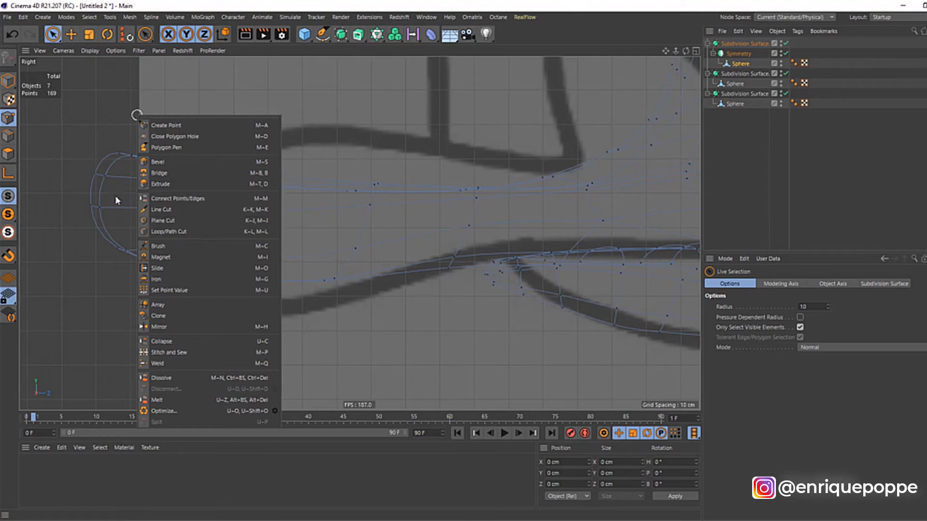
left_click(165, 247)
left_click(842, 307)
left_click(843, 317)
left_click_drag(843, 314, 843, 313)
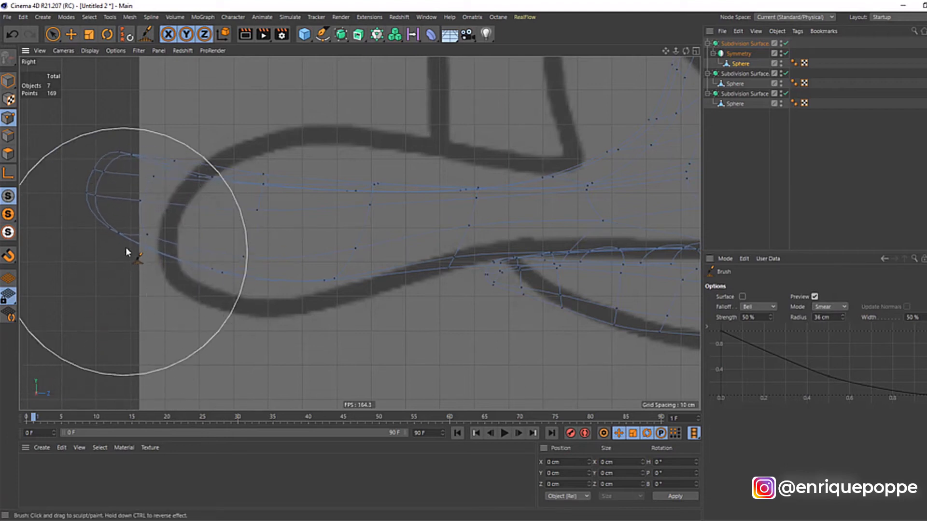
Smear the beak's front end upward in the side view, soften its middle, and set the brush radius to 16 cm.
mouse_move(107, 245)
left_mouse_down()
mouse_move(247, 136)
mouse_move(235, 125)
left_mouse_up()
left_click_drag(87, 163, 87, 158)
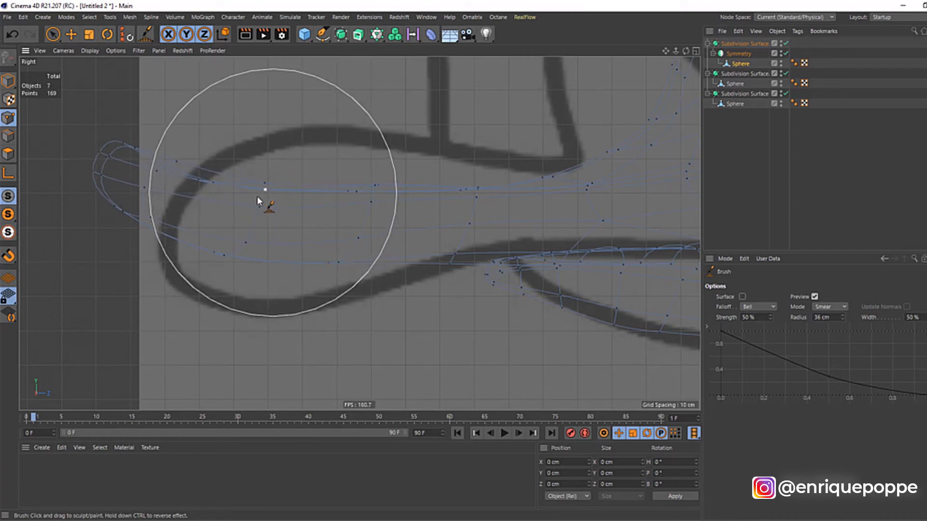
left_click_drag(310, 110, 372, 138)
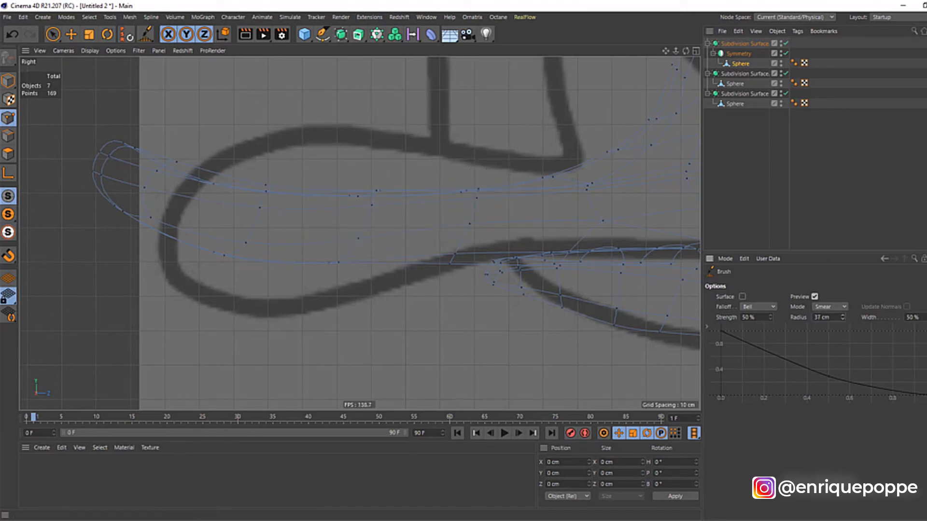
type("16")
key("Return")
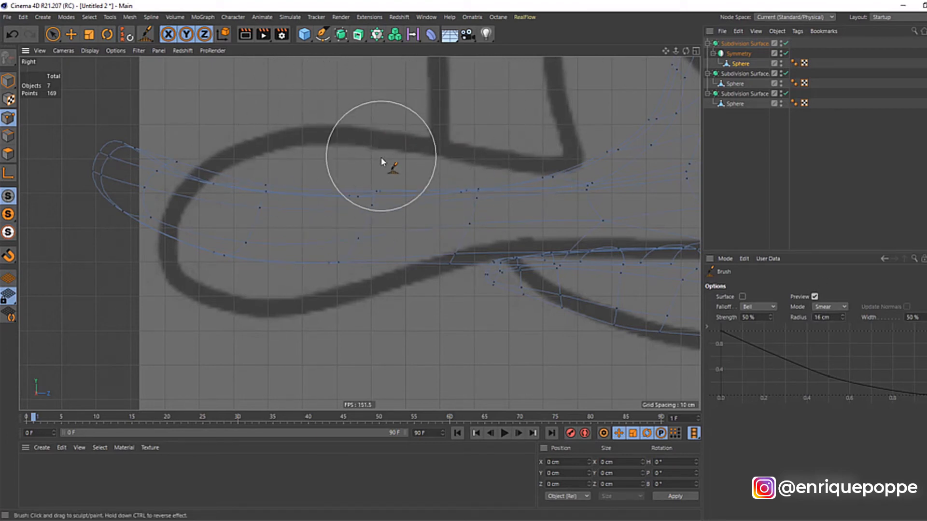
In the top view, smear the beak's front rim forward and reshape its side with the brush radius at 40 cm.
key("F2")
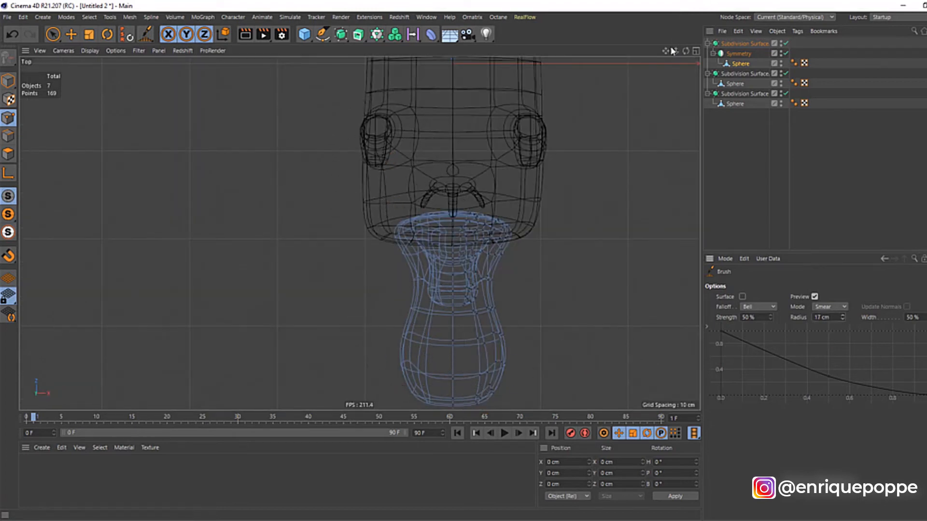
middle_click_drag(473, 338, 476, 192)
scroll(476, 191, "up", 3)
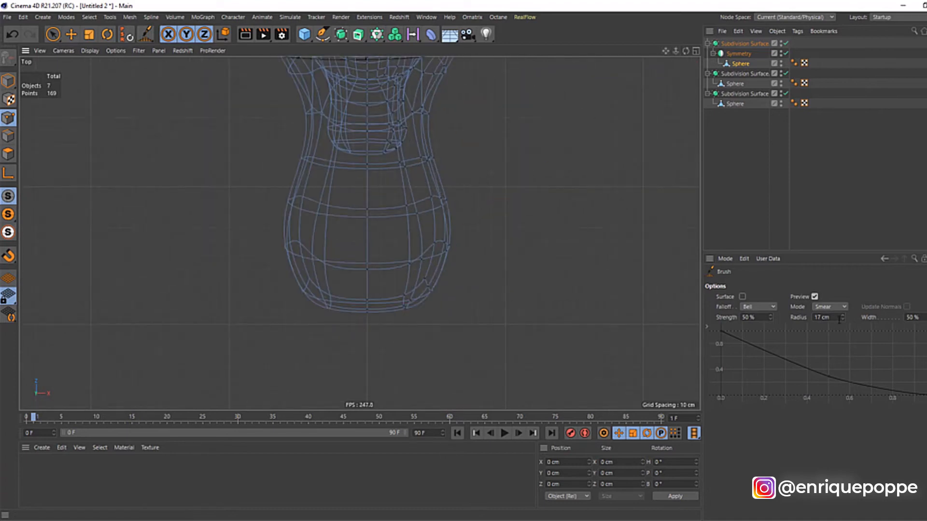
mouse_move(389, 278)
left_mouse_down()
mouse_move(372, 331)
mouse_move(372, 315)
left_mouse_up()
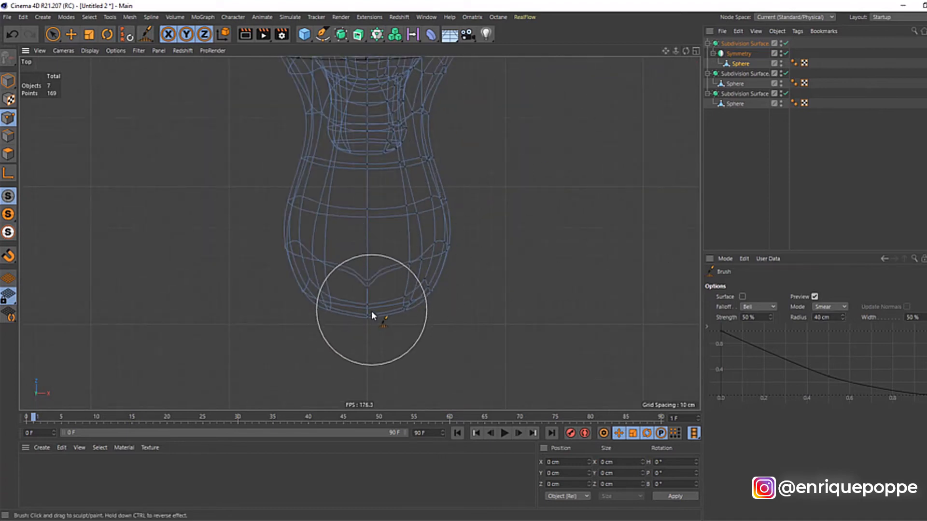
mouse_move(421, 296)
left_mouse_down()
mouse_move(430, 245)
mouse_move(445, 262)
mouse_move(430, 213)
mouse_move(435, 225)
left_mouse_up()
Smear the beak's upper surface in the side view, then deselect the mesh and inspect it in perspective.
key("F3")
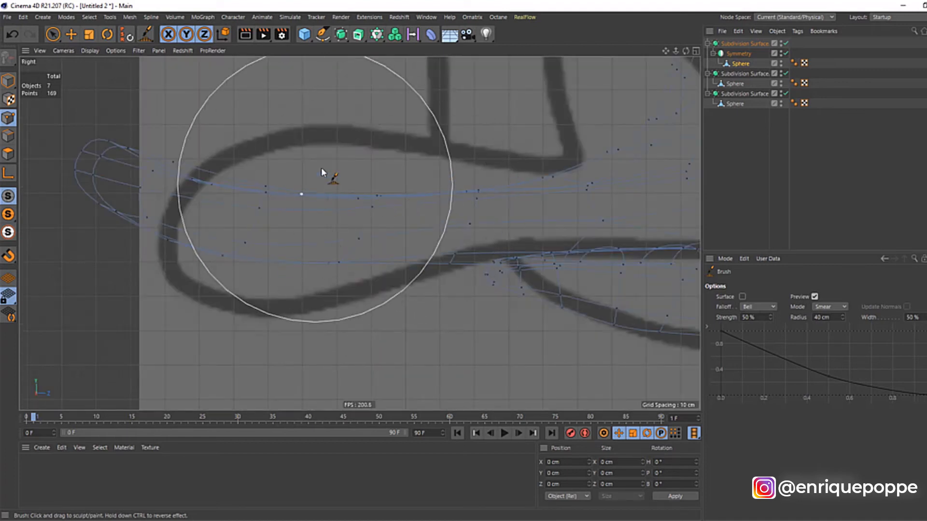
left_click_drag(297, 94, 244, 127)
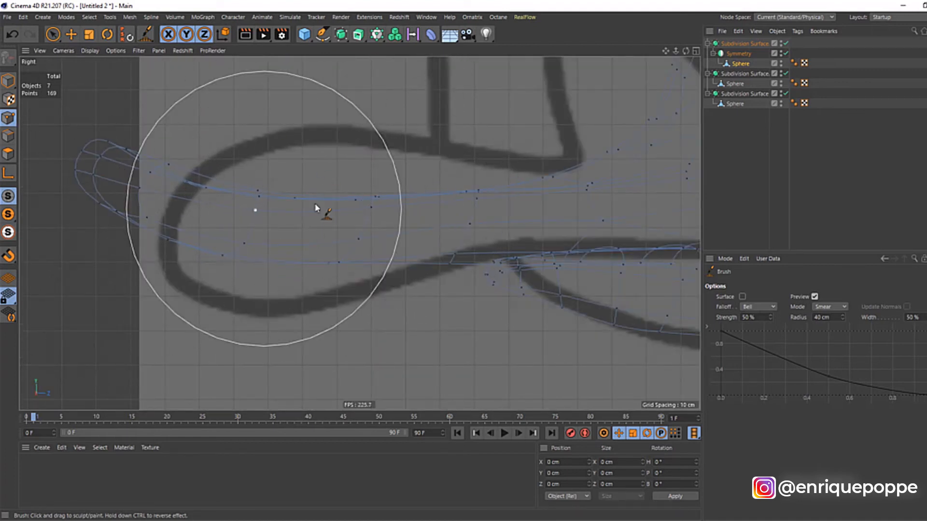
key("F4")
key("F1")
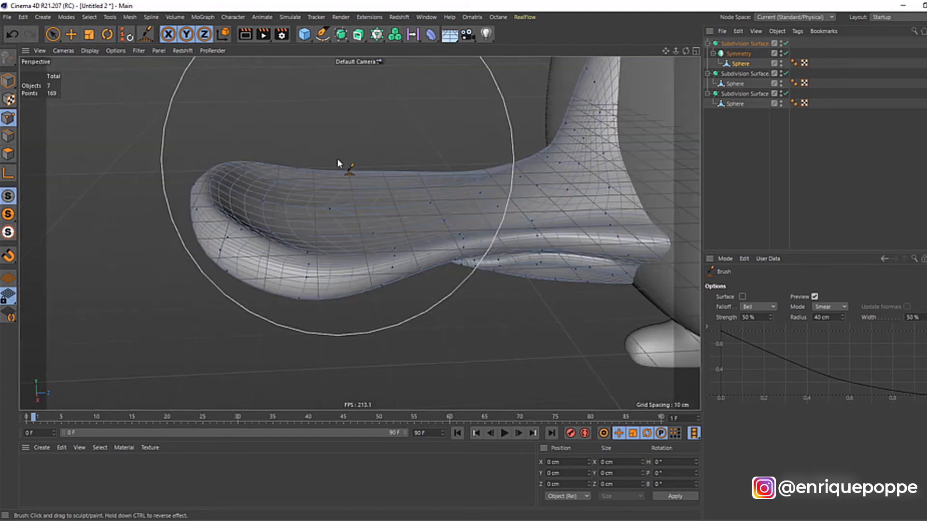
left_click(774, 175)
scroll(531, 148, "down", 4)
scroll(533, 148, "down", 2)
left_click_drag(668, 50, 601, 95)
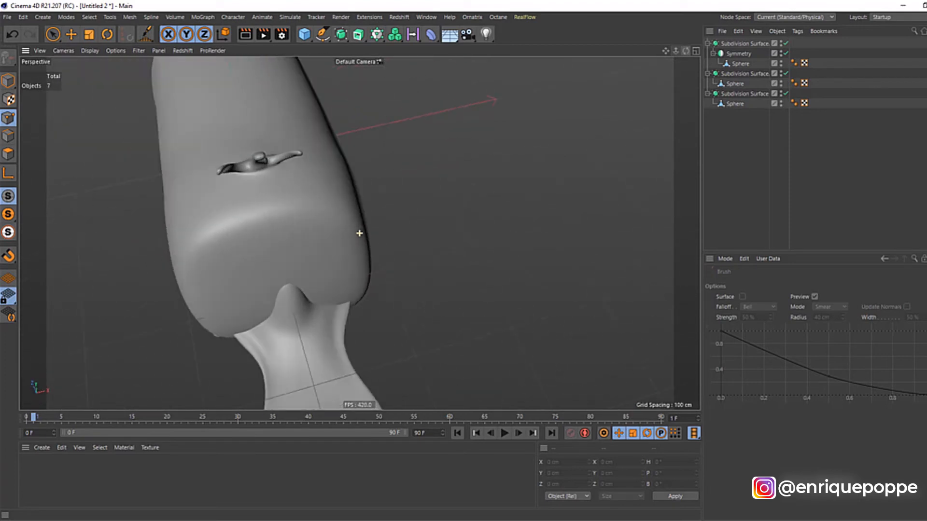
Rectangle-select the beak's centre-line points in the top view and set their X position to 0 cm.
key("F2")
scroll(371, 170, "down", 3)
left_click(745, 62)
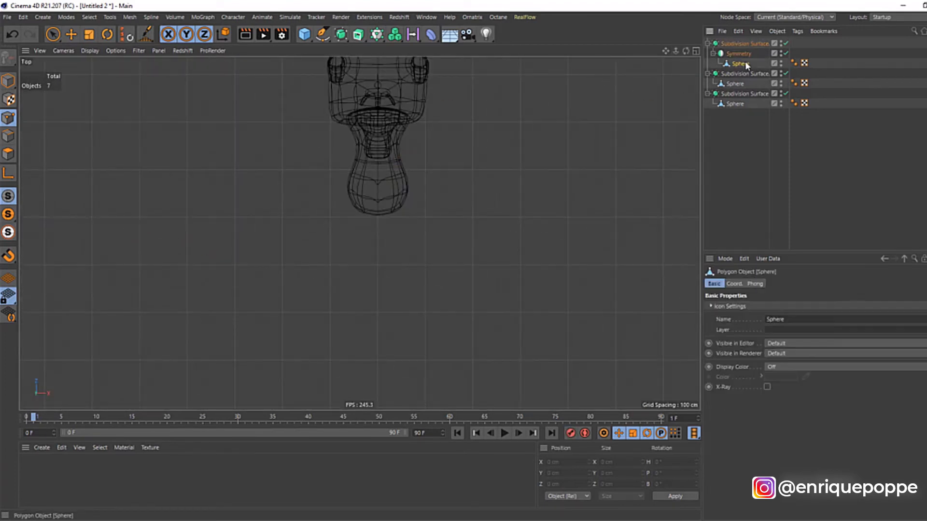
scroll(271, 129, "up", 3)
left_click_drag(55, 36, 82, 67)
scroll(292, 113, "down", 1)
left_click_drag(288, 115, 299, 362)
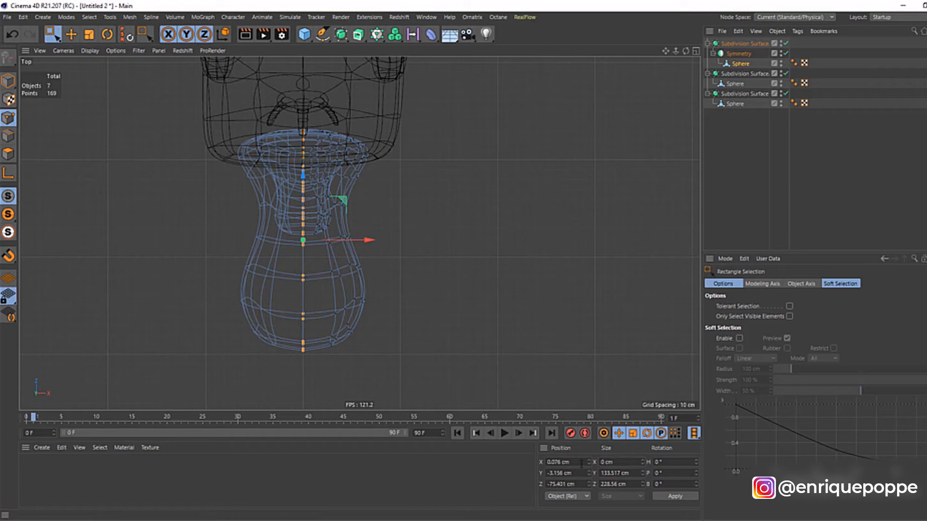
type("0")
key("Return")
Deselect the beak mesh and examine the whole platypus in the perspective view.
key("F1")
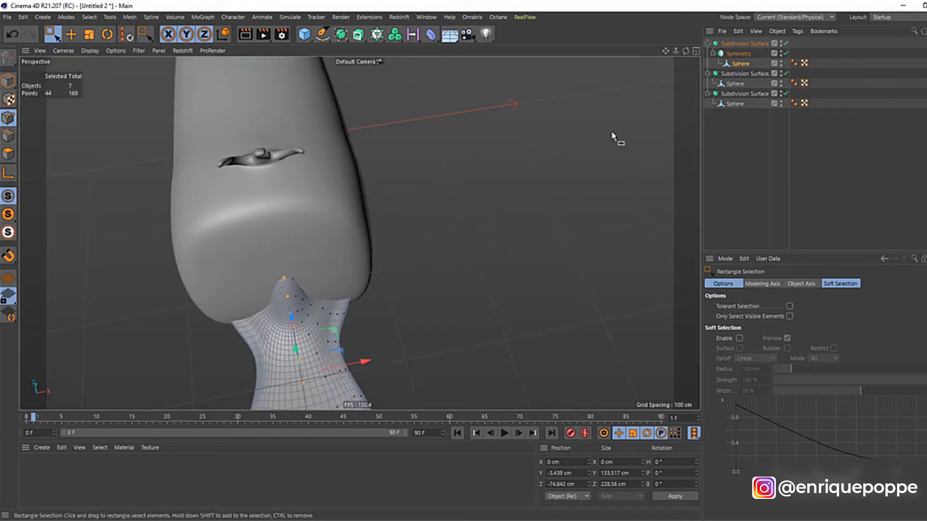
left_click(852, 205)
scroll(473, 231, "down", 4)
left_click_drag(473, 230, 374, 234, "alt")
scroll(251, 391, "up", 8)
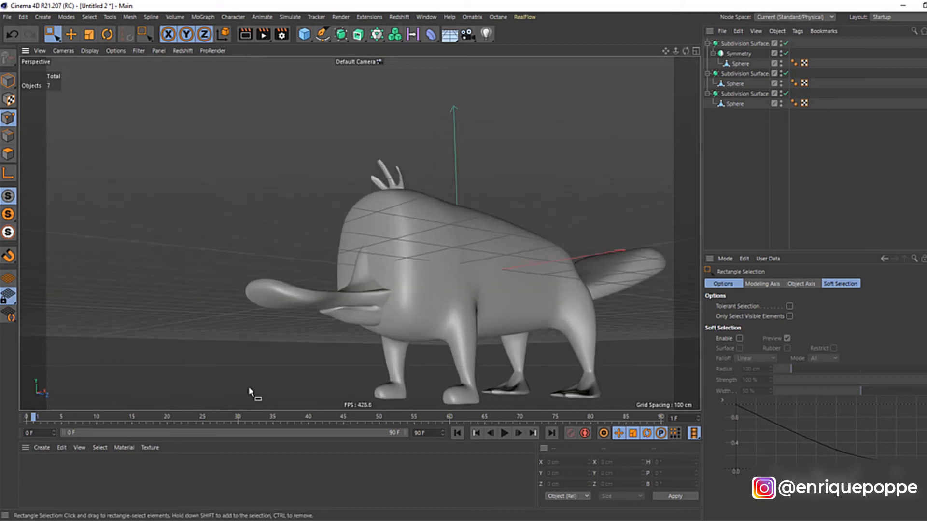
scroll(372, 295, "up", 3)
scroll(409, 279, "up", 4)
From below, select the points at the tip of the lower beak near the centre and push them forward along Z.
left_click_drag(685, 51, 753, 6)
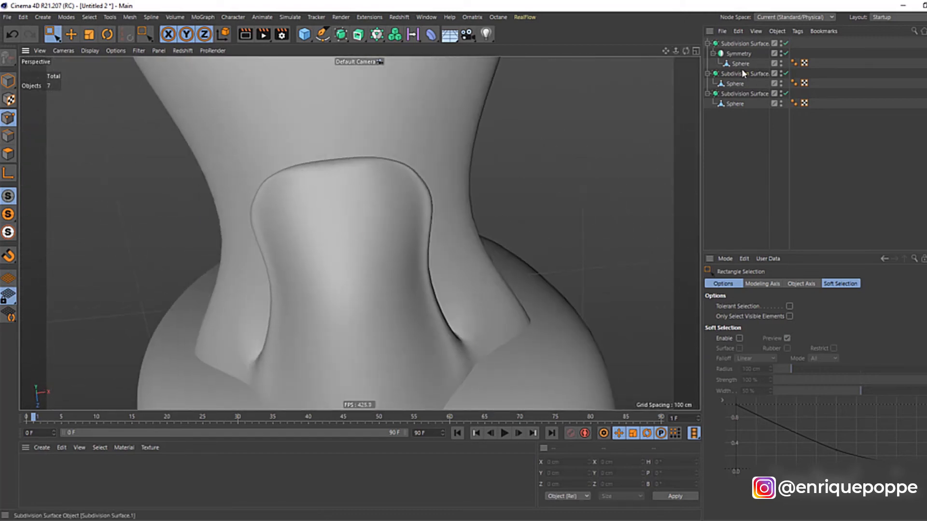
left_click(742, 71)
left_click(741, 63)
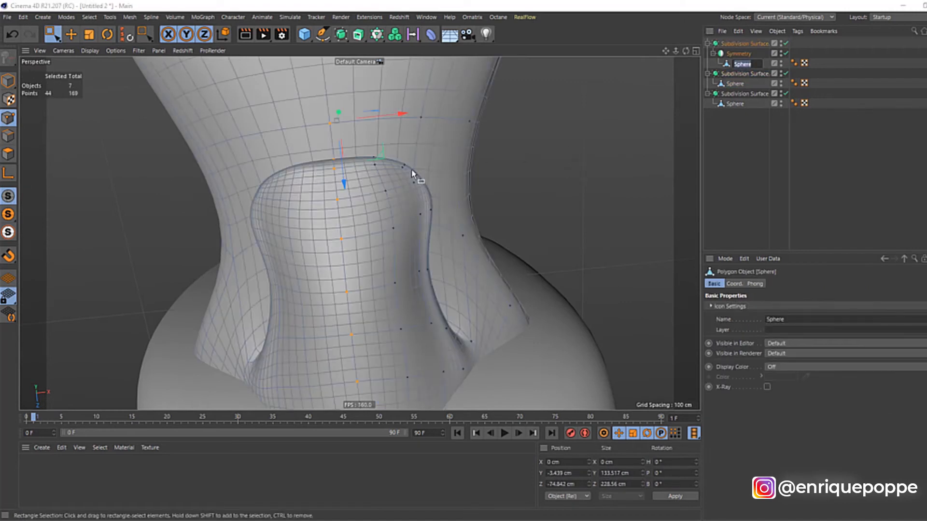
left_click_drag(316, 143, 339, 203)
left_click_drag(382, 175, 321, 145)
left_click_drag(361, 200, 361, 197)
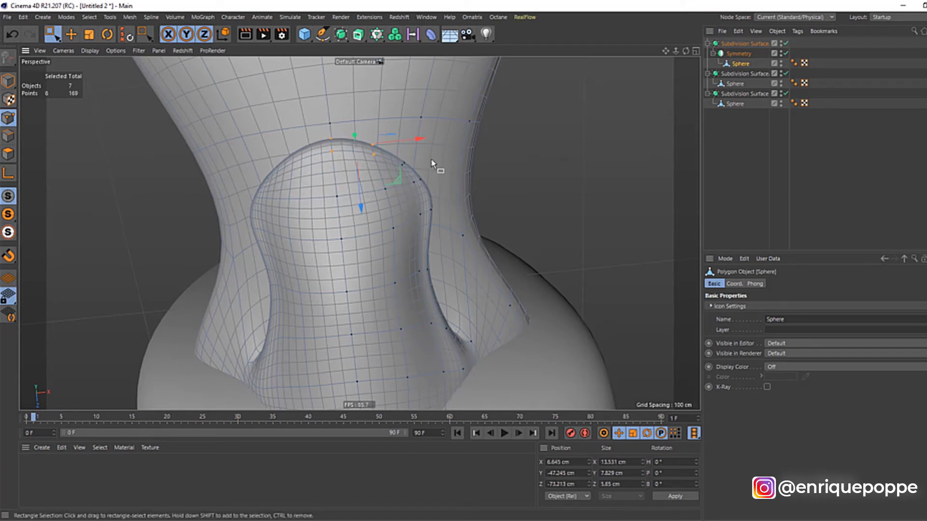
Select point groups along the lower beak's side edge and shift them along X to refine its rounded outline.
left_click_drag(413, 210, 401, 171)
left_click_drag(469, 197, 462, 197)
left_click_drag(447, 241, 416, 314)
left_click_drag(463, 281, 467, 282)
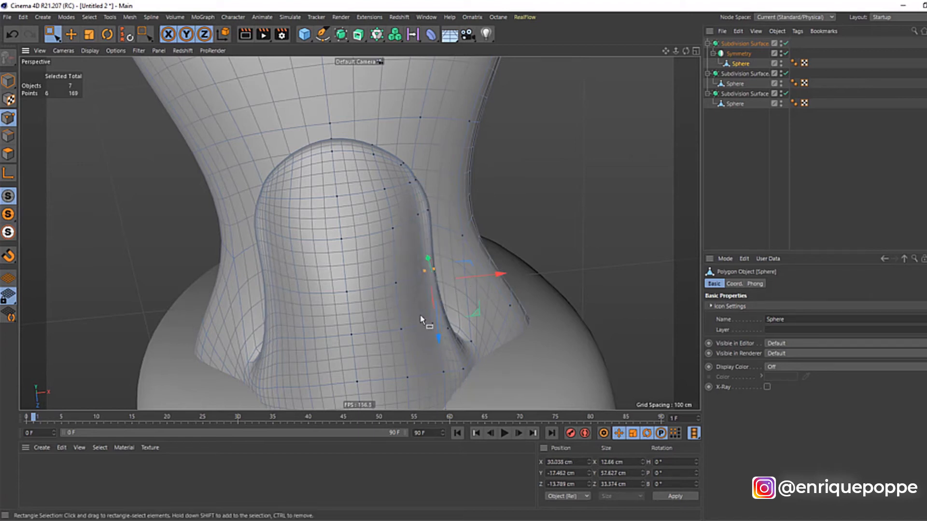
Select further points on the lower beak's underside and near its tip and shift them slightly to even the surface.
left_click_drag(438, 327, 473, 311)
left_click_drag(379, 217, 406, 306)
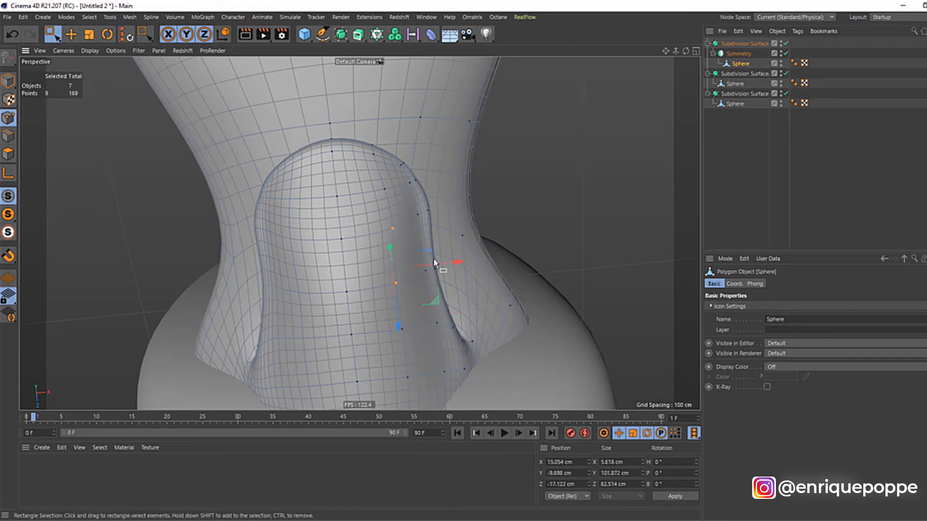
left_click_drag(432, 267, 429, 267)
left_click_drag(406, 190, 408, 192)
Deselect the beak mesh, examine the lower beak from the side, and reselect the mesh.
scroll(375, 216, "down", 3)
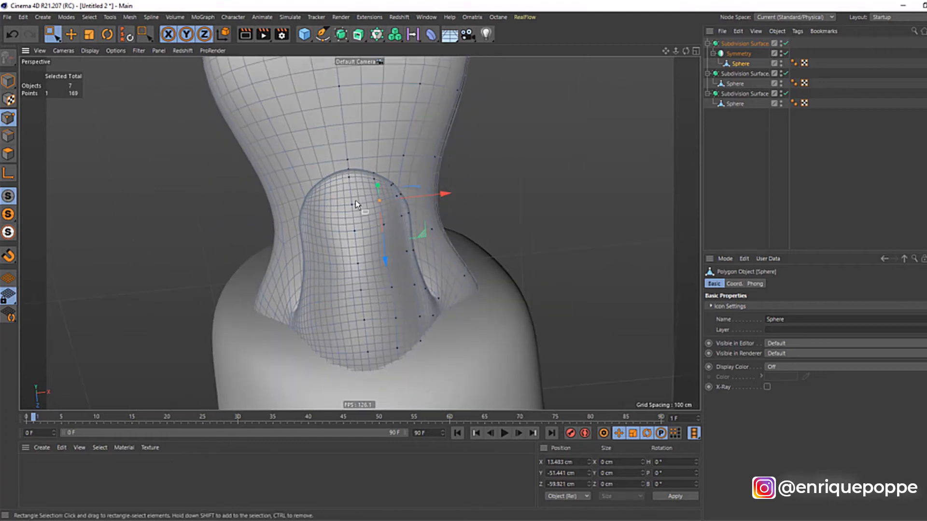
left_click_drag(686, 51, 360, 233)
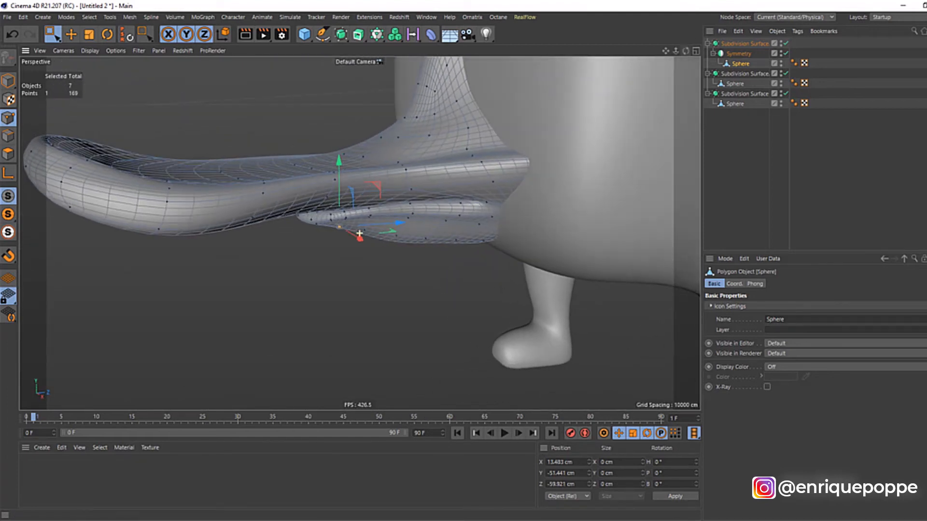
left_click(865, 144)
scroll(302, 128, "down", 6)
scroll(307, 166, "up", 6)
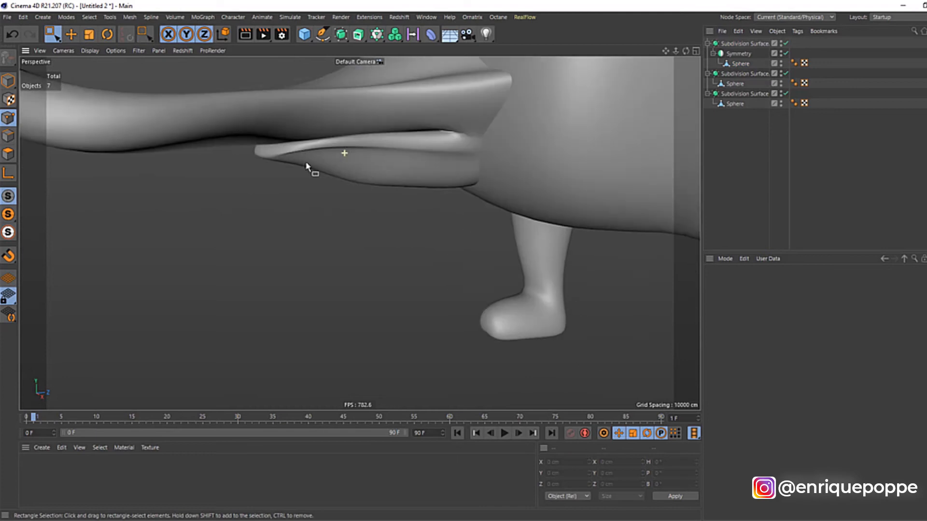
left_click(740, 63)
scroll(397, 120, "up", 2)
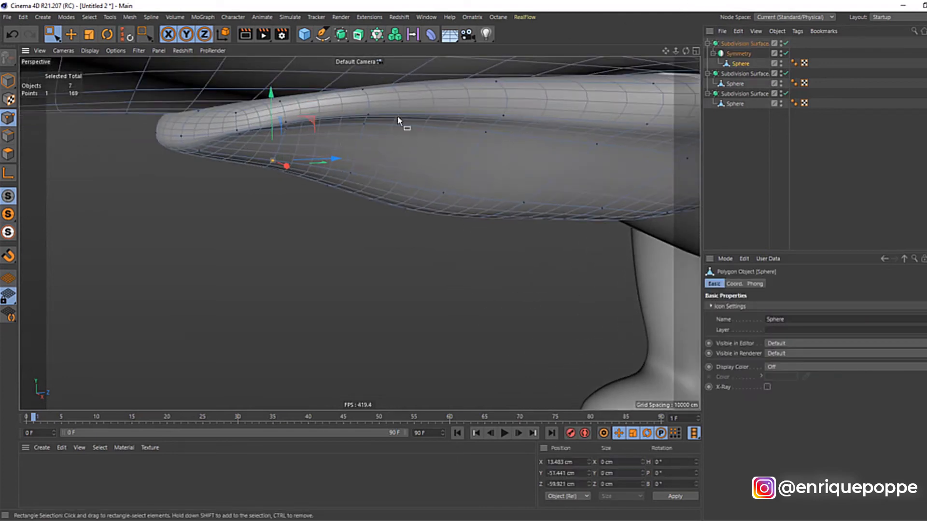
Turn off the lower beak's subdivision, reposition the misplaced points along its front rim, and turn subdivision back on.
left_click(785, 43)
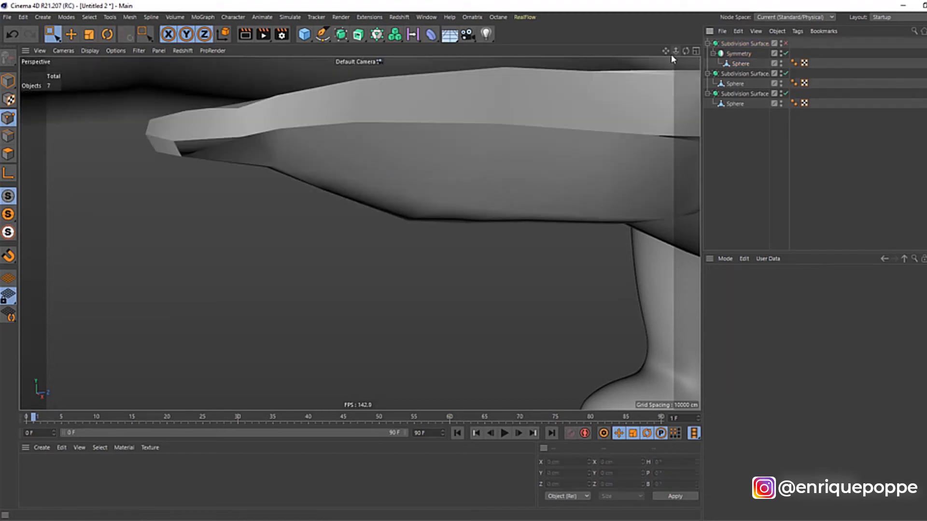
left_click_drag(678, 51, 687, 22)
left_click(736, 63)
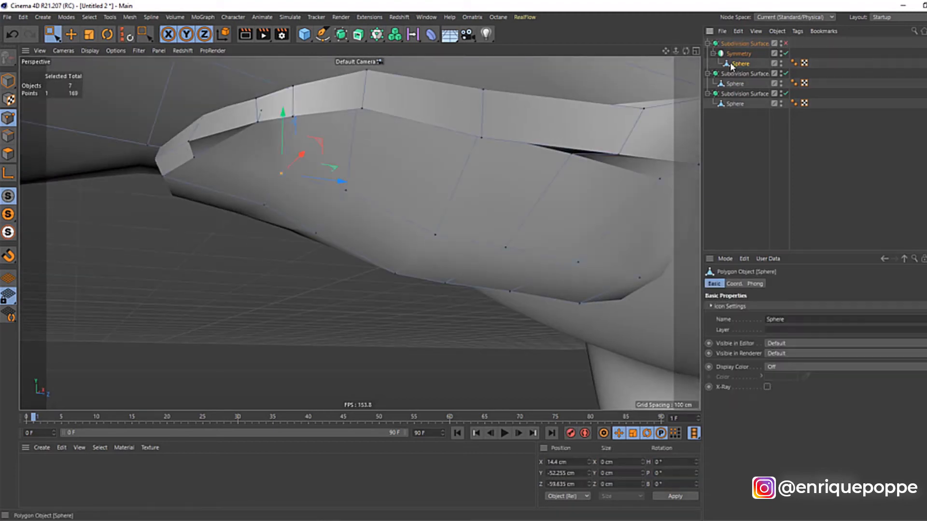
left_click(263, 122)
left_click_drag(265, 92, 301, 98)
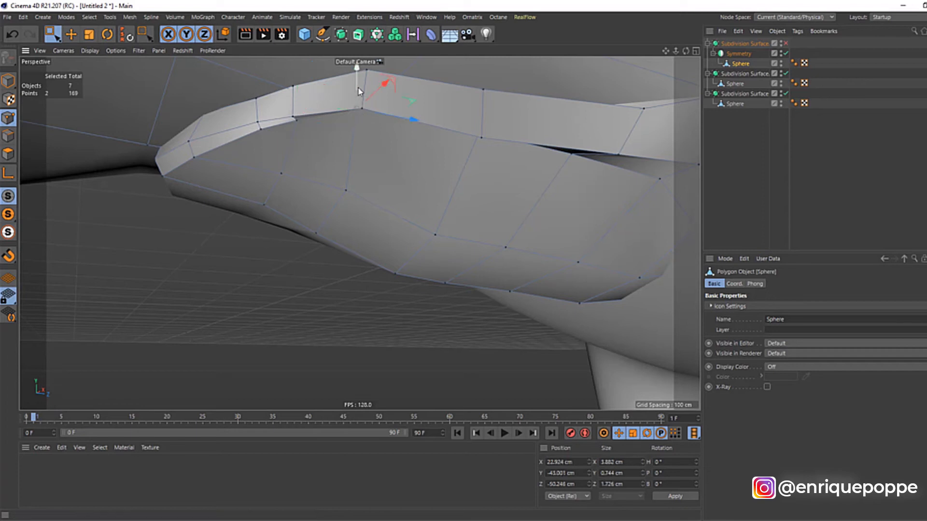
left_click(786, 44)
Lower the two rows of points along the lower beak's rim with Live Selection and nudge the point near its tip along Z.
left_click_drag(43, 37, 83, 49)
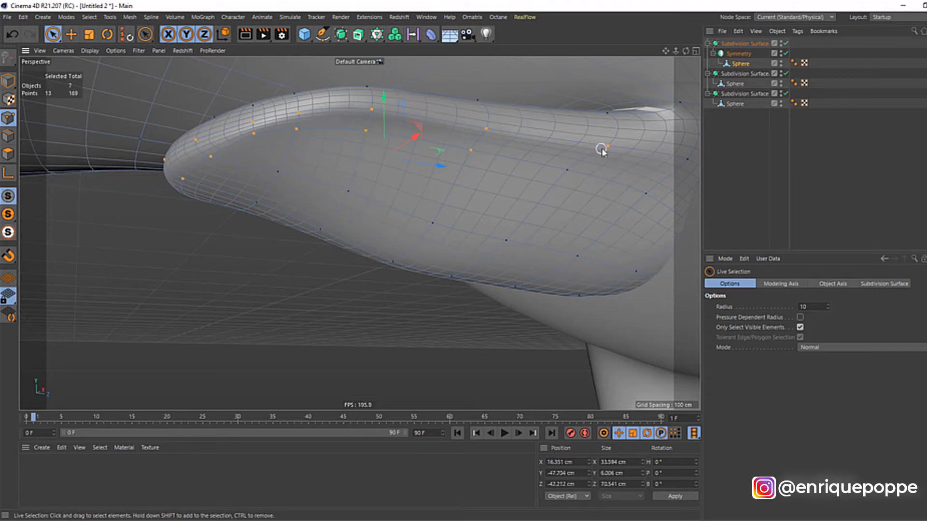
left_click_drag(322, 91, 276, 84)
left_click(197, 149)
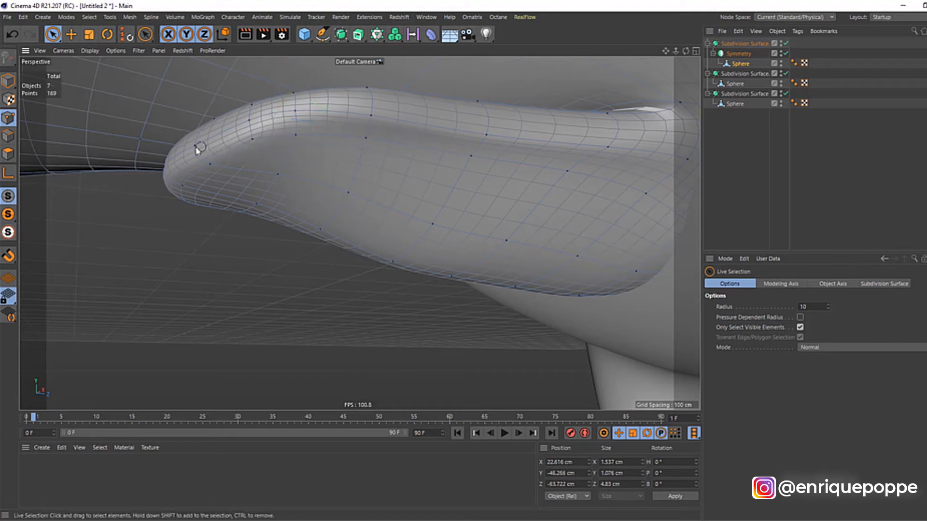
left_click_drag(198, 113, 196, 104)
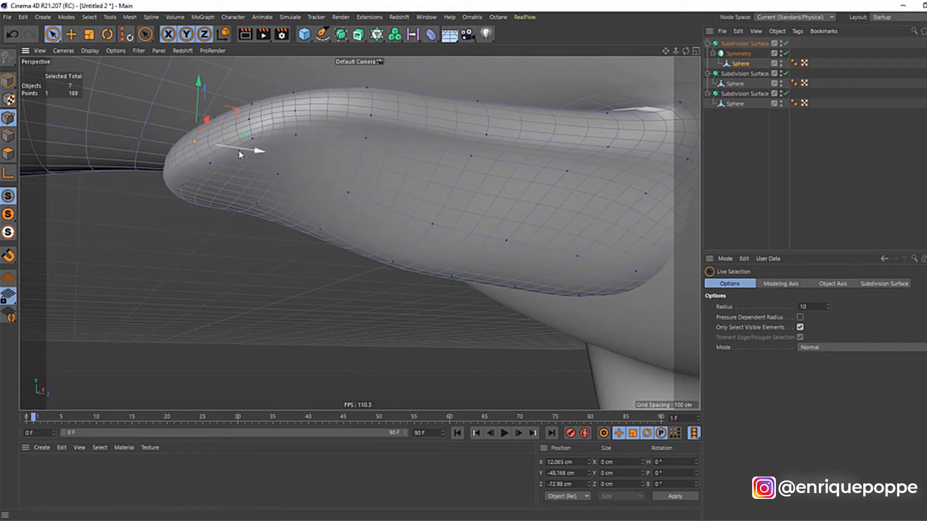
left_click_drag(233, 151, 240, 151)
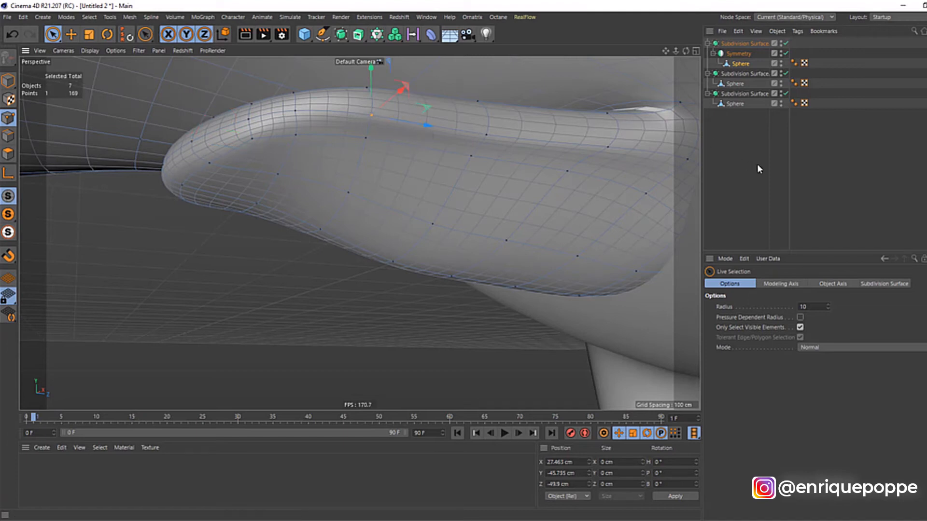
Deselect the beak mesh and examine the whole platypus from several angles.
left_click(759, 169)
scroll(455, 100, "down", 6)
left_click_drag(664, 49, 704, 23)
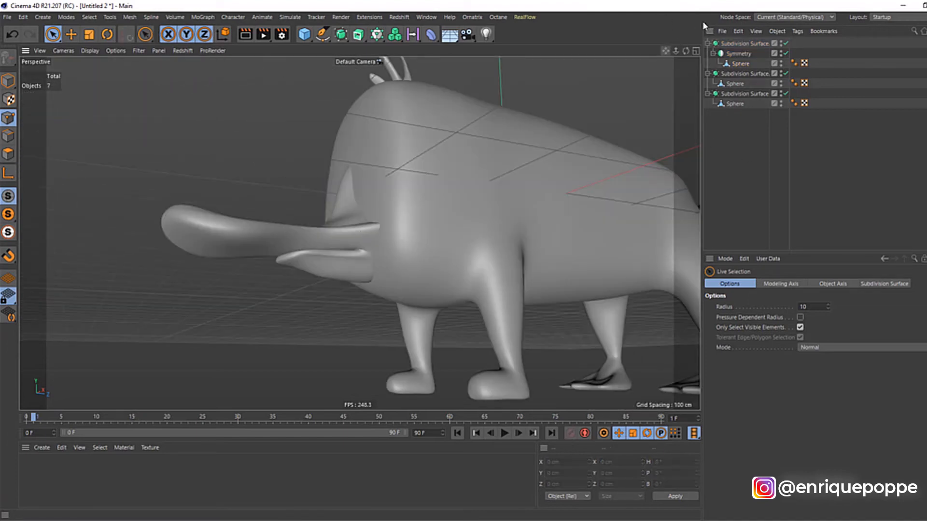
left_click_drag(396, 160, 423, 157, "alt")
scroll(423, 157, "down", 5)
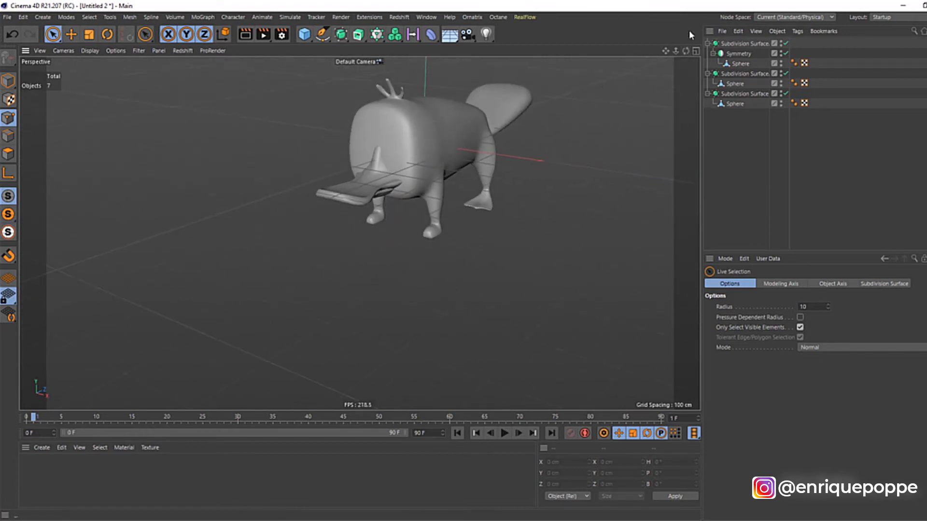
left_click_drag(665, 50, 613, 66)
scroll(377, 103, "up", 5)
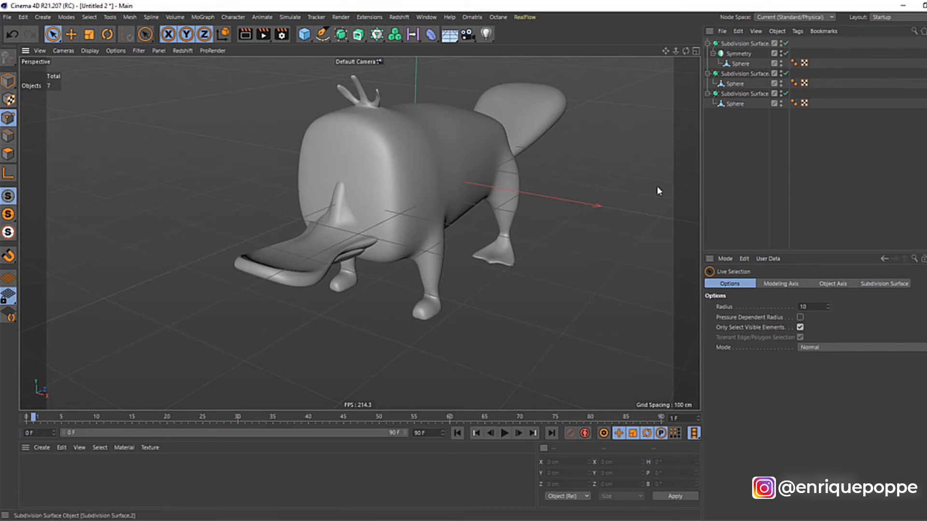
key("F4")
scroll(404, 106, "down", 5)
left_click_drag(666, 51, 676, 246)
scroll(402, 308, "up", 8)
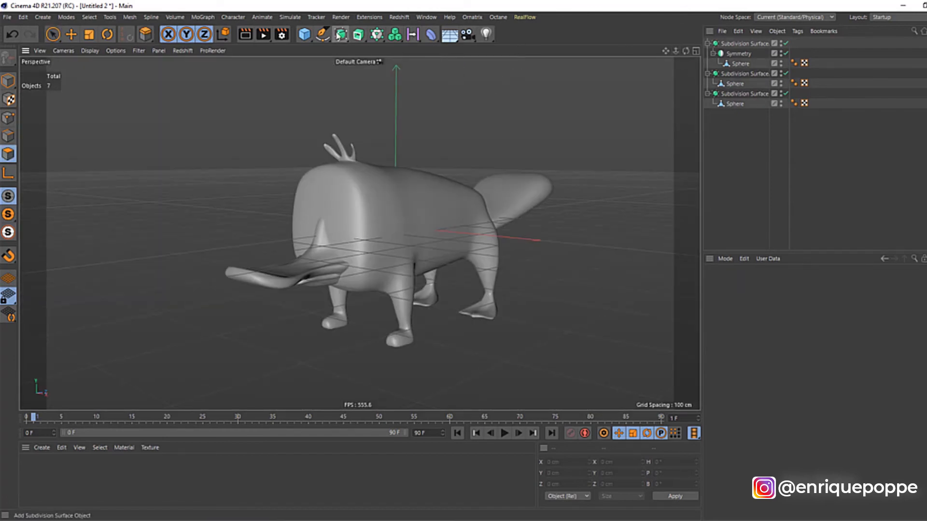
Add a sphere beside the body, rotate it so its poles lie along X, and make it editable.
left_click_drag(309, 39, 497, 73)
left_click_drag(436, 234, 549, 279)
key("r")
key("F4")
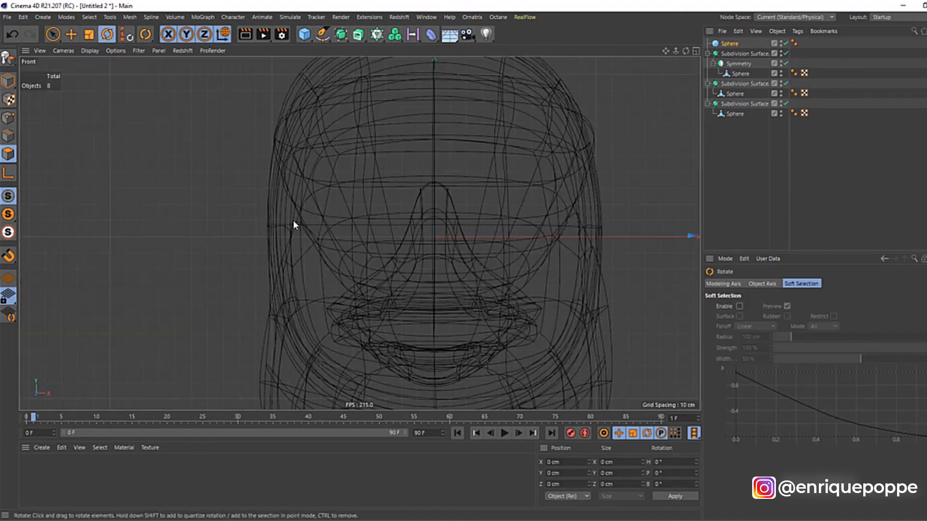
key("F2")
left_click(7, 58)
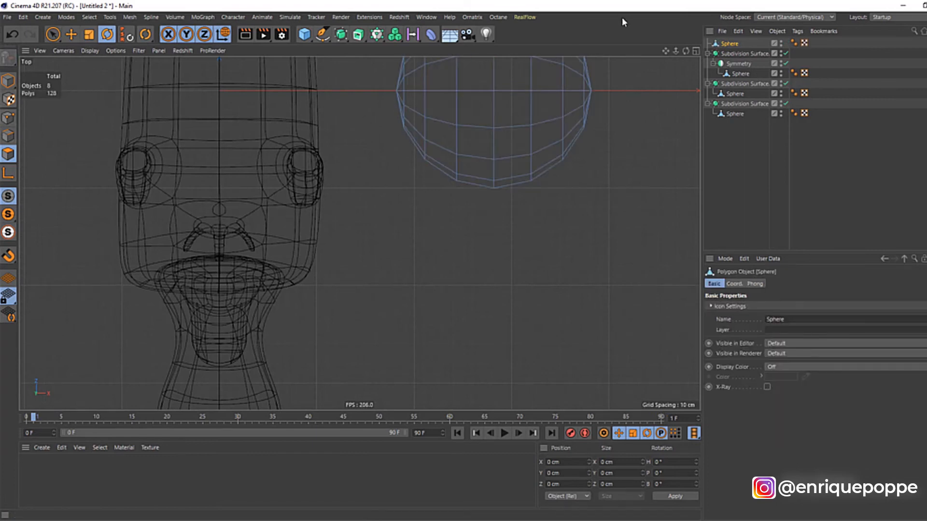
Flatten the sphere's inner side by selecting its polygons with Rectangle Selection and moving them about 10.3 cm outward along X.
left_click_drag(666, 53, 660, 53)
key("space")
left_click(48, 32)
left_click(92, 58)
left_click_drag(240, 95, 388, 364)
key("t")
mouse_move(384, 257)
left_mouse_down()
mouse_move(366, 258)
mouse_move(393, 258)
left_mouse_up()
key("e")
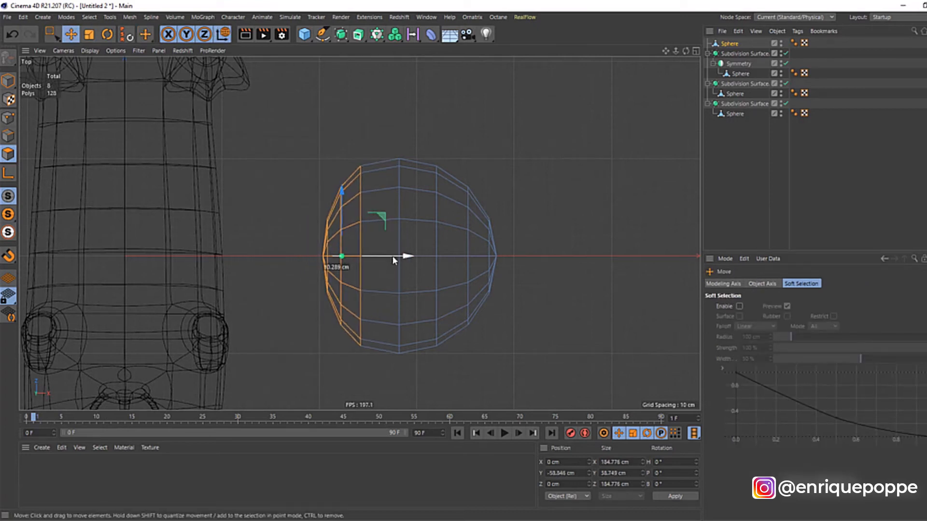
Select all of the sphere's polygons, scale them slightly narrower along X, and clear the selection.
key("0")
left_click_drag(551, 133, 294, 389)
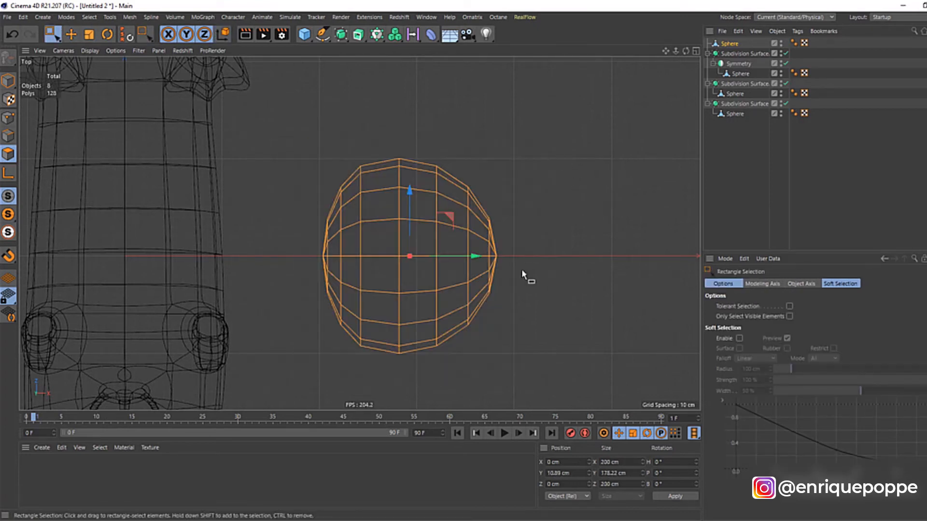
key("t")
left_click_drag(468, 256, 463, 256)
key("space")
left_click(545, 203)
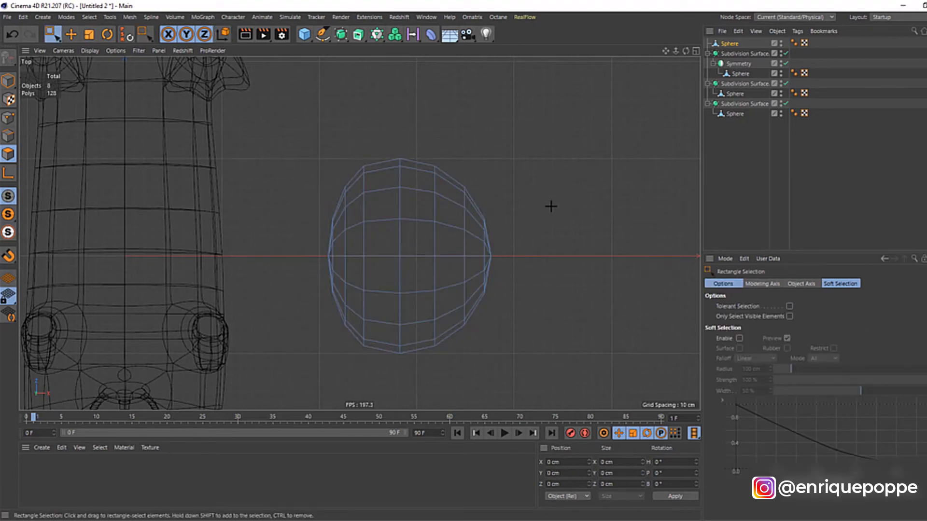
Duplicate the sphere, scale all polygons of the copy down to about 168 cm across, and move them about 31 cm outward.
key("ctrl+v")
left_click_drag(271, 117, 544, 383)
key("t")
left_click_drag(526, 341, 464, 331)
key("e")
left_click_drag(475, 257, 504, 256)
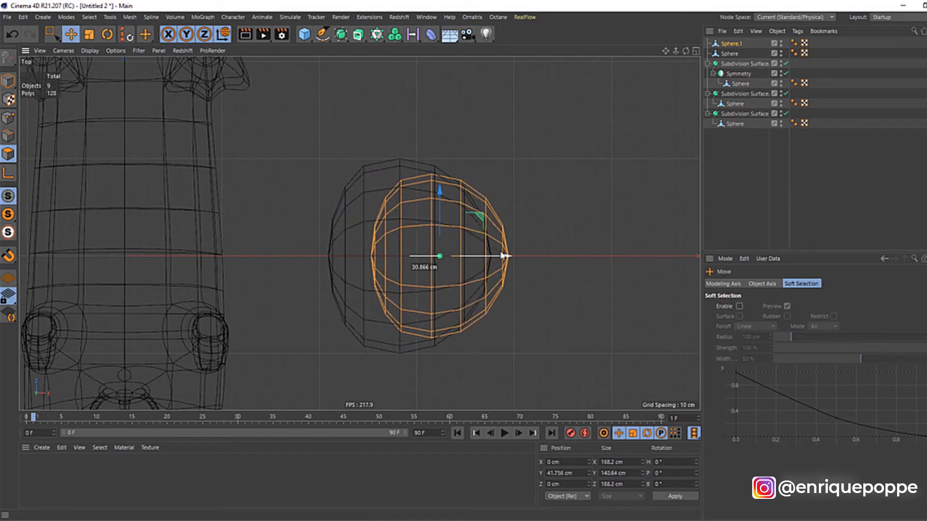
Shrink the copied sphere's polygons further to about 141 cm across and shift them outward so they protrude from the larger sphere.
key("t")
left_click_drag(549, 338, 495, 328)
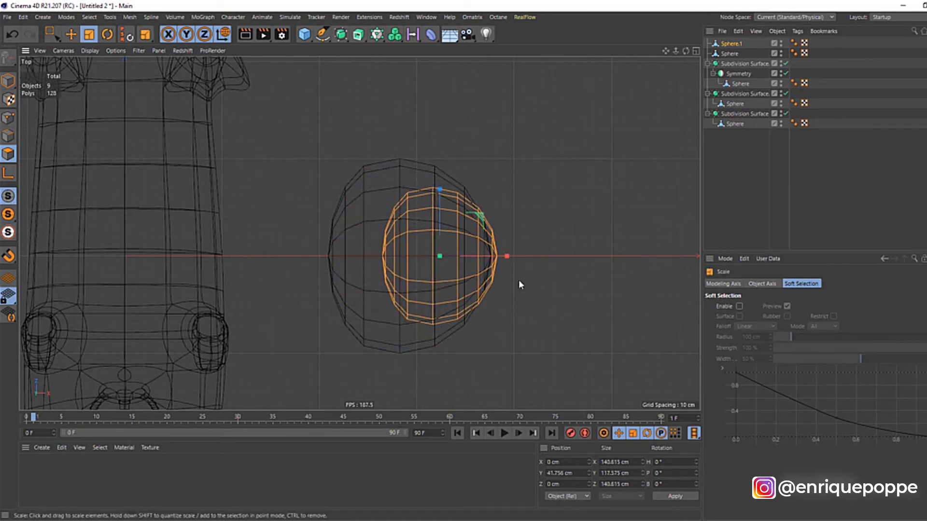
key("e")
left_click_drag(493, 254, 519, 256)
Group the larger sphere into a Null and place the smaller sphere in the same Null.
right_click(730, 54)
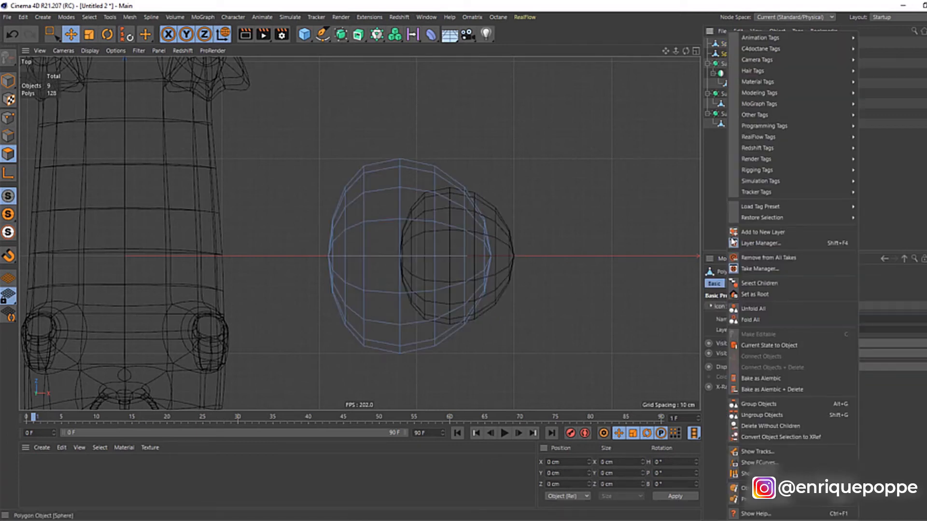
left_click(759, 404)
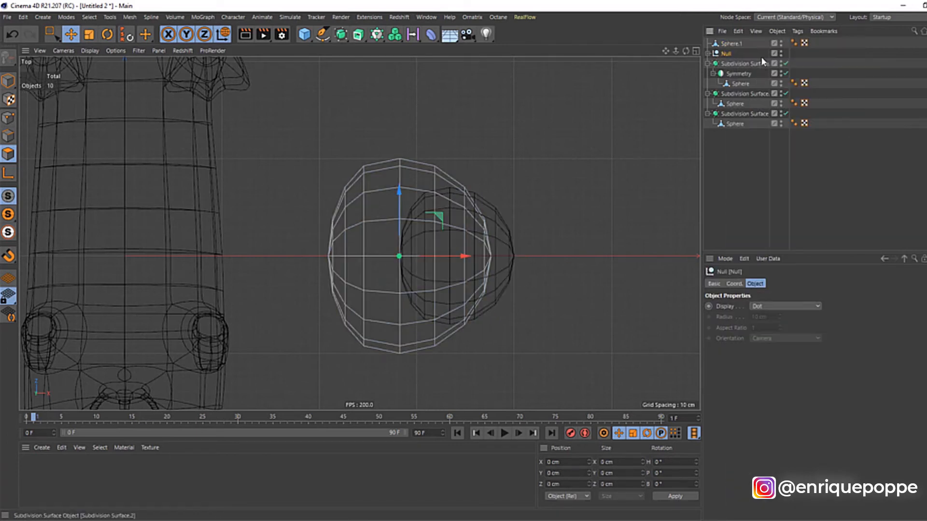
left_click(707, 53)
left_click_drag(733, 61, 731, 54)
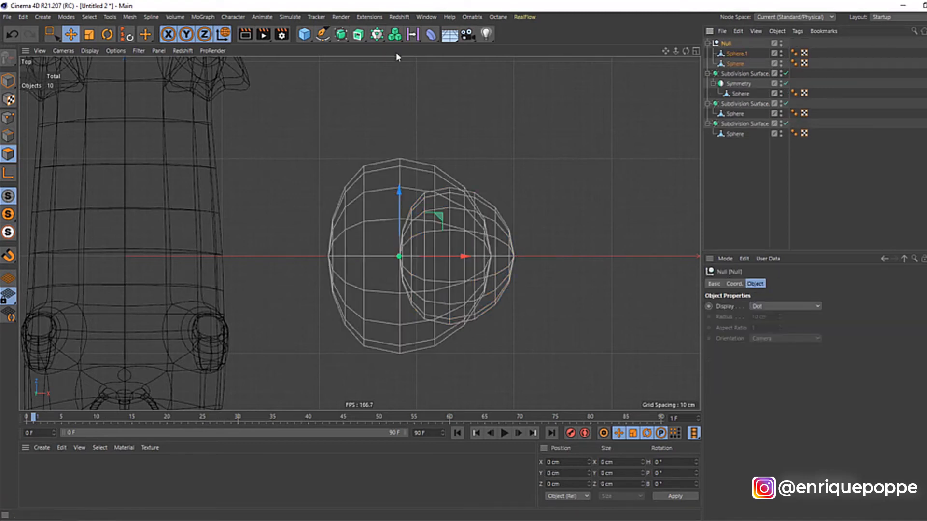
Put the Null with both eye spheres under a new Subdivision Surface and check the result in the perspective view.
left_click(358, 33, "alt")
left_click(786, 149)
key("F1")
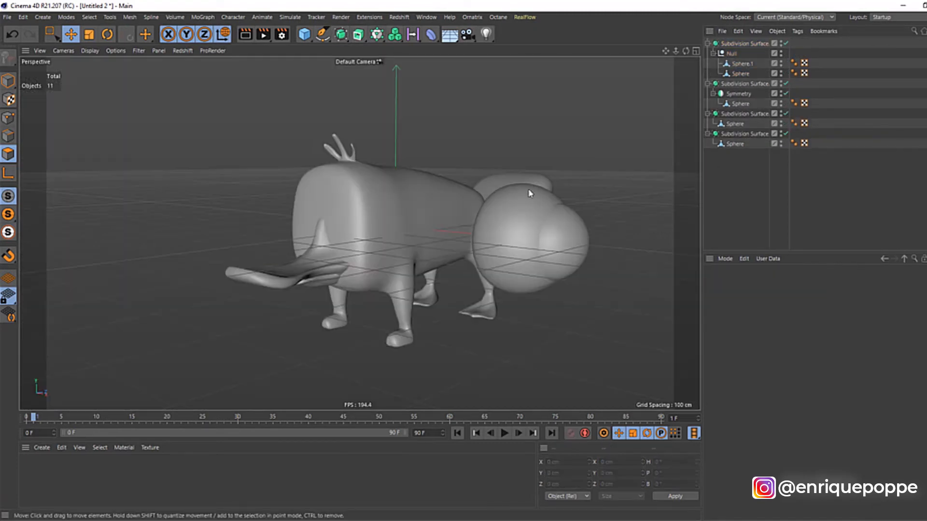
left_click_drag(686, 52, 669, 46)
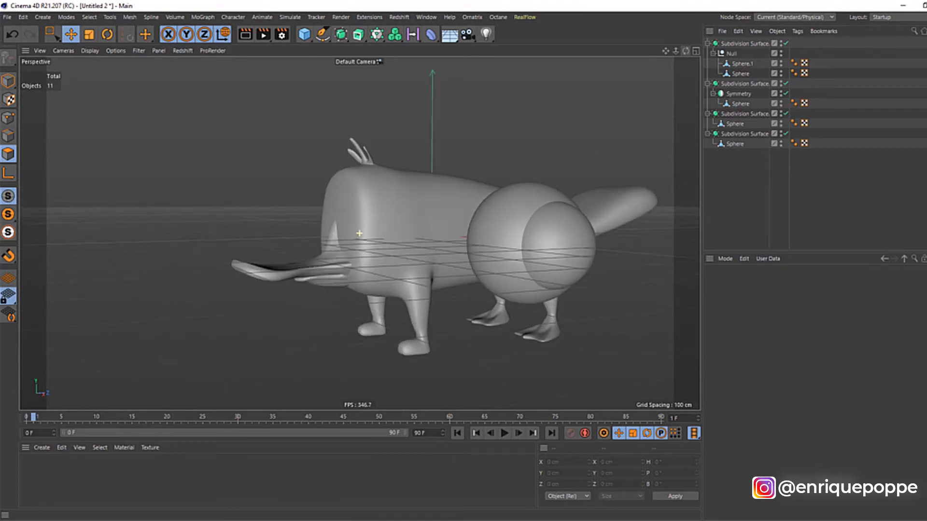
Select the eye's Null, rotate it in the top view to face outward and forward, and move it onto the side of the head.
left_click(728, 44)
left_click(733, 53)
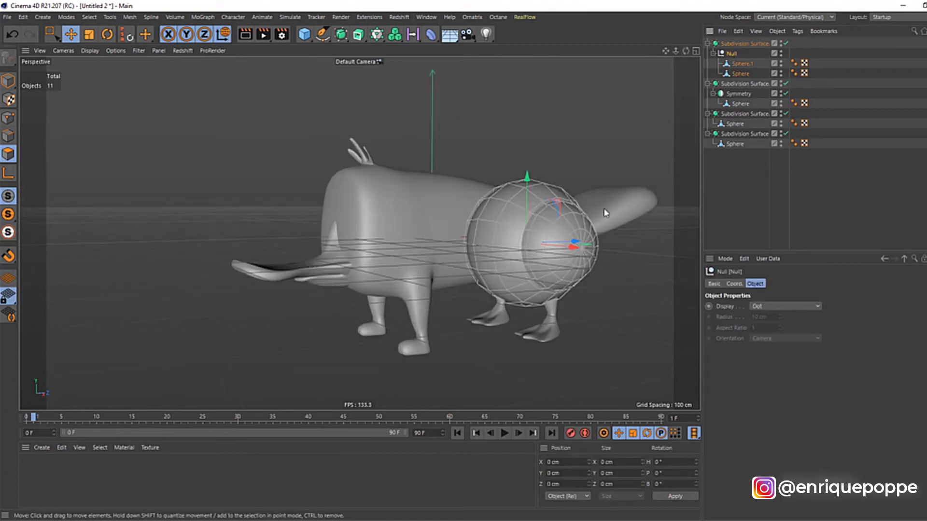
scroll(425, 243, "down", 3)
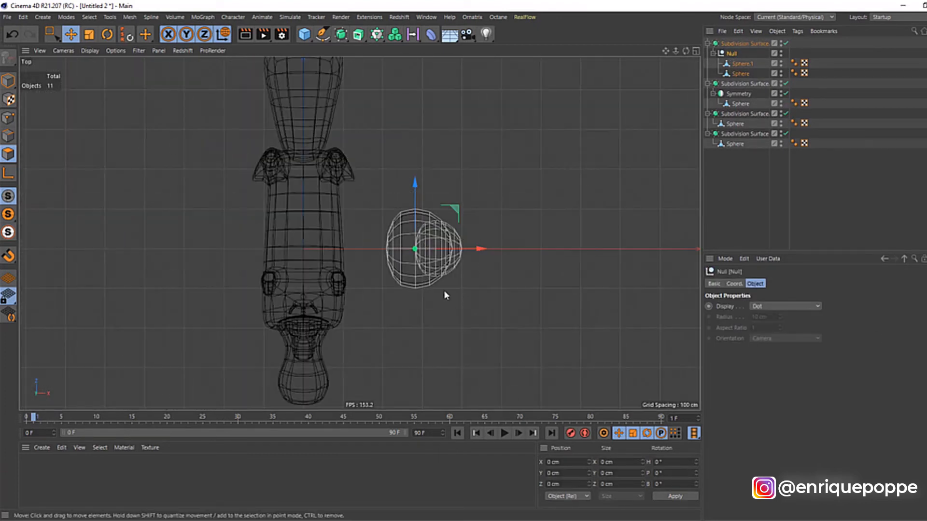
key("r")
left_click_drag(443, 222, 456, 250)
key("e")
left_click_drag(467, 281, 317, 381)
left_click(219, 36)
key("t")
key("F1")
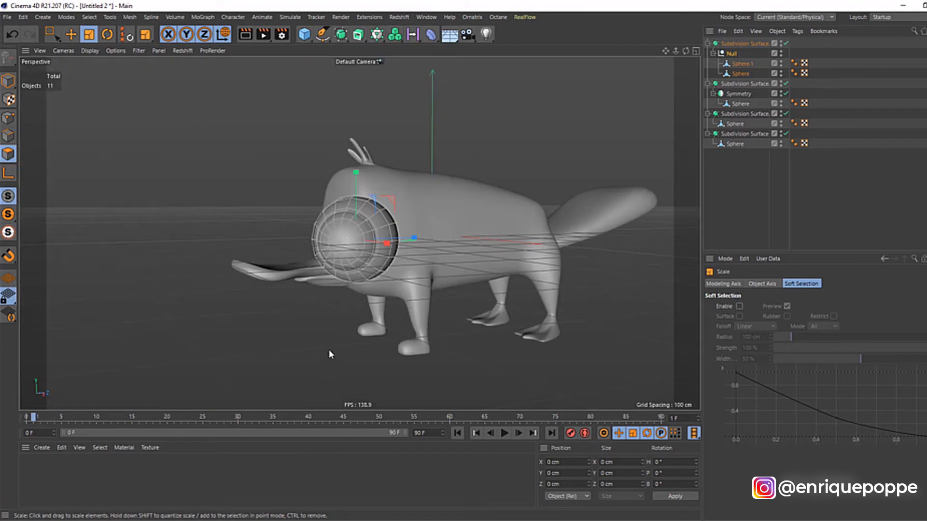
Undo the last transformations of the eye group.
left_click_drag(686, 51, 429, 213)
key("ctrl+z")
key("ctrl+z")
key("ctrl+z")
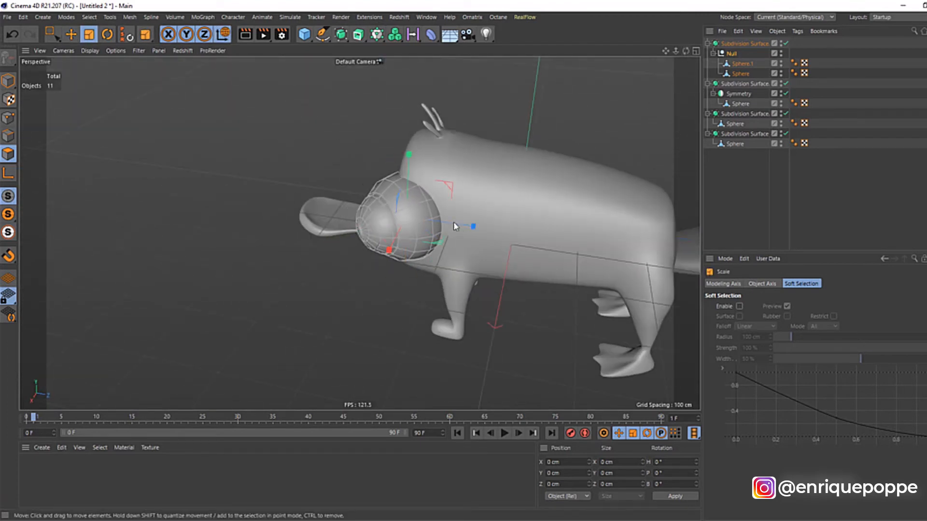
Scale the eye group down in the side view and nudge it into place against the head.
key("F4")
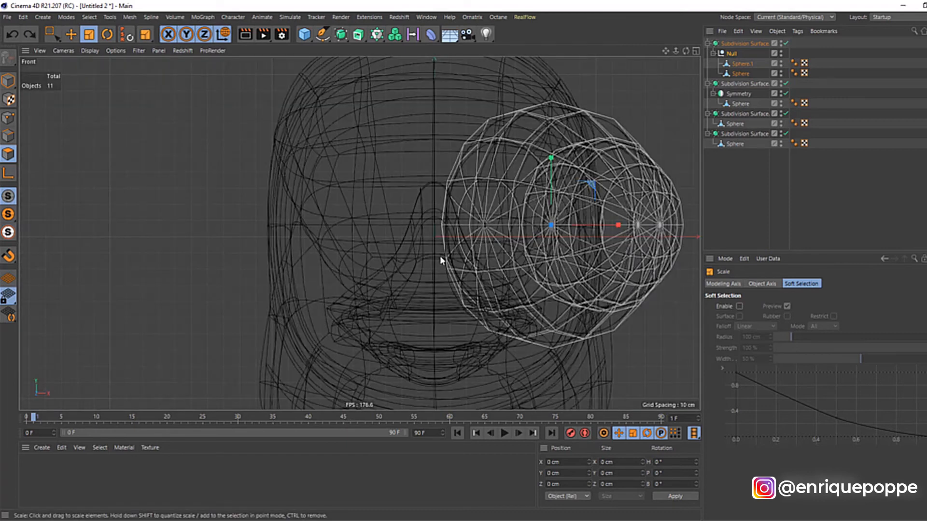
key("F3")
left_click_drag(588, 324, 506, 315)
key("e")
key("F1")
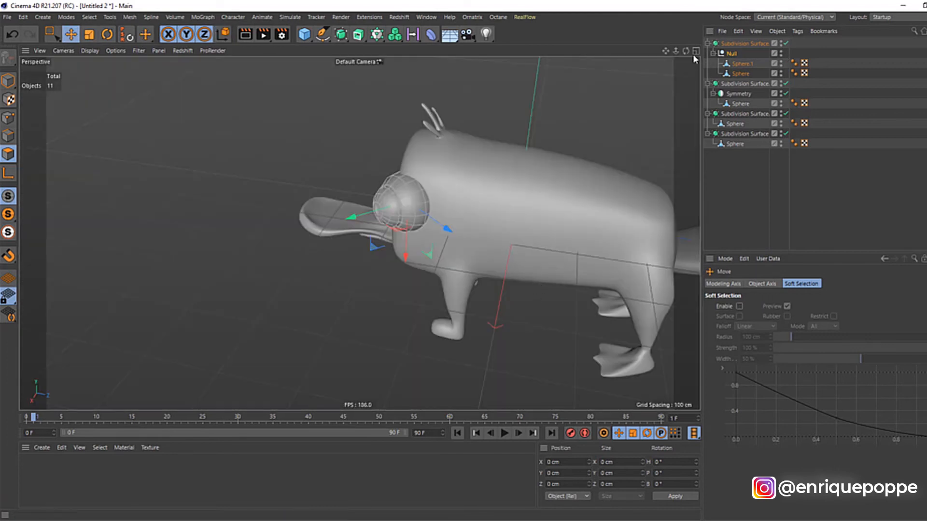
left_click_drag(686, 51, 560, 77)
left_click_drag(416, 145, 409, 148)
Mirror the eye to the other side of the head by nesting its Null in a Symmetry object under the Subdivision Surface.
key("r")
key("w")
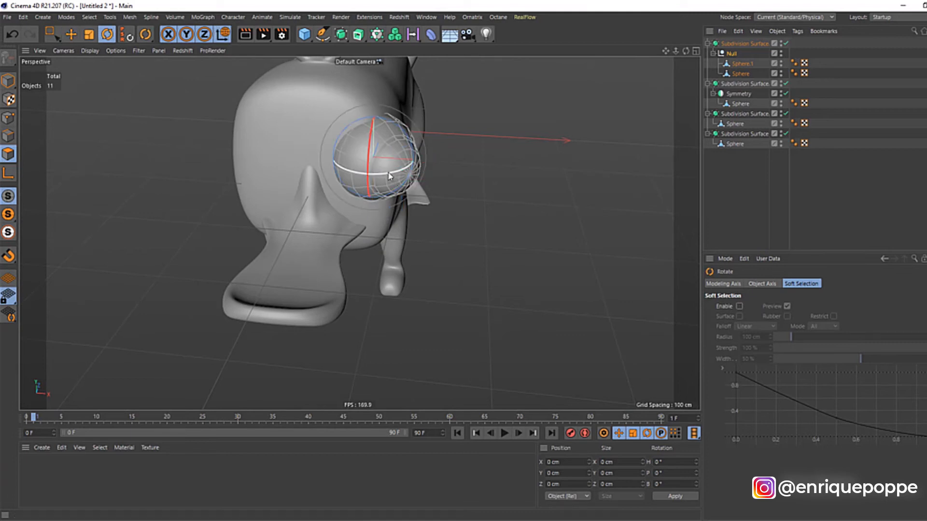
left_click_drag(341, 34, 519, 65)
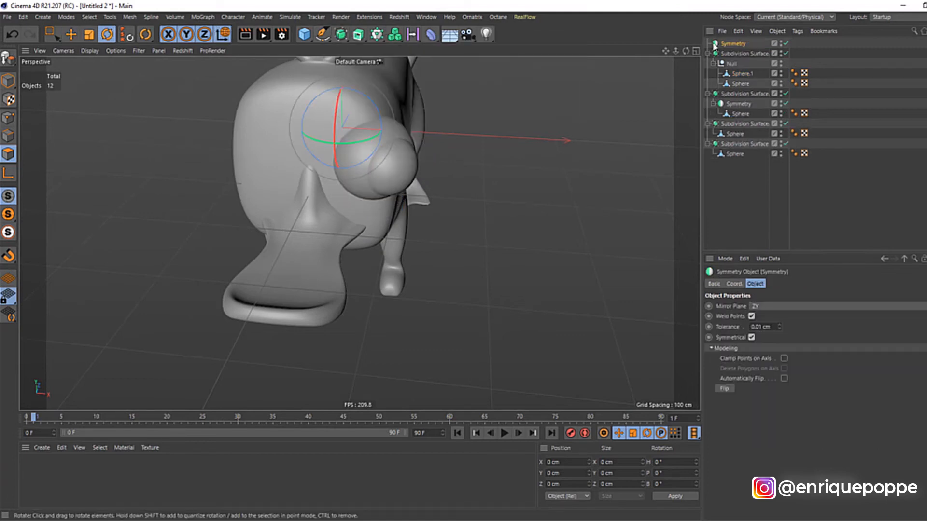
left_click_drag(732, 57, 731, 54)
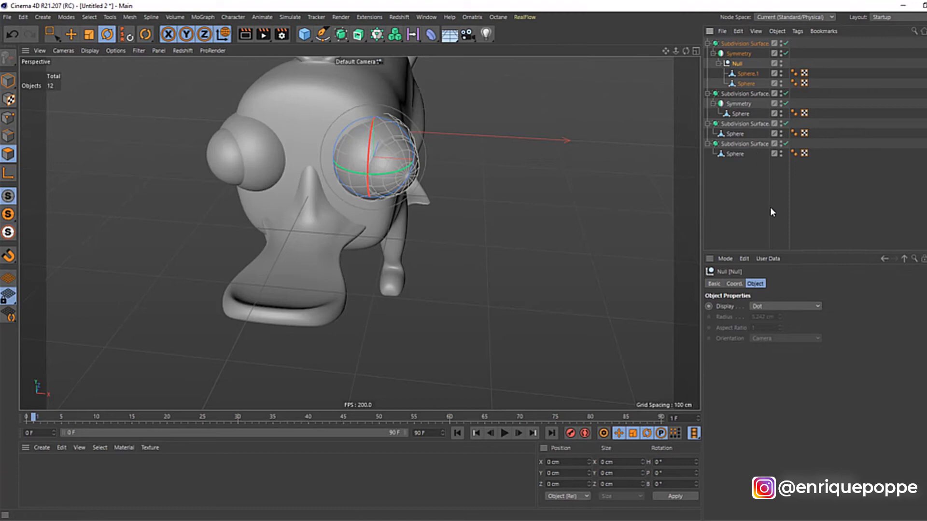
left_click(770, 207)
Shrink the eye's small outer sphere in the top view, flatten it along its object axis to about 30 cm thick, and offset it outward.
scroll(415, 207, "down", 5)
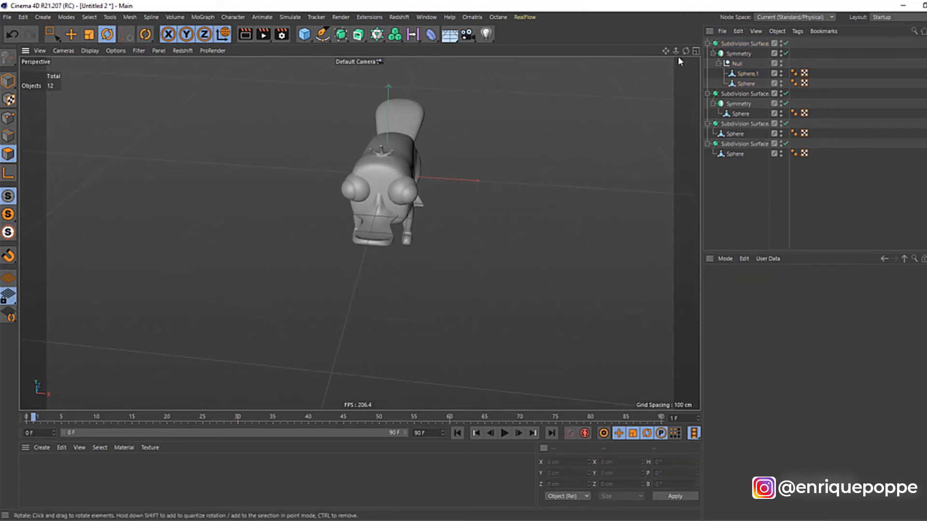
left_click(746, 84)
scroll(439, 142, "up", 6)
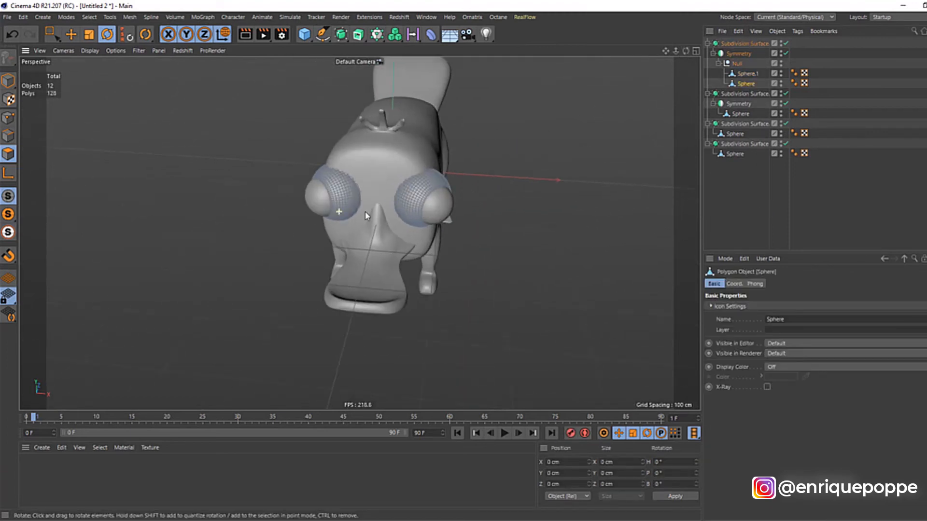
key("F2")
key("o")
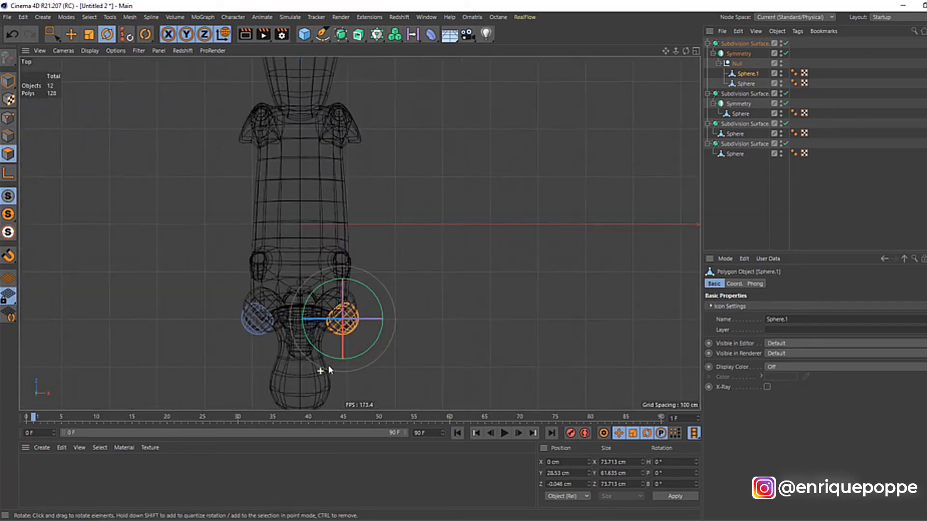
key("t")
scroll(392, 255, "up", 3)
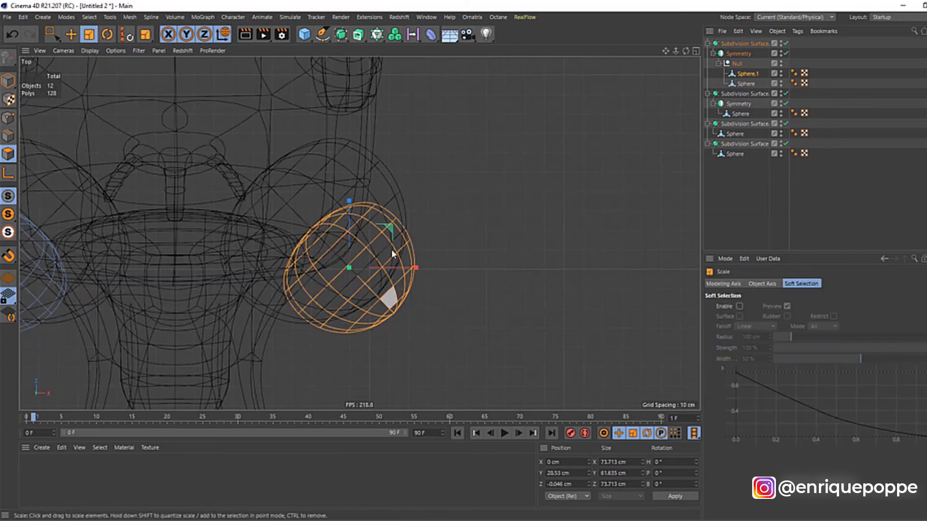
left_click(223, 33)
mouse_move(390, 311)
left_mouse_down()
mouse_move(363, 291)
mouse_move(384, 301)
left_mouse_up()
key("e")
key("t")
left_click_drag(437, 360, 403, 362)
left_click_drag(396, 319, 401, 325)
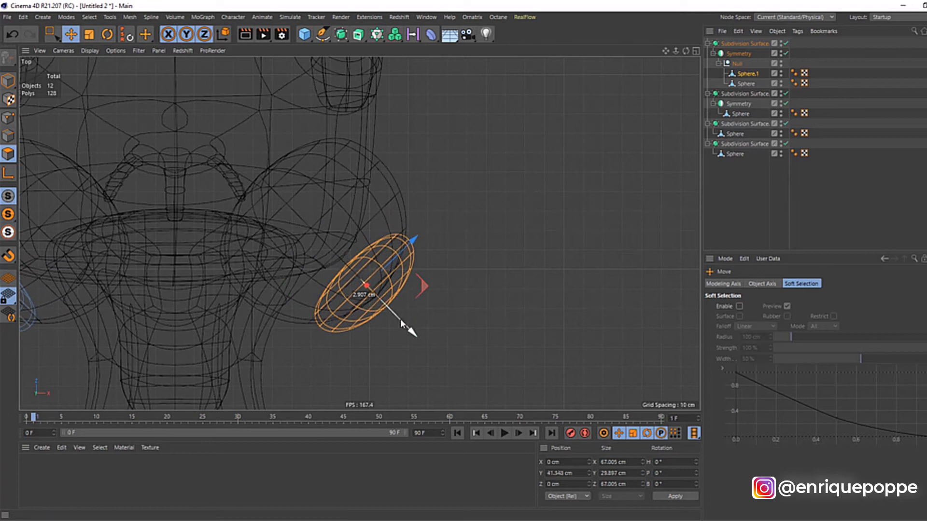
key("F1")
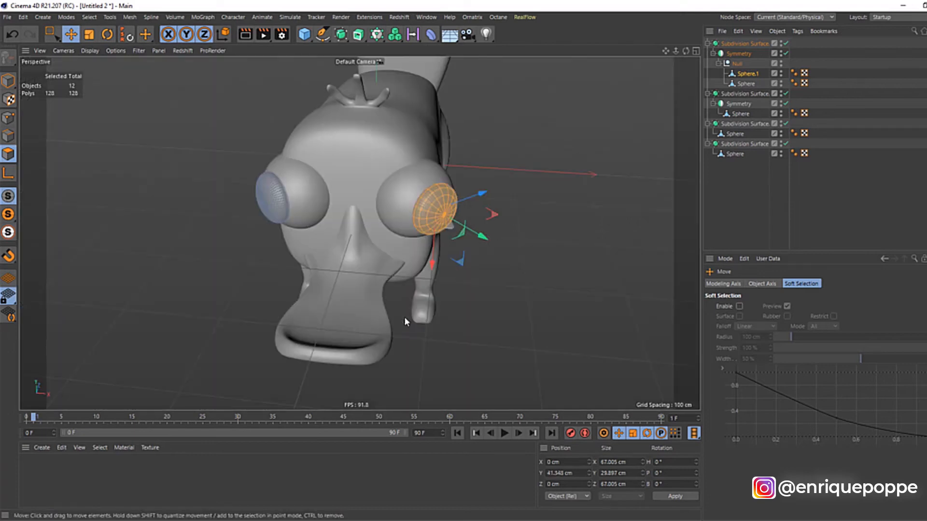
Select the eye's Null and nudge the whole eye group slightly against the head.
left_click(775, 165)
left_click_drag(685, 51, 616, 38)
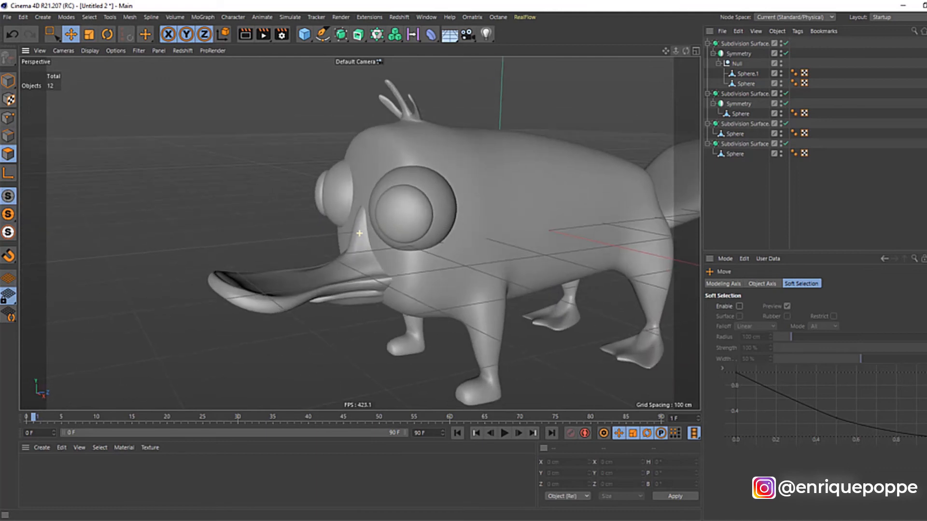
left_click(746, 74)
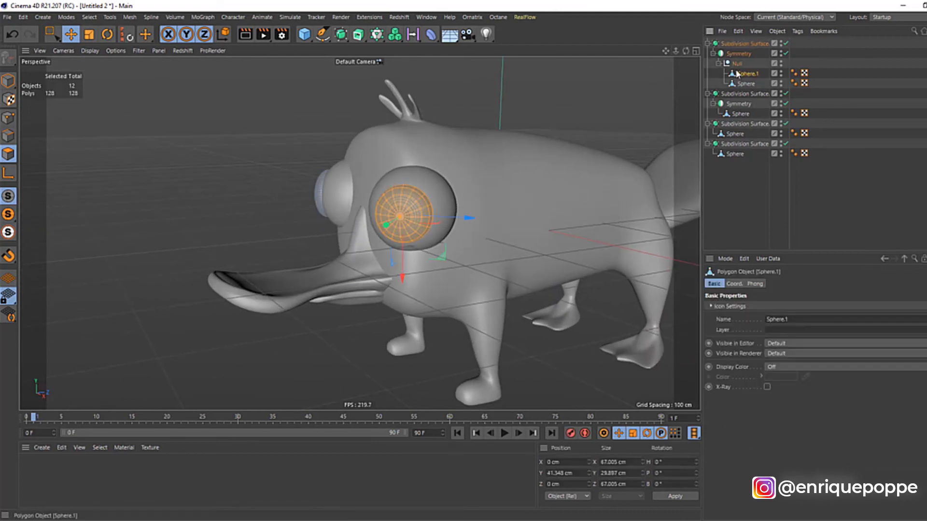
left_click(734, 64)
left_click_drag(391, 225, 394, 220)
left_click_drag(689, 54, 441, 163)
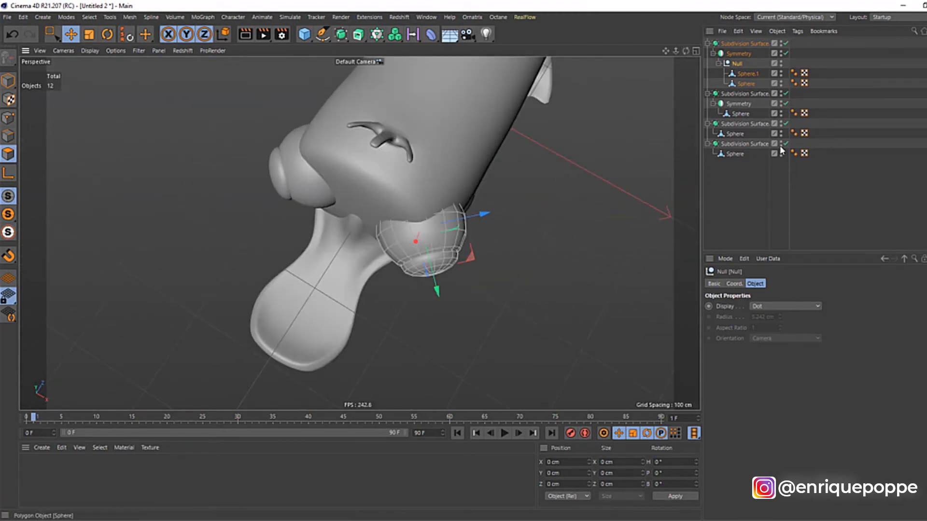
Select the central head polygons of the body mesh in the top view and invert the selection to isolate the sides.
left_click(731, 135)
left_click(738, 104)
left_click(740, 114)
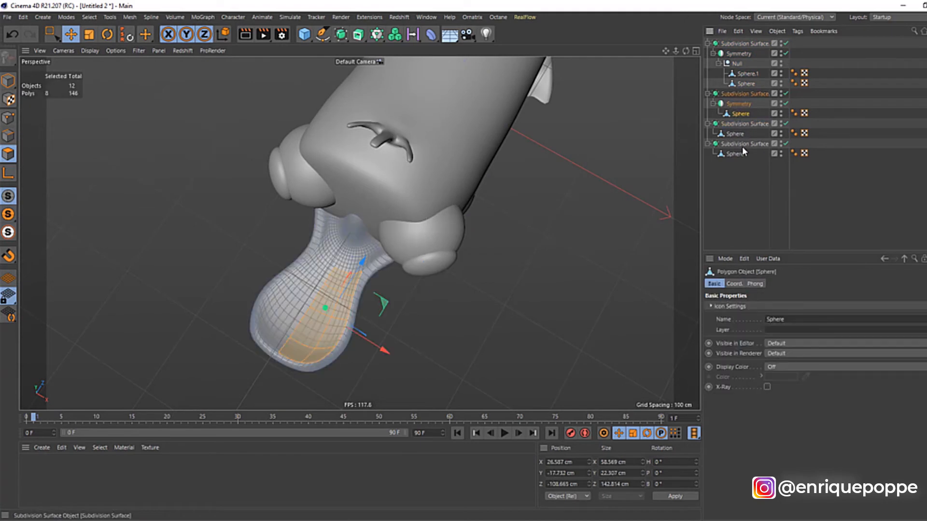
left_click(744, 153)
key("0")
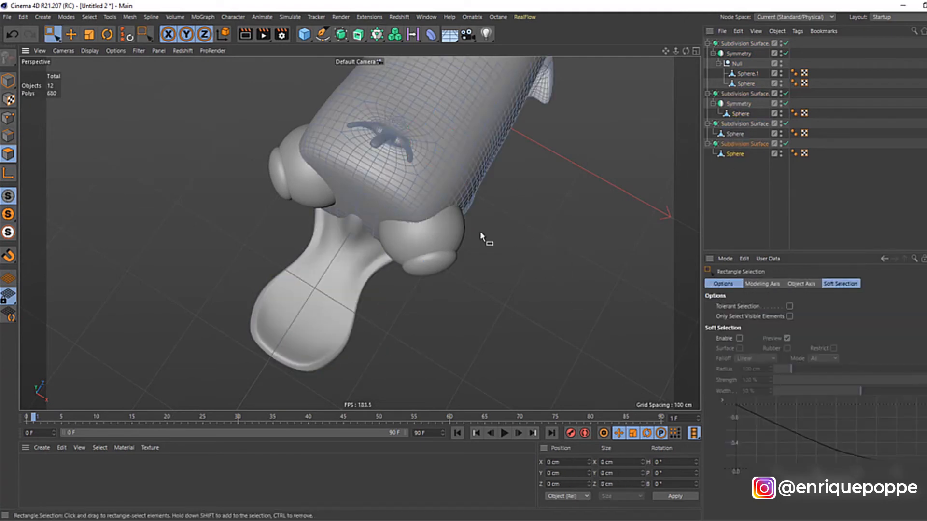
key("F2")
scroll(381, 191, "down", 5)
scroll(300, 192, "up", 2)
left_click_drag(223, 209, 368, 277)
left_click_drag(303, 198, 301, 201)
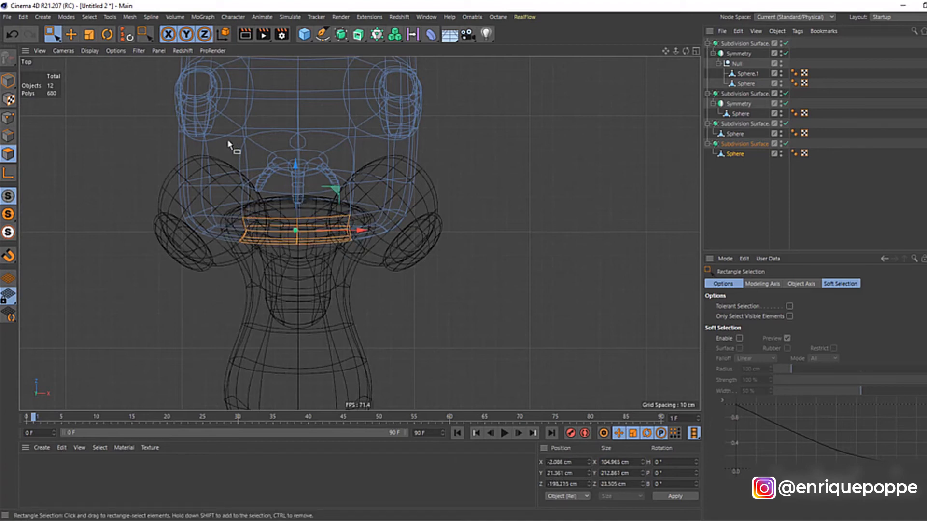
left_click_drag(242, 129, 362, 287)
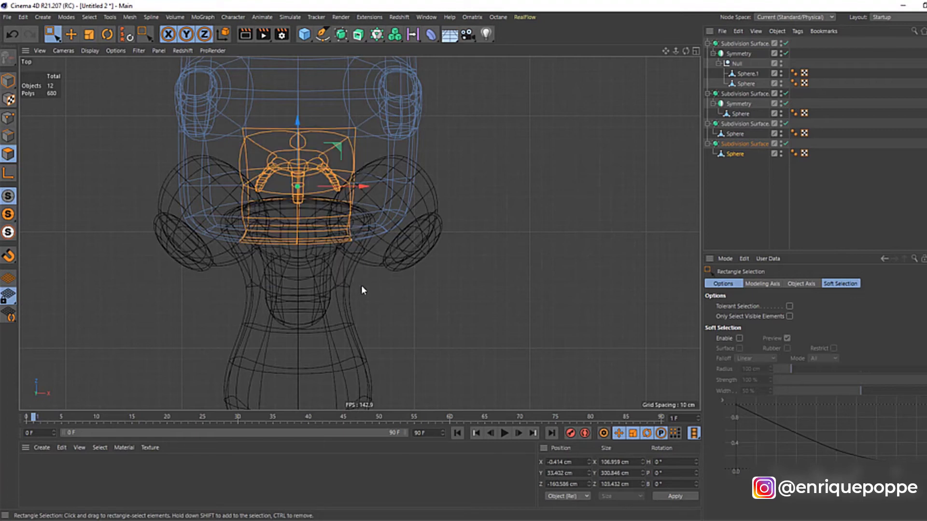
key("u")
key("i")
Smear the sides of the head inward behind the eyes using the Brush tool with a 69 cm radius.
right_click(165, 194)
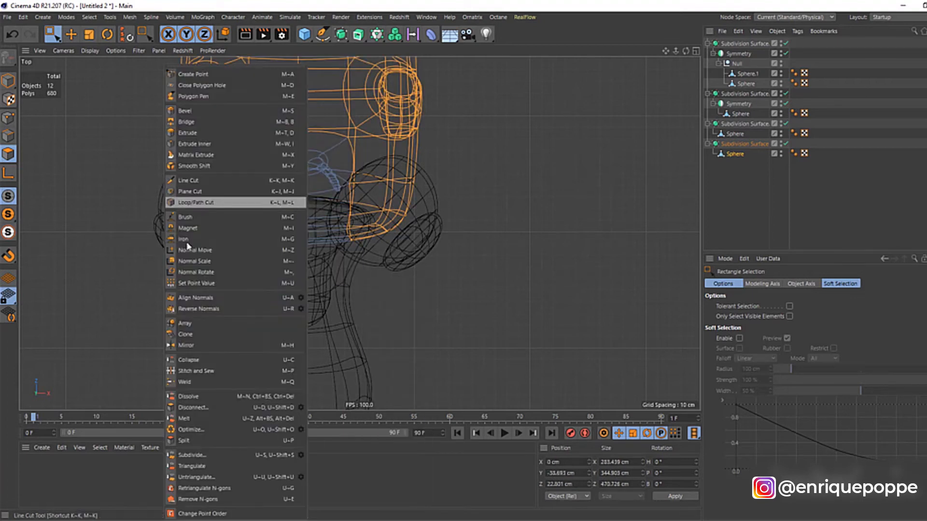
left_click(221, 228)
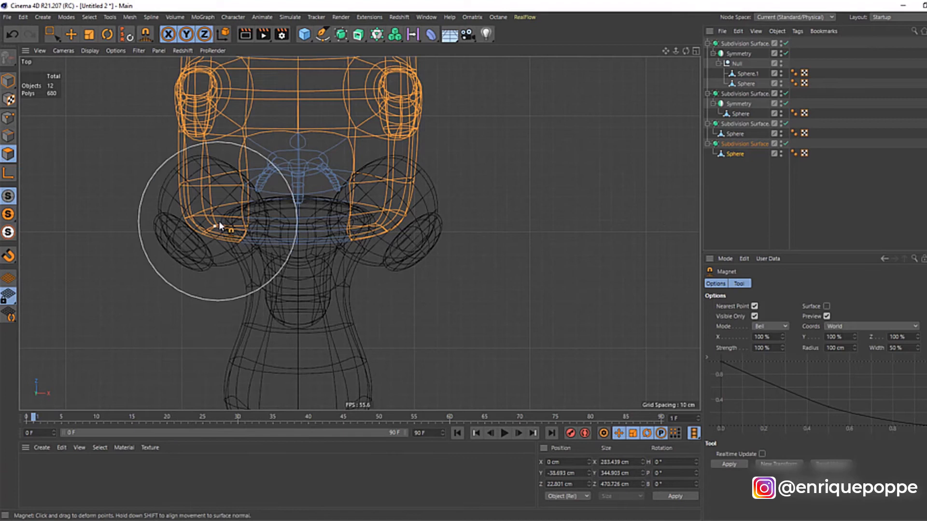
right_click(218, 220)
left_click(239, 216)
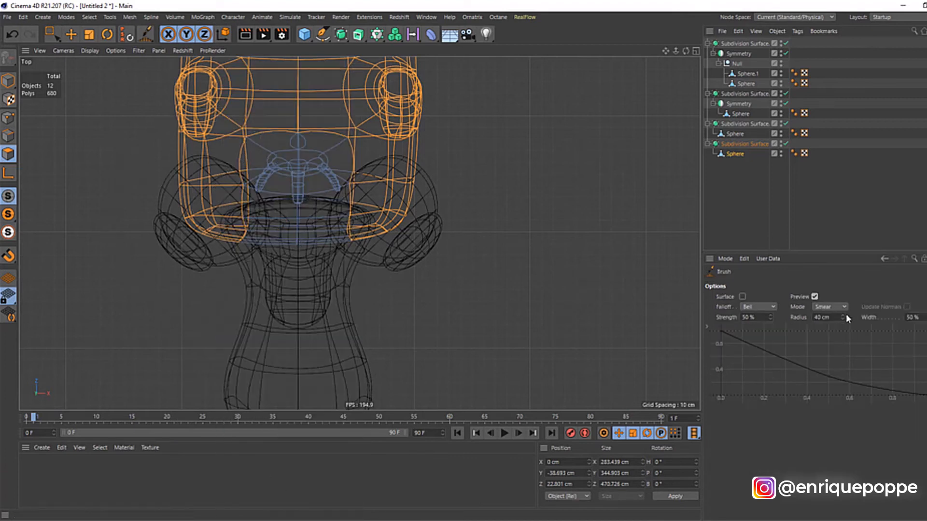
left_click_drag(843, 316, 844, 299)
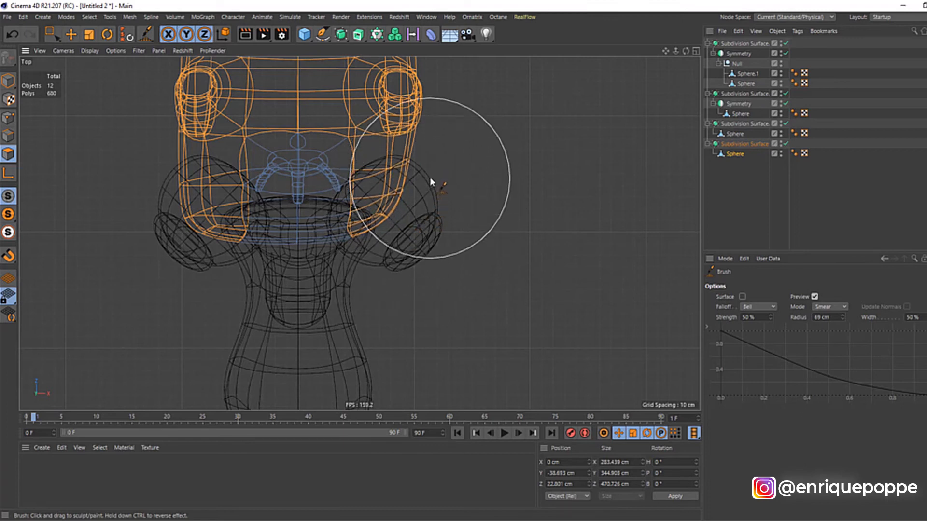
mouse_move(175, 232)
left_mouse_down()
mouse_move(189, 208)
mouse_move(180, 192)
mouse_move(191, 212)
left_mouse_up()
mouse_move(187, 165)
left_mouse_down()
mouse_move(141, 156)
mouse_move(164, 150)
mouse_move(186, 186)
left_mouse_up()
key("F1")
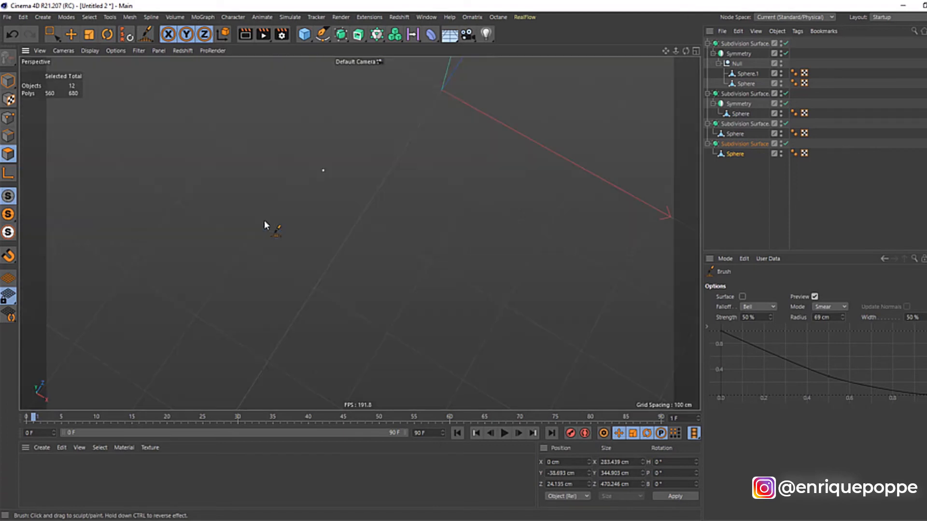
left_click(826, 204)
left_click_drag(686, 51, 648, 105)
Select the large eyeball's polygons in the top view, flatten them to about 47 cm thick, and shift them toward the head.
key("F2")
left_click(744, 82)
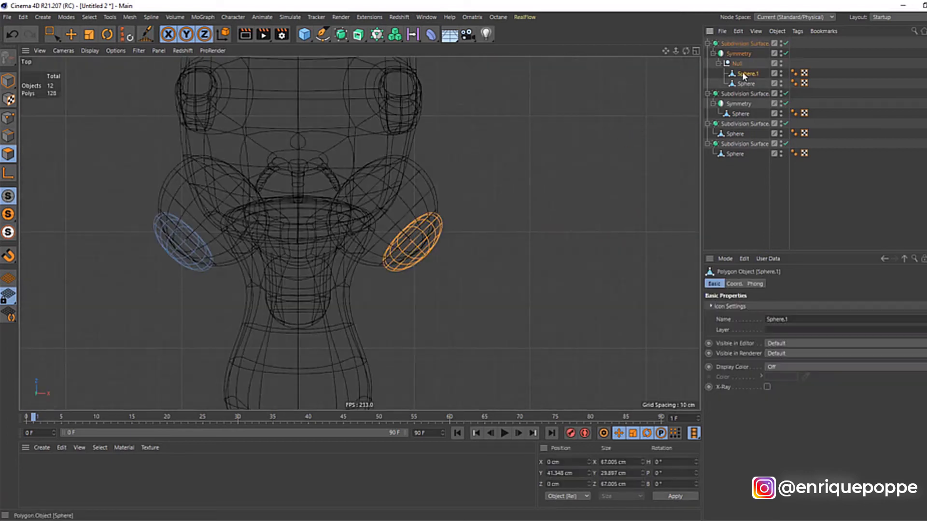
scroll(465, 104, "up", 2)
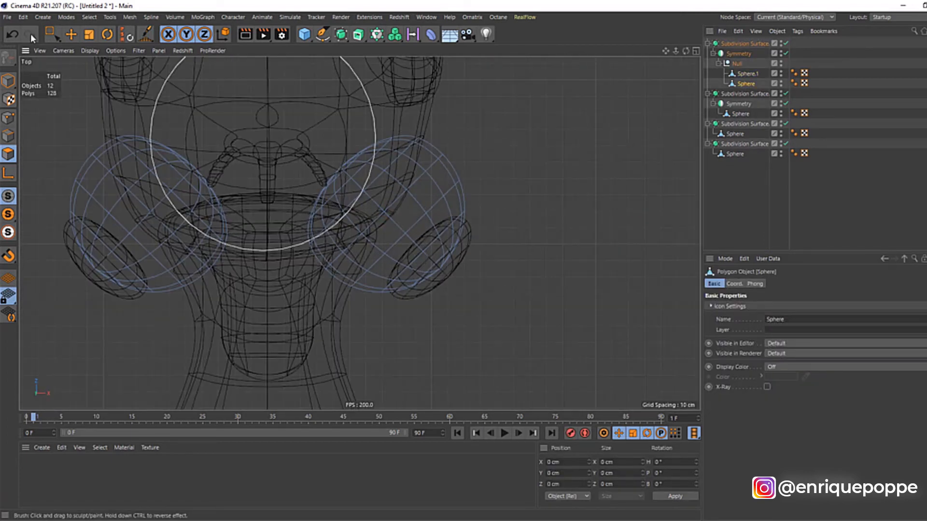
left_click(51, 35)
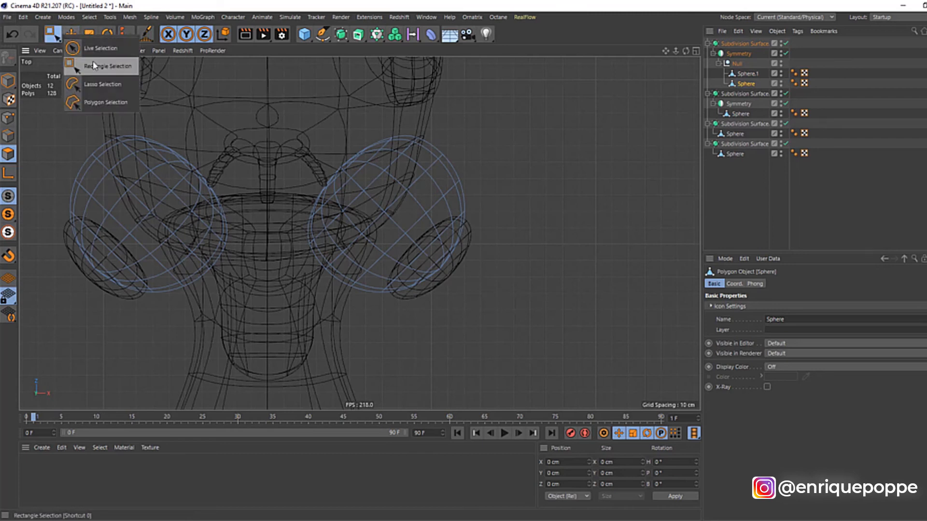
left_click(91, 60)
left_click_drag(261, 87, 570, 405)
key("t")
left_click_drag(424, 263, 409, 246)
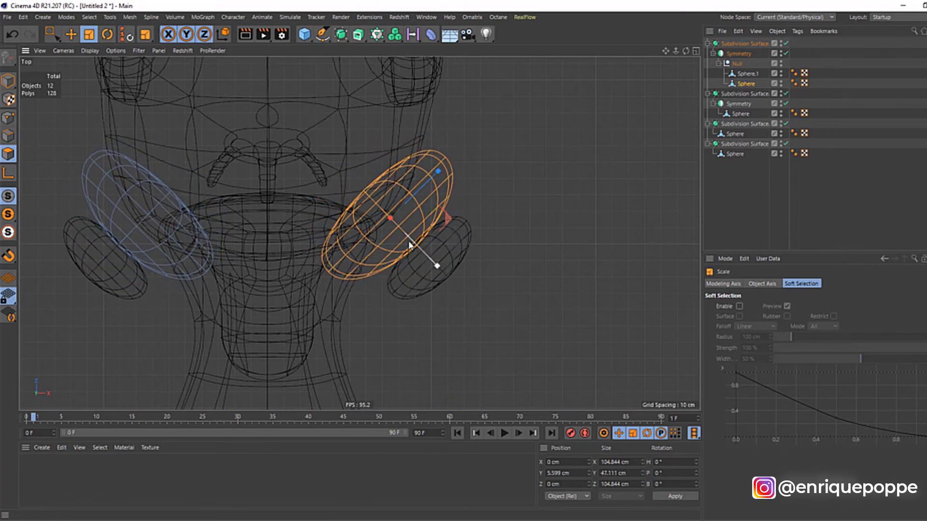
key("e")
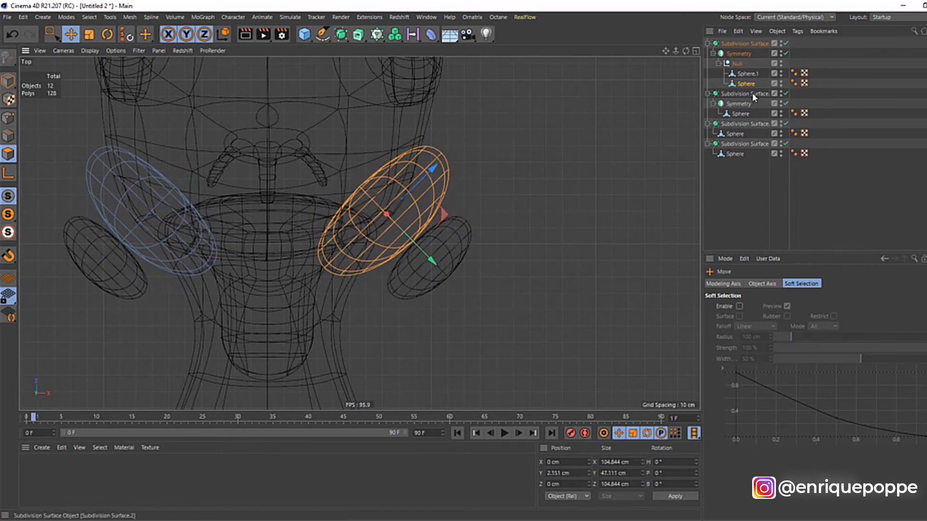
Move the small outer eye sphere inward so it sits against the flattened eyeball.
left_click(425, 258)
left_click_drag(476, 308, 445, 286)
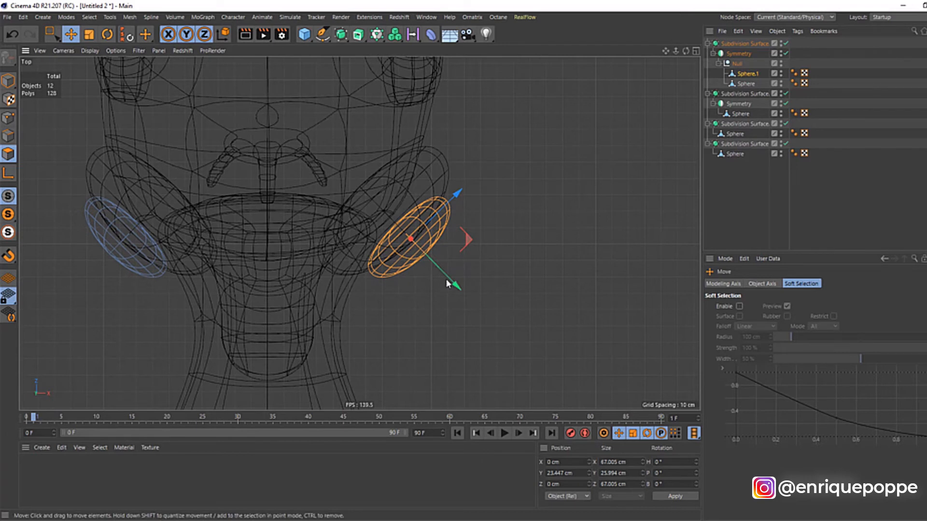
left_click(866, 164)
scroll(449, 225, "down", 4)
key("F1")
scroll(406, 201, "down", 4)
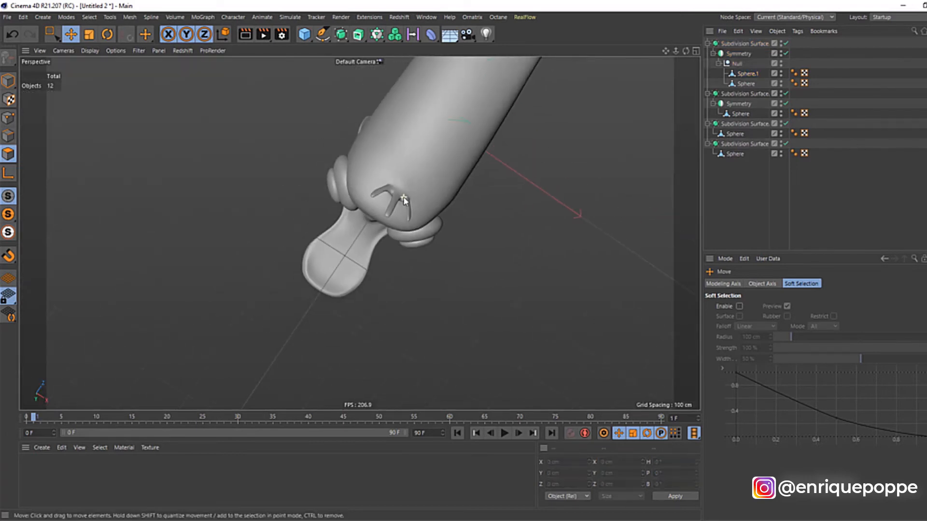
left_click_drag(686, 51, 684, 59)
Bend the large eyeball mesh around the curve of the head in the top view with the Brush tool.
key("F2")
scroll(459, 222, "up", 3)
scroll(392, 206, "up", 4)
left_click(496, 166)
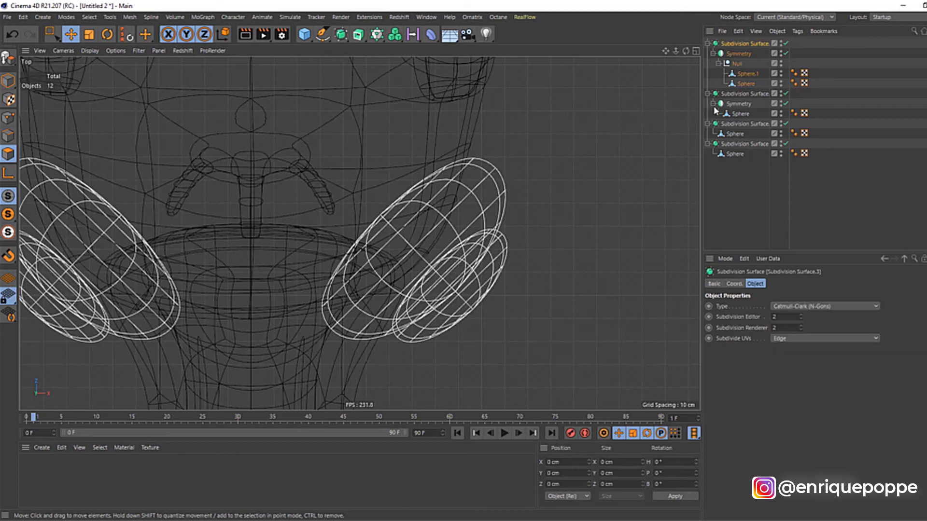
left_click(734, 84)
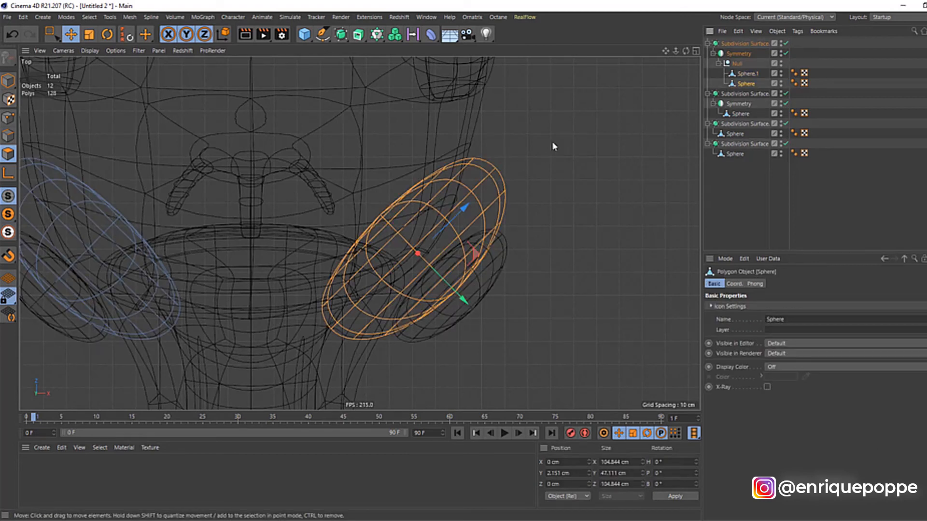
key("9")
key("m")
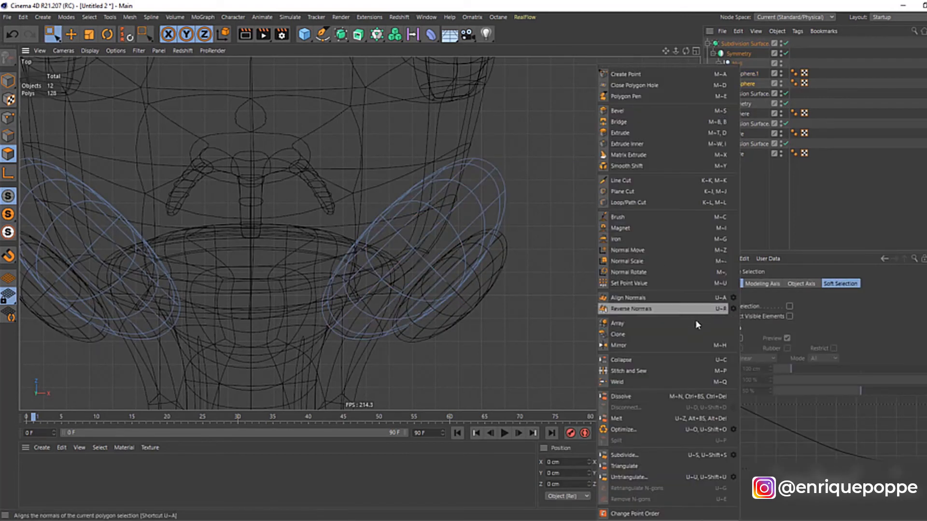
left_click(648, 219)
left_click_drag(511, 140, 503, 131)
left_click_drag(315, 351, 305, 326)
left_click_drag(319, 195, 345, 176)
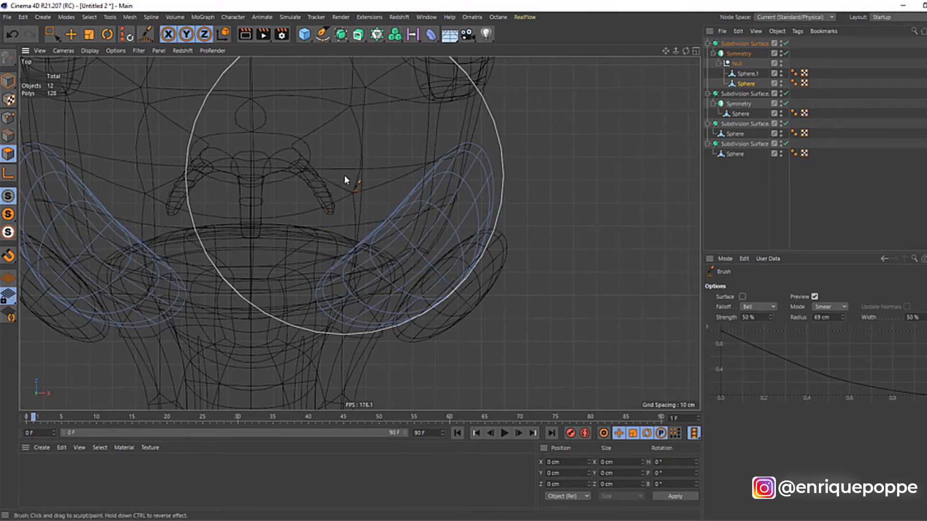
Smear the small outer eye sphere with the Brush tool so it follows the curvature of the large eyeball.
left_click(749, 75)
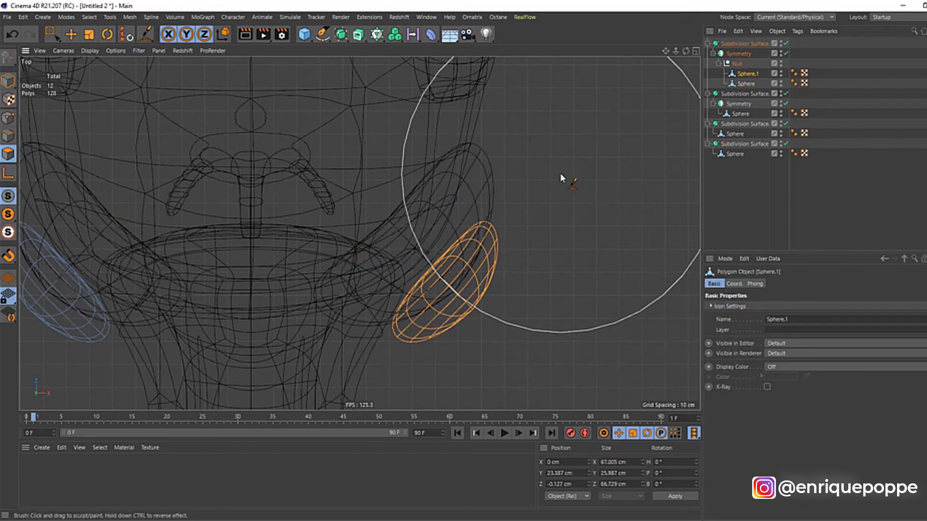
mouse_move(404, 369)
left_mouse_down()
mouse_move(378, 369)
mouse_move(368, 354)
left_mouse_up()
mouse_move(431, 260)
left_mouse_down()
mouse_move(438, 257)
mouse_move(426, 277)
left_mouse_up()
left_click_drag(549, 230, 539, 229)
left_click_drag(363, 342, 368, 340)
left_click_drag(377, 240, 382, 243)
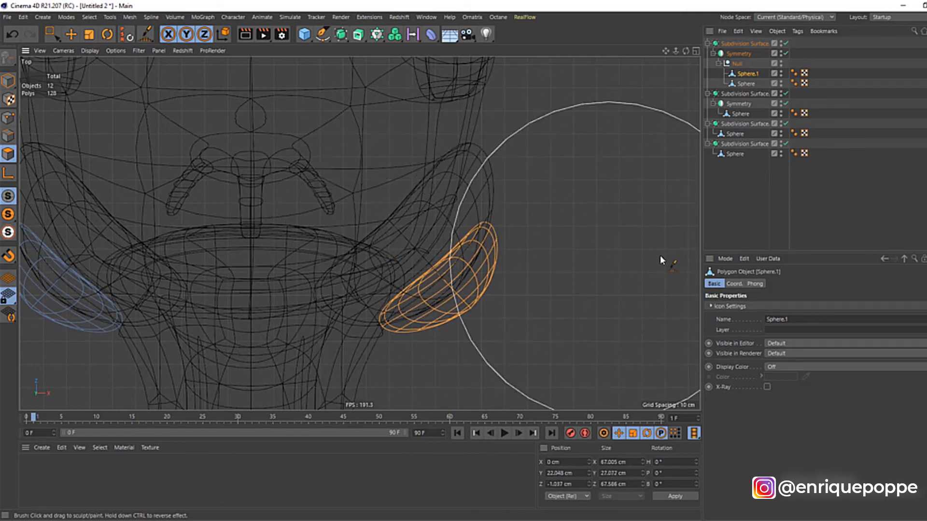
left_click(759, 198)
scroll(370, 155, "down", 5)
key("F1")
scroll(420, 161, "down", 2)
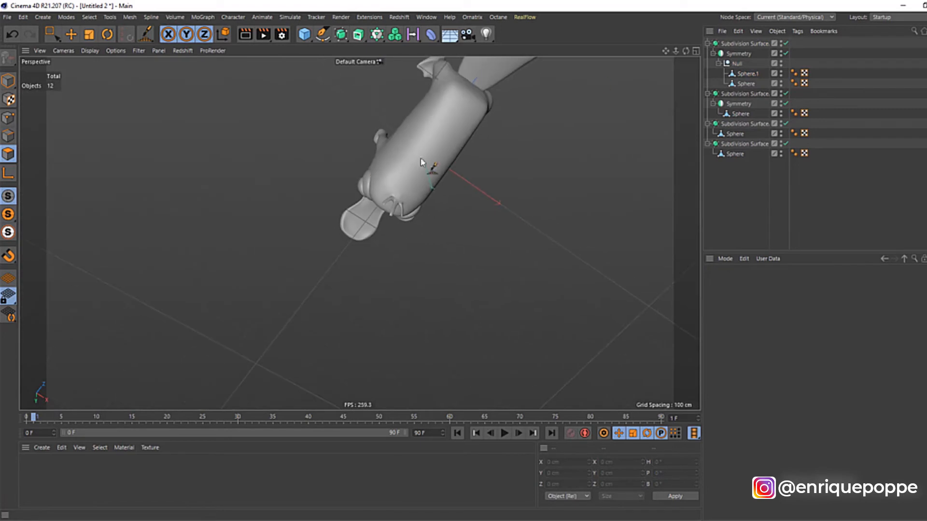
left_click_drag(686, 52, 671, 62)
scroll(348, 264, "up", 6)
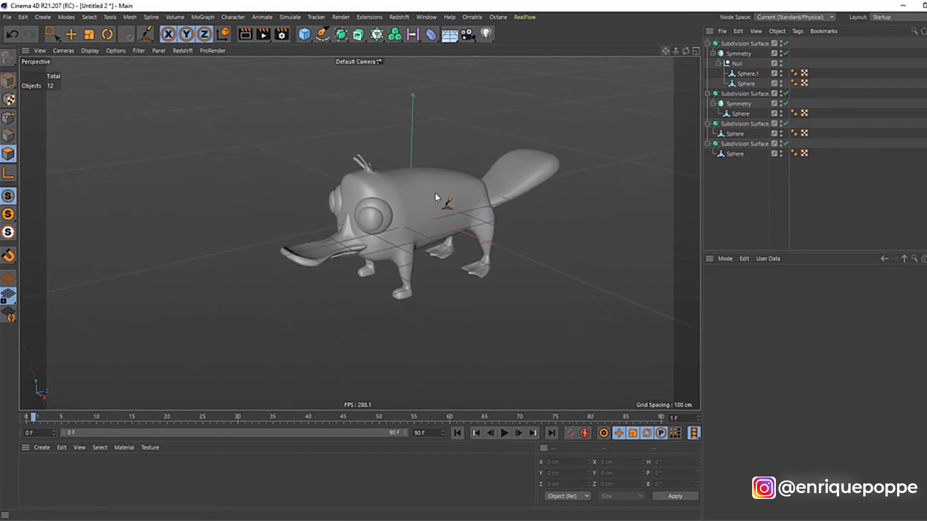
Select the bill mesh and clear its polygon selection.
scroll(348, 264, "up", 2)
left_click(740, 113)
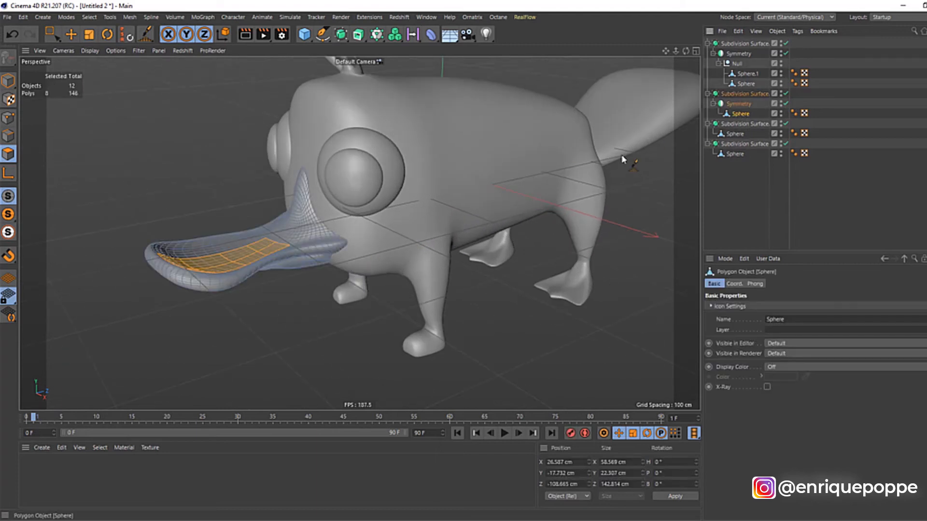
scroll(309, 198, "down", 2)
scroll(368, 237, "down", 2)
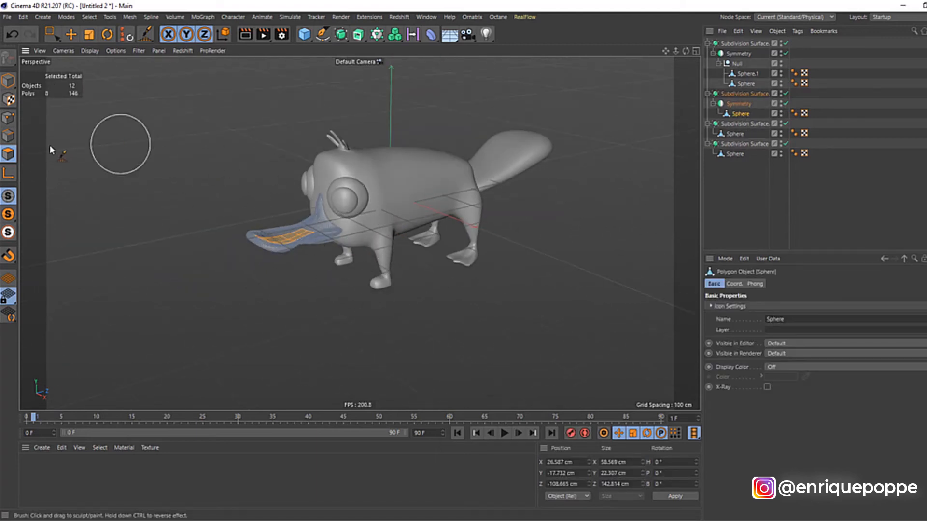
key("0")
left_click_drag(268, 186, 269, 175)
scroll(269, 175, "up", 3)
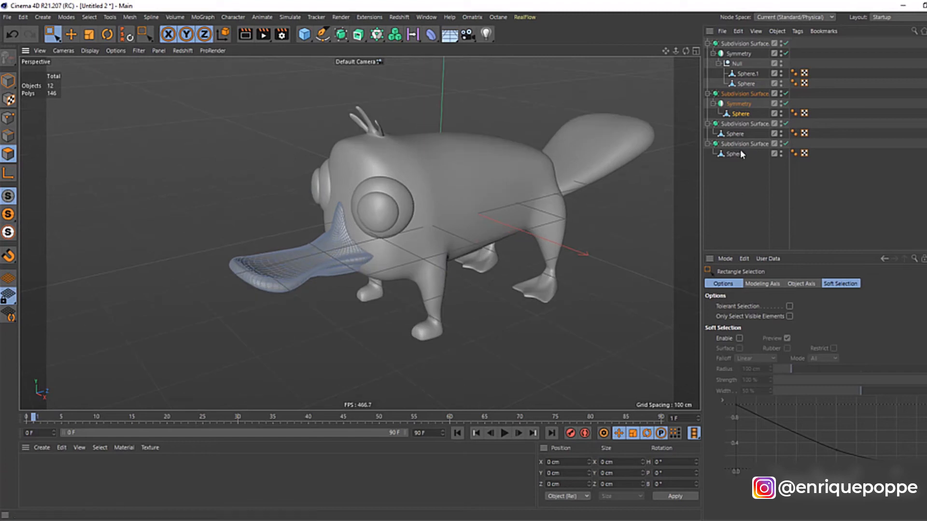
Turn off the body's Subdivision Surface and smooth the upper back with the Brush in Smooth mode at 79 cm radius.
left_click(749, 77)
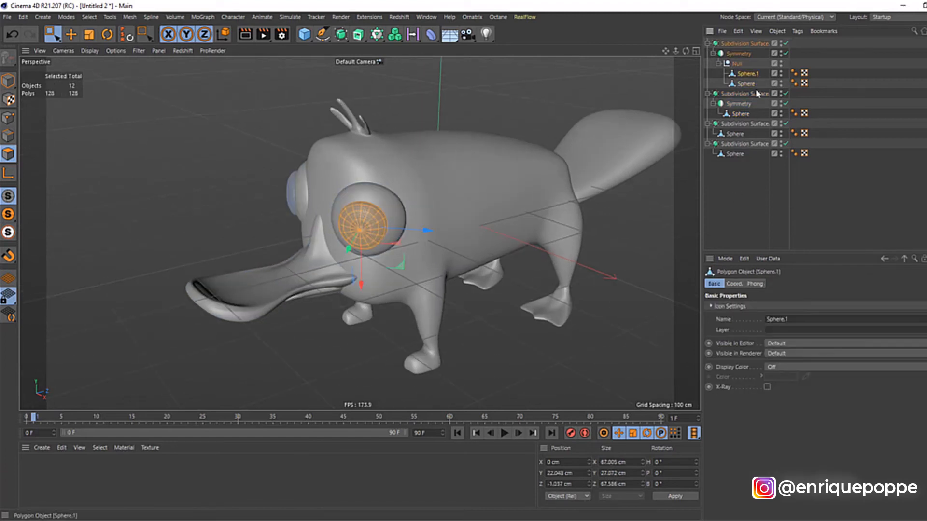
left_click(737, 134)
left_click(735, 154)
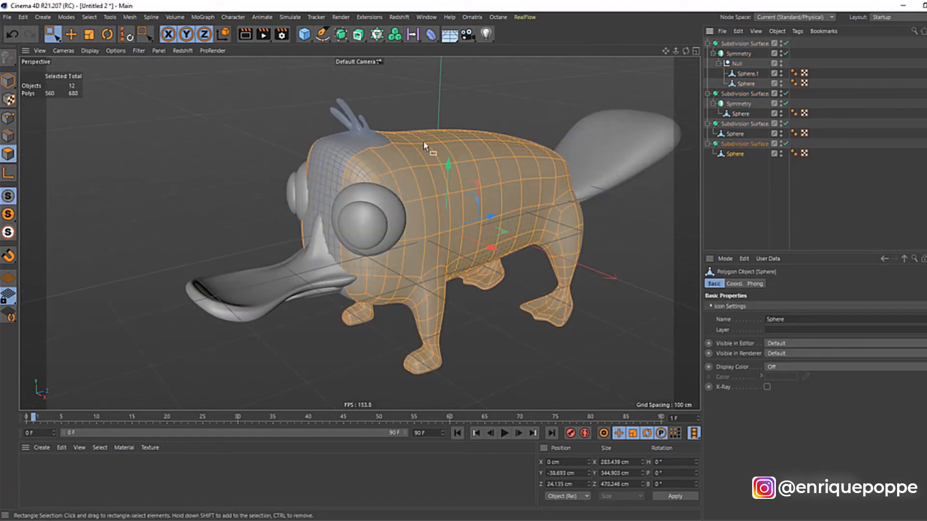
double_click(789, 143)
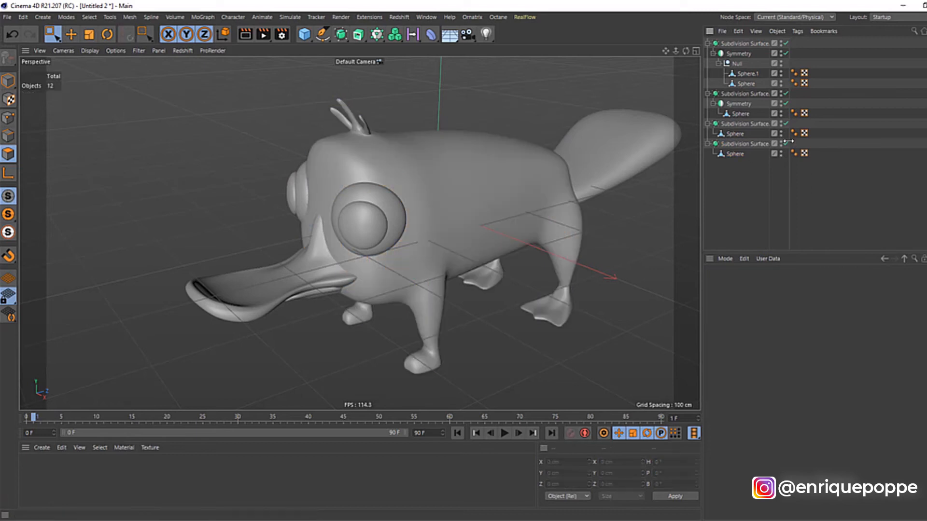
left_click(792, 144)
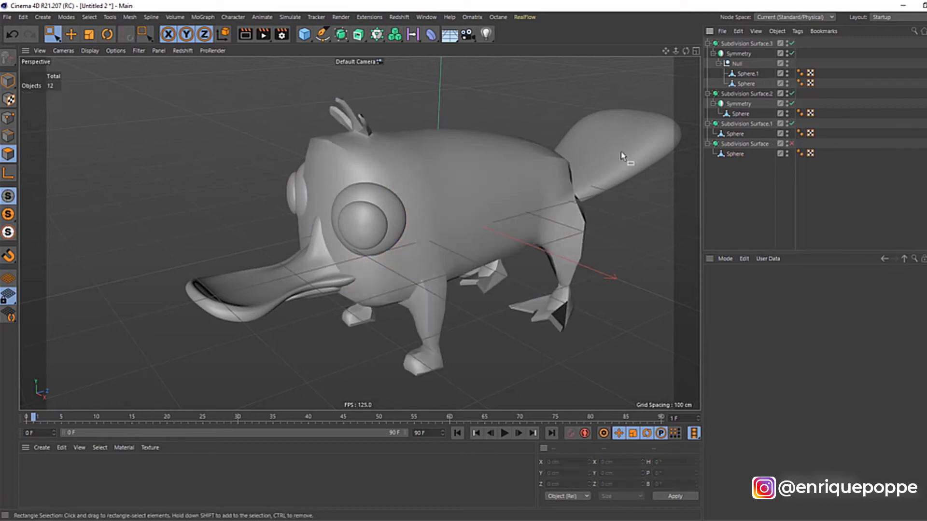
left_click(735, 154)
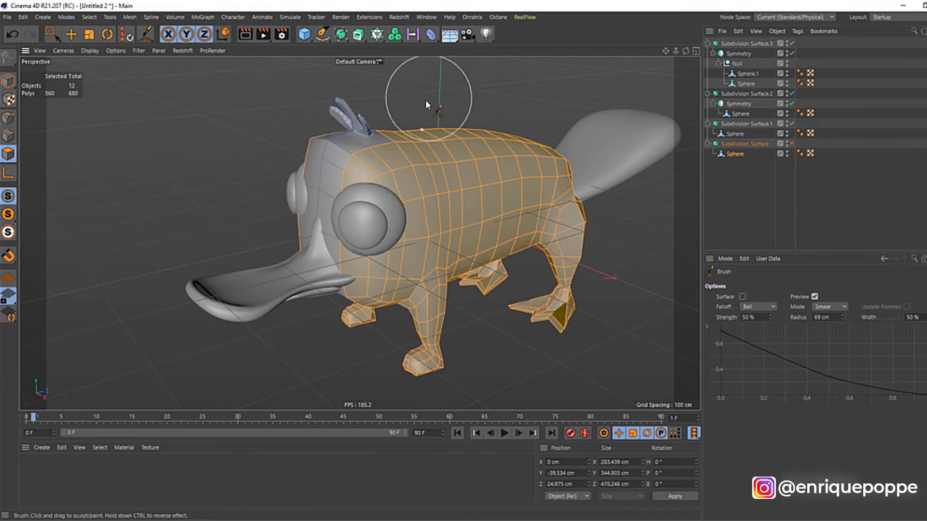
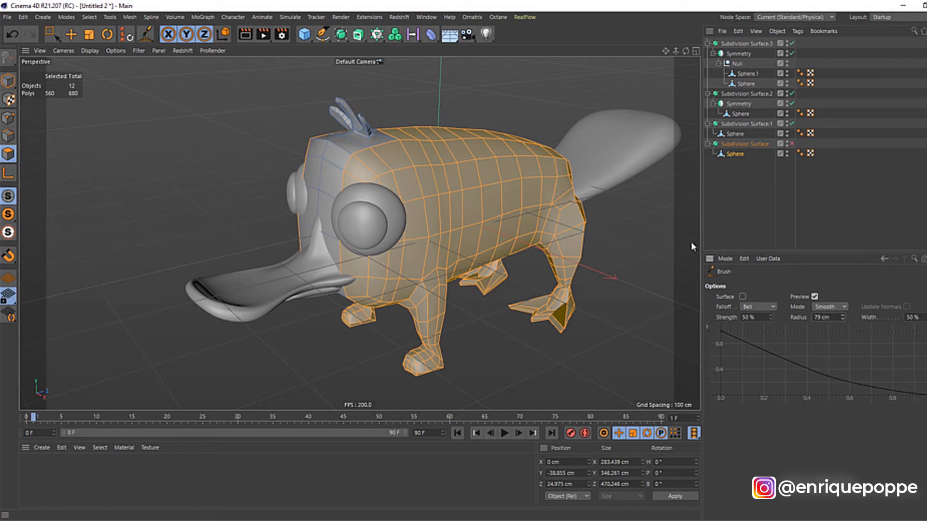
mouse_move(401, 121)
left_mouse_down()
mouse_move(503, 121)
mouse_move(420, 181)
mouse_move(470, 204)
mouse_move(533, 181)
mouse_move(538, 160)
left_mouse_up()
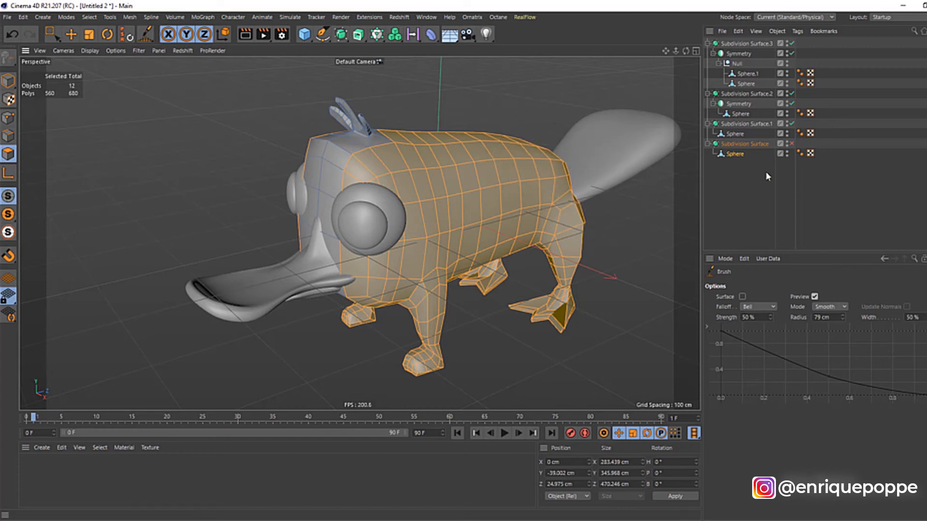
Deselect the body mesh and turn its Subdivision Surface back on.
left_click(789, 171)
scroll(630, 128, "down", 2)
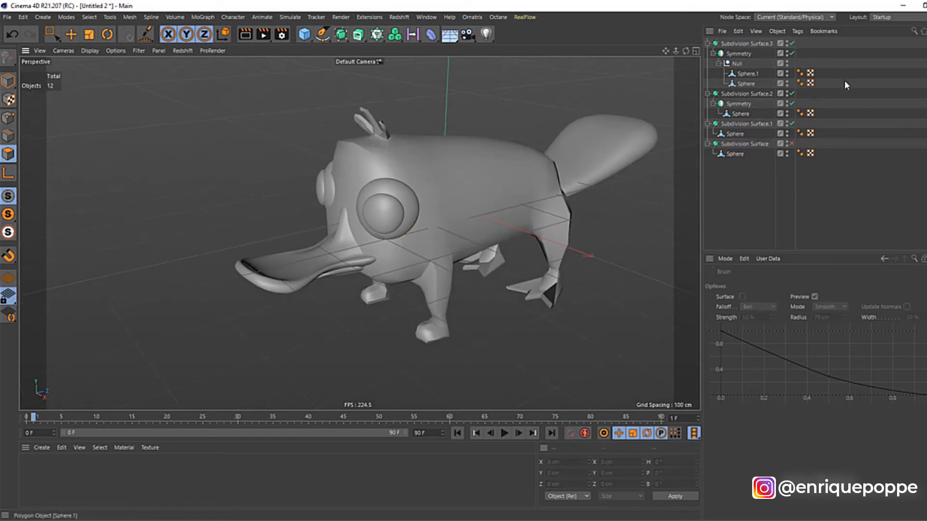
left_click(792, 143)
scroll(484, 155, "down", 3)
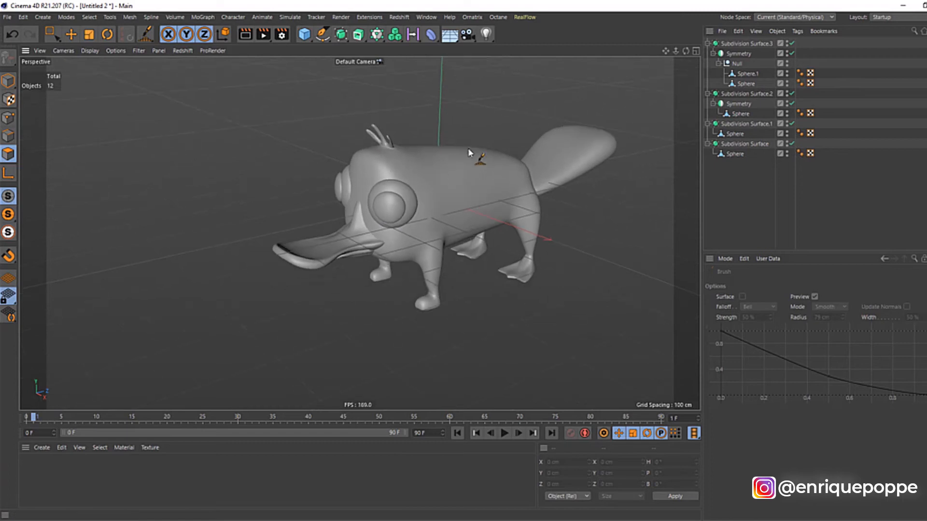
Examine the hair tuft and the top of the head from the front at close range.
scroll(447, 121, "up", 6)
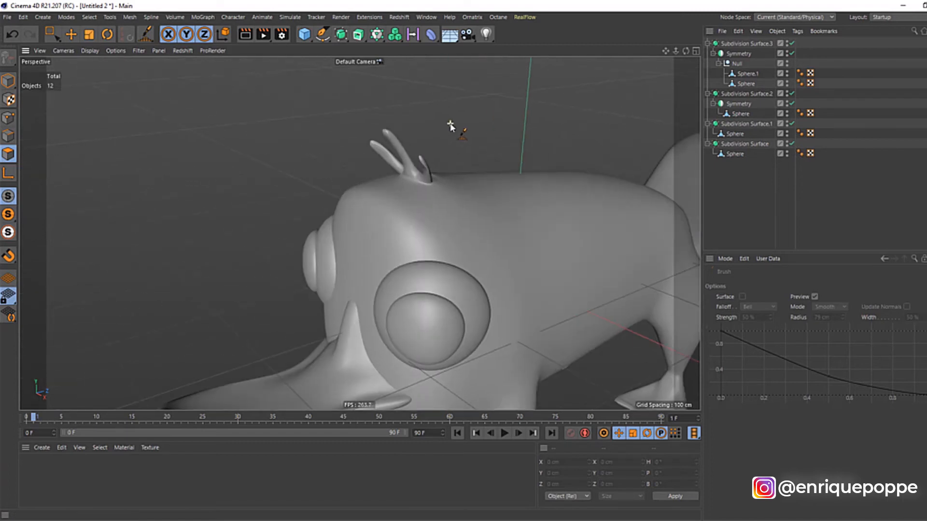
left_click_drag(686, 50, 782, 46)
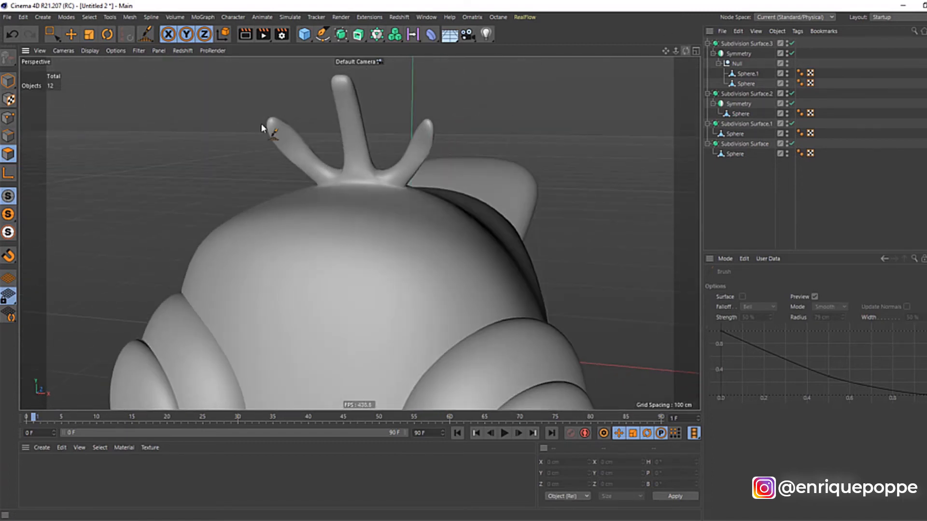
scroll(301, 130, "up", 4)
left_click_drag(675, 52, 687, 60)
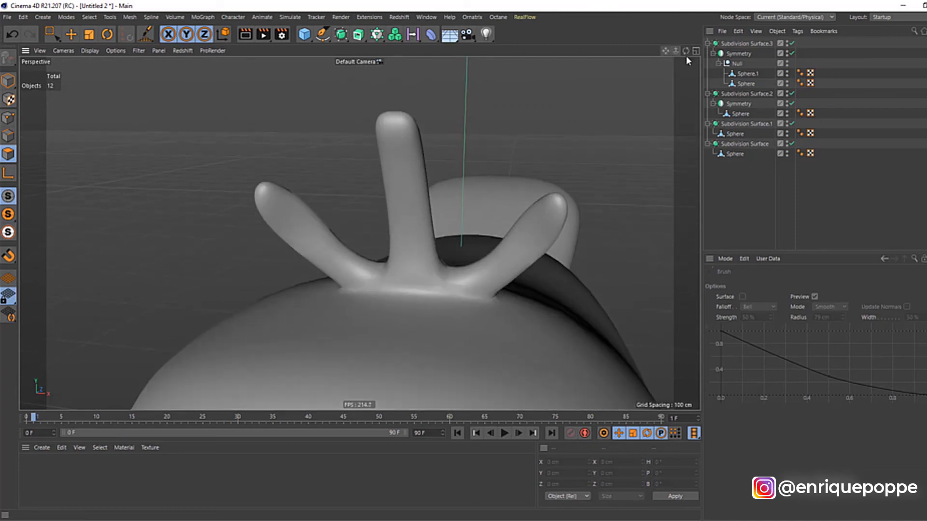
left_click(747, 117)
scroll(577, 173, "up", 5)
scroll(407, 147, "down", 8)
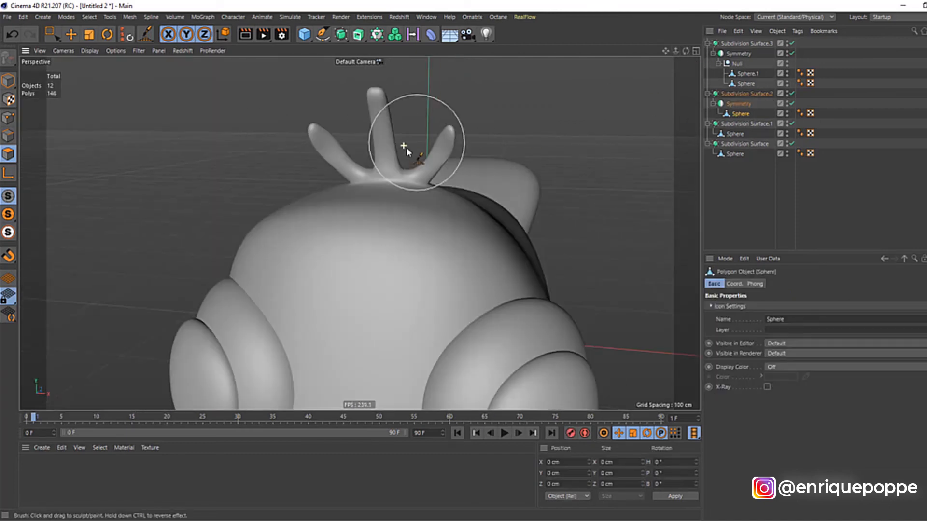
scroll(410, 149, "up", 5)
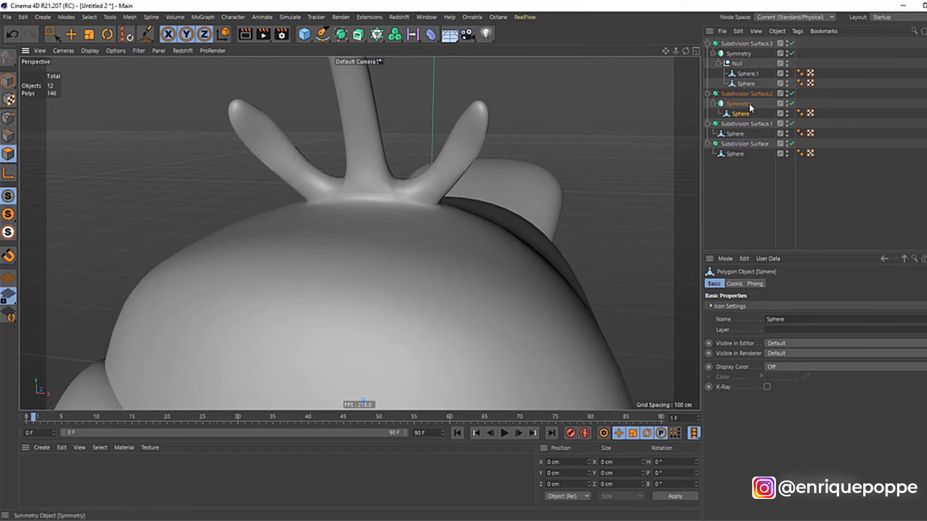
Select all body points on one side of the centre line in the top view and delete that half of the mesh.
key("F2")
scroll(378, 120, "down", 5)
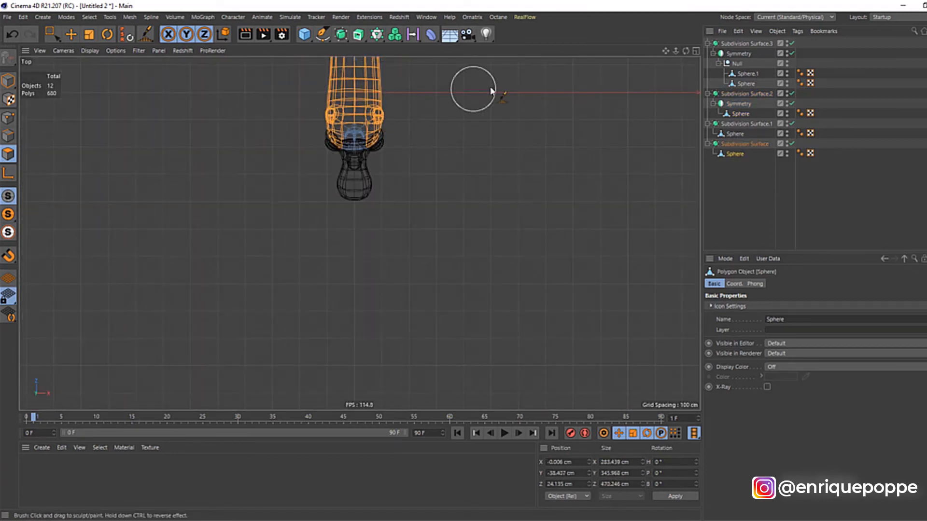
left_click_drag(670, 50, 706, 174)
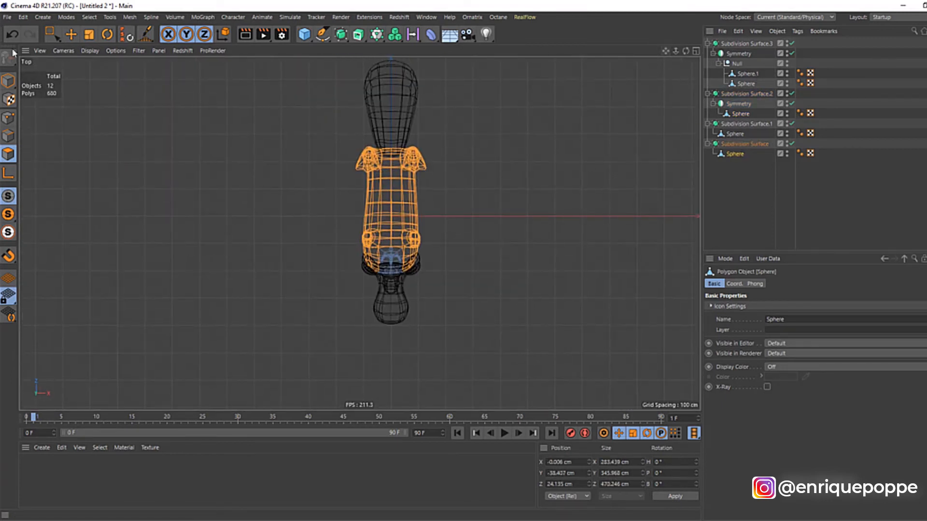
left_click_drag(52, 35, 87, 60)
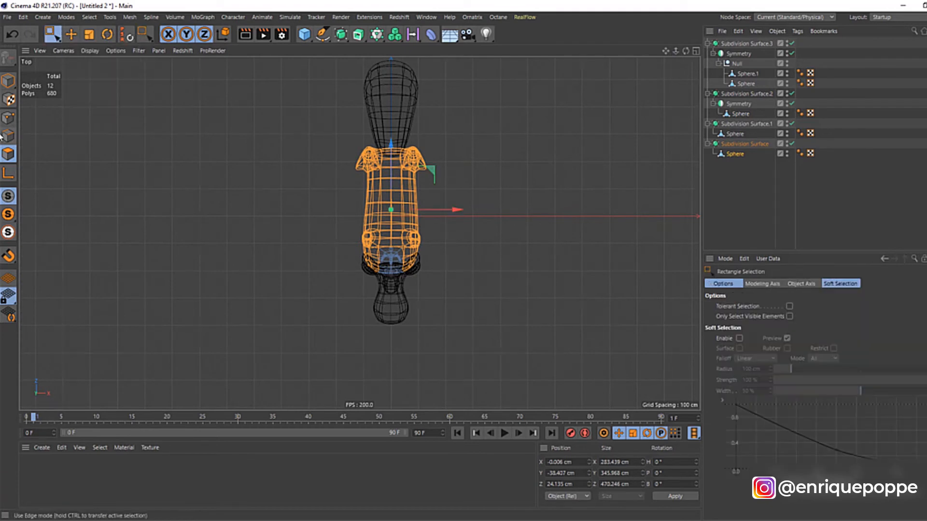
left_click(8, 118)
left_click_drag(246, 100, 370, 291)
scroll(390, 239, "up", 3)
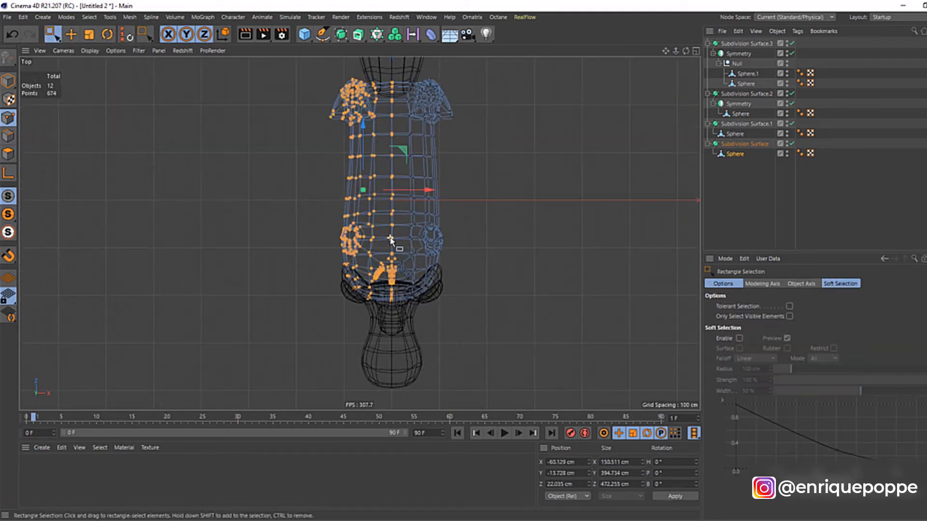
left_click_drag(319, 70, 391, 355)
scroll(362, 300, "up", 3)
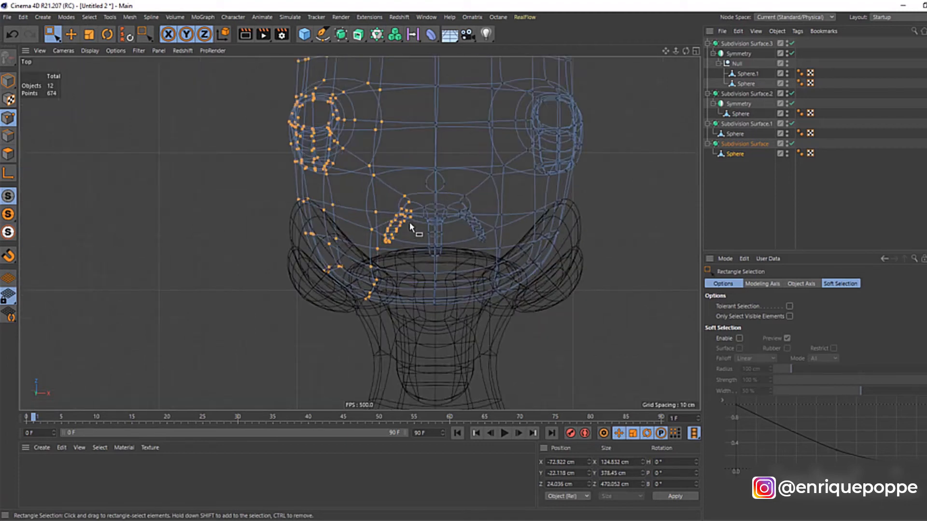
scroll(409, 227, "up", 2)
left_click_drag(409, 105, 440, 292)
key("Delete")
key("ctrl+z")
key("F1")
key("Delete")
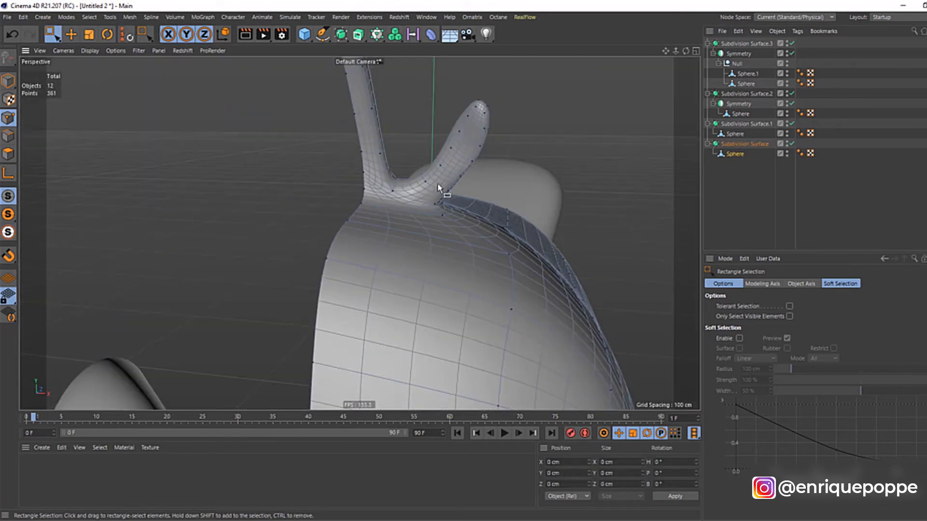
Select the body's centre-line points, set their X size and X position to 0 cm, and turn off the body's Subdivision Surface.
key("F2")
left_click_drag(448, 282, 448, 363)
left_click_drag(474, 125, 434, 184, "shift")
scroll(555, 110, "down", 3)
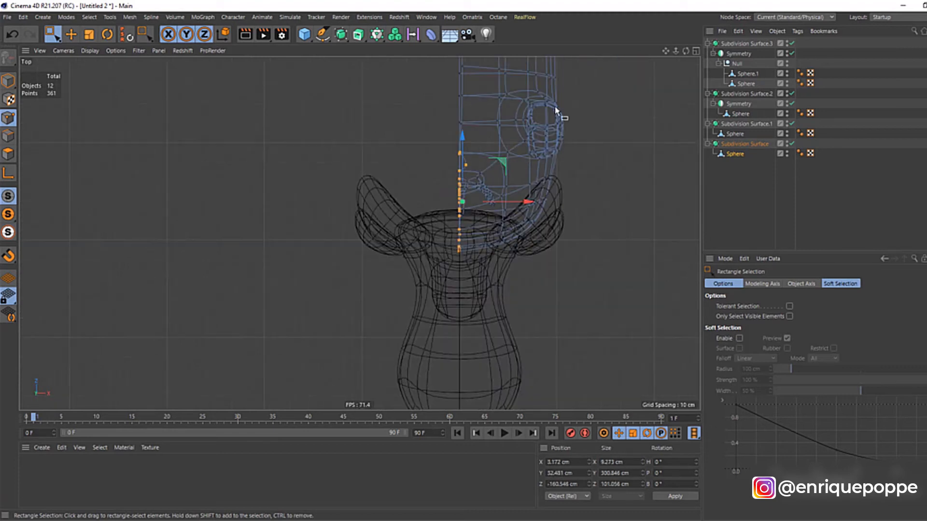
scroll(546, 145, "down", 4)
left_click_drag(509, 188, 517, 208, "shift")
scroll(517, 208, "up", 4)
key("t")
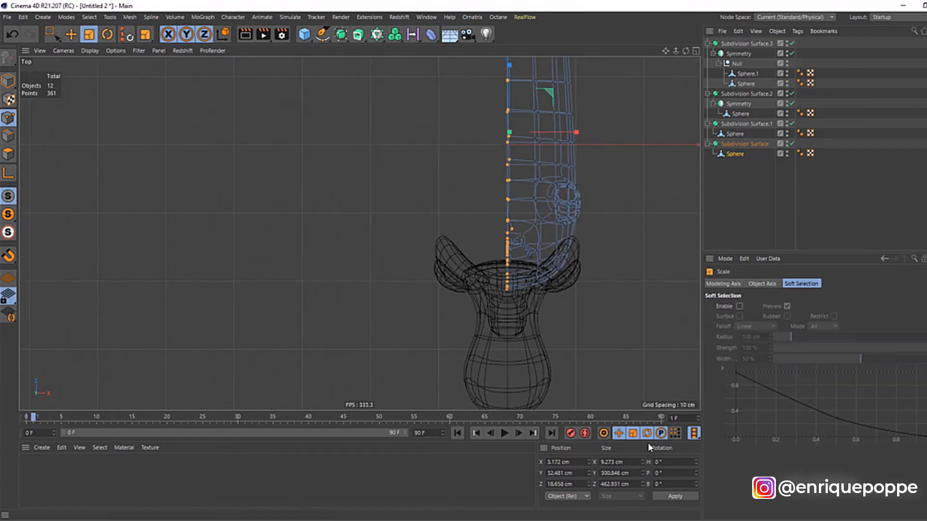
left_click(790, 144)
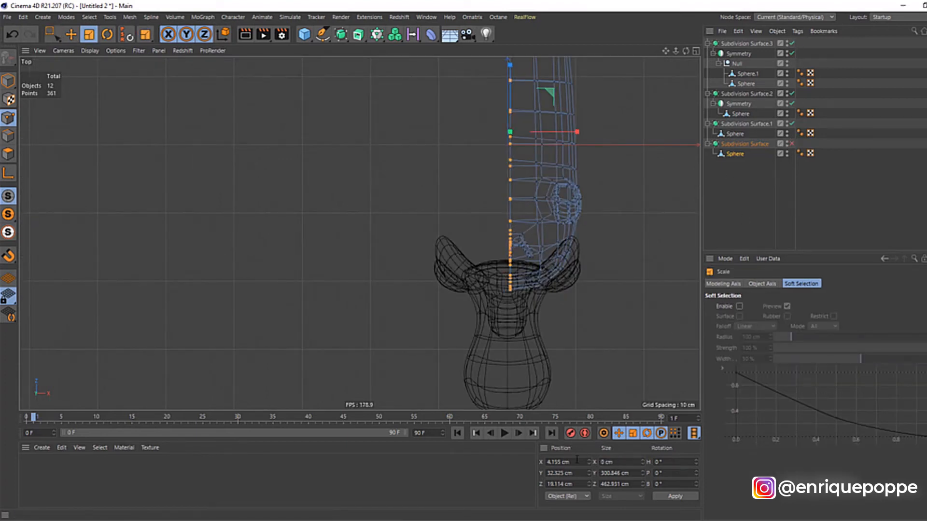
scroll(525, 246, "up", 5)
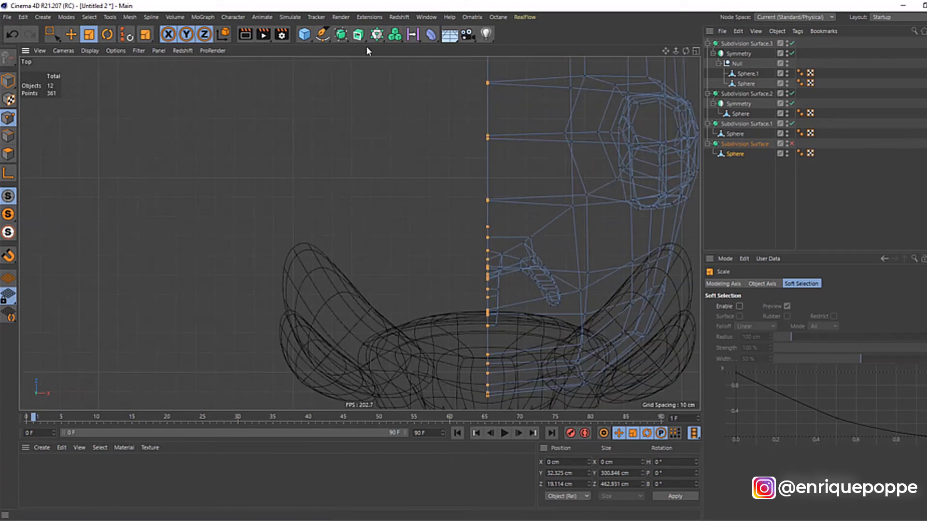
Mirror the half body with a new Symmetry object inside its Subdivision Surface, and turn the smoothing back on.
left_click_drag(337, 37, 529, 64)
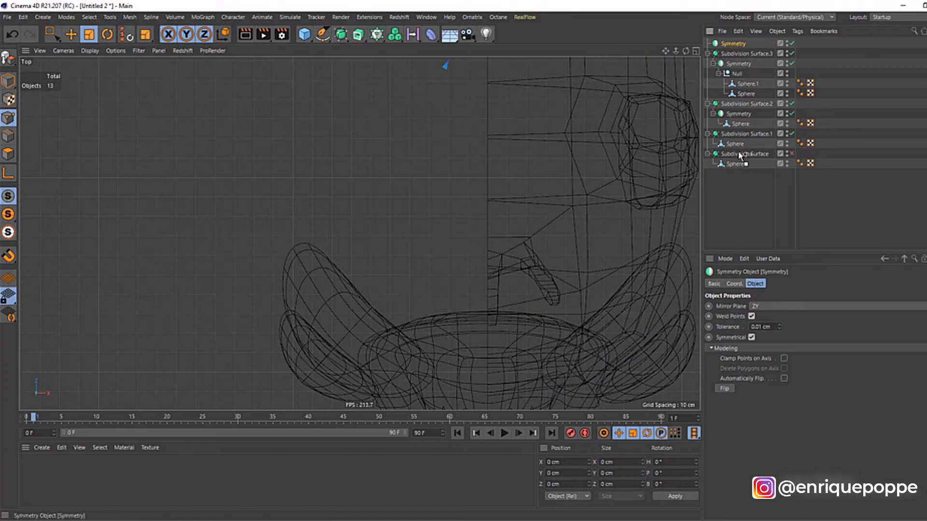
left_click_drag(733, 159, 734, 155)
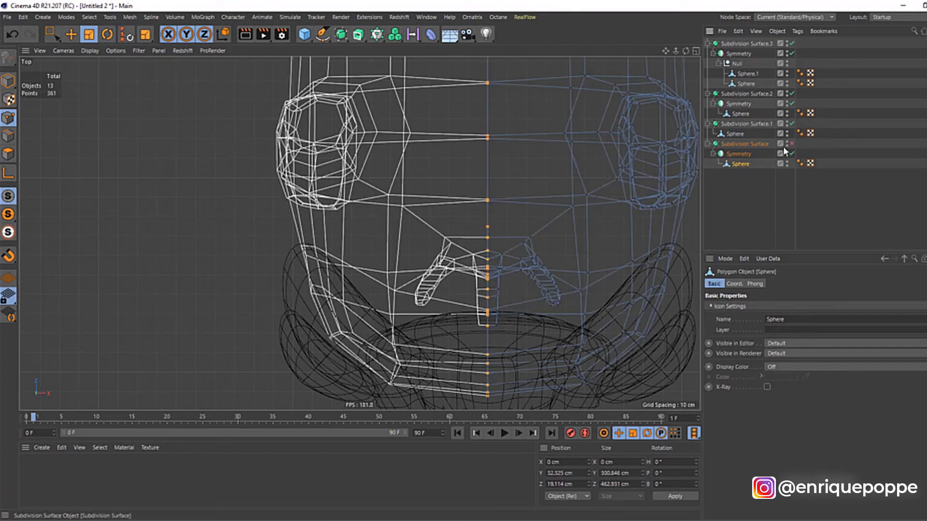
left_click(791, 144)
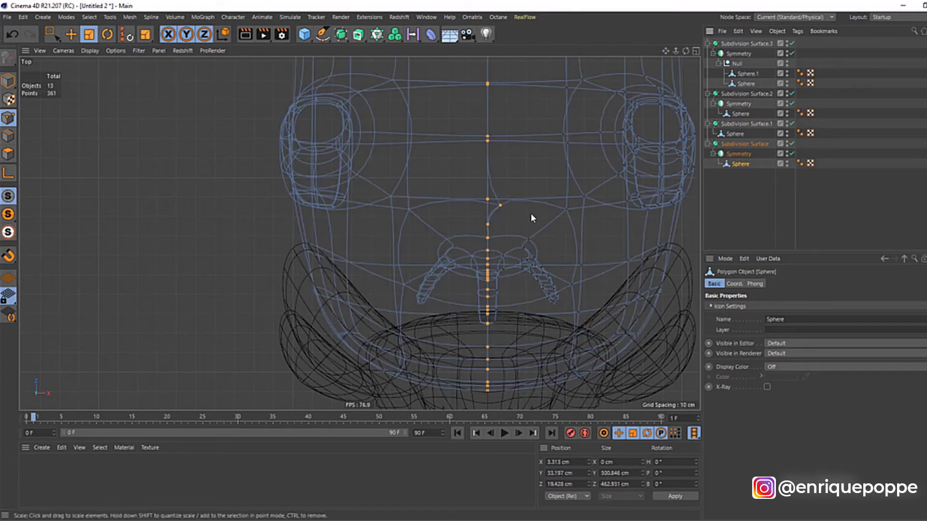
Try to move the stray body point beside the centre line in the top view.
key("0")
left_click(497, 208)
mouse_move(542, 207)
left_mouse_down()
mouse_move(550, 218)
mouse_move(535, 205)
left_mouse_up()
key("ctrl+z")
Reposition the stray body point on the centre seam just behind the head tufts in the perspective view.
key("F1")
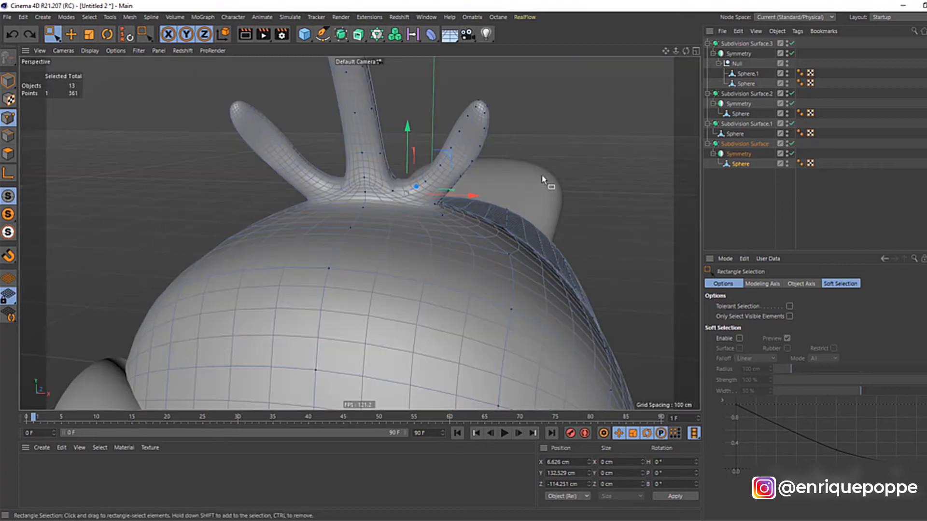
left_click_drag(685, 51, 665, 183)
left_click_drag(682, 52, 637, 75)
left_click_drag(454, 142, 497, 172)
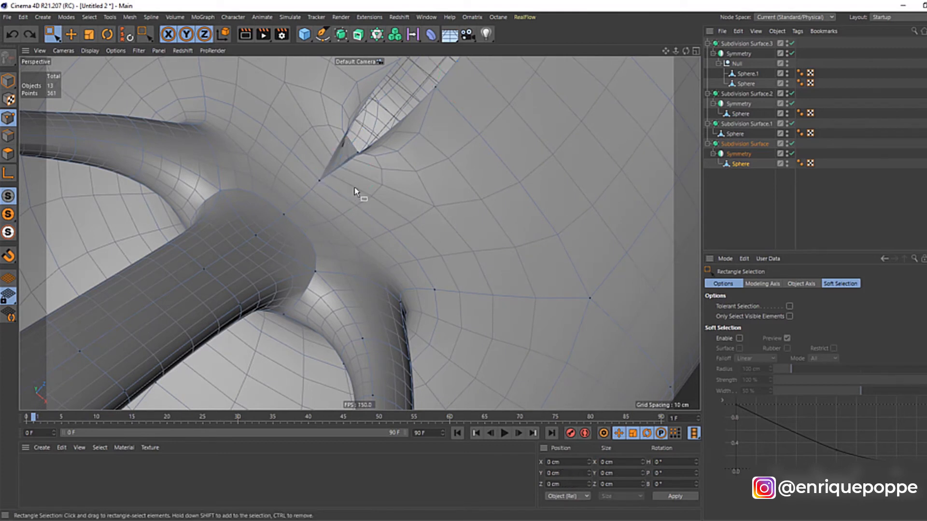
key("ctrl+z")
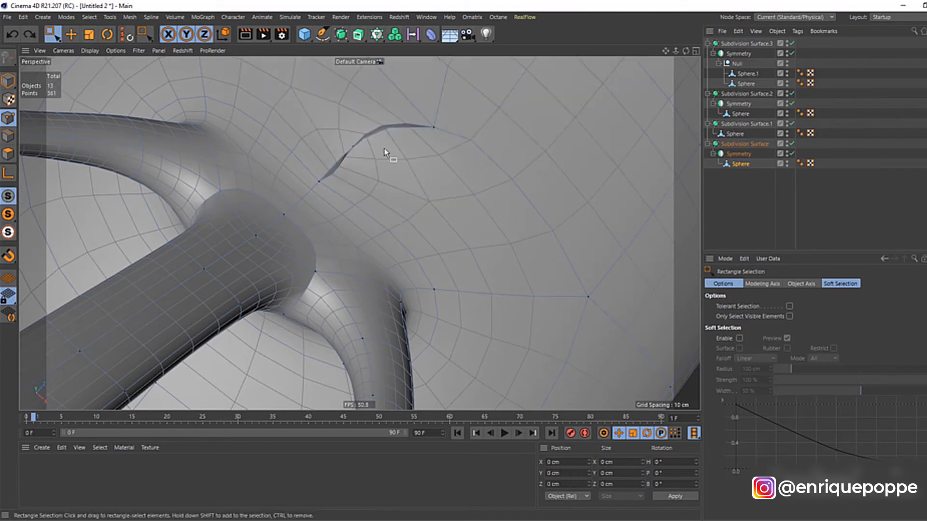
left_click_drag(355, 190, 358, 180)
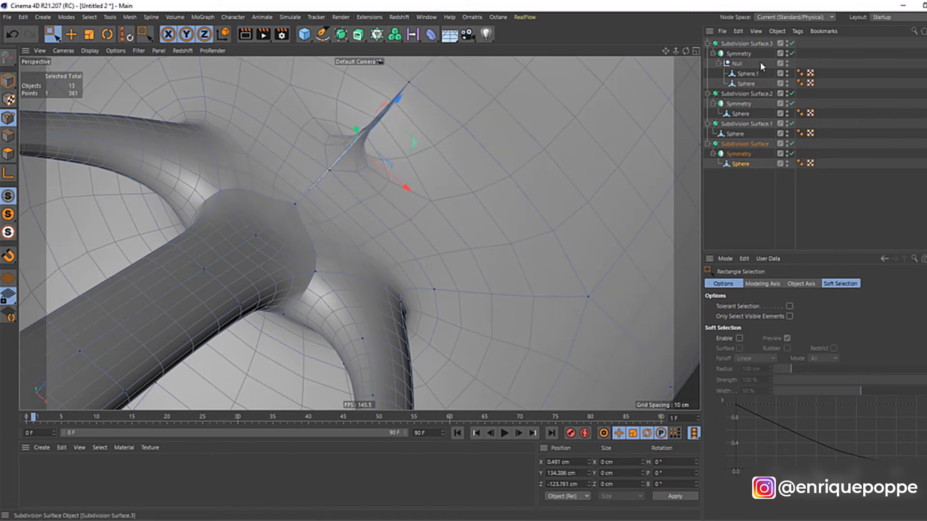
Turn off the body's Subdivision Surface and align the stray seam points behind the tufts with the centre line to close the gap.
left_click(792, 144)
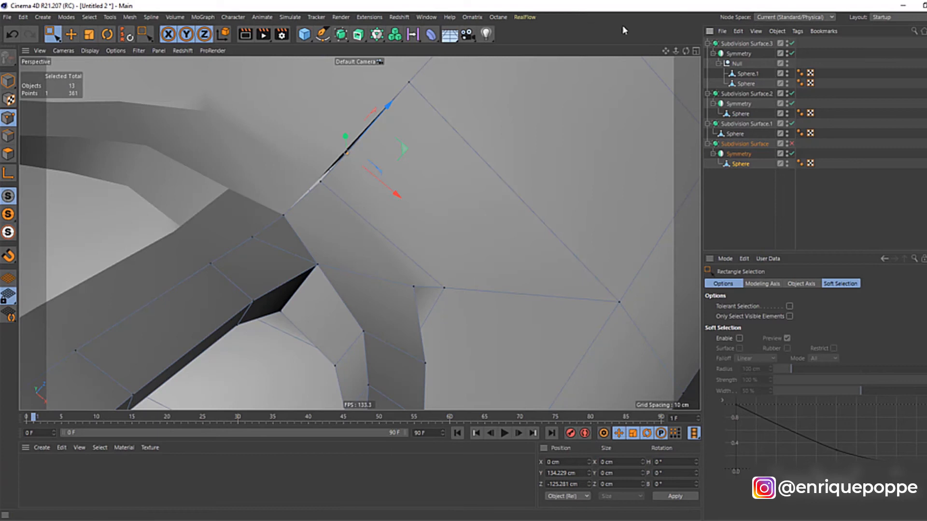
left_click_drag(664, 50, 679, 51)
left_click_drag(244, 219, 261, 233)
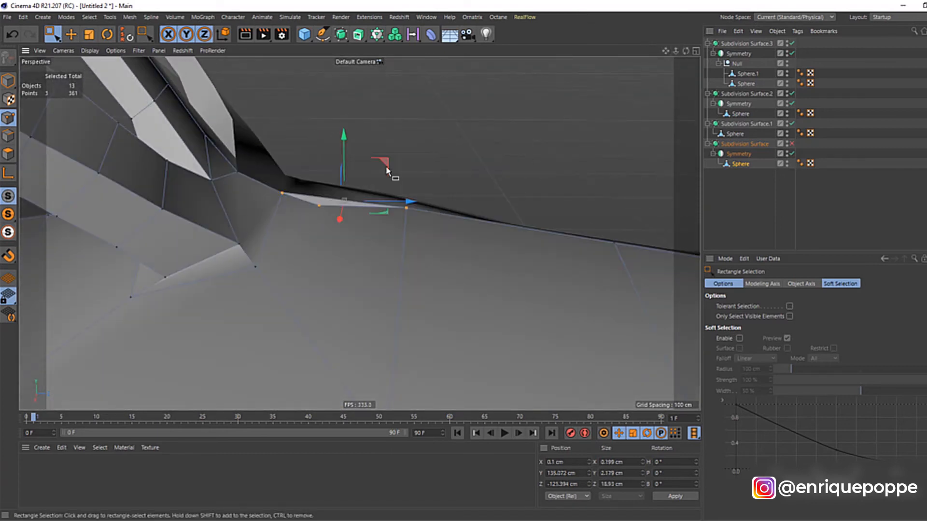
scroll(387, 172, "down", 2)
left_click_drag(688, 52, 676, 47)
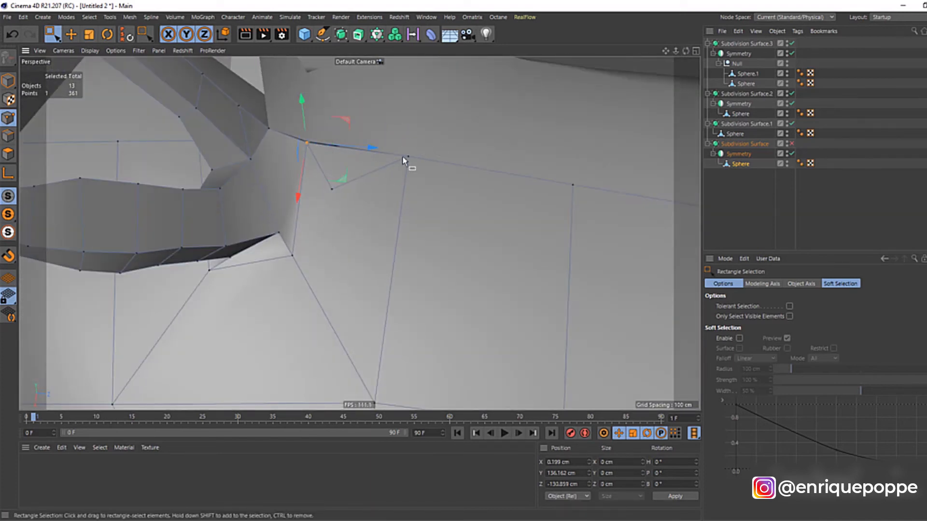
left_click_drag(304, 136, 305, 148)
key("ctrl+z")
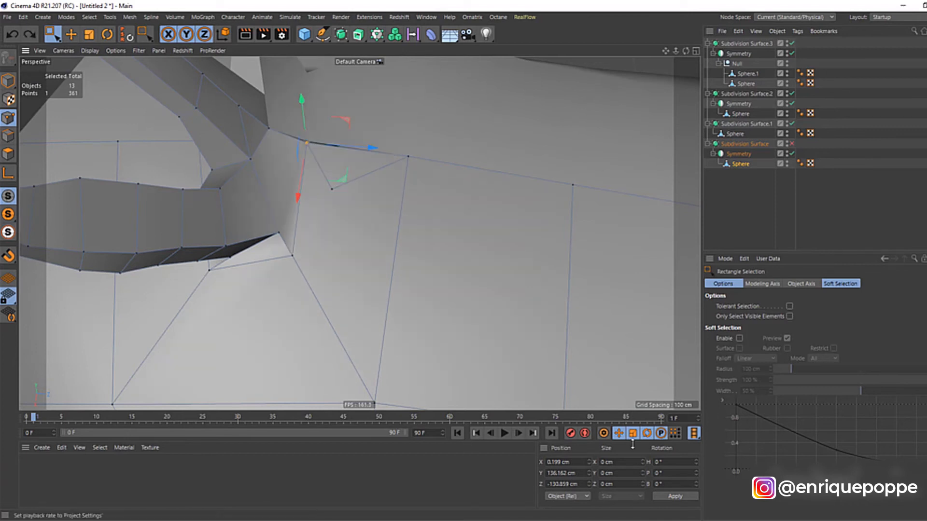
left_click(408, 156)
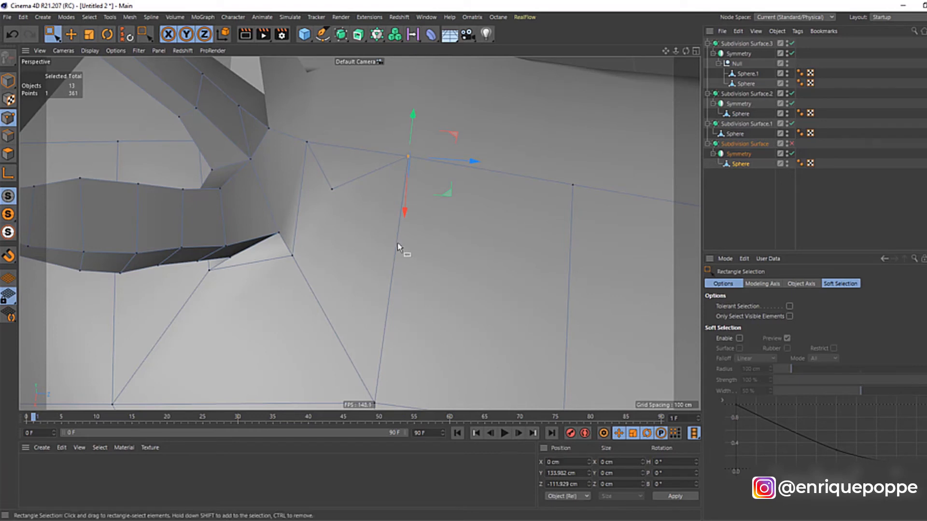
Turn the body's Subdivision Surface back on, deselect the mesh and check the smoothed seam around the head tufts.
left_click(790, 144)
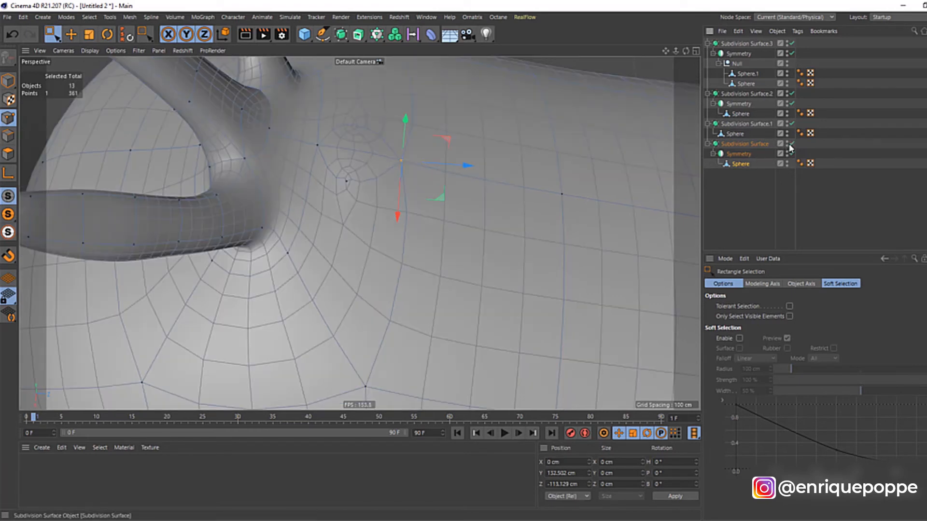
left_click(833, 180)
scroll(381, 139, "down", 10)
left_click_drag(687, 52, 850, 12)
scroll(232, 169, "up", 10)
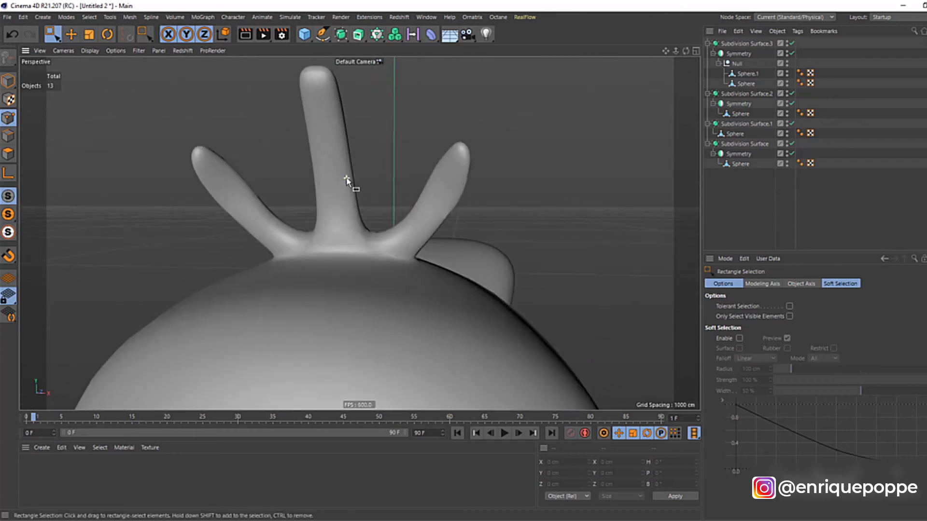
Select the side tuft's points on the body mesh in the front view and rotate them to a more upright angle.
left_click(738, 143)
key("F4")
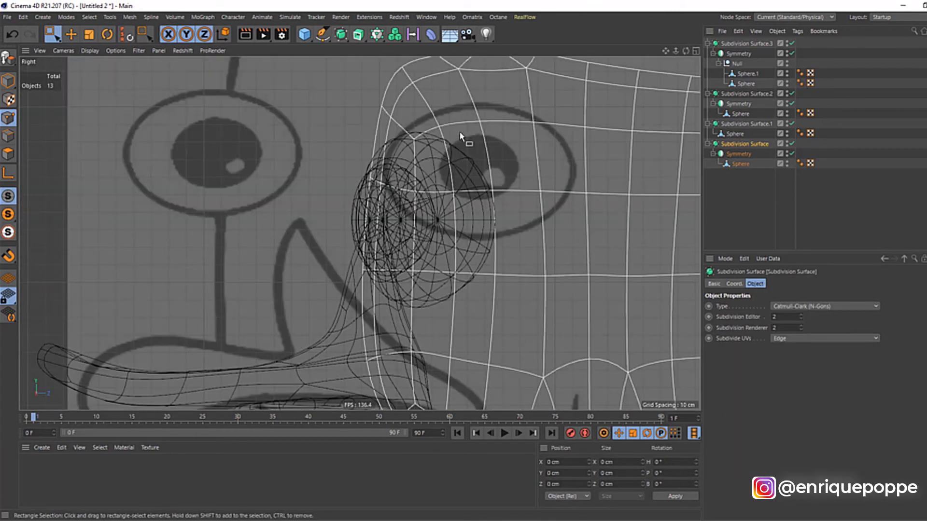
scroll(459, 131, "down", 5)
scroll(463, 63, "up", 6)
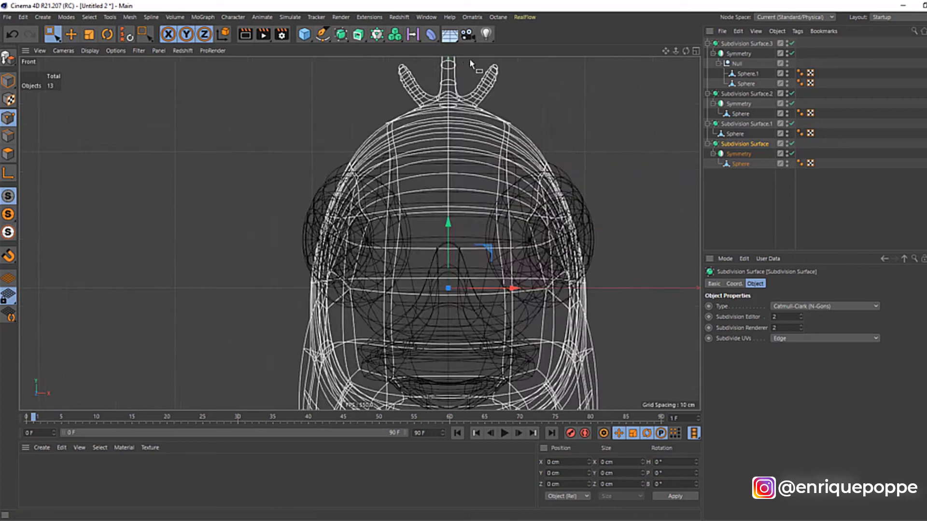
scroll(370, 266, "up", 5)
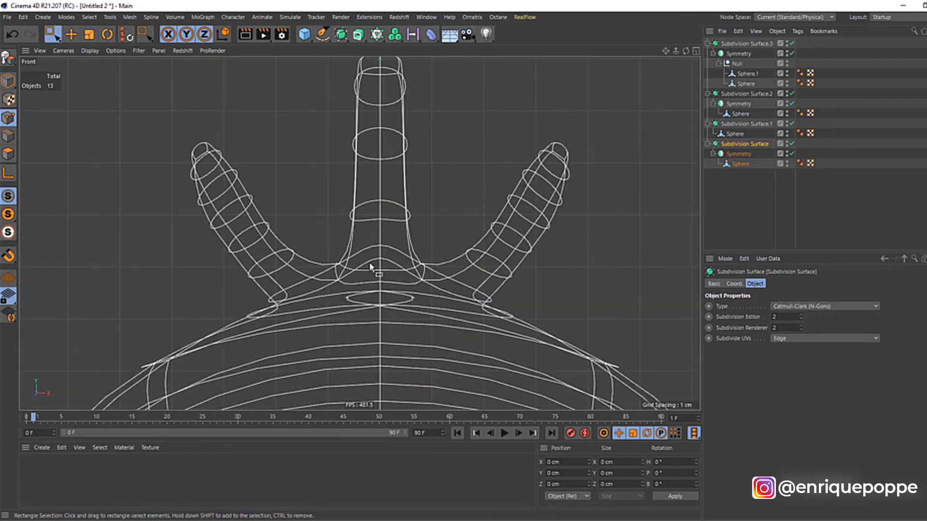
left_click(737, 154)
left_click(738, 164)
left_click_drag(631, 113, 451, 284)
key("r")
left_click_drag(562, 259, 545, 236)
Enlarge the selected side tuft, then tilt and shift it closer to the middle tuft.
key("e")
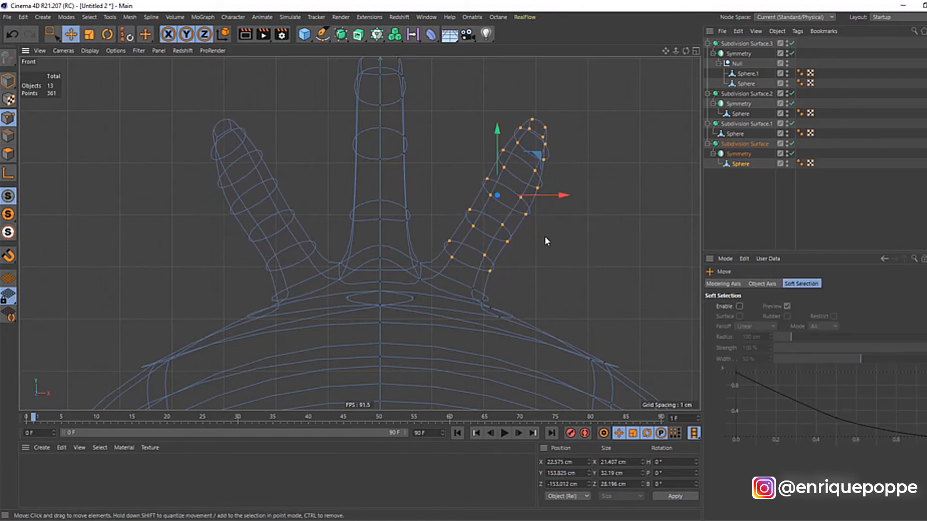
key("t")
left_click_drag(547, 196, 563, 198)
key("r")
key("e")
key("r")
left_click_drag(518, 159, 511, 155)
key("e")
left_click_drag(534, 197, 522, 200)
Set the Brush tool to Smear mode and push the selected side tuft's points inward and slightly upward.
right_click(573, 182)
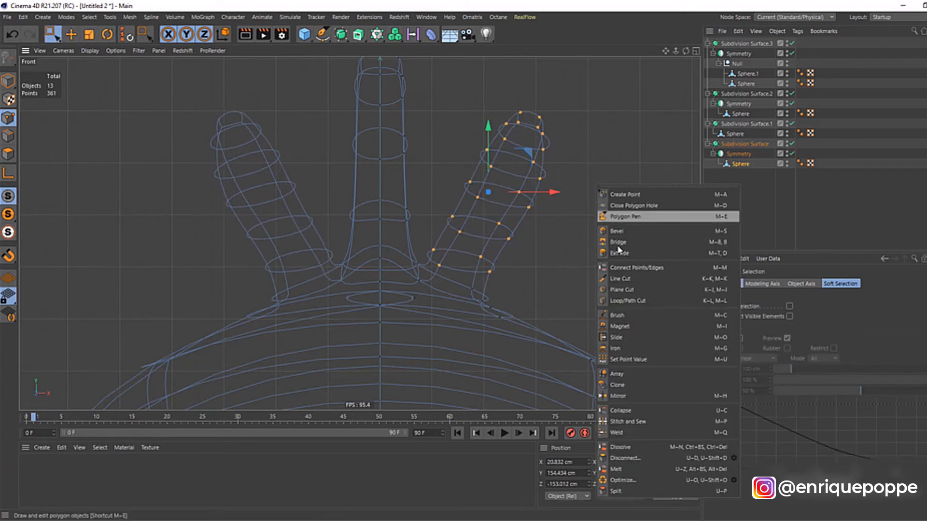
left_click(621, 315)
left_click(830, 307)
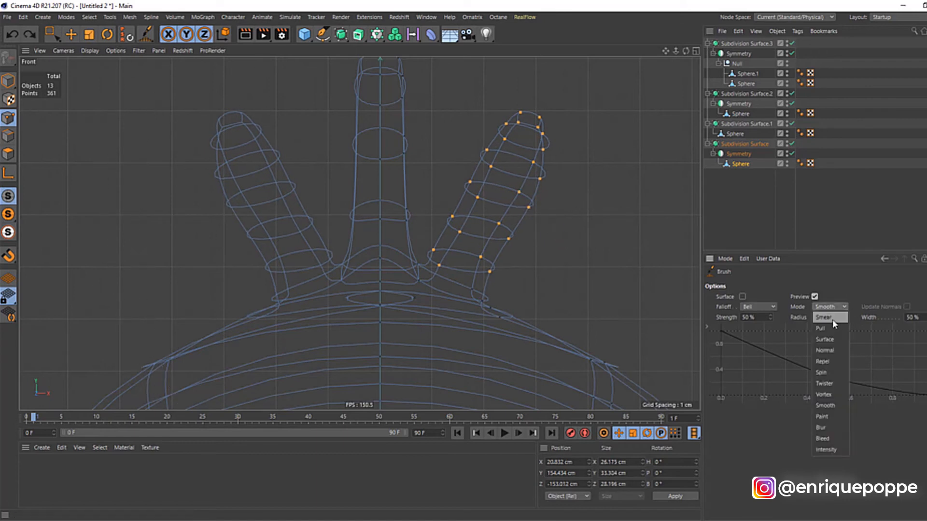
left_click_drag(843, 318, 842, 319)
left_click_drag(533, 212, 546, 219)
left_click_drag(465, 189, 437, 165)
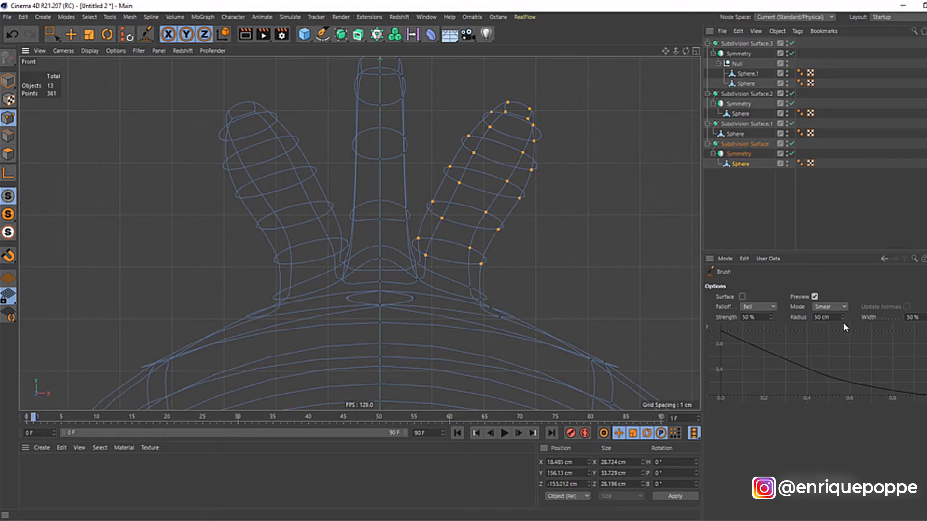
Smear the selected points of the side crest lobe in the Front view to make it shorter, reducing the brush radius to 34 cm.
left_click_drag(488, 252, 513, 256)
left_click_drag(449, 182, 517, 185)
mouse_move(502, 256)
left_mouse_down()
mouse_move(449, 218)
mouse_move(418, 155)
left_mouse_up()
left_click_drag(843, 317, 843, 322)
left_click_drag(452, 209, 428, 195)
left_click_drag(540, 129, 562, 144)
left_click_drag(537, 95, 512, 136)
left_click_drag(613, 240, 592, 247)
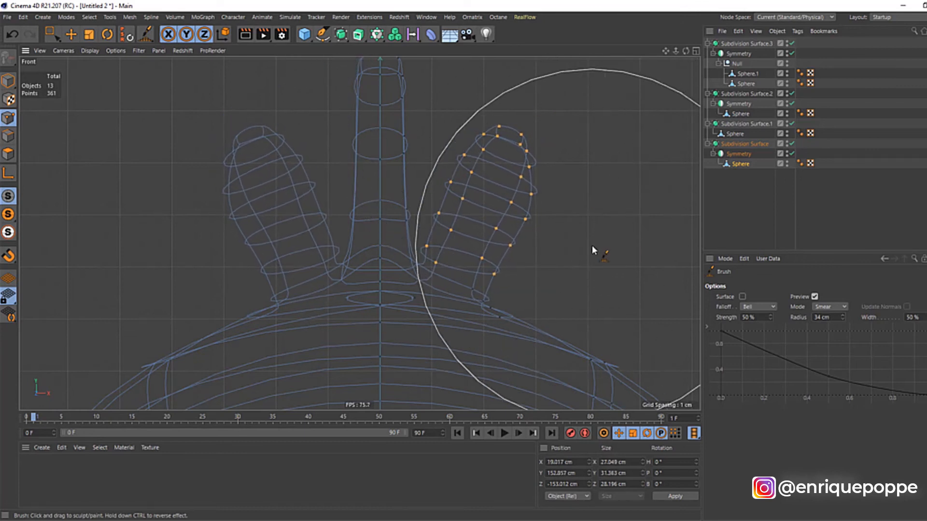
Set the brush radius to 17 cm and smear the side lobe's points in the Right view to broaden its profile.
key("F3")
scroll(331, 223, "down", 3)
scroll(247, 179, "up", 8)
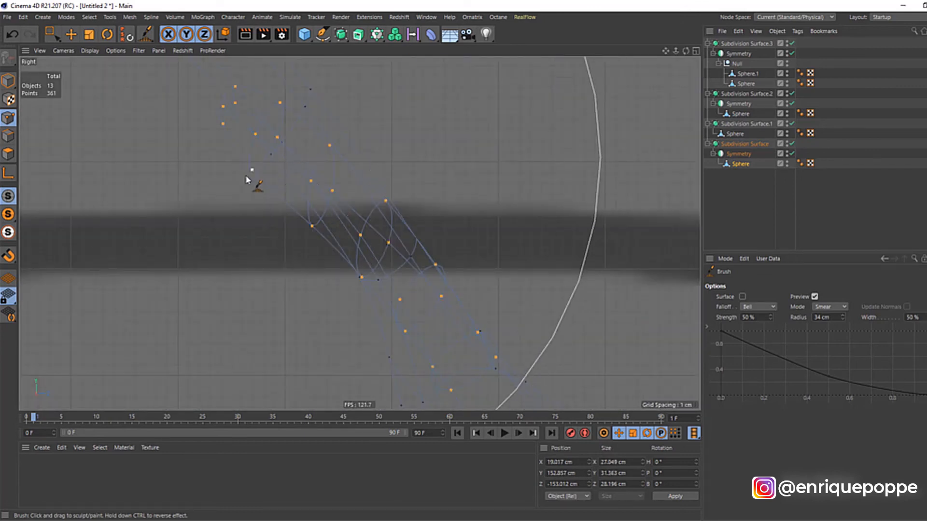
scroll(246, 180, "down", 6)
scroll(265, 238, "up", 4)
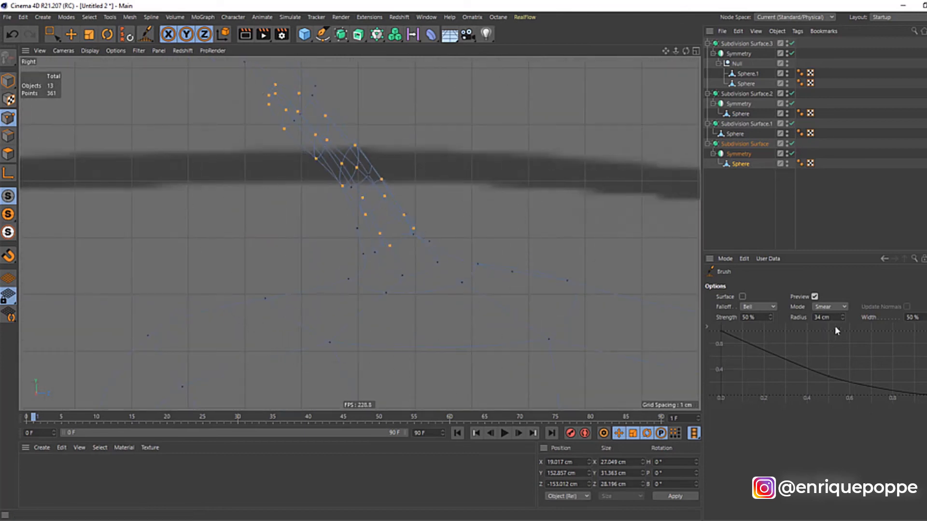
left_click_drag(843, 318, 843, 319)
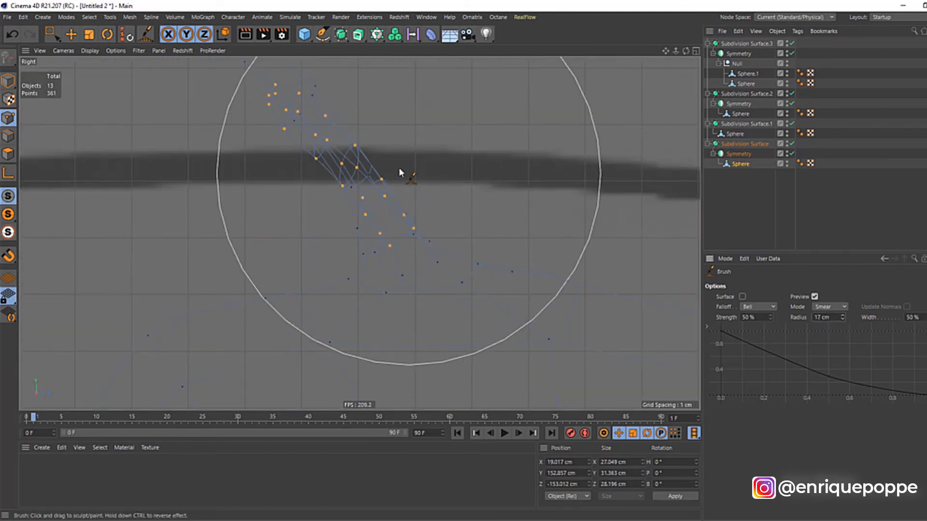
left_click_drag(327, 190, 304, 200)
left_click_drag(341, 124, 353, 102)
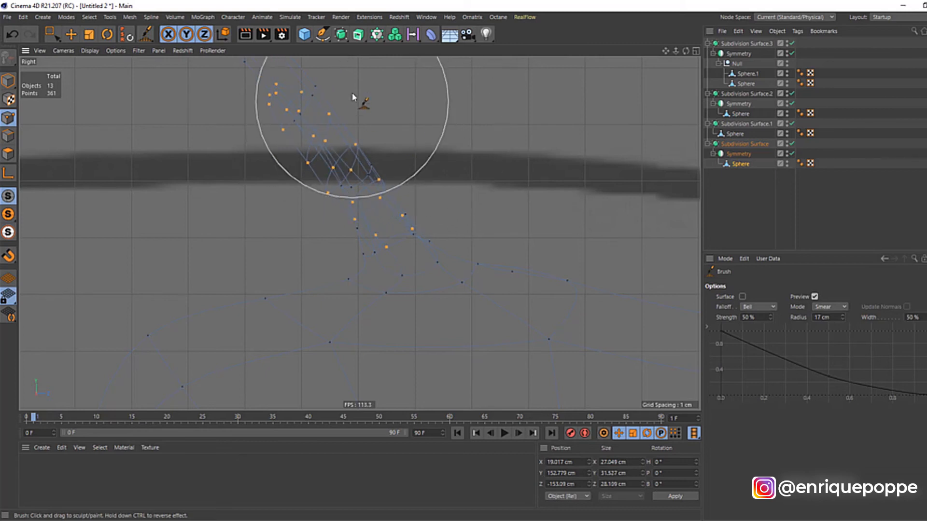
left_click_drag(305, 163, 272, 173)
mouse_move(393, 198)
left_mouse_down()
mouse_move(364, 251)
mouse_move(428, 203)
mouse_move(427, 177)
left_mouse_up()
left_click_drag(359, 222, 349, 229)
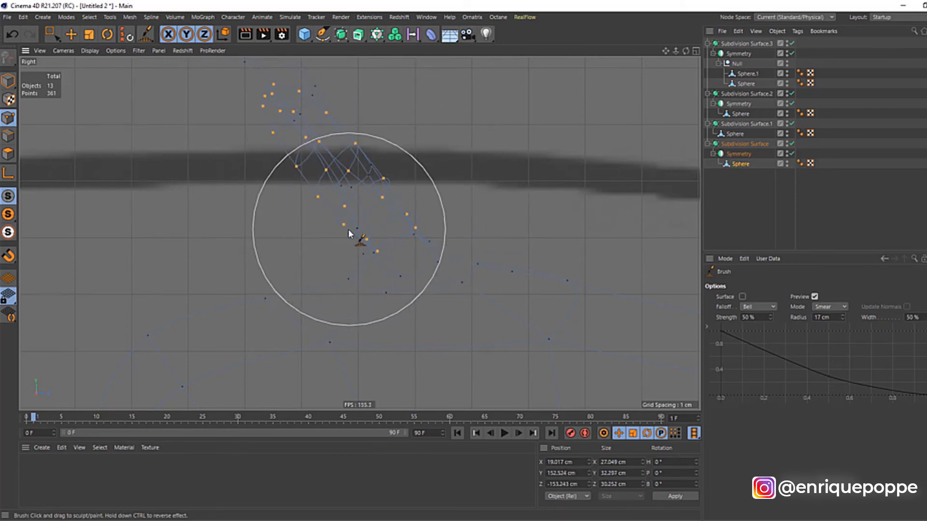
left_click_drag(426, 201, 432, 194)
mouse_move(337, 100)
left_mouse_down()
mouse_move(362, 100)
mouse_move(273, 129)
mouse_move(268, 175)
mouse_move(292, 185)
mouse_move(321, 236)
left_mouse_up()
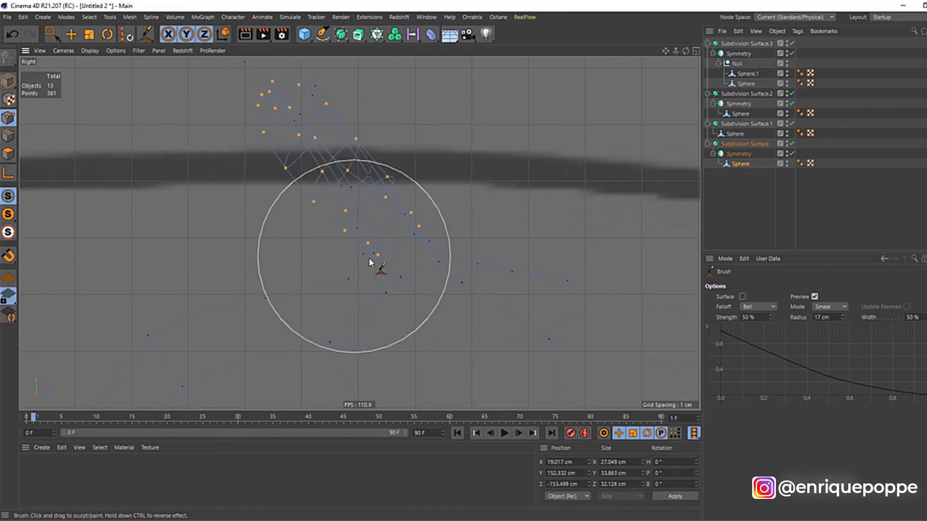
left_click_drag(438, 224, 431, 234)
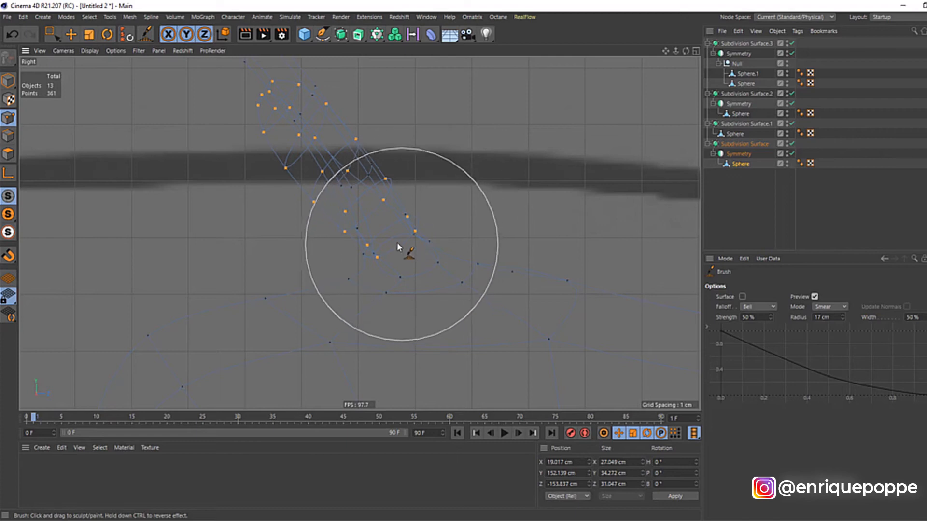
Refine the side lobe's shape in the Perspective view with smear strokes from several angles.
key("F1")
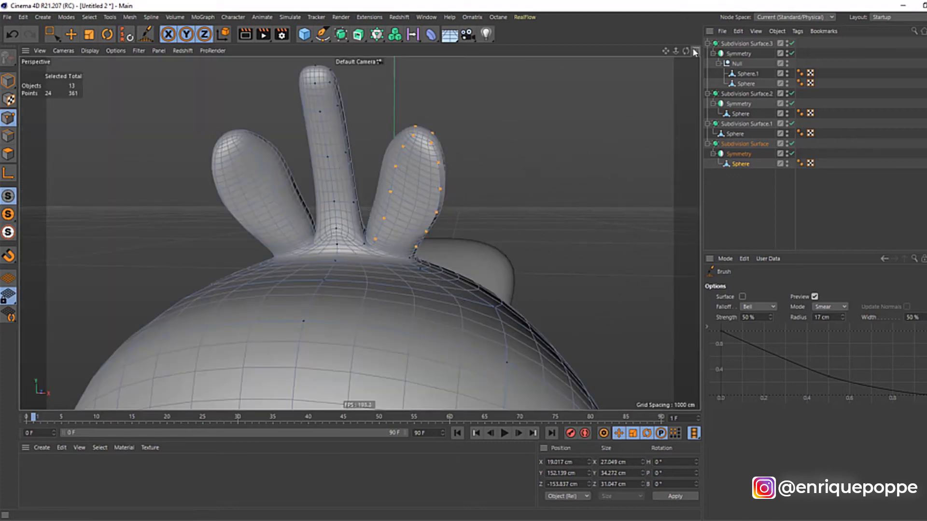
left_click_drag(684, 51, 647, 58)
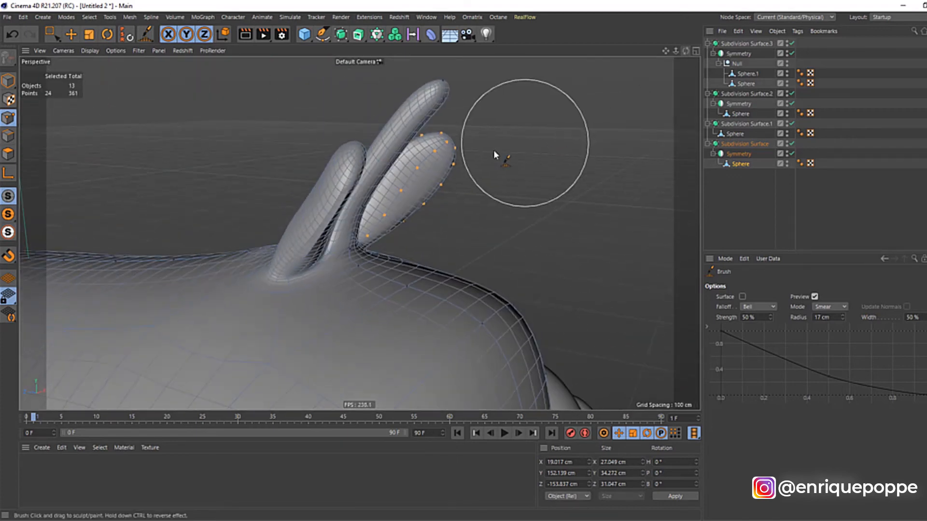
left_click_drag(413, 186, 425, 160)
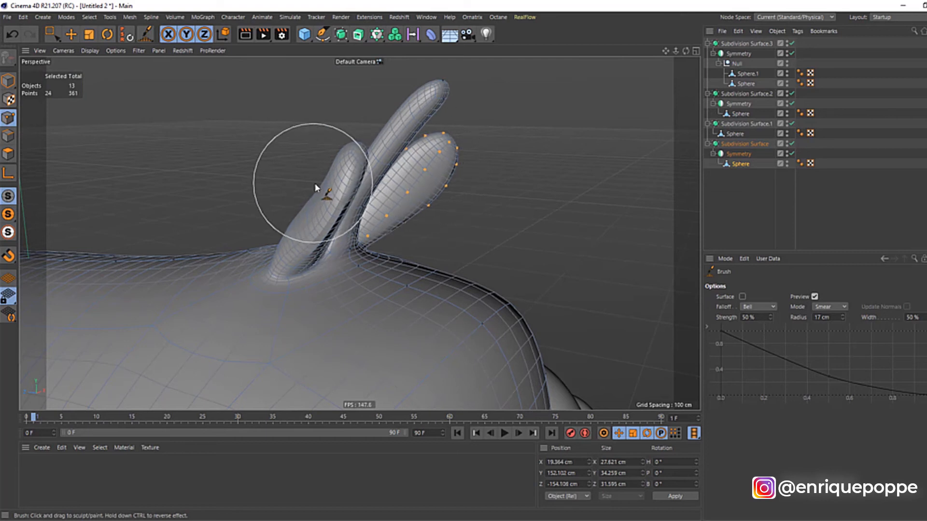
left_click_drag(685, 51, 652, 57)
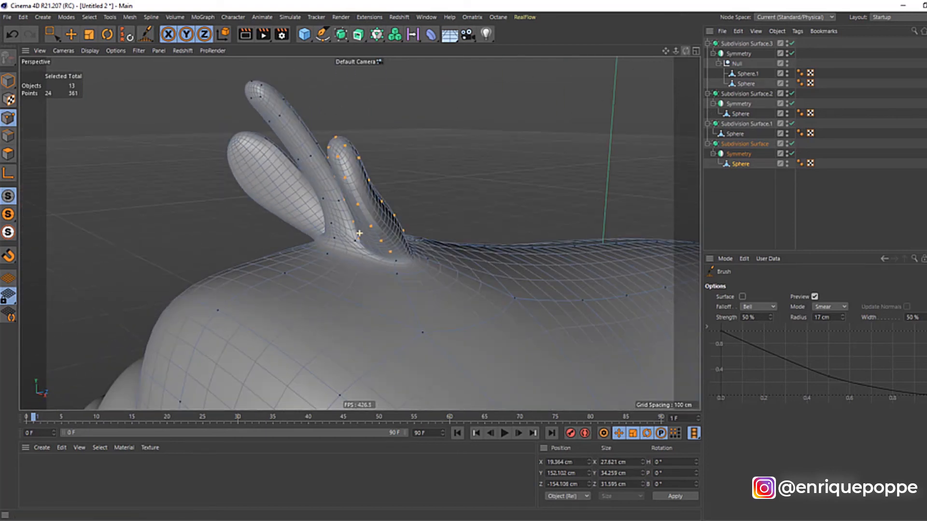
mouse_move(393, 180)
left_mouse_down()
mouse_move(431, 174)
mouse_move(347, 221)
mouse_move(355, 207)
mouse_move(331, 200)
mouse_move(373, 140)
mouse_move(393, 182)
mouse_move(581, 172)
left_mouse_up()
left_click_drag(685, 51, 630, 120)
left_click_drag(315, 231, 338, 232)
left_click_drag(393, 251, 389, 265)
left_click_drag(475, 260, 450, 241)
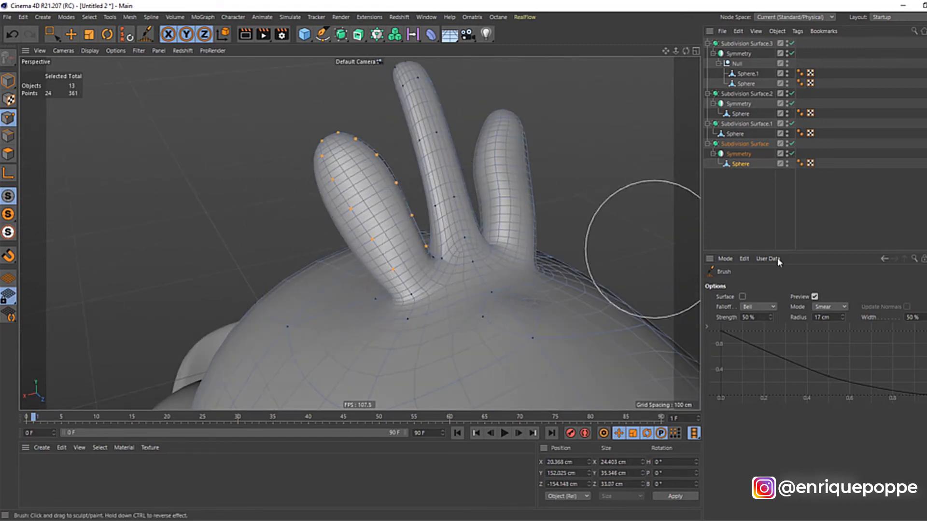
Smooth the side lobe's points with the Brush in Smooth mode, switching its Subdivision Surface off temporarily and undoing one excess stroke.
left_click(830, 307)
left_click(830, 406)
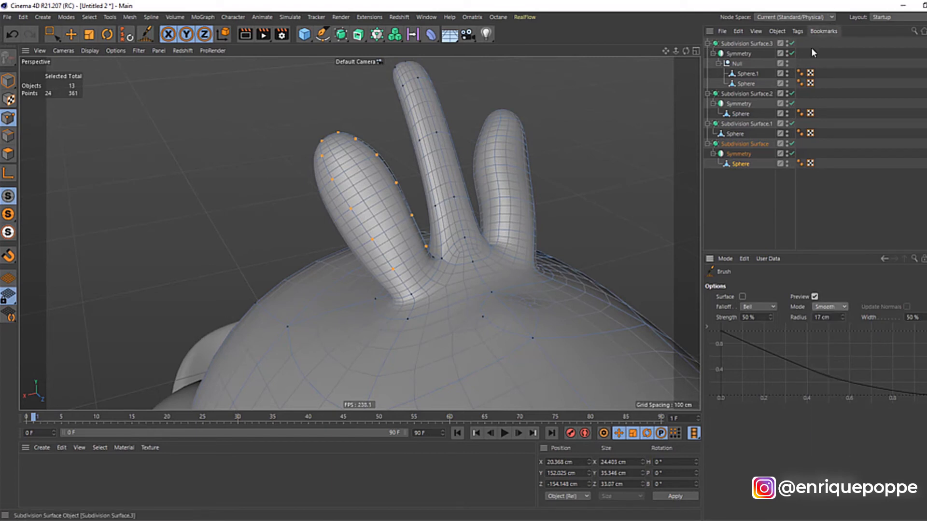
left_click(792, 144)
mouse_move(426, 218)
left_mouse_down()
mouse_move(413, 140)
mouse_move(470, 220)
mouse_move(346, 318)
left_mouse_up()
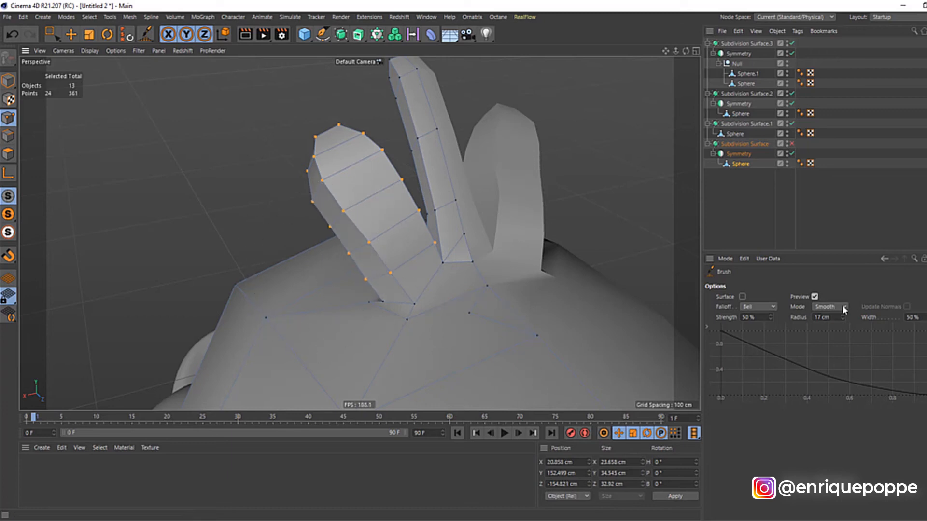
key("ctrl+z")
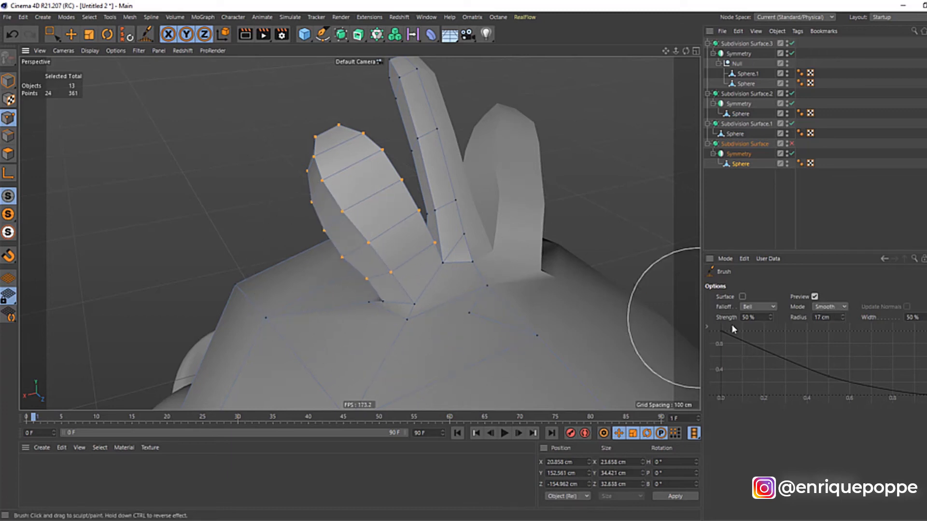
left_click(791, 143)
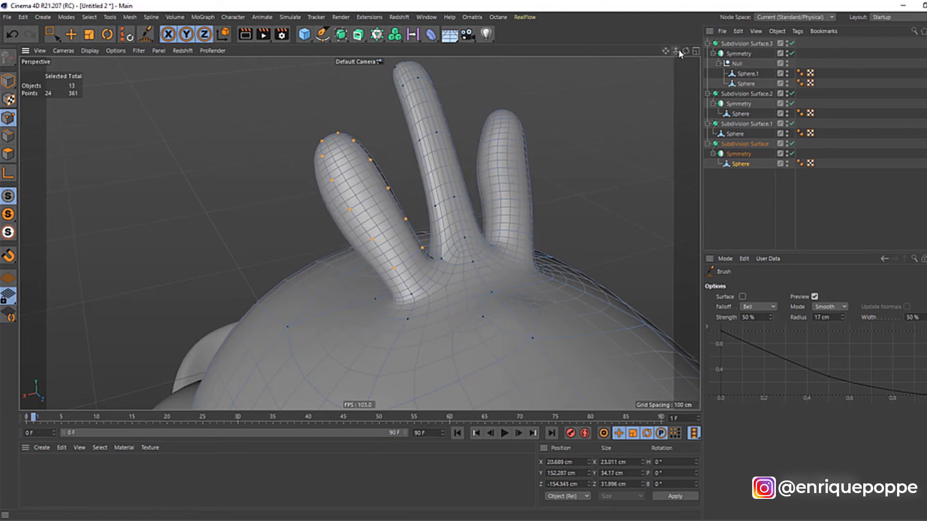
left_click_drag(361, 233, 560, 197, "alt")
left_click_drag(362, 207, 310, 236)
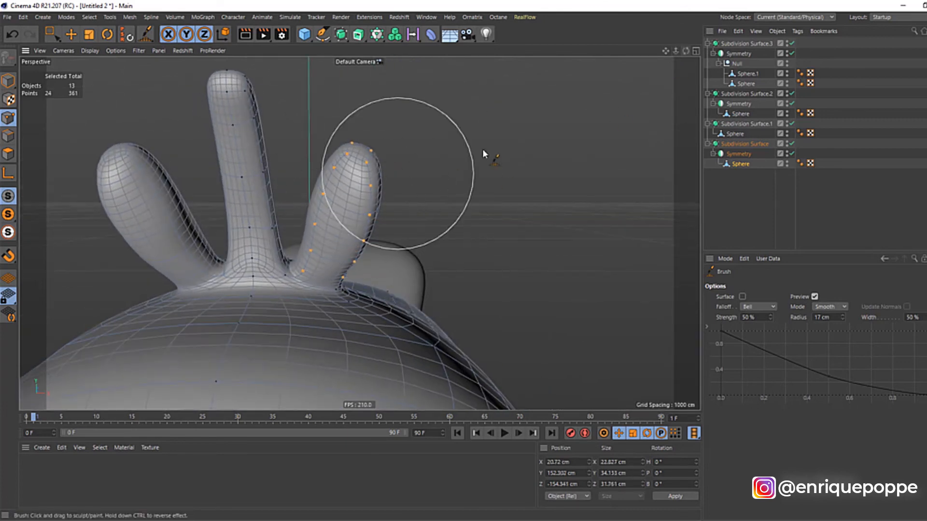
Make the Symmetry object under the crest body's Subdivision Surface editable.
left_click(904, 207)
scroll(201, 148, "up", 3)
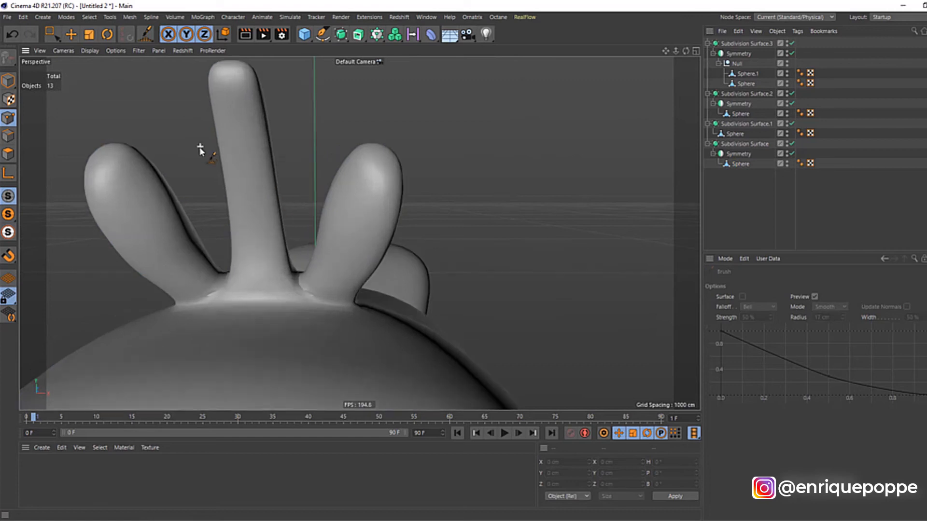
left_click(743, 157)
scroll(538, 189, "down", 4)
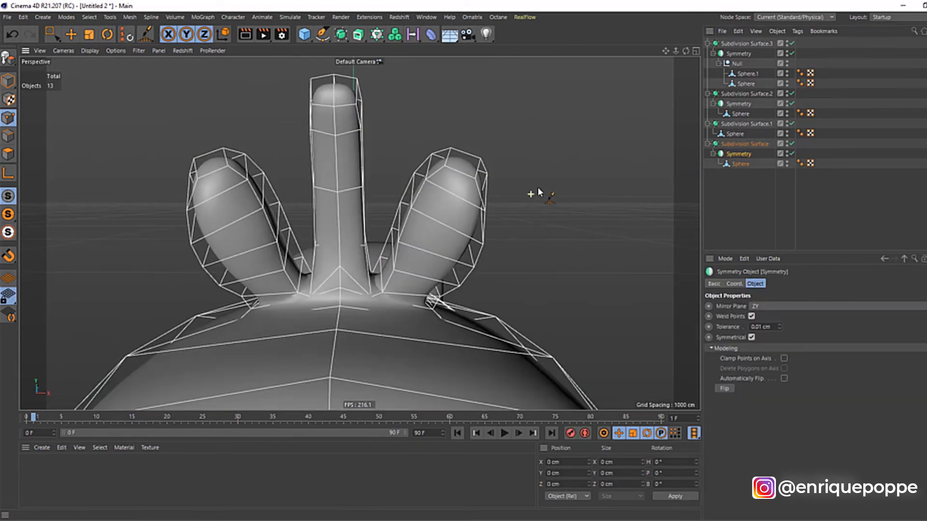
key("c")
Move the Sphere directly under its Subdivision Surface and delete the empty Symmetry null.
left_click(713, 154)
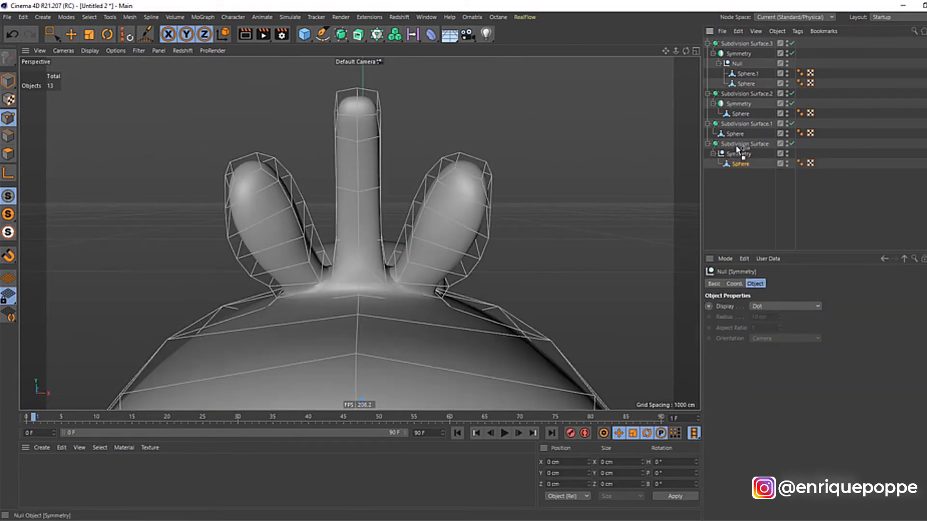
left_click_drag(736, 146, 737, 146)
left_click(740, 162)
left_click(737, 156)
left_click(737, 161)
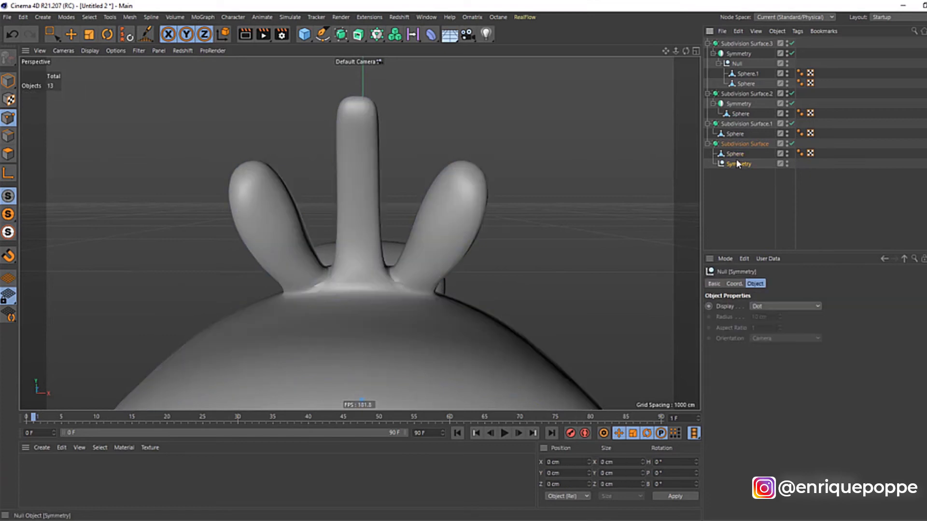
key("Delete")
In polygon mode, rectangle-select the middle crest lobe's tip and grow the selection down to the lobe's base.
left_click(55, 41)
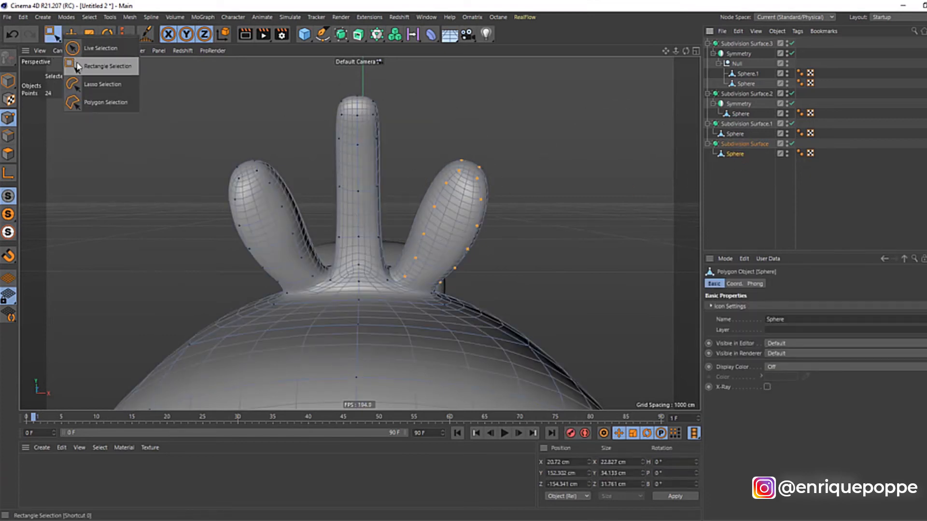
left_click(92, 63)
left_click(8, 153)
left_click_drag(319, 86, 392, 143)
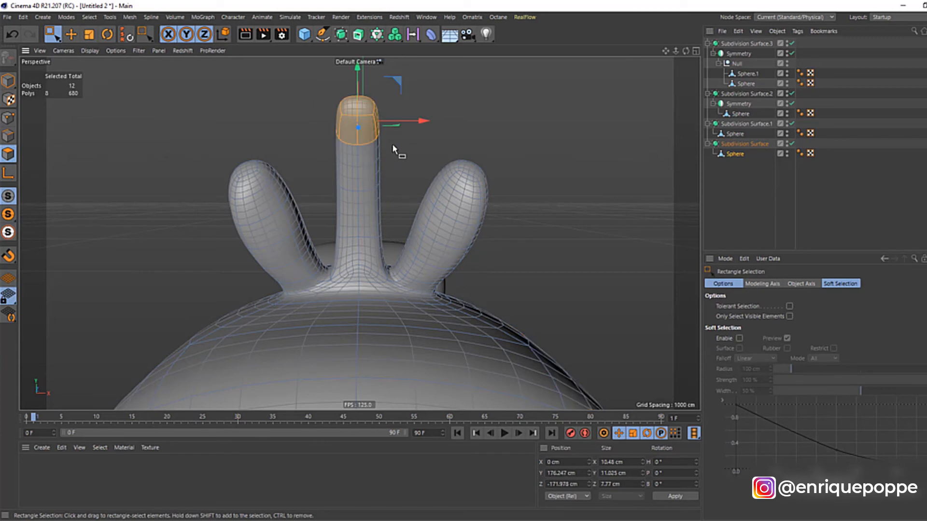
key("u")
key("w")
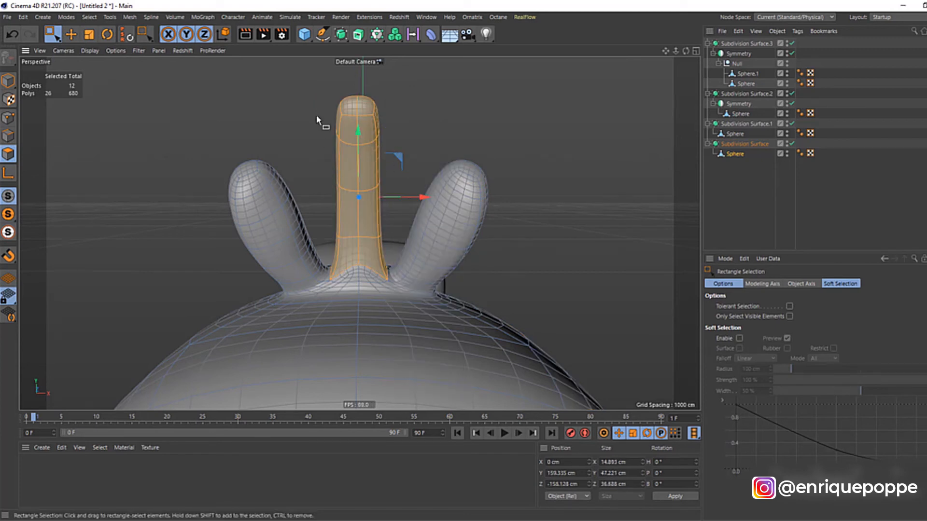
Set the Brush to Smear mode with a 56 cm radius and try smearing the middle lobe.
left_click(137, 38)
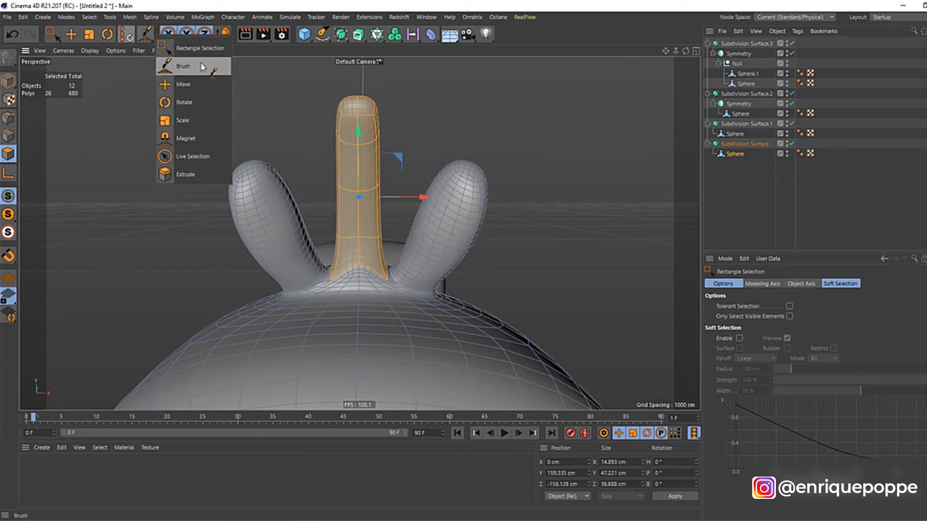
left_click(211, 64)
left_click(842, 308)
left_click_drag(842, 317, 843, 300)
left_click_drag(404, 187, 485, 202)
key("ctrl+z")
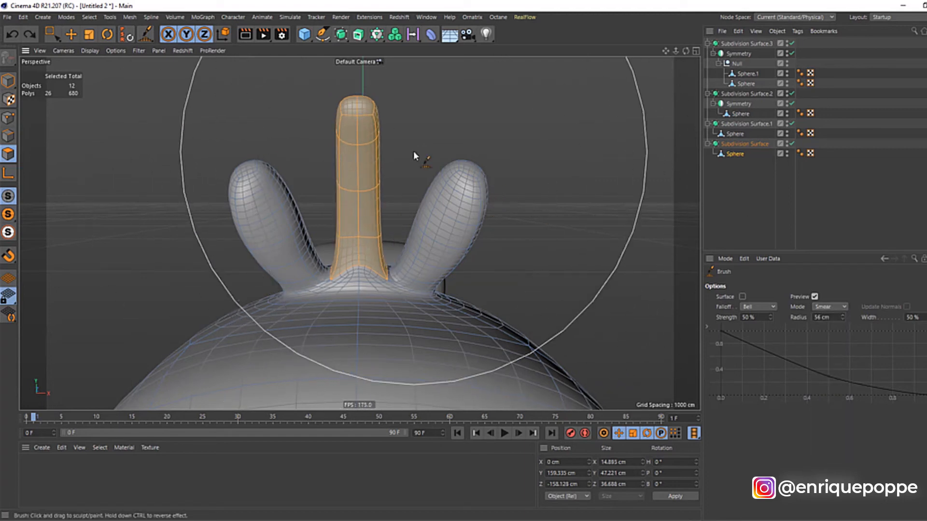
Loop-select the two polygon bands around the middle lobe's mid-section and scale them to about 21 cm wide.
key("space")
left_click_drag(401, 124, 317, 250)
left_click(99, 18)
left_click(104, 83)
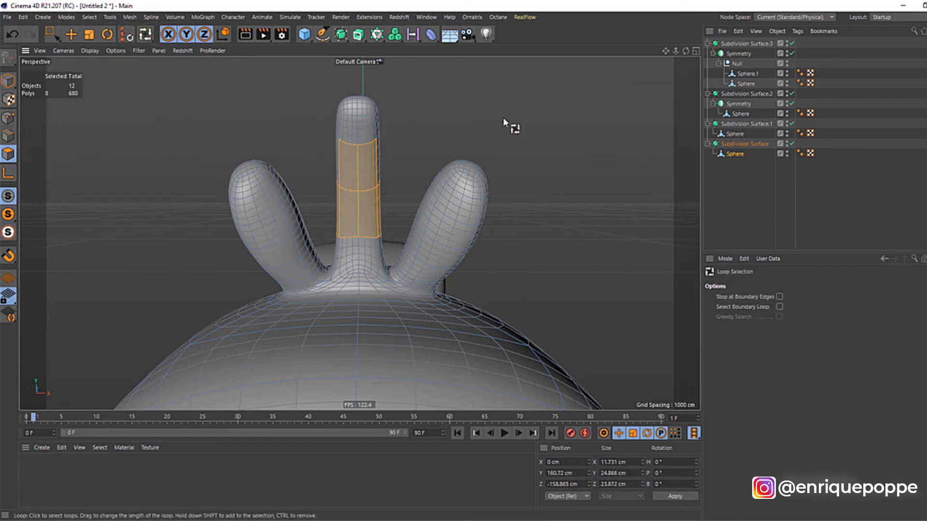
left_click(361, 166, "shift")
left_click(363, 210, "shift")
key("t")
left_click_drag(421, 179, 461, 174)
Grow the selection along the middle lobe and add its tip so the entire lobe is selected.
left_click_drag(686, 51, 615, 75)
key("u")
key("y")
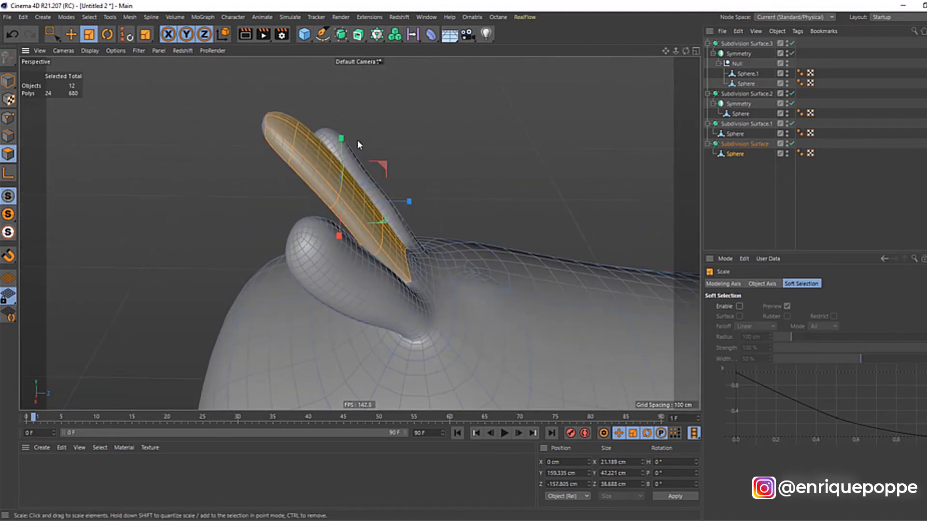
left_click(59, 20)
left_click_drag(54, 35, 89, 66)
left_click_drag(231, 72, 295, 157)
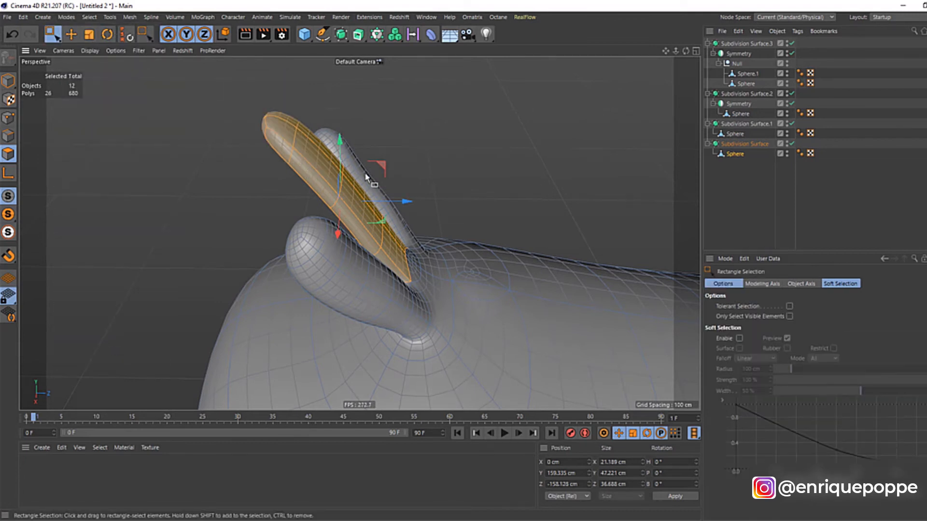
Scale the selected middle lobe along Z to about 138% in the Right view.
key("F4")
key("F3")
scroll(295, 125, "up", 2)
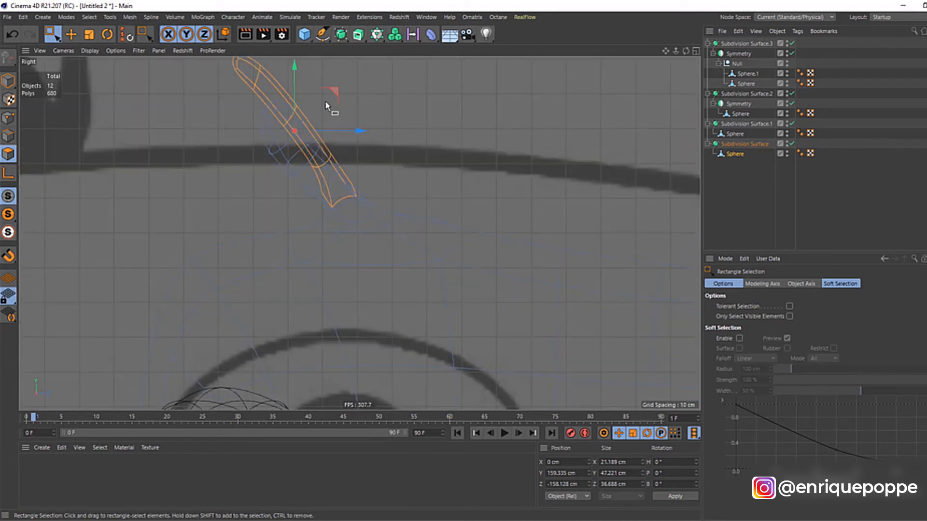
key("r")
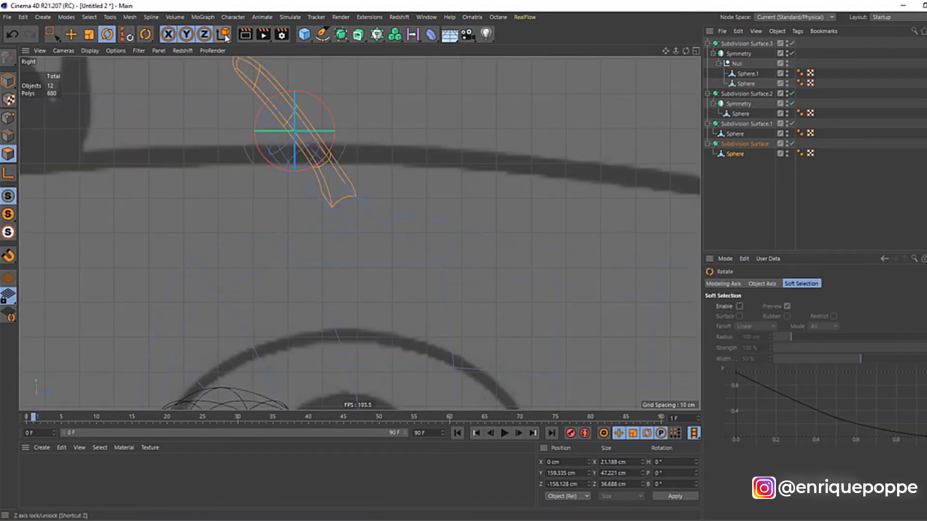
key("t")
left_click_drag(355, 135, 366, 143)
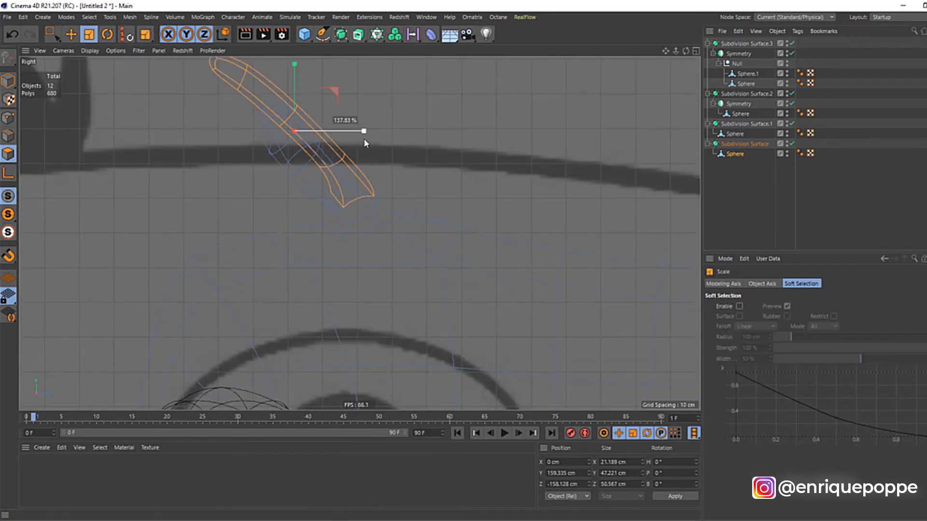
Smear the selected middle lobe with the Brush in the Right view to reshape its tip and length.
left_click(146, 37)
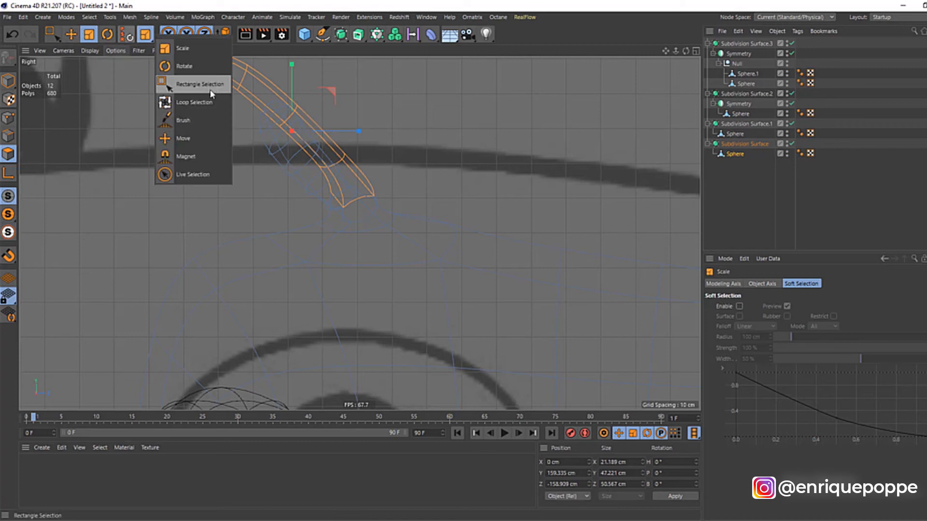
left_click(208, 119)
left_click_drag(289, 178, 261, 184)
left_click_drag(393, 186, 355, 191)
left_click_drag(157, 70, 187, 89)
left_click_drag(666, 51, 668, 56)
scroll(162, 129, "up", 3)
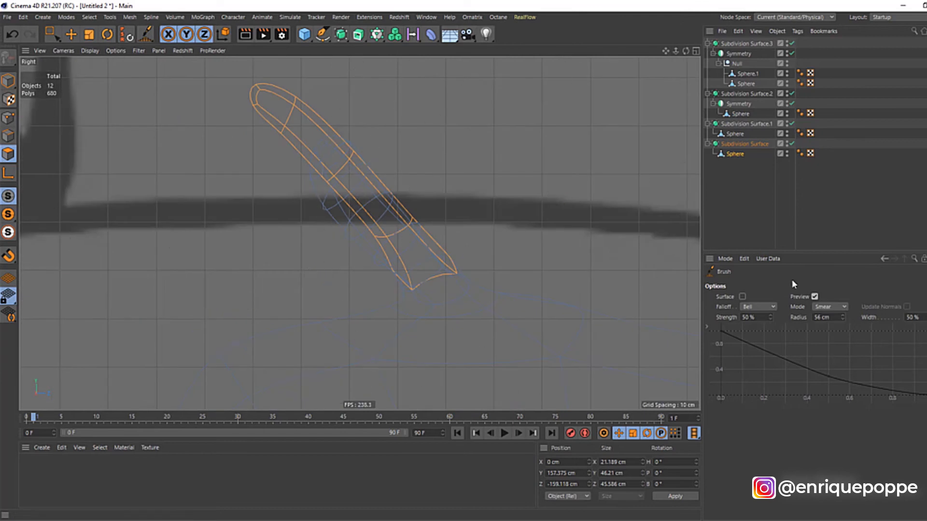
left_click_drag(294, 222, 389, 213)
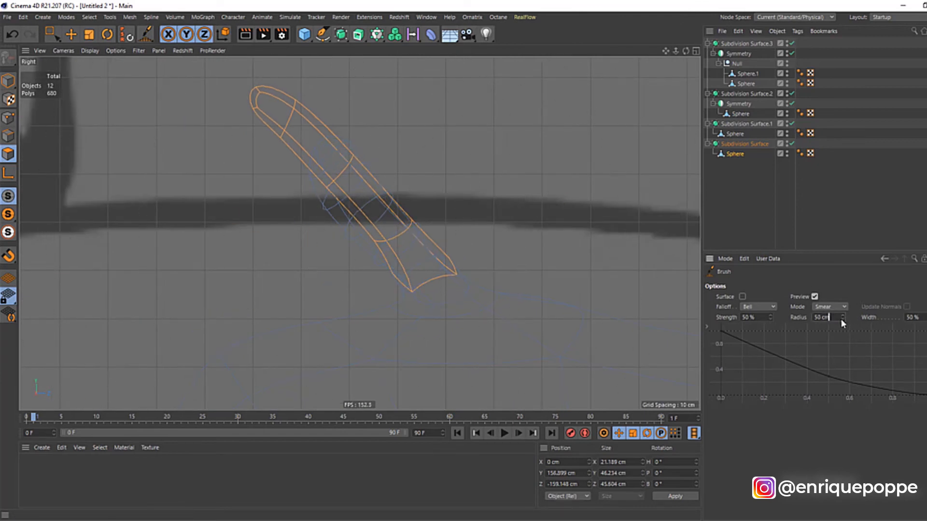
Set the Brush radius to 9 cm and smear both long edges of the middle lobe outward to thicken its profile.
left_click_drag(843, 317, 842, 326)
left_click_drag(364, 230, 334, 253)
mouse_move(358, 212)
left_mouse_down()
mouse_move(334, 219)
mouse_move(323, 182)
mouse_move(276, 156)
mouse_move(254, 115)
left_mouse_up()
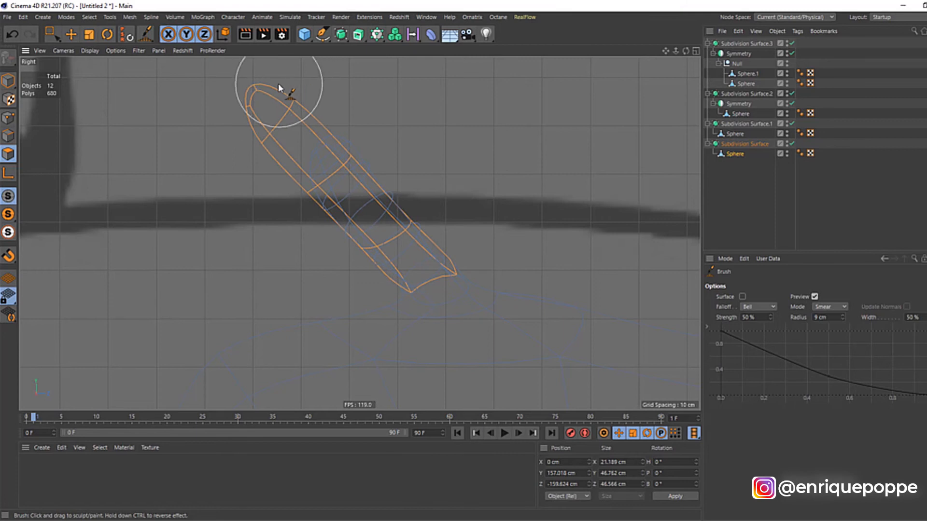
mouse_move(246, 82)
left_mouse_down()
mouse_move(316, 89)
mouse_move(347, 120)
left_mouse_up()
left_click_drag(329, 154, 410, 147)
mouse_move(388, 237)
left_mouse_down()
mouse_move(406, 255)
mouse_move(428, 223)
mouse_move(485, 250)
left_mouse_up()
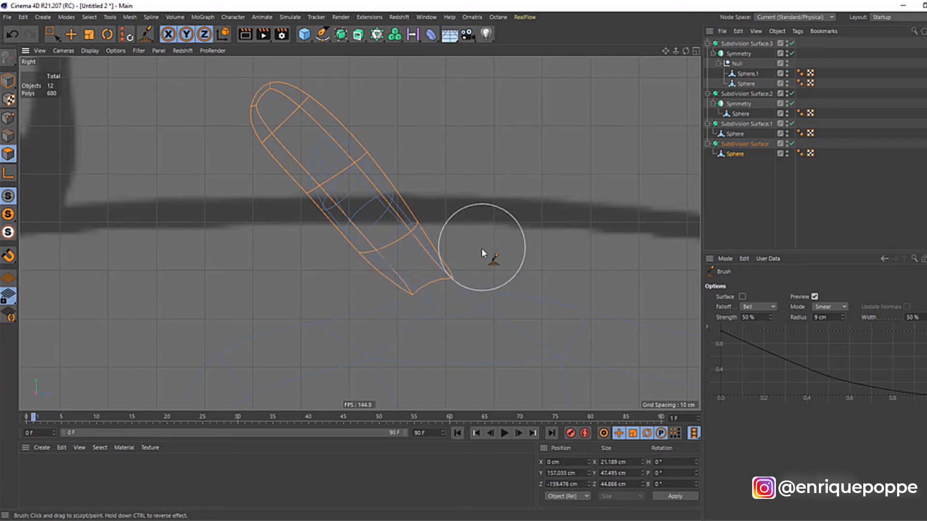
Refine the middle lobe with small smear strokes, narrowing it toward the base and rounding its tip.
left_click_drag(425, 188, 381, 272)
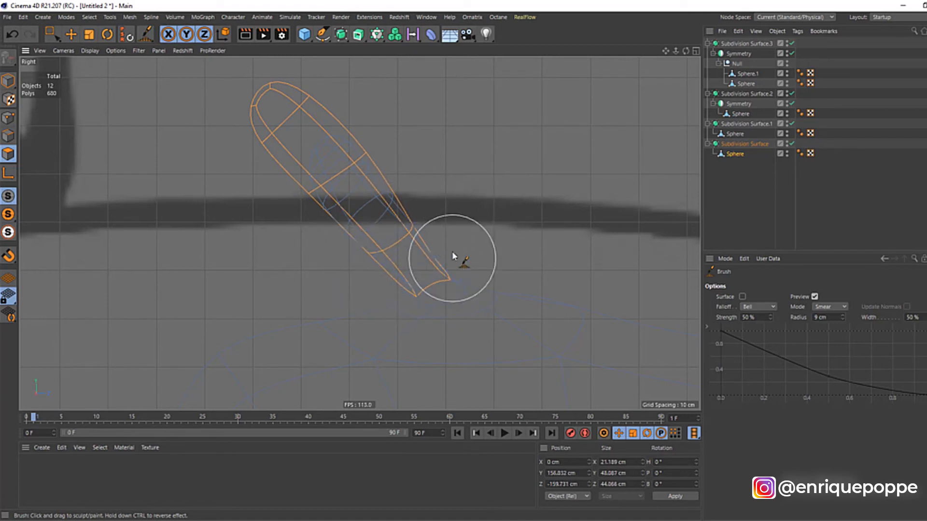
mouse_move(300, 98)
left_mouse_down()
mouse_move(314, 88)
mouse_move(308, 95)
left_mouse_up()
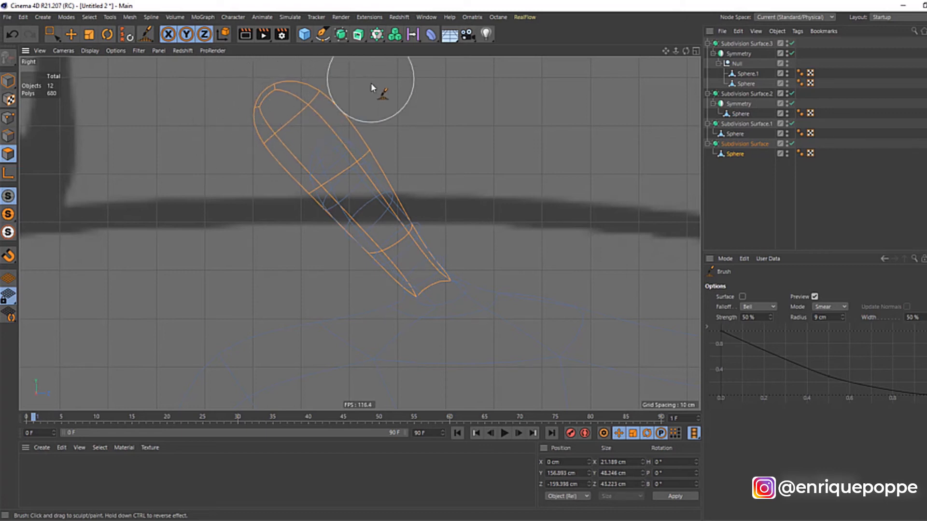
left_click_drag(361, 253, 354, 256)
left_click_drag(380, 150, 370, 159)
left_click_drag(427, 223, 416, 233)
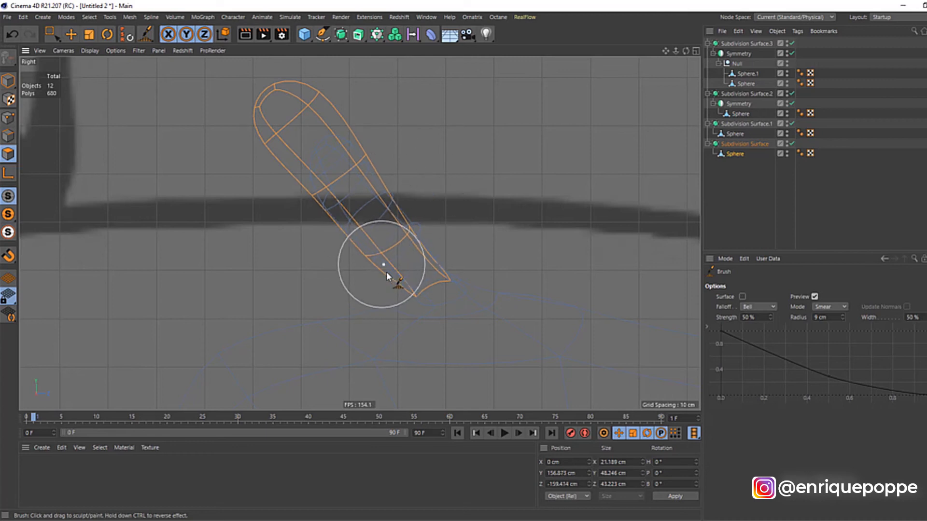
left_click_drag(419, 299, 379, 268)
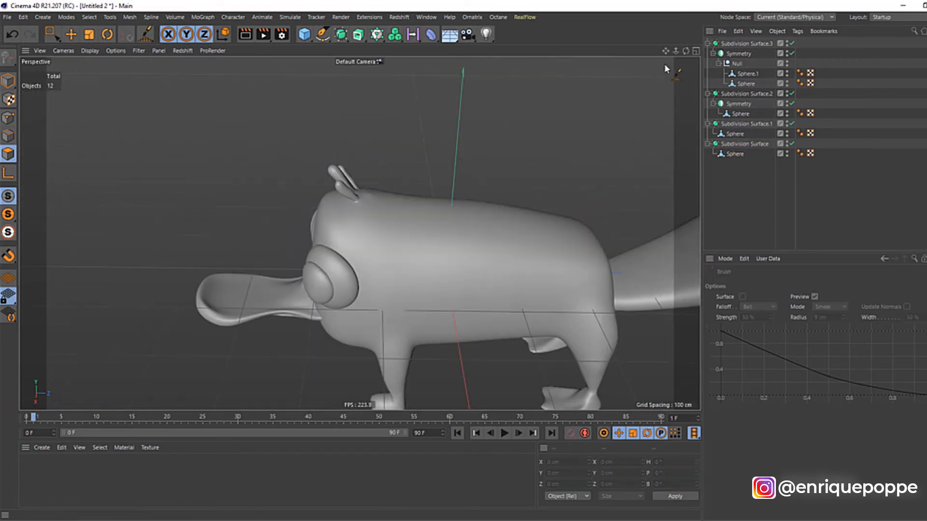
In the Front view, select the body's Sphere and invert the polygon selection so everything except the middle lobe is selected.
left_click_drag(688, 50, 685, 54)
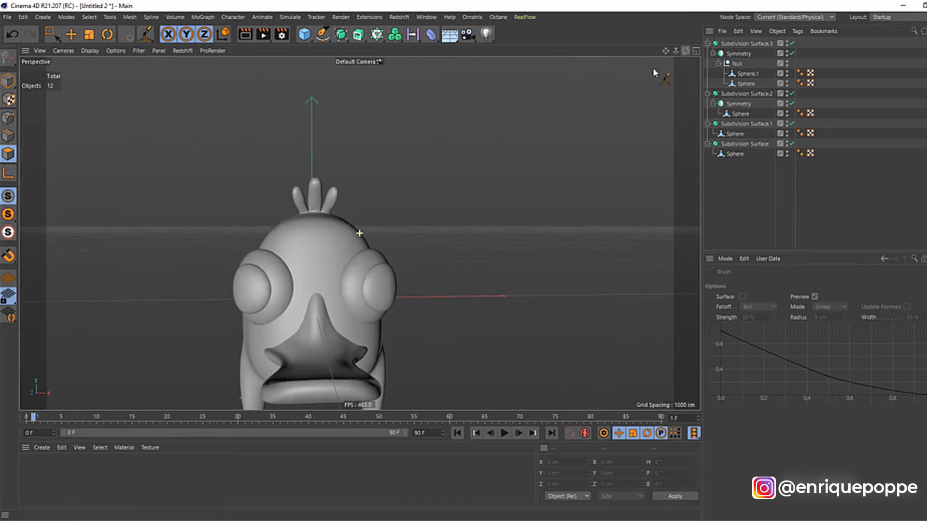
scroll(280, 199, "up", 4)
key("F4")
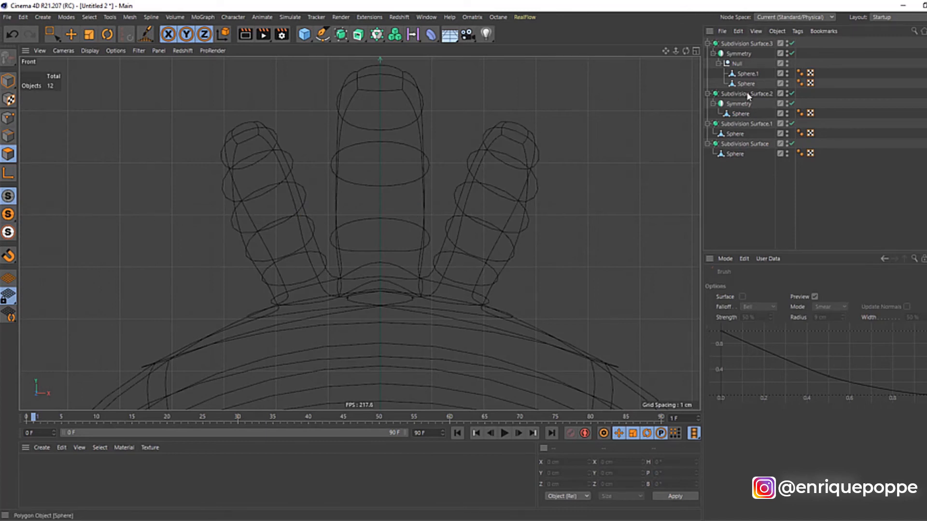
left_click(737, 153)
scroll(443, 150, "down", 4)
key("space")
left_click(510, 144)
scroll(437, 166, "up", 4)
key("ctrl+z")
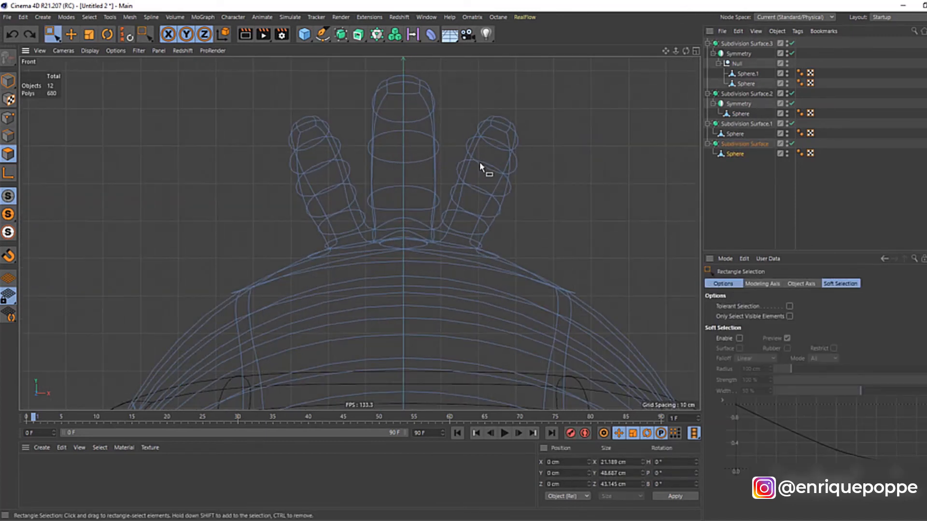
key("u")
key("i")
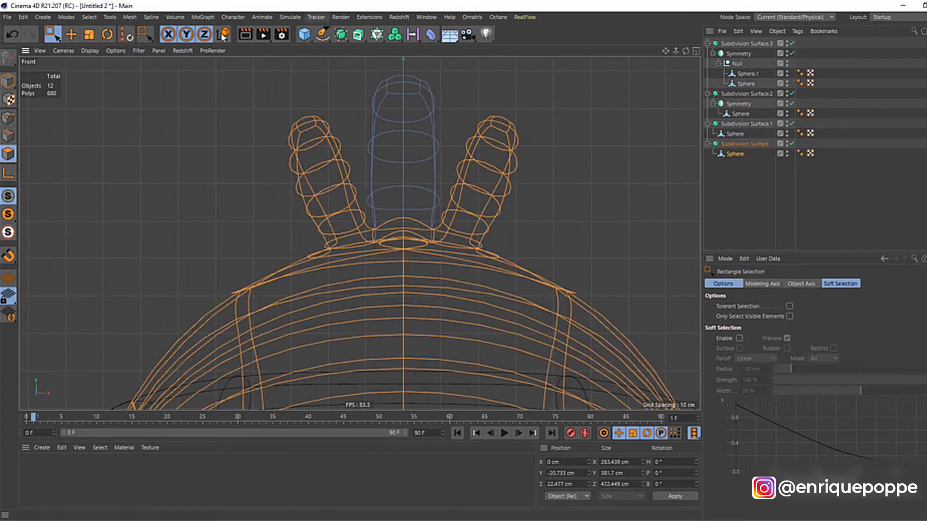
Using a 19 cm Brush radius in Smear mode, bend the side lobe on the positive X side outward in the Front view.
left_click(153, 37)
left_click(178, 65)
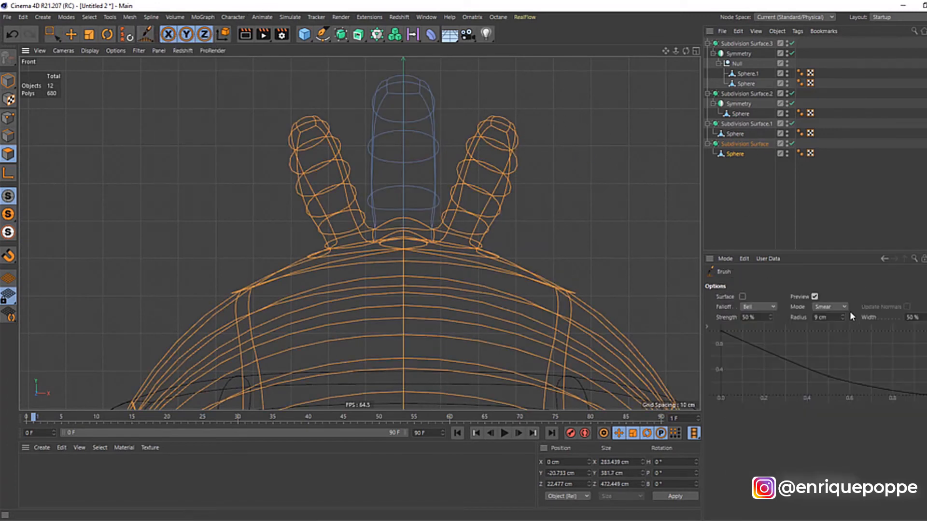
left_click_drag(530, 129, 553, 134)
left_click_drag(525, 167, 545, 182)
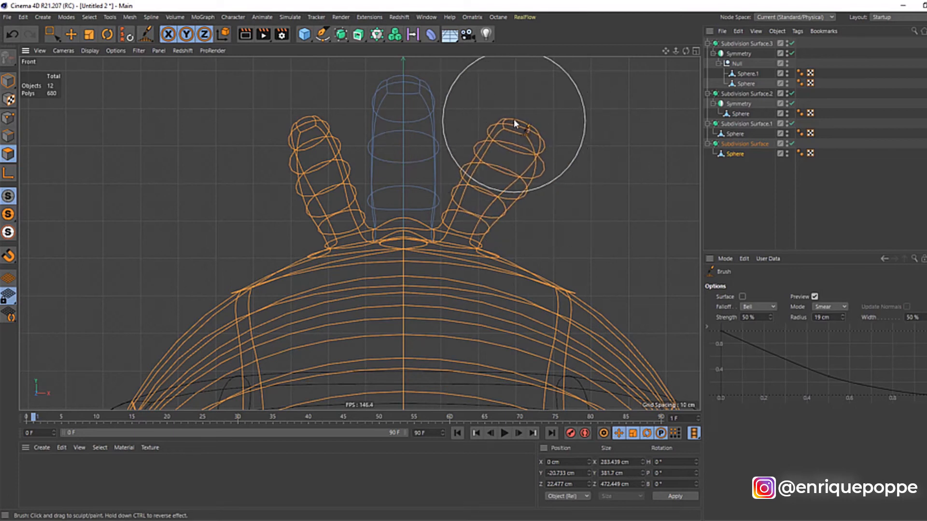
left_click_drag(503, 110, 564, 105)
left_click_drag(547, 180, 538, 210)
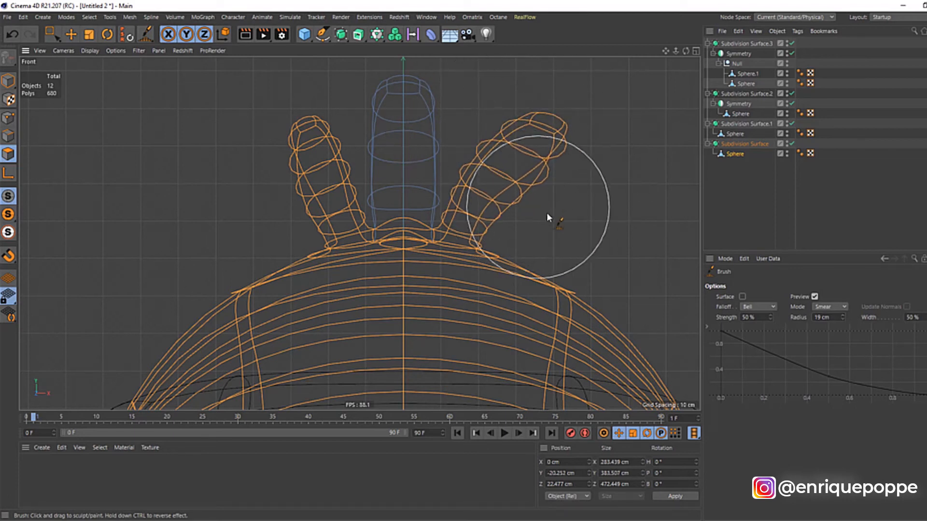
left_click_drag(573, 159, 580, 143)
Smear the opposite side lobe outward in the Front view so it curves away from the middle lobe.
mouse_move(288, 118)
left_mouse_down()
mouse_move(258, 102)
mouse_move(271, 113)
mouse_move(258, 192)
left_mouse_up()
left_click_drag(307, 178, 340, 156)
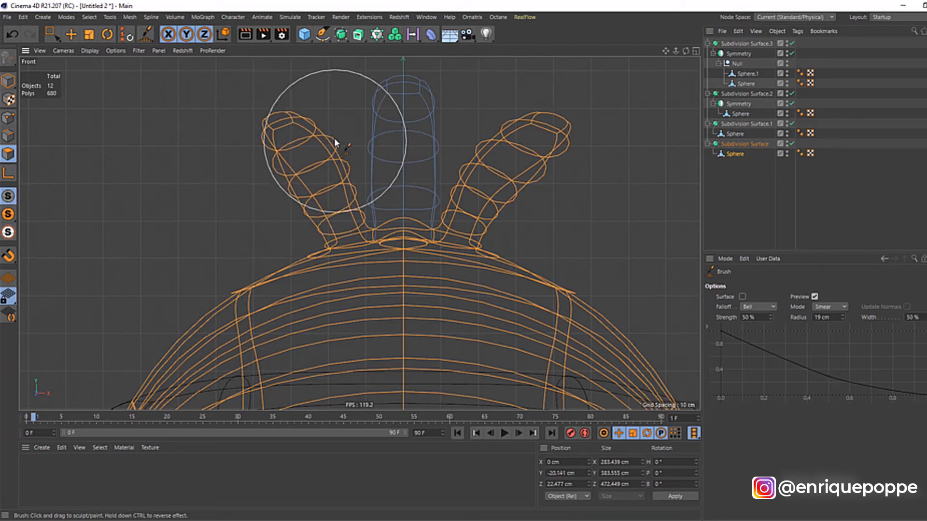
left_click_drag(306, 214, 316, 212)
left_click_drag(281, 157, 265, 155)
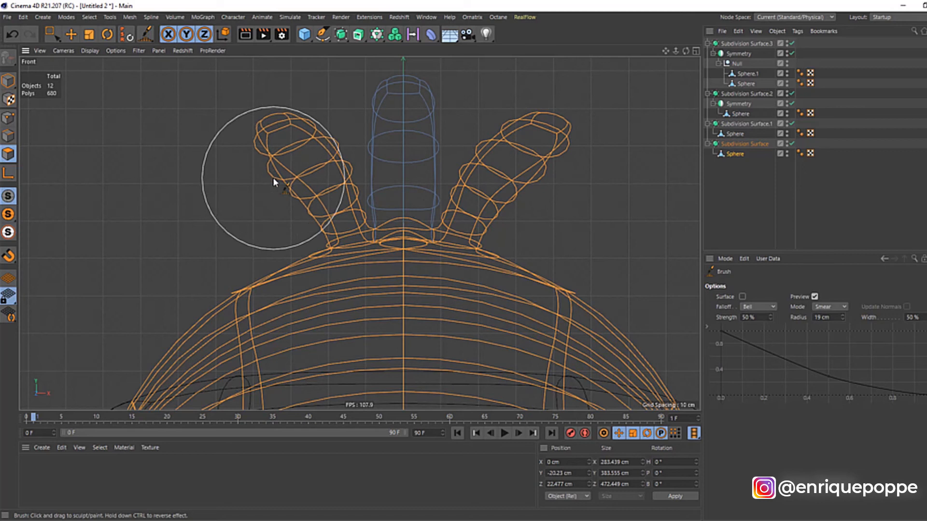
left_click_drag(352, 158, 330, 141)
mouse_move(294, 114)
left_mouse_down()
mouse_move(260, 123)
mouse_move(274, 172)
left_mouse_up()
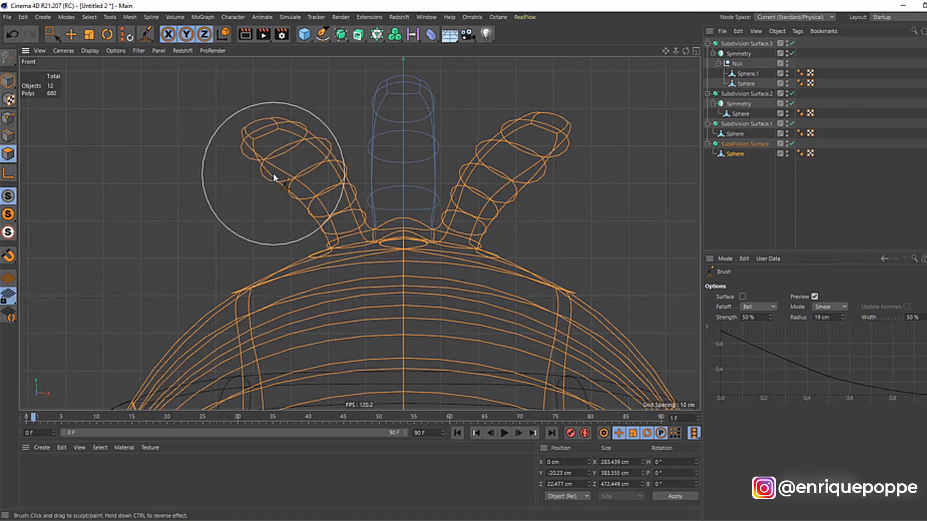
key("F1")
key("F4")
left_click_drag(278, 229, 306, 227)
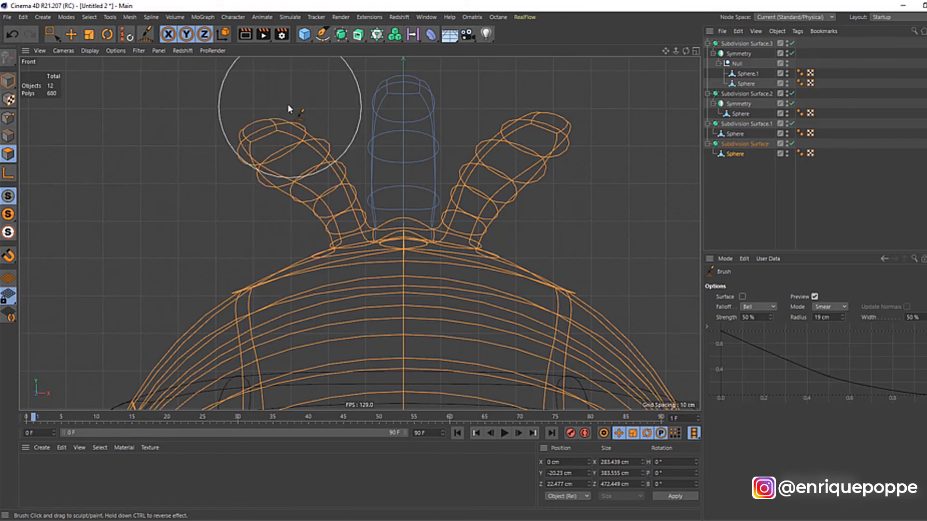
Check the crest in perspective and smear the side lobes in the Right view to raise and straighten their profile.
key("F1")
left_click(781, 200)
scroll(388, 170, "down", 4)
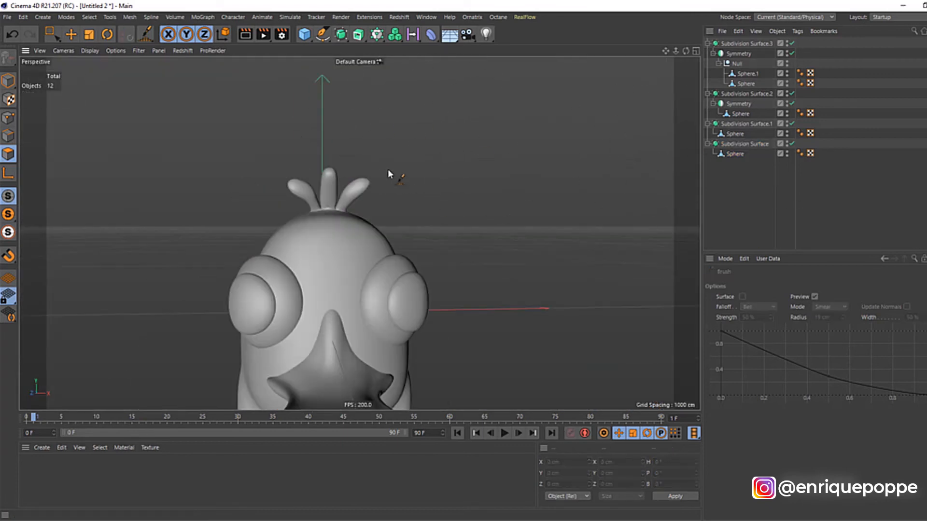
left_click_drag(359, 233, 359, 234, "alt")
key("F3")
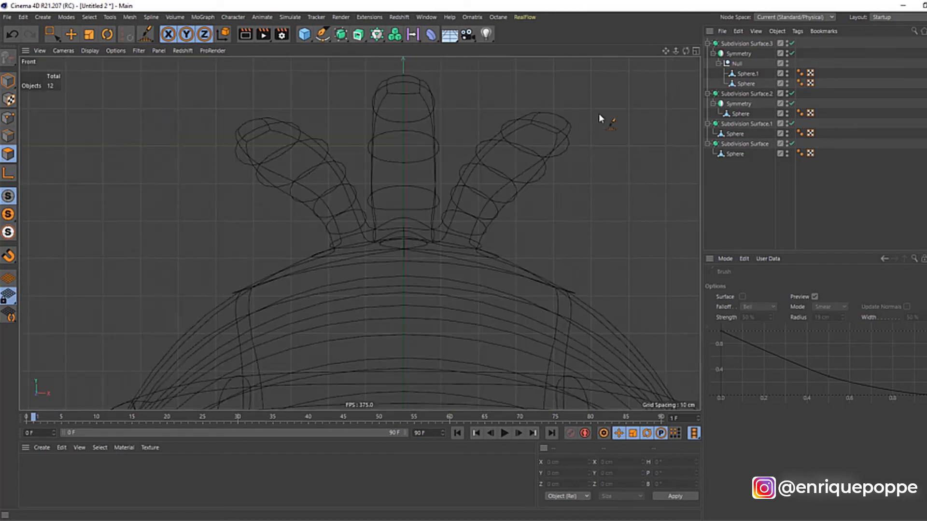
scroll(377, 193, "up", 5)
key("ctrl+z")
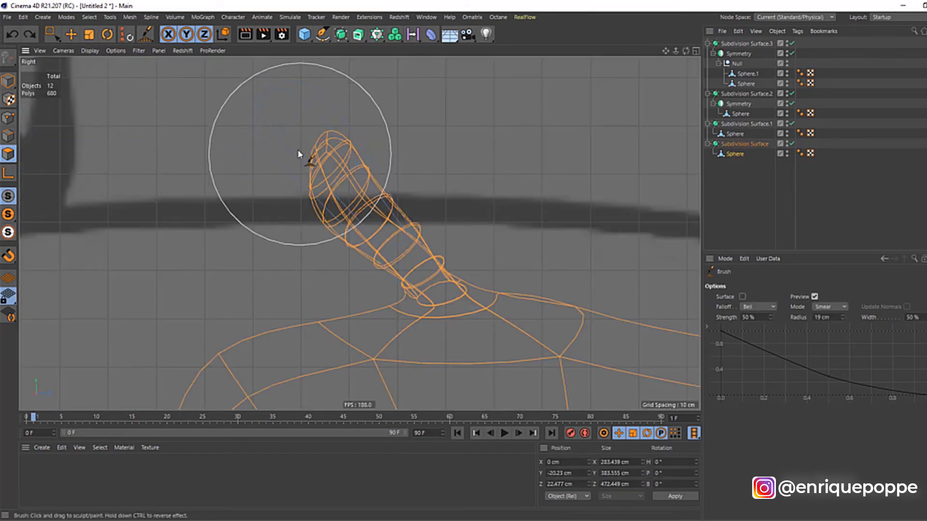
left_click_drag(391, 163, 408, 172)
left_click_drag(334, 140, 400, 144)
left_click_drag(323, 243, 358, 239)
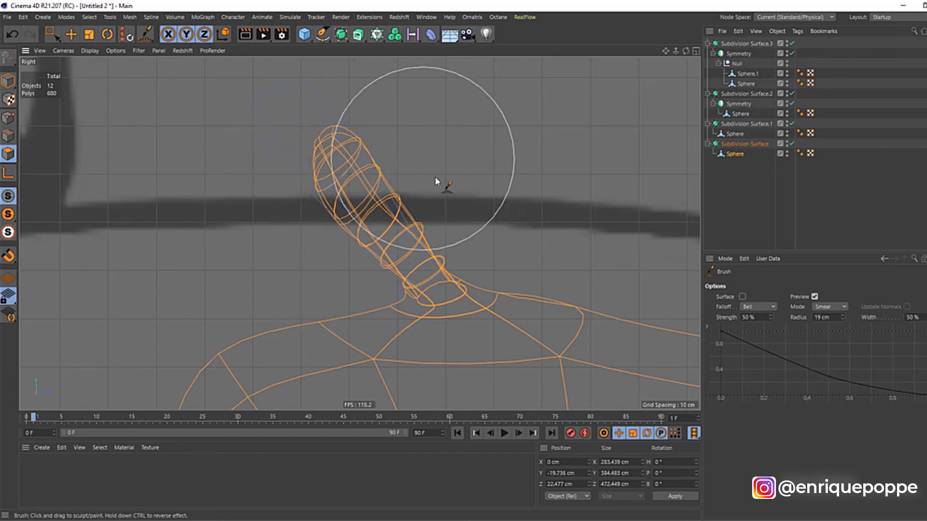
left_click_drag(410, 268, 404, 274)
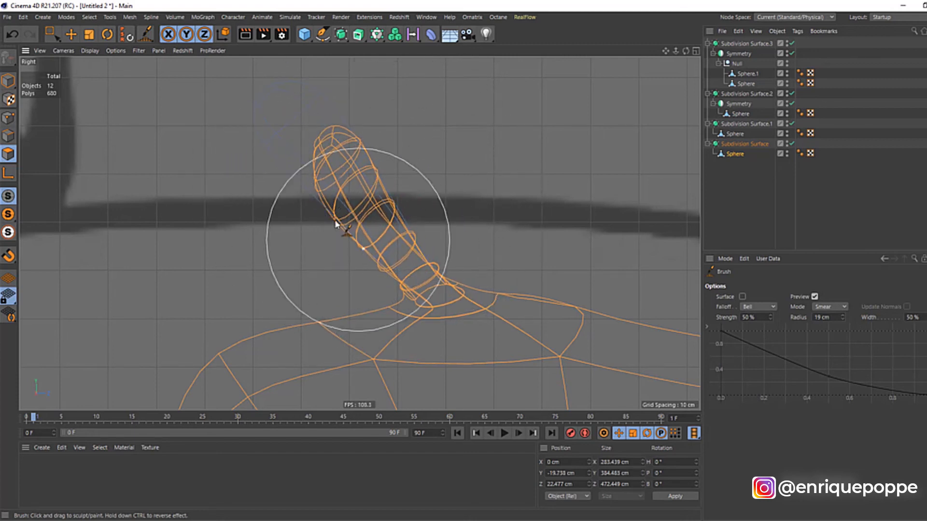
left_click_drag(311, 180, 305, 179)
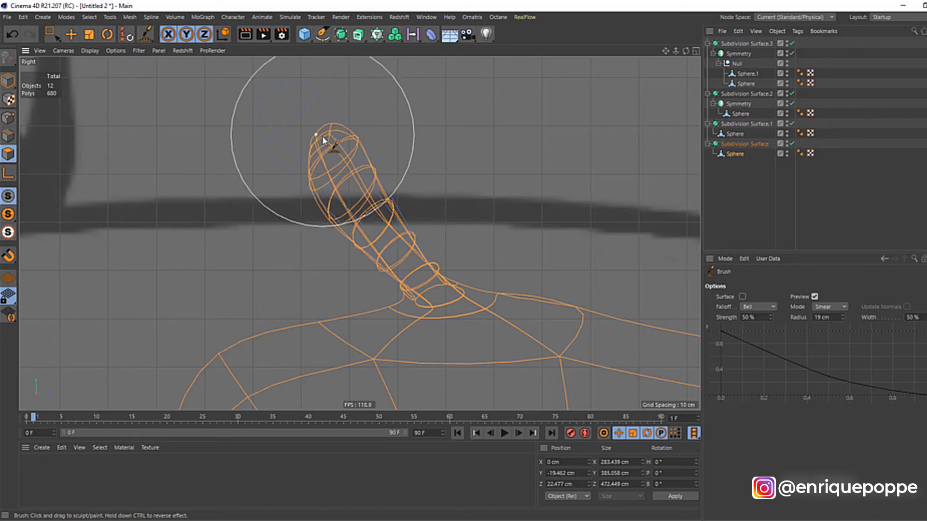
Return the selection to the middle lobe and smear its tip and edges with the 19 cm Brush in the Right view.
right_click(323, 135, "ctrl+shift")
left_click(341, 146)
left_click_drag(366, 161, 297, 183)
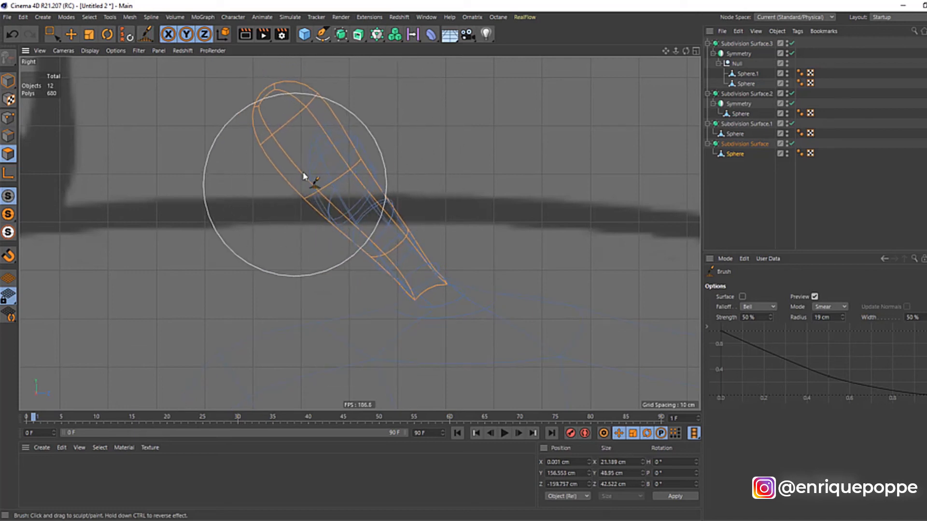
left_click_drag(244, 88, 299, 70)
left_click_drag(382, 81, 333, 112)
mouse_move(221, 121)
left_mouse_down()
mouse_move(240, 101)
mouse_move(285, 97)
mouse_move(355, 112)
left_mouse_up()
left_click_drag(370, 213, 369, 266)
left_click_drag(456, 188, 434, 197)
left_click_drag(271, 164, 285, 171)
Invert the selection to the rest of the body and smear down the raised surface just behind the crest.
key("F1")
left_click(797, 213)
scroll(399, 233, "down", 3)
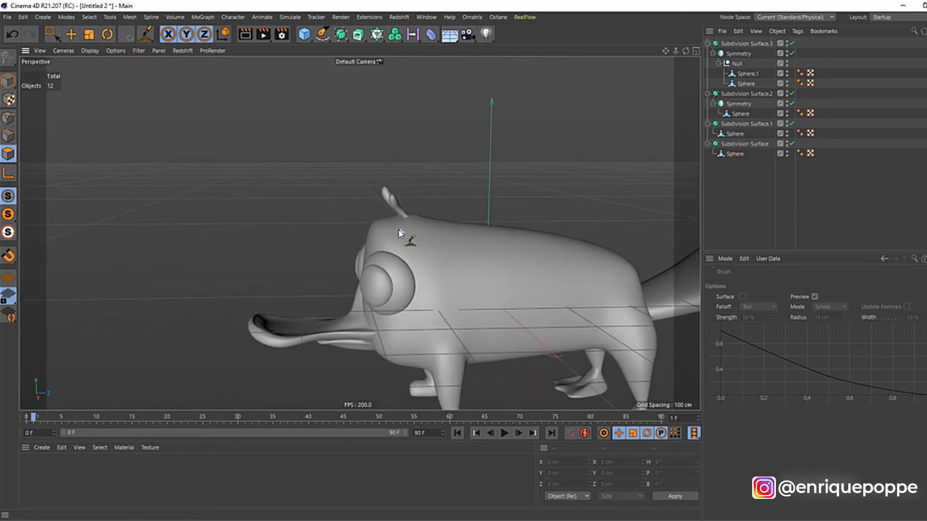
scroll(467, 188, "up", 10)
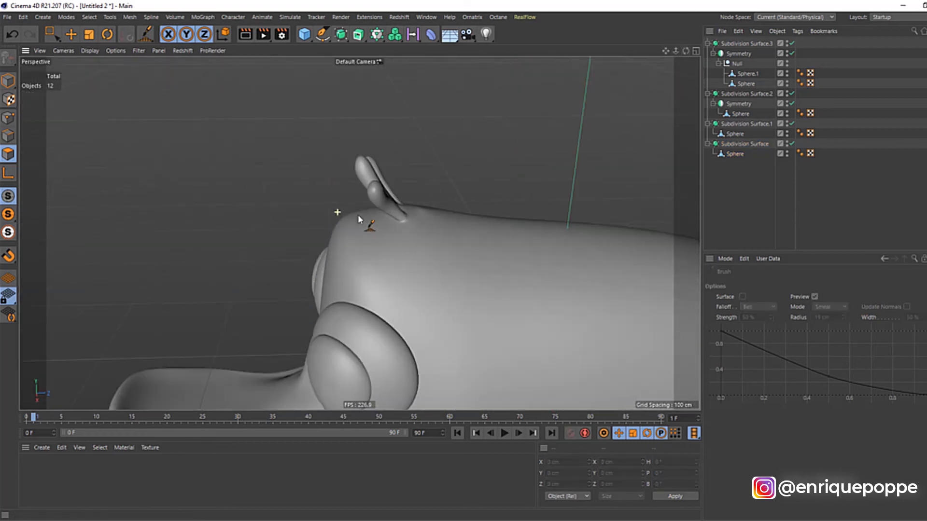
left_click(406, 228)
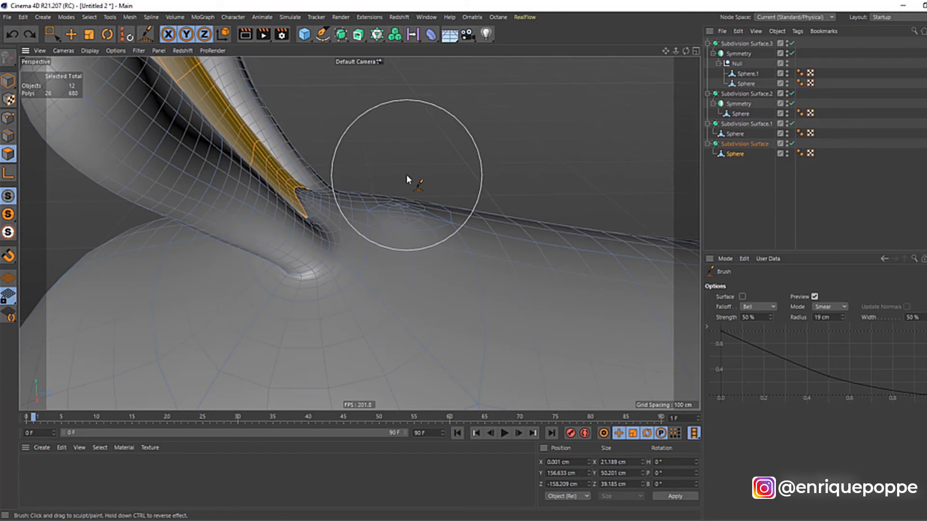
key("u")
key("i")
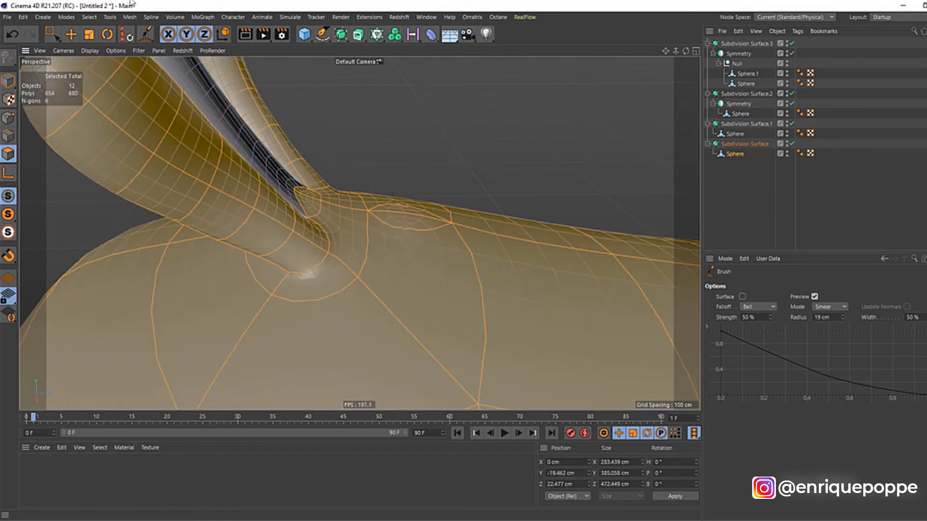
left_click_drag(146, 35, 180, 48)
left_click_drag(411, 164, 410, 182)
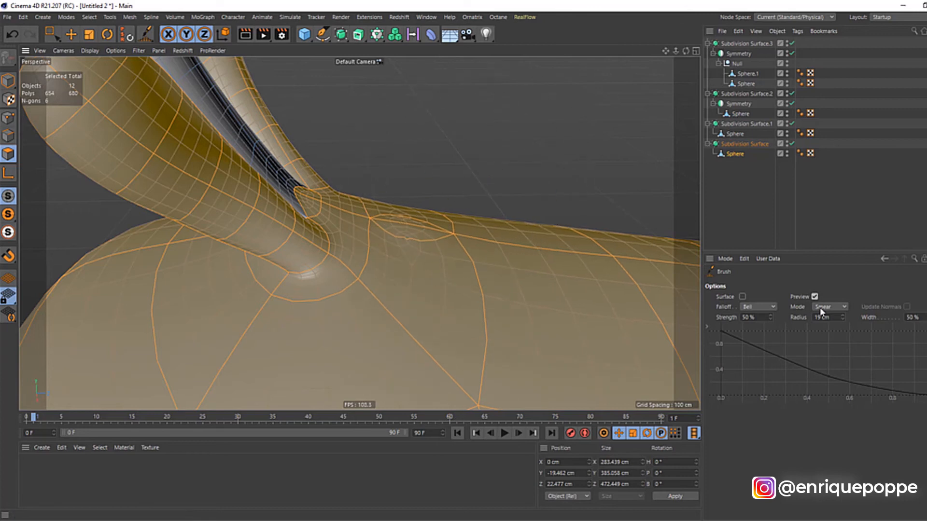
Switch the Brush to Smooth mode, even out the surface behind the crest, and deselect to inspect the whole creature.
left_click(832, 407)
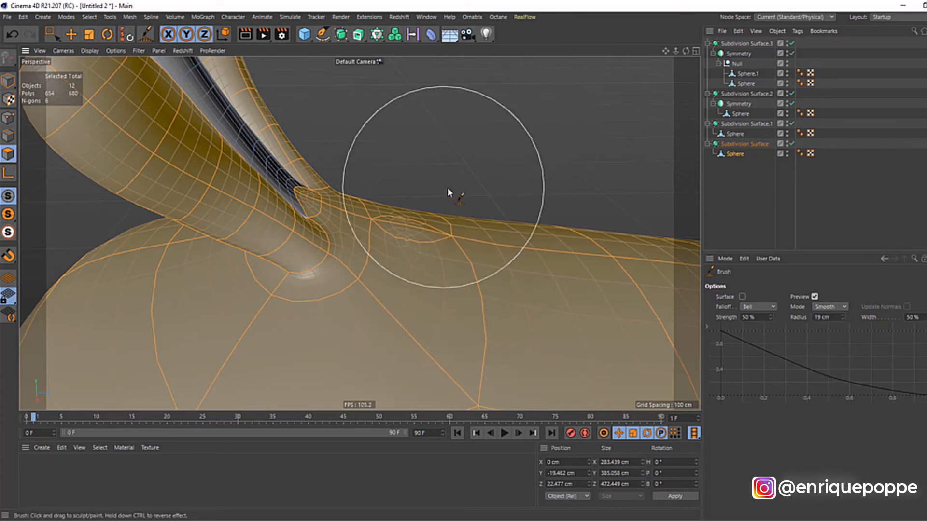
left_click(812, 205)
scroll(398, 206, "down", 11)
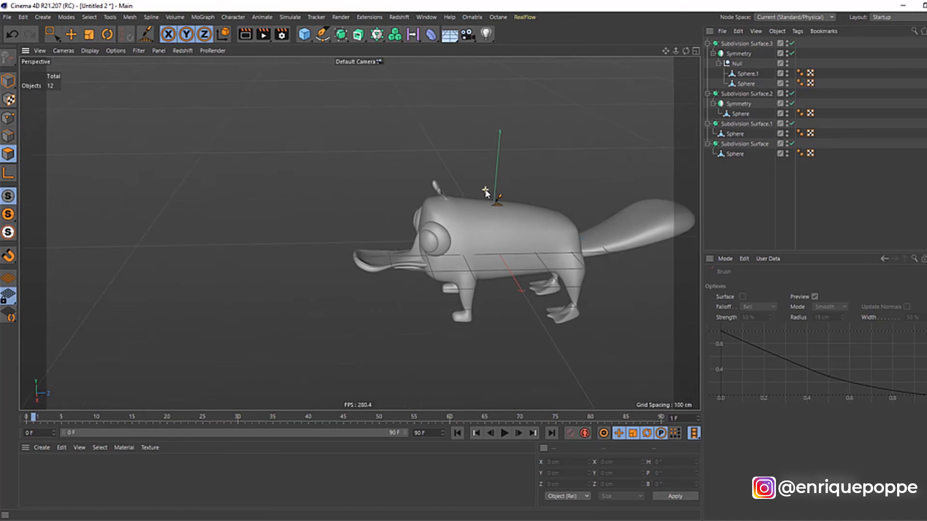
left_click_drag(678, 52, 526, 27)
left_click_drag(686, 51, 608, 52)
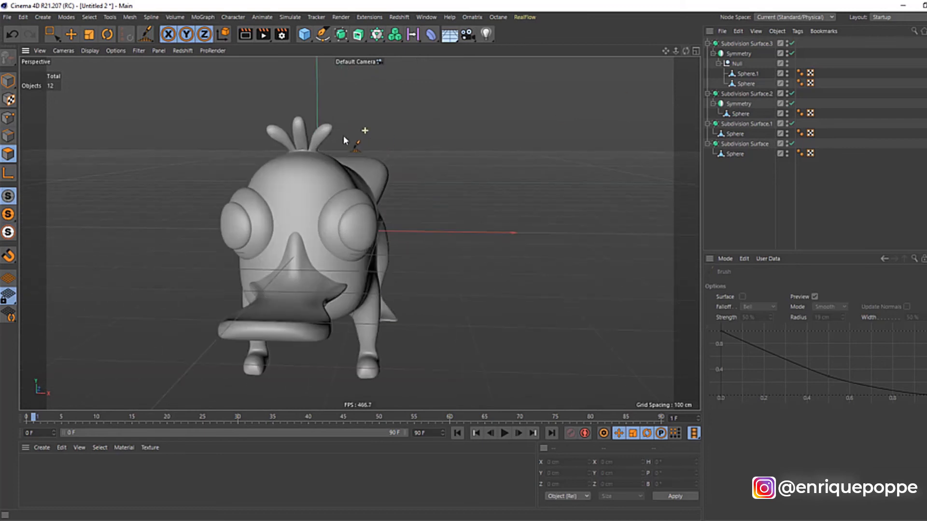
Show the creature in the Front view with Gouraud Shading and frame its head and crest.
key("F4")
scroll(356, 223, "up", 5)
scroll(371, 218, "down", 6)
scroll(371, 218, "down", 5)
scroll(369, 323, "up", 4)
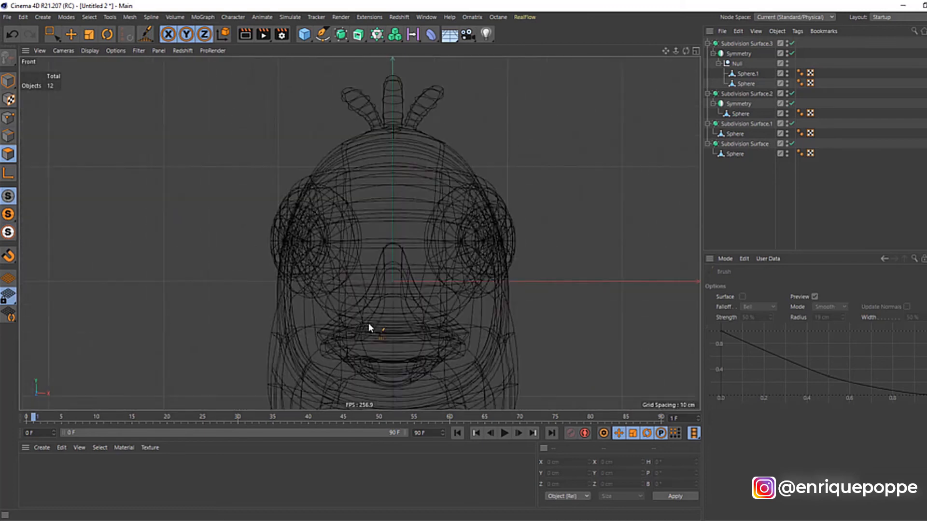
left_click(88, 51)
mouse_move(92, 51)
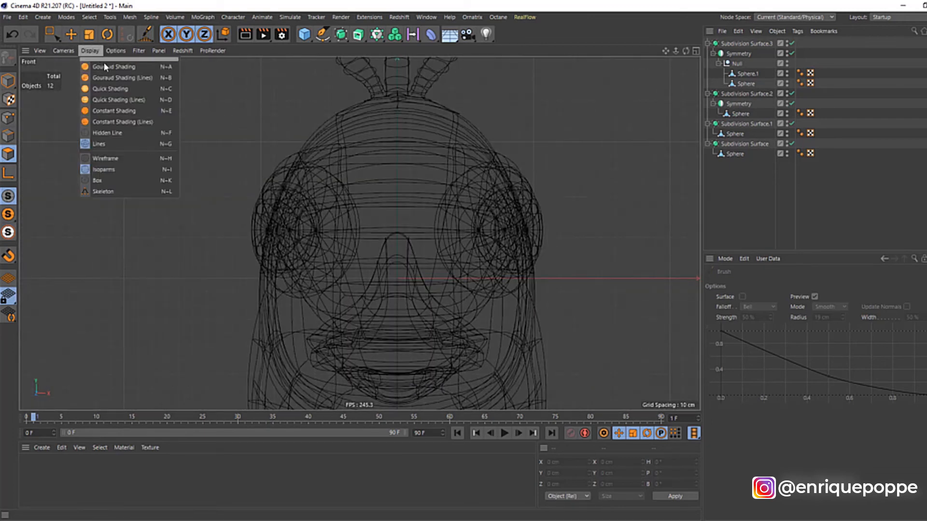
left_click(104, 67)
scroll(417, 241, "down", 5)
scroll(416, 239, "up", 3)
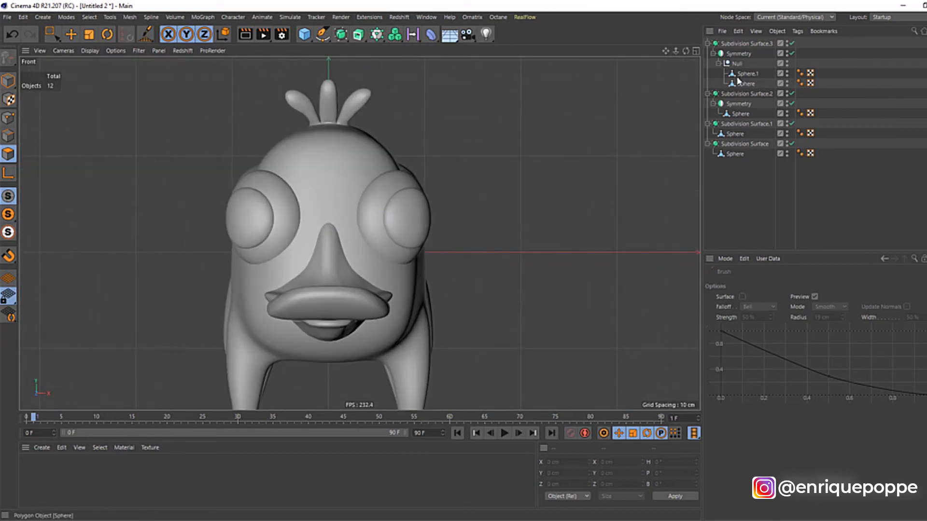
Select the body mesh's polygons except the crest lobes and set the Brush to Smear mode with a 79 cm radius.
left_click(736, 134)
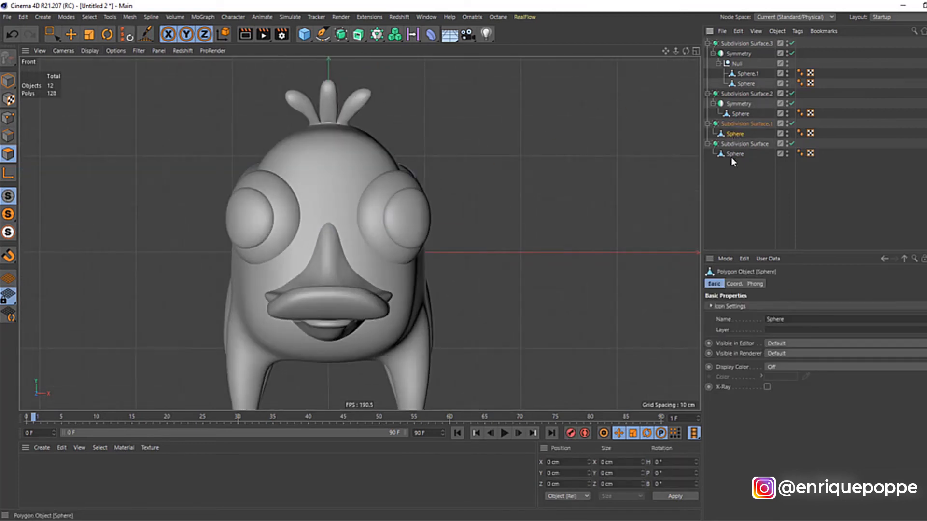
left_click(733, 154)
left_click(146, 34)
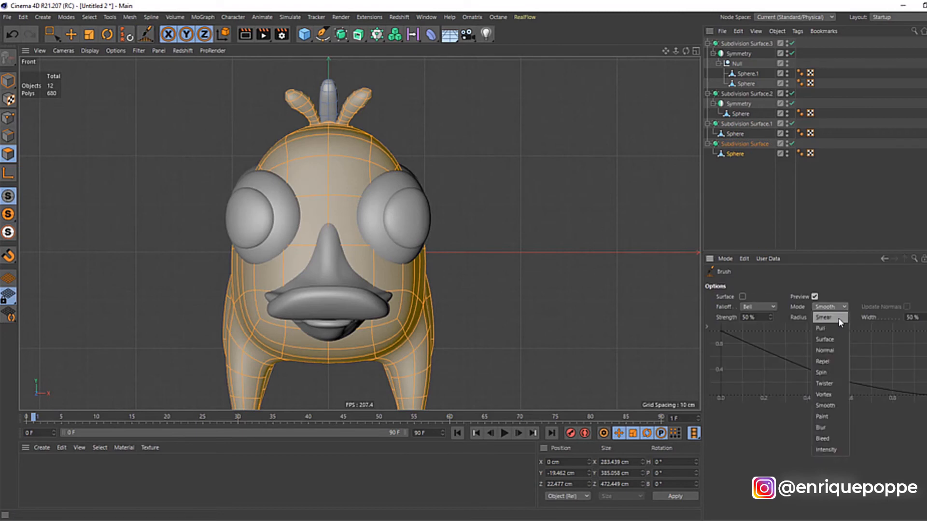
left_click(840, 322)
key("space")
left_click_drag(416, 67, 236, 131)
key("u")
key("i")
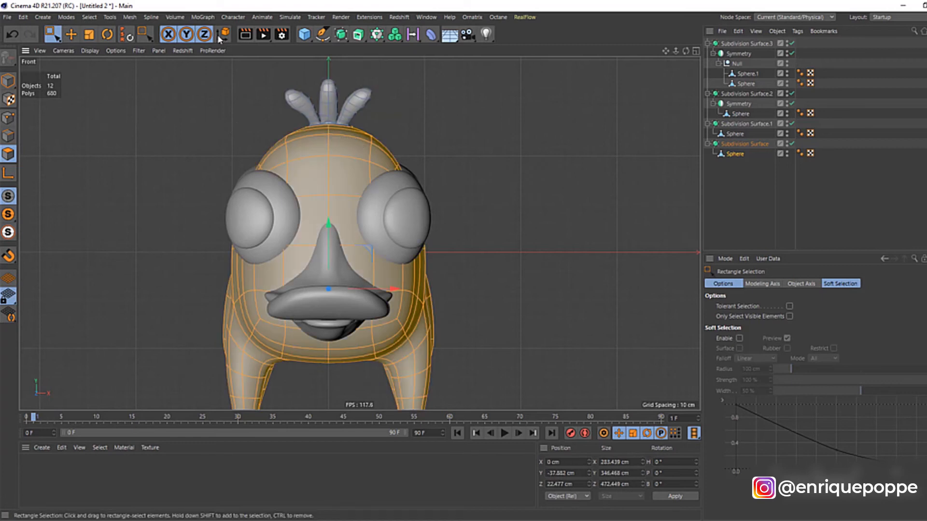
left_click(146, 38)
left_click(204, 72)
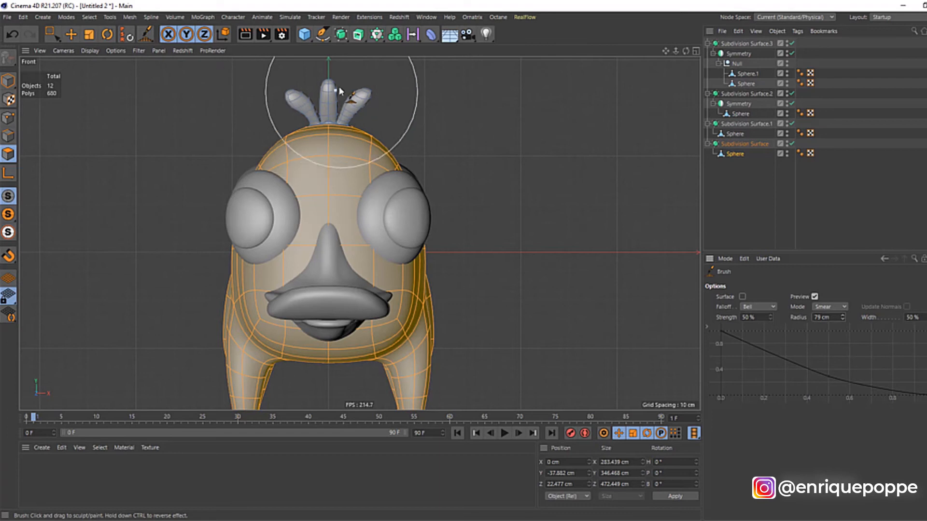
Smear down the top and upper sides of the head in the Front view to flatten and widen it.
mouse_move(300, 103)
left_mouse_down()
mouse_move(259, 178)
mouse_move(248, 163)
left_mouse_up()
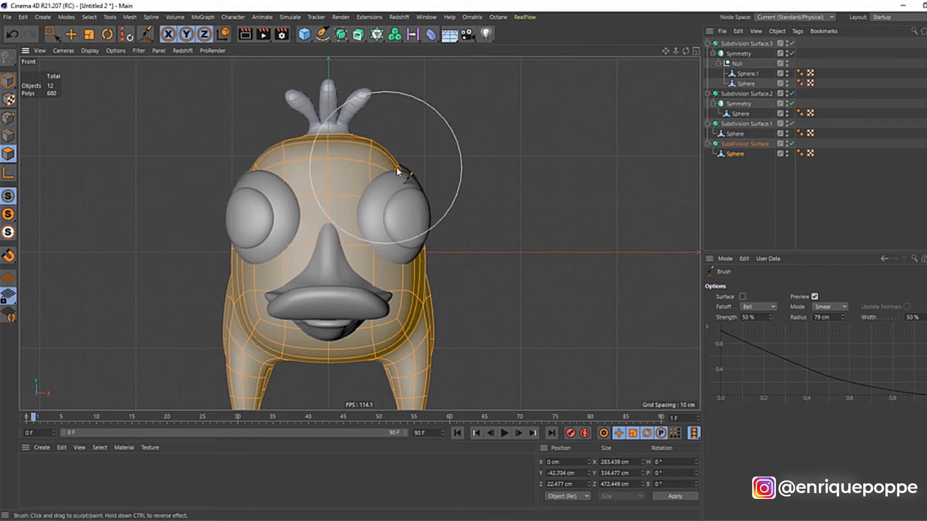
left_click_drag(387, 187, 399, 176)
mouse_move(379, 99)
left_mouse_down()
mouse_move(371, 121)
mouse_move(377, 114)
left_mouse_up()
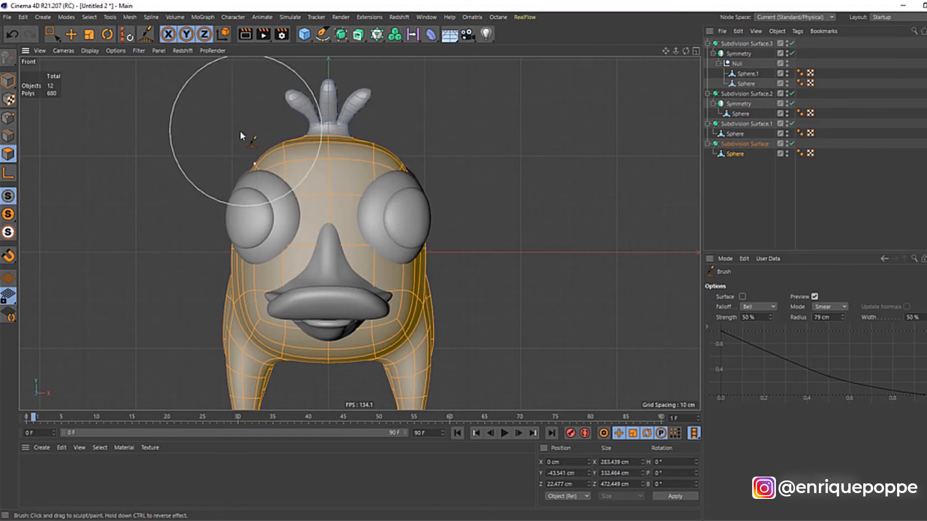
left_click_drag(312, 110, 311, 123)
left_click_drag(403, 228, 407, 243)
left_click_drag(265, 233, 258, 236)
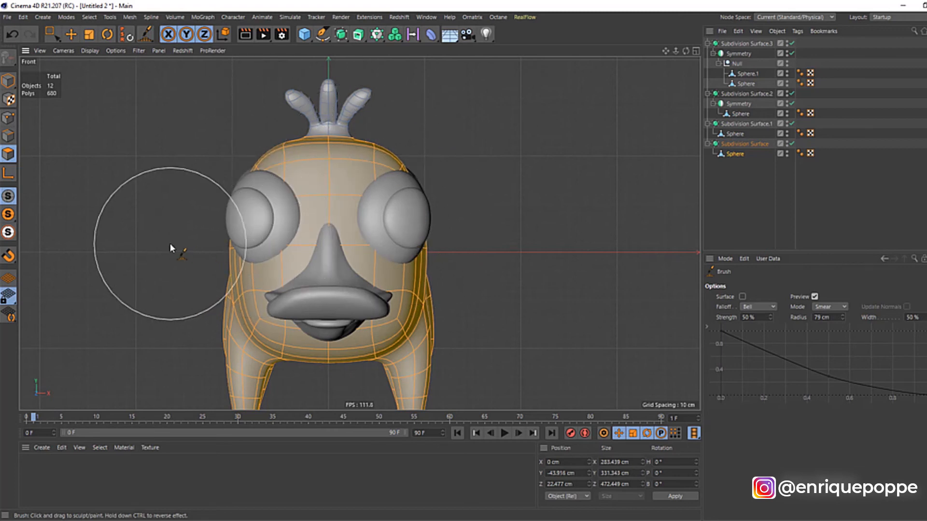
left_click_drag(374, 127, 378, 136)
left_click_drag(281, 128, 284, 135)
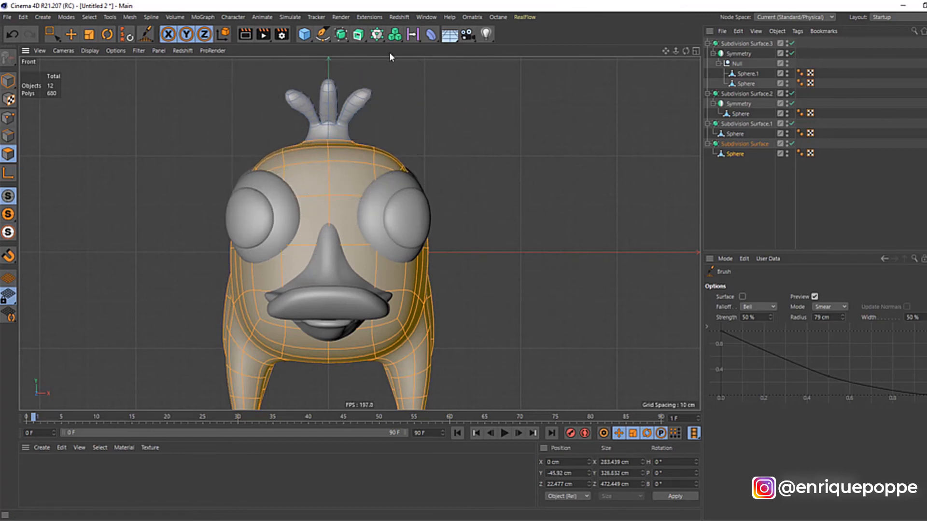
Select the three crest lobes, lower them onto the flattened head to about Y 137 cm, and check the creature in perspective.
key("0")
mouse_move(390, 57)
left_mouse_down()
mouse_move(268, 141)
mouse_move(266, 129)
left_mouse_up()
left_click_drag(329, 76, 329, 95)
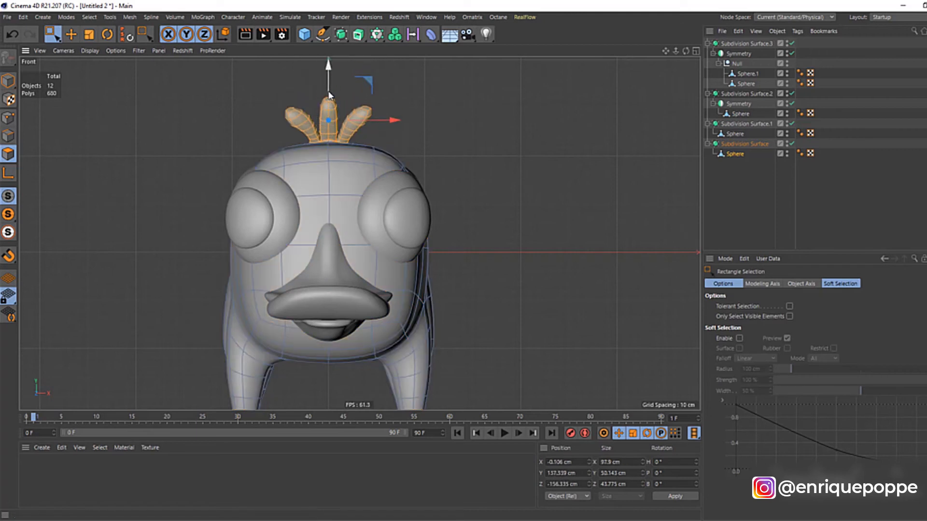
left_click(723, 211)
key("F1")
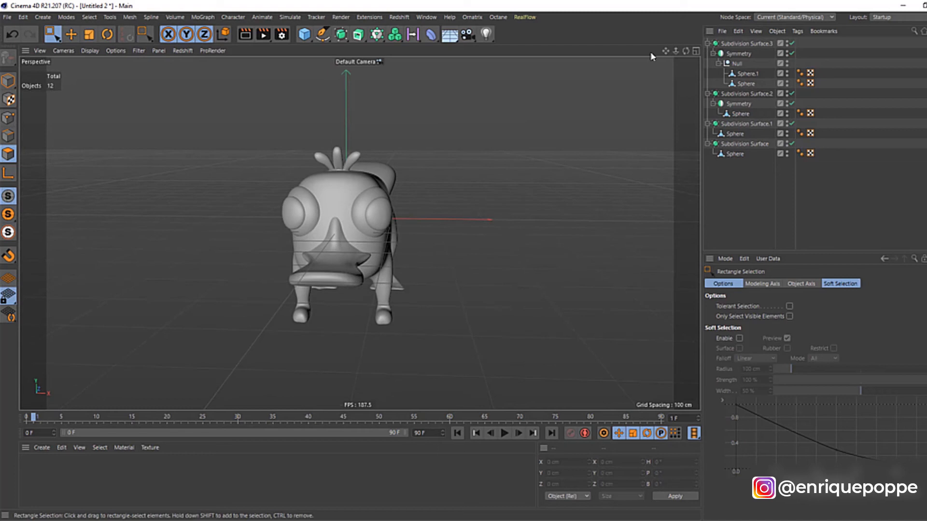
mouse_move(685, 52)
left_mouse_down()
mouse_move(400, 53)
mouse_move(680, 53)
mouse_move(674, 59)
left_mouse_up()
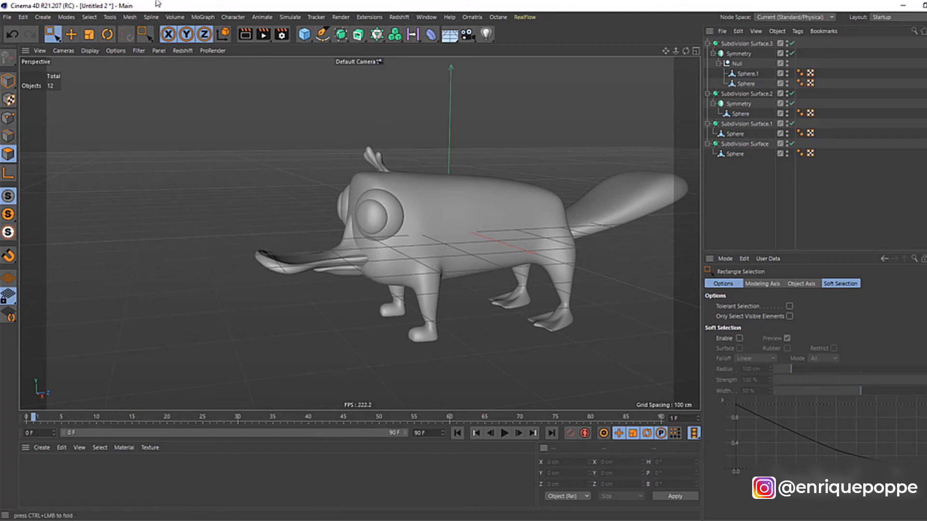
Open the Octane Live Viewer and arrange it side by side with the modeling window.
left_click(497, 17)
left_click(502, 44)
left_click_drag(151, 6, 0, 30)
left_click_drag(295, 9, 923, 10)
left_click_drag(574, 6, 926, 83)
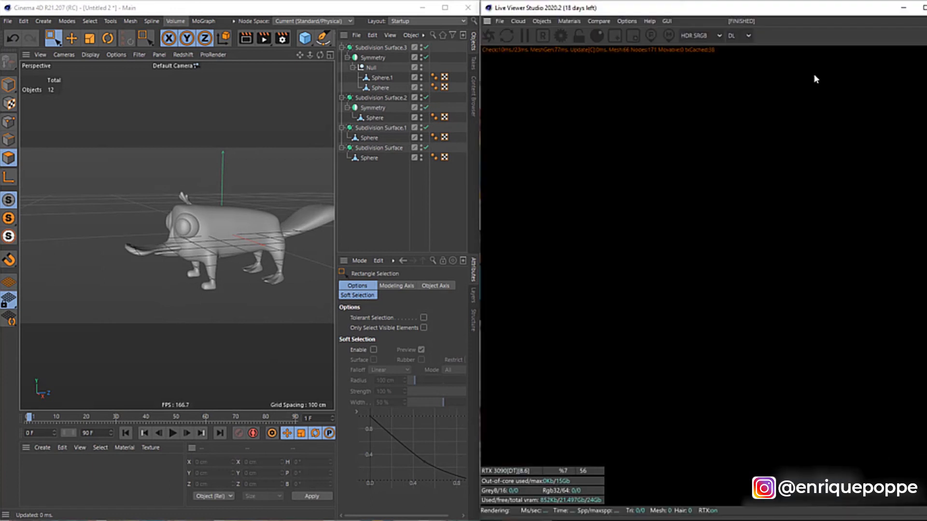
Start the live Octane render and frame the whole creature from a front three-quarter angle.
left_click_drag(300, 55, 372, 57)
left_click_drag(300, 55, 299, 56)
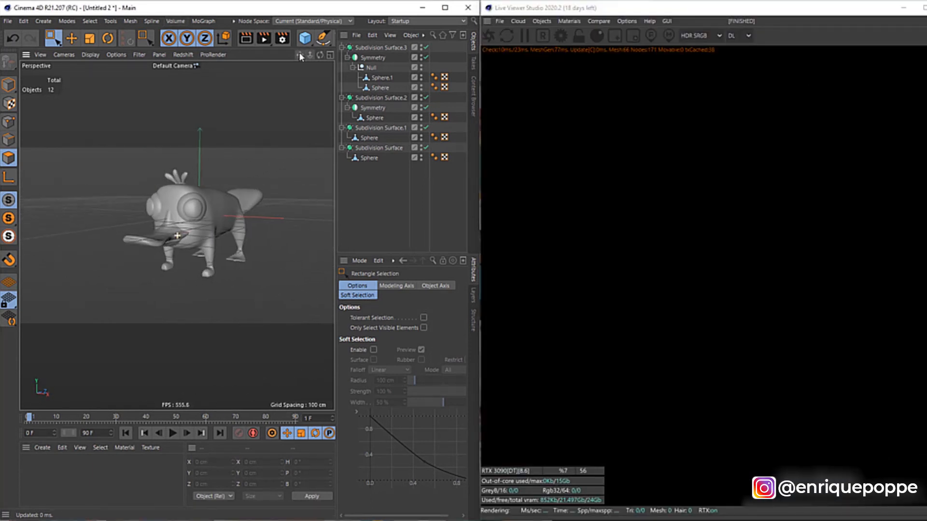
left_click(485, 37)
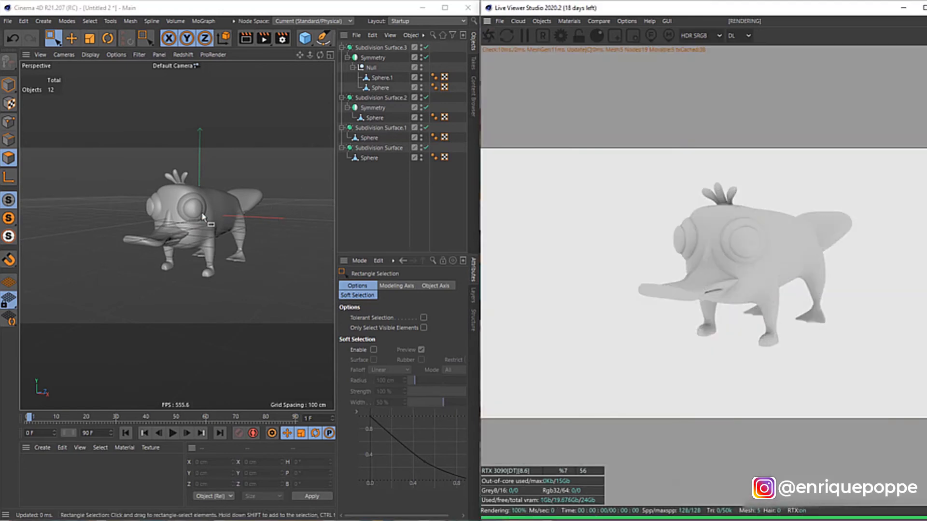
scroll(152, 246, "up", 1)
scroll(224, 208, "up", 4)
scroll(225, 209, "down", 3)
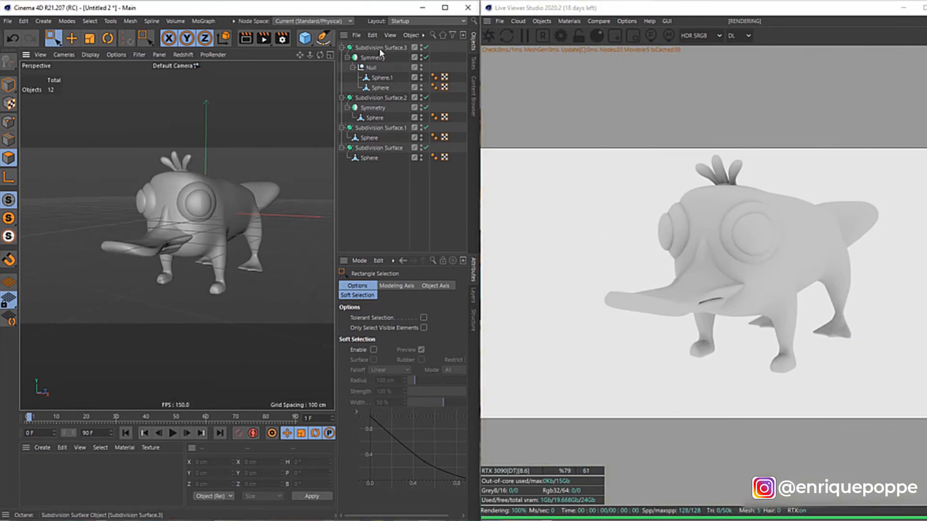
left_click_drag(320, 55, 266, 56)
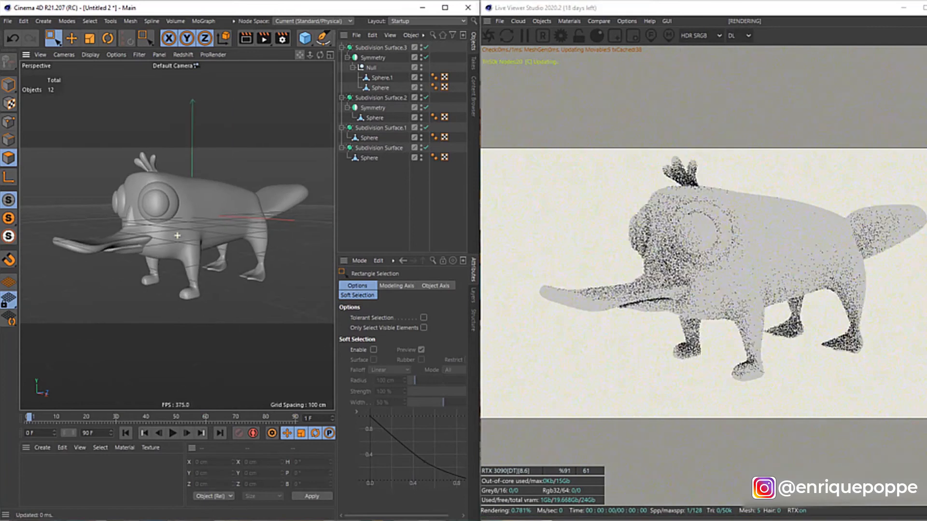
Add an Octane HDRI environment and load lebombo_2k.hdr as its image texture.
left_click(541, 21)
left_click(569, 54)
left_click(393, 349)
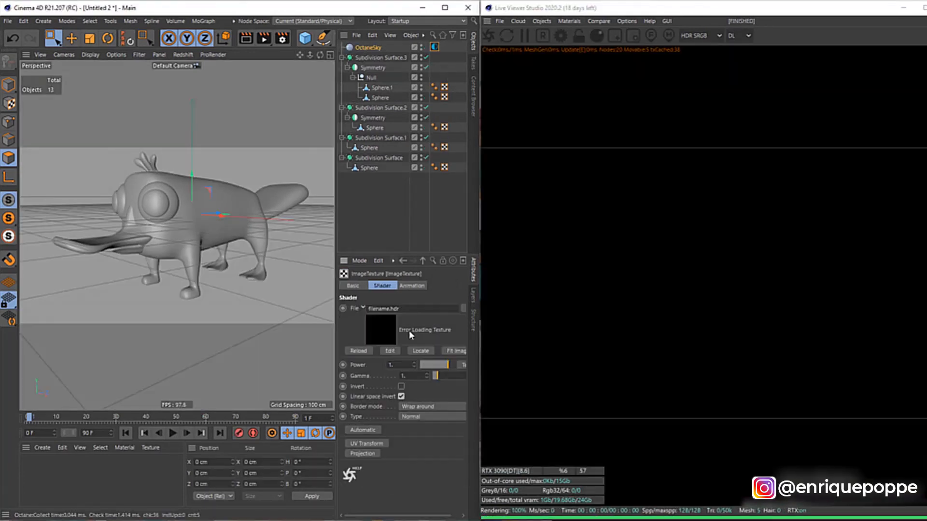
left_click(462, 311)
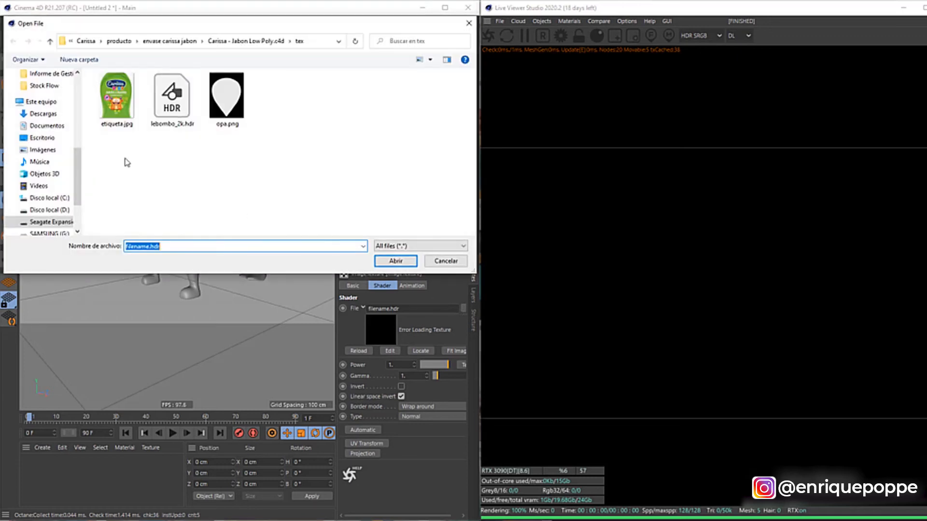
left_click(397, 263)
left_click(510, 314)
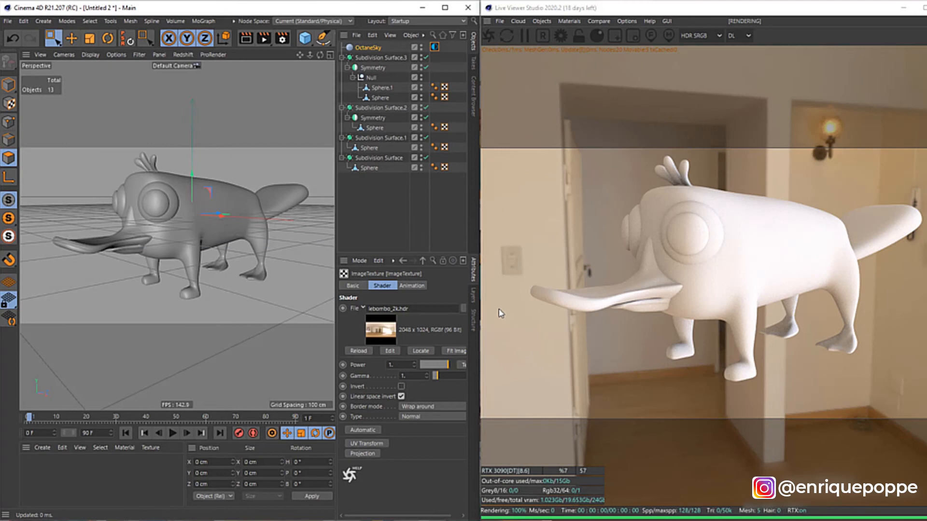
Set the live render's kernel to path tracing (PT) and adjust the camera closer to the creature.
left_click(739, 38)
left_click(736, 61)
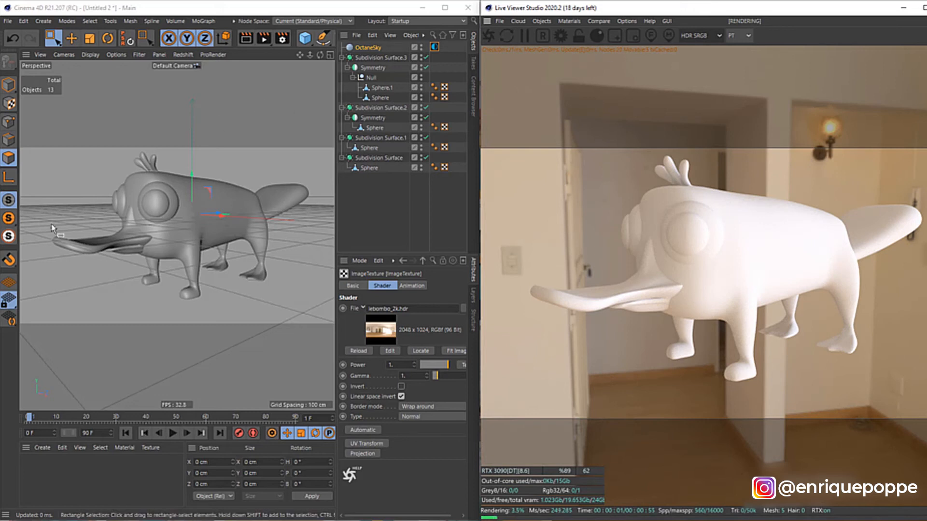
left_click_drag(53, 229, 160, 241, "alt")
Select the body mesh's polygons in the Right view, leaving out the rear feet, and return to perspective.
left_click(371, 169)
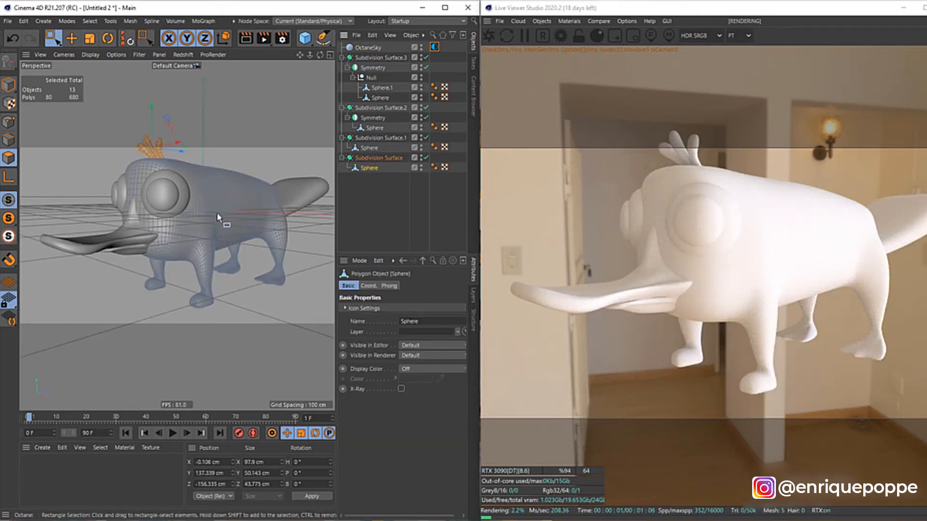
key("F4")
key("F3")
scroll(216, 234, "down", 8)
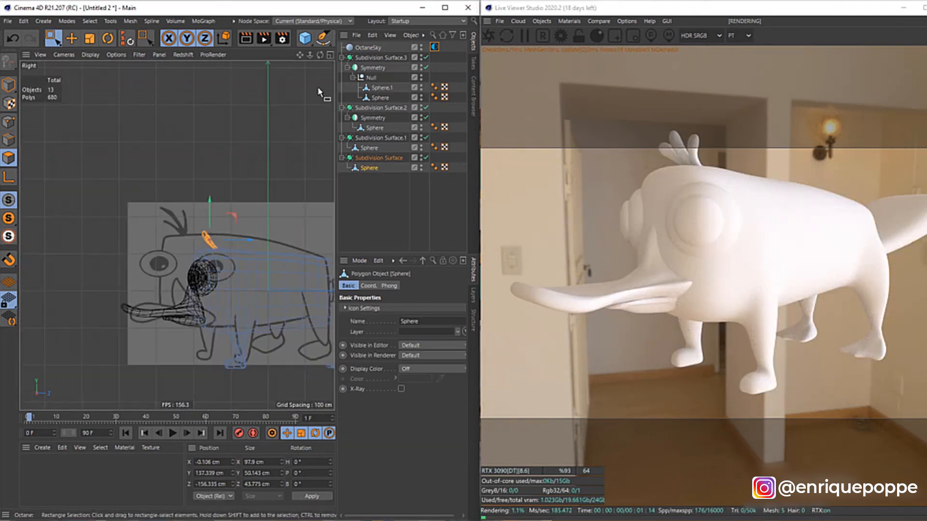
left_click_drag(300, 55, 223, 8)
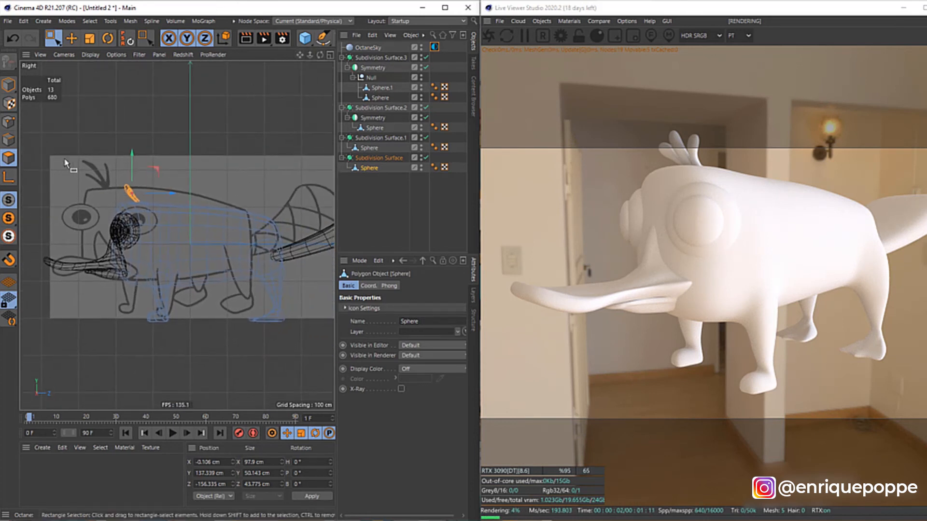
key("9")
key("0")
left_click_drag(68, 133, 248, 376)
scroll(319, 305, "up", 5)
mouse_move(87, 304)
left_mouse_down()
mouse_move(77, 306)
mouse_move(89, 314)
left_mouse_up()
key("F1")
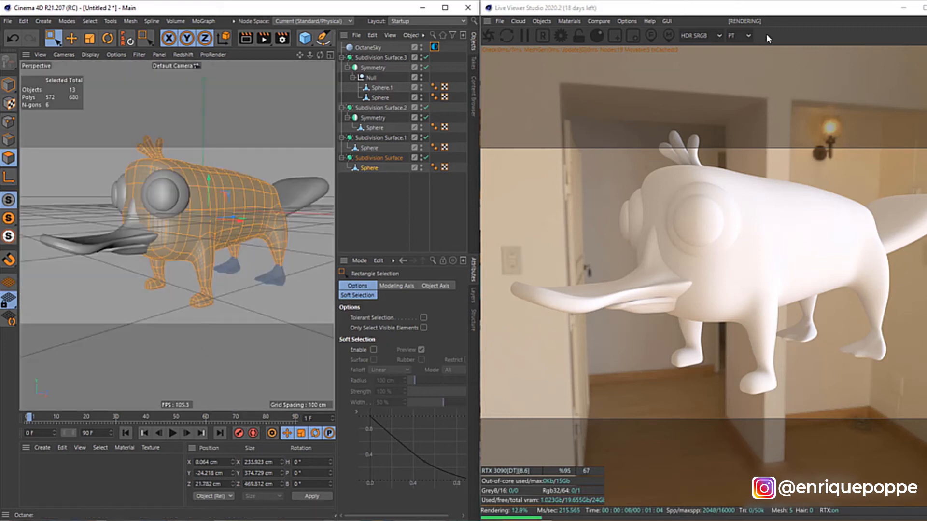
Create an Octane Glossy material and open it for editing.
left_click(542, 20)
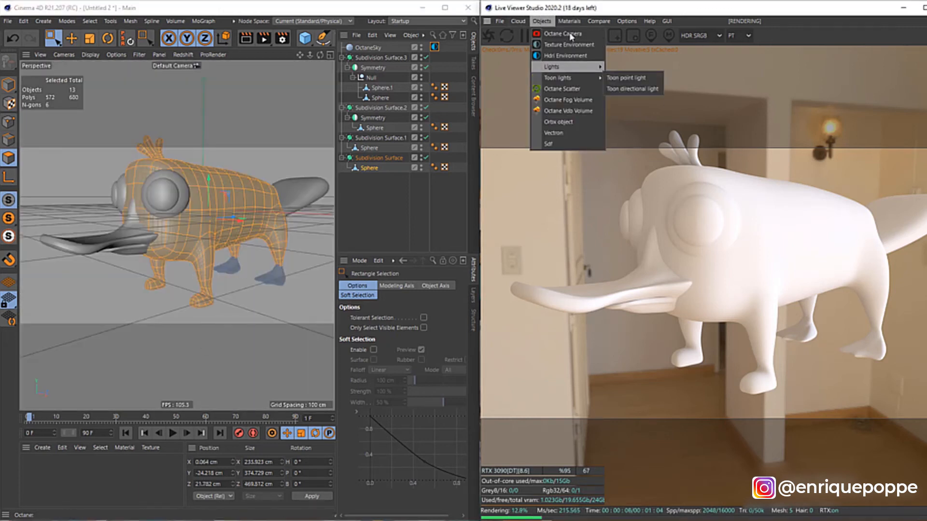
mouse_move(569, 21)
mouse_move(577, 70)
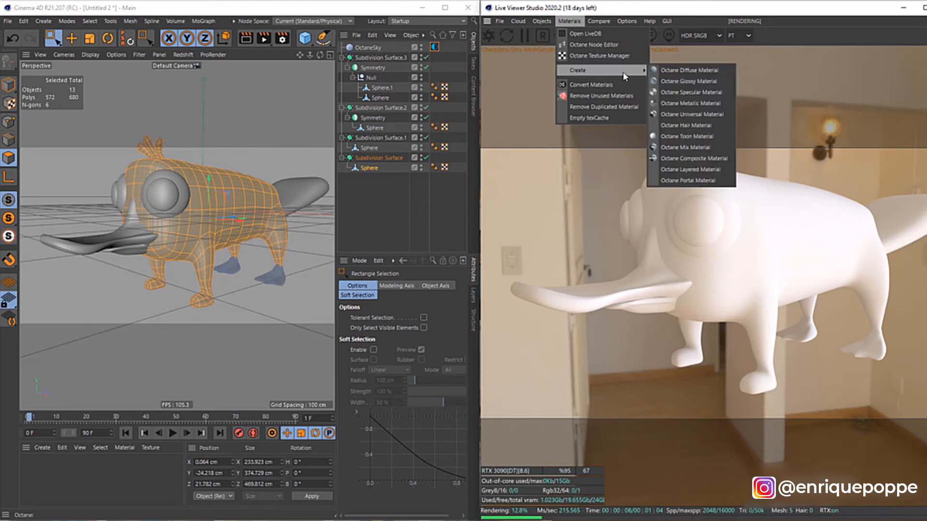
left_click(680, 80)
double_click(31, 466)
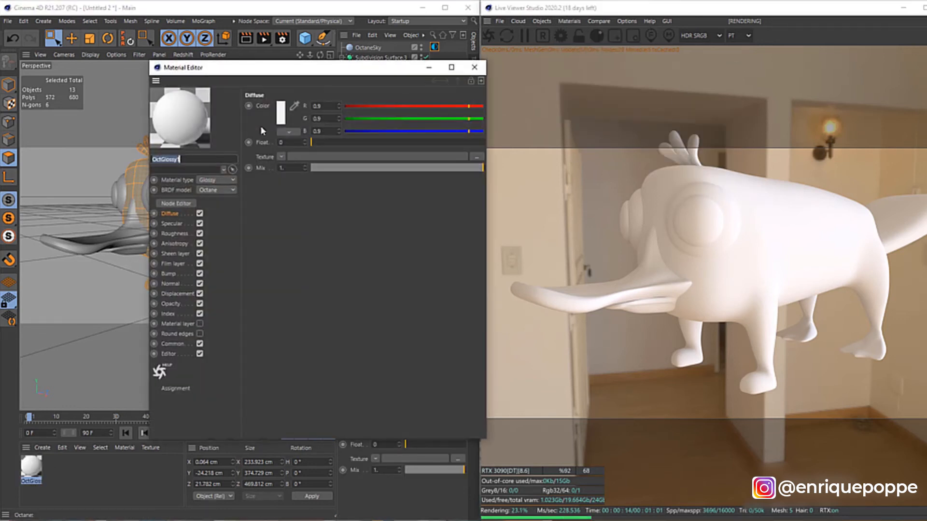
Set the glossy material's diffuse colour to a dark cyan with R 0, G 0.546728 and B 0.638283.
left_click(283, 112)
left_click(302, 107)
left_click_drag(298, 109, 296, 109)
left_click_drag(317, 116, 384, 120)
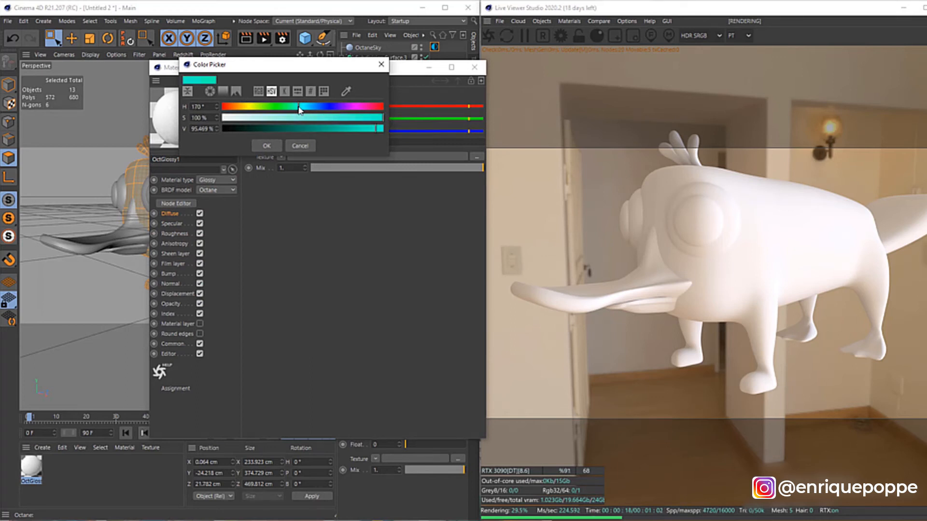
left_click(272, 147)
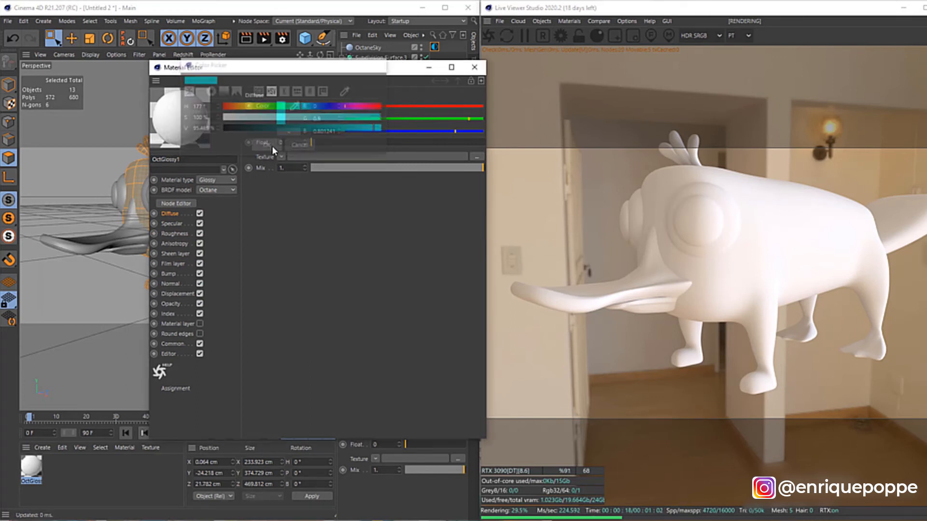
left_click(280, 115)
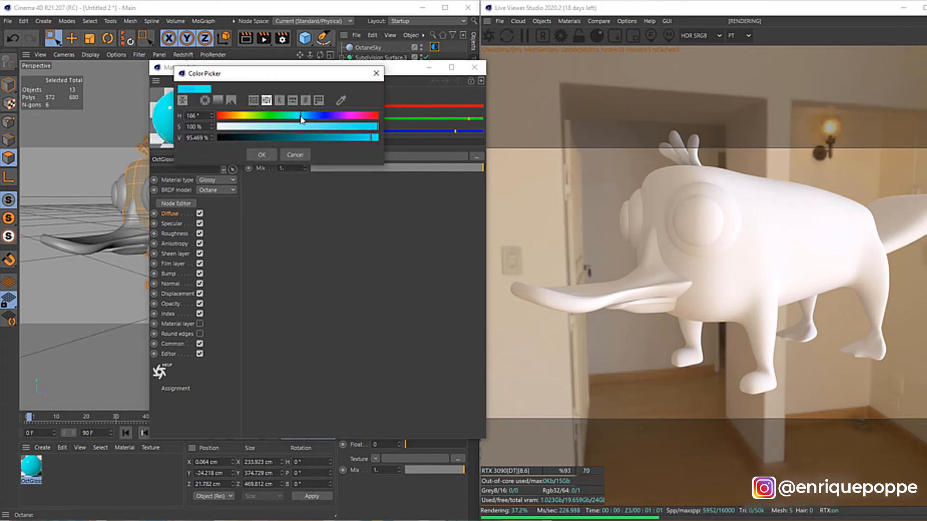
left_click_drag(375, 140, 344, 138)
left_click(264, 154)
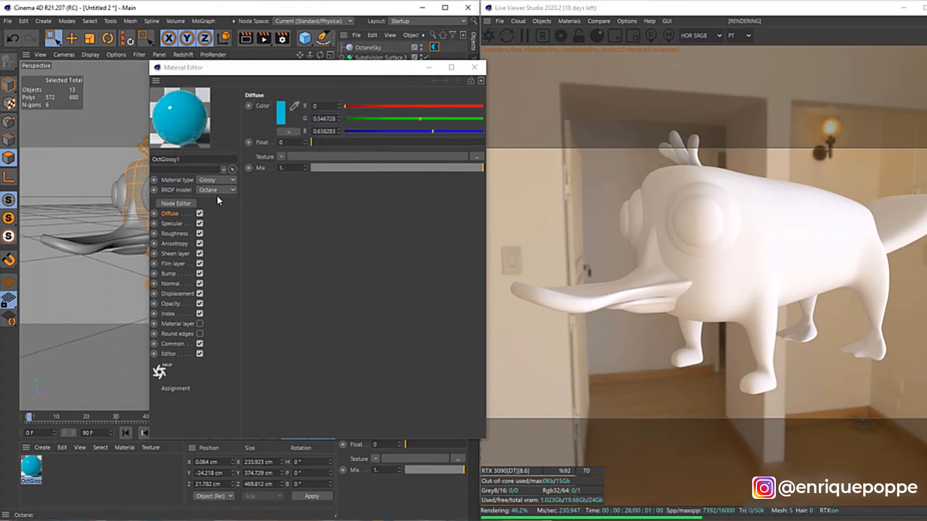
Set the cyan glossy material's roughness to about 0.157 and apply it to the body mesh's selected polygons.
left_click(182, 235)
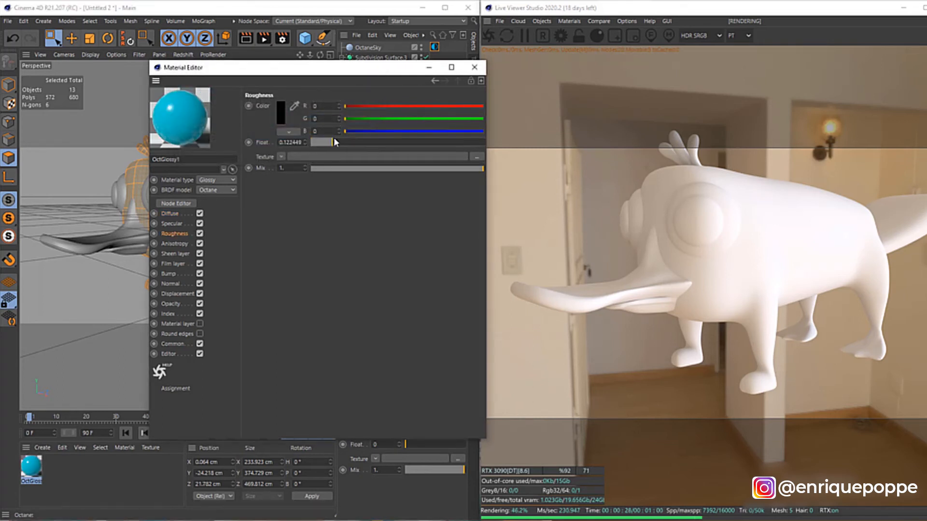
left_click(475, 67)
right_click(187, 315)
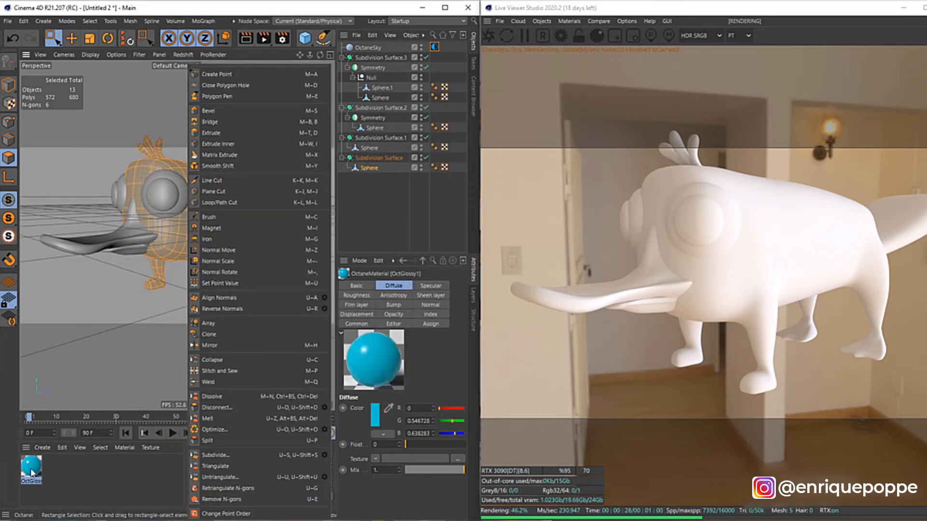
left_click(33, 469)
right_click(33, 470)
left_click(76, 319)
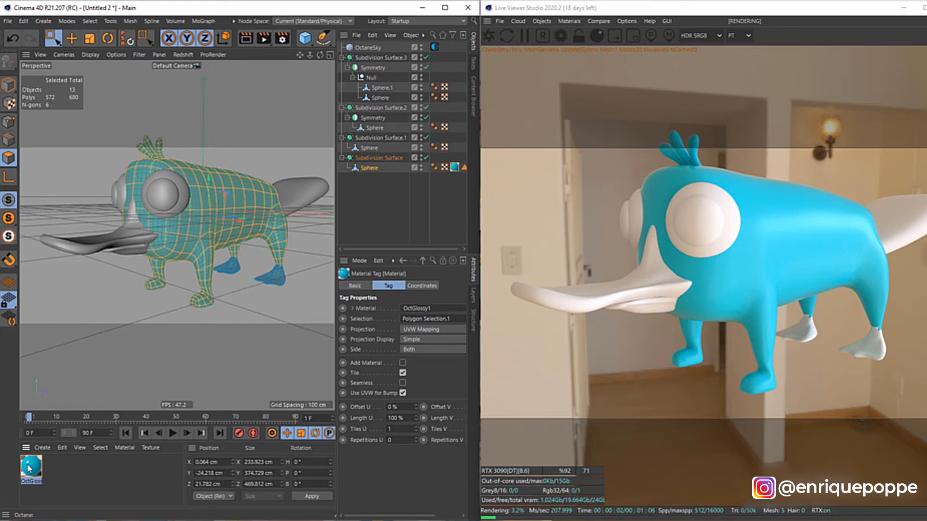
left_click(423, 179)
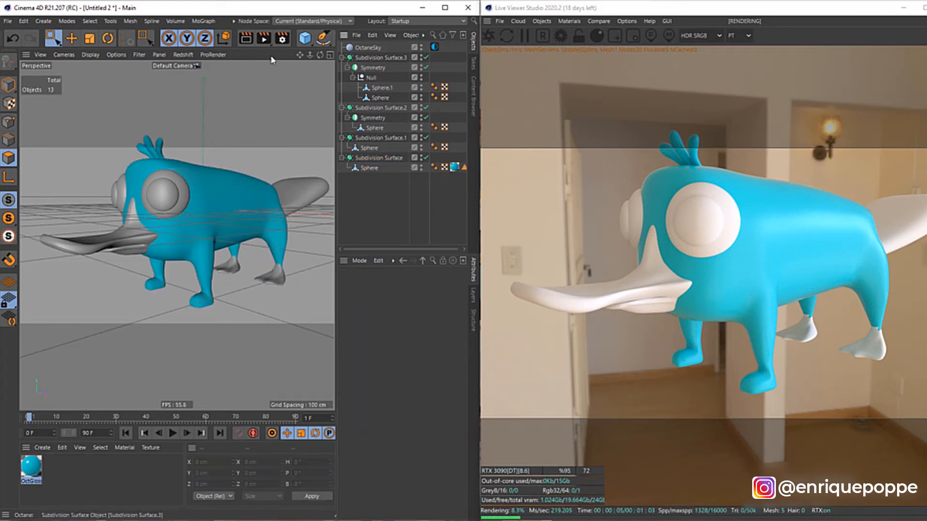
Duplicate the cyan material and set the copy's diffuse colour to orange with H 29°, S 100% and V 97%.
left_click_drag(34, 471, 29, 471, "ctrl")
double_click(32, 470)
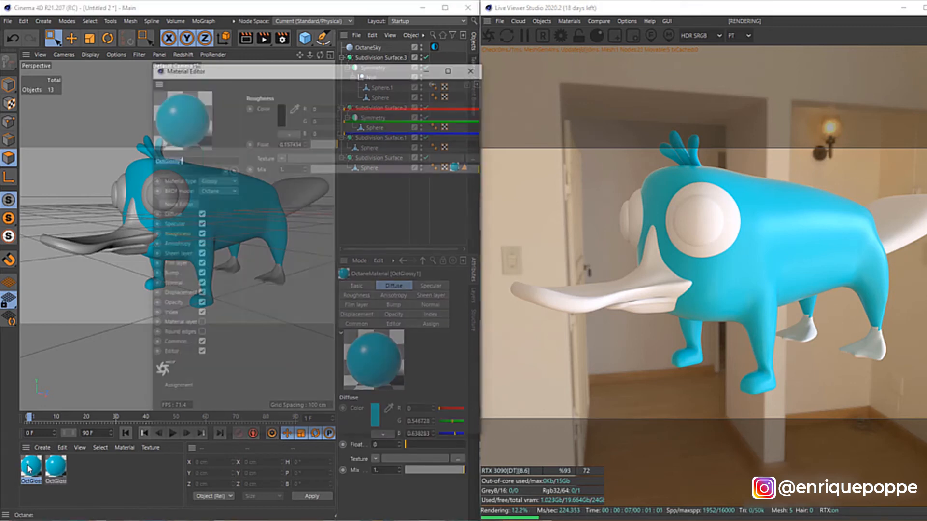
left_click(186, 214)
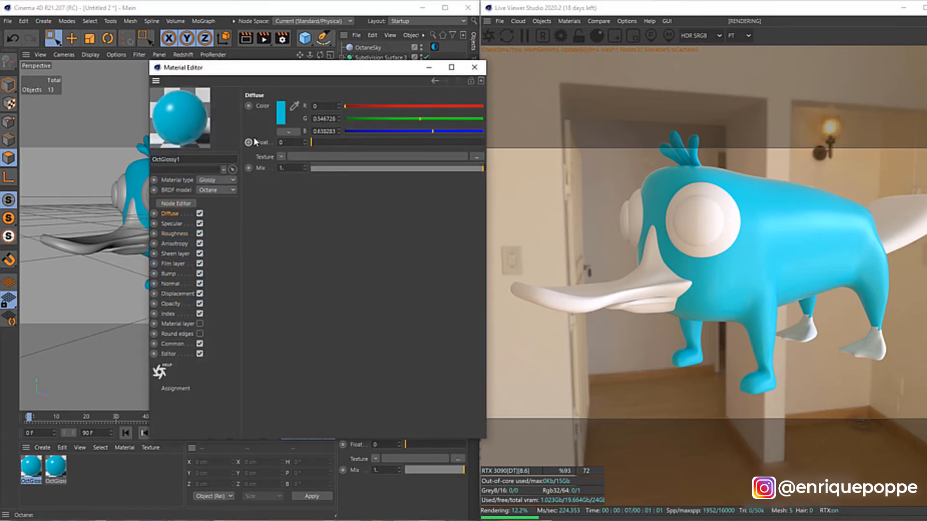
left_click(281, 116)
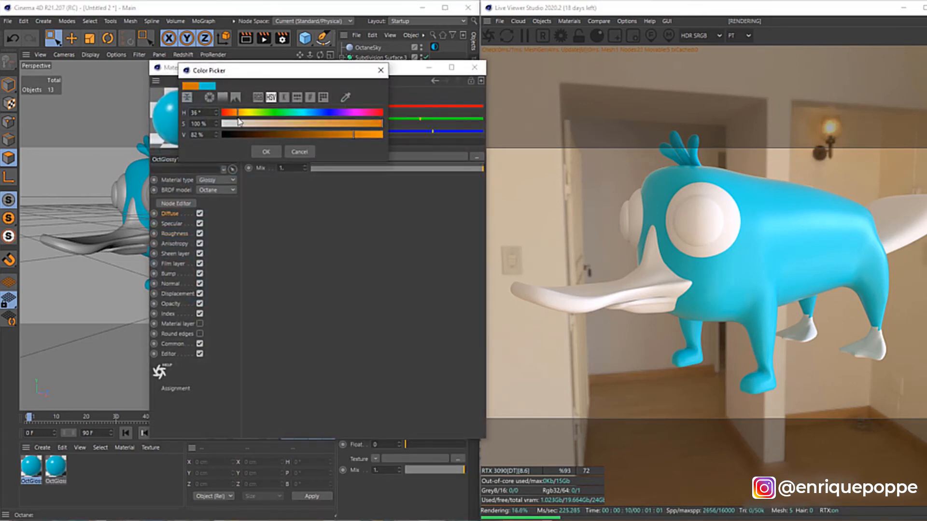
left_click_drag(368, 129, 378, 133)
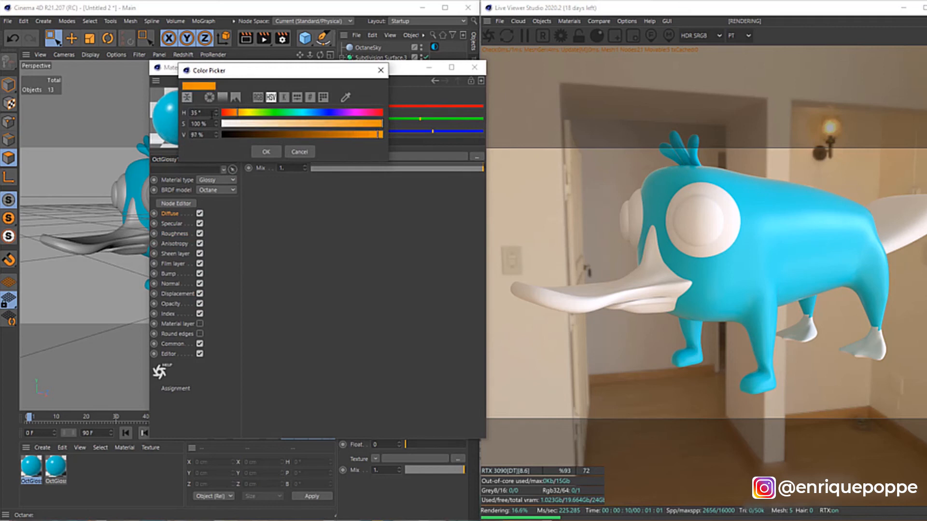
left_click_drag(235, 116, 235, 116)
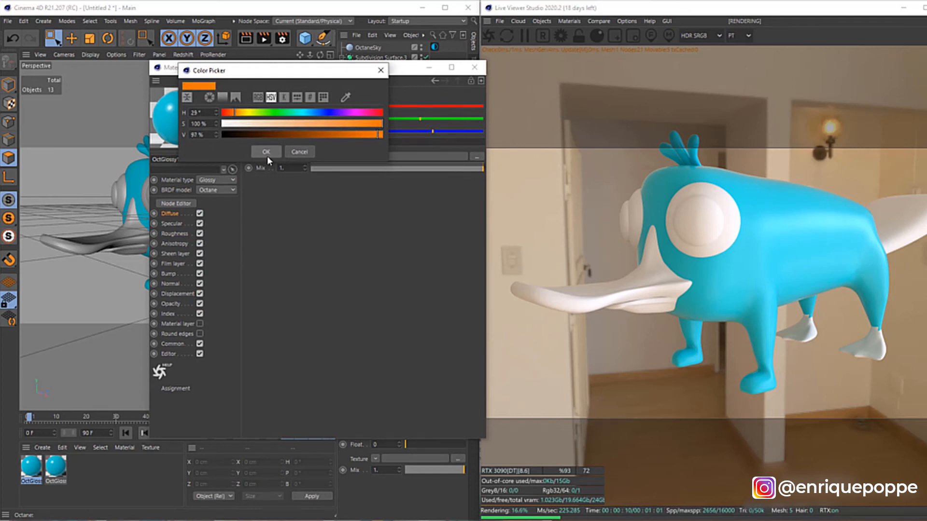
left_click(266, 153)
left_click(474, 66)
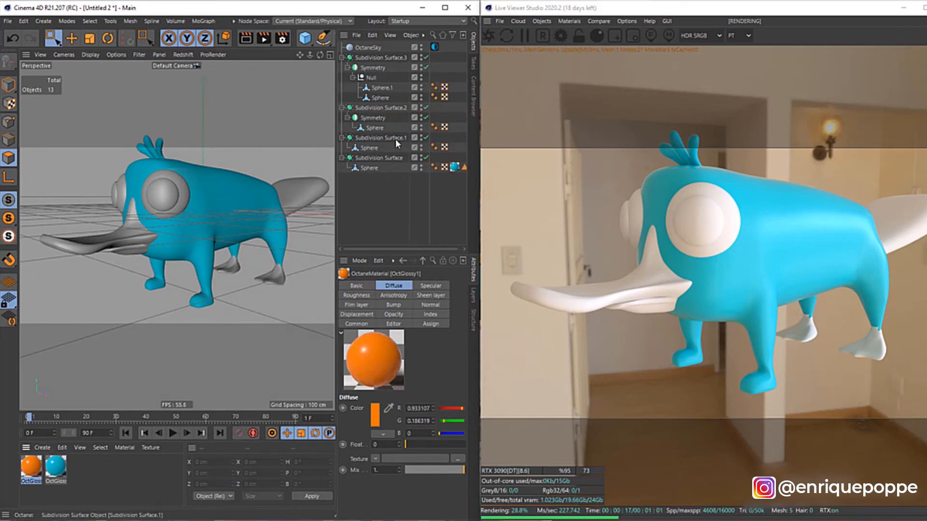
Invert the body mesh's polygon selection to get the rear feet and apply the orange material to them.
left_click(203, 261)
key("u")
key("i")
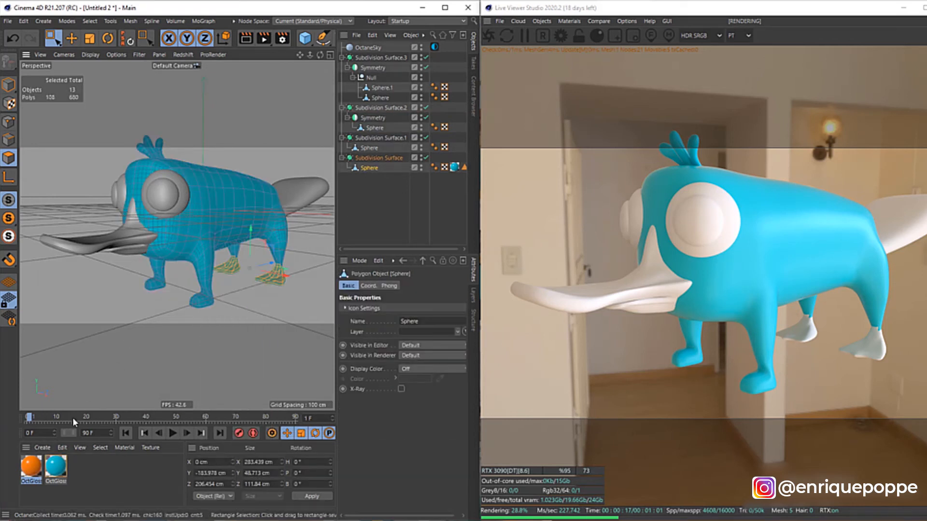
right_click(30, 471)
left_click(40, 324)
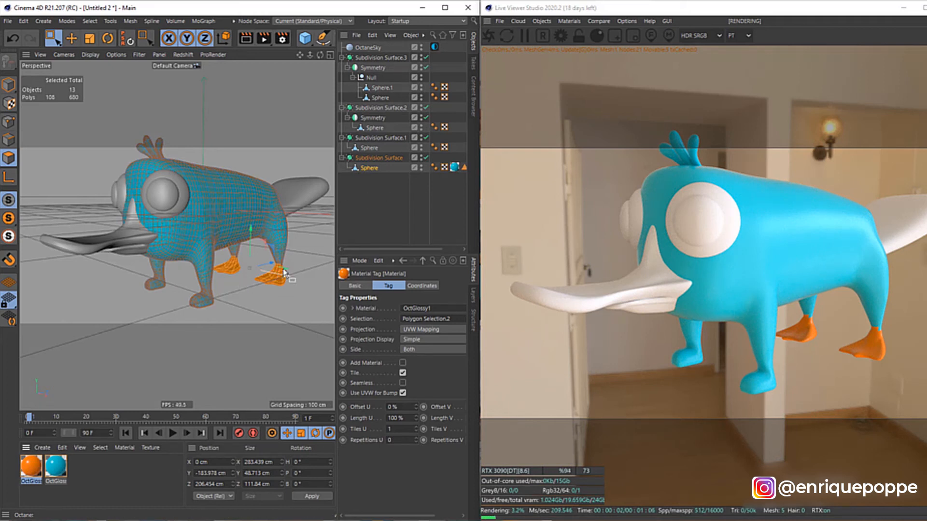
Select the small ankle polygons above the rear feet in the Right view, apply the cyan material to them and return to perspective.
key("F4")
key("F3")
scroll(240, 317, "up", 6)
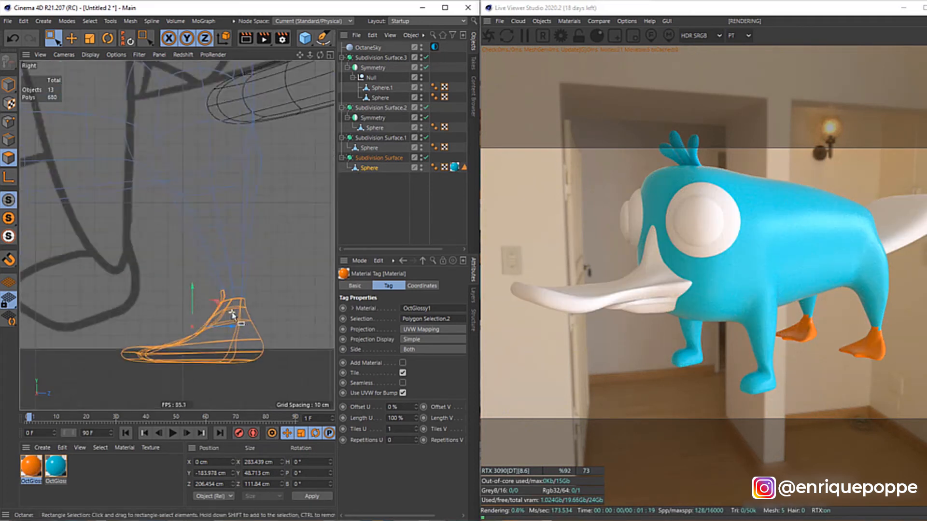
left_click_drag(166, 234, 242, 303)
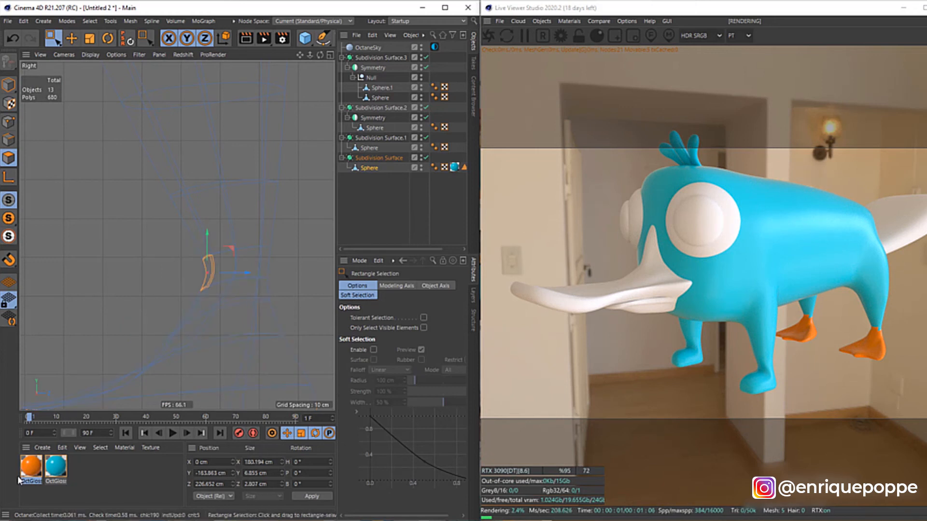
right_click(55, 472)
left_click(75, 320)
scroll(197, 223, "down", 8)
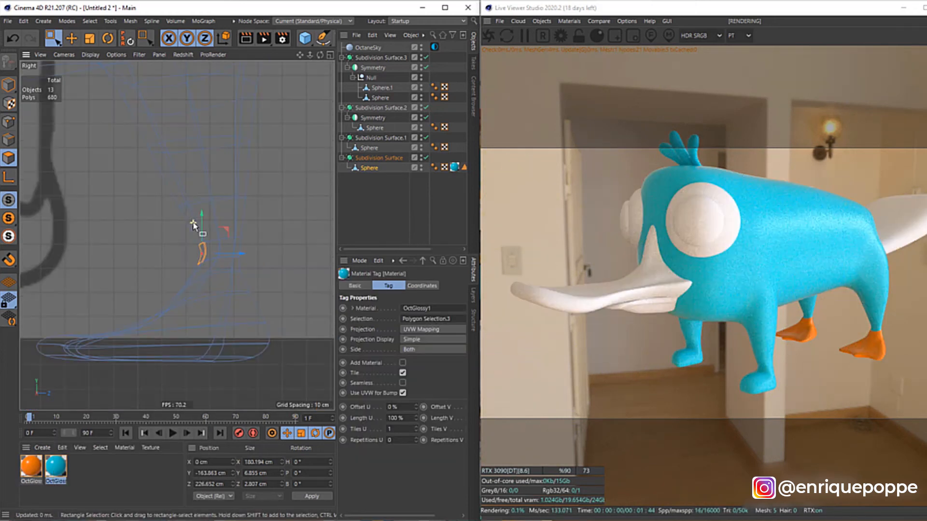
key("F1")
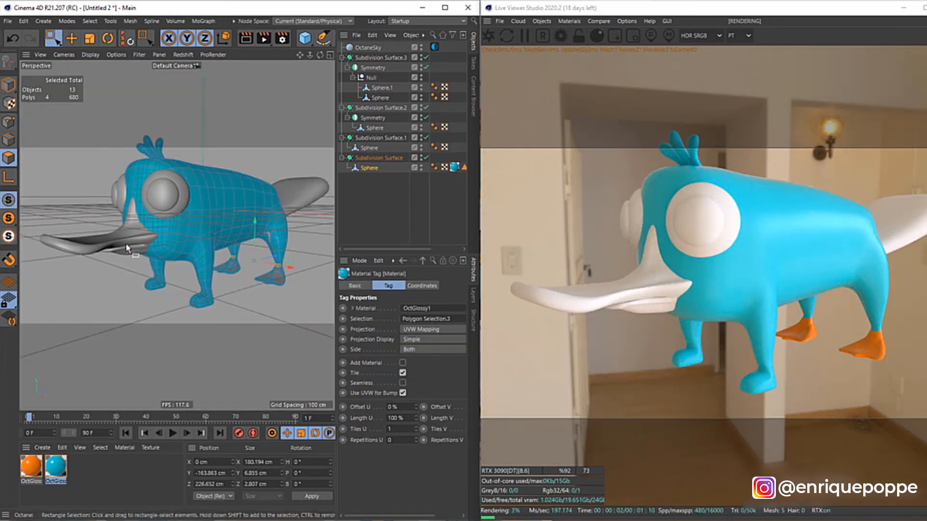
Apply the orange material to the beak and tail meshes.
left_click_drag(354, 154, 375, 128)
left_click(387, 208)
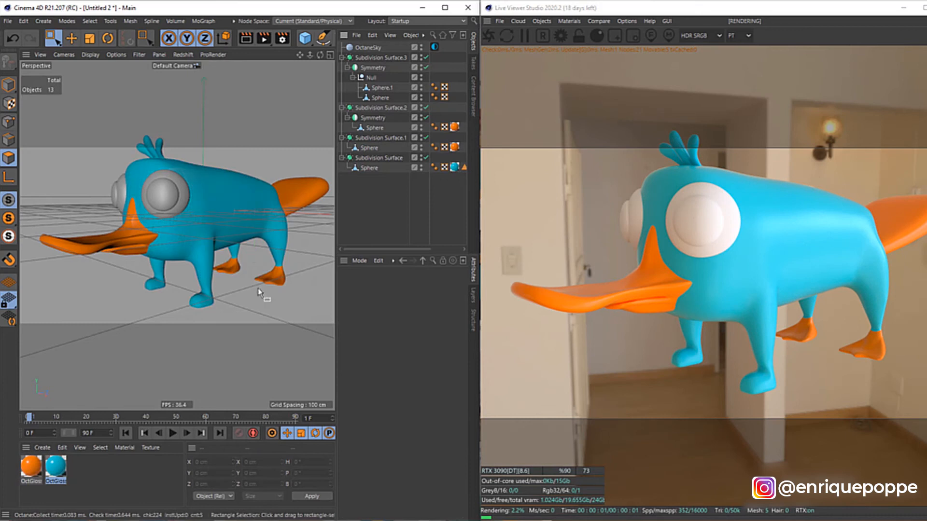
Make a near-black copy of the orange material with H 29°, S 6% and V 9%, and apply it to the pupil sphere.
left_click(31, 467)
key("ctrl+c")
key("ctrl+v")
double_click(31, 467)
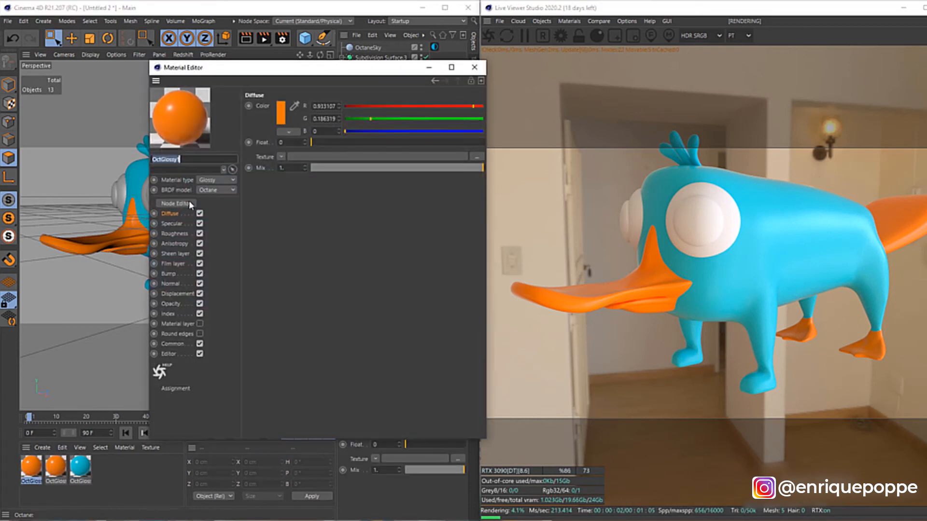
left_click(281, 122)
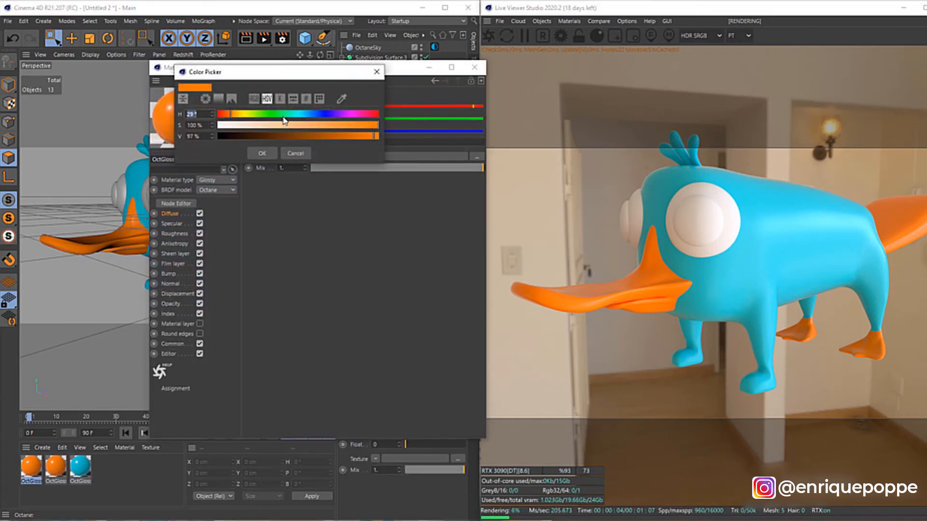
left_click(229, 125)
left_click_drag(267, 138, 232, 137)
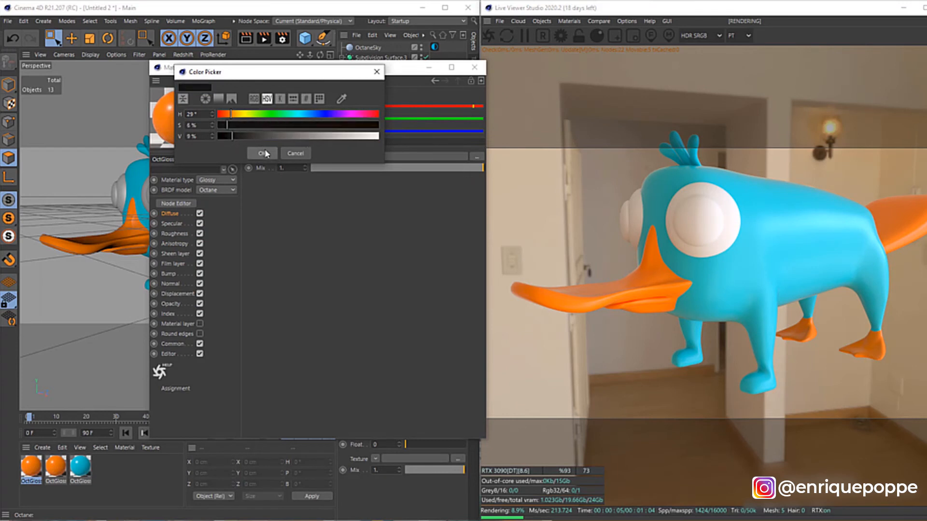
left_click(263, 154)
left_click(475, 68)
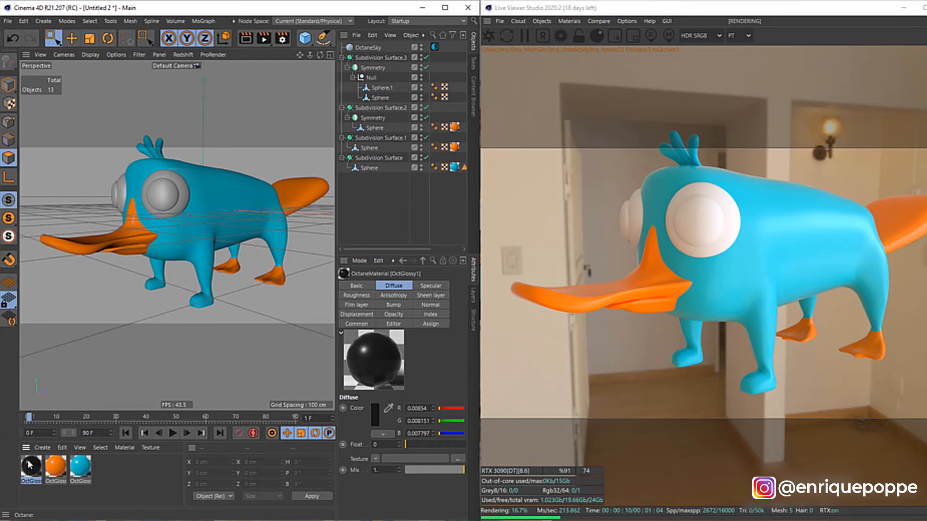
left_click_drag(386, 97, 384, 89)
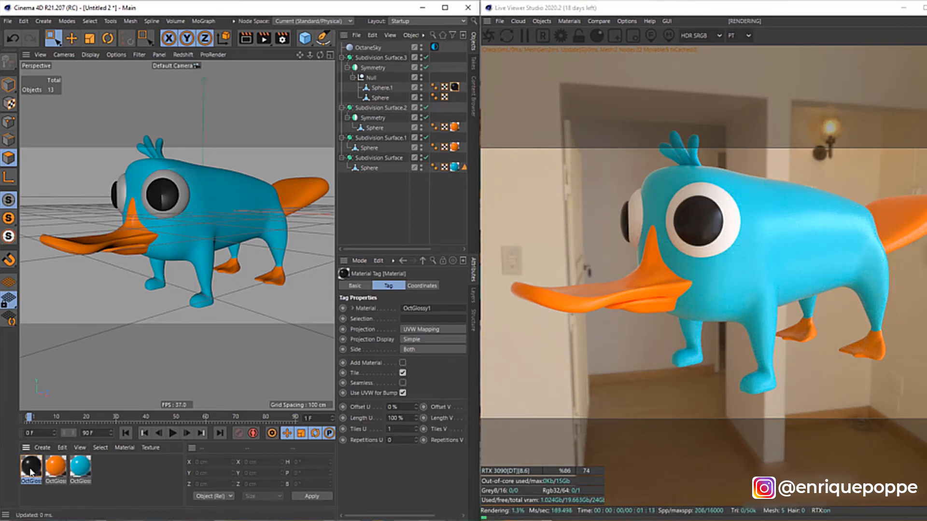
Make an off-white copy of the black material with H 29°, S 6% and V 97%, and apply it to the eyeball sphere.
left_click_drag(31, 471, 27, 471, "ctrl")
double_click(30, 471)
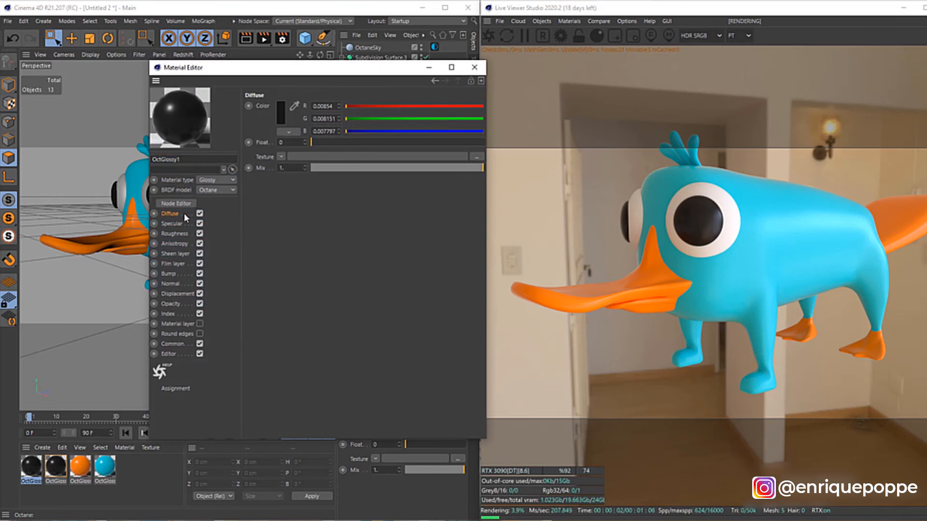
left_click(281, 112)
left_click_drag(320, 134, 377, 135)
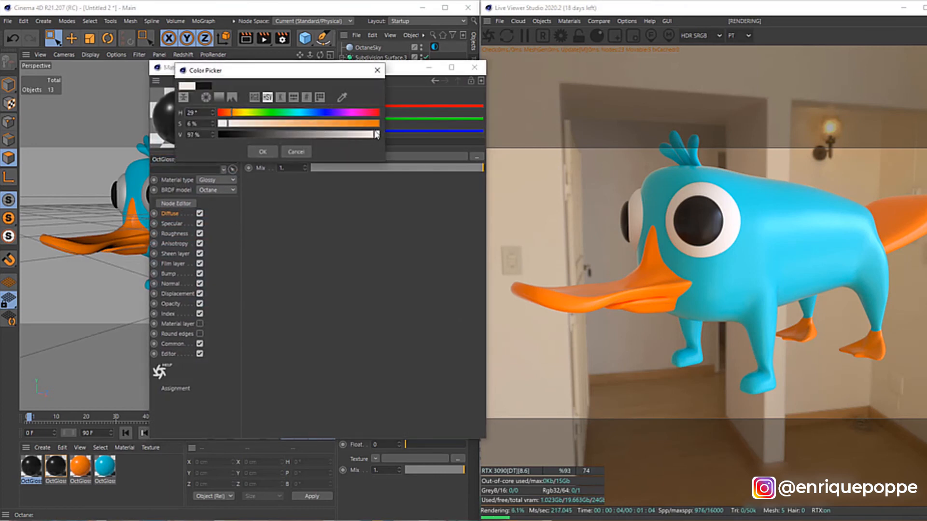
left_click(262, 153)
left_click(468, 70)
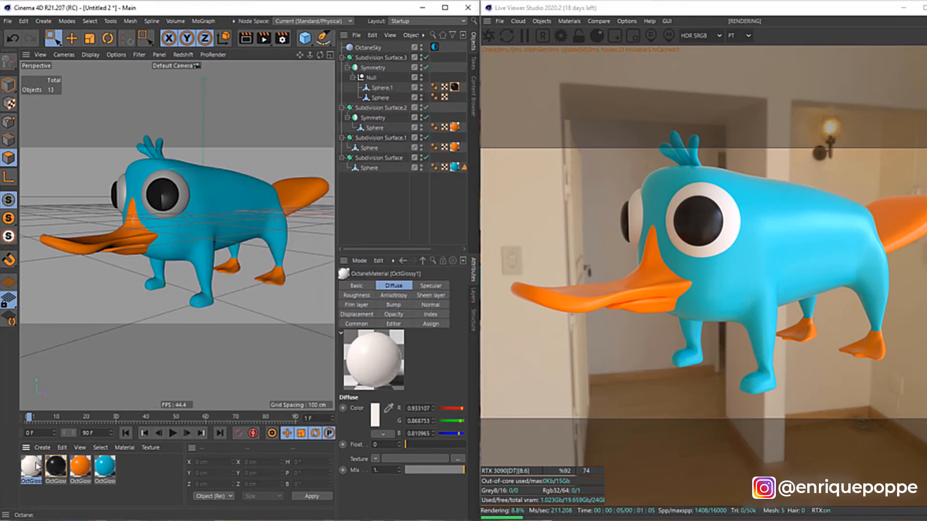
left_click_drag(374, 103, 377, 98)
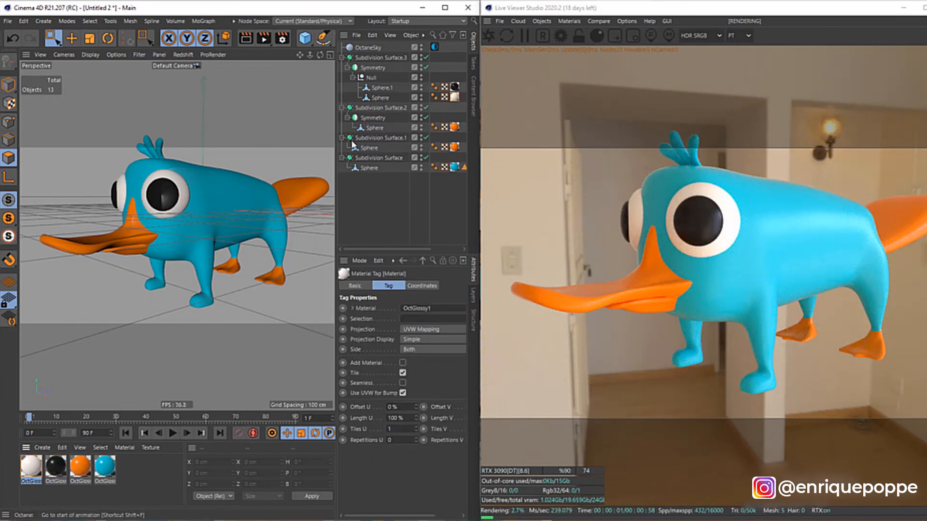
Scale the pupil sphere up to about 74 × 30 × 75 cm in model mode and rotate its pitch to -2.8°.
left_click(382, 88)
key("t")
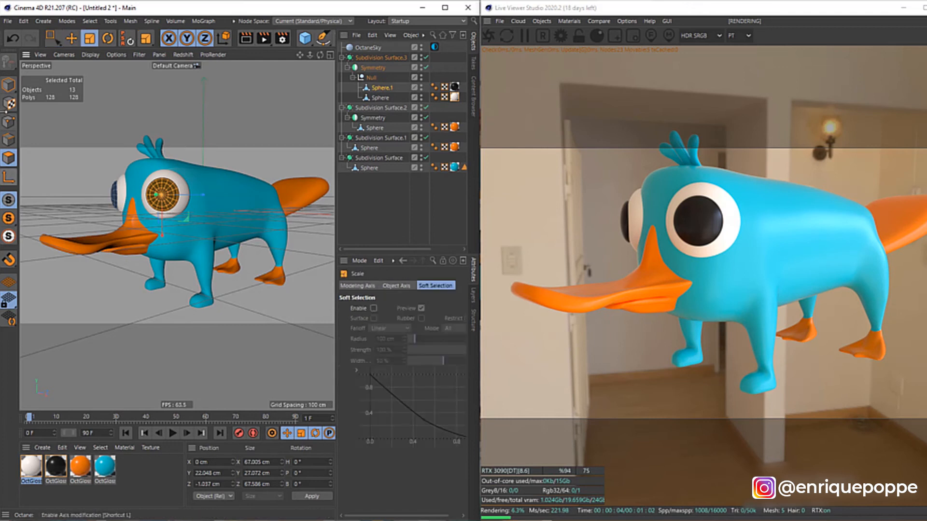
left_click(8, 84)
left_click_drag(117, 132, 155, 124)
key("r")
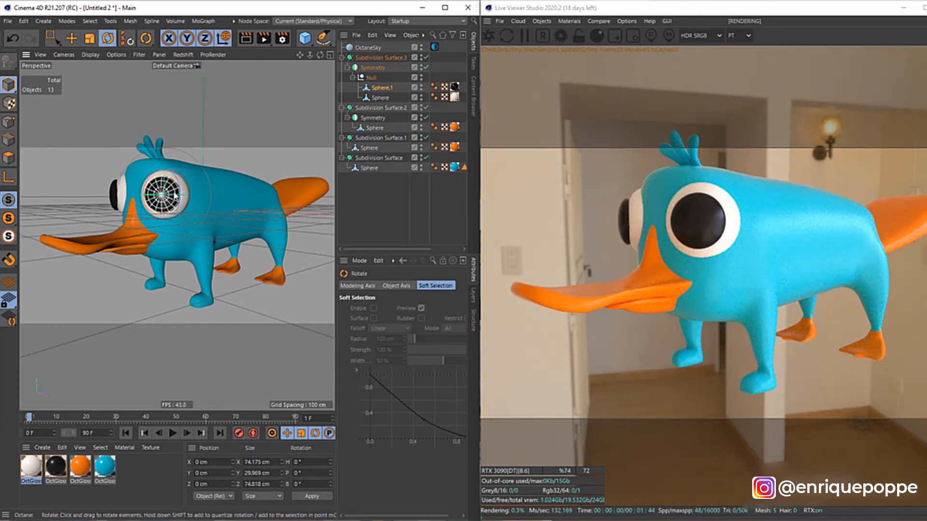
left_click_drag(170, 186, 171, 194)
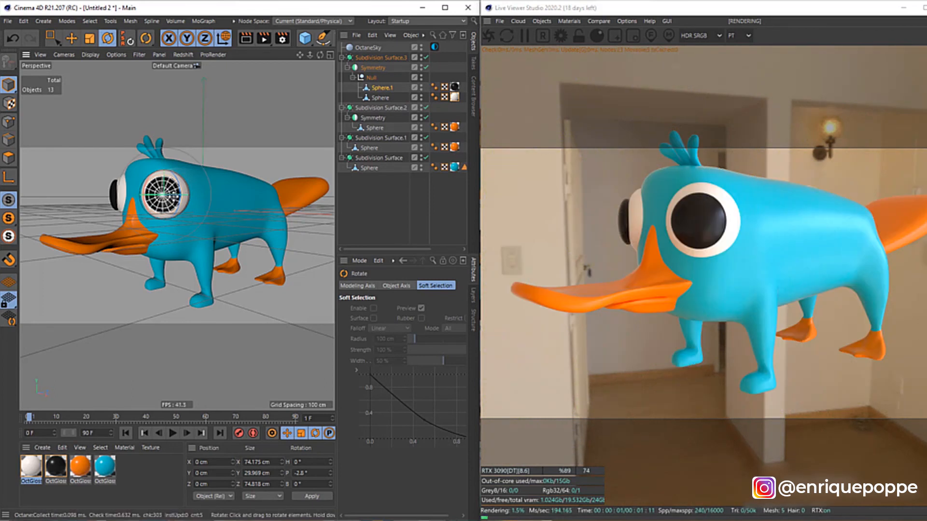
left_click(360, 188)
Recolour the black pupil material's diffuse to dark brown with H 16°, S 58% and V 23%, and set its index to about 1.56.
double_click(65, 465)
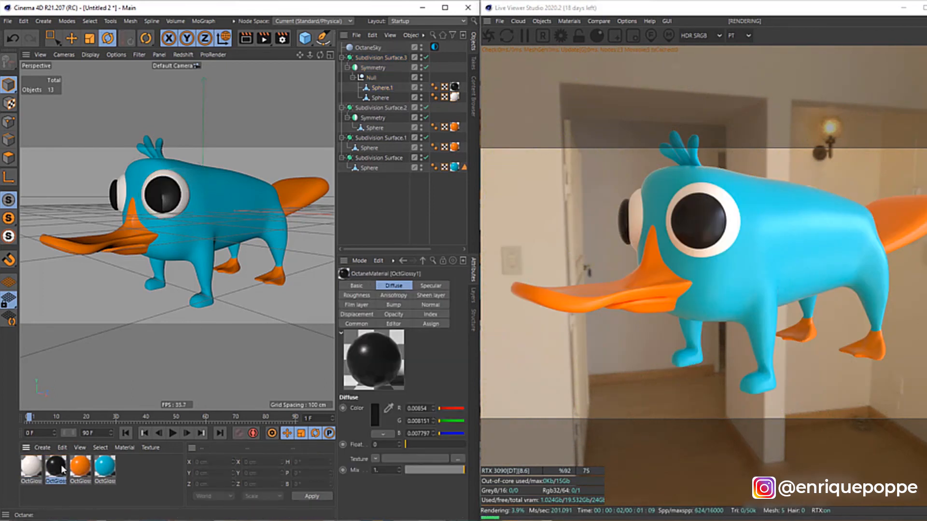
left_click(281, 114)
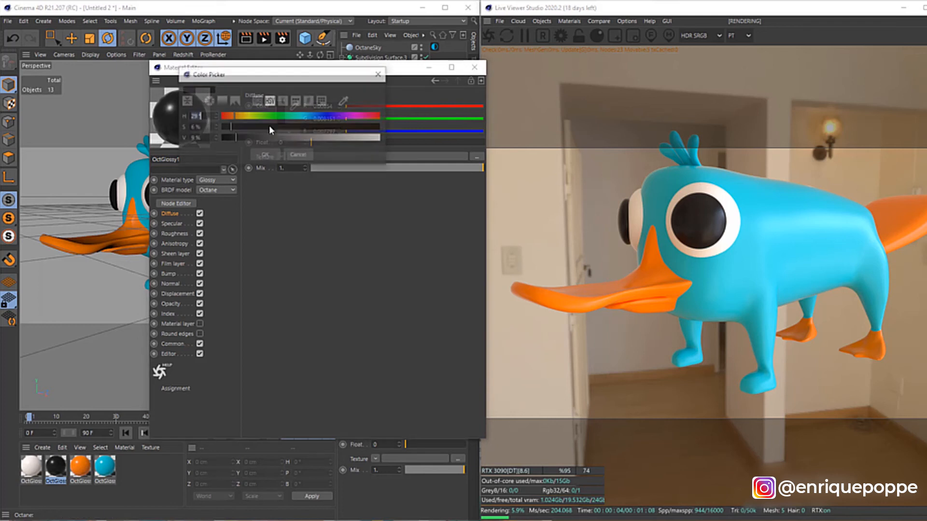
left_click_drag(232, 135, 315, 131)
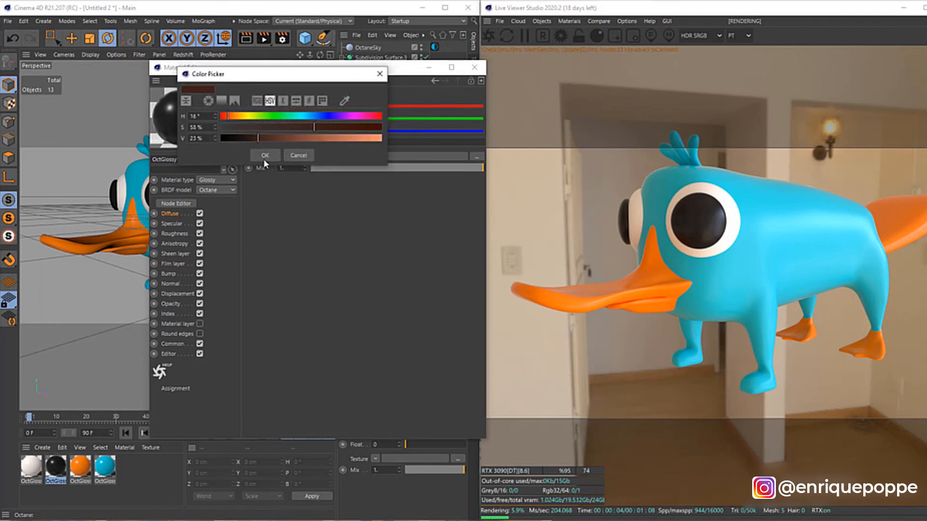
left_click(265, 155)
left_click(168, 314)
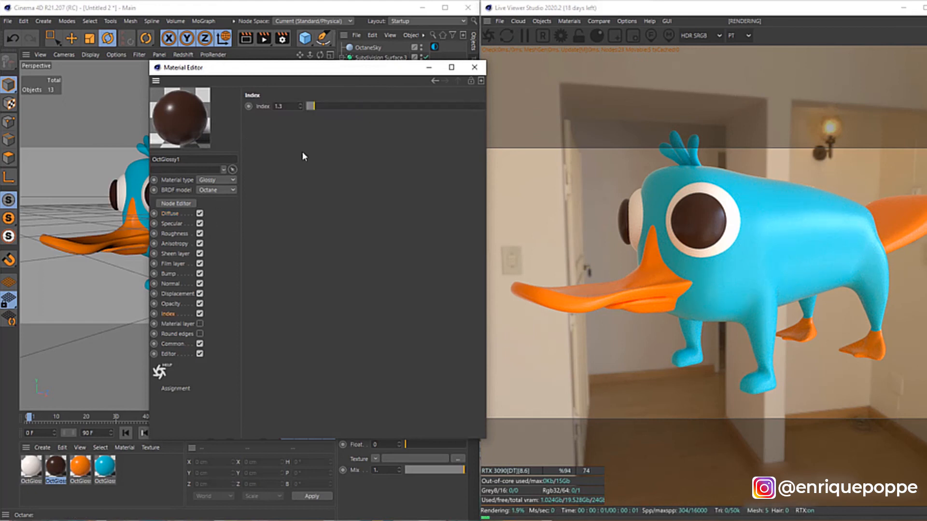
left_click_drag(310, 105, 320, 106)
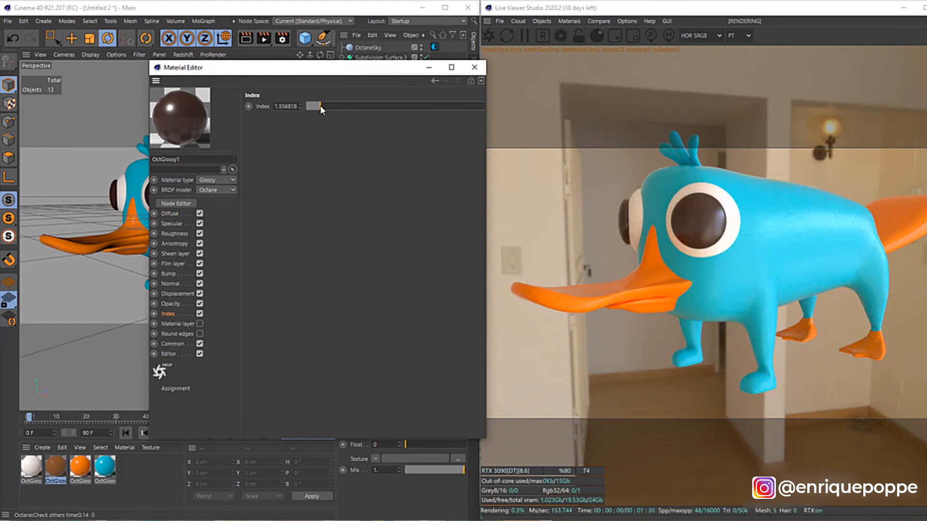
left_click(475, 67)
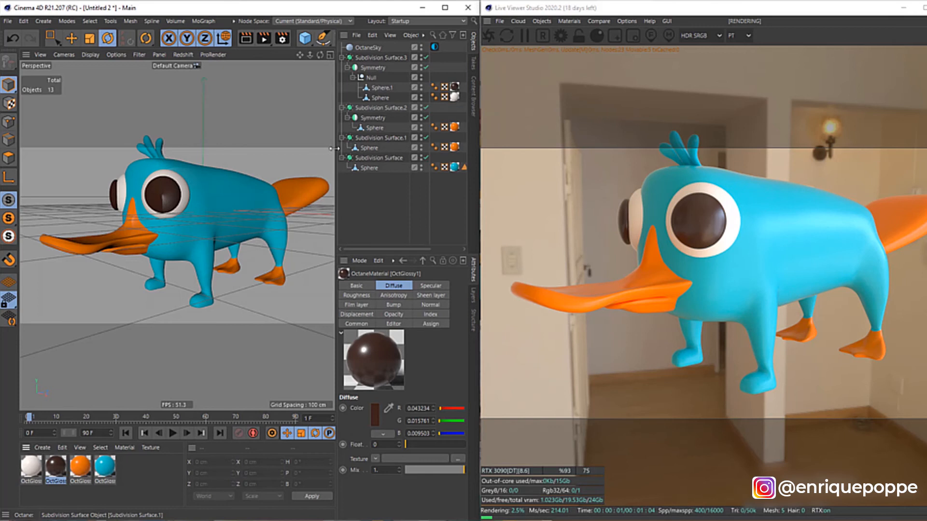
Draw the long floor section of a Bezier spline beneath the creature with the Spline Pen in the right view.
mouse_move(299, 55)
left_mouse_down()
mouse_move(298, 70)
mouse_move(290, 57)
mouse_move(372, 80)
mouse_move(365, 54)
mouse_move(313, 65)
left_mouse_up()
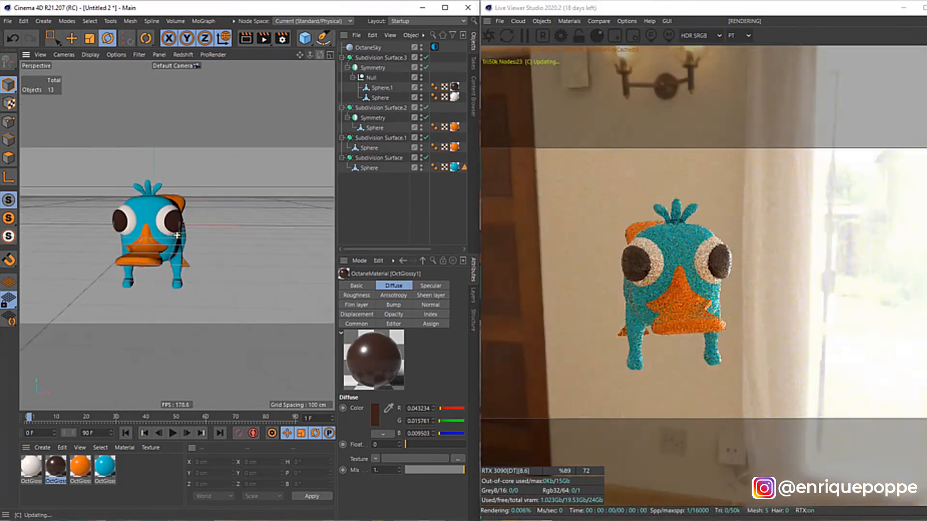
scroll(216, 192, "up", 3)
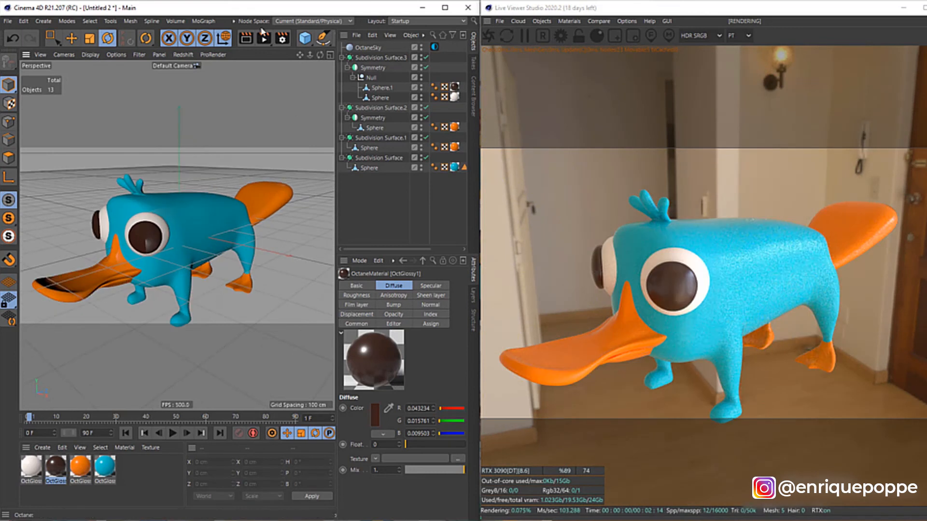
left_click(306, 39)
left_click(221, 275)
key("F4")
key("F3")
scroll(155, 252, "down", 3)
scroll(156, 252, "down", 5)
left_click(323, 39)
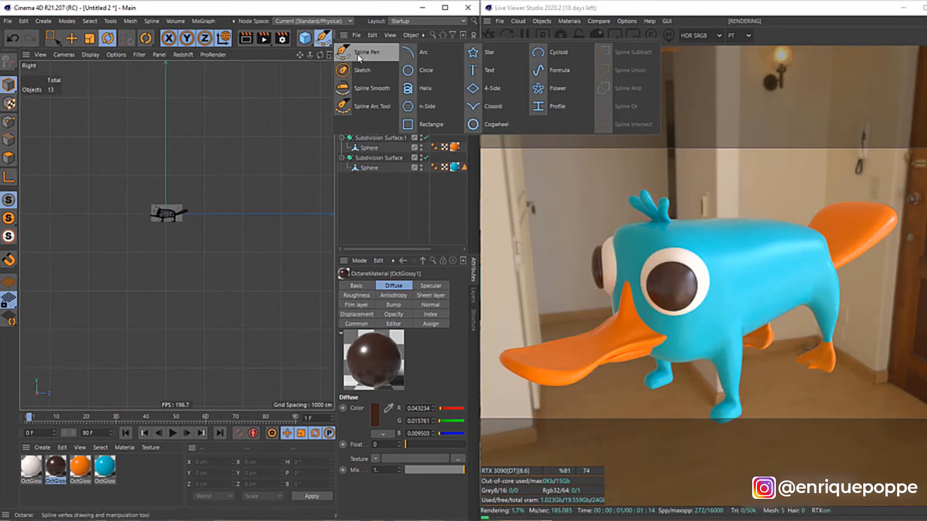
left_click(395, 57)
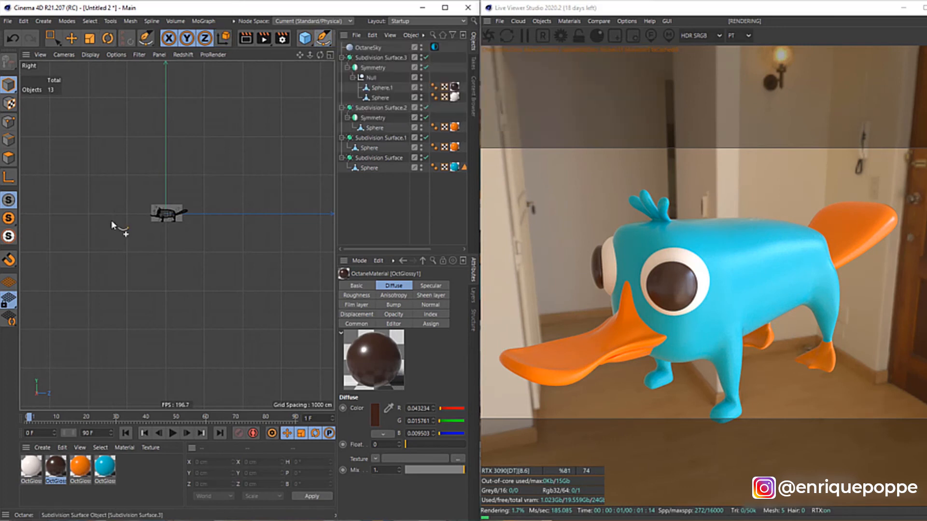
left_click(58, 225)
left_click(219, 221)
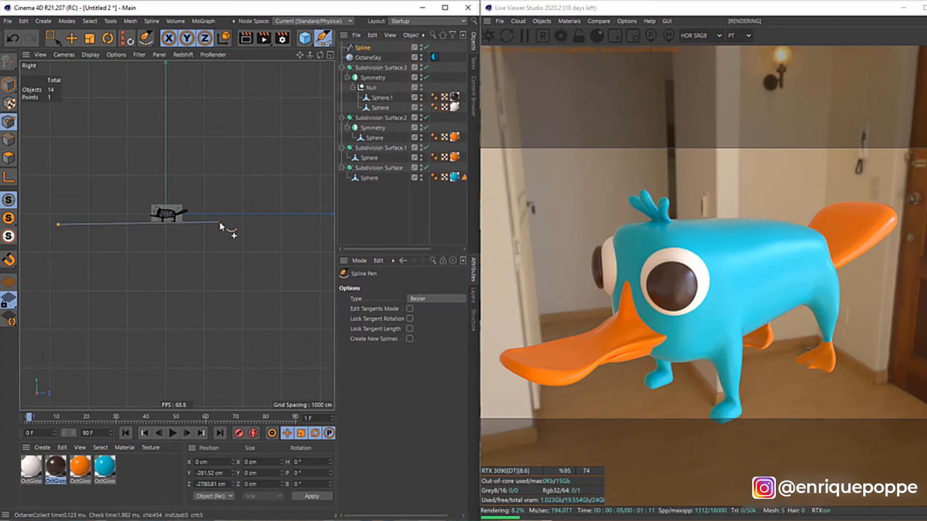
Extend the spline behind the creature through a smooth bend into a tall, rising back wall.
left_click_drag(325, 116, 319, 43)
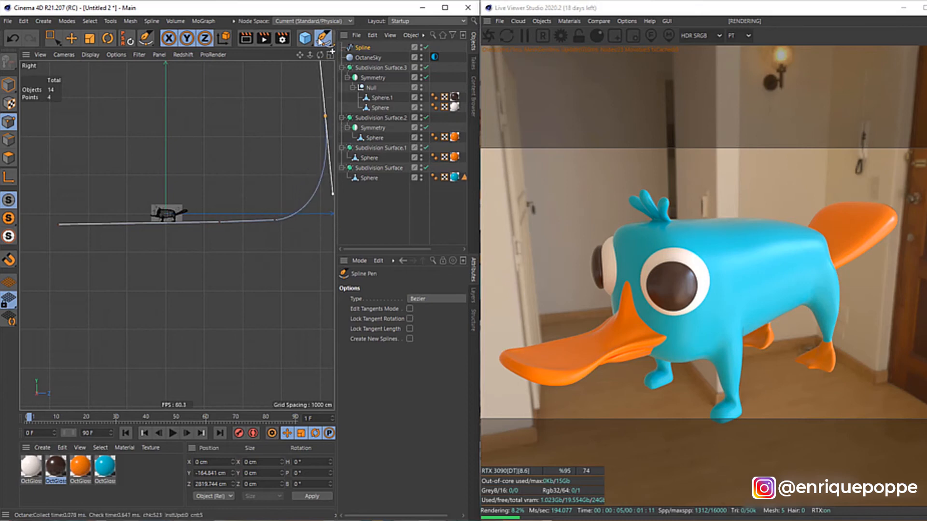
scroll(308, 74, "down", 4)
scroll(270, 77, "up", 3)
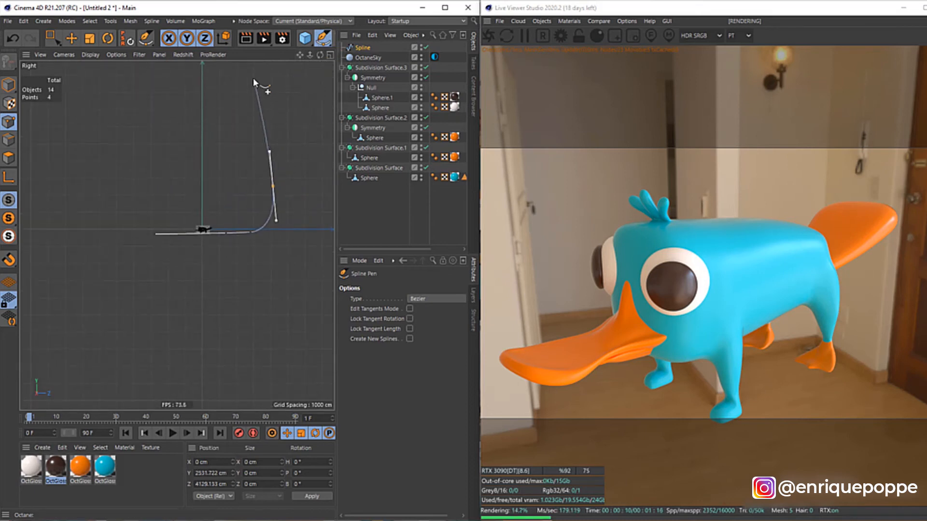
left_click(273, 62)
Scale the selected upper points of the backdrop spline to about 7243 cm in Y to heighten the wall.
key("space")
left_click_drag(292, 195, 246, 59)
key("t")
left_click_drag(291, 125, 325, 127)
key("e")
scroll(208, 264, "up", 3)
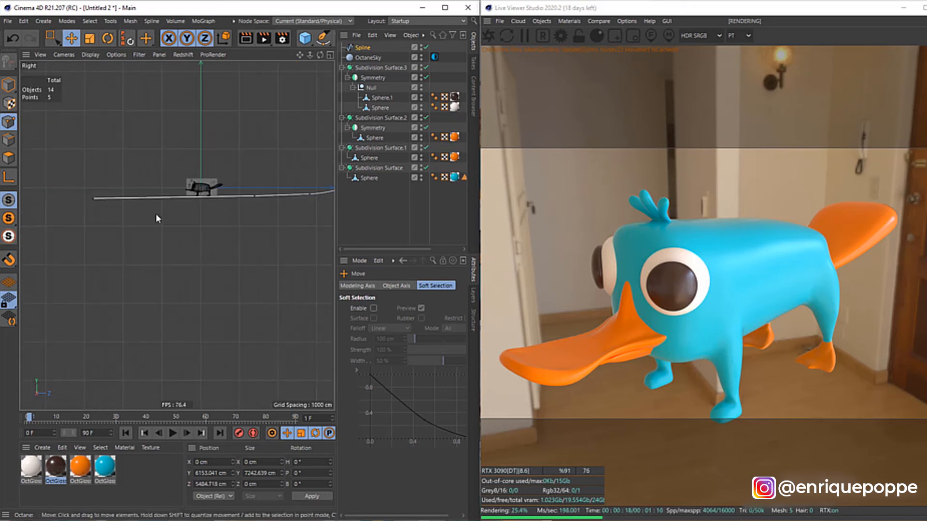
Select the spline's floor points and scale them vertically to level the floor section.
key("0")
left_click_drag(80, 175, 298, 225)
key("t")
left_click_drag(173, 164, 173, 207)
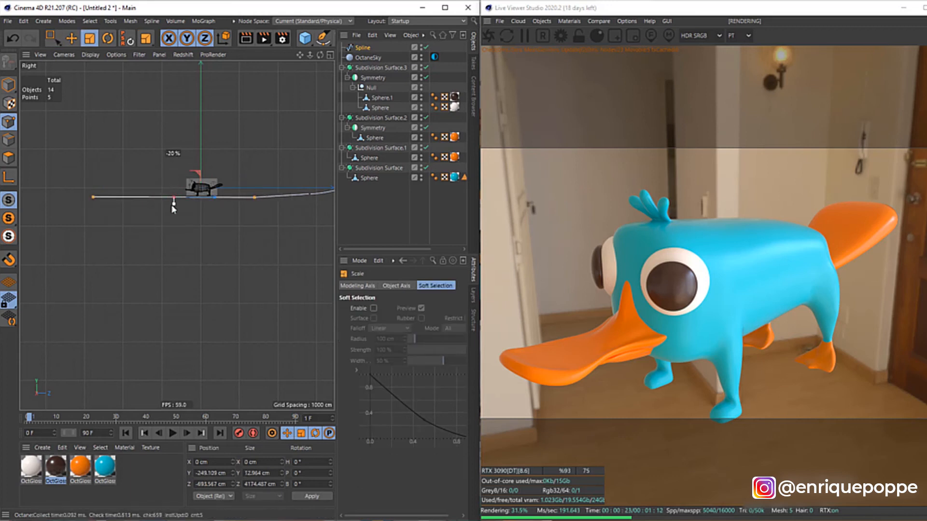
scroll(186, 202, "up", 5)
key("e")
left_click_drag(139, 167, 151, 166)
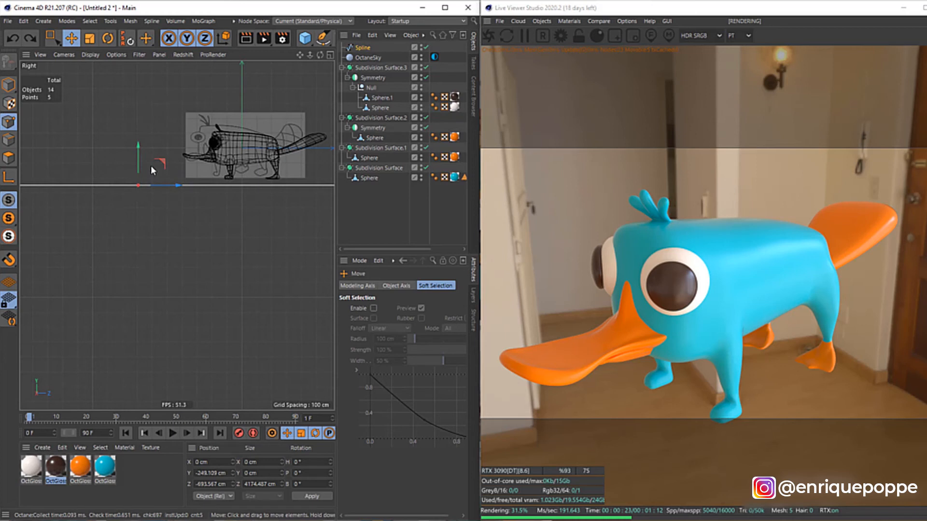
Select all the spline points and raise them to a Y position of about 4803 cm, level with the creature's feet.
scroll(151, 166, "down", 4)
scroll(151, 166, "down", 5)
key("space")
left_click_drag(261, 221, 137, 69)
scroll(153, 170, "up", 4)
scroll(154, 191, "up", 3)
left_click(72, 39)
scroll(112, 189, "up", 8)
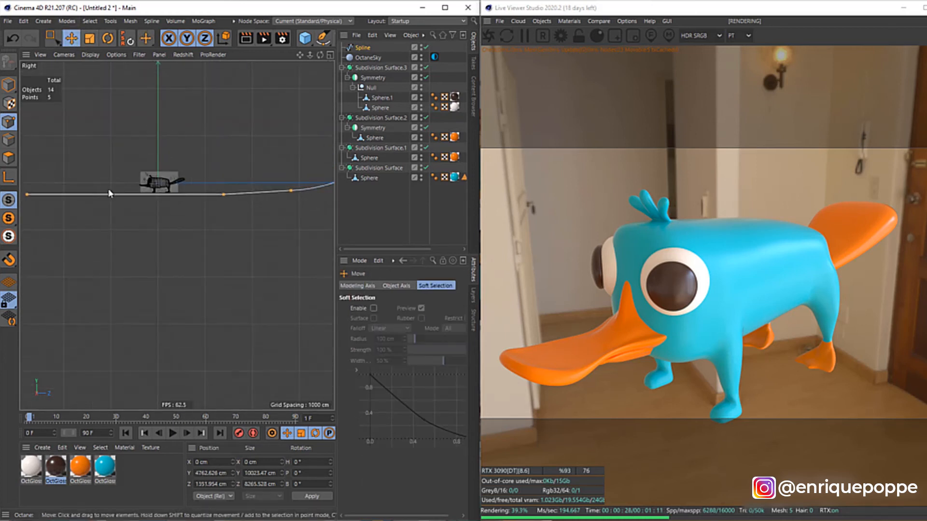
scroll(287, 206, "up", 7)
scroll(176, 235, "up", 2)
left_click_drag(175, 256, 174, 205)
key("F1")
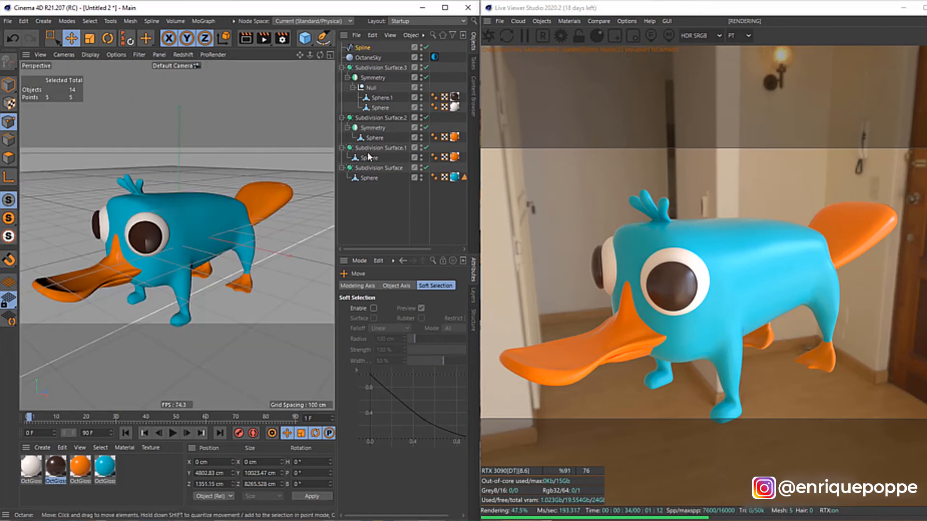
Add an Extrude generator and place the backdrop spline inside it.
left_click(422, 202)
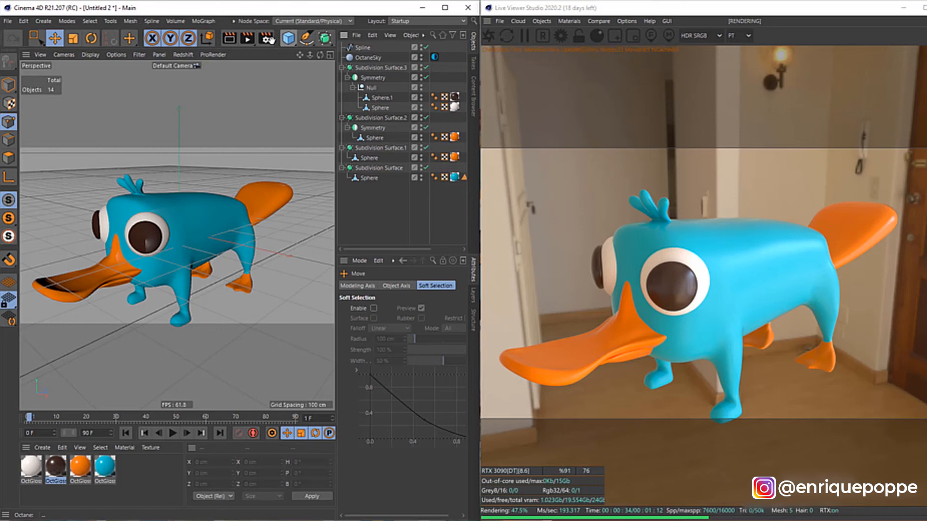
left_click(333, 39)
left_click(366, 50)
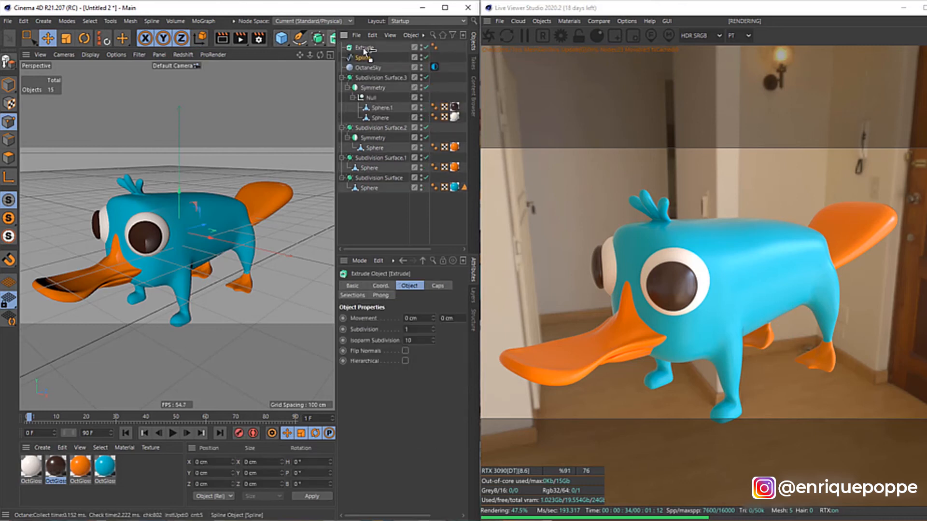
left_click_drag(362, 49, 363, 48)
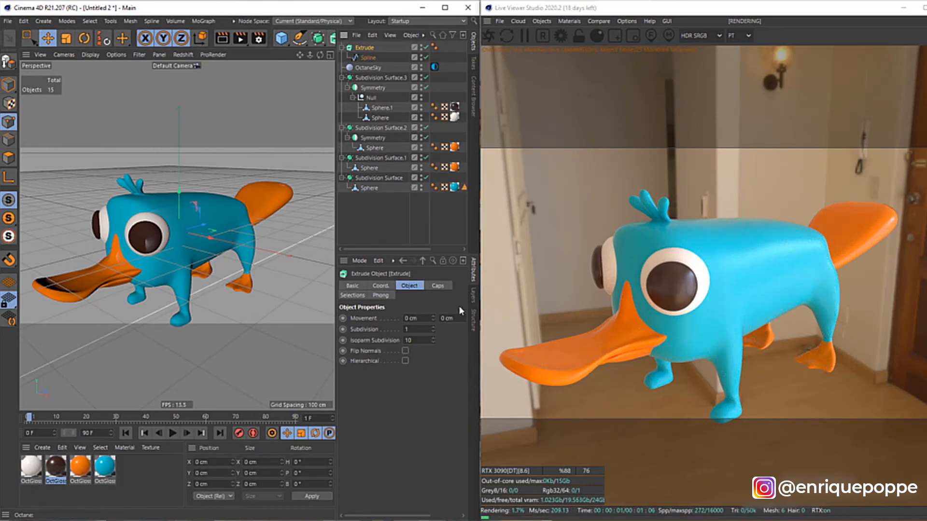
Set the Extrude's movement to 15000 cm in X and 0 cm in Z to form a wide backdrop.
left_click_drag(477, 436, 472, 417)
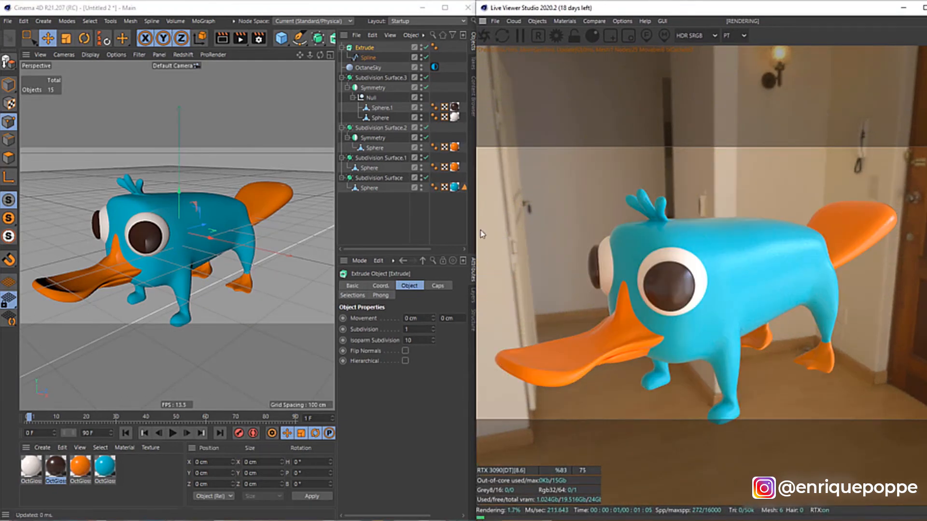
left_click(392, 8)
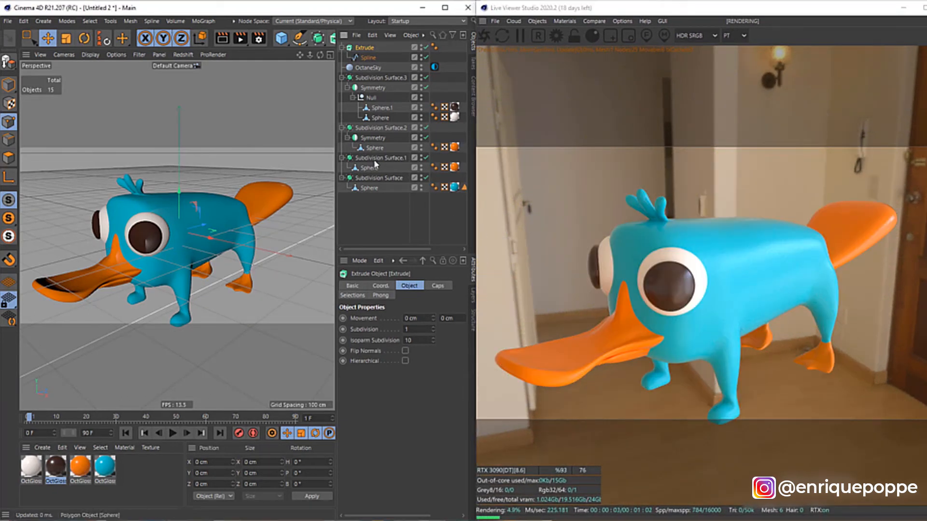
left_click(368, 58)
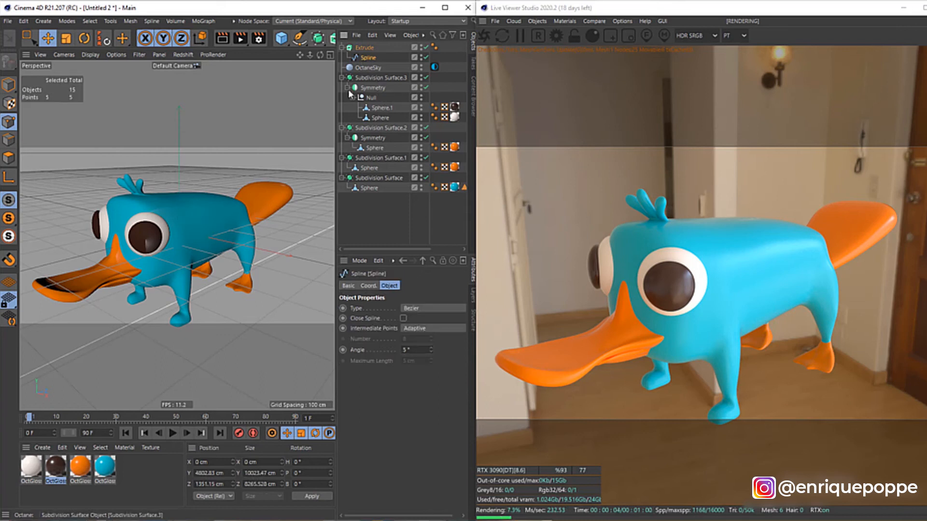
left_click_drag(380, 516, 431, 516)
left_click(355, 48)
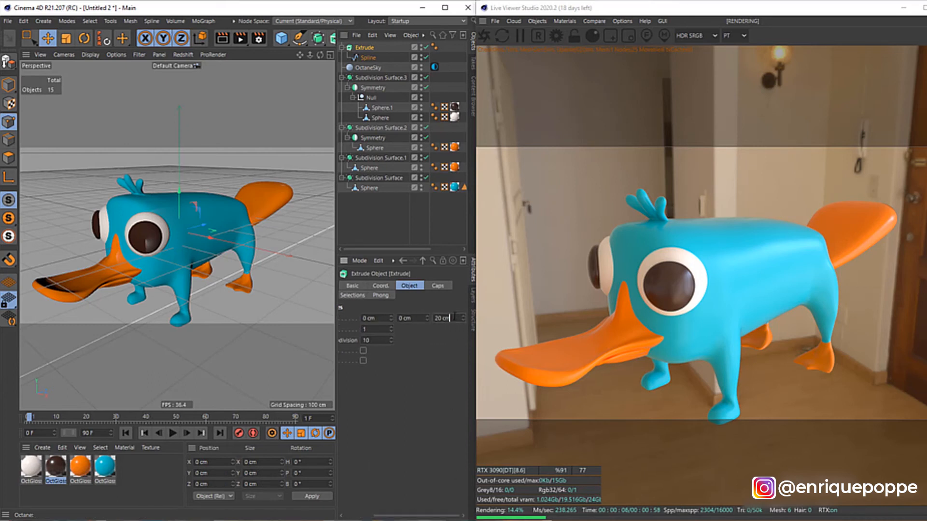
type("0")
key("Return")
mouse_move(390, 318)
left_mouse_down()
mouse_move(391, 302)
mouse_move(389, 316)
left_mouse_up()
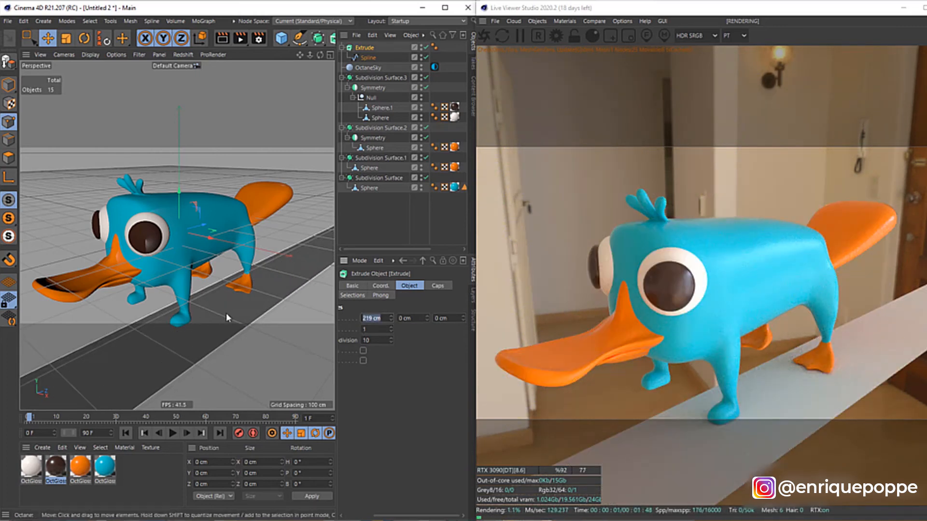
type("5000")
key("Return")
Move the extruded backdrop along X in the perspective and top views so it spans both sides of the creature.
left_click_drag(208, 238, 84, 209)
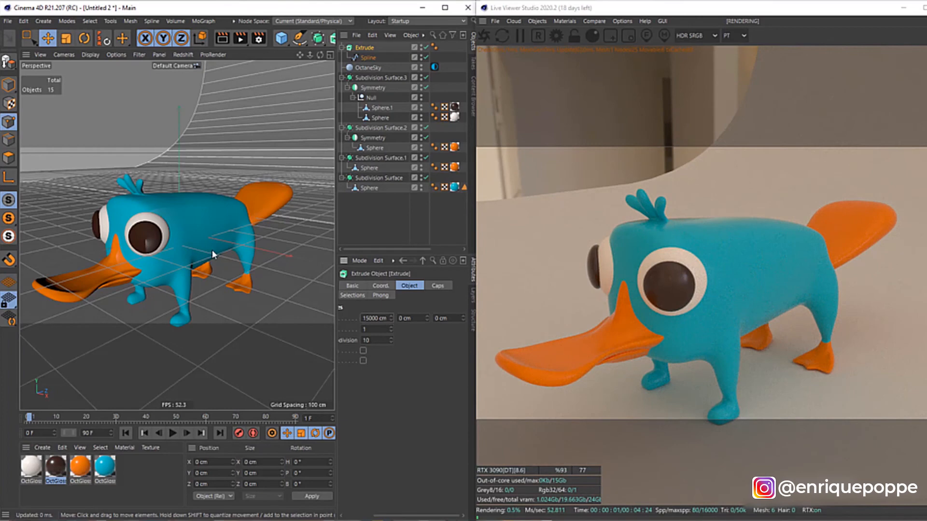
key("F2")
scroll(210, 235, "down", 15)
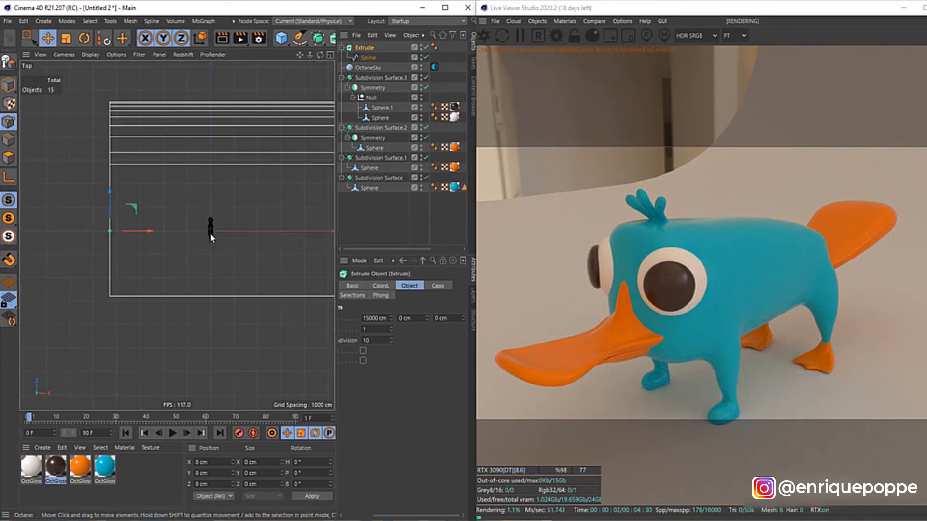
scroll(211, 237, "down", 5)
left_click_drag(209, 233, 143, 235)
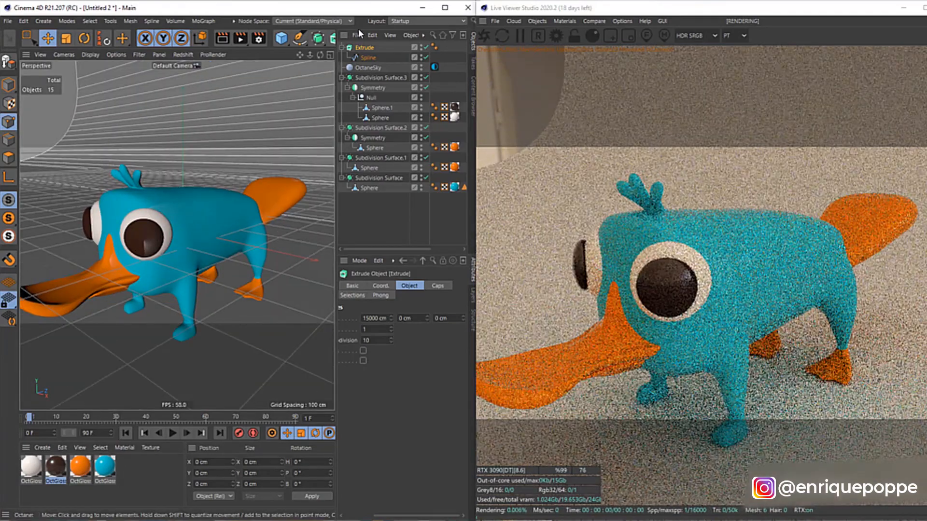
Set the render output resolution to 2500 × 2500 pixels.
left_click_drag(320, 55, 338, 58)
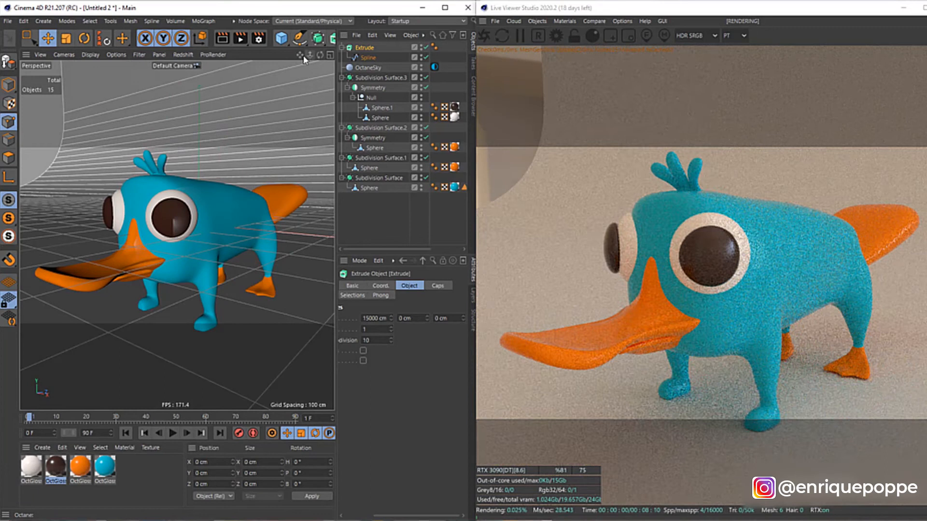
left_click(258, 38)
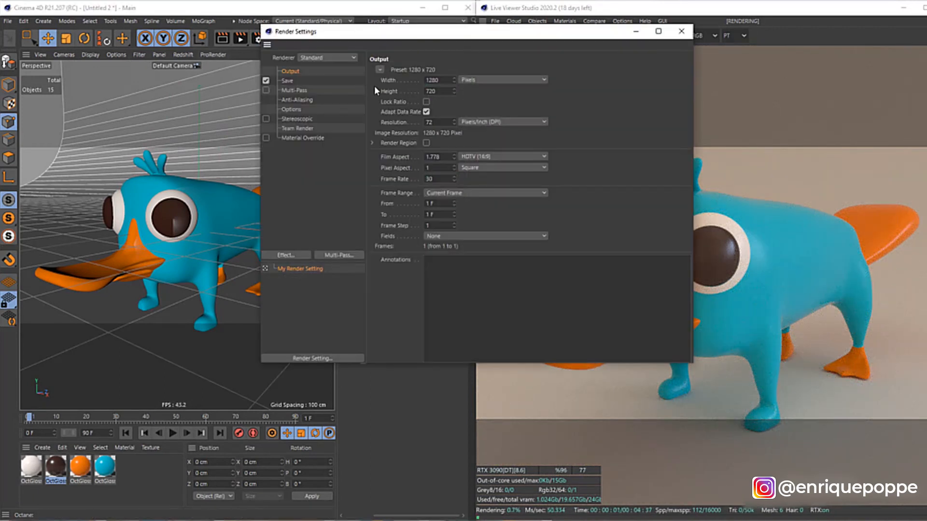
left_click(443, 81)
type("2500")
key("Tab")
type("2500")
key("Return")
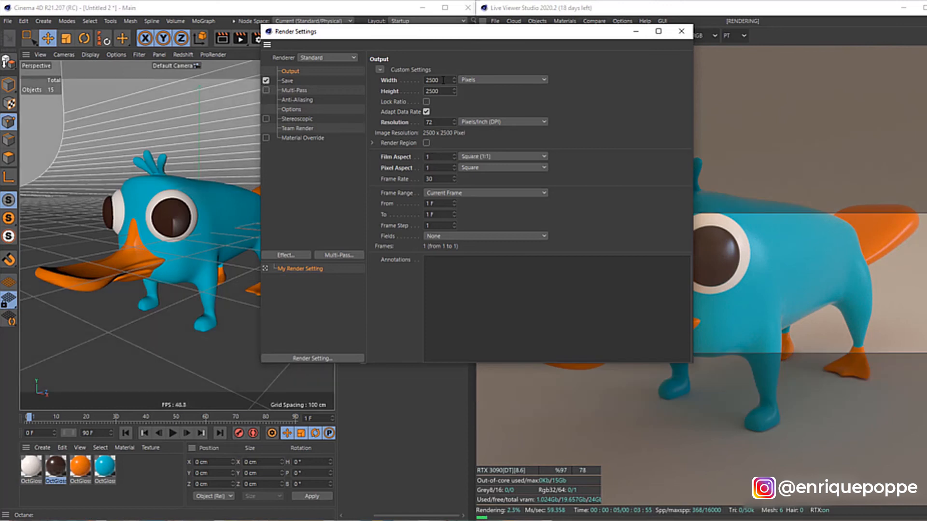
left_click(681, 31)
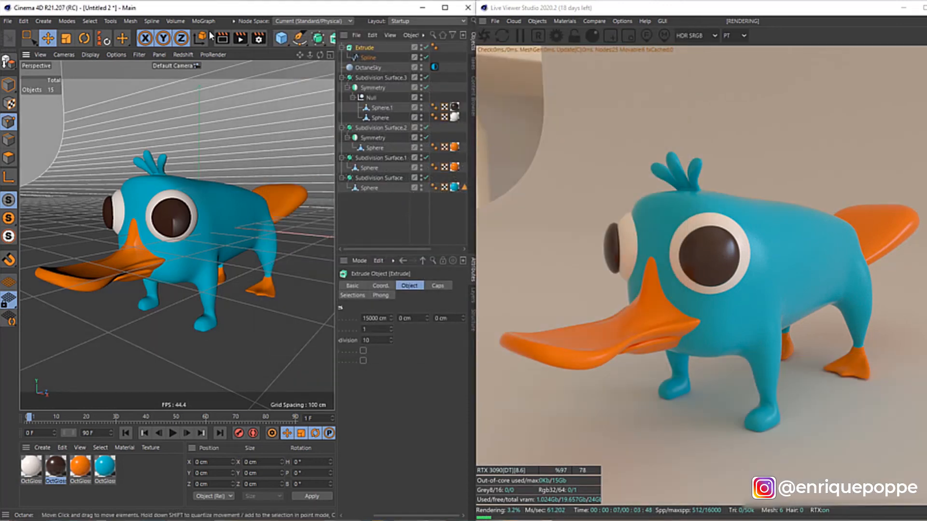
Frame the creature from a three-quarter front angle and add an Octane camera from that view.
left_click_drag(320, 54, 328, 106)
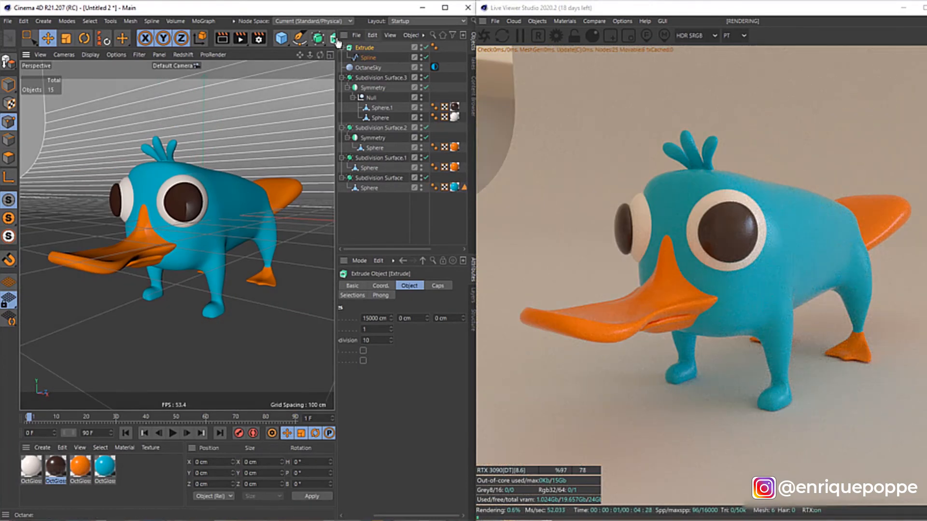
left_click(537, 20)
left_click(550, 31)
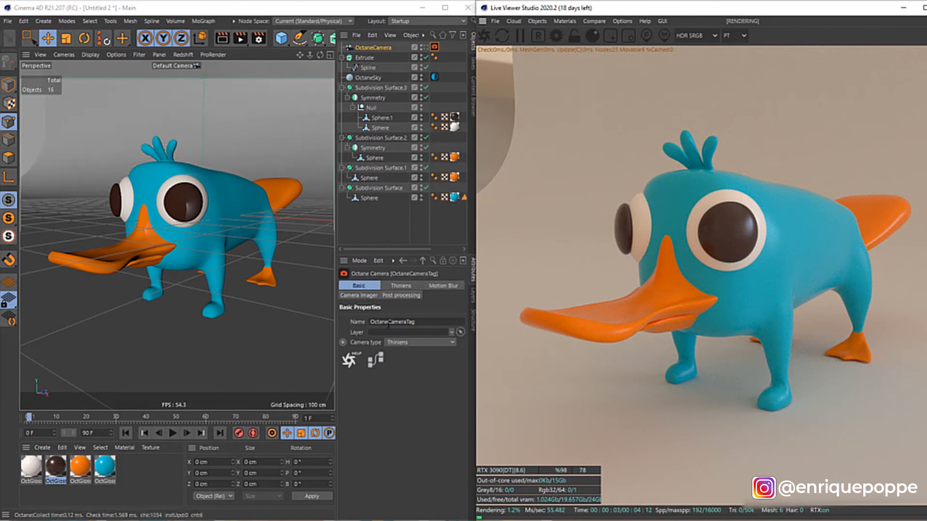
Set the Octane camera's focal length to 135 mm, look through it and reframe the whole creature.
left_click(386, 47)
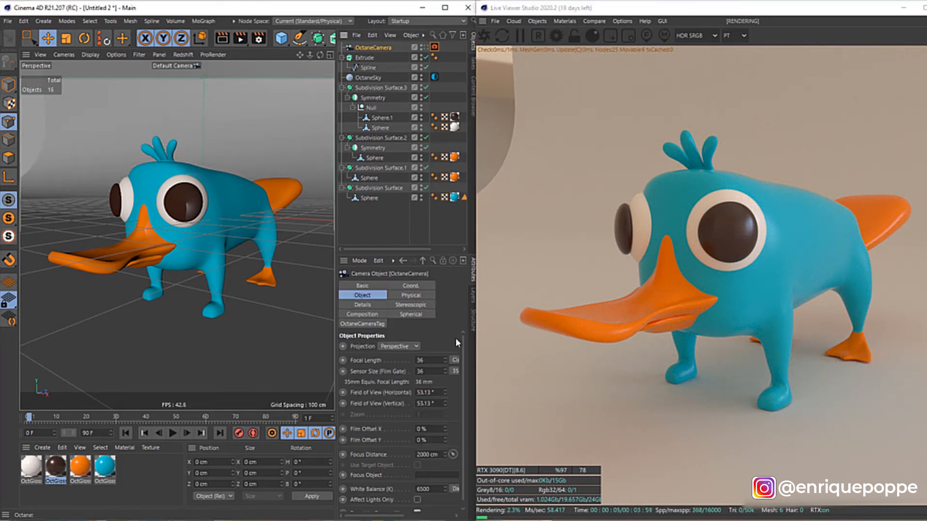
left_click(456, 360)
left_click(482, 436)
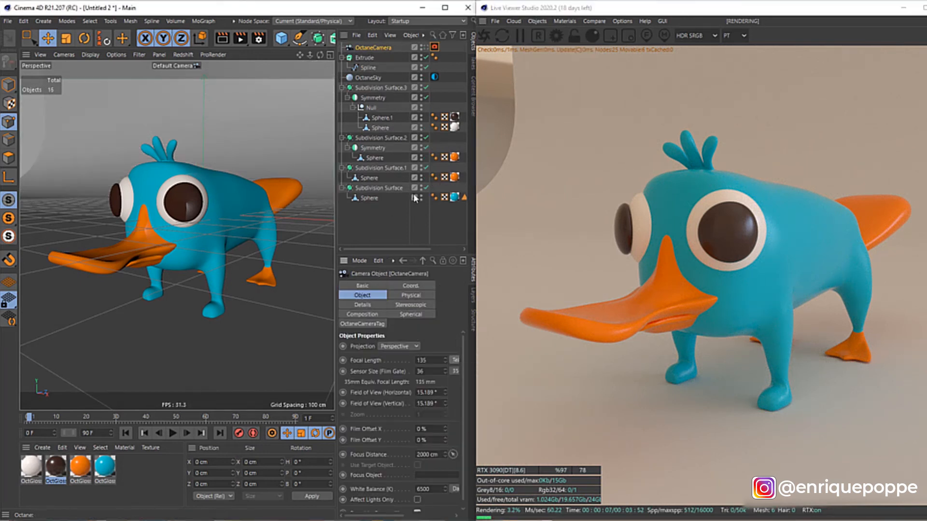
left_click(424, 46)
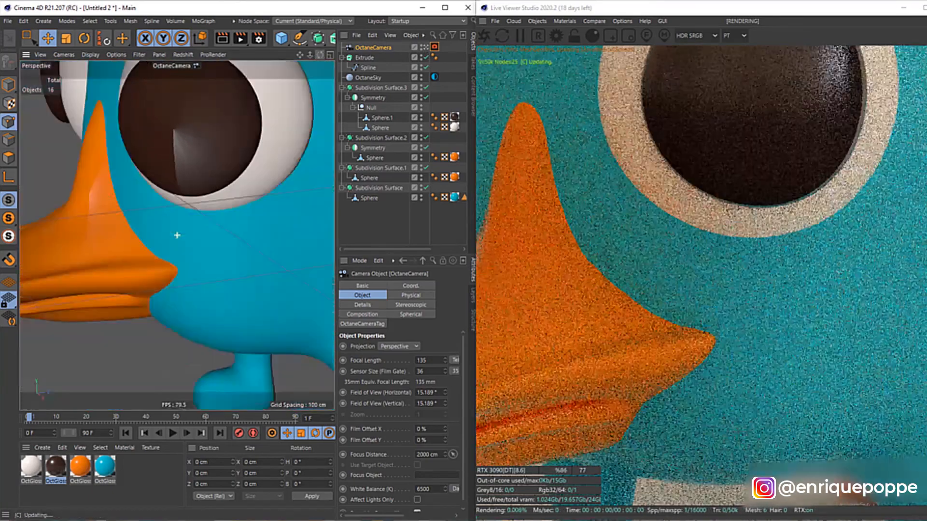
mouse_move(320, 54)
left_mouse_down()
mouse_move(290, 72)
mouse_move(348, 48)
mouse_move(271, 54)
mouse_move(308, 54)
mouse_move(294, 53)
mouse_move(320, 47)
mouse_move(318, 38)
mouse_move(305, 61)
left_mouse_up()
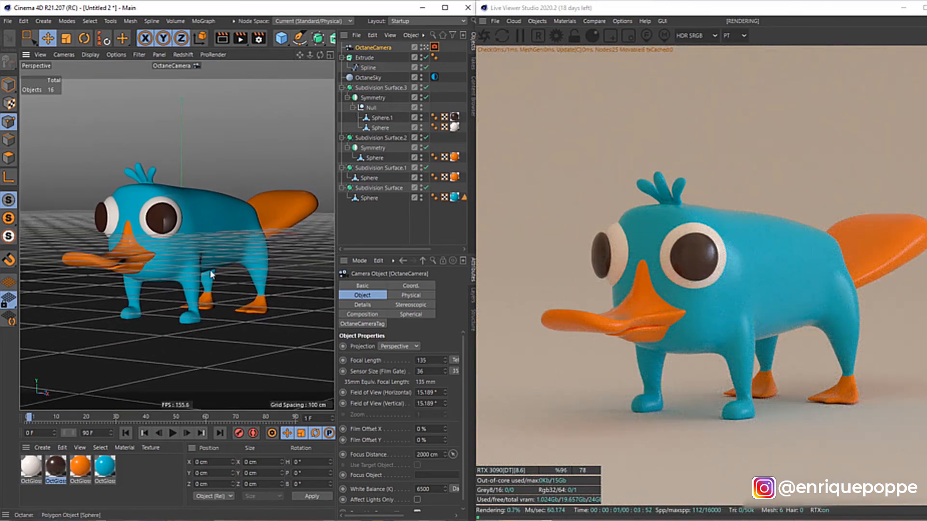
Select the points of the creature's foot in the side view and lower them about 2 cm towards the floor.
key("F2")
key("F4")
key("F3")
scroll(218, 203, "down", 4)
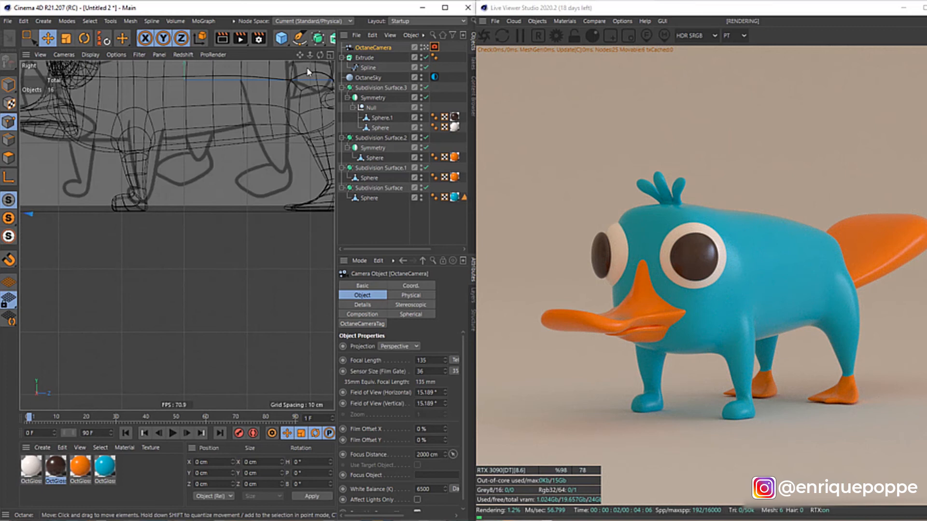
left_click_drag(298, 55, 297, 55)
left_click(366, 200)
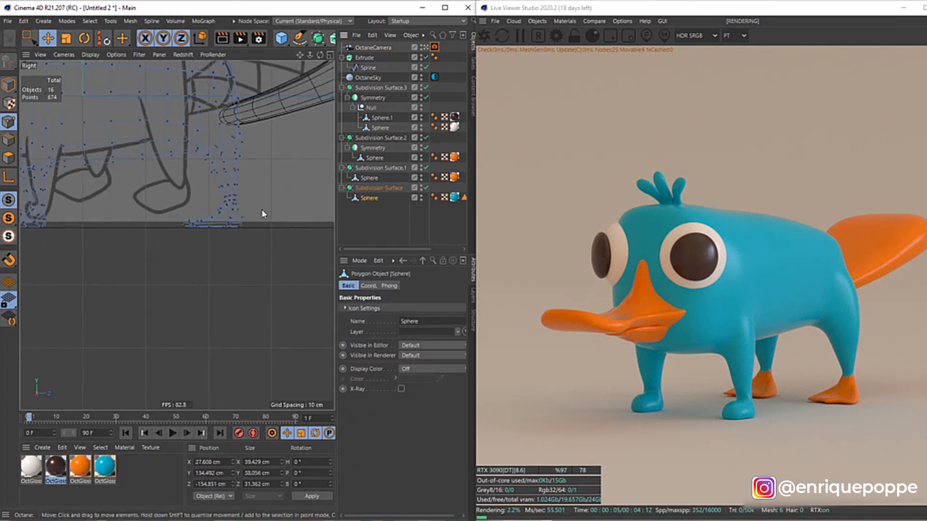
scroll(259, 209, "up", 4)
key("0")
left_click_drag(261, 273, 64, 187)
scroll(149, 240, "up", 4)
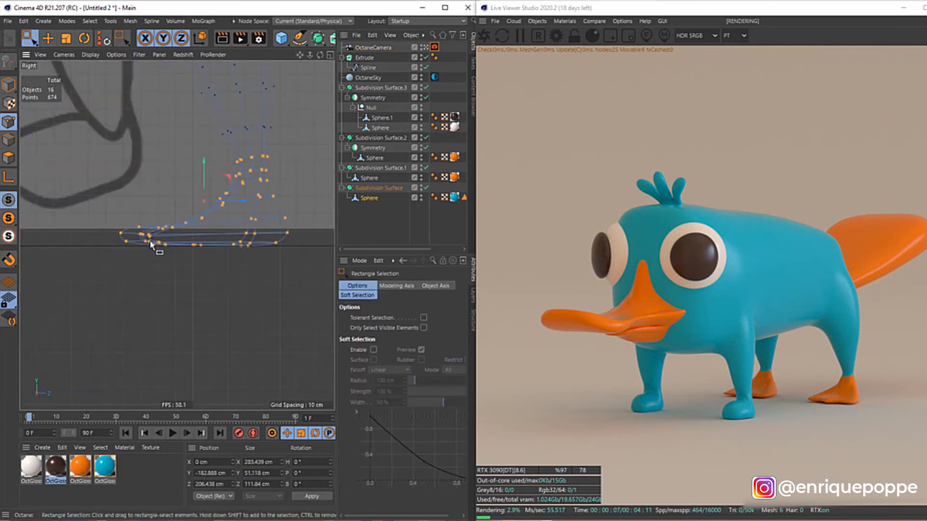
left_click_drag(225, 156, 227, 161)
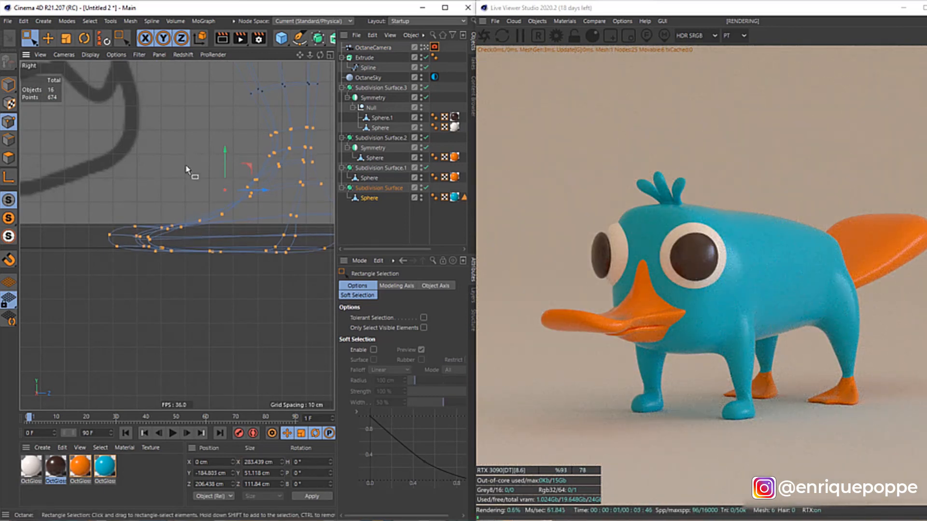
key("F1")
key("F3")
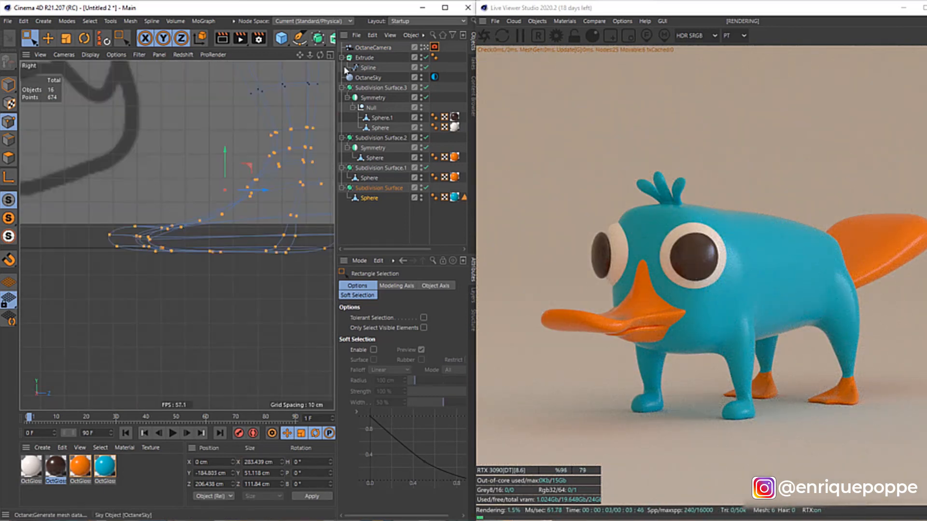
Select two points at the beak's corner and move them about 12.5 cm outward and 3 cm down in the front view.
left_click_drag(298, 57, 666, 355)
left_click(377, 180)
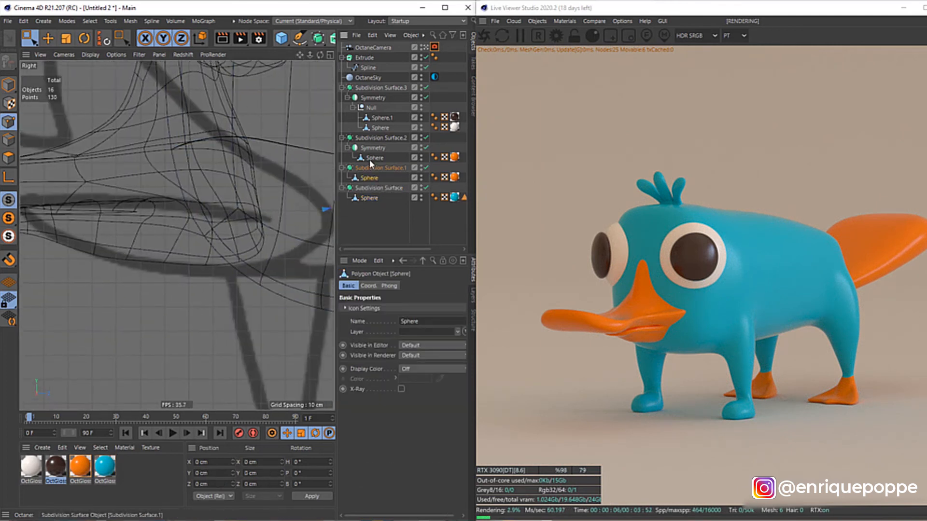
left_click(371, 159)
key("space")
key("space")
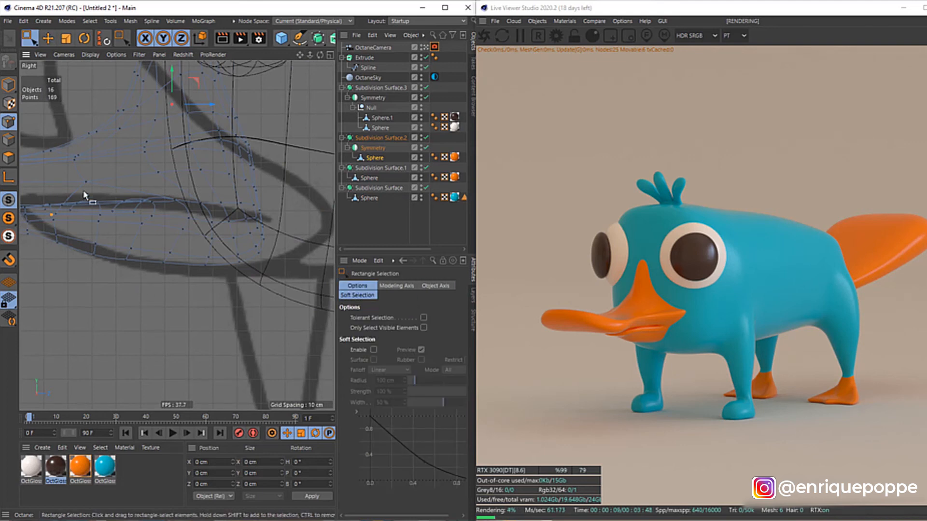
left_click_drag(68, 167, 190, 183)
key("F4")
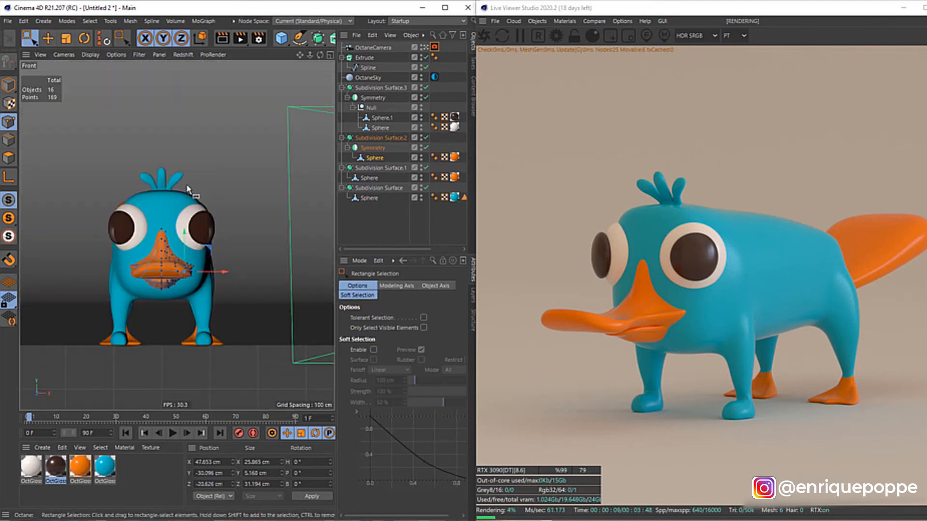
left_click_drag(205, 273, 216, 273)
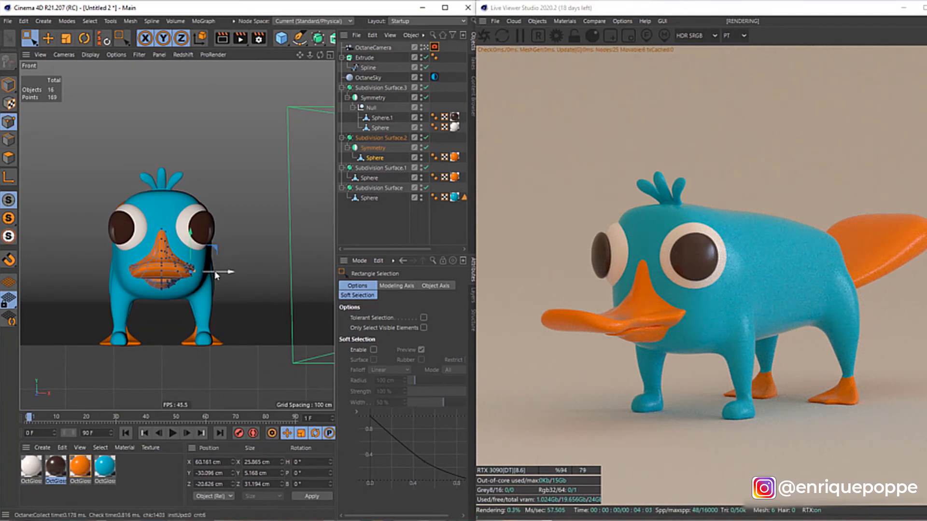
left_click_drag(191, 242, 190, 251)
scroll(209, 285, "up", 10)
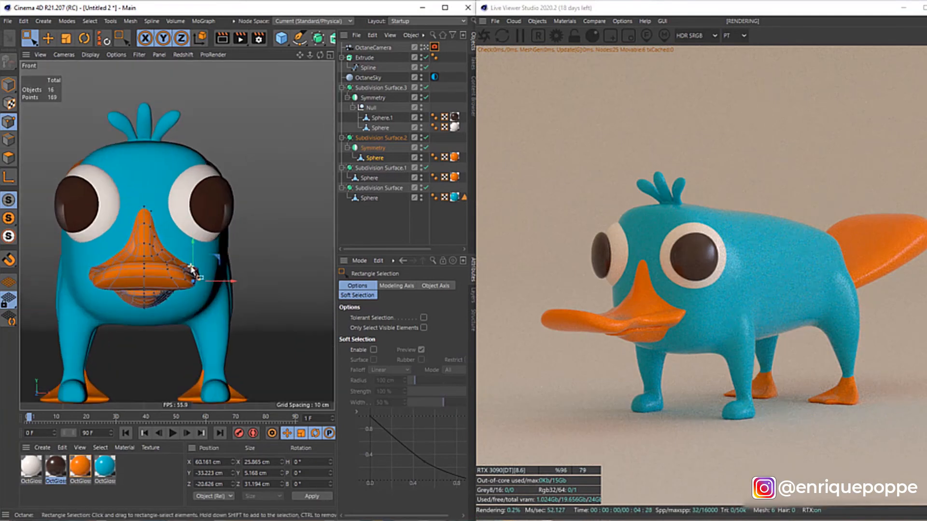
scroll(217, 289, "up", 3)
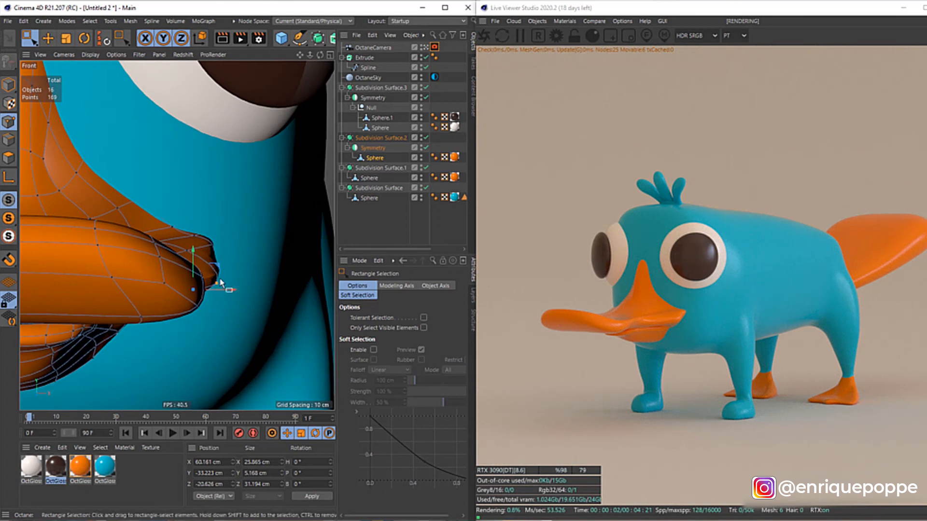
Leave the Octane camera view and use Live Selection to pull points at the beak's side corner outward.
key("F1")
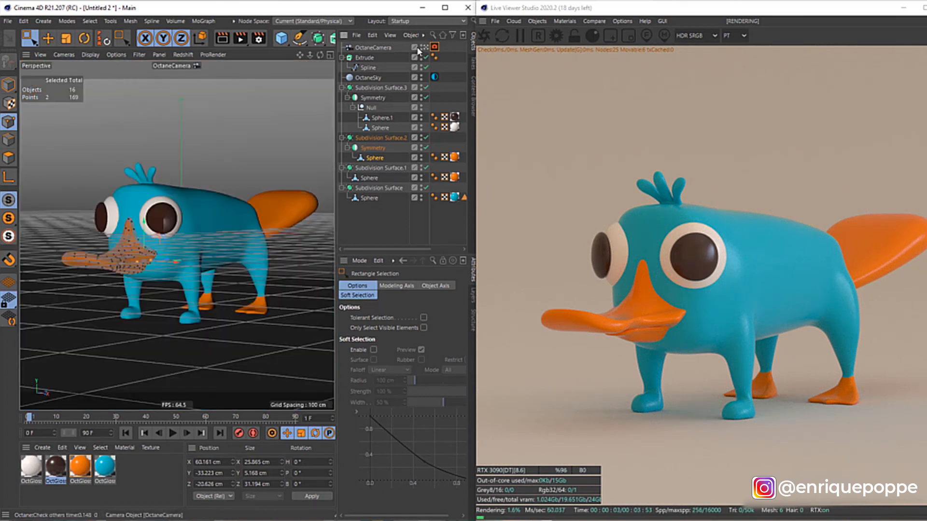
left_click(427, 48)
scroll(137, 270, "up", 6)
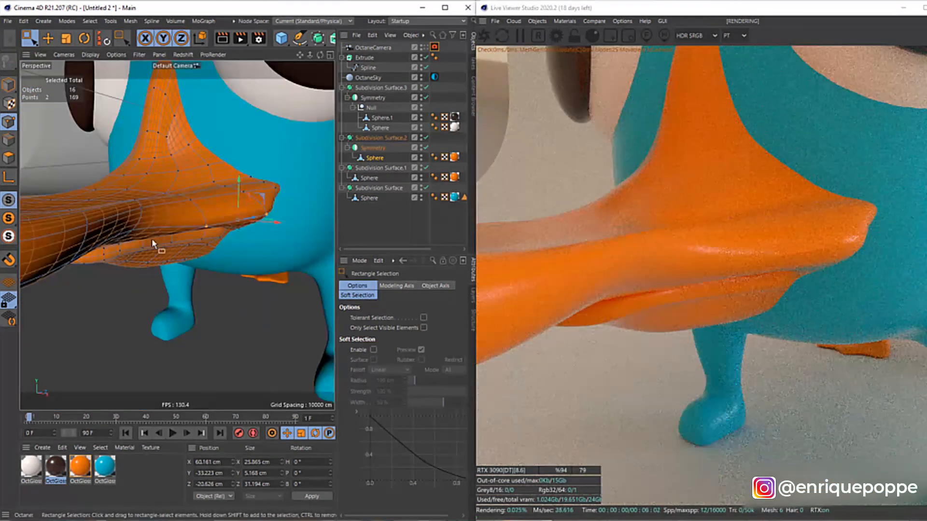
left_click(30, 40)
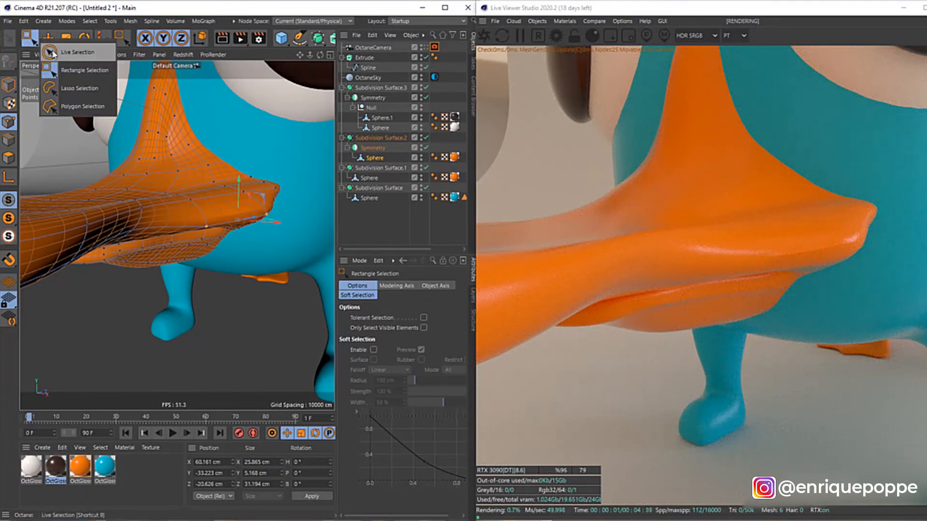
left_click(65, 52)
left_click(187, 214)
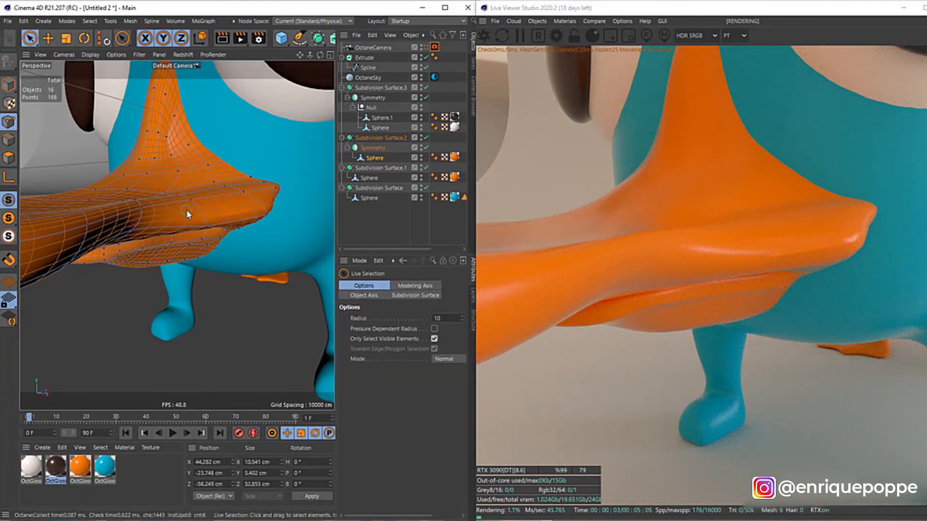
left_click(273, 188)
mouse_move(267, 191)
left_mouse_down()
mouse_move(259, 199)
mouse_move(278, 200)
left_mouse_up()
left_click(247, 193, "shift")
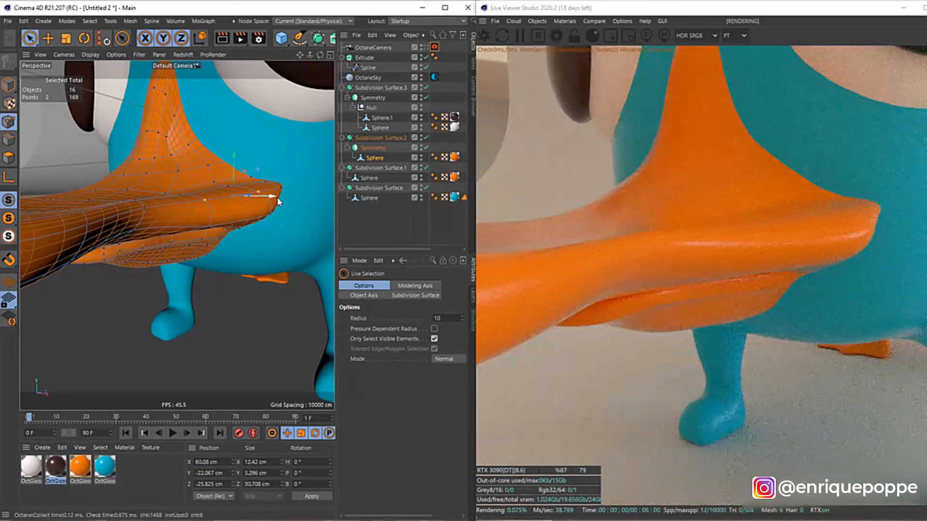
Deselect the beak and look through the Octane camera at the whole creature again.
scroll(165, 214, "down", 4)
scroll(165, 214, "down", 6)
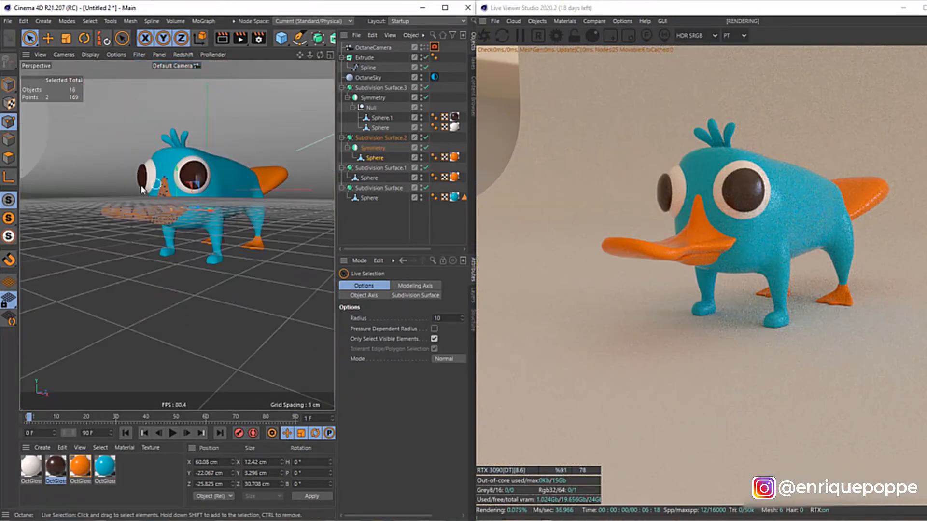
left_click(429, 46)
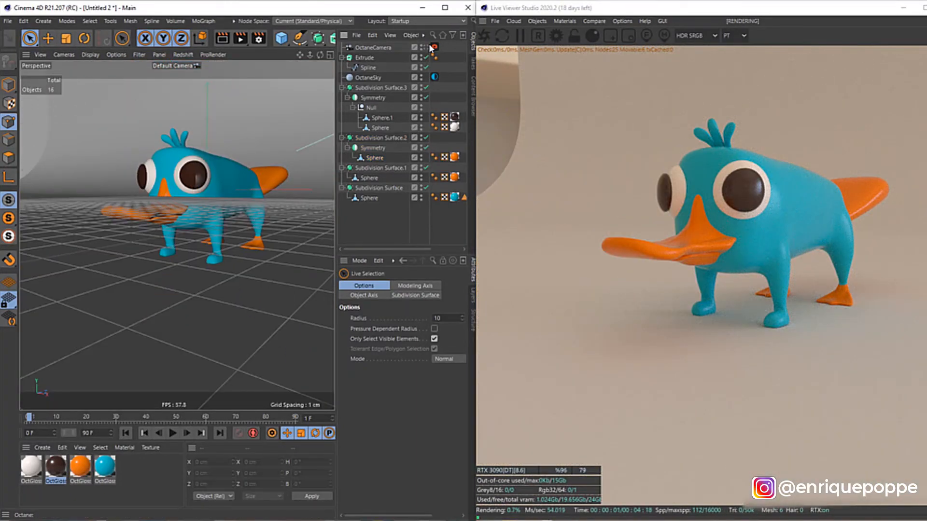
left_click(427, 47)
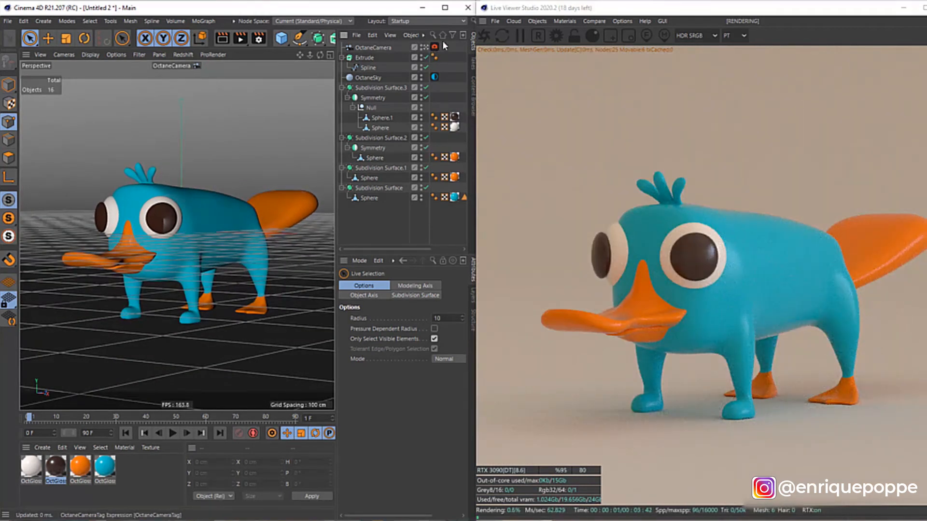
Set the Octane sky's environment RotX to about -0.105 and its power to about 0.476.
left_click(435, 77)
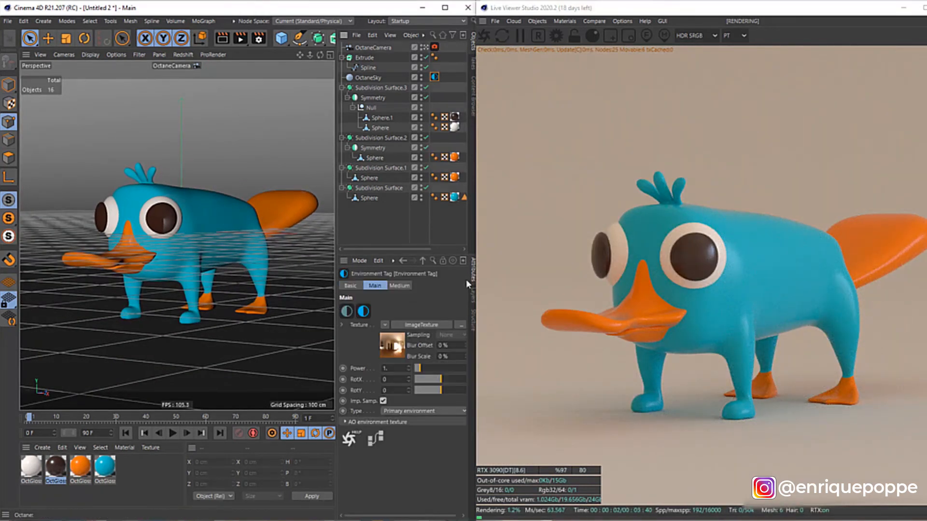
left_click(439, 382)
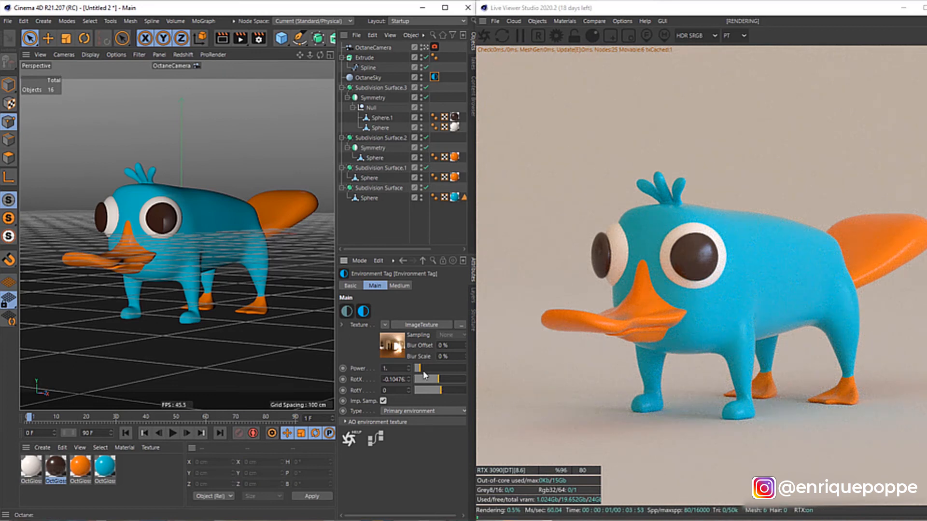
left_click(418, 368)
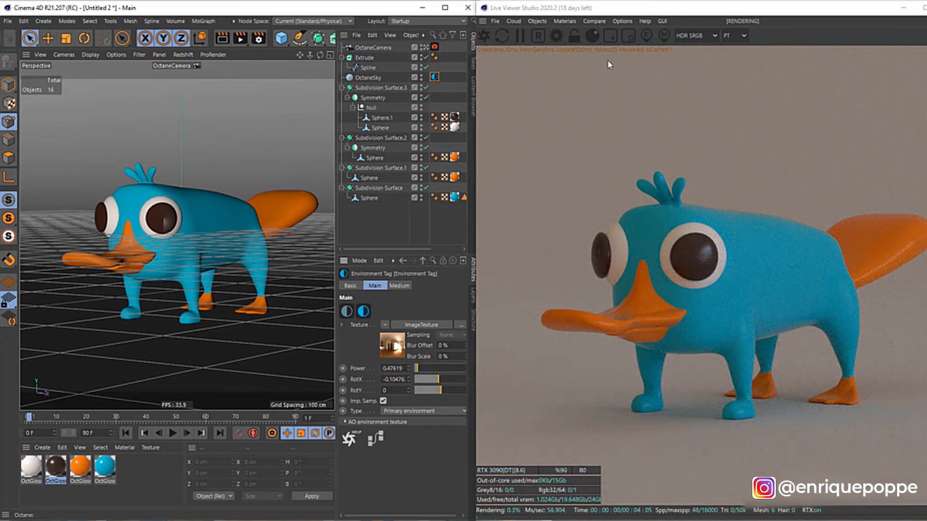
Create an Octane glossy material and apply it to the extruded backdrop.
left_click(521, 23)
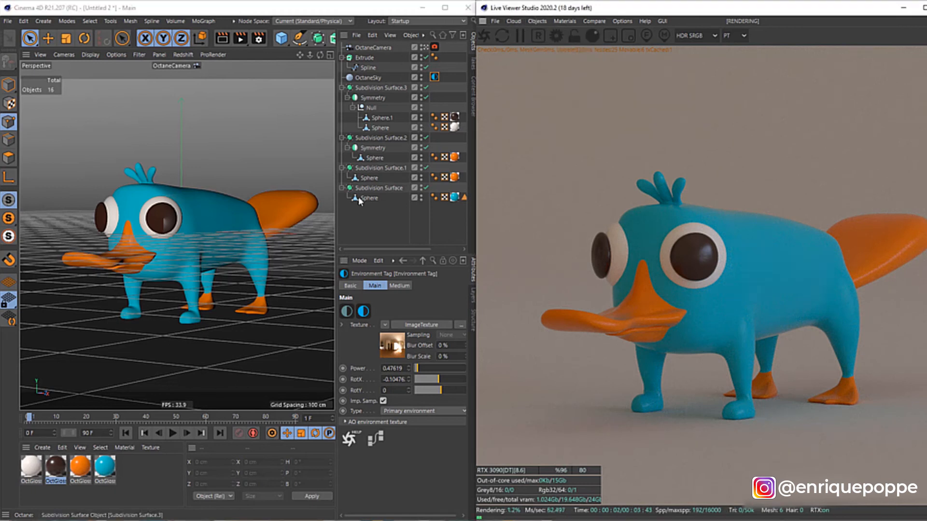
left_click(538, 21)
left_click(558, 22)
left_click(537, 22)
mouse_move(565, 22)
mouse_move(603, 70)
left_click(685, 81)
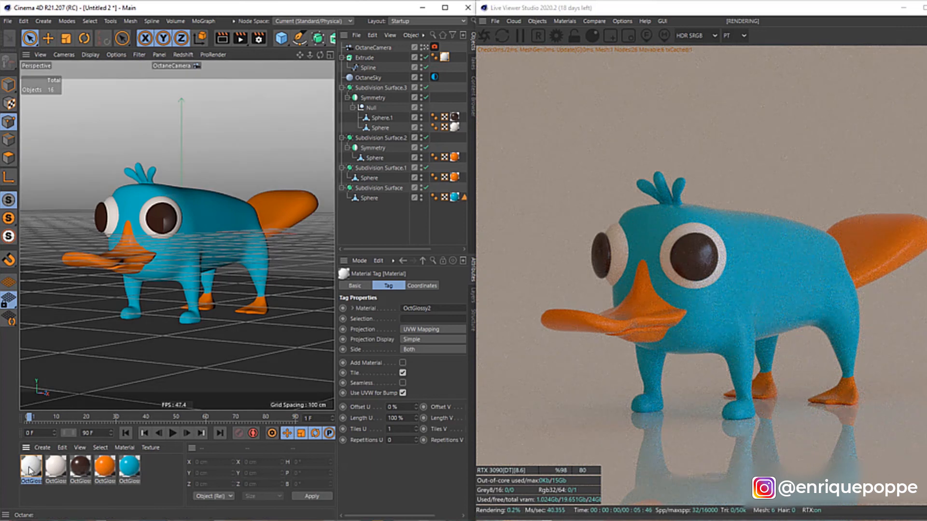
Set the backdrop material's diffuse colour to a pale blue-grey with H 215°, S 11% and V 76%.
double_click(29, 466)
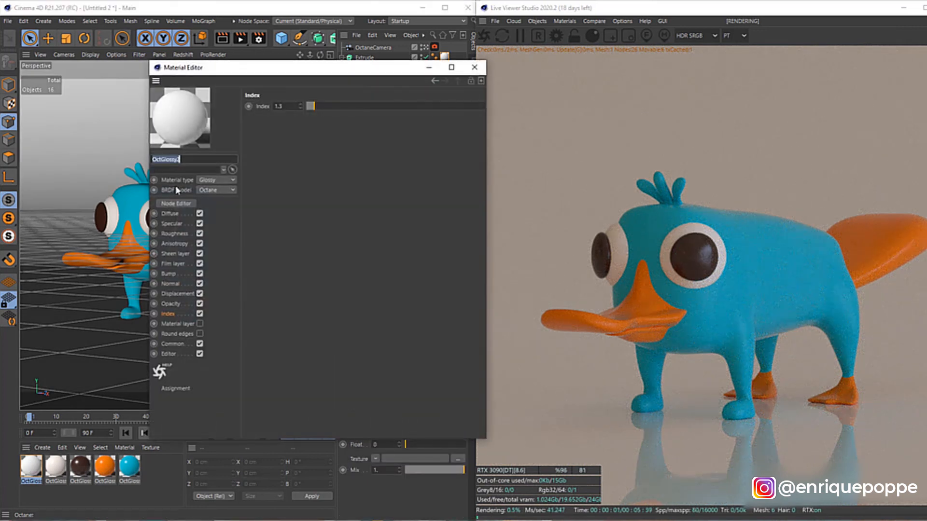
left_click(280, 124)
left_click_drag(289, 135, 281, 136)
left_click(262, 159)
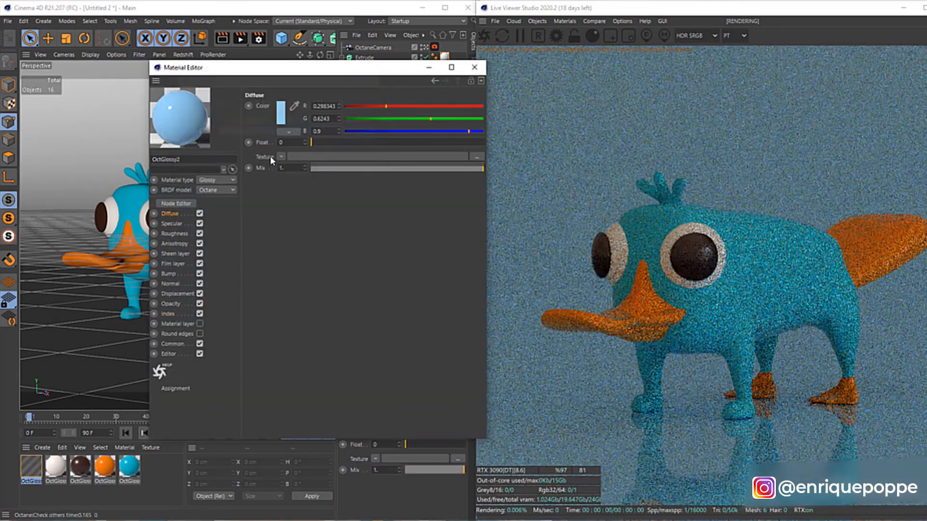
left_click(282, 122)
left_click(316, 118)
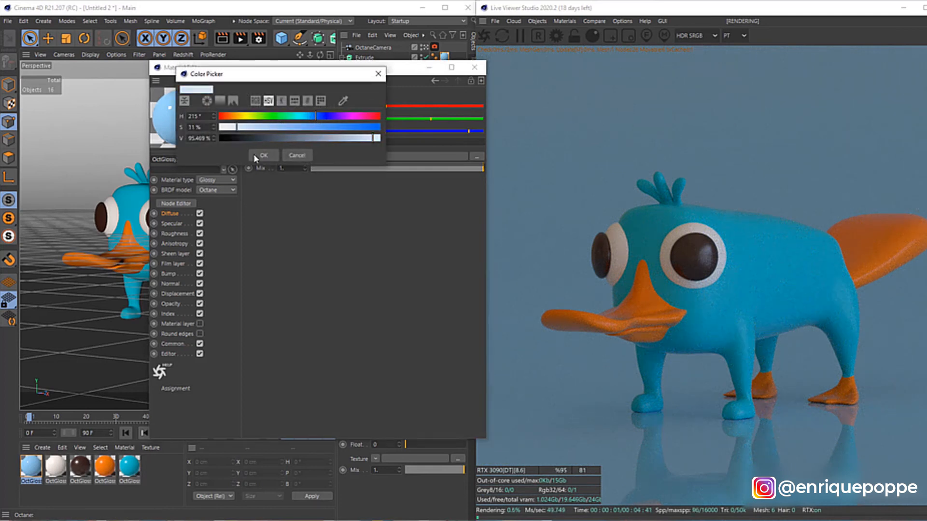
left_click(254, 155)
left_click(283, 112)
left_click(345, 132)
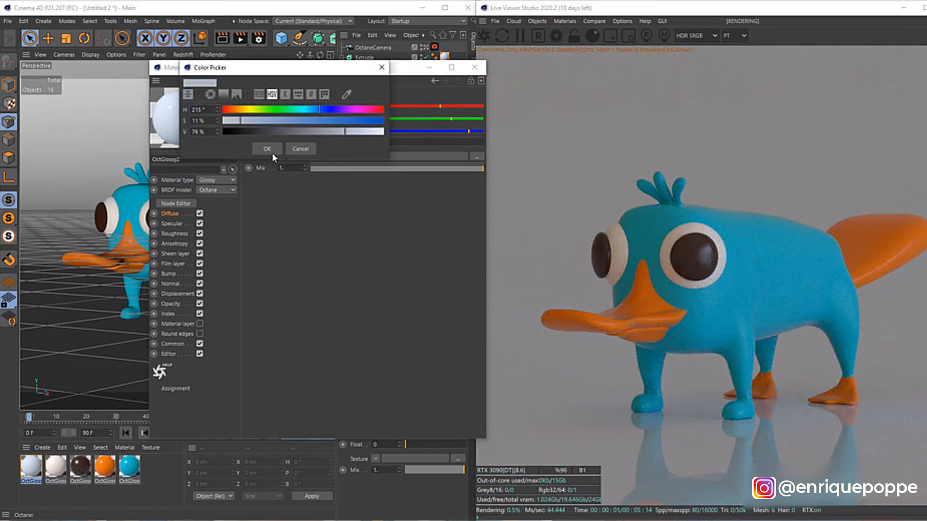
left_click(268, 150)
Set the backdrop material's roughness to about 0.224 and close its editor.
left_click(173, 241)
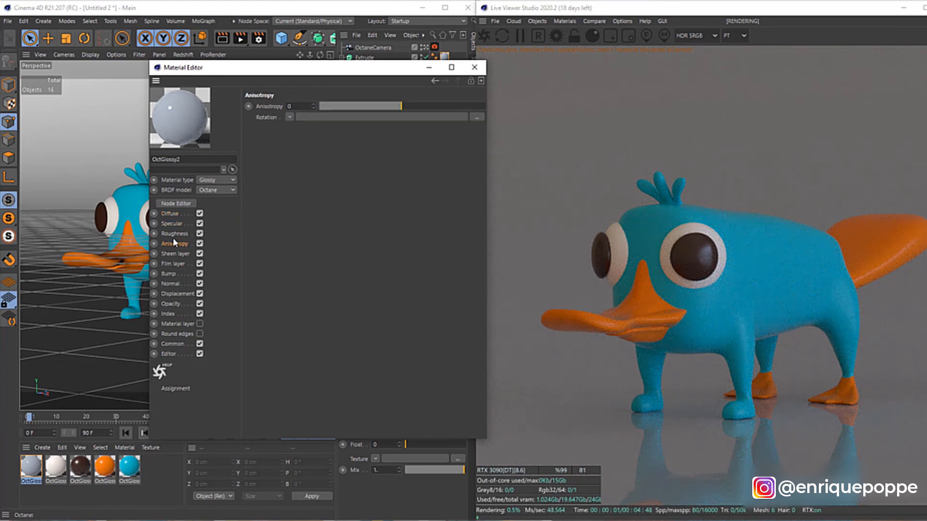
left_click(183, 233)
mouse_move(344, 140)
left_mouse_down()
mouse_move(357, 144)
mouse_move(349, 140)
left_mouse_up()
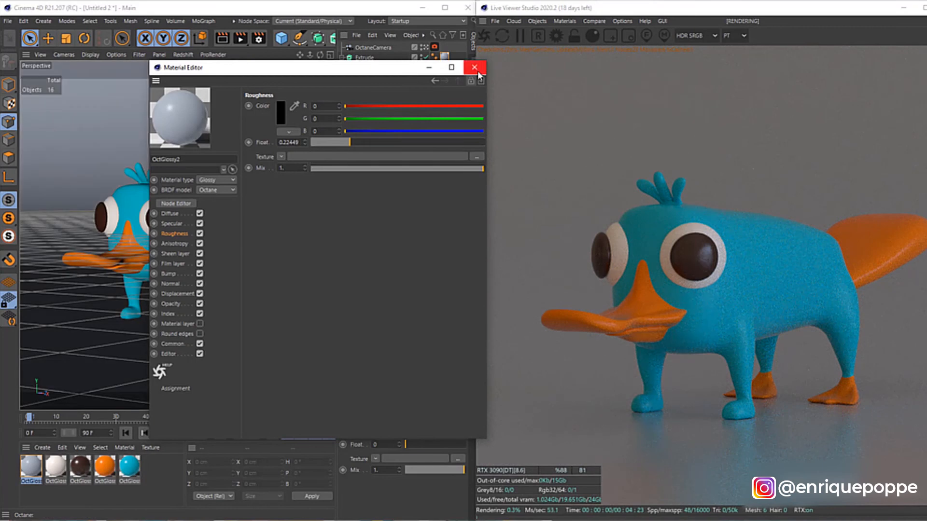
left_click(474, 67)
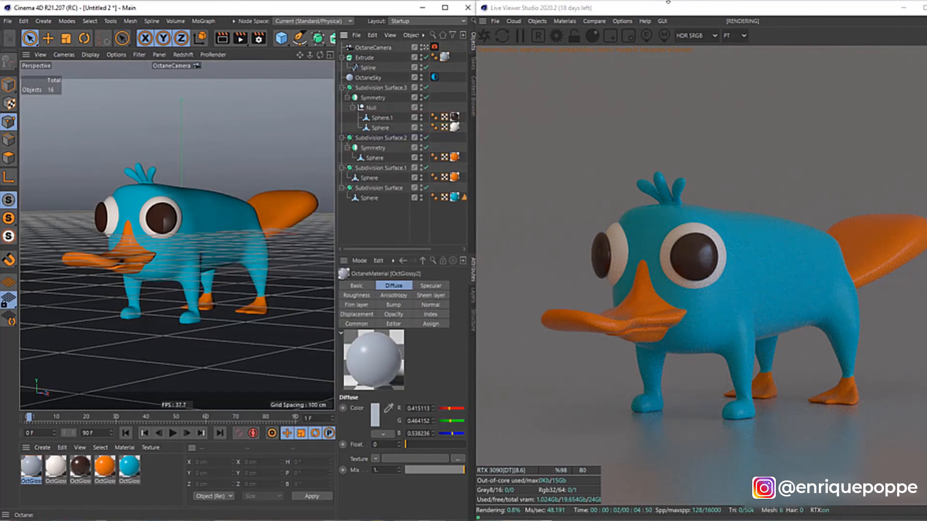
Add an Octane area light and rotate it to face downward.
left_click(538, 21)
mouse_move(551, 66)
left_click(638, 91)
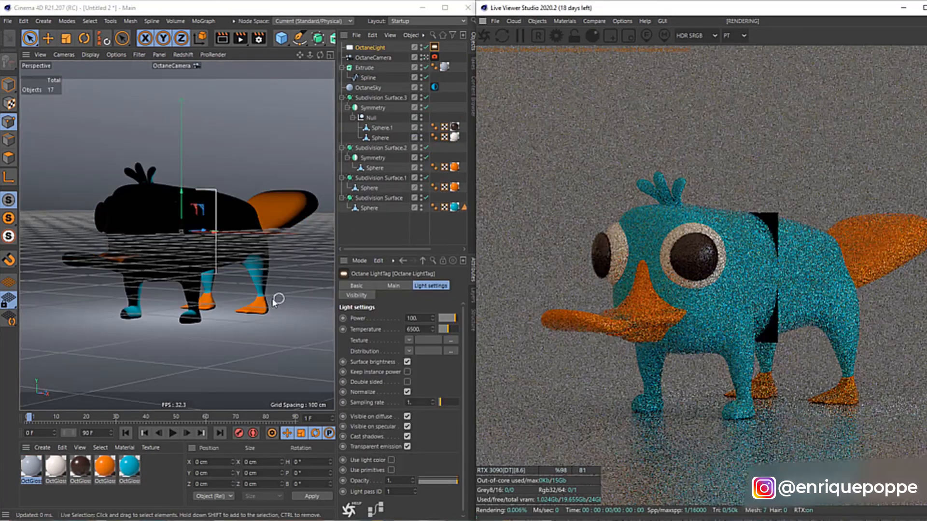
key("r")
left_click_drag(175, 212, 196, 194)
Enlarge the area light and raise it above the creature.
key("e")
key("t")
left_click_drag(149, 293, 186, 230)
key("e")
left_click_drag(181, 269, 182, 134)
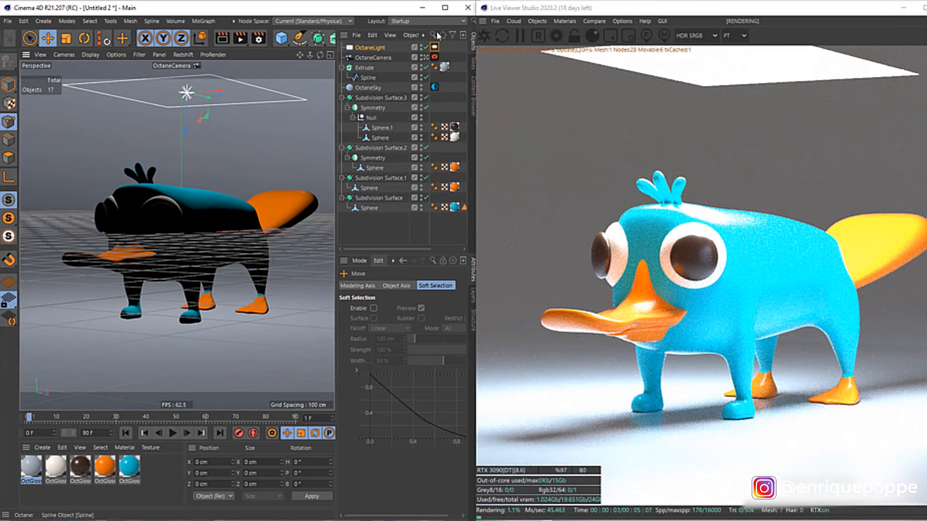
Hide the overhead area light from the camera and set its power to 12.
left_click(434, 49)
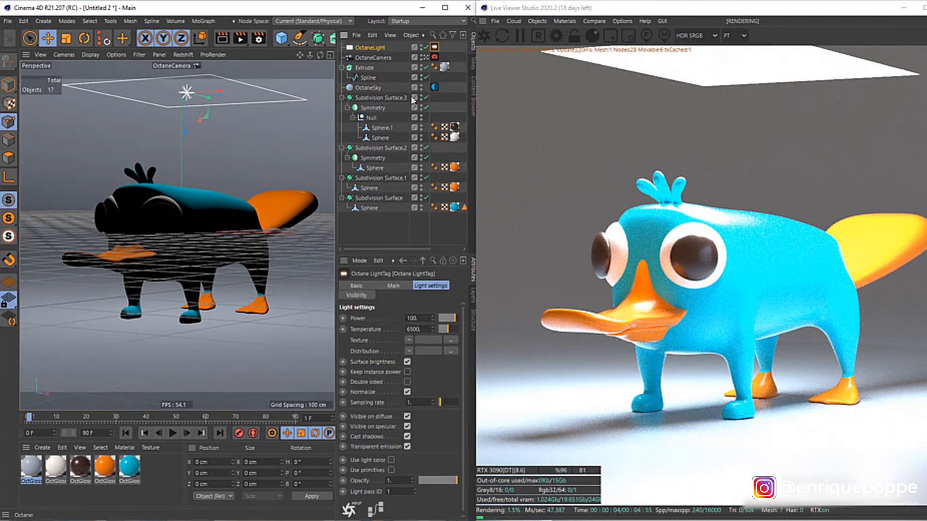
left_click(357, 295)
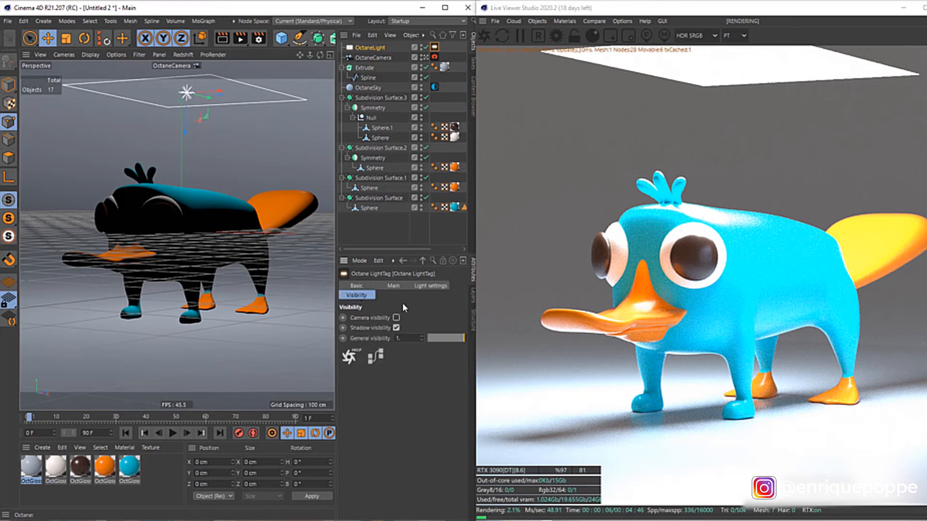
left_click(429, 285)
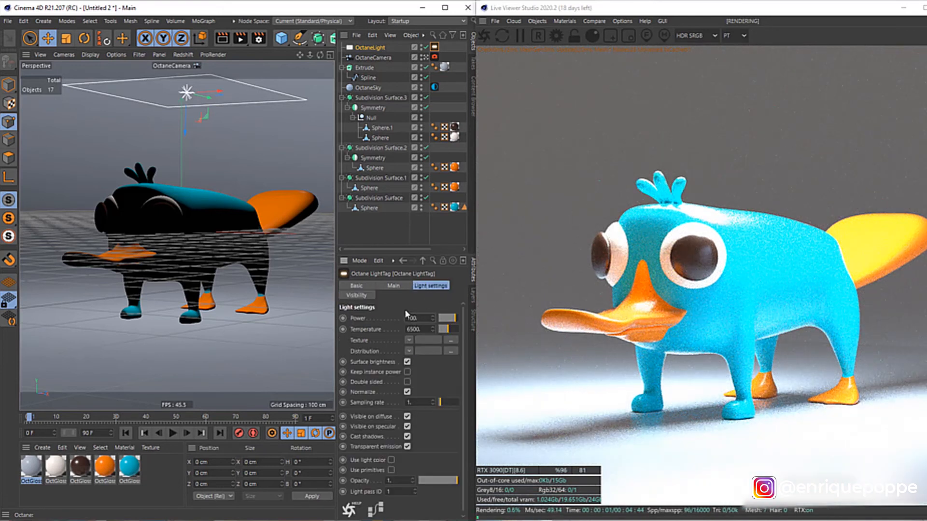
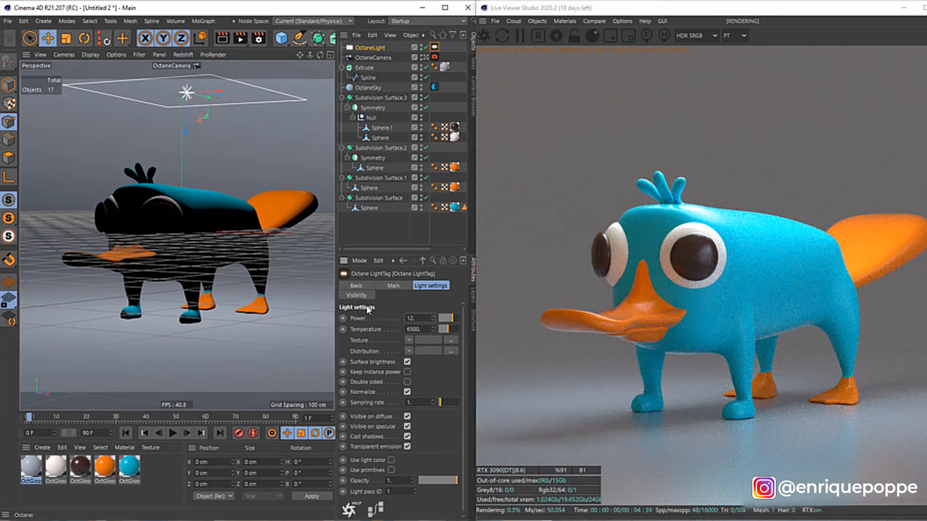
Raise the overhead light higher above the creature and set its temperature to about 5292.
left_click_drag(234, 153, 286, 139)
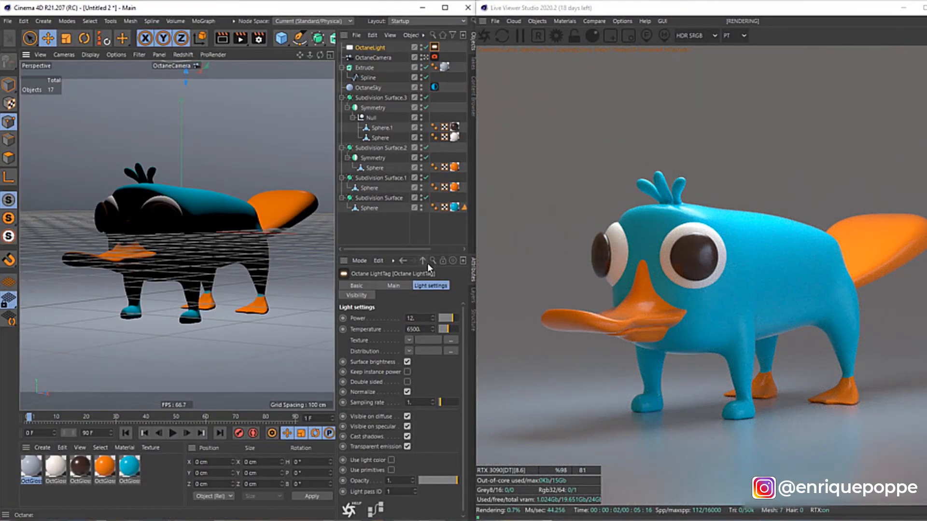
left_click_drag(449, 333, 446, 330)
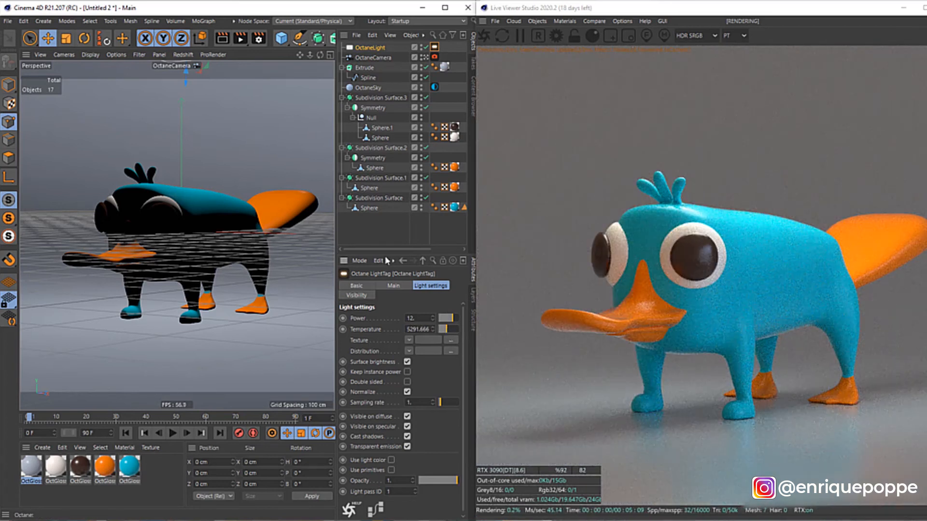
Add a second Octane area light to the scene.
left_click(546, 22)
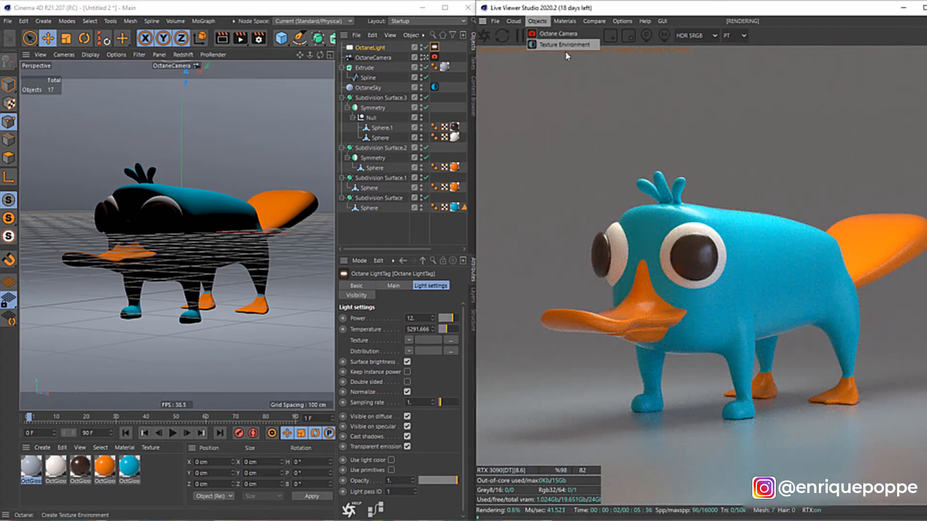
mouse_move(565, 21)
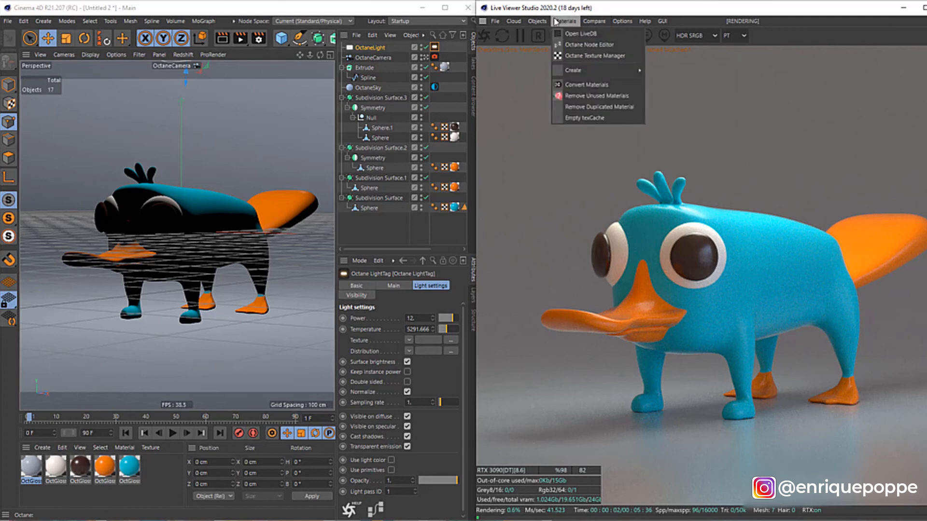
mouse_move(555, 69)
left_click(630, 93)
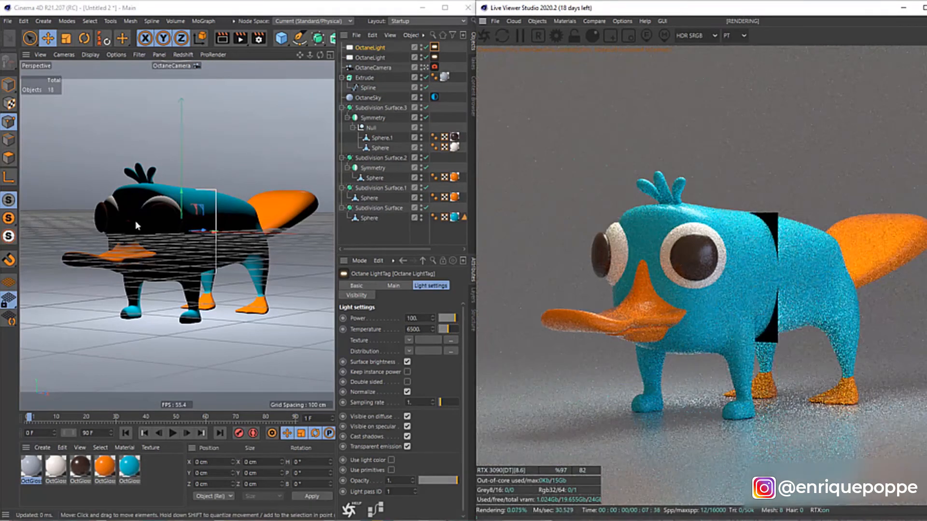
key("r")
left_click_drag(184, 236, 103, 218)
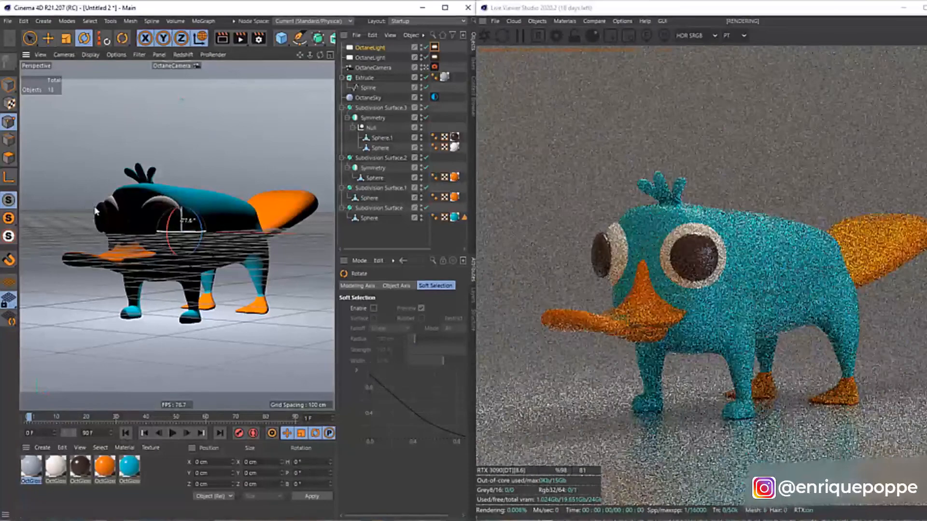
key("ctrl+z")
Place the second area light high beside the creature's head and rotate it to face the creature.
key("e")
left_click_drag(205, 231, 36, 185)
key("r")
key("e")
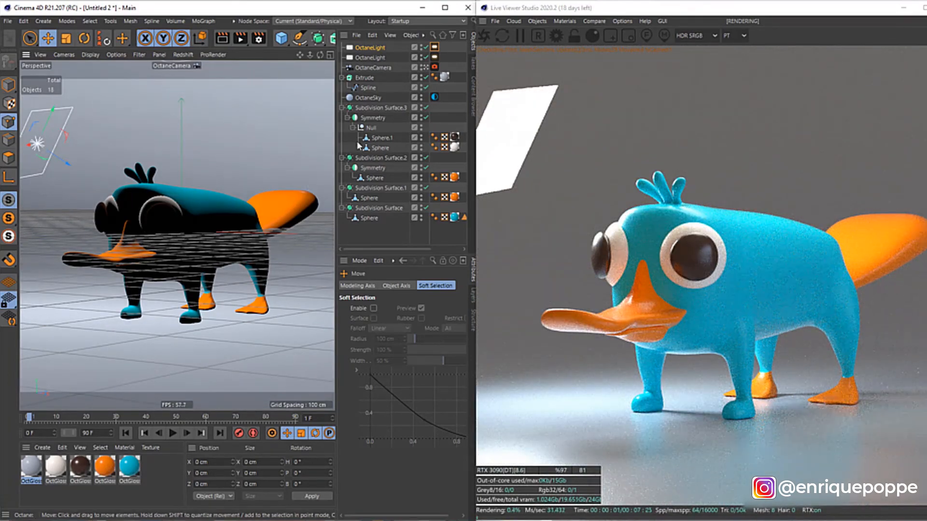
left_click_drag(146, 246, 145, 221)
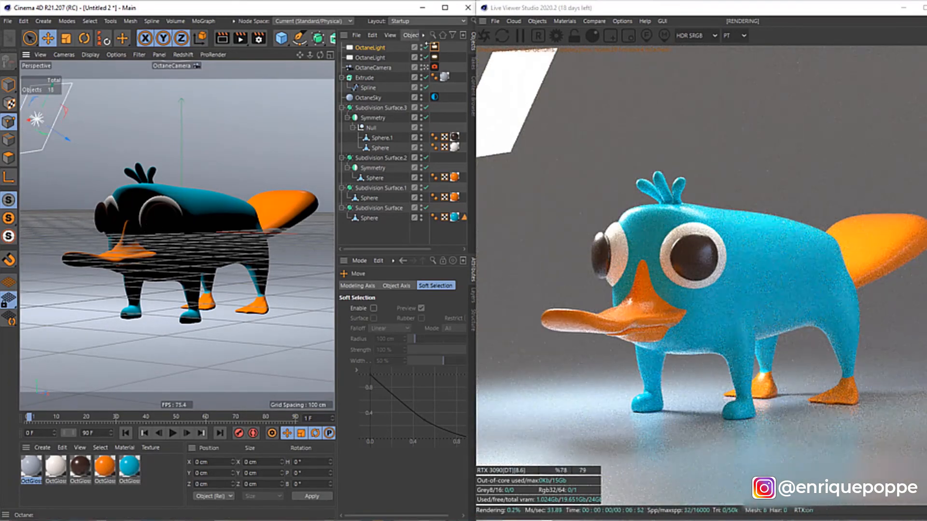
Turn off camera visibility for the second area light.
left_click(434, 47)
left_click(357, 295)
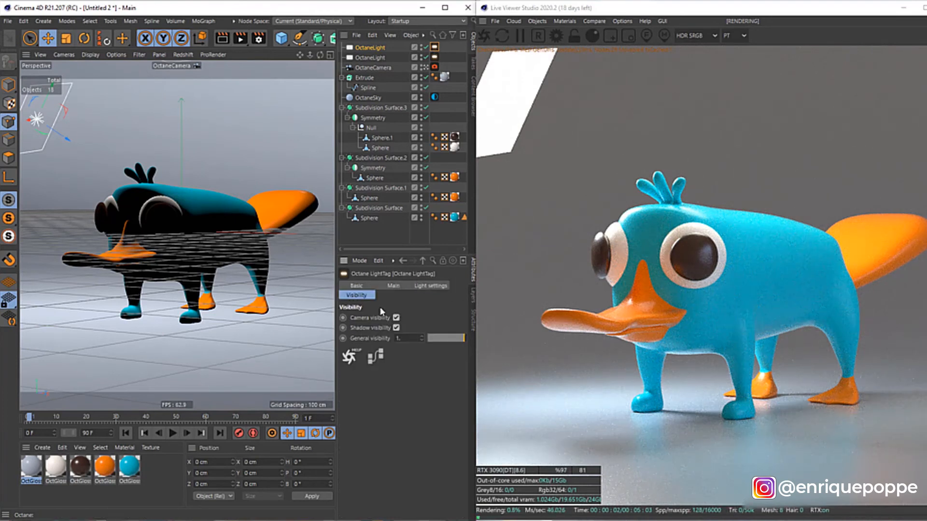
left_click(396, 327)
Set the second area light's temperature to about 4653 and its power to 20.
left_click(421, 286)
left_click_drag(447, 332, 442, 333)
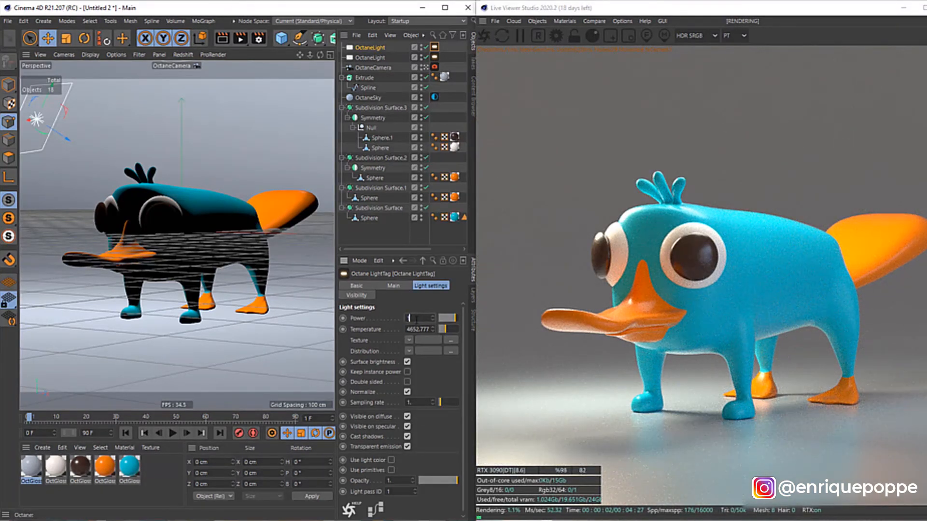
type("10")
key("Return")
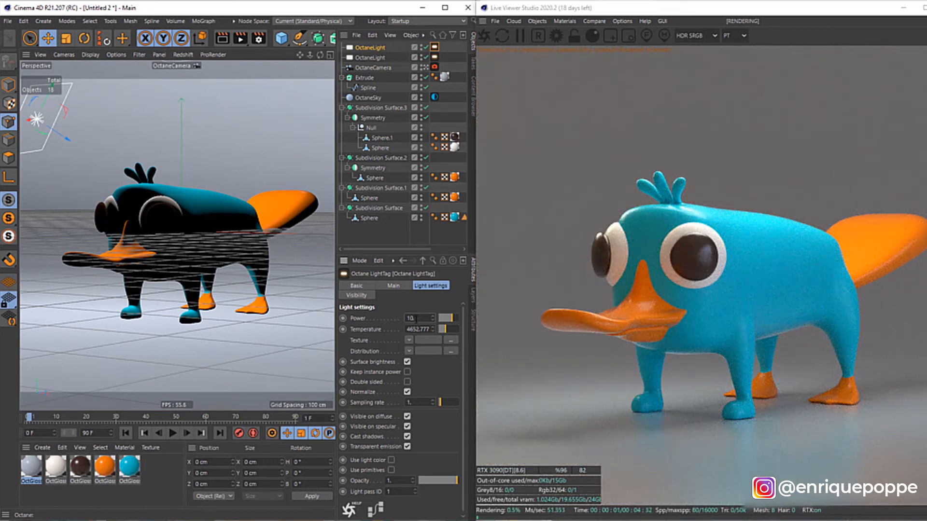
type("20")
key("Return")
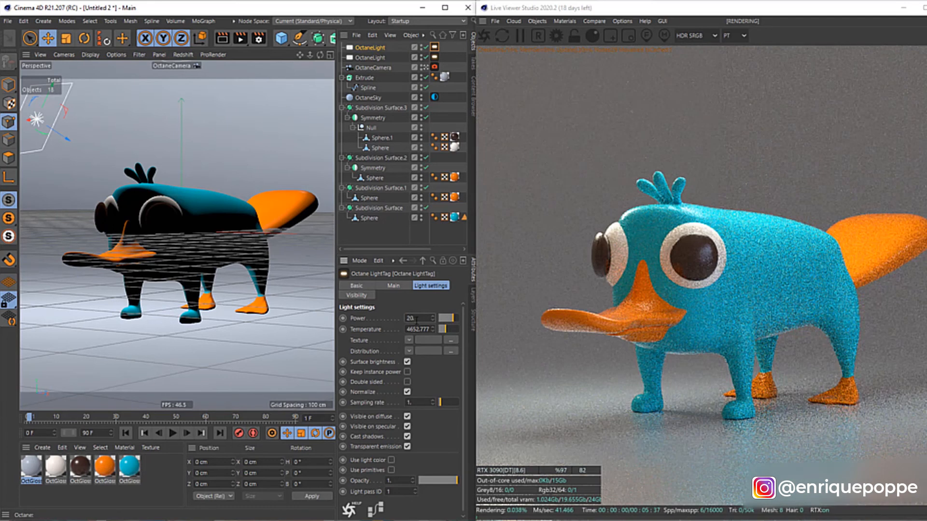
Enlarge the side light and re-aim it at the creature from farther out.
key("t")
left_click_drag(76, 182, 307, 176)
left_click_drag(97, 207, 249, 180)
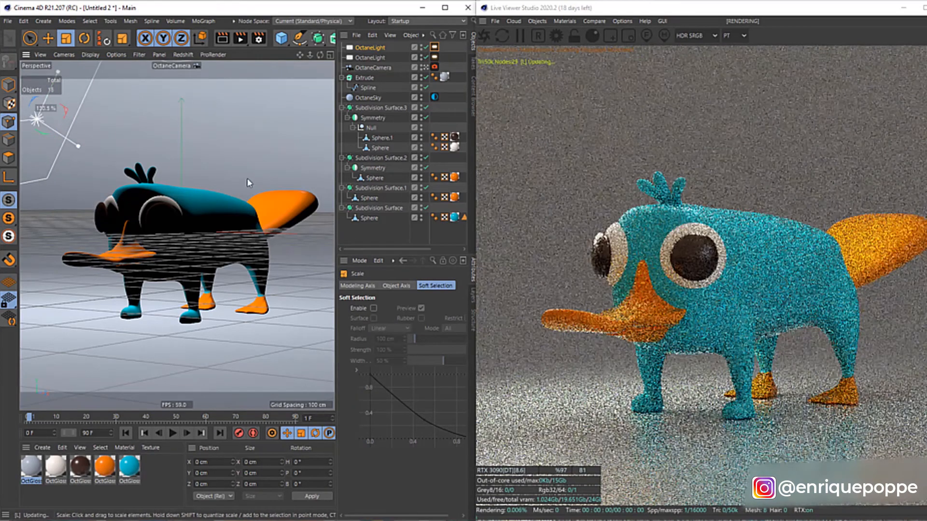
key("r")
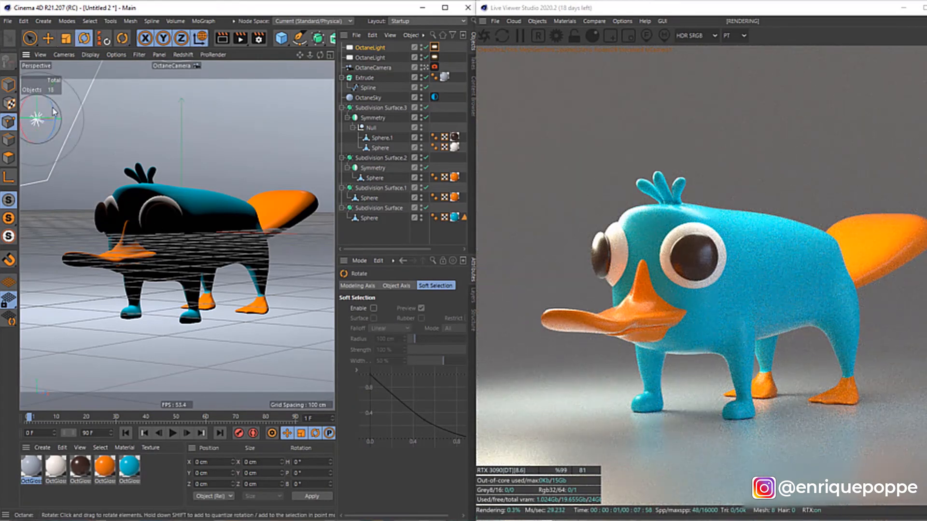
left_click_drag(60, 112, 66, 123)
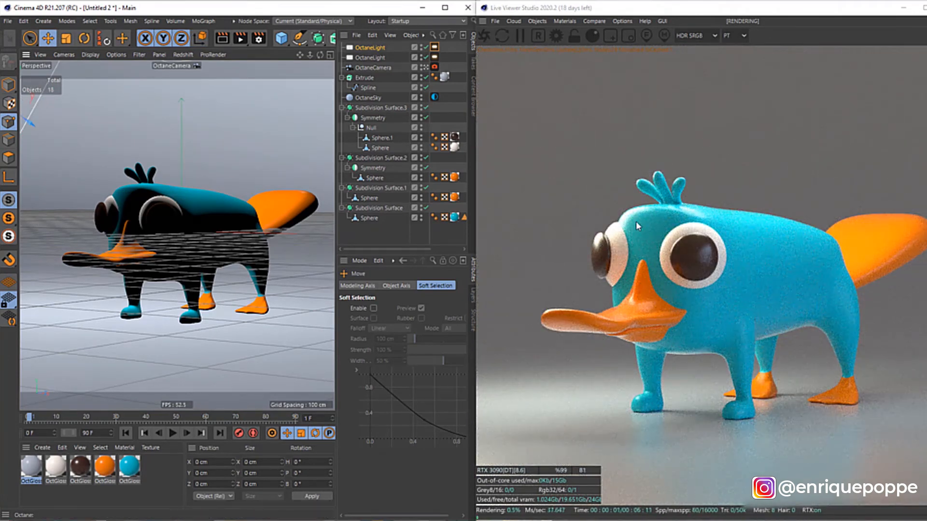
Compare the render with each of the two area lights switched off and on.
left_click(426, 56)
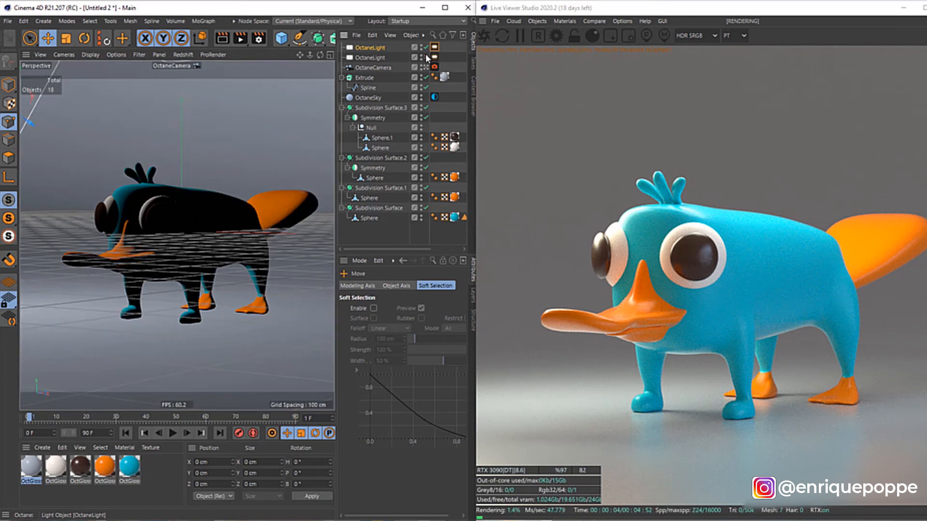
left_click(426, 57)
left_click(426, 46)
left_click(426, 47)
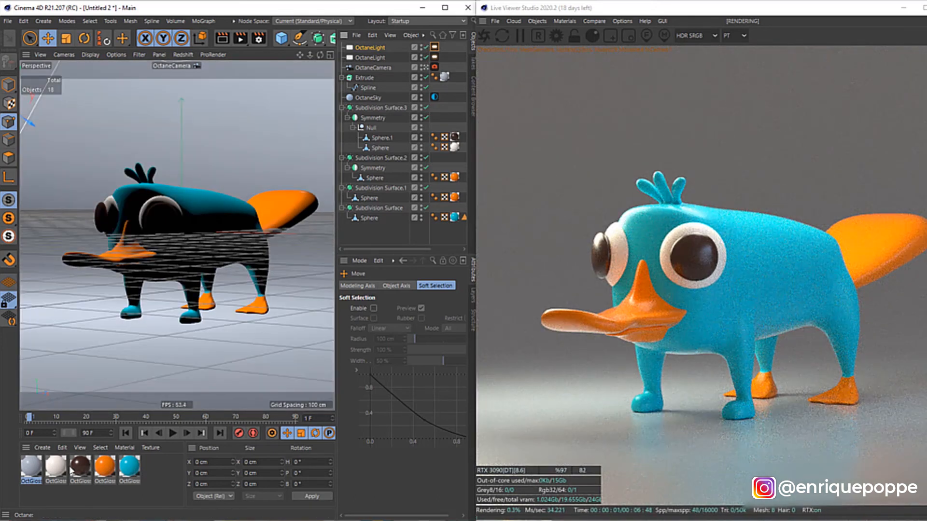
Set the dark brown eye material's specular colour to a light orange with R 1, G 0.675 and B 0.462.
double_click(76, 470)
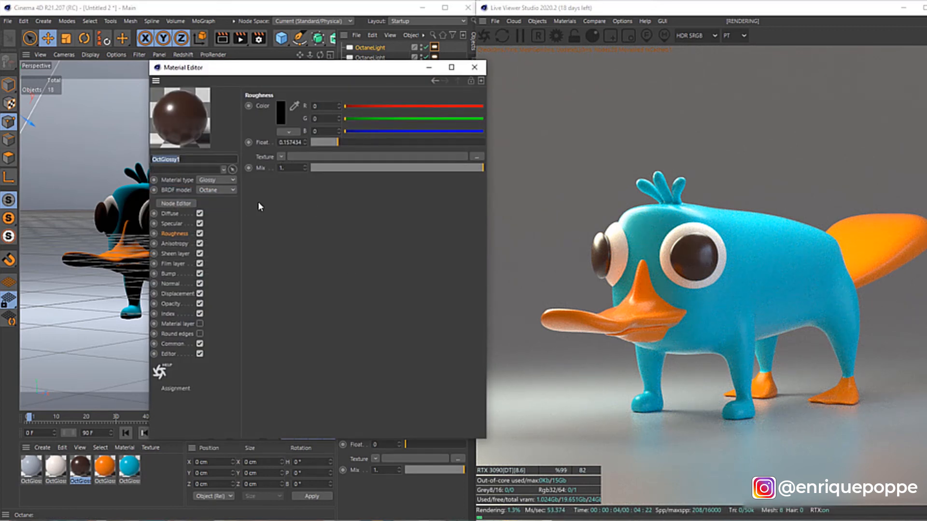
left_click(188, 225)
left_click(279, 113)
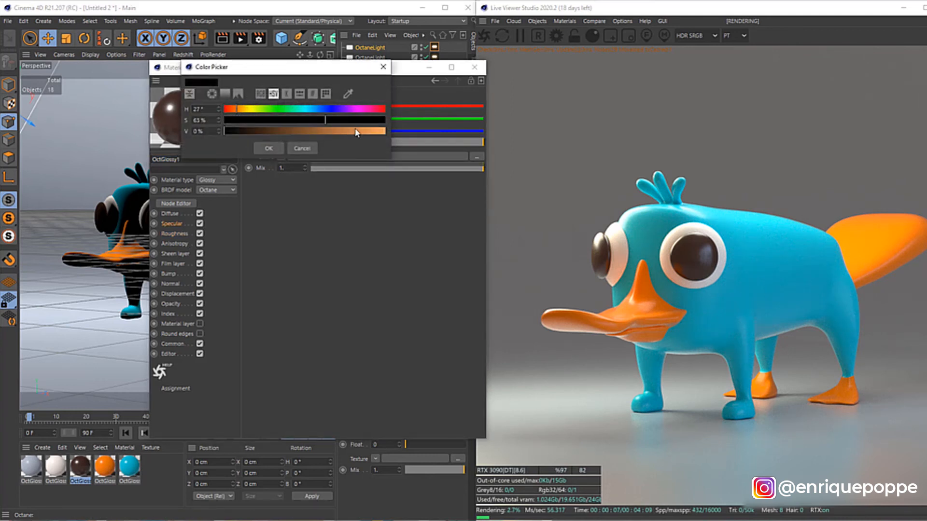
left_click_drag(356, 132, 386, 132)
left_click_drag(291, 124, 273, 123)
left_click(258, 150)
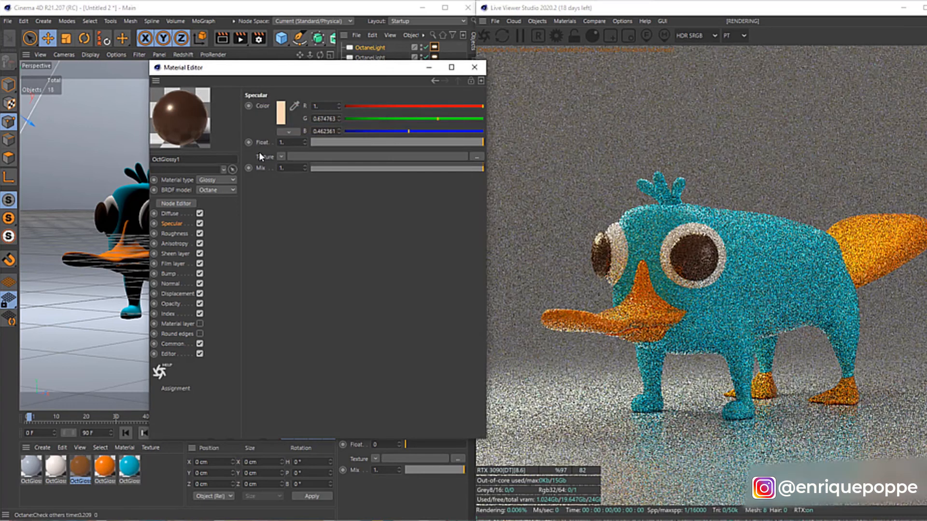
Set the dark brown eye material's index to about 1.278 and close its editor.
left_click(176, 314)
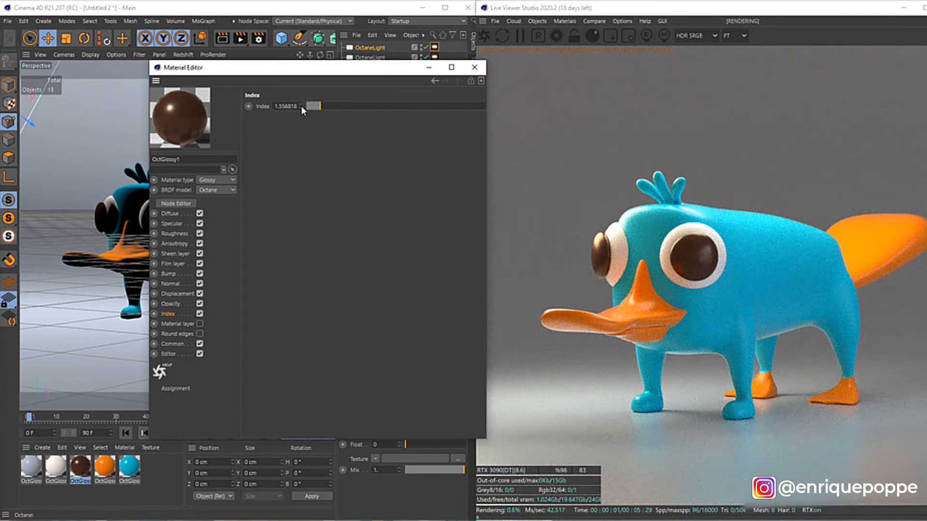
left_click_drag(302, 106, 311, 108)
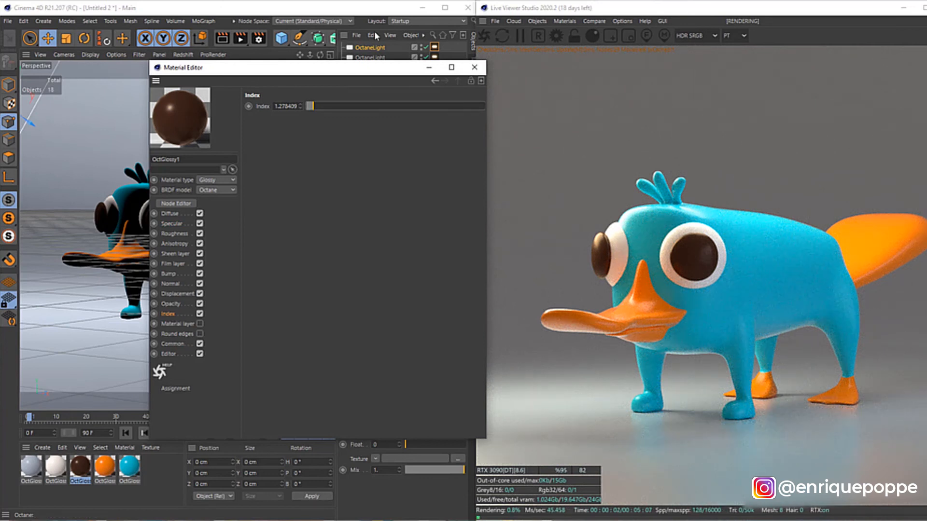
left_click(474, 67)
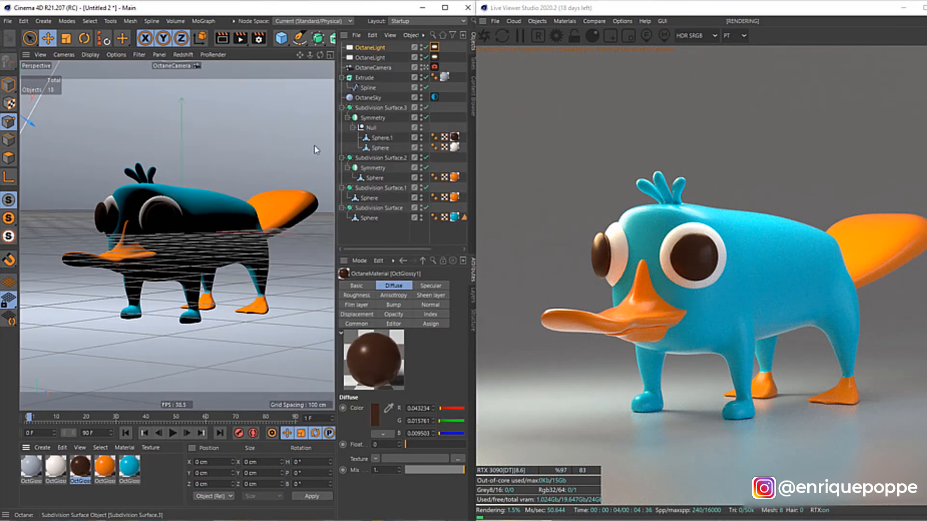
Set the blue body material's specular colour to a light cyan with H 187°, S 37% and V 99%, and close its editor.
double_click(130, 465)
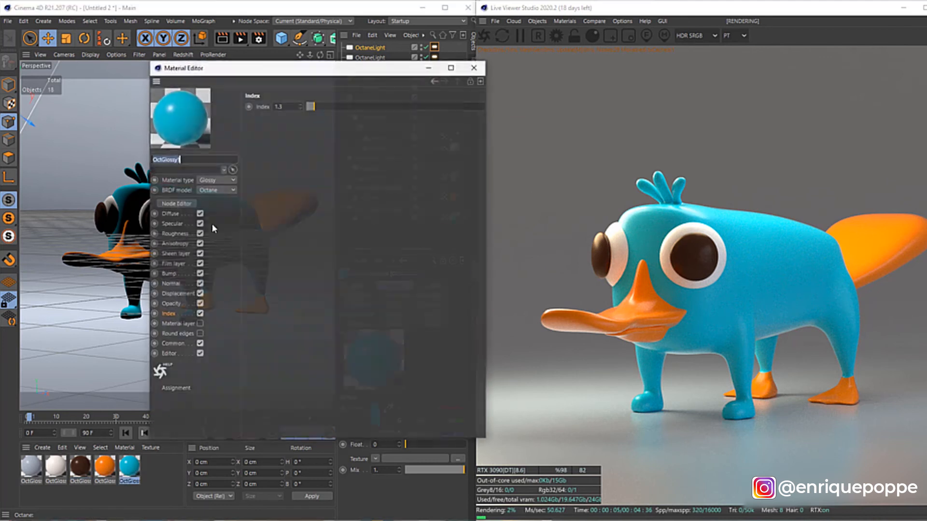
left_click(178, 223)
left_click(277, 121)
left_click(300, 120)
left_click(317, 130)
left_click_drag(367, 142, 373, 144)
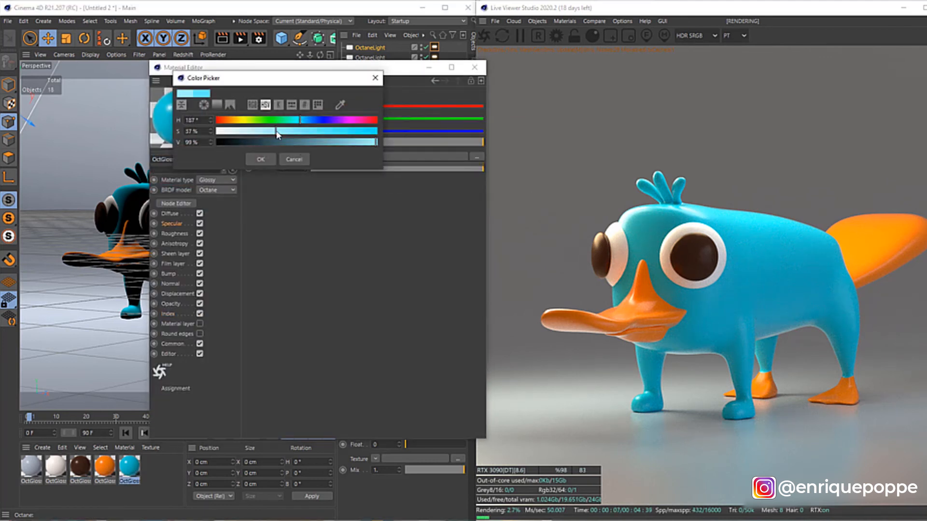
left_click(254, 159)
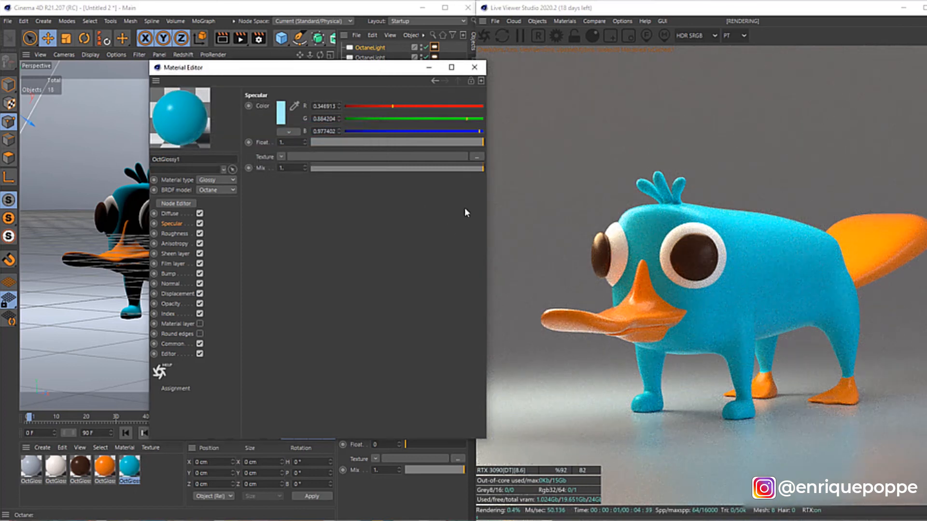
left_click(474, 67)
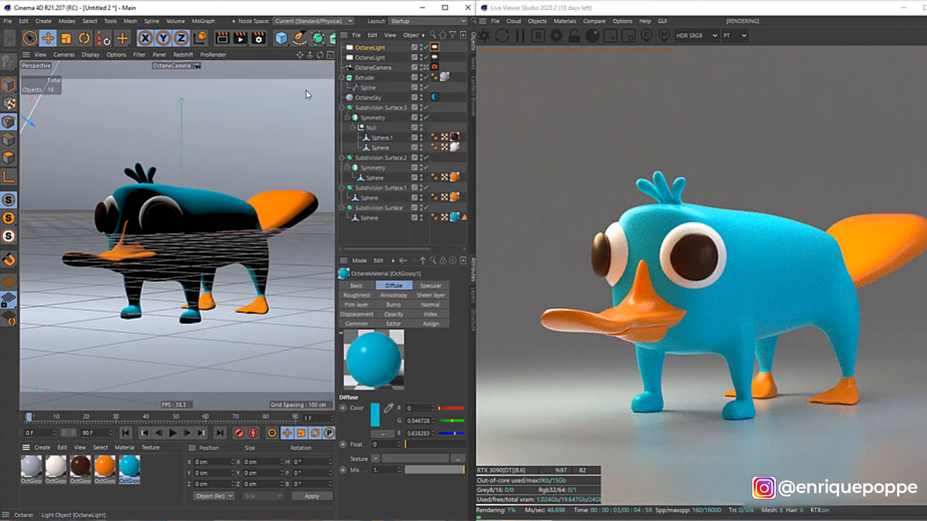
Move the side light farther out of view and compare the render with the overhead light off and on.
left_click(367, 51)
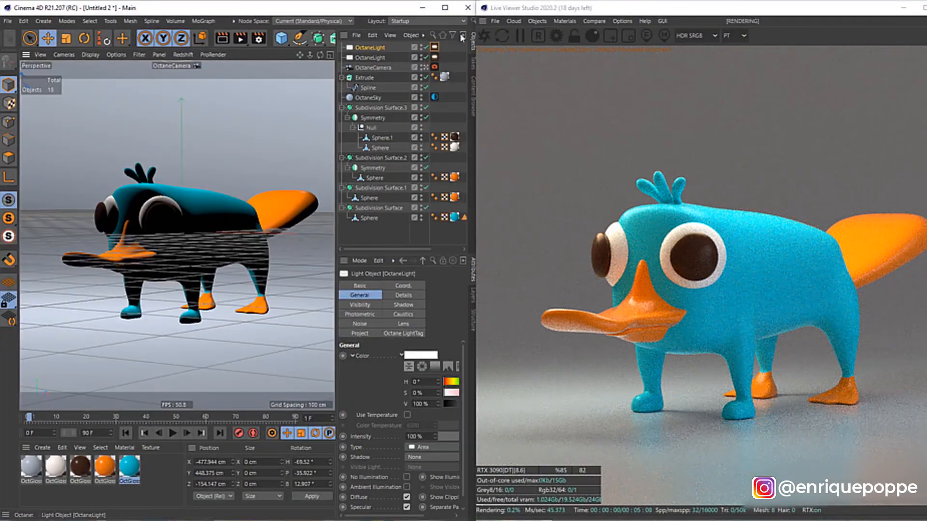
left_click_drag(430, 58, 428, 57)
left_click(424, 57)
left_click(425, 58)
Set the white eye material's index to about 1.139.
double_click(48, 475)
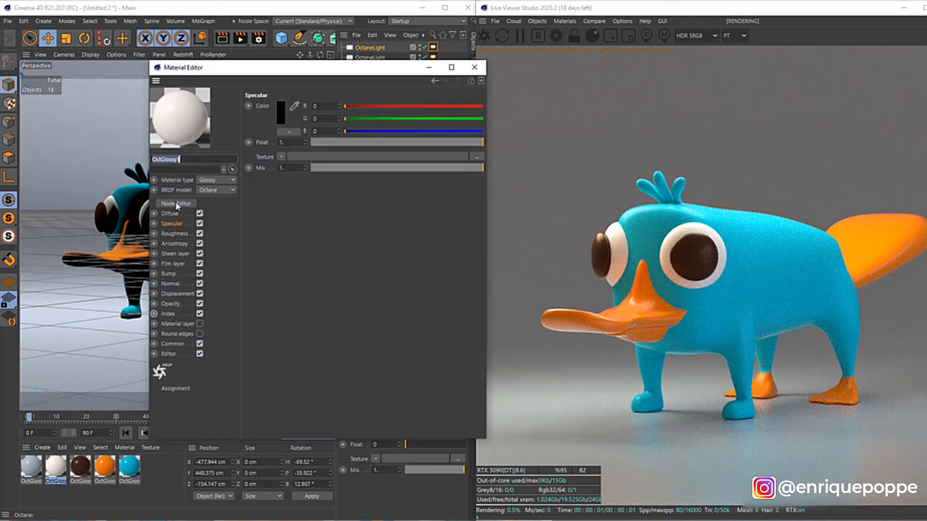
left_click(177, 314)
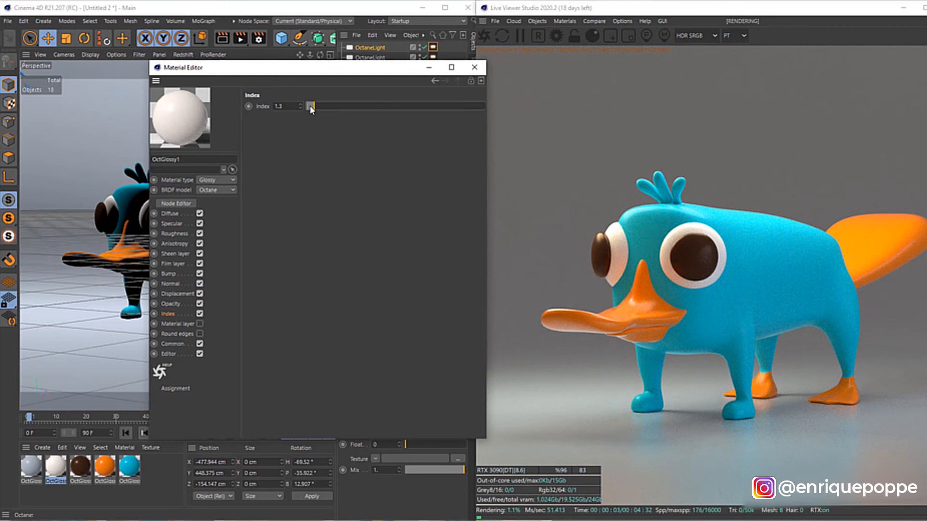
left_click_drag(311, 107, 309, 107)
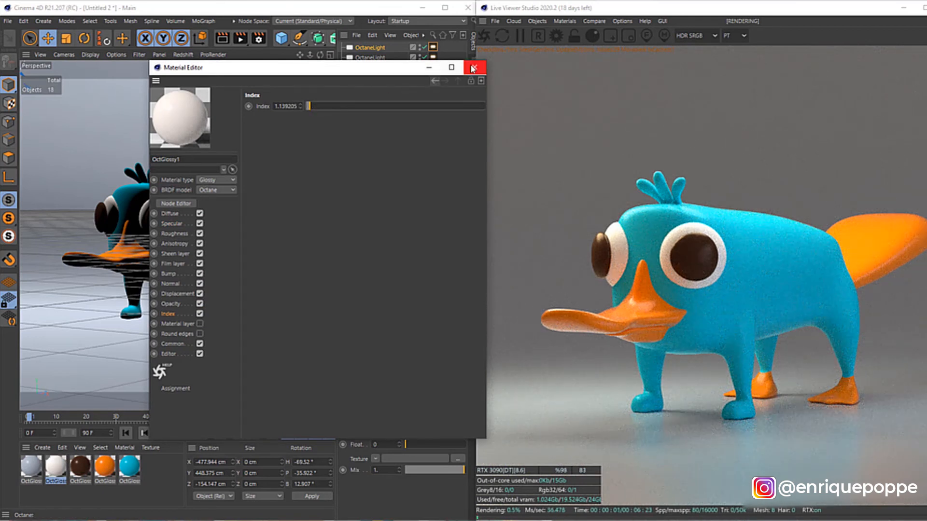
Switch the dark pupil sphere to point editing in the right view, with the Brush tool active.
left_click(473, 69)
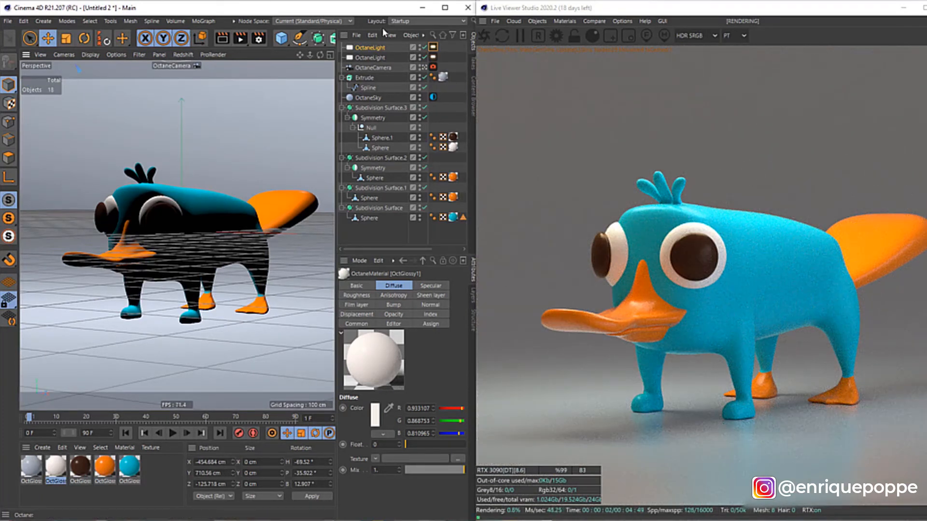
left_click(380, 139)
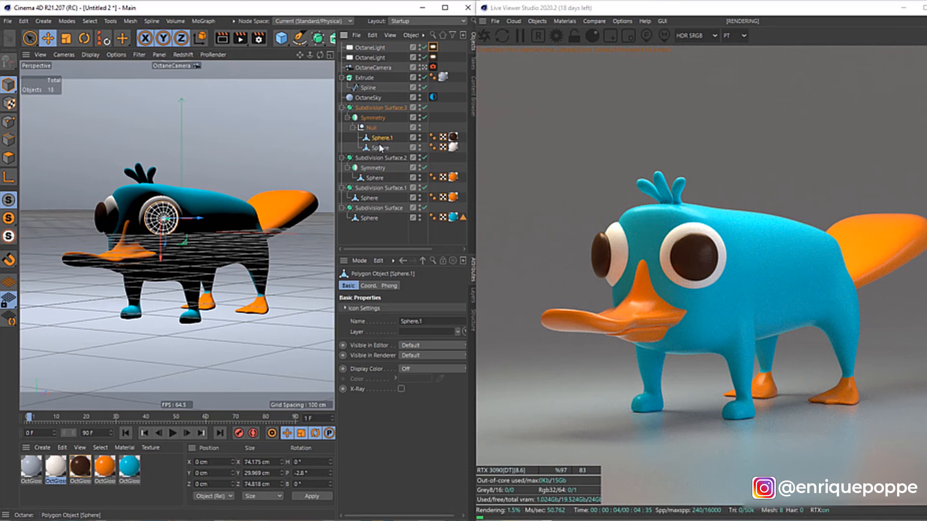
key("F4")
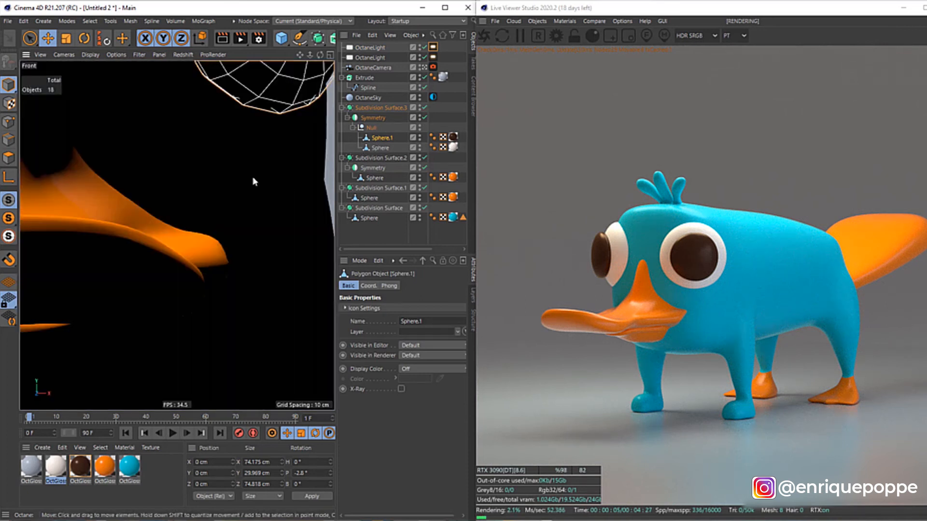
key("F3")
key("s")
mouse_move(123, 38)
left_mouse_down()
mouse_move(177, 85)
mouse_move(158, 163)
left_mouse_up()
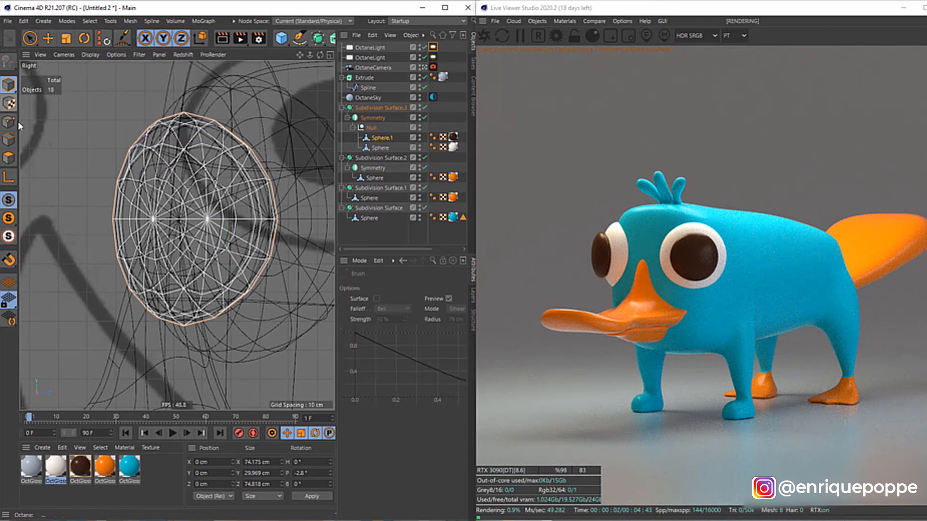
left_click(13, 122)
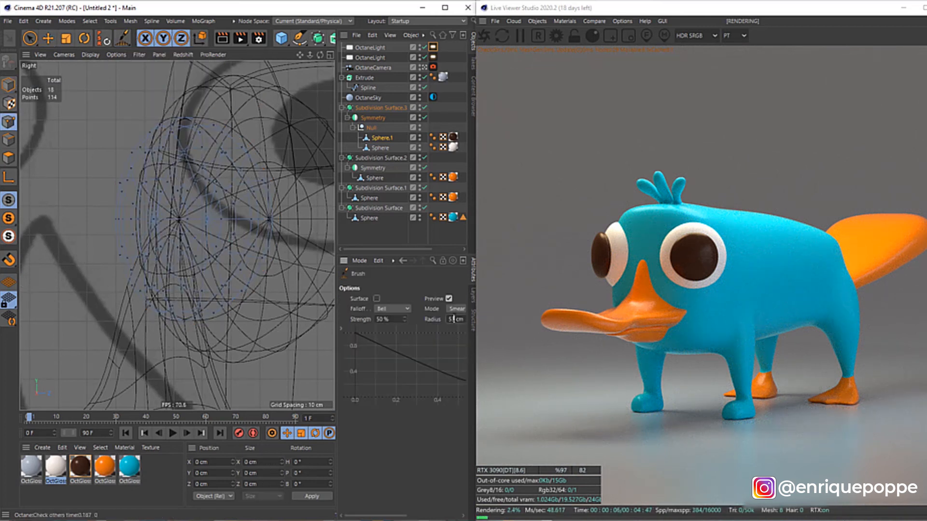
Flatten the dark pupil sphere in the top view with smear strokes of a 53 cm radius Brush, undoing the stroke made in the right view.
left_click_drag(170, 95, 195, 82)
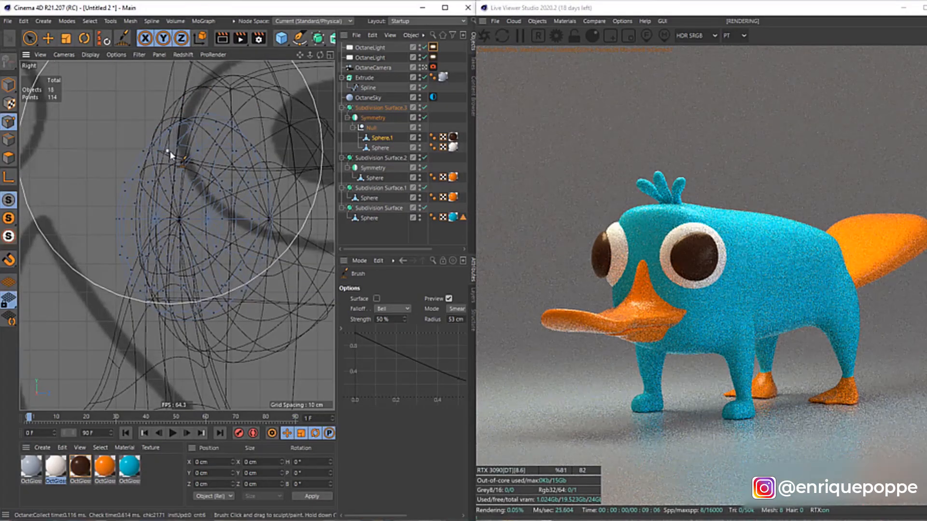
key("ctrl+z")
scroll(191, 152, "up", 3)
key("F2")
scroll(170, 196, "up", 10)
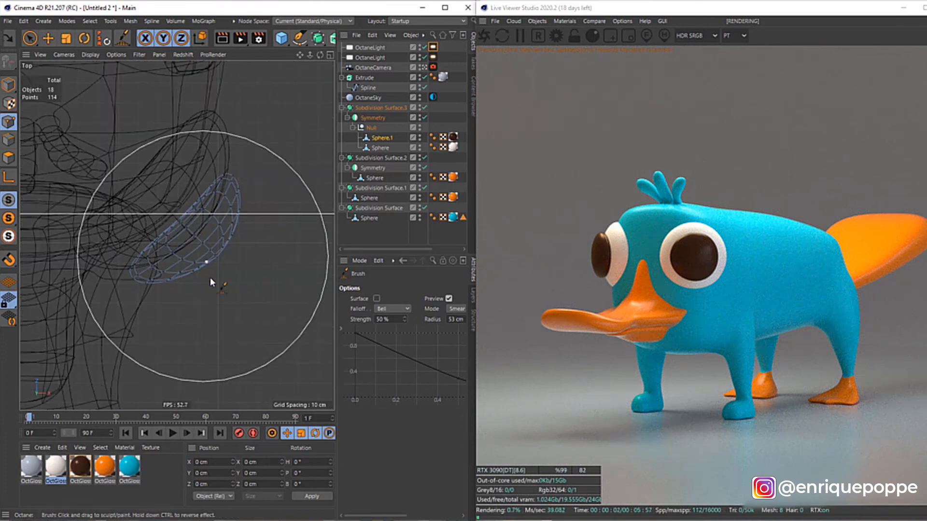
left_click_drag(153, 308, 149, 293)
mouse_move(262, 291)
left_mouse_down()
mouse_move(227, 305)
mouse_move(250, 315)
mouse_move(207, 245)
mouse_move(227, 271)
mouse_move(263, 221)
left_mouse_up()
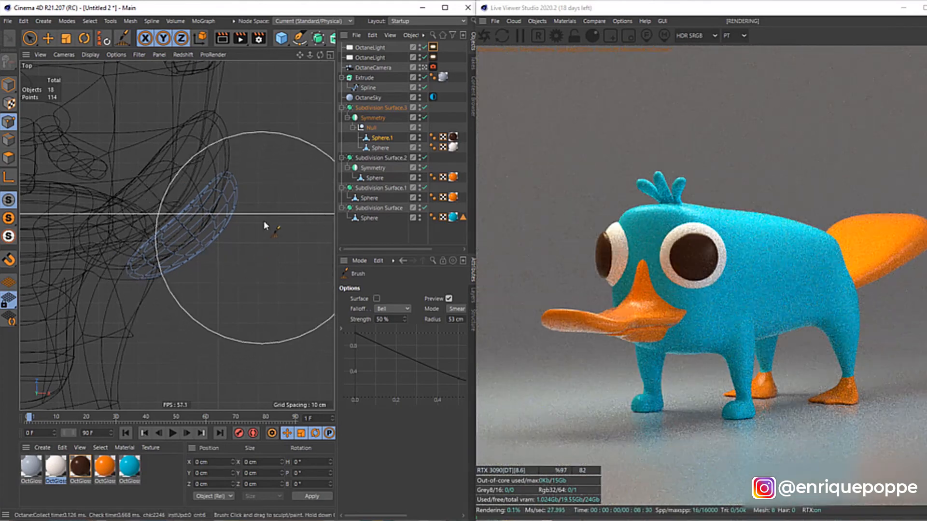
mouse_move(279, 189)
left_mouse_down()
mouse_move(285, 183)
mouse_move(284, 200)
left_mouse_up()
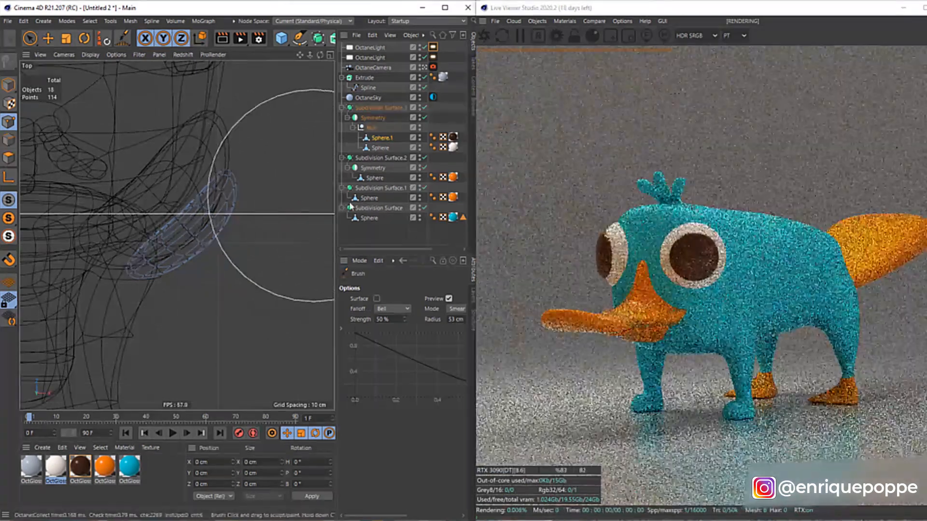
Return to the perspective view and rotate the sky's environment texture to a RotX of about -0.105.
key("F1")
left_click(433, 97)
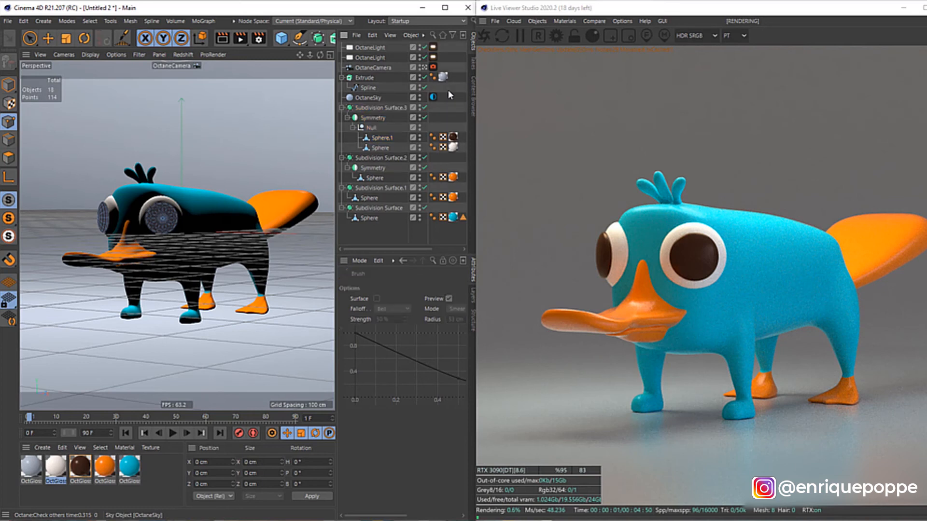
left_click_drag(441, 380, 447, 385)
left_click(437, 379)
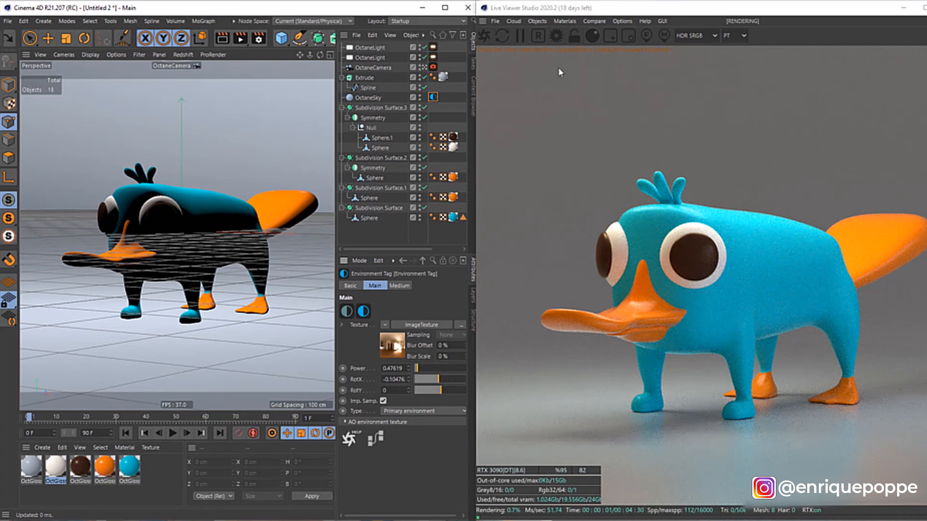
Add a third Octane area light and move it in the top view to the space between the creature and the camera.
left_click(543, 21)
mouse_move(555, 66)
left_click(627, 89)
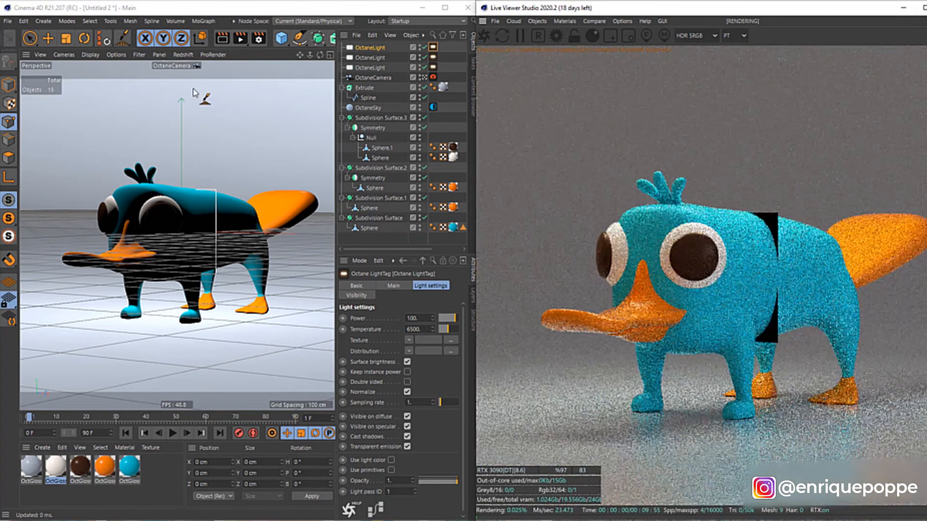
middle_click(258, 158)
middle_click(246, 164)
scroll(224, 168, "down", 9)
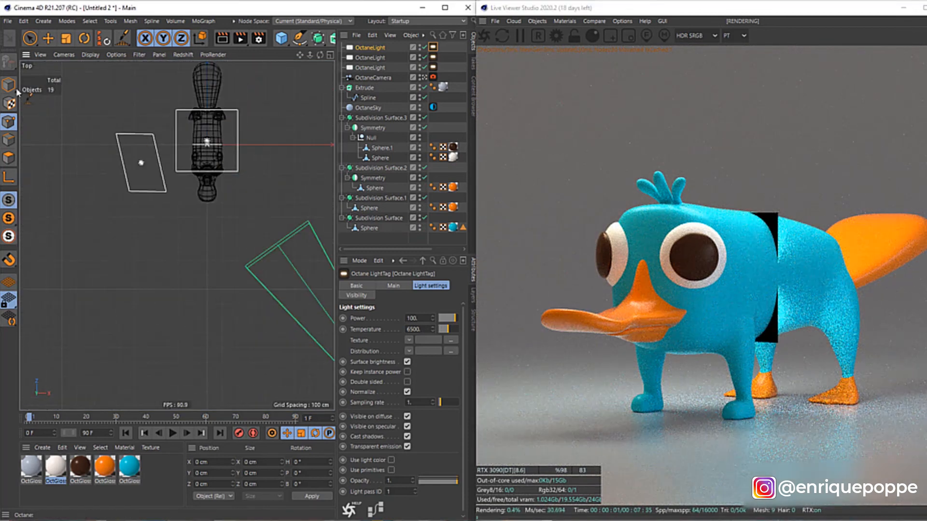
left_click(42, 42)
left_click_drag(216, 201, 256, 245)
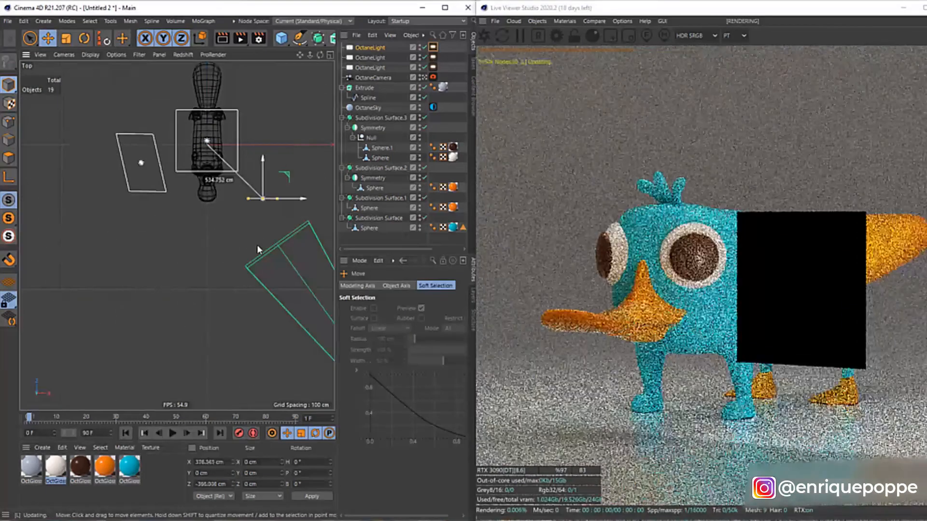
Rotate the new light to about H 43.2° and P -40.4°, and raise it to about Y 296 cm and Z -466 cm.
key("r")
left_click_drag(284, 173, 282, 211)
key("F3")
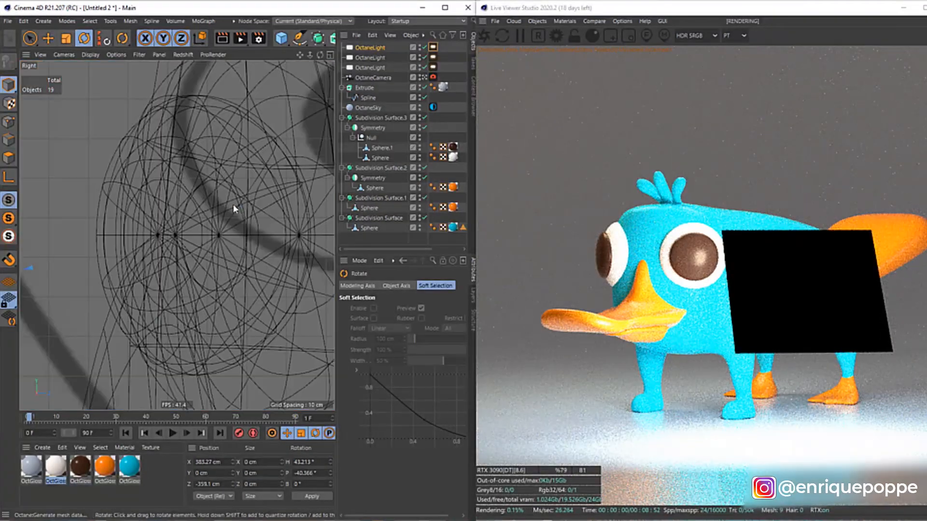
key("e")
left_click_drag(184, 265, 163, 221)
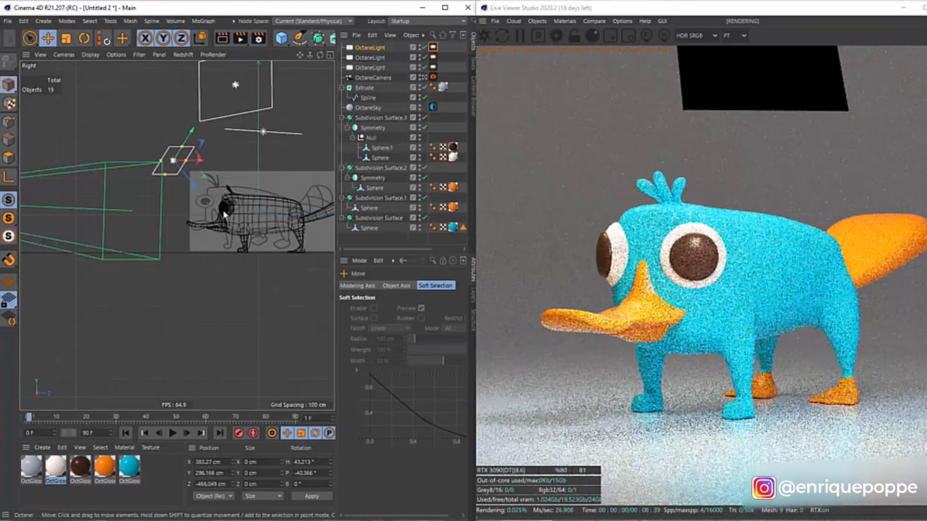
Set the new light's temperature to about 10722 and its power to 10.
left_click(433, 47)
left_click_drag(449, 330, 456, 322)
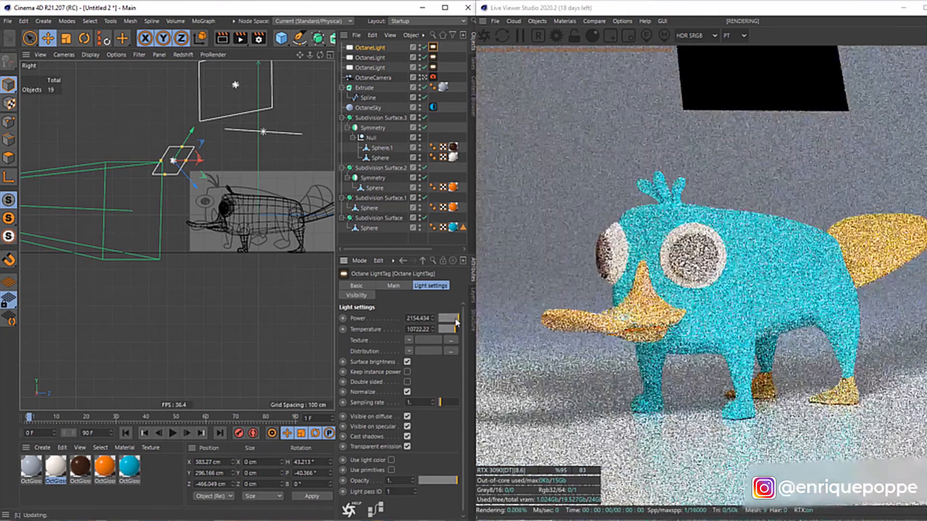
key("ctrl+z")
double_click(426, 321)
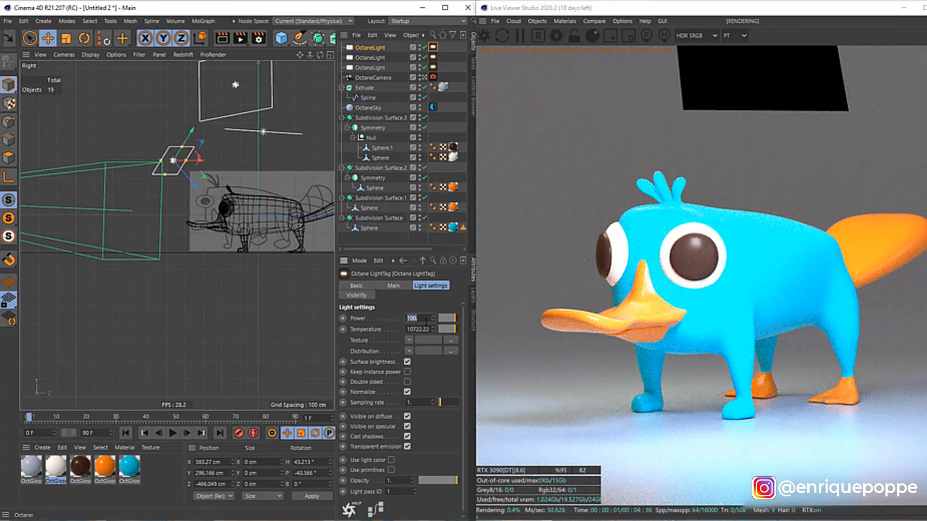
type("20")
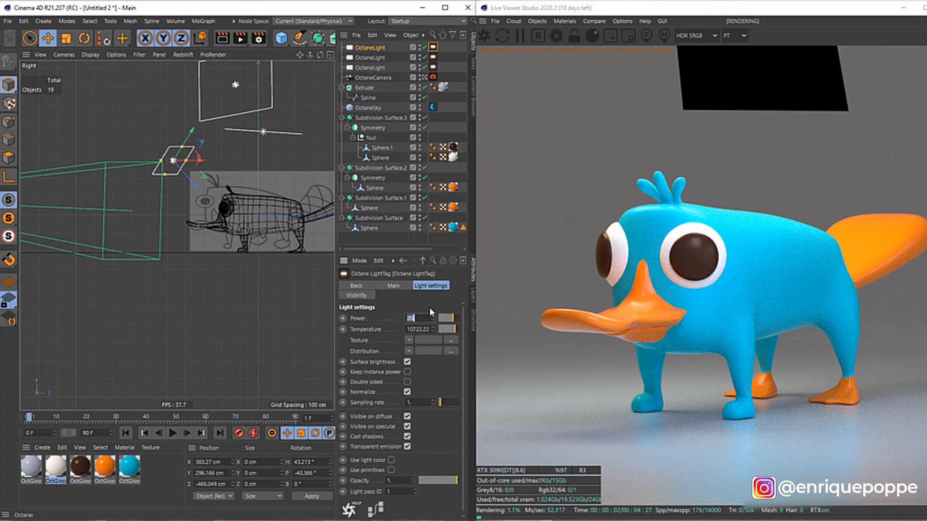
type(".10.")
key("Return")
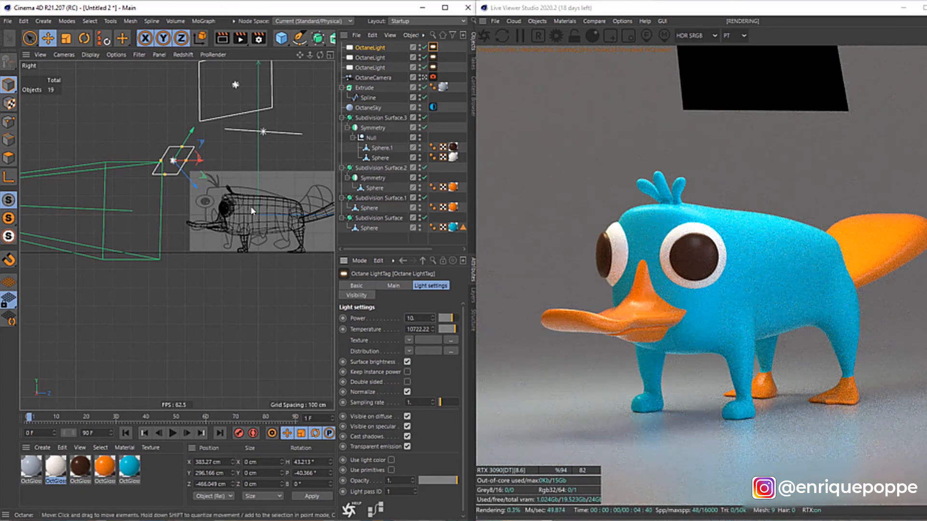
Shift the new light to about X 314 cm and Z -542 cm, and turn off its camera visibility.
key("F2")
left_click_drag(236, 270, 224, 289)
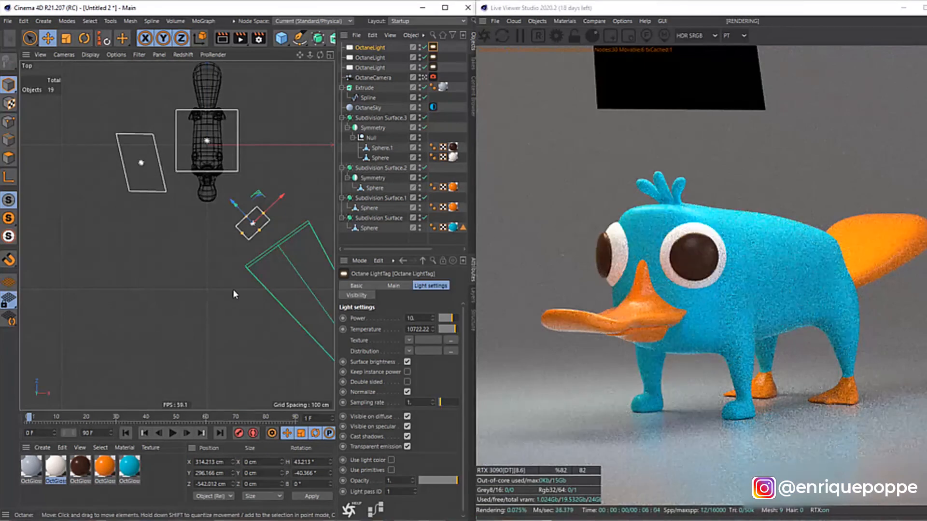
left_click(356, 295)
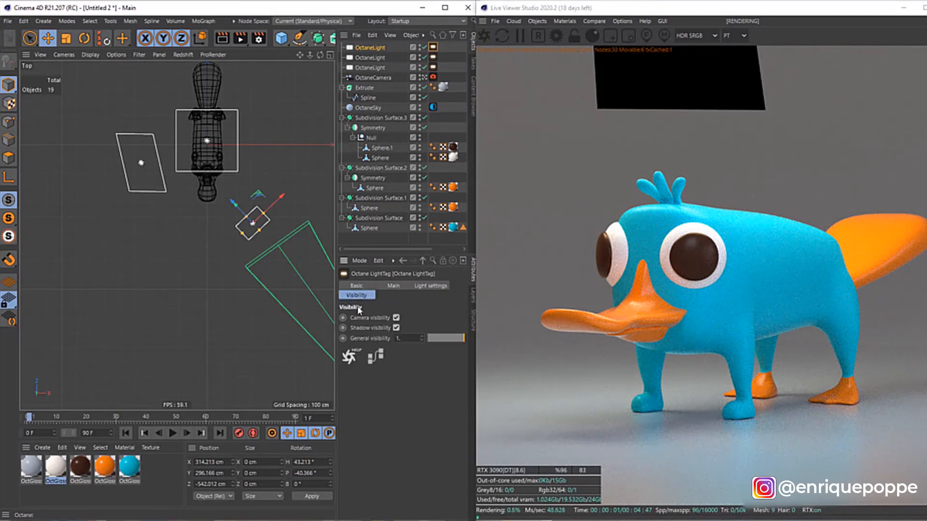
left_click(396, 318)
Set the dark brown eye material's index to about 1.736 and darken its diffuse colour to about R 0.033, G 0.012, B 0.008.
double_click(78, 471)
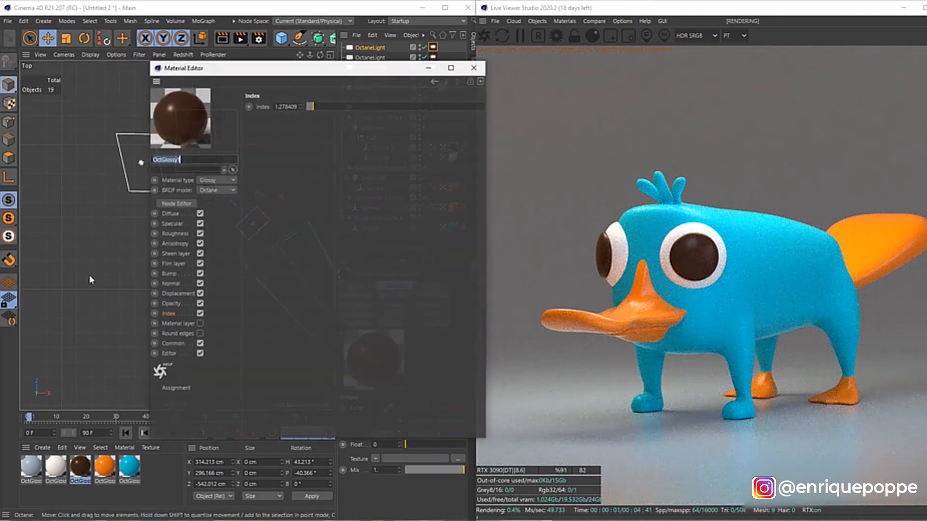
left_click(318, 106)
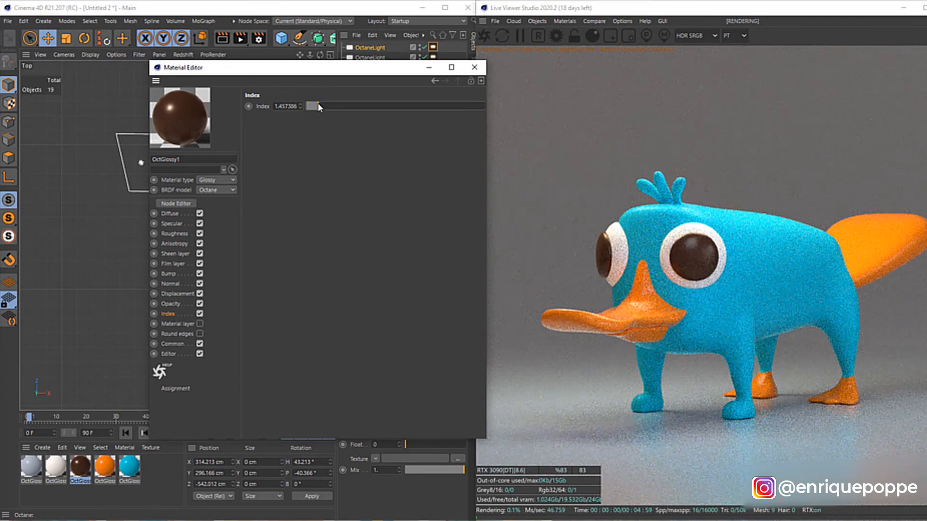
left_click_drag(320, 107, 327, 106)
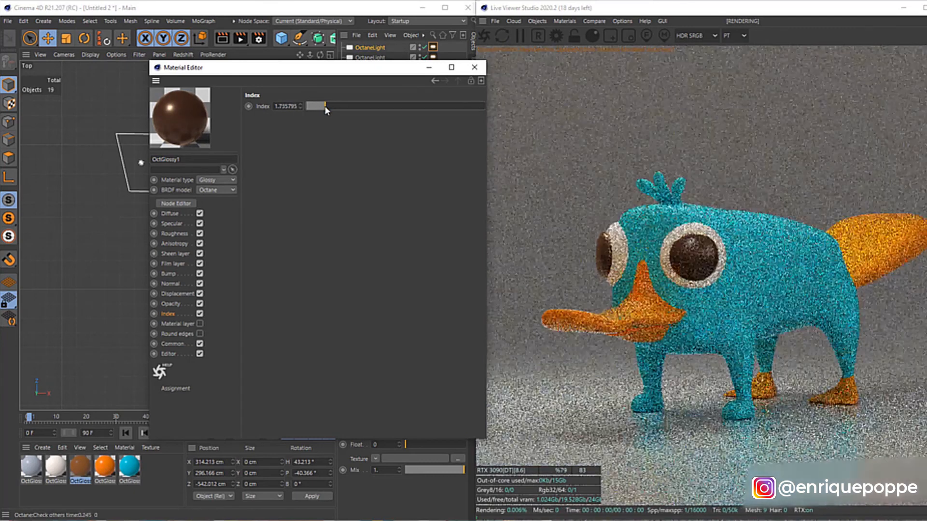
left_click(183, 214)
left_click(278, 122)
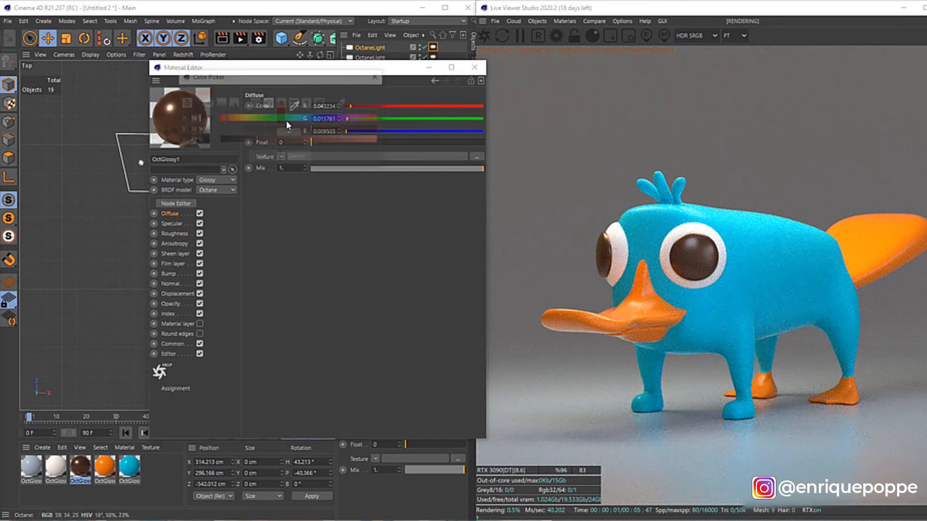
left_click(264, 157)
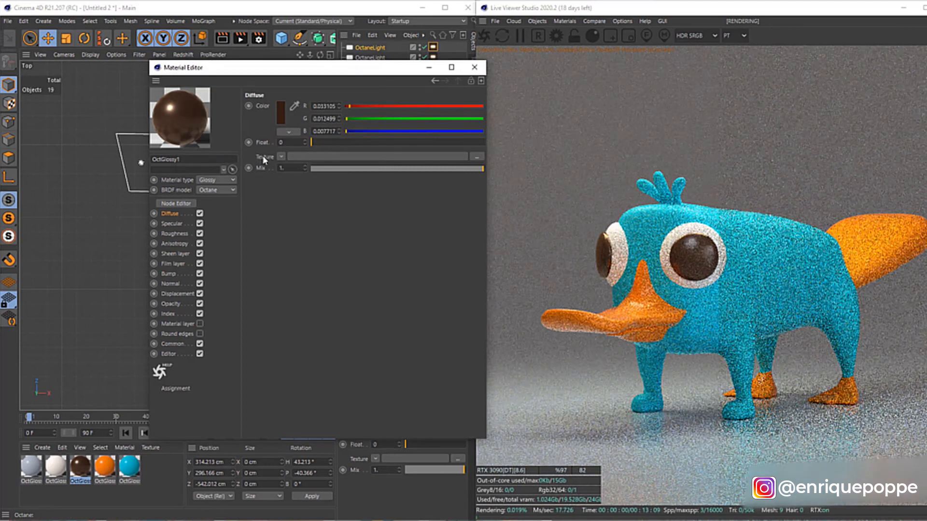
left_click(474, 67)
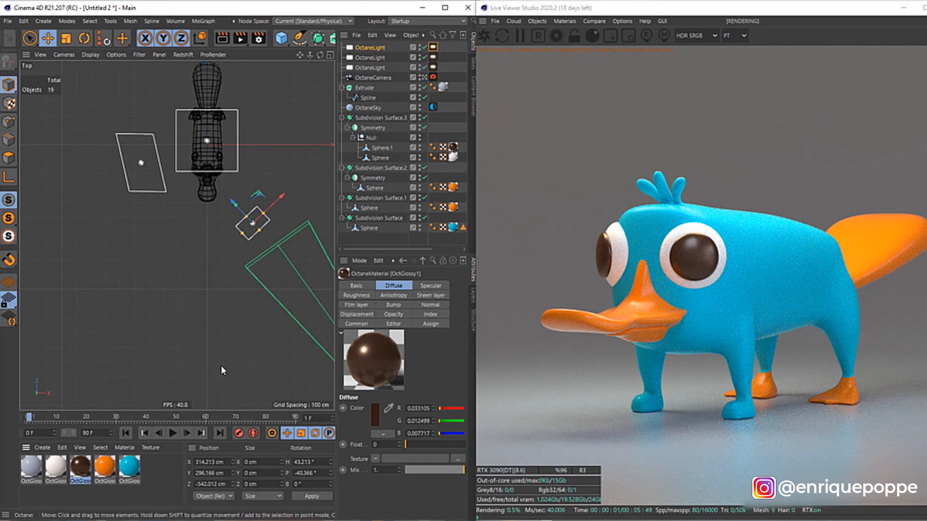
Set the blue body material's diffuse colour to a deeper blue with R 0, G 0.444 and B 0.638.
left_click(126, 465)
double_click(126, 466)
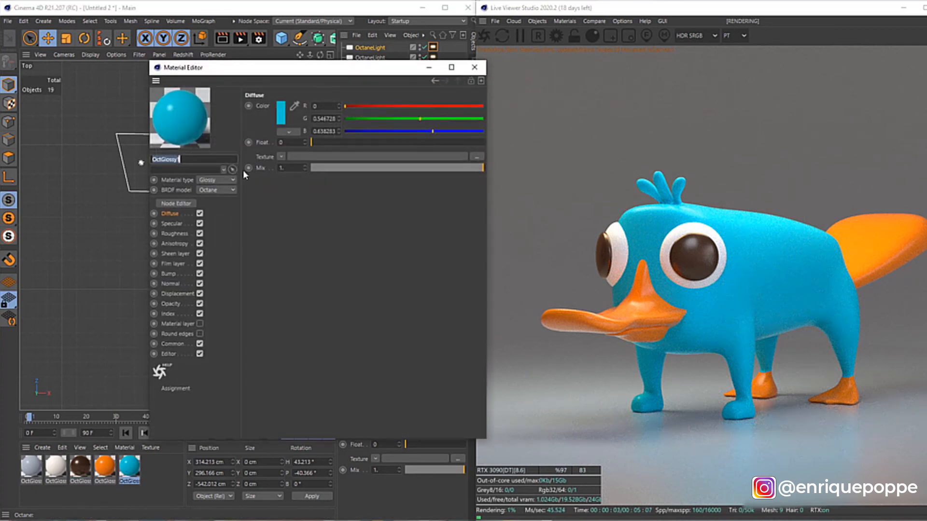
left_click(285, 109)
left_click(265, 144)
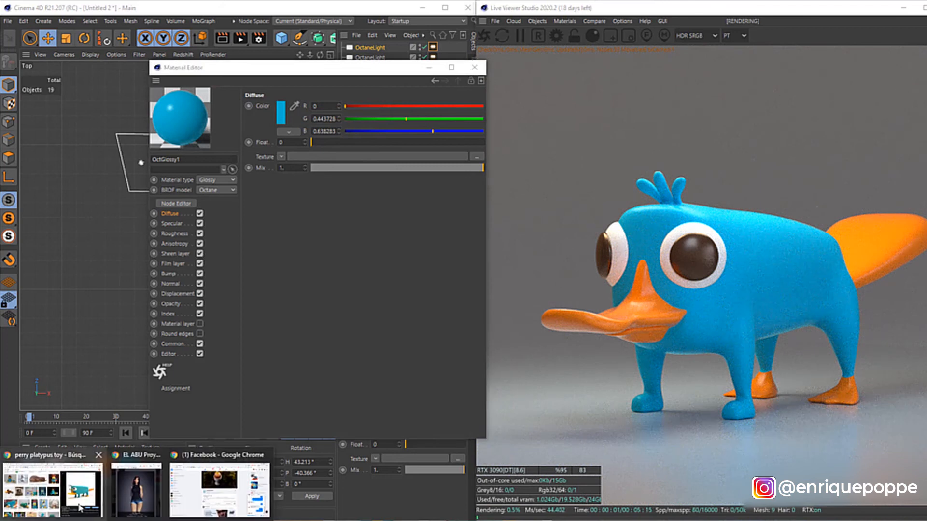
Switch to the Chrome image search for "perry platypus toy" and look through the pictures for a body colour reference.
left_click(80, 506)
scroll(351, 384, "down", 15)
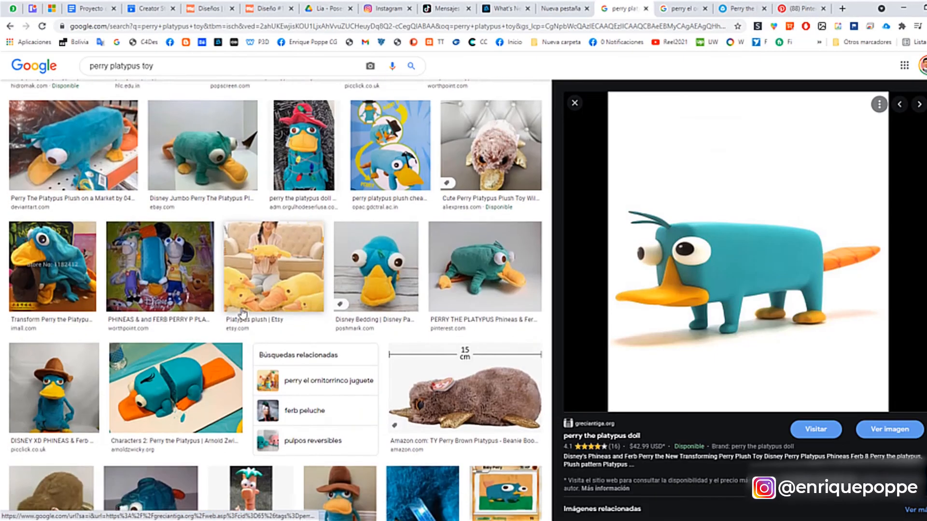
scroll(350, 384, "up", 10)
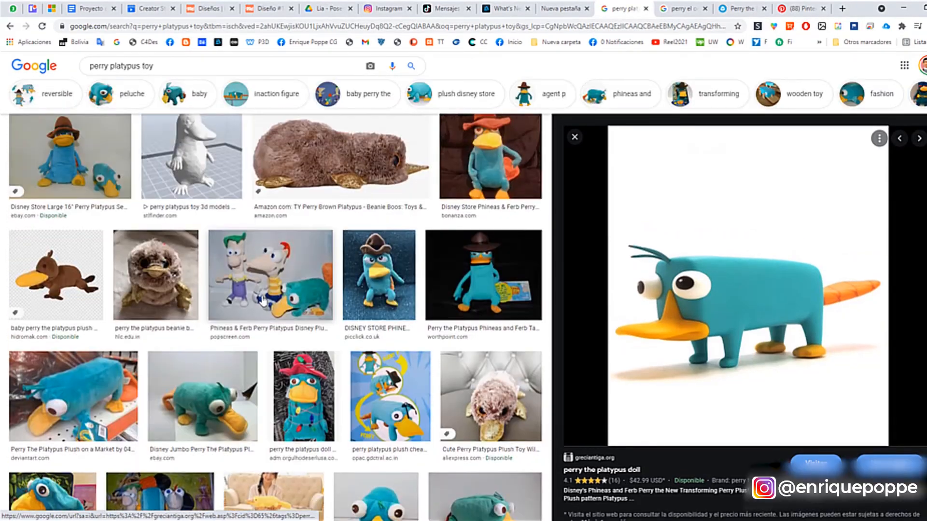
scroll(263, 300, "up", 20)
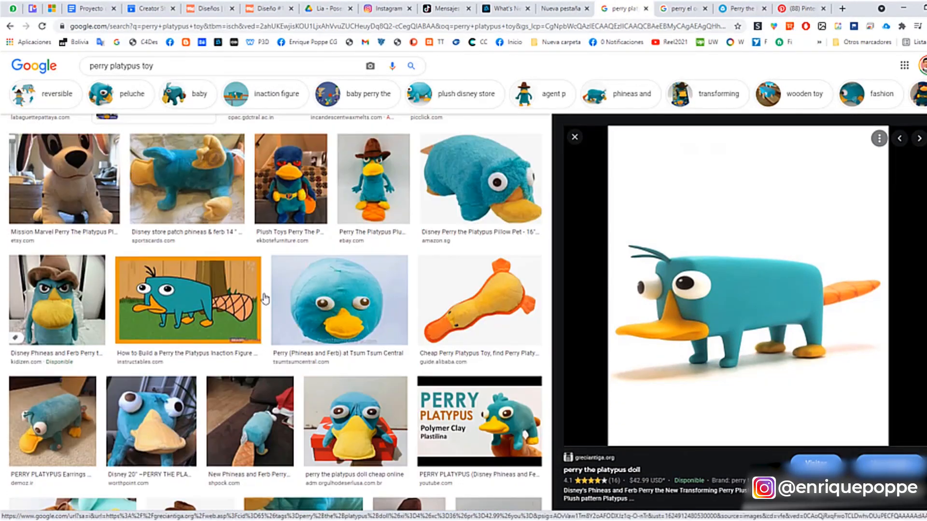
scroll(254, 301, "up", 1)
Search images for "perry platypus", examine a cartoon picture's colours and return to Cinema 4D.
left_click_drag(141, 66, 250, 78)
key("BackSpace")
key("Return")
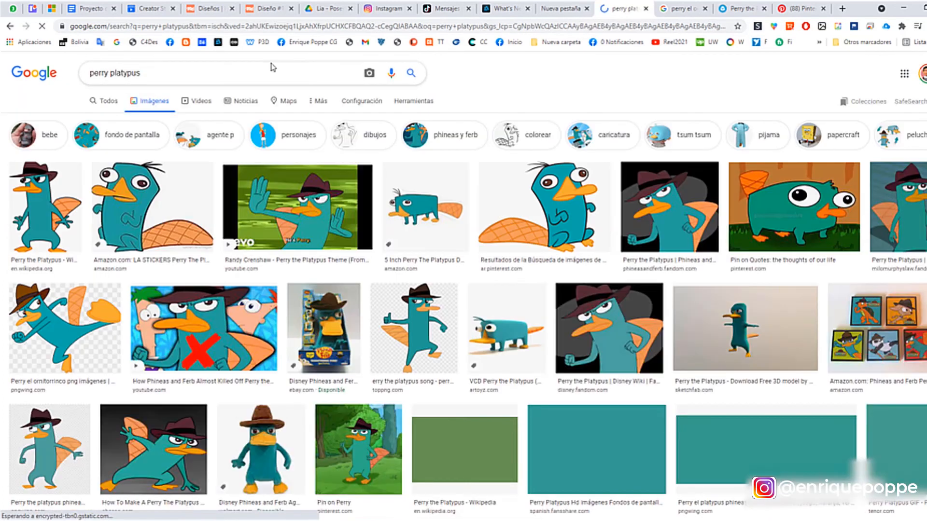
left_click(75, 225)
left_click_drag(757, 190, 473, 330)
key("super+d")
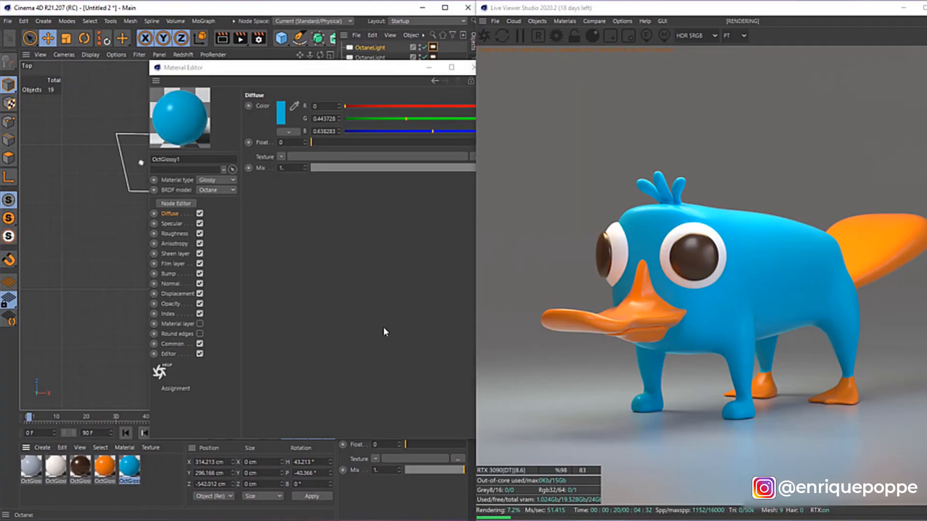
Open the blue body material's diffuse colour for picking a colour from a picture.
left_click(473, 67)
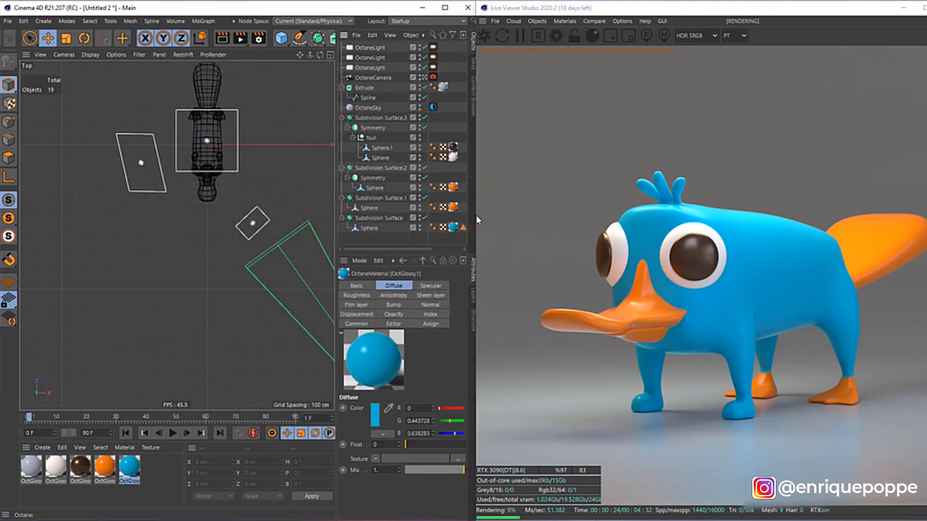
double_click(139, 464)
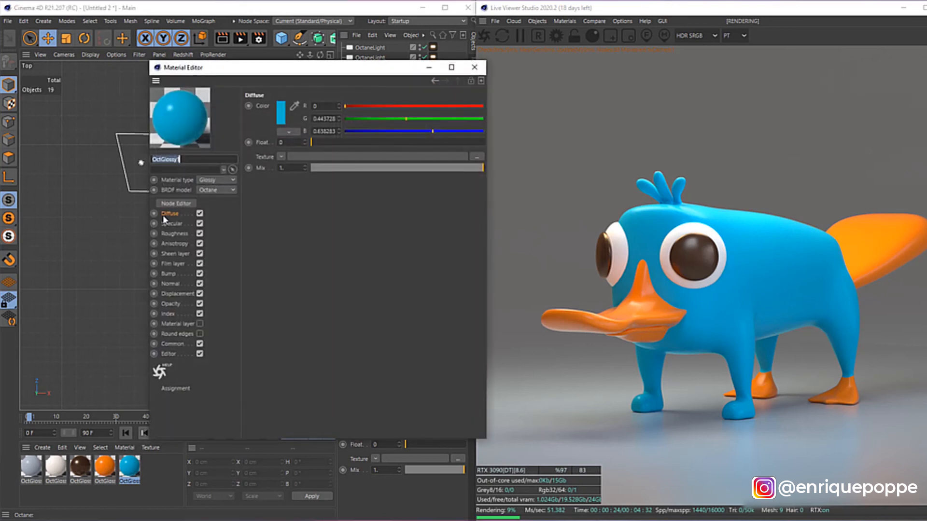
left_click(280, 116)
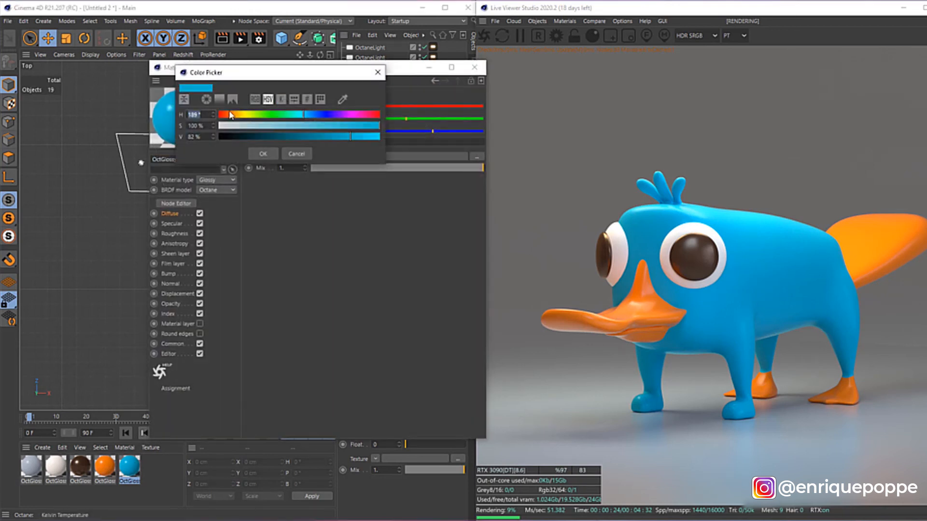
left_click(233, 100)
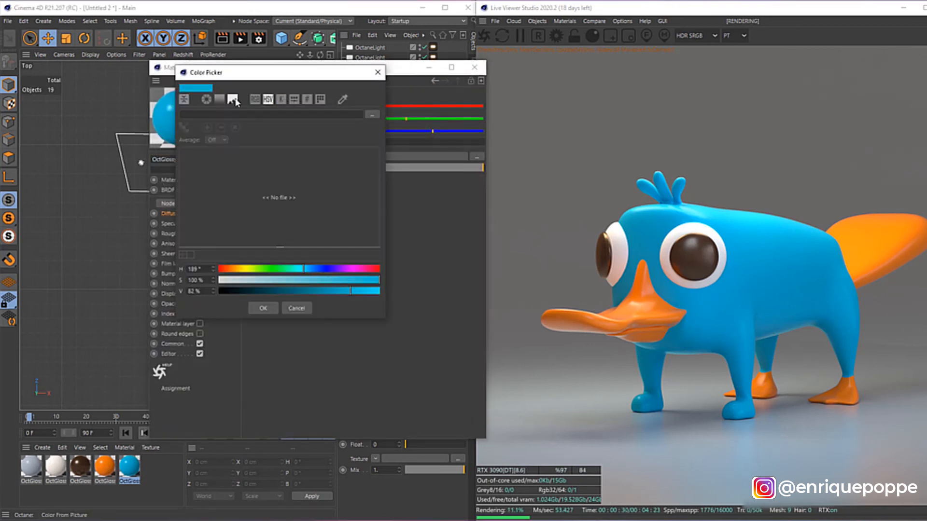
Load Perry_the_Platypus.png from the Escritorio folder and sample the teal of the character's torso as the body material's diffuse colour.
left_click(370, 116)
left_click(218, 190)
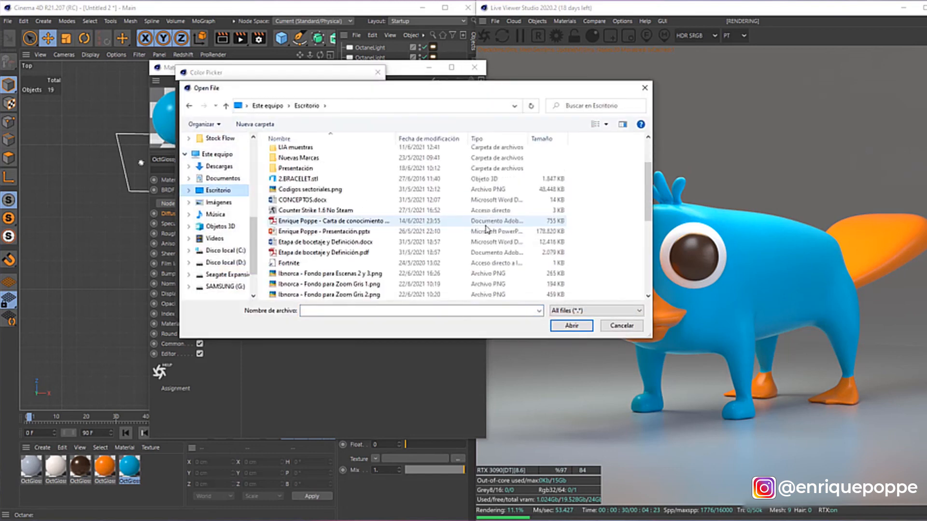
scroll(486, 228, "down", 3)
left_click(607, 124)
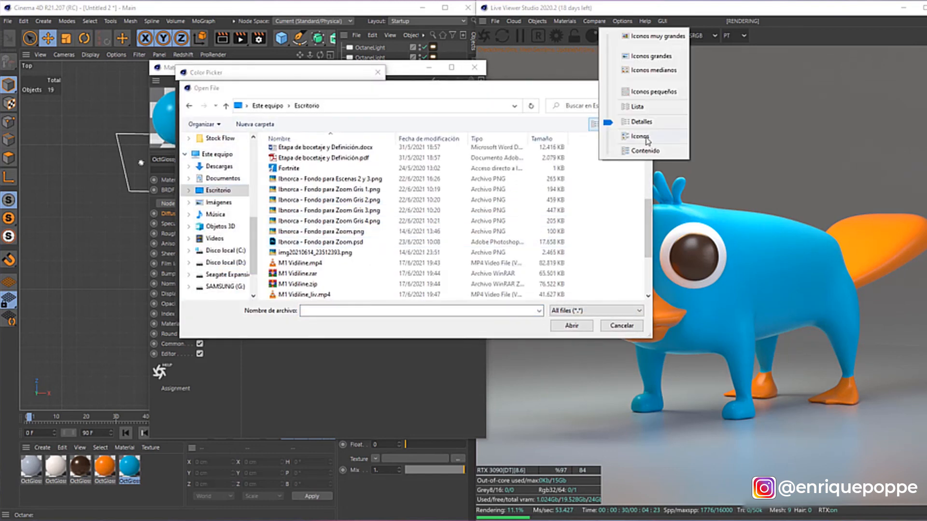
left_click(650, 56)
scroll(485, 224, "down", 5)
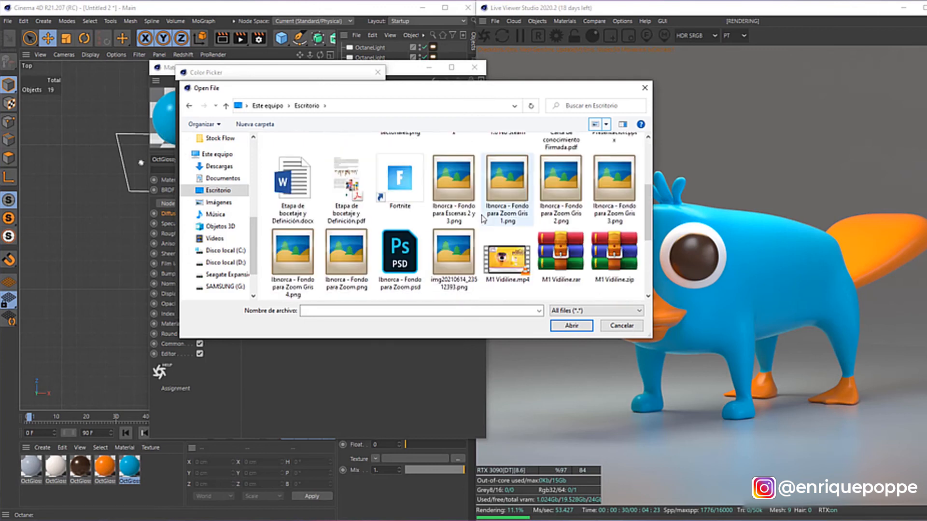
scroll(485, 224, "up", 3)
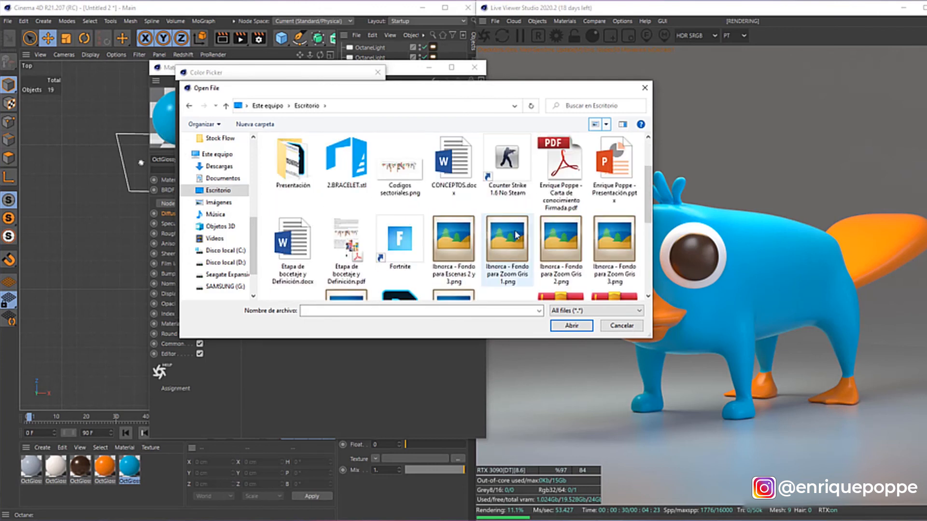
scroll(516, 235, "down", 4)
double_click(518, 238)
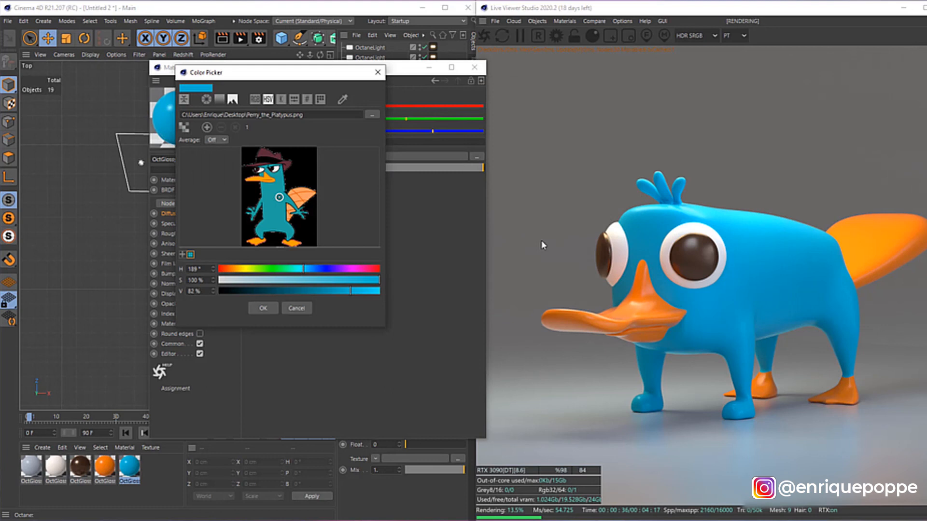
left_click(278, 197)
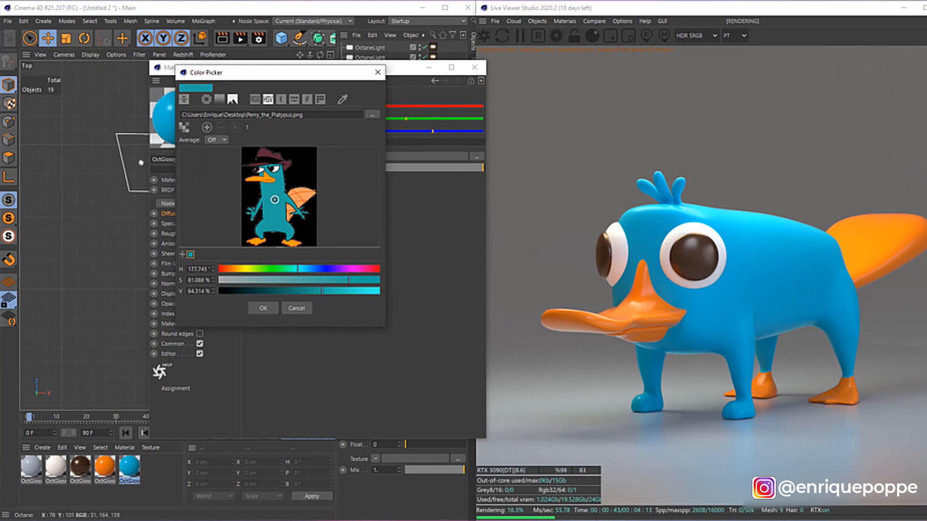
left_click(263, 307)
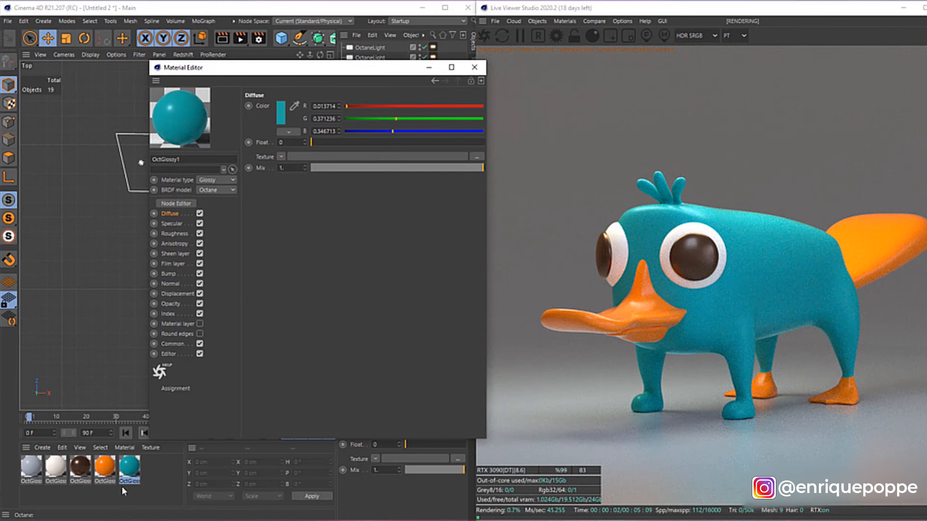
Sample the beak's orange from the Perry picture as the orange material's diffuse colour.
left_click(104, 467)
left_click(280, 118)
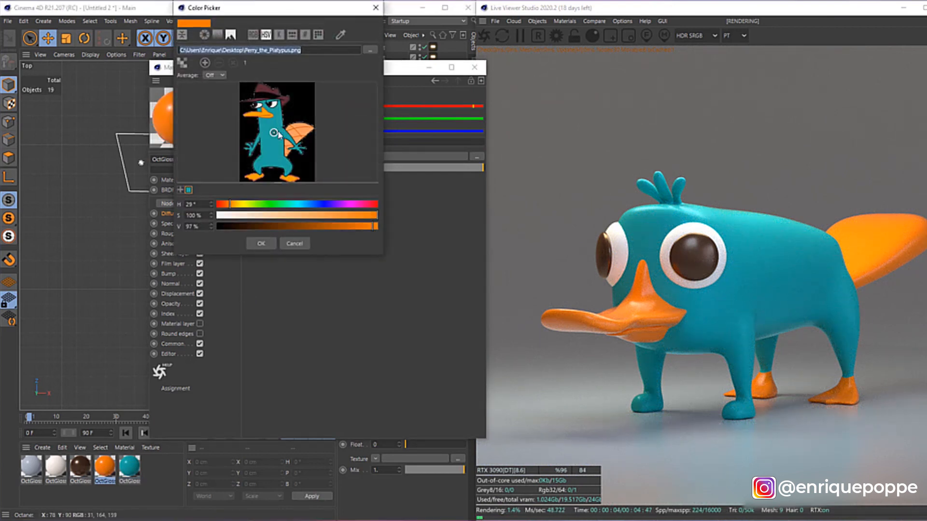
left_click_drag(274, 131, 253, 115)
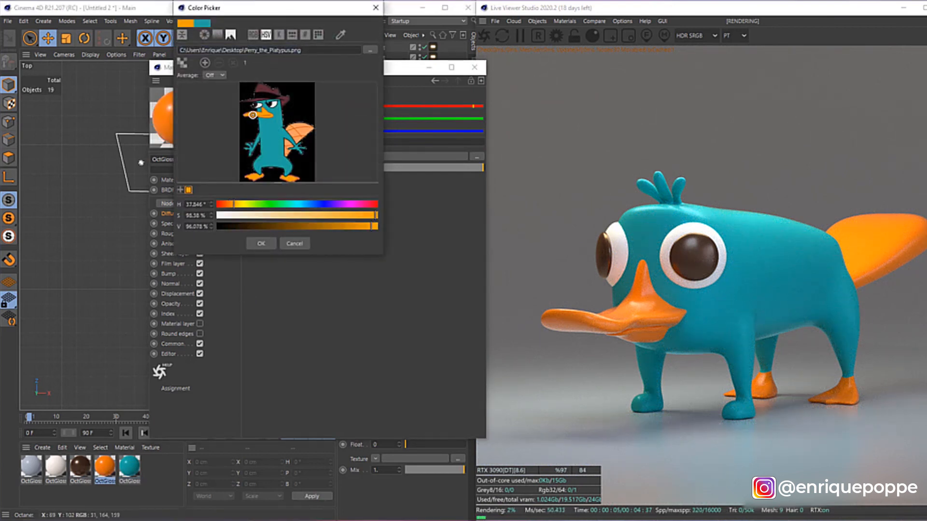
left_click(261, 244)
Shift the orange material's diffuse colour to a redder orange with hue 28° and value 97 %.
left_click(282, 119)
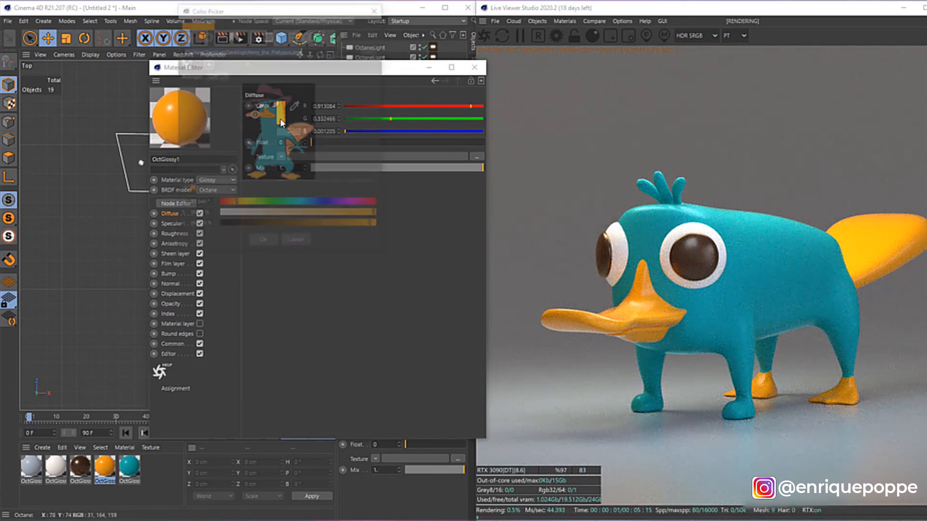
left_click(237, 205)
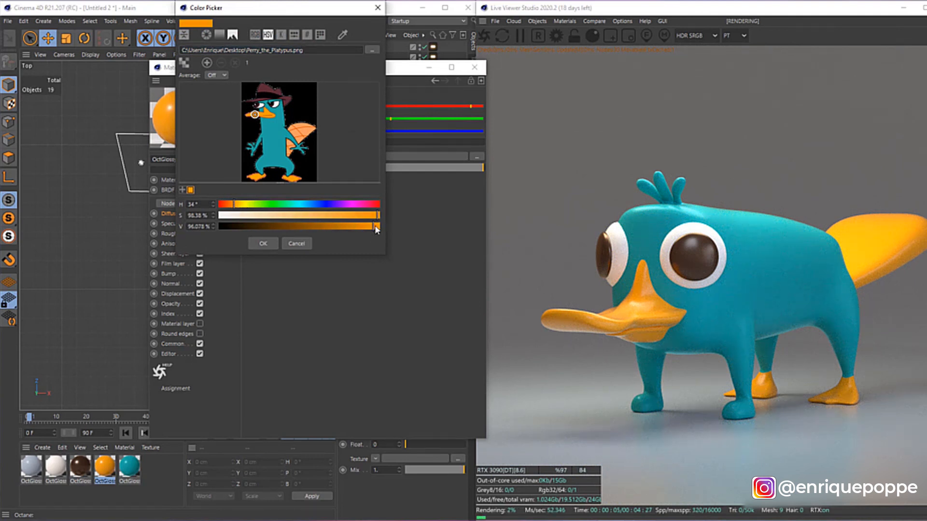
left_click_drag(236, 205, 230, 209)
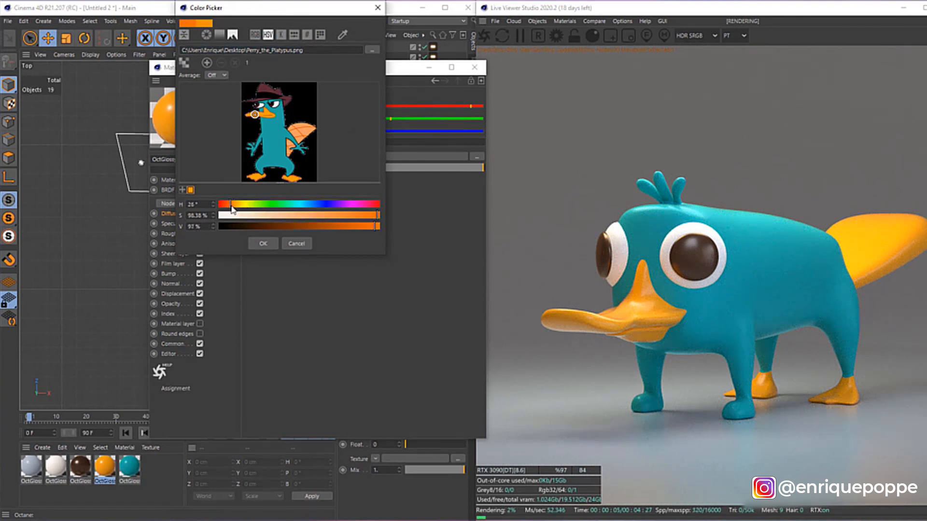
left_click(257, 246)
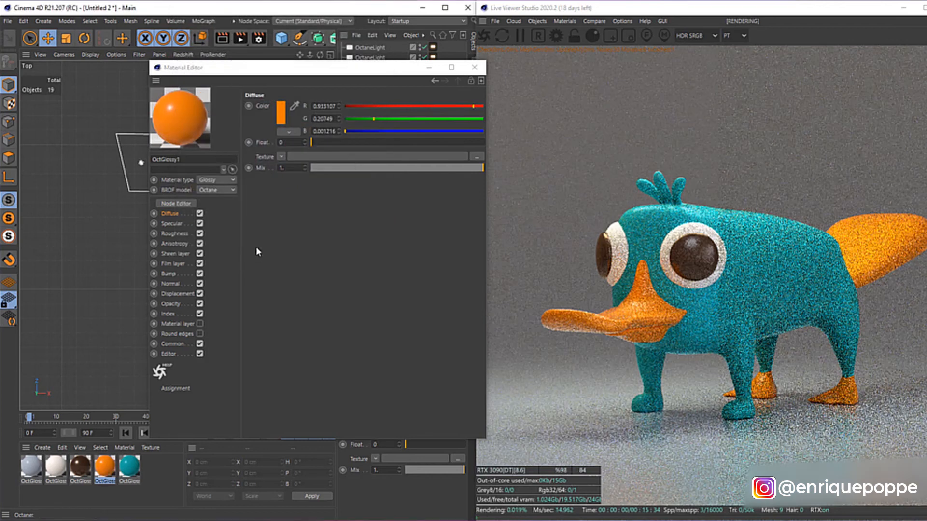
left_click(474, 67)
Duplicate the orange material and apply one of the two orange materials to the tail in the perspective view.
left_click_drag(99, 475, 127, 468, "ctrl")
key("F1")
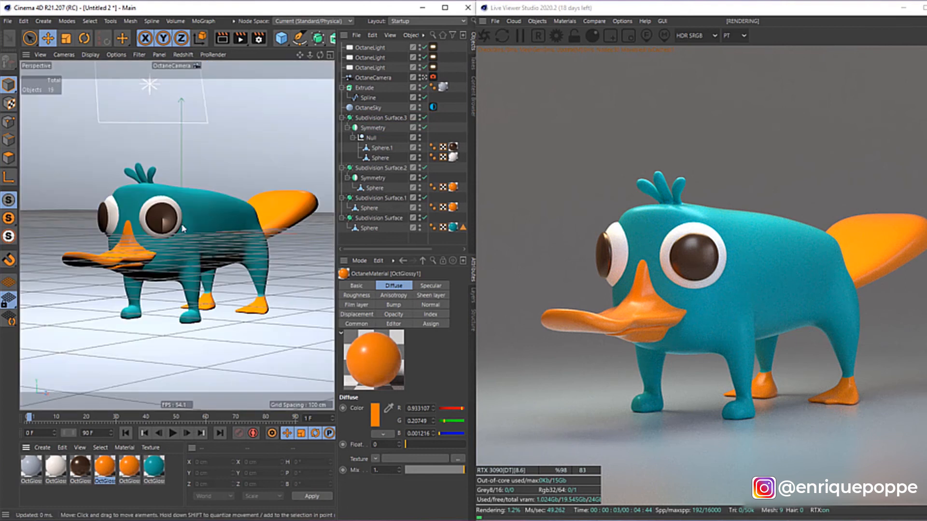
left_click(289, 215)
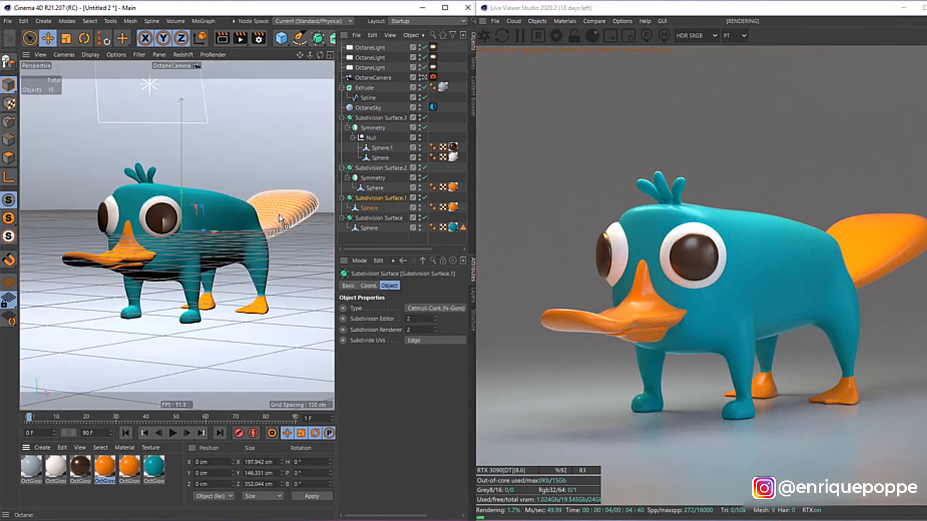
left_click_drag(279, 215, 280, 216)
Lighten the tail material's diffuse colour to hue 27°, saturation 75 % and value 97 %.
double_click(104, 467)
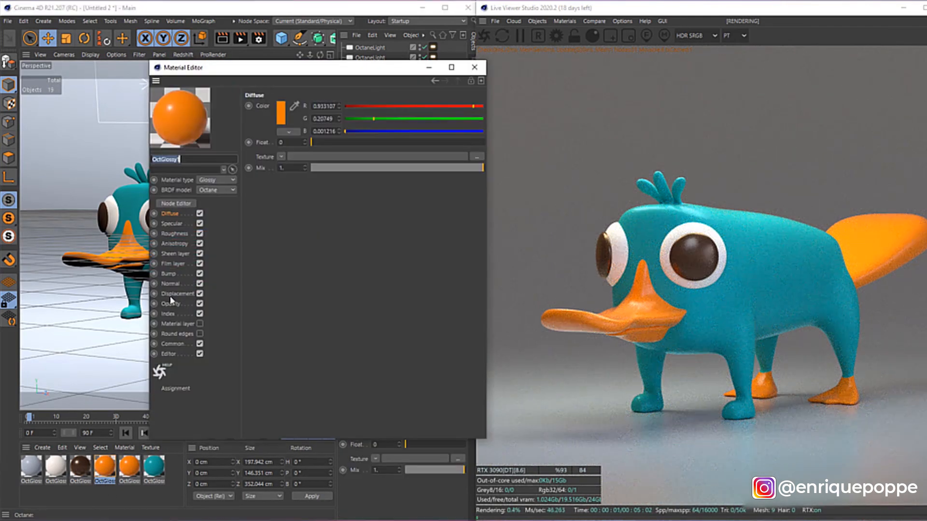
left_click(281, 116)
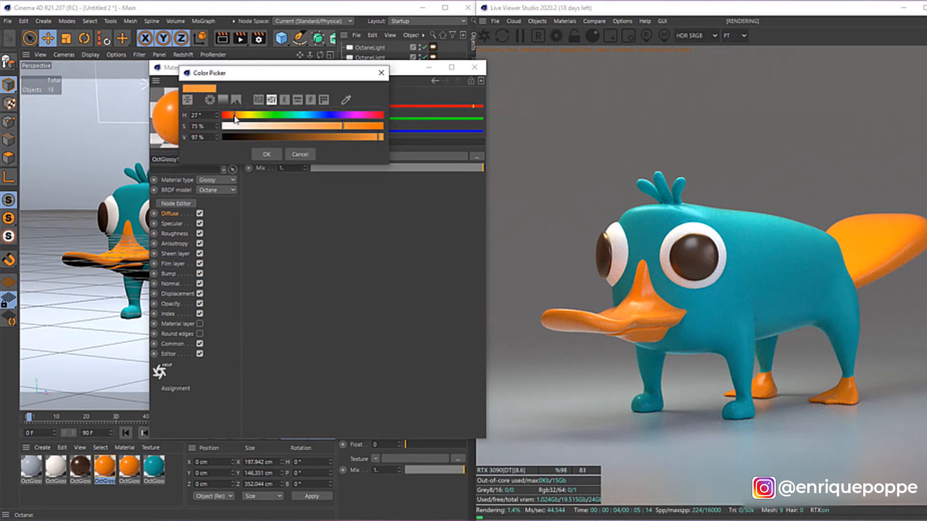
left_click(273, 154)
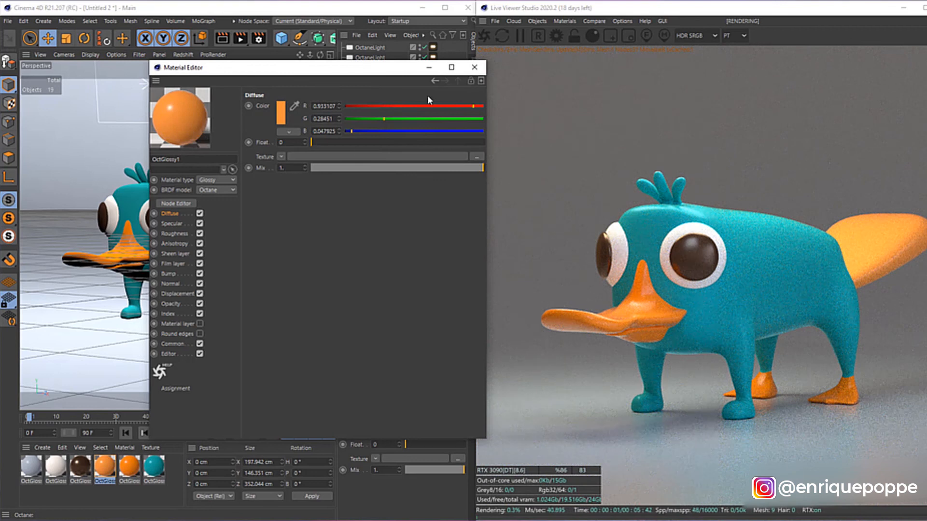
left_click(480, 70)
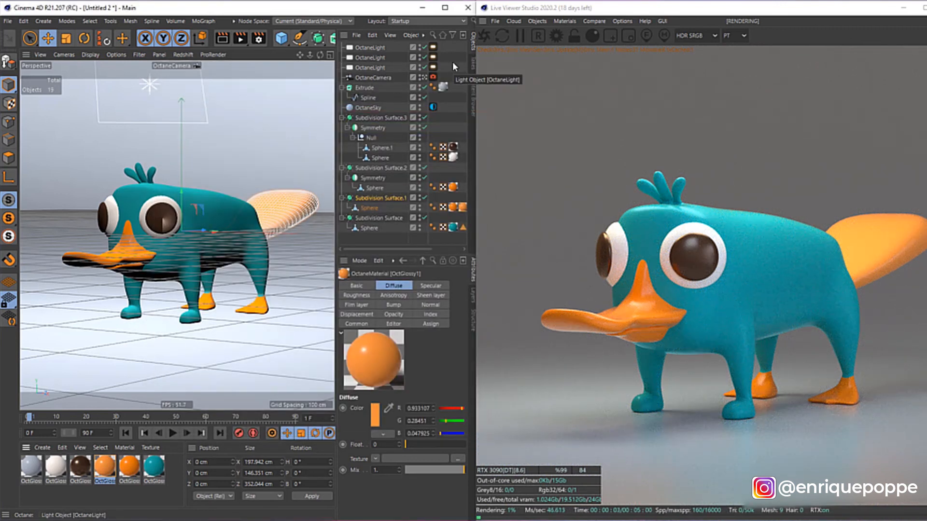
Examine the tail's shape in the top and right views against the reference sketch.
left_click(327, 141)
key("F2")
scroll(215, 81, "up", 7)
middle_click_drag(292, 56, 261, 78)
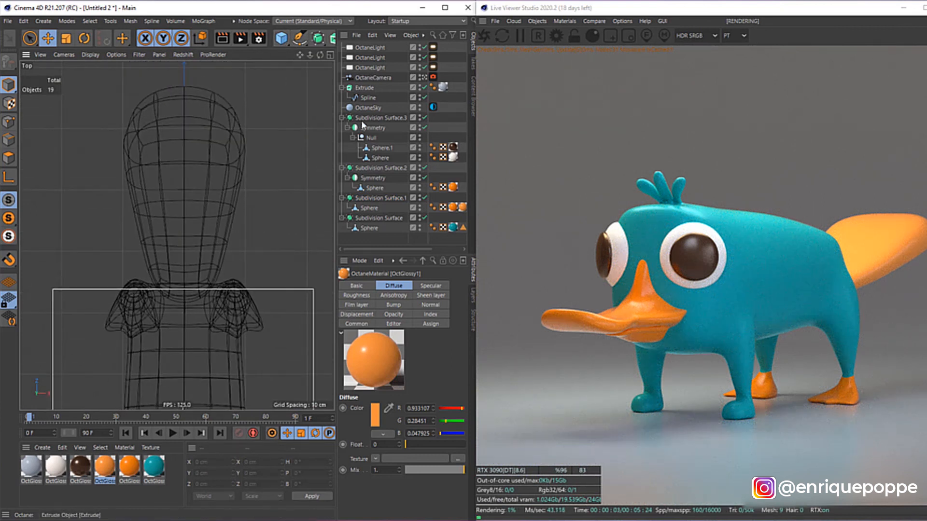
left_click(380, 157)
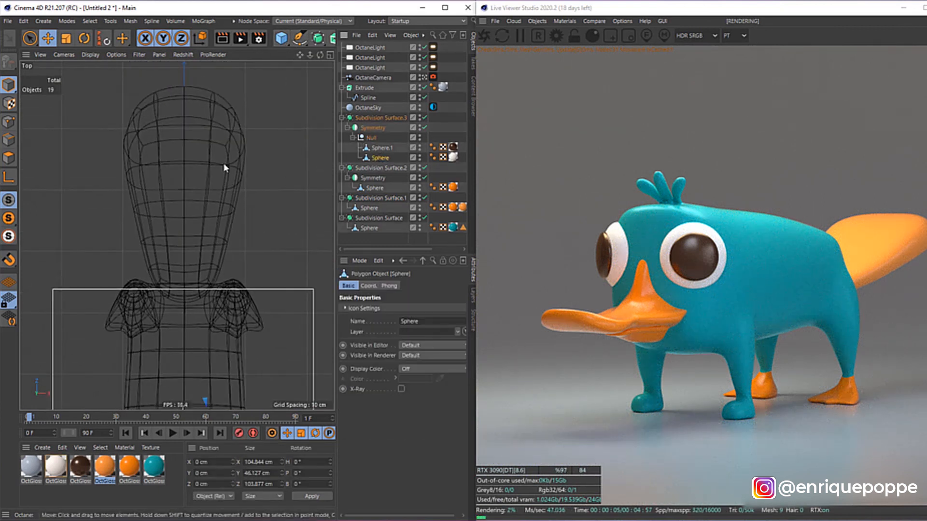
key("F1")
key("F3")
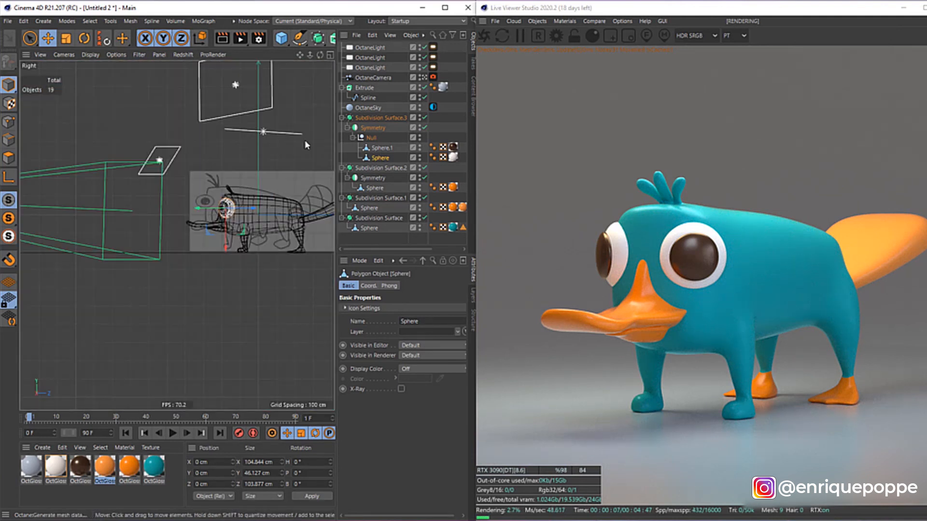
key("o")
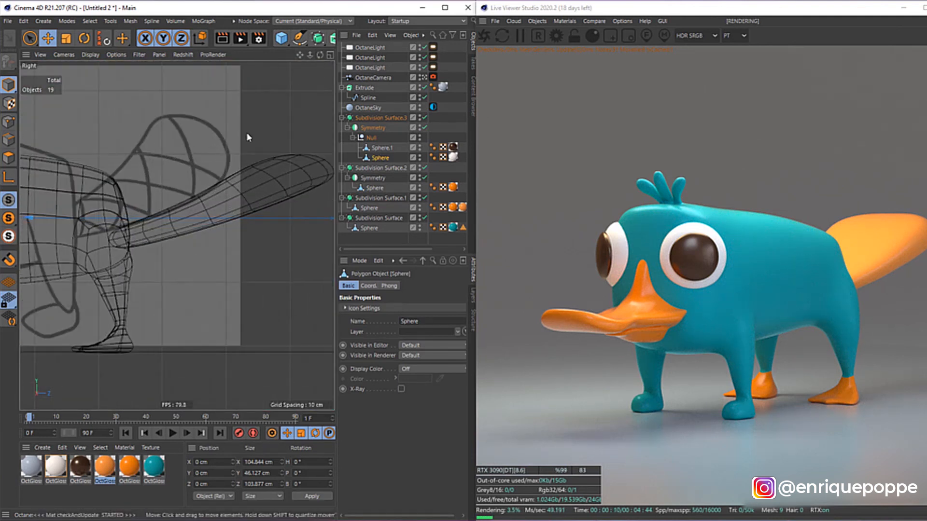
Select the tail's mesh in point mode and start reshaping it with the Brush tool in the right view.
left_click(379, 188)
left_click(370, 209)
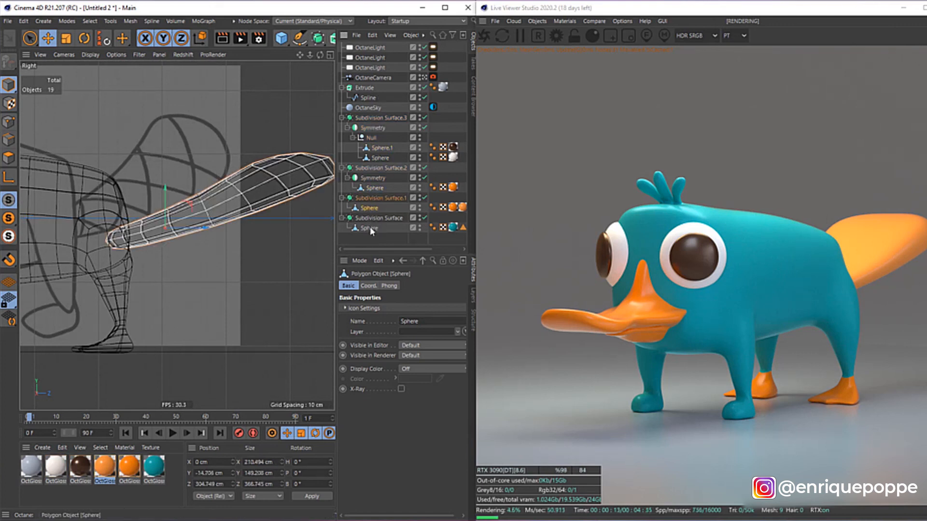
left_click(8, 121)
key("9")
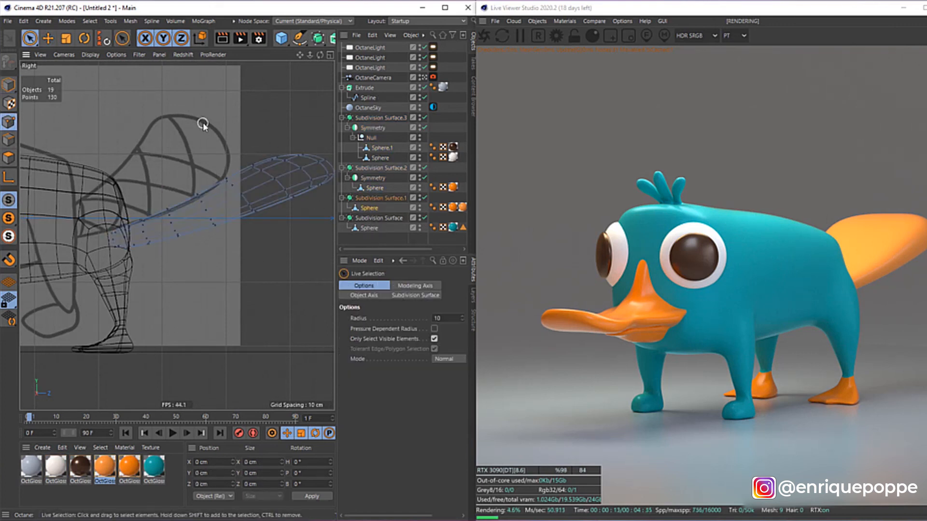
right_click(244, 140)
left_click(300, 281)
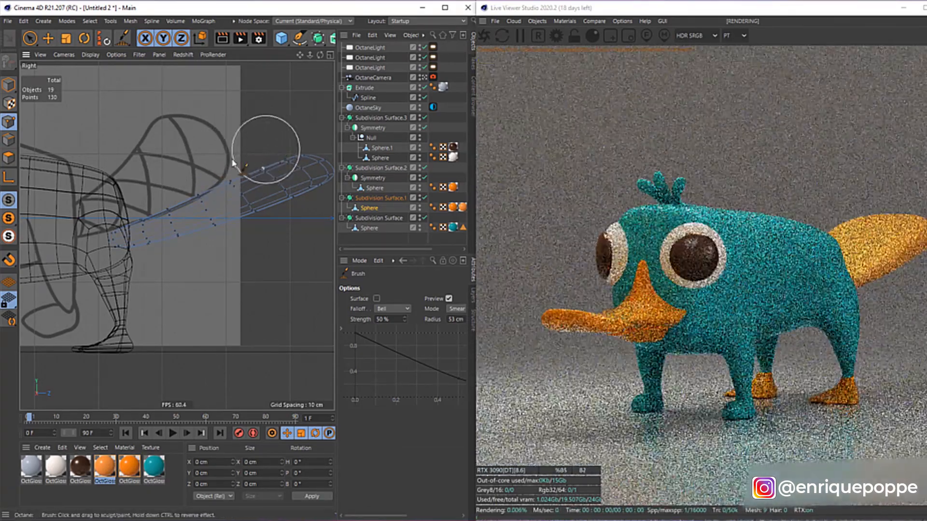
key("F2")
left_click(299, 38)
left_click(143, 256)
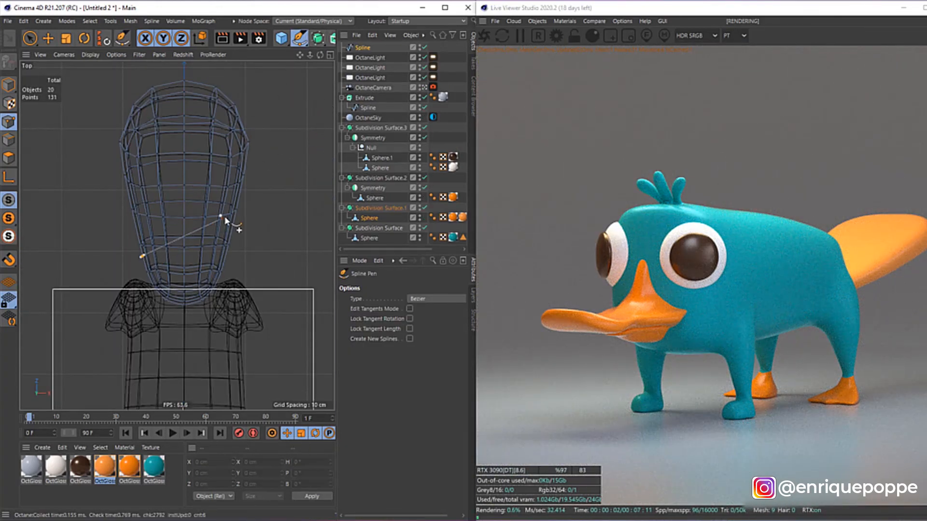
left_click(235, 217)
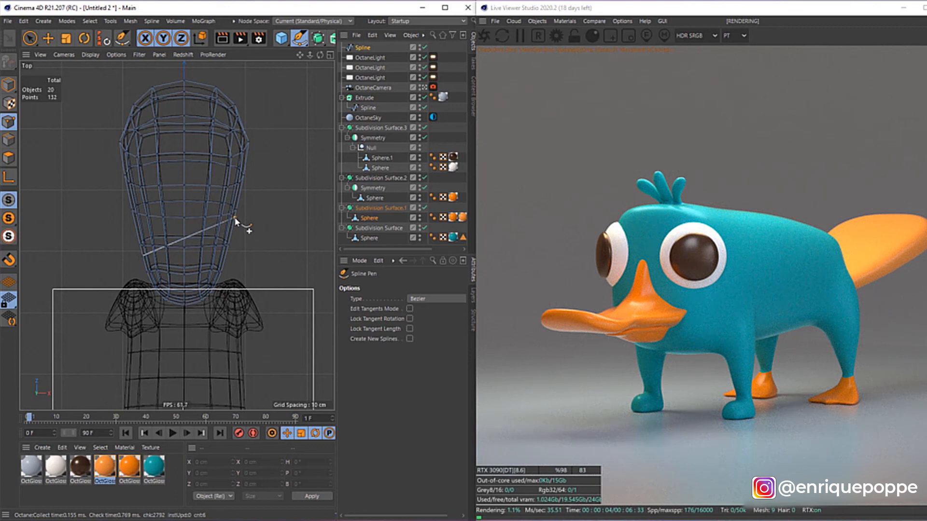
left_click(363, 48)
key("Delete")
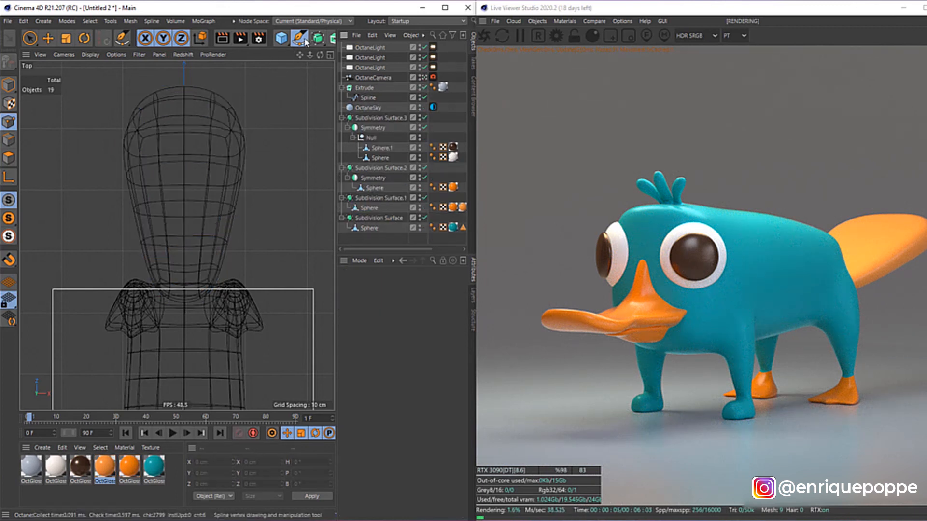
Add a cube and move it back onto the tail in the top view.
left_click_drag(331, 58, 379, 54)
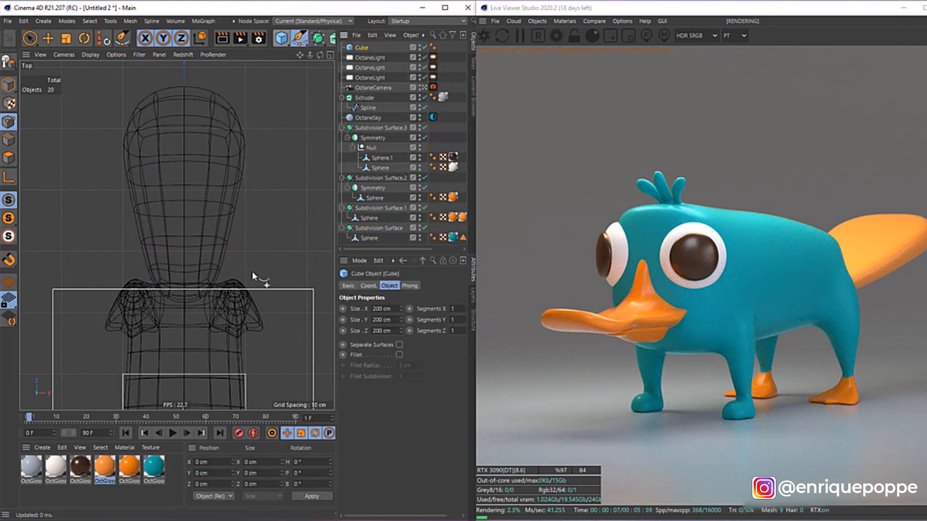
left_click(9, 85)
left_click(48, 38)
scroll(219, 316, "down", 3)
left_click_drag(197, 377, 191, 227)
Shape the cube into a thin bar about 163 by 200 by 8.4 cm, turned about 32° diagonally across the tail's base.
key("r")
scroll(202, 250, "up", 3)
scroll(209, 238, "up", 2)
key("e")
left_click_drag(204, 269, 219, 305)
left_click_drag(276, 250, 228, 281)
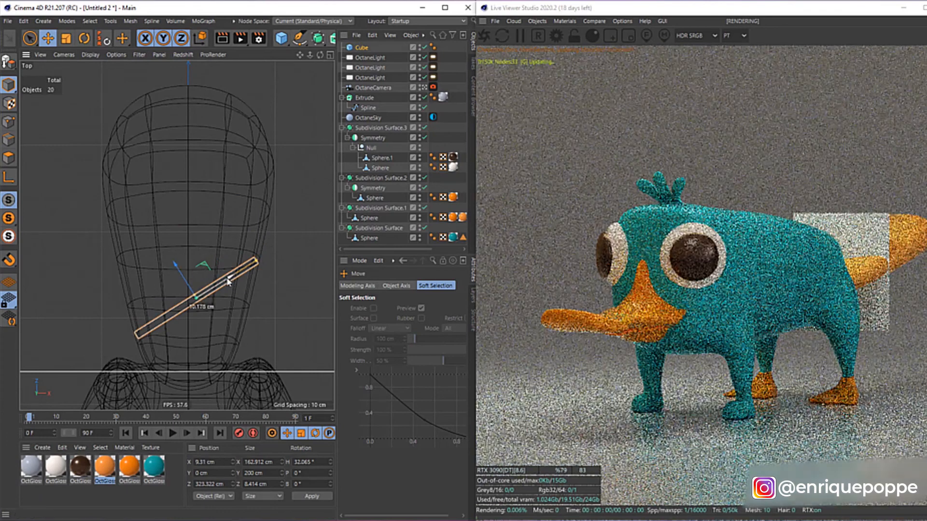
Reduce the bar's height to about 18 cm, seat it on the tail's upper surface in the right view and bank it about -8.8°.
key("F4")
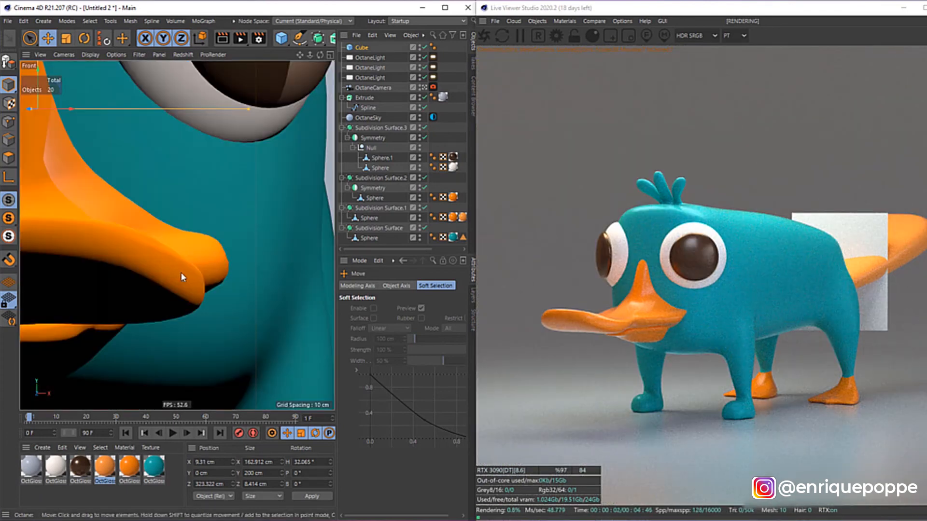
key("F3")
left_click_drag(174, 172, 186, 197)
key("r")
key("e")
key("F1")
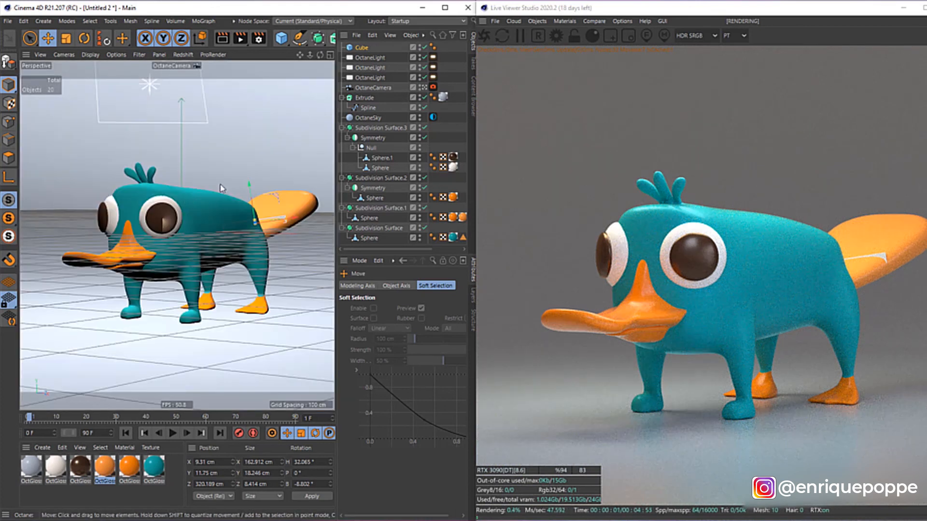
Leave the Octane camera, pause the live render and enlarge the modelling window with the viewport framed on the bar.
left_click(423, 89)
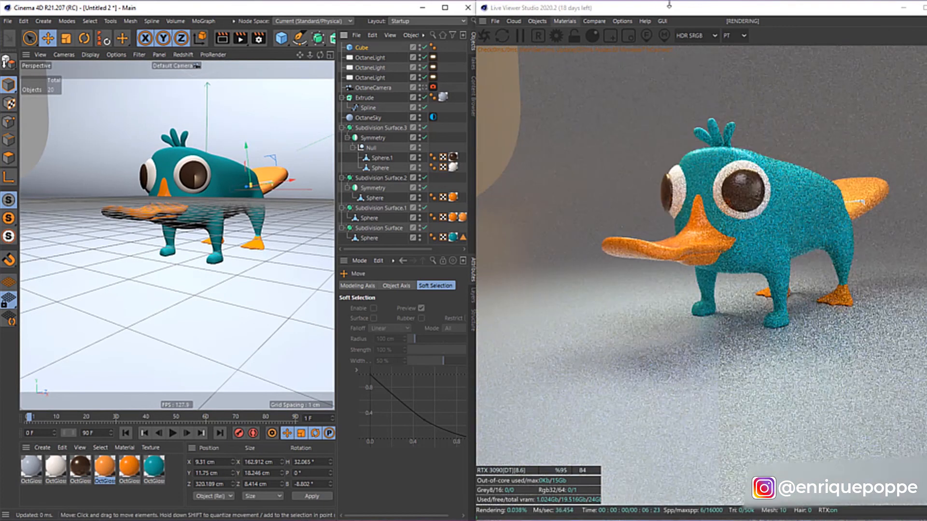
left_click(520, 35)
left_click(453, 9)
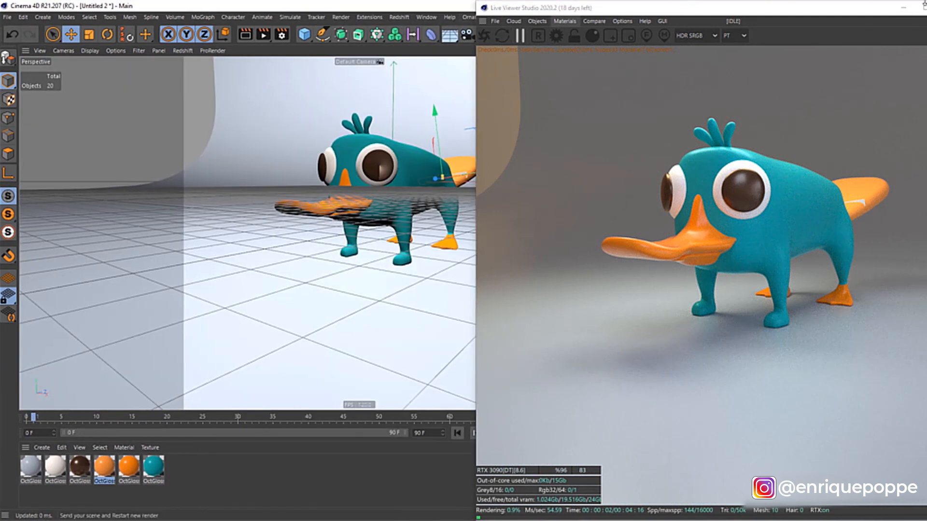
left_click(901, 8)
scroll(460, 207, "up", 5)
key("s")
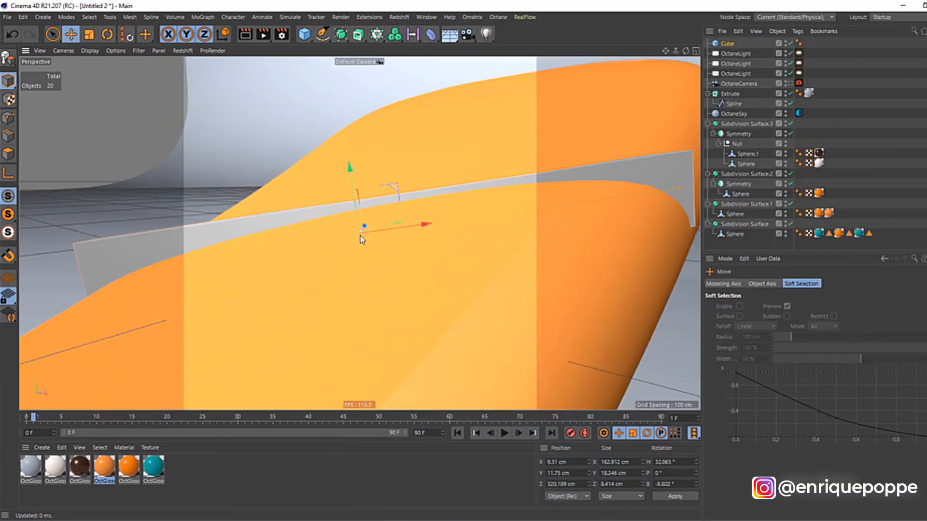
Pitch the bar to about 15.6° to follow the tail's slope and raise it slightly on the surface.
scroll(427, 226, "down", 5)
left_click_drag(687, 51, 618, 68)
left_click_drag(665, 51, 502, 96)
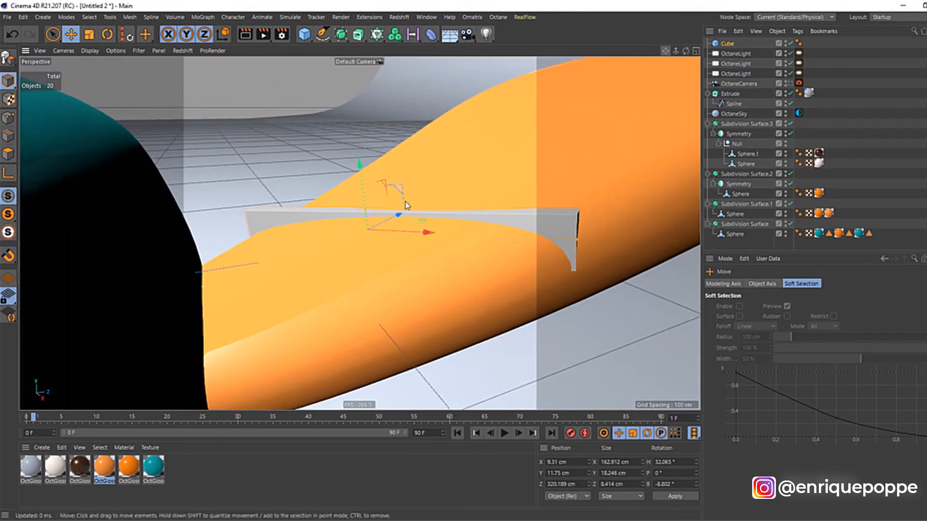
key("r")
left_click_drag(348, 212, 351, 188)
key("e")
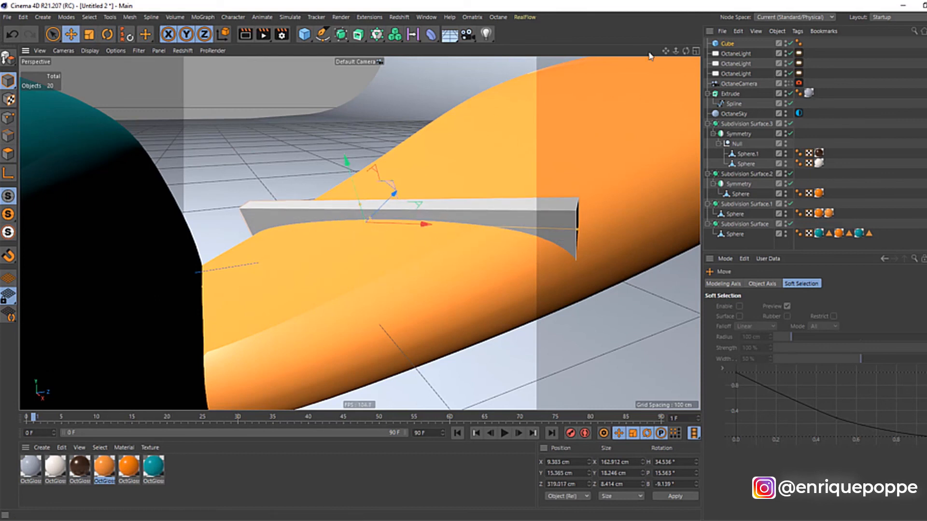
Reduce the bar's height to about 11 cm, give it 7 segments in X and make it editable in point mode.
left_click(726, 44)
left_click_drag(364, 213, 362, 216)
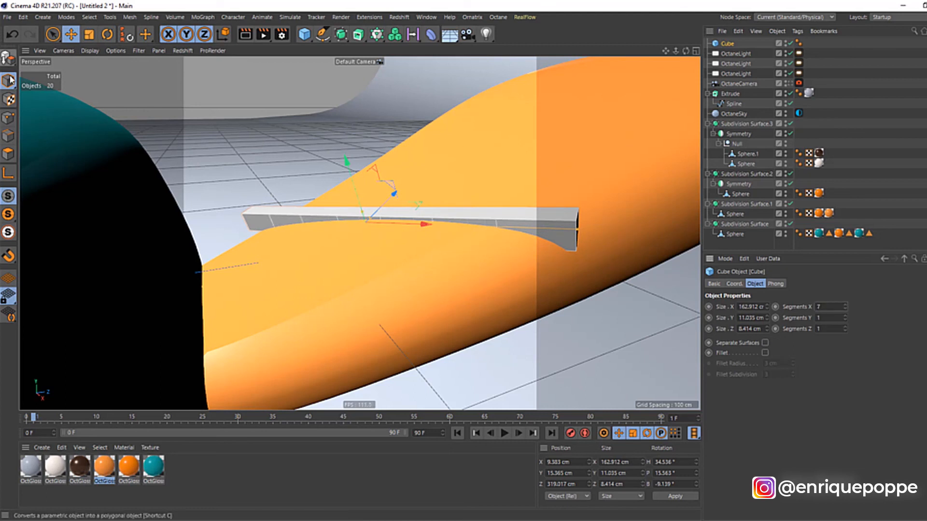
left_click(8, 58)
left_click(8, 154)
left_click(8, 118)
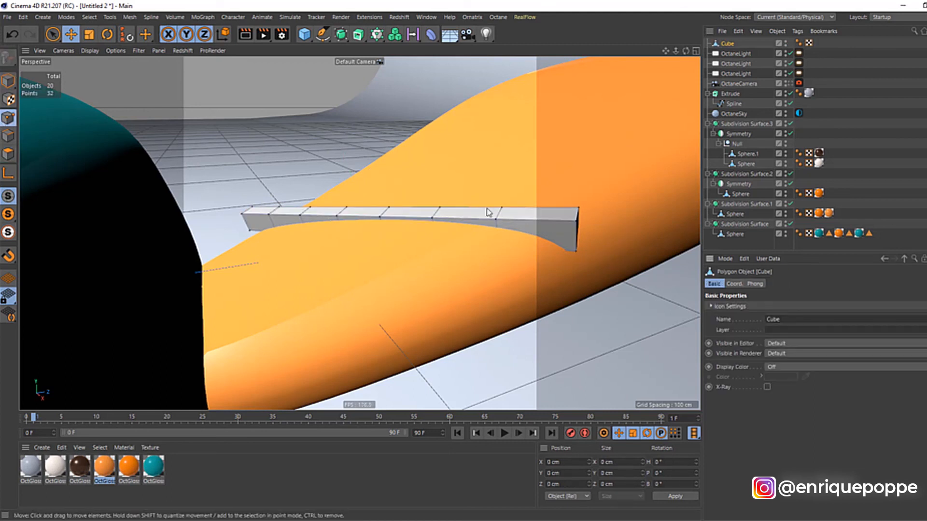
Select the four points at the bar's end by the tail's near edge, lower them about 6.7 cm and rotate them to the curve.
key("9")
left_click(578, 209)
left_click_drag(52, 39, 92, 60)
left_click_drag(617, 186, 557, 263)
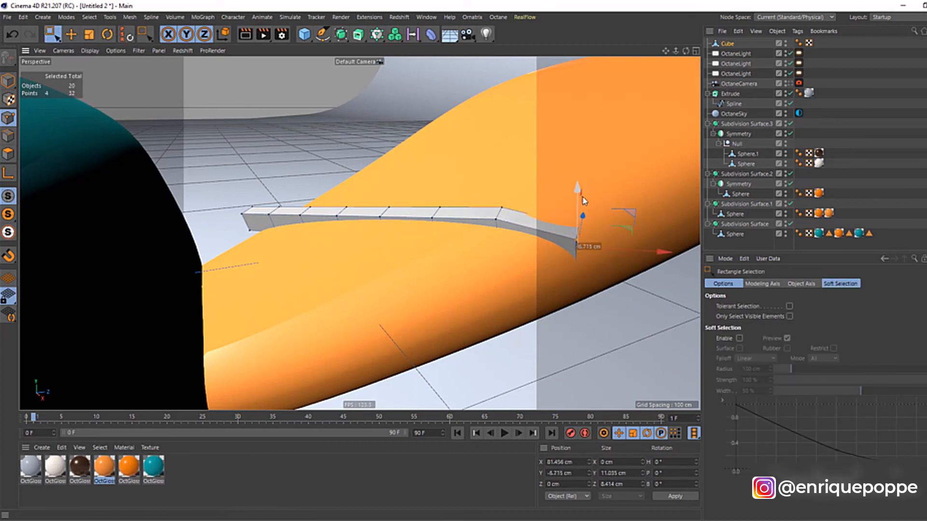
key("r")
left_click_drag(579, 215, 572, 229)
Bend the bar's opposite end down over the tail's far edge by lowering its last two rows of points in stages.
key("space")
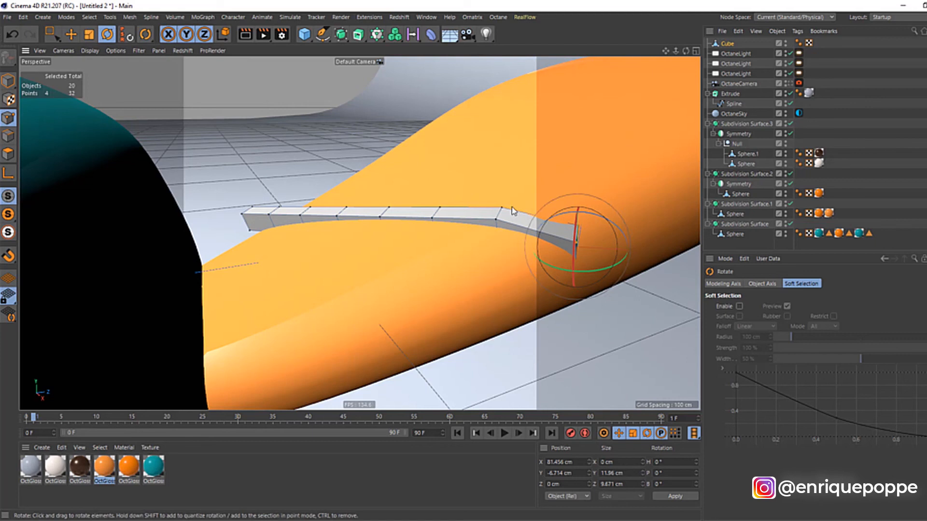
left_click_drag(195, 174, 280, 263)
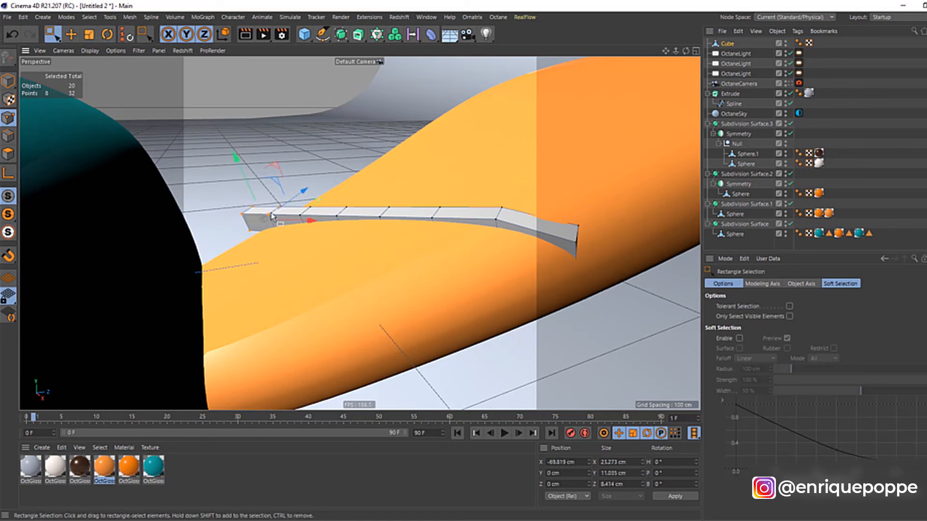
left_click_drag(248, 181, 247, 195)
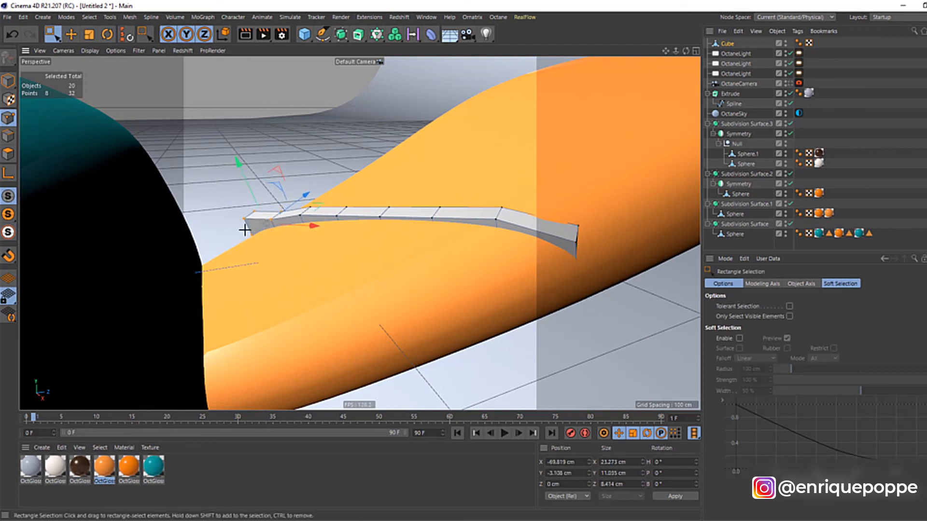
left_click_drag(264, 261, 265, 261)
left_click_drag(242, 194, 244, 207)
Raise the bar's middle points slightly, then shift and rotate its near end points to hug the tail's edge.
left_click_drag(487, 164, 317, 244)
left_click_drag(374, 165, 376, 174)
left_click_drag(571, 253, 587, 253)
key("r")
key("e")
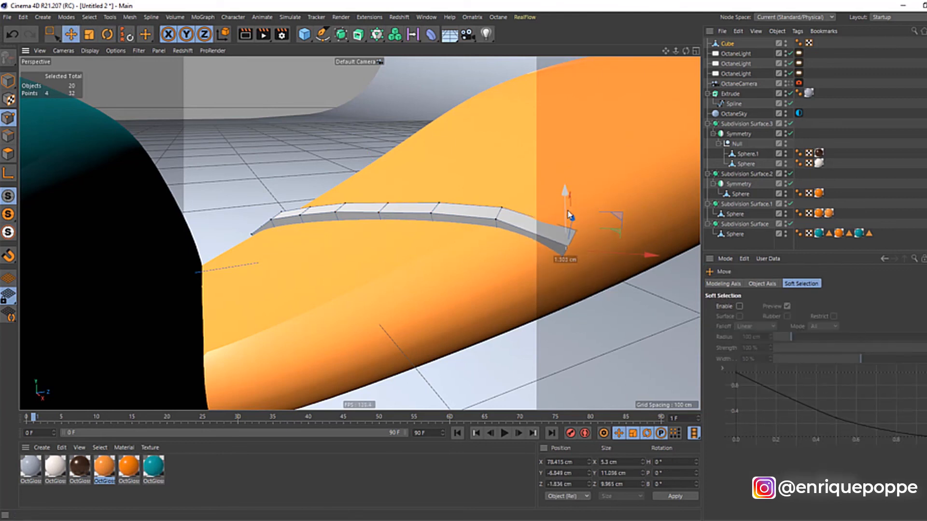
Nest the bar in a new Subdivision Surface and pull its near end points outward toward the tail's edge.
left_click(340, 34)
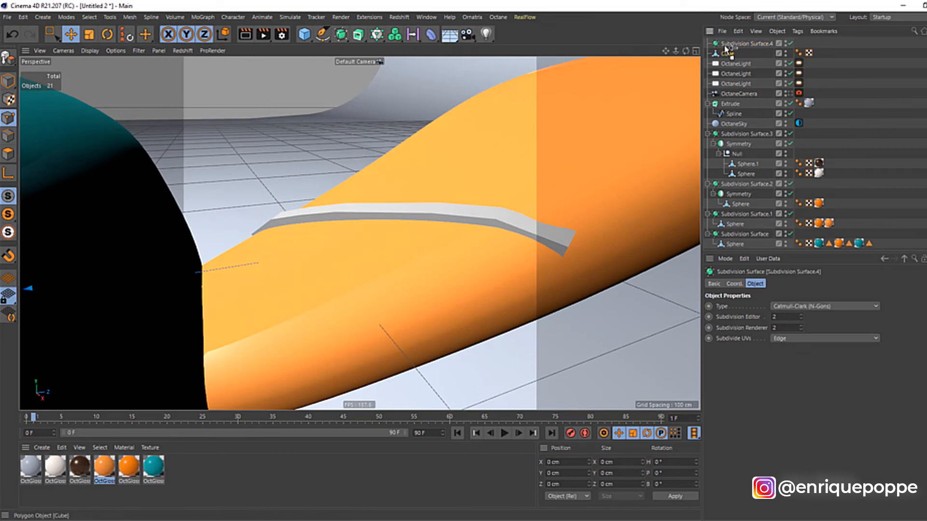
key("0")
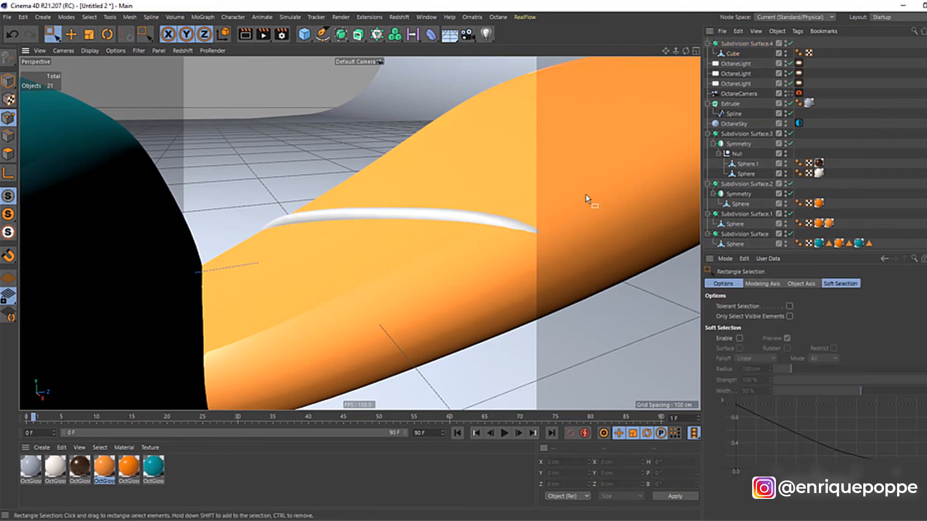
left_click(531, 227)
left_click_drag(620, 302, 545, 183)
left_click_drag(596, 247, 603, 247)
Select all the bar's points, scale them up to about 167 cm long and rotate them slightly to fit the tail.
left_click_drag(605, 155, 214, 297)
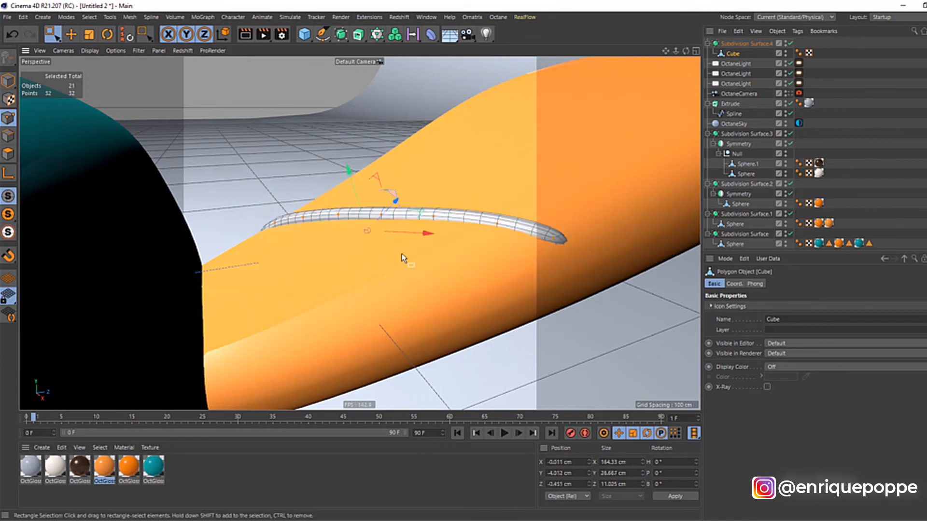
key("t")
key("r")
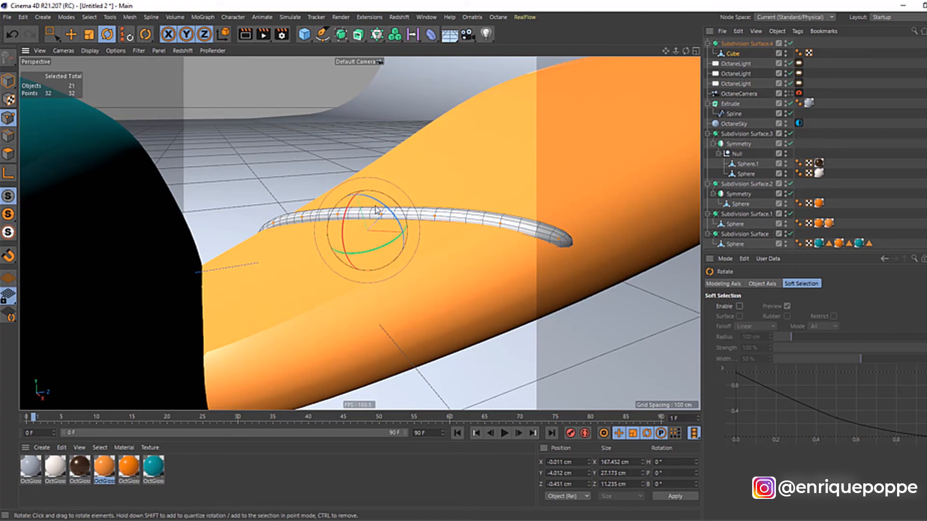
left_click_drag(384, 212, 388, 212)
left_click(806, 143)
Examine the smoothed bar's placement on the tail in the perspective, top and right views.
scroll(511, 173, "down", 5)
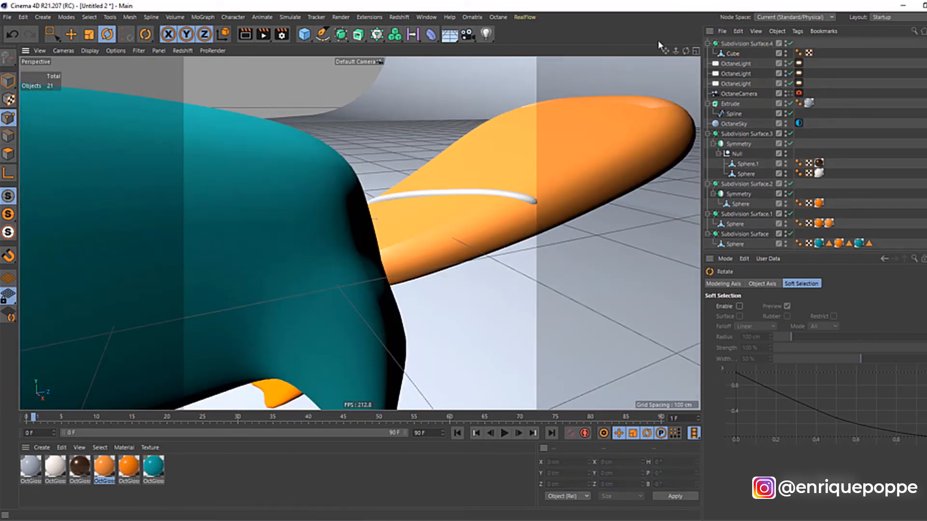
left_click_drag(666, 51, 751, 118)
left_click(732, 54)
key("F2")
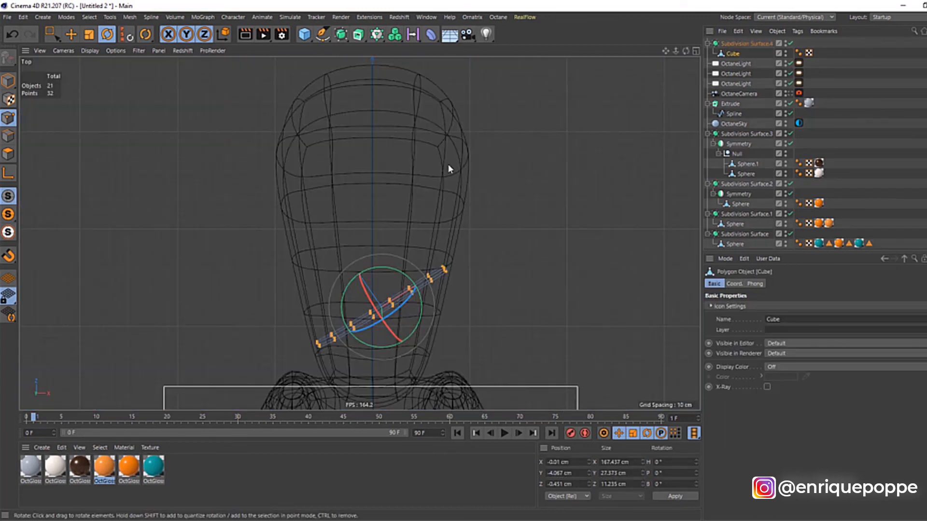
key("F1")
key("F4")
key("F3")
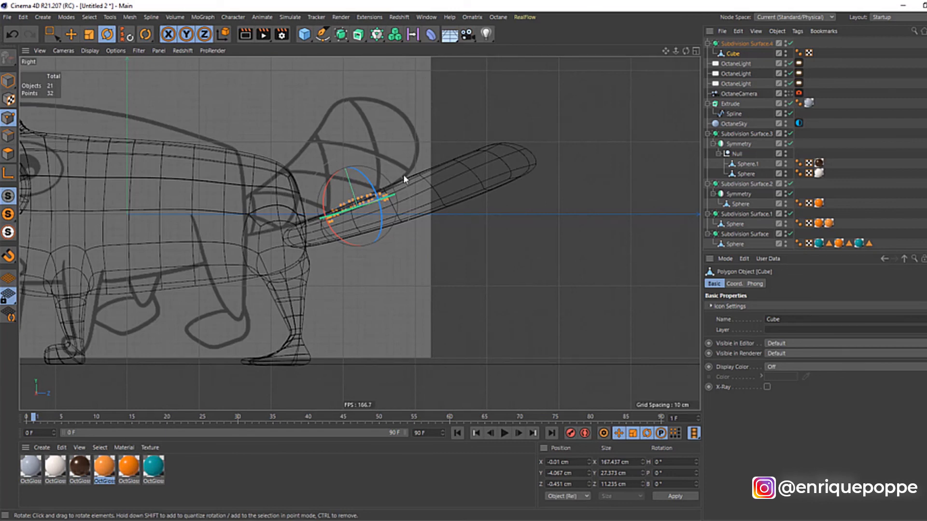
key("F4")
key("F1")
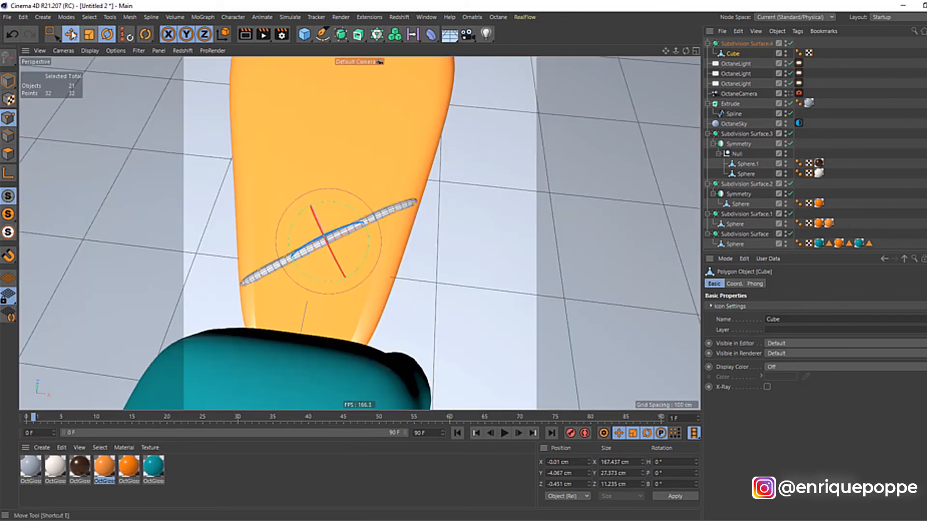
Duplicate the bar together with its Subdivision Surface.
left_click(72, 35)
left_click(740, 44)
key("ctrl+c")
key("ctrl+v")
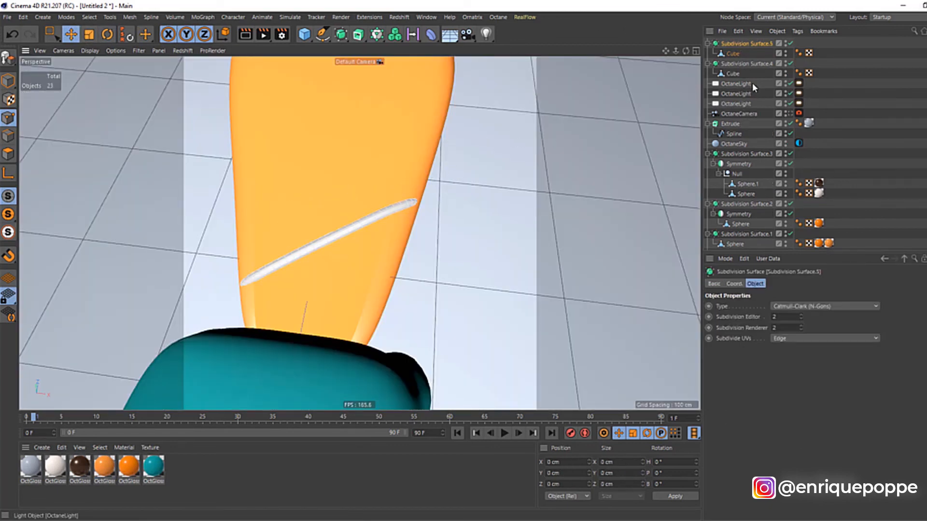
Move the copied bar's points along the world axes to lie diagonally farther up the tail toward its tip.
left_click(732, 53)
left_click(146, 34)
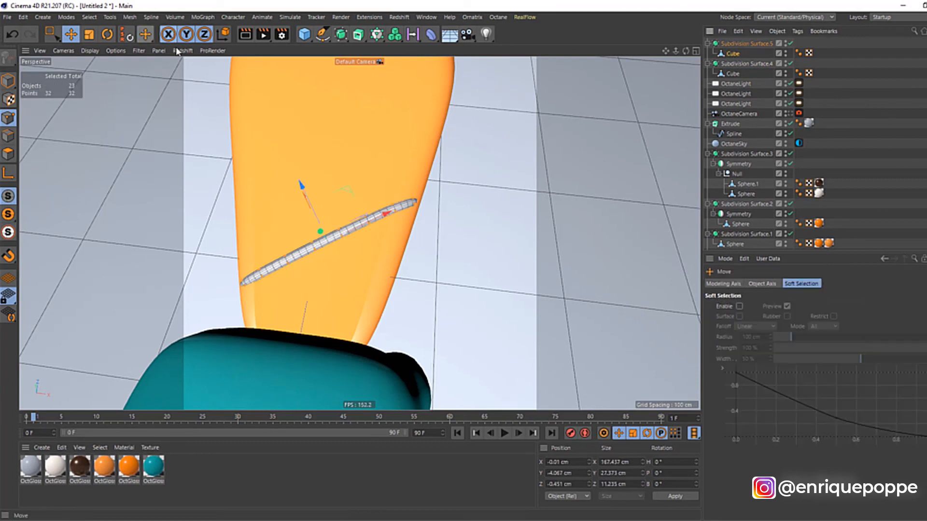
left_click(223, 36)
left_click_drag(338, 202, 385, 134)
key("F4")
key("F1")
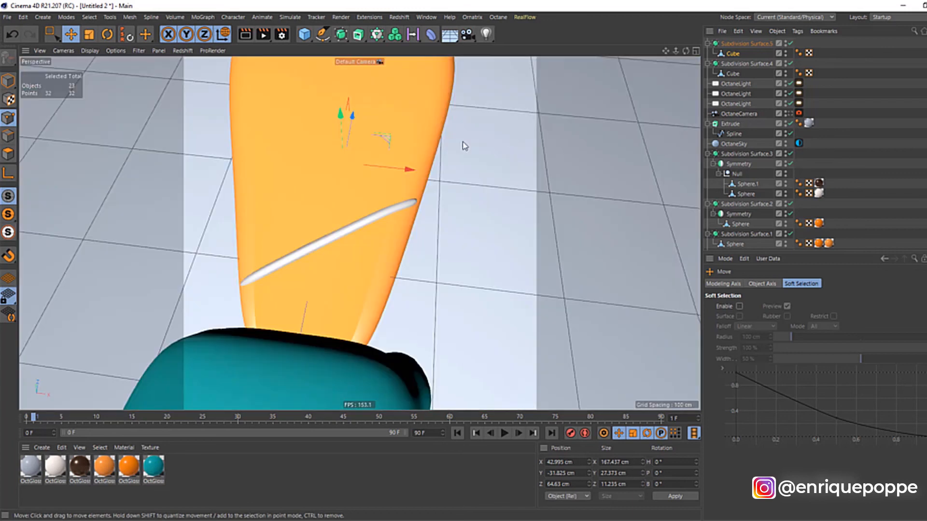
left_click_drag(463, 145, 453, 182, "alt")
Stretch the copied bar lengthwise to about 217 cm across the wider part of the tail.
key("t")
key("w")
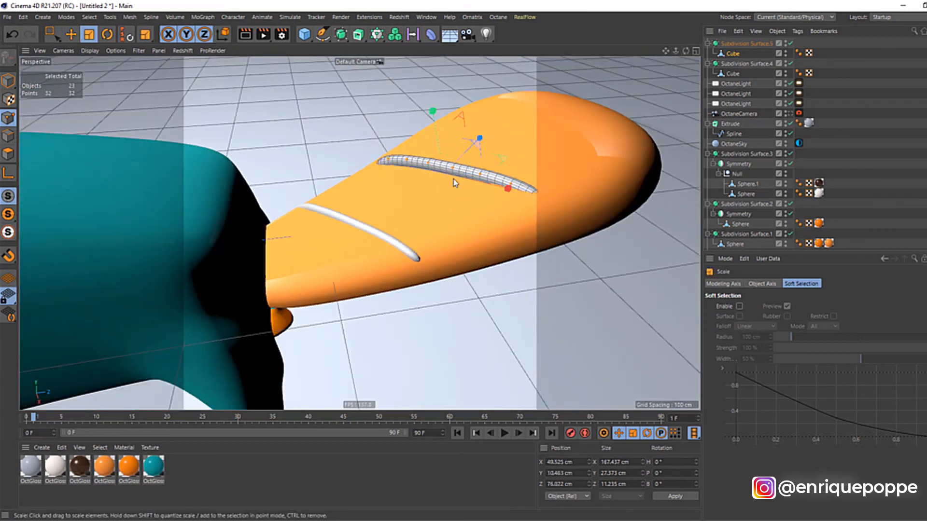
left_click_drag(513, 193, 532, 210)
Smear the copied bar's ends and middle with the Brush tool until it wraps over the tail's rounded surface.
key("m")
left_click(286, 236)
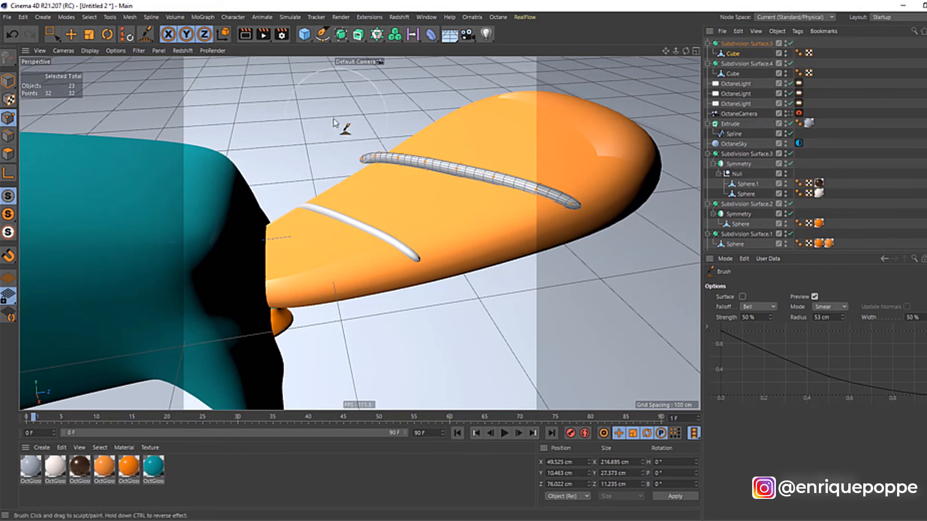
left_click_drag(352, 163, 380, 164)
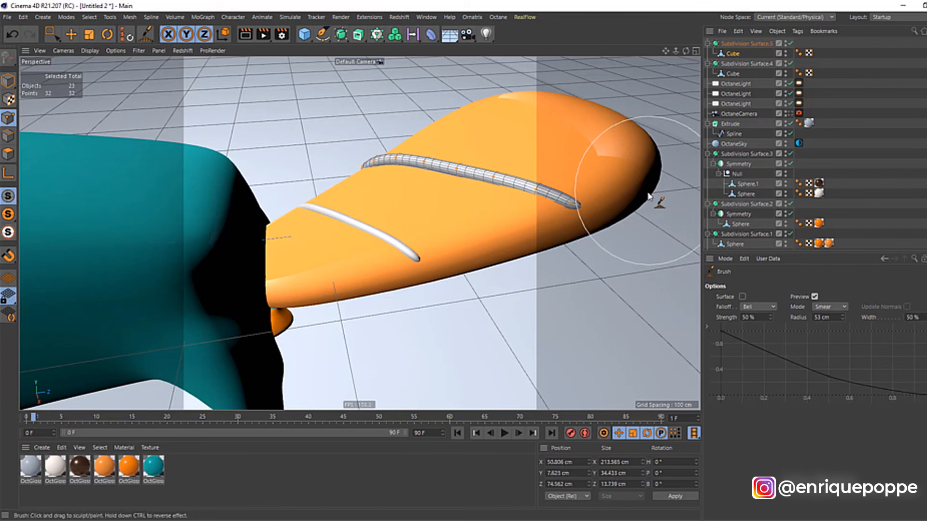
left_click_drag(617, 238, 600, 244)
left_click_drag(686, 51, 613, 147)
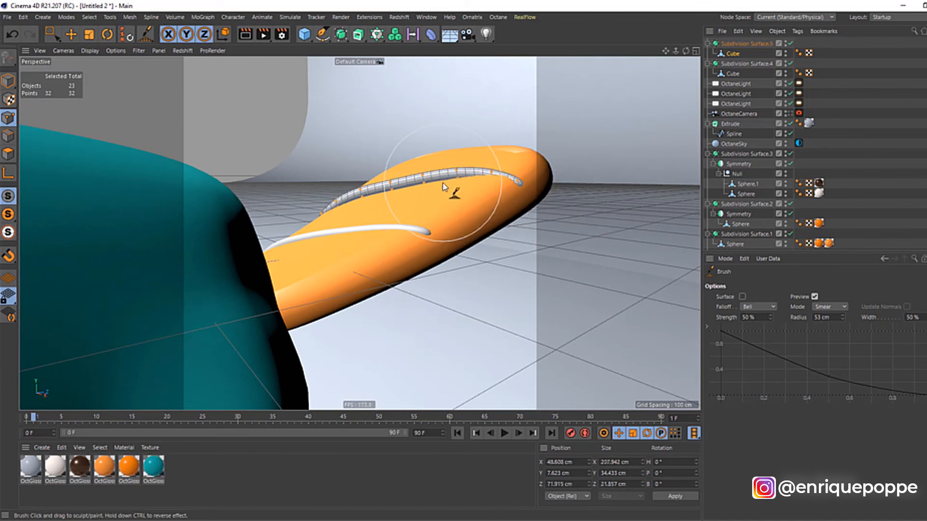
mouse_move(376, 195)
left_mouse_down()
mouse_move(474, 160)
mouse_move(397, 194)
mouse_move(302, 210)
mouse_move(329, 196)
left_mouse_up()
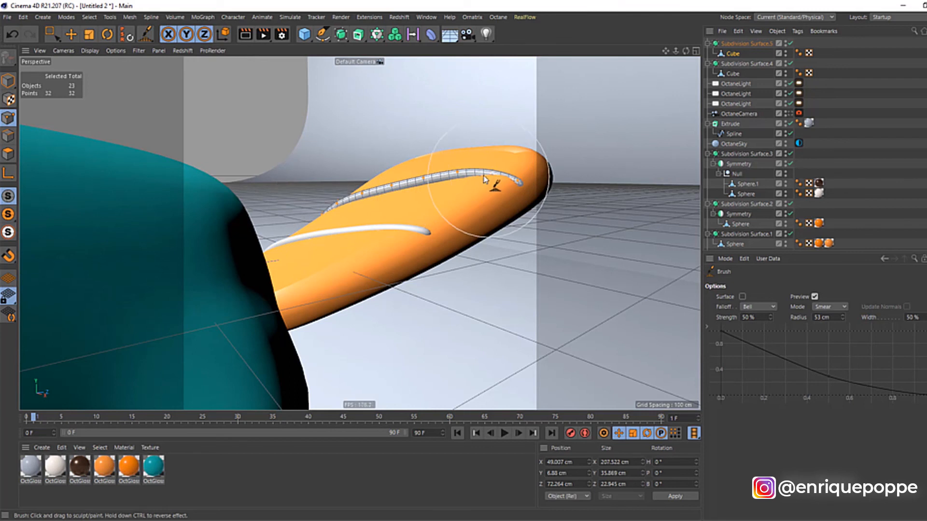
left_click_drag(485, 173, 506, 172)
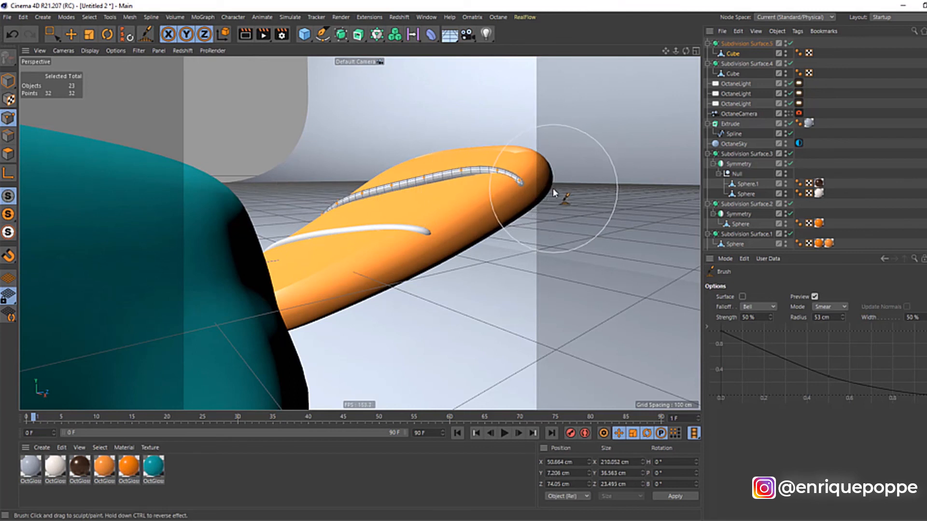
Straighten the copied bar in the top view with a smaller brush, pulling both ends out to the tail's edges.
left_click(840, 123)
left_click_drag(686, 50, 678, 119)
key("F2")
left_click(732, 54)
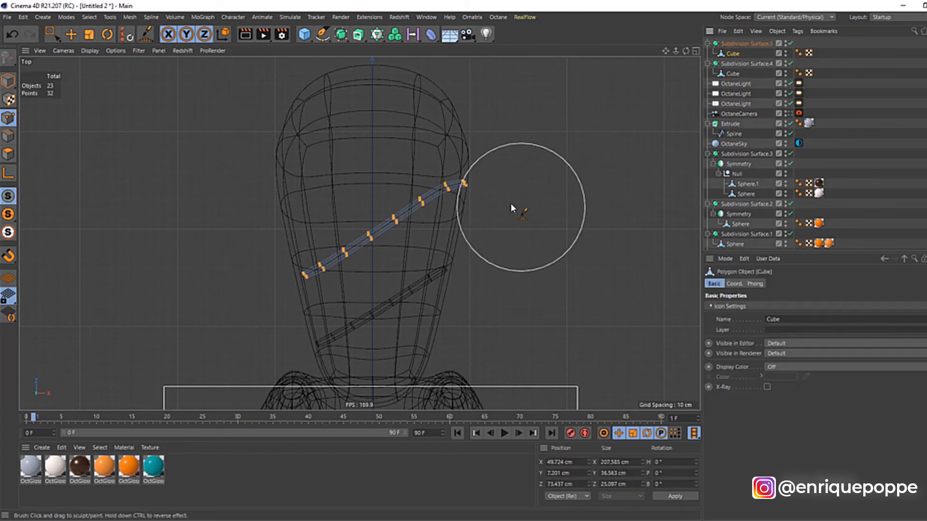
left_click_drag(489, 187, 485, 167)
mouse_move(427, 166)
left_mouse_down()
mouse_move(436, 173)
mouse_move(478, 156)
left_mouse_up()
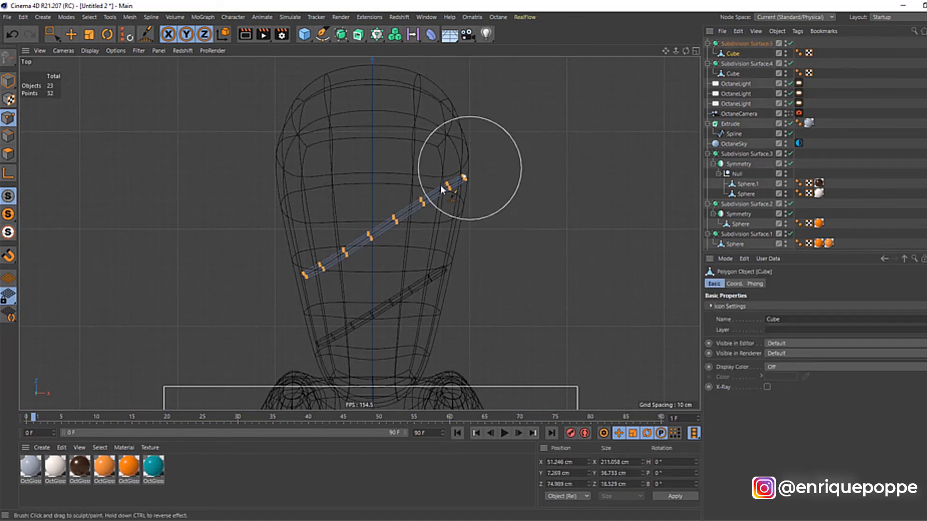
left_click_drag(312, 274, 295, 279)
key("F1")
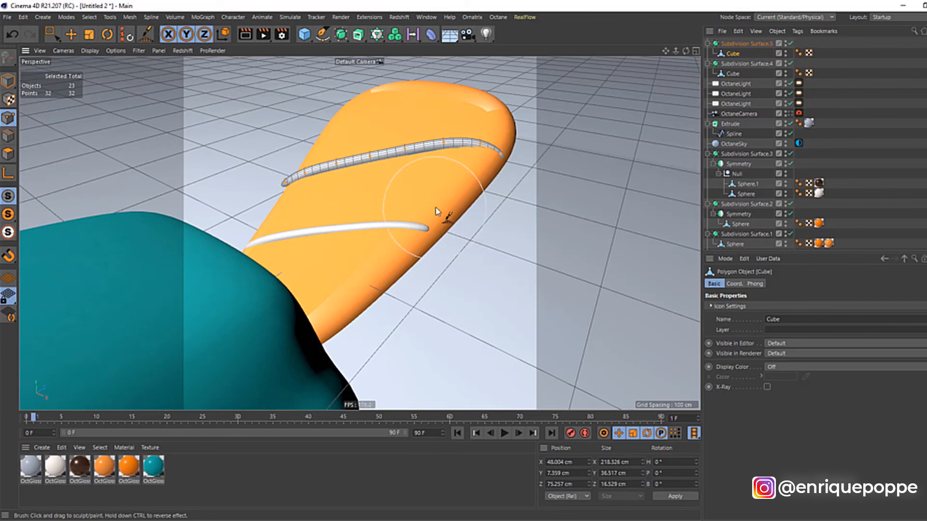
Move the second bar's end points near the tail's outer edge so the end hugs the rounded side.
left_click_drag(52, 34, 91, 58)
left_click_drag(466, 124, 497, 183)
left_click_drag(518, 139, 524, 141)
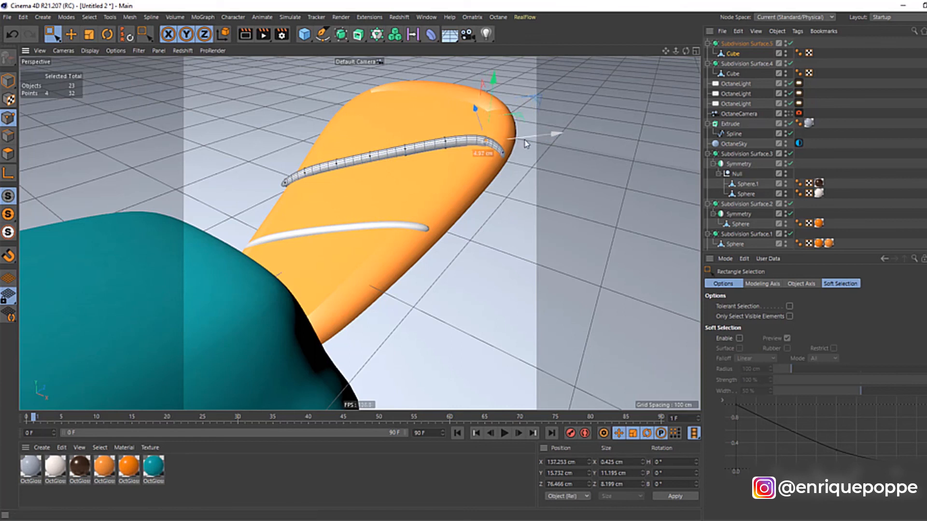
left_click_drag(491, 114, 492, 117)
left_click(809, 105)
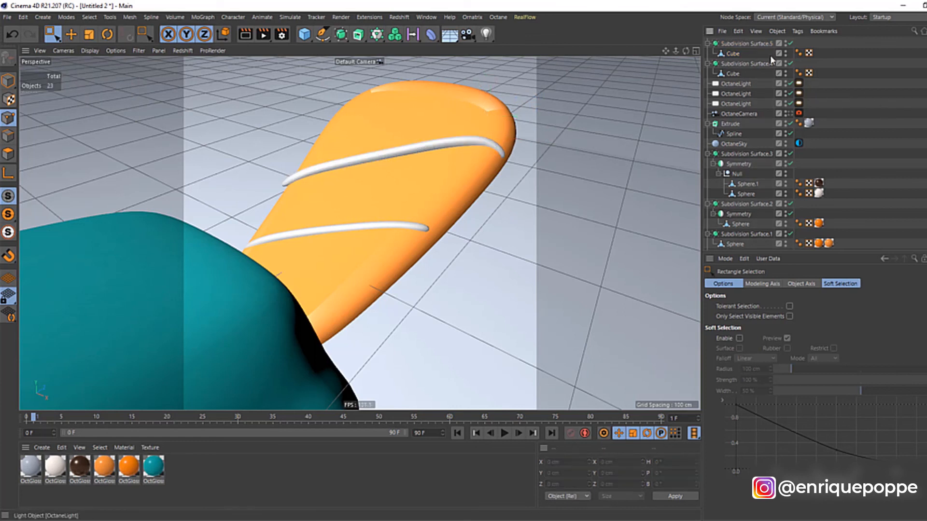
Duplicate the second bar with its Subdivision Surface and move all the copy's points along the world axes toward the tail's tip.
key("ctrl+c")
key("ctrl+v")
left_click(739, 56)
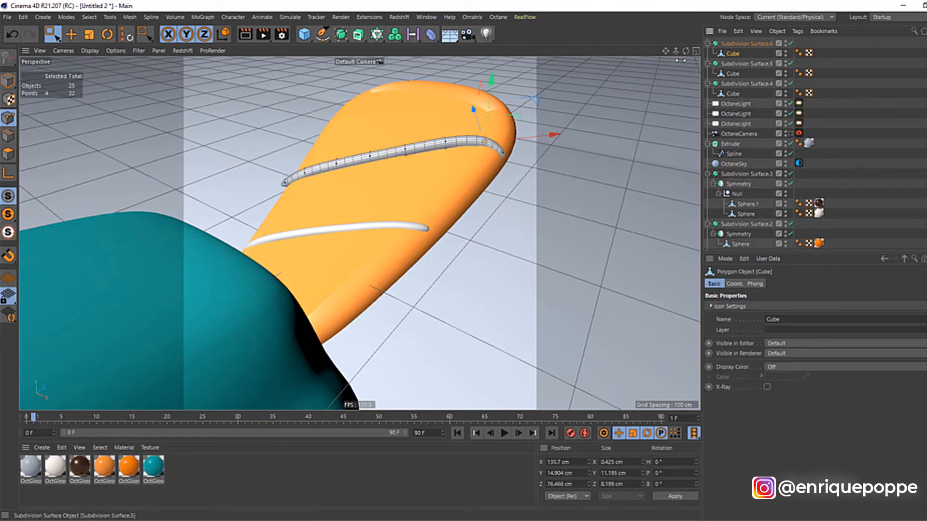
key("F2")
left_click_drag(480, 122, 265, 281)
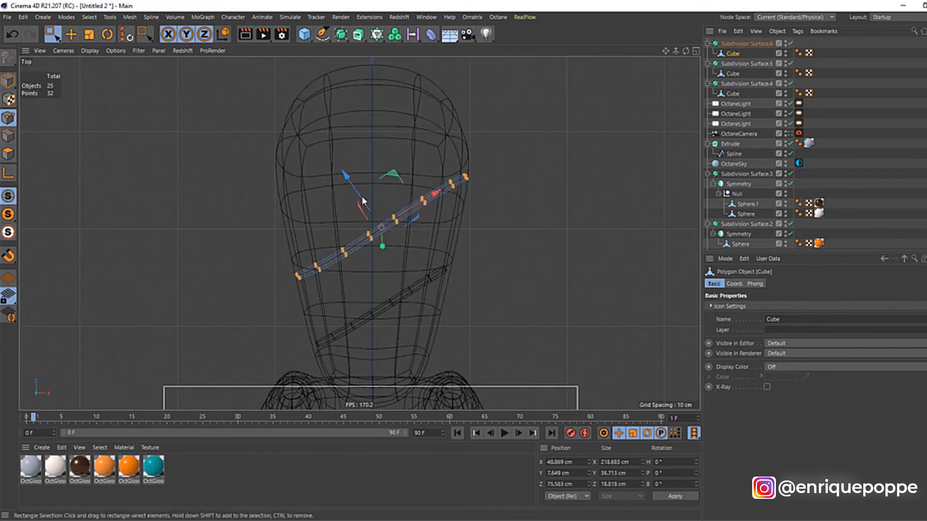
key("e")
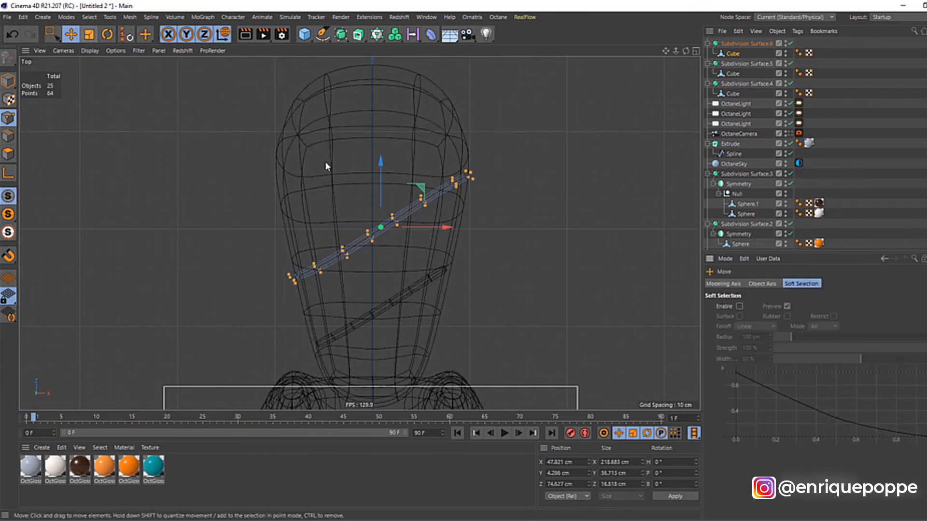
key("ctrl+z")
key("ctrl+z")
key("ctrl+z")
key("ctrl+z")
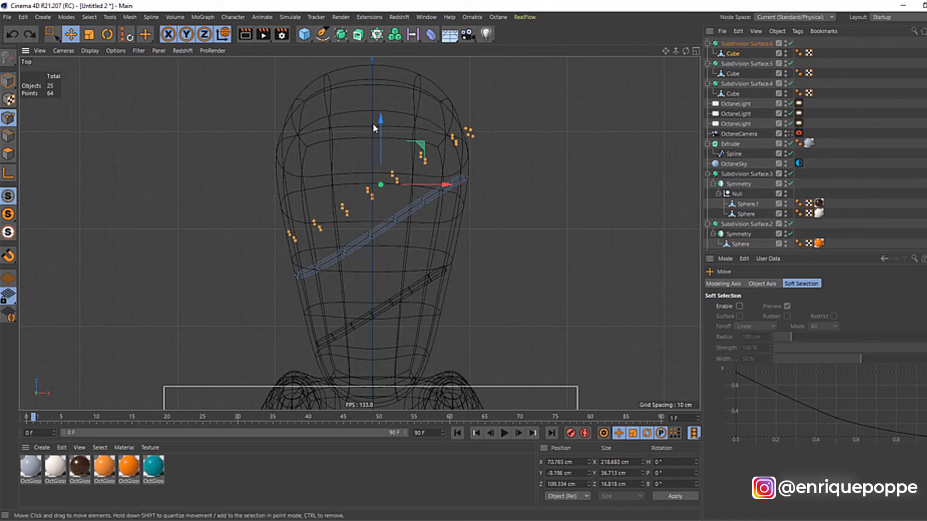
left_click_drag(379, 166, 363, 98)
Scale the new bar's points down to about 201 cm long and shift them to fit across the tail's tip.
key("t")
left_click_drag(480, 139, 459, 162)
key("e")
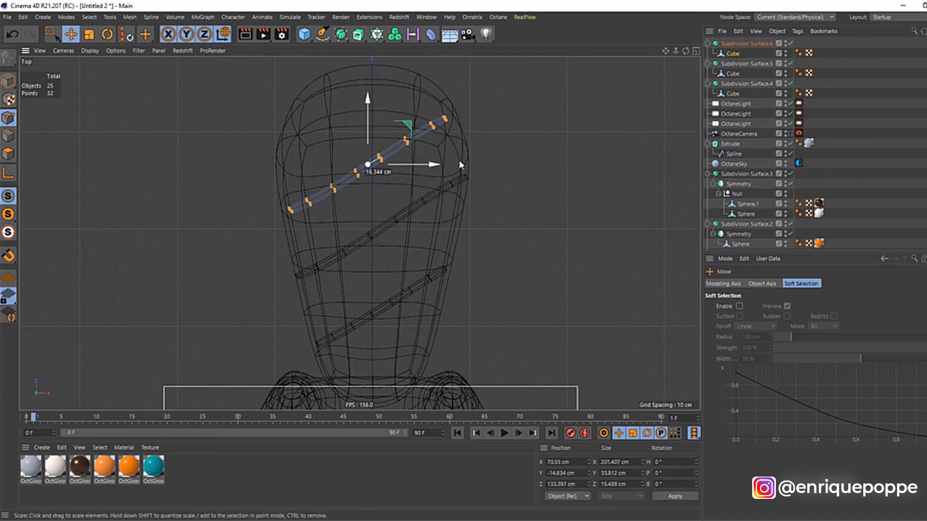
Smear the new bar's upper end outward to the tail's edge with the Brush tool in the top view.
left_click(147, 36)
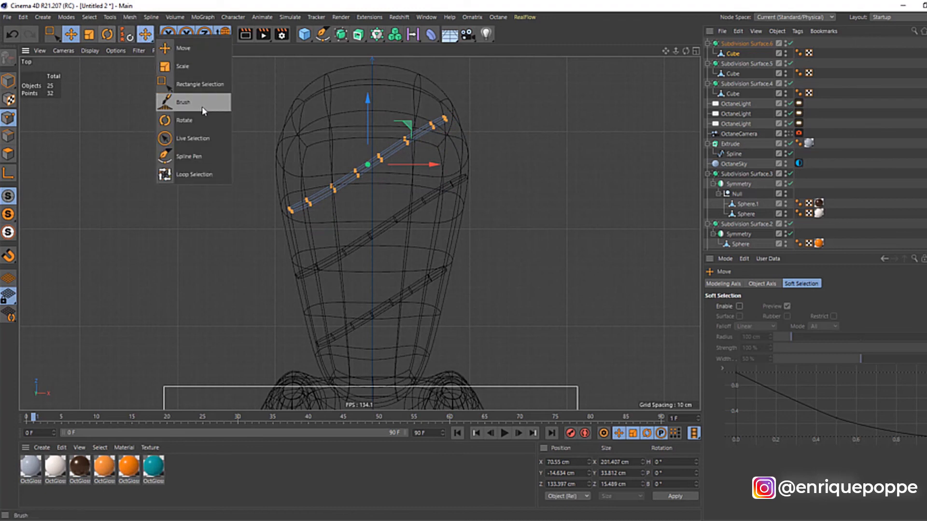
left_click(196, 98)
mouse_move(437, 131)
left_mouse_down()
mouse_move(460, 113)
mouse_move(453, 117)
left_mouse_up()
Raise the whole new bar in the side view so it rests on the tail's upper surface.
key("F3")
key("F1")
key("F3")
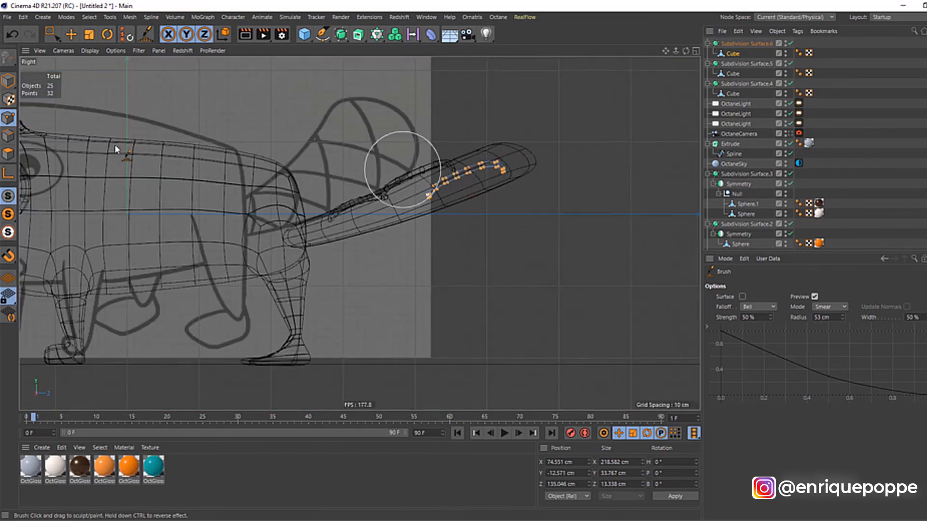
left_click(71, 33)
left_click(8, 85)
left_click_drag(348, 177, 341, 155)
key("F1")
Smear the new bar's middle and both ends with the Brush tool until it wraps over the tail's rounded tip.
left_click_drag(54, 37, 87, 65)
left_click(8, 119)
left_click_drag(148, 36, 189, 81)
mouse_move(332, 133)
left_mouse_down()
mouse_move(290, 161)
mouse_move(333, 124)
left_mouse_up()
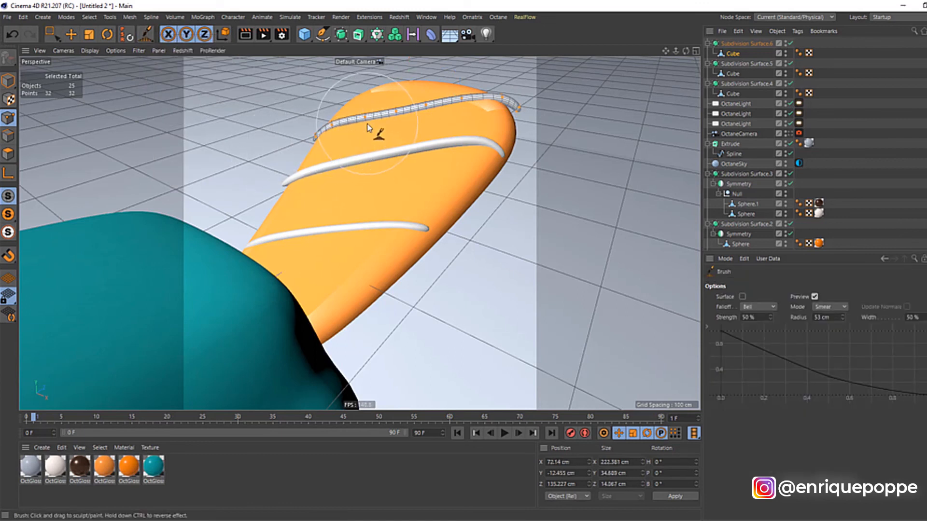
mouse_move(518, 114)
left_mouse_down()
mouse_move(509, 97)
mouse_move(420, 121)
mouse_move(470, 113)
mouse_move(387, 120)
mouse_move(414, 120)
left_mouse_up()
left_click(711, 136)
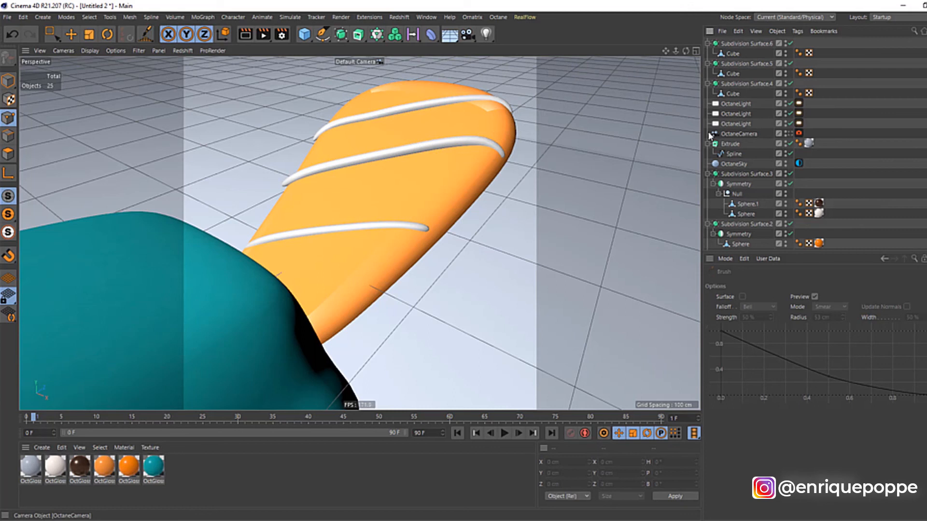
left_click(745, 53)
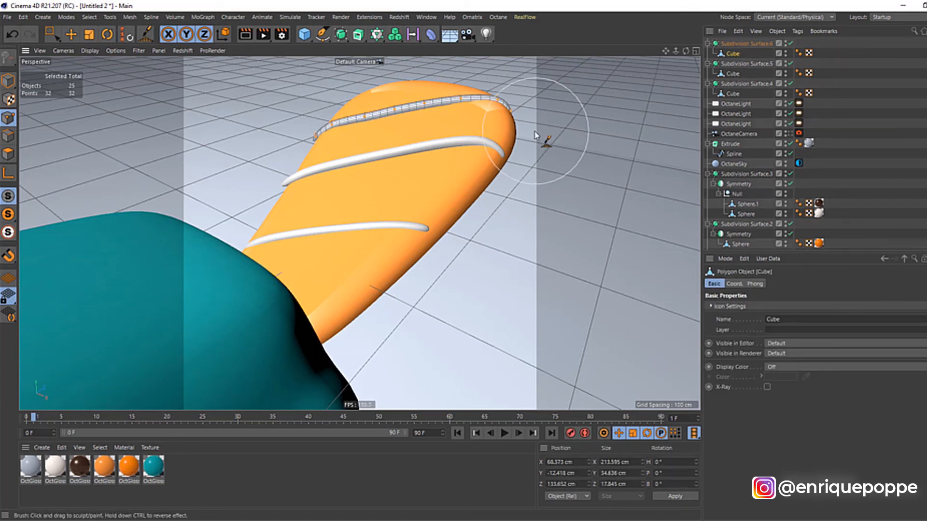
left_click_drag(304, 149, 481, 98)
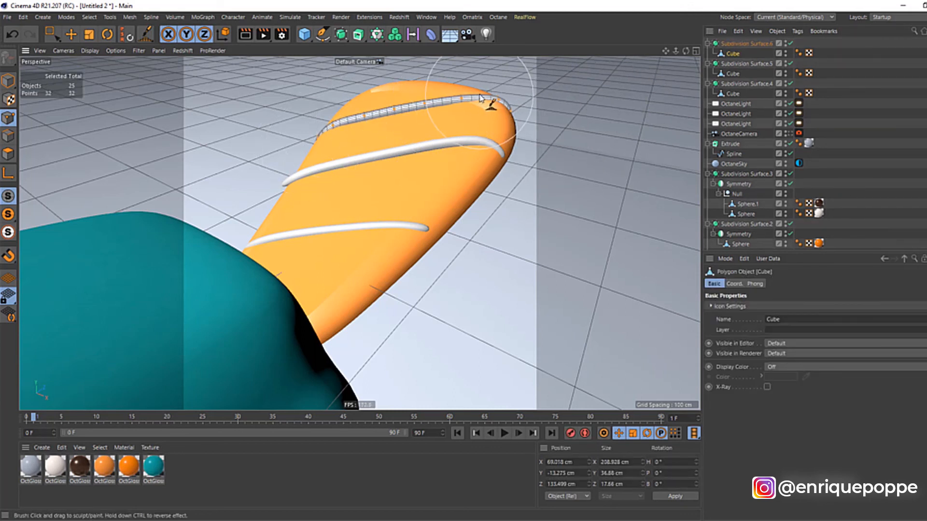
left_click(722, 59)
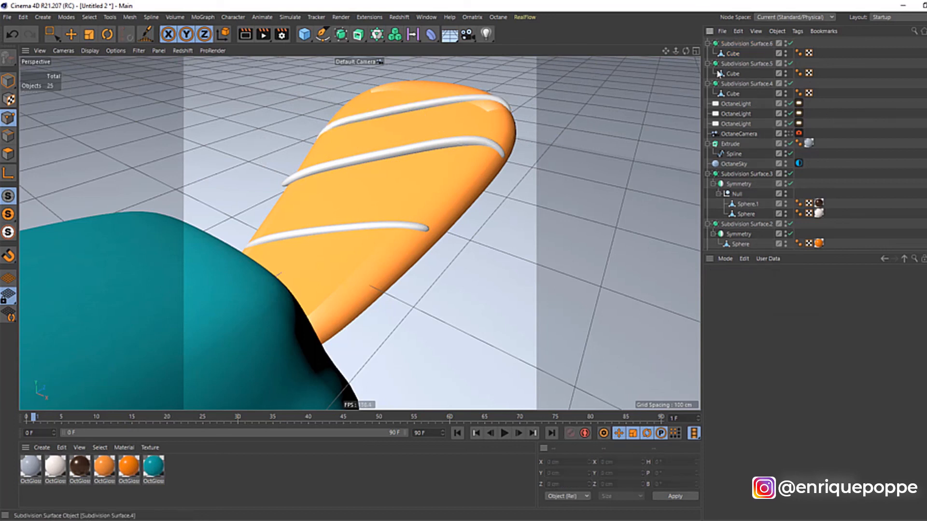
Add a Symmetry object, group the three bars' Subdivision Surfaces in a null and nest it inside to create the crossing bars.
left_click(732, 94)
key("F2")
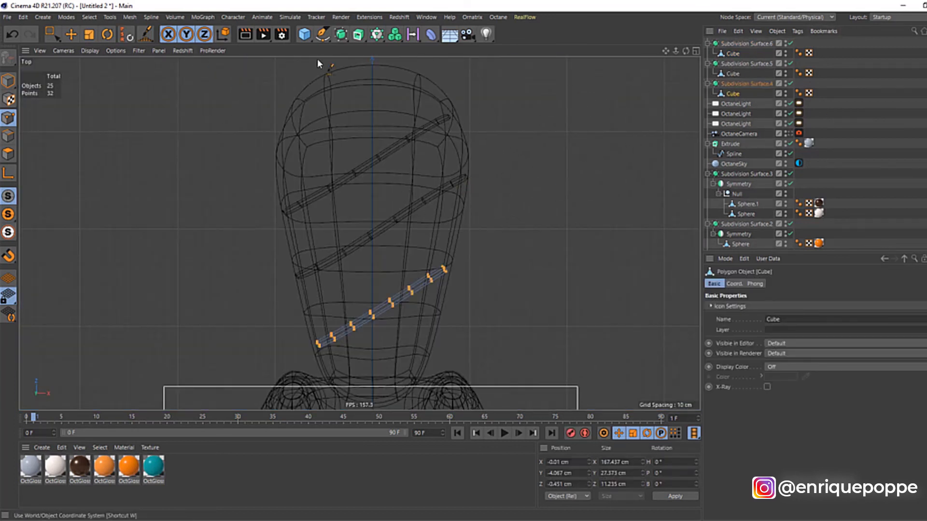
left_click(305, 33)
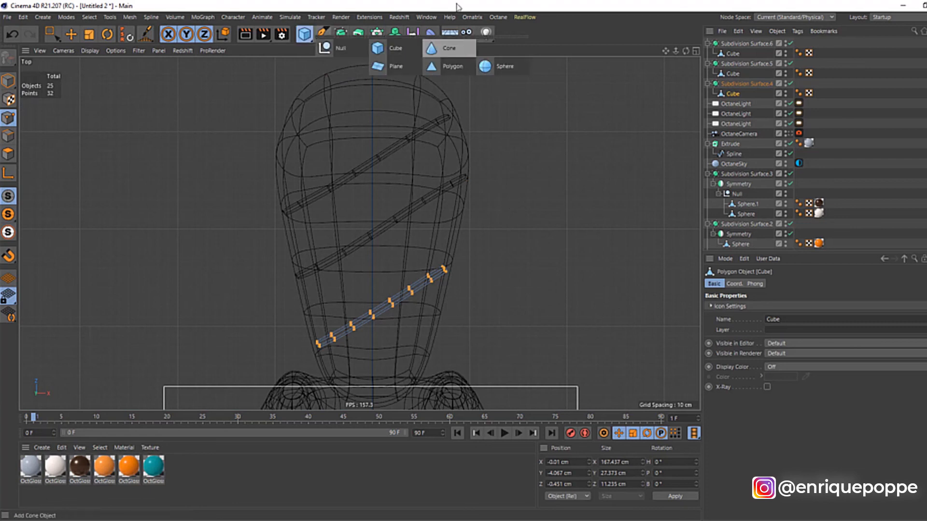
left_click(340, 32)
left_click(531, 69)
left_click(726, 55)
left_click(737, 95, "shift")
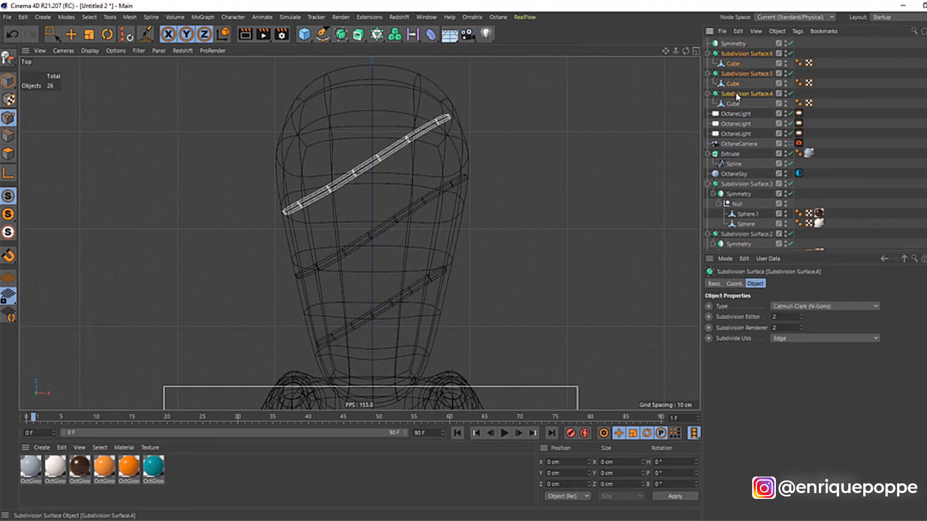
key("alt+g")
left_click_drag(725, 45, 487, 50)
left_click(815, 88)
key("F1")
scroll(354, 244, "up", 3)
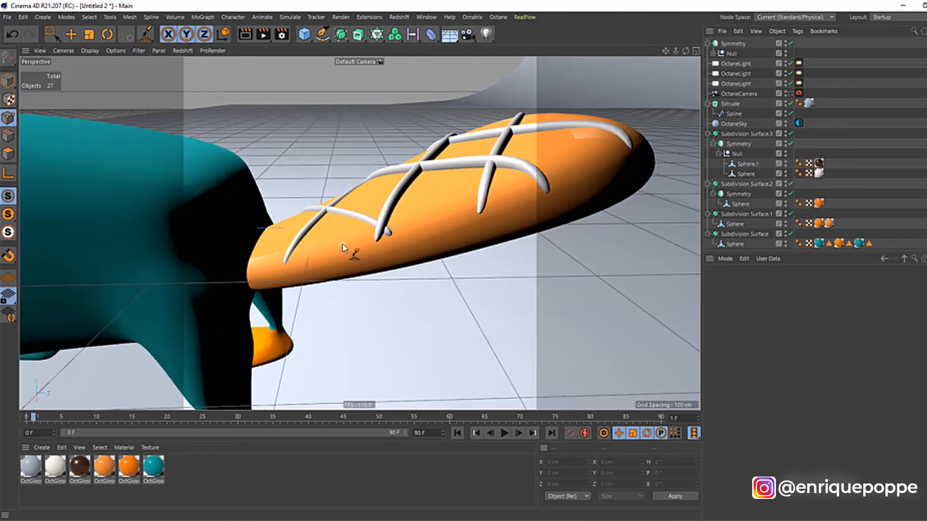
Pull the middle bar's protruding end inward with the Brush tool so it meets the crossing bar at the tail's edge.
left_click(722, 54)
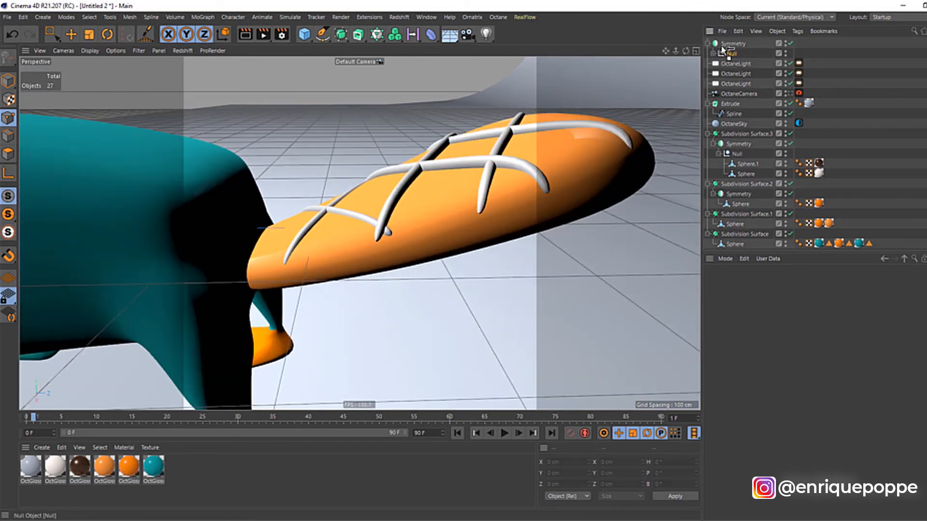
left_click(714, 53)
left_click(744, 93)
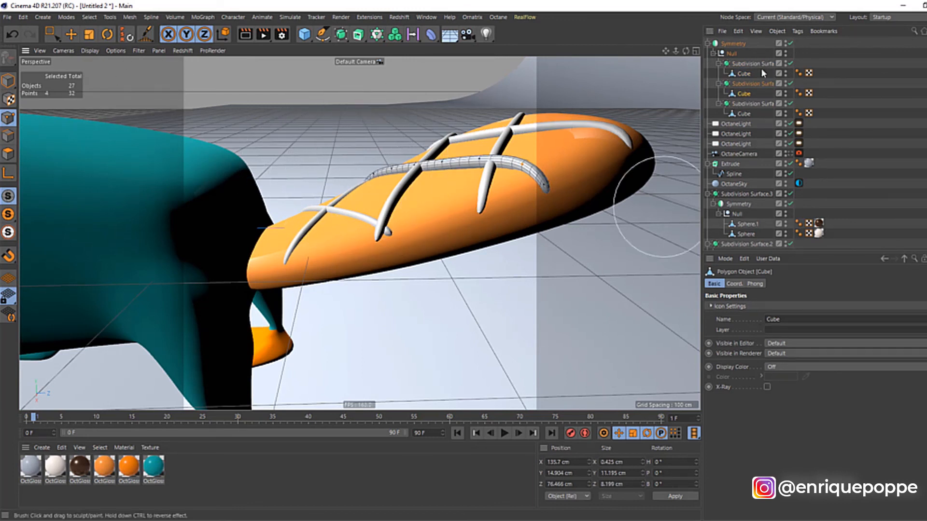
left_click_drag(425, 92, 440, 132, "alt")
left_click(51, 33)
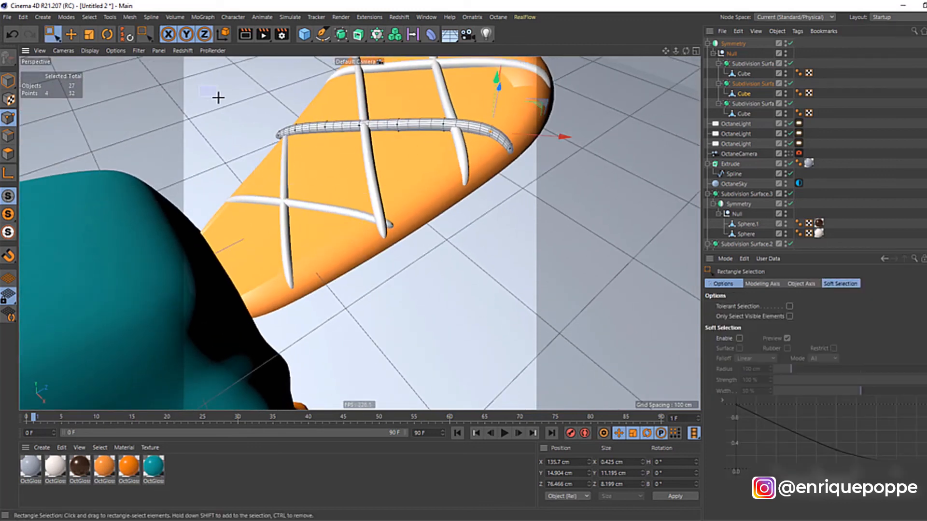
left_click(217, 97)
left_click(146, 34)
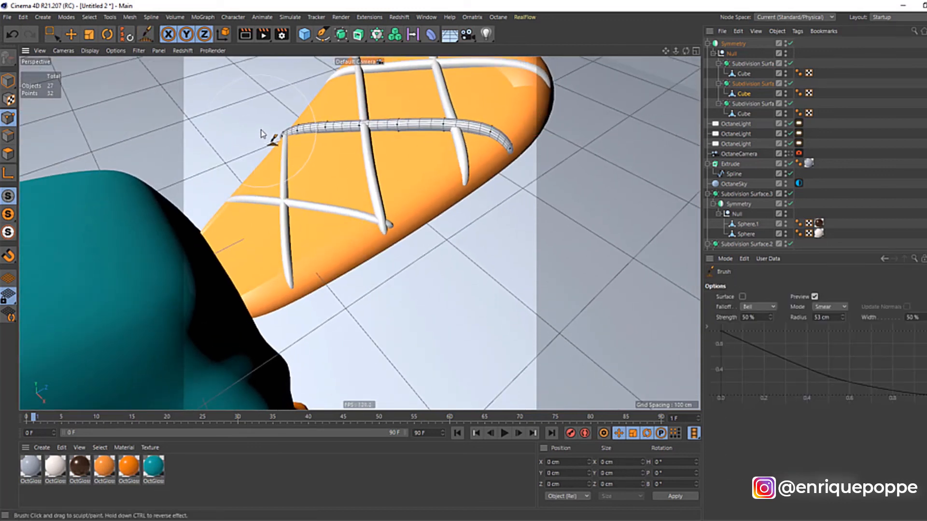
left_click_drag(252, 150, 272, 144)
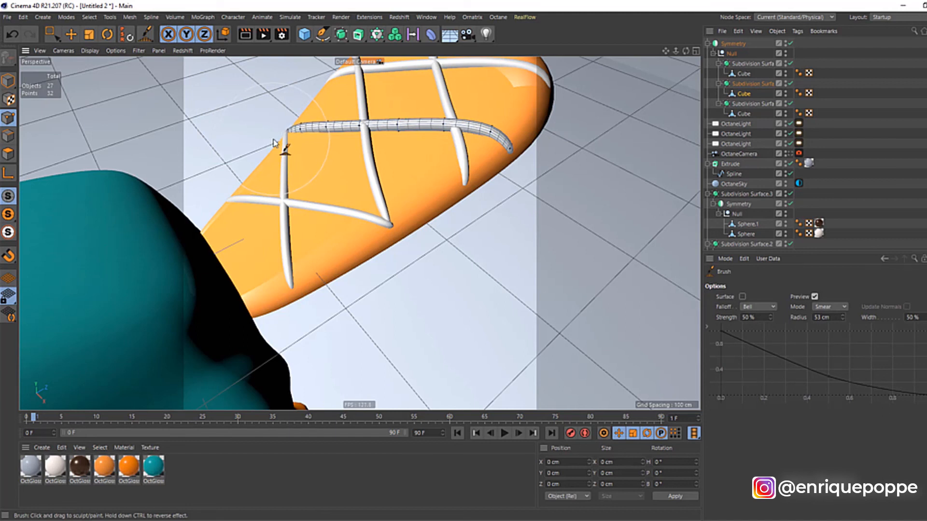
scroll(557, 175, "down", 5)
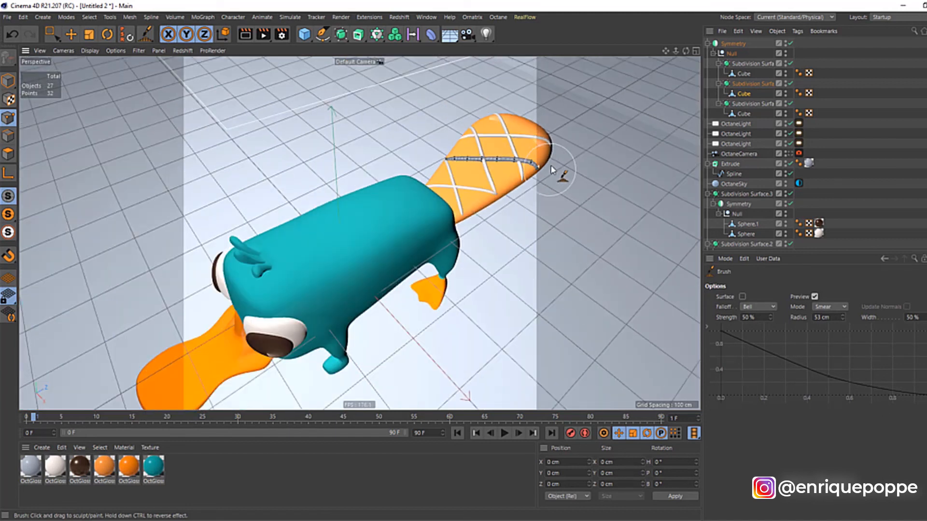
Apply the orange OctGlossy1 material to the Symmetry object holding the tail bars.
left_click(824, 146)
scroll(604, 185, "down", 5)
left_click_drag(669, 52, 513, 30)
scroll(436, 140, "up", 6)
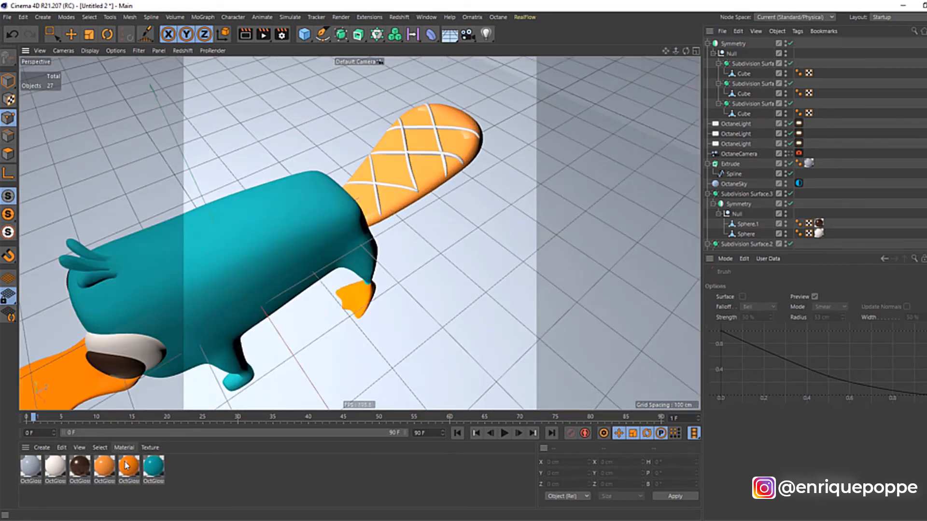
left_click_drag(745, 47, 739, 44)
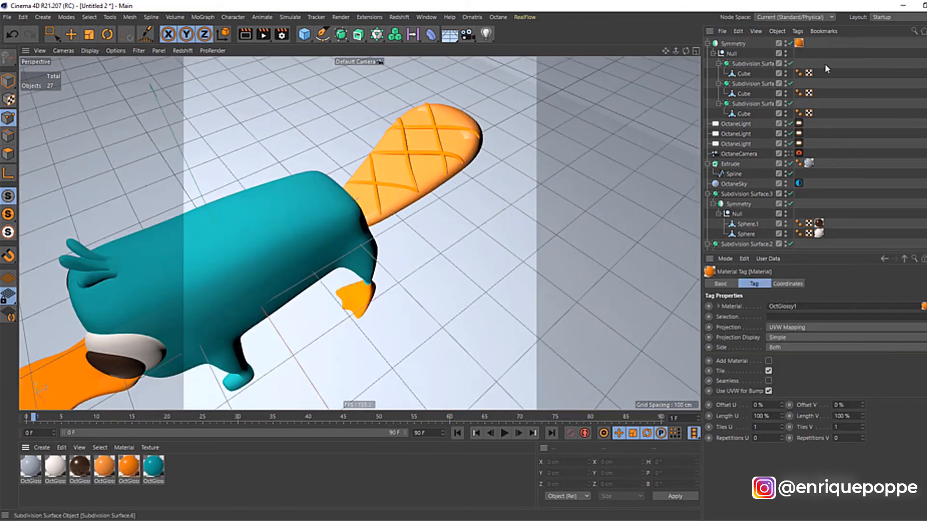
left_click(873, 95)
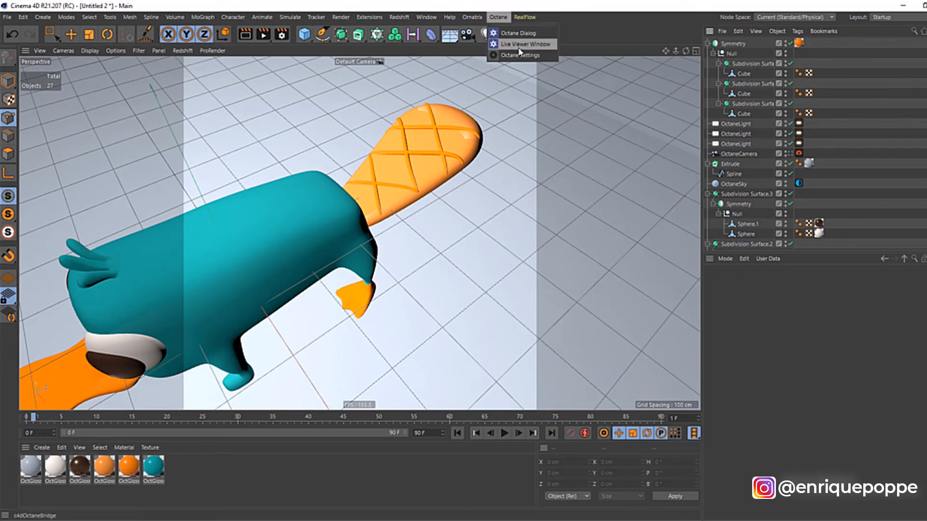
Render the scene in the Octane Live Viewer beside the narrowed main window, looking through the OctaneCamera.
mouse_move(222, 509)
left_click(225, 478)
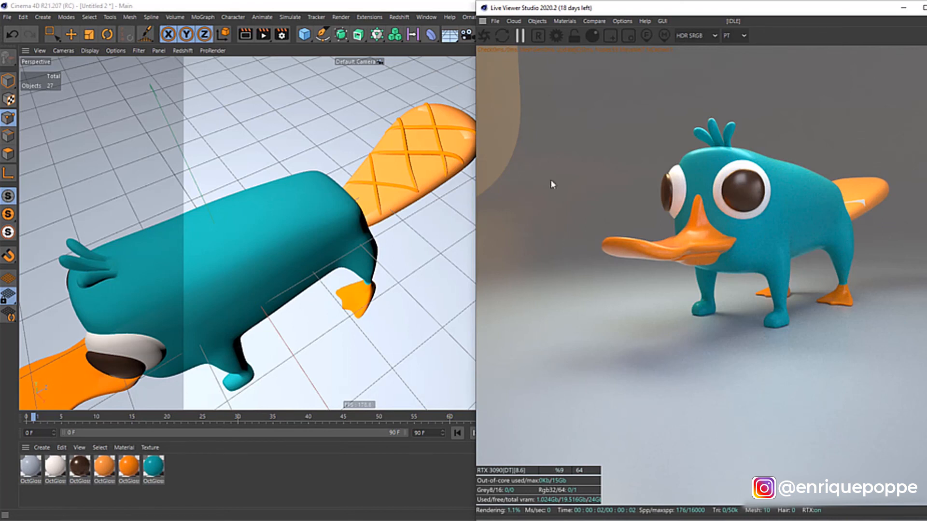
left_click(484, 36)
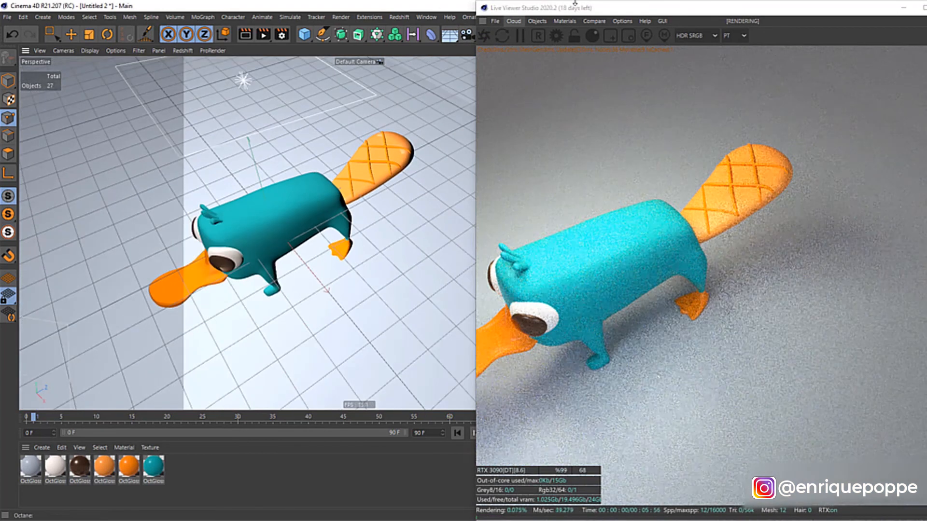
left_click_drag(399, 7, 1, 67)
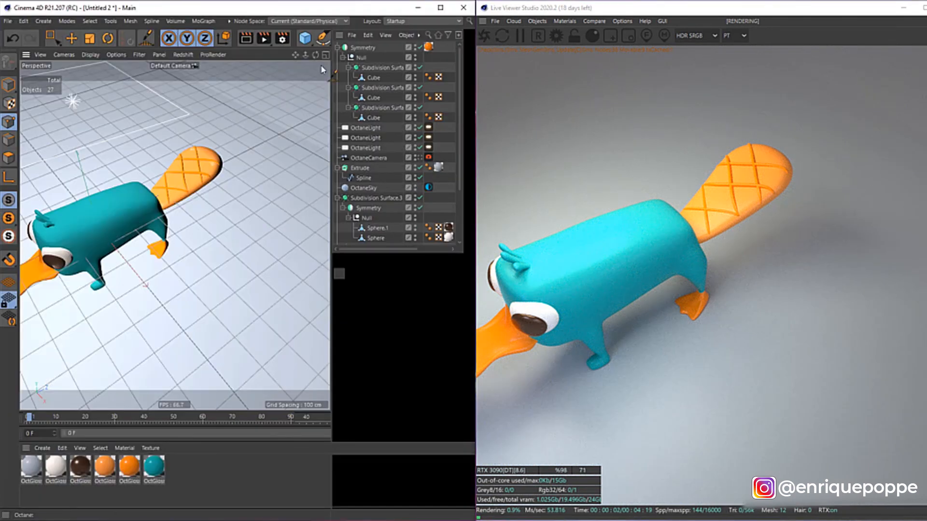
left_click(418, 158)
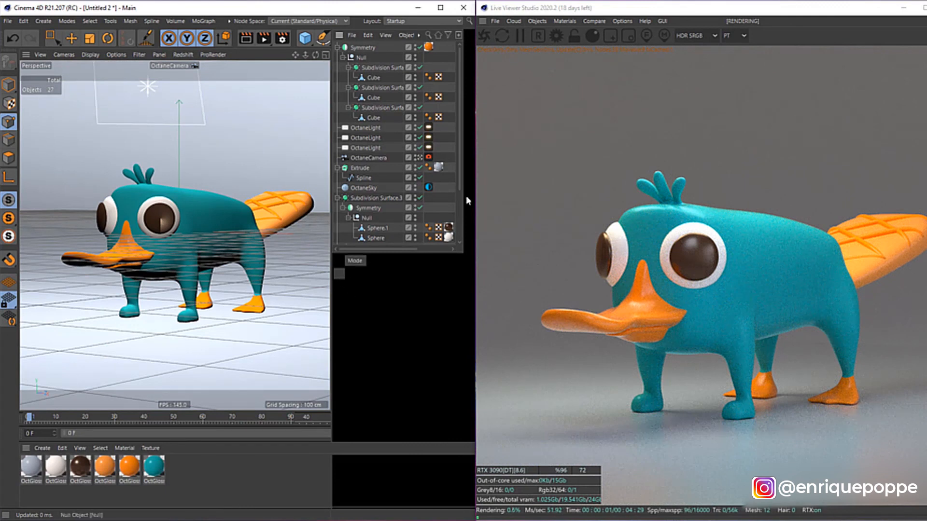
Widen the object list's view and open the OctaneSky's environment tag settings.
left_click(451, 146)
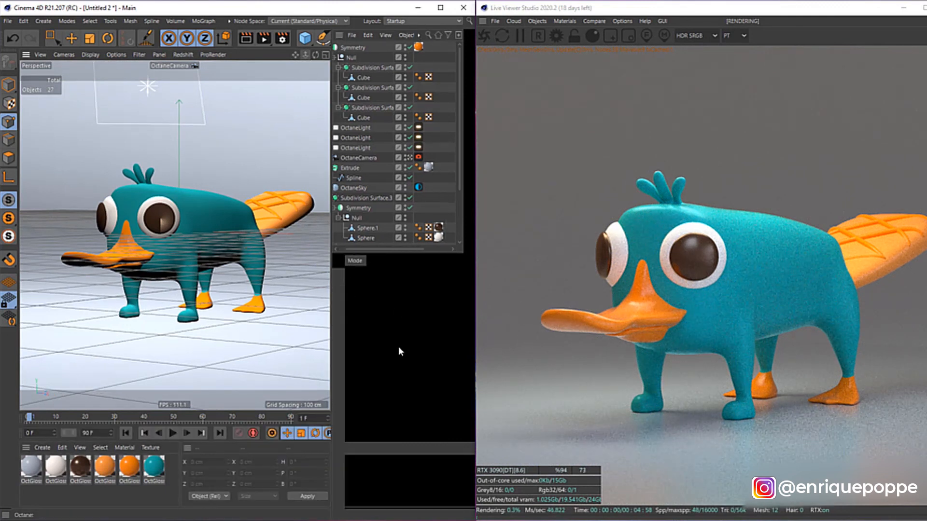
left_click(378, 88)
left_click(354, 57)
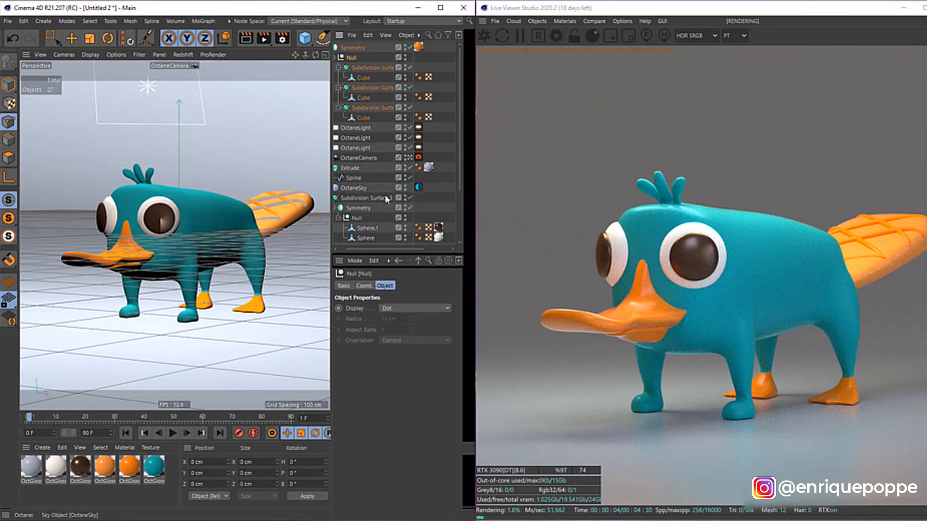
left_click(418, 187)
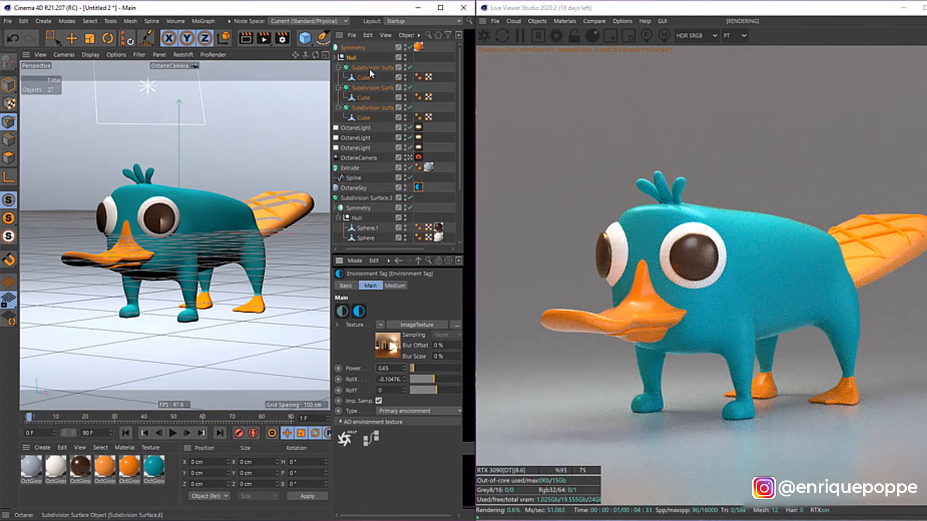
Duplicate the orange OctGlossy1 material and assign the copy to the tail bars' Symmetry object.
mouse_move(133, 475)
left_mouse_down()
mouse_move(119, 458)
mouse_move(133, 474)
left_mouse_up()
left_click_drag(417, 46, 417, 47)
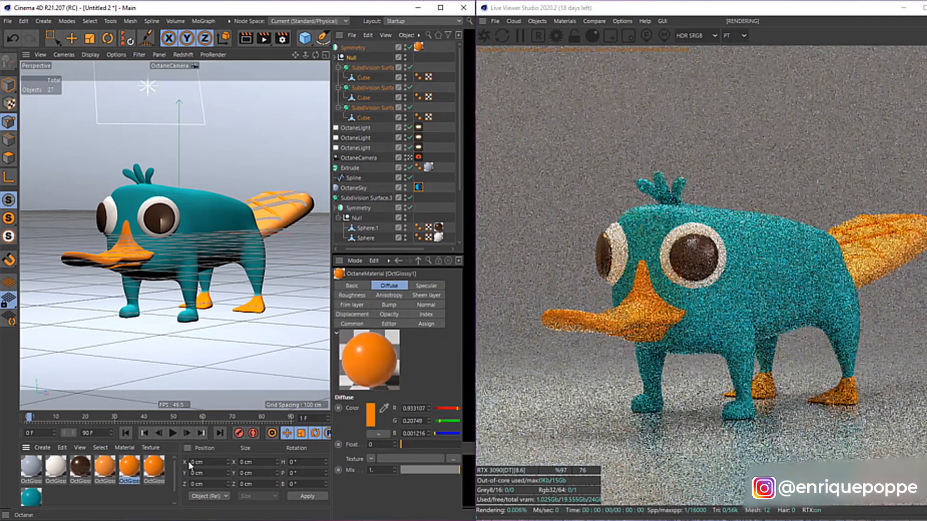
Darken the diffuse colour of the tail bars' OctGlossy1 material to a brightness of 73% in its HSV settings.
double_click(130, 466)
double_click(162, 159)
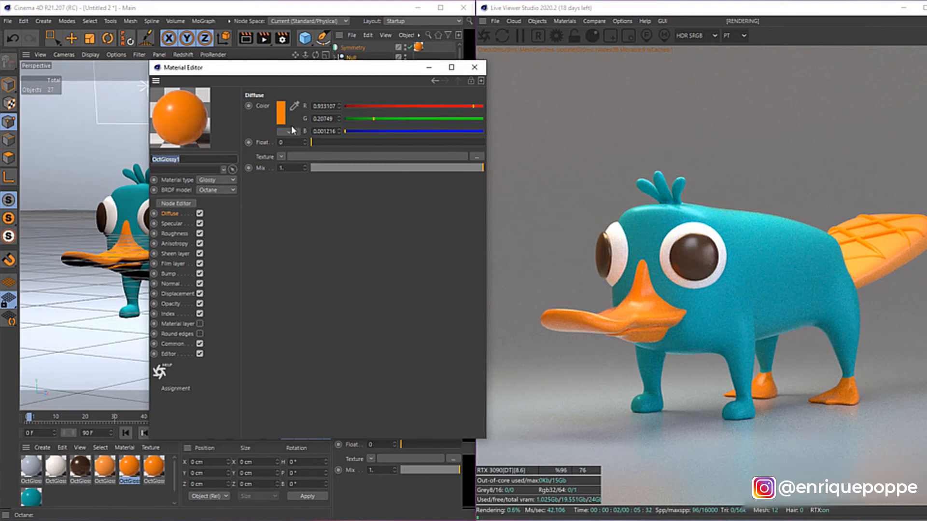
left_click(280, 116)
left_click(337, 135)
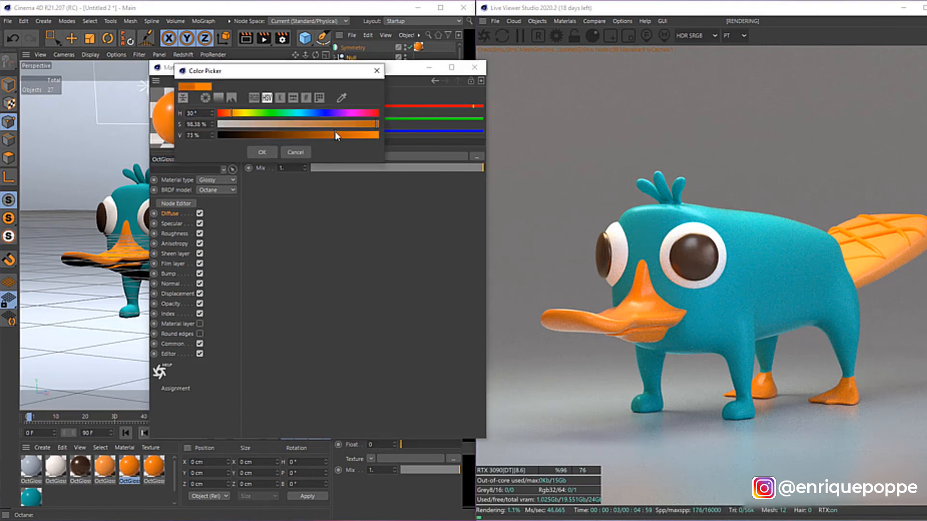
left_click(262, 152)
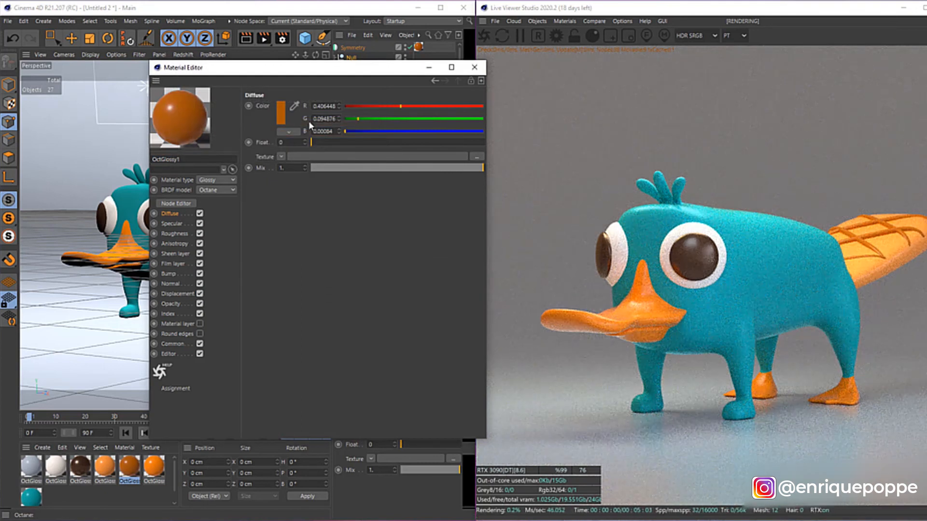
left_click(474, 67)
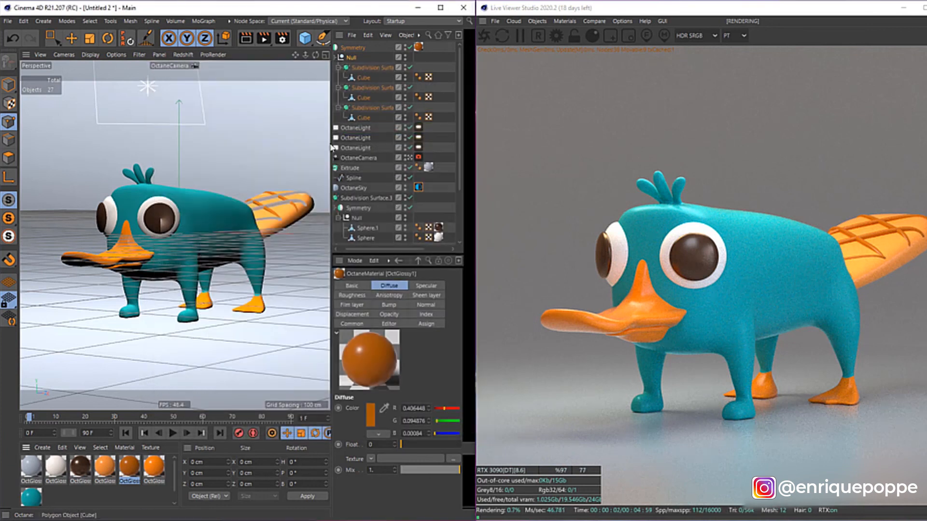
Nudge the Cube bar of the third Subdivision Surface slightly on the tail with the Move tool in Model mode.
left_click(364, 117)
left_click(8, 84)
left_click(89, 38)
left_click(71, 39)
left_click_drag(251, 202, 251, 203)
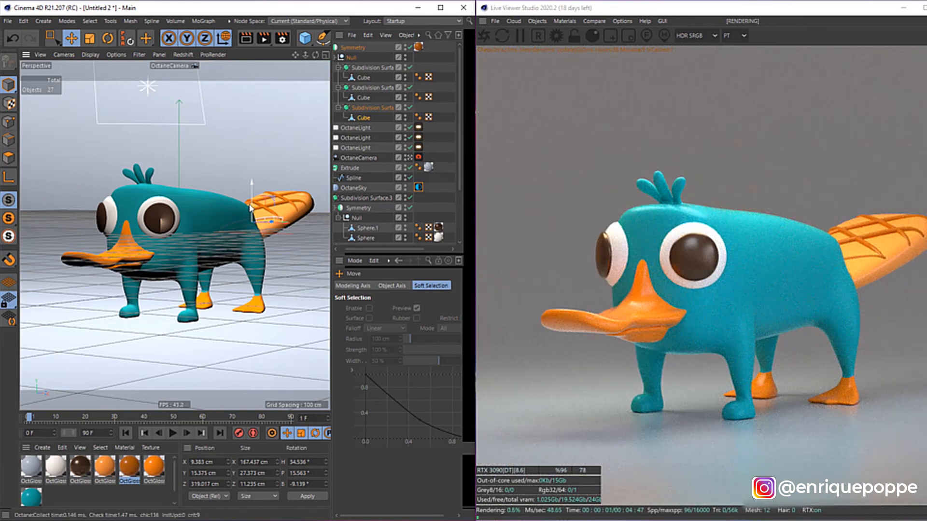
Raise the OctaneCamera tag's Thinlens aperture to about 18.14 cm and pick the depth-of-field focus on the platypus's front eye.
left_click(418, 158)
left_click(397, 285)
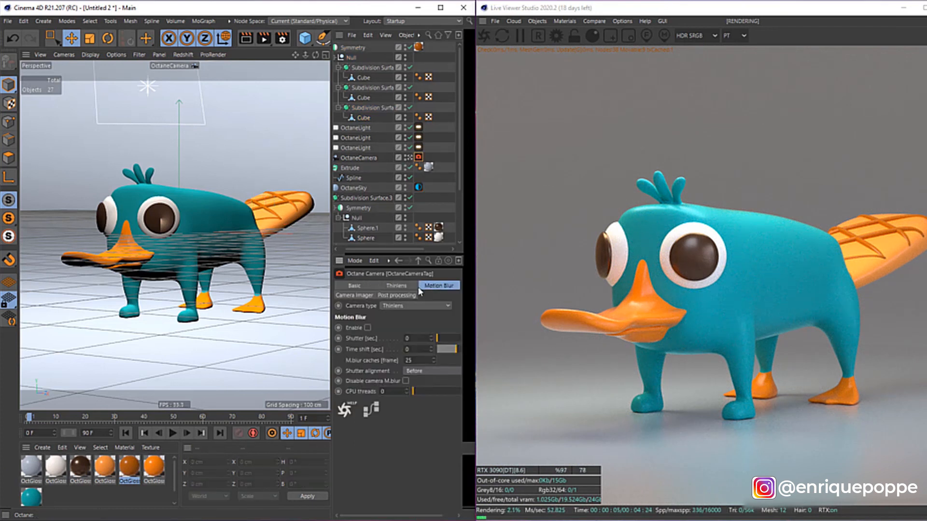
left_click(393, 372)
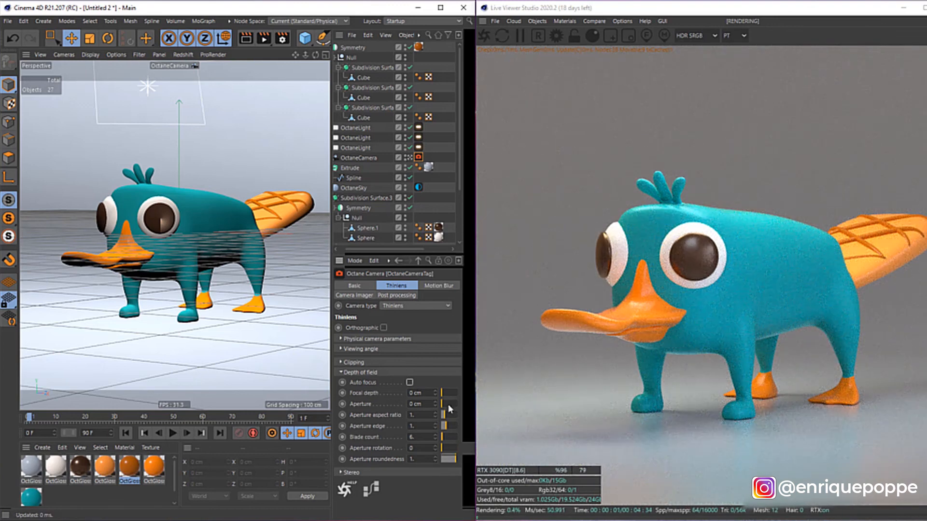
left_click_drag(448, 404, 648, 424)
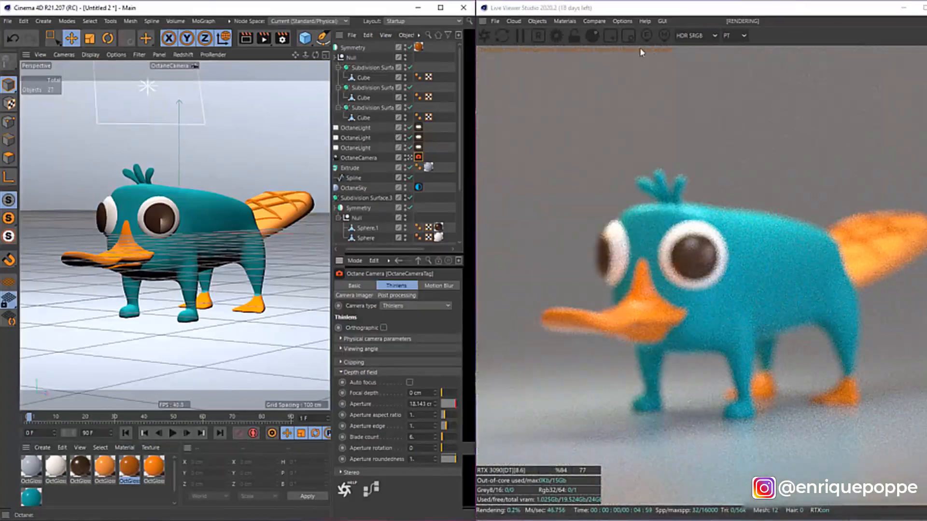
left_click(646, 35)
left_click(698, 260)
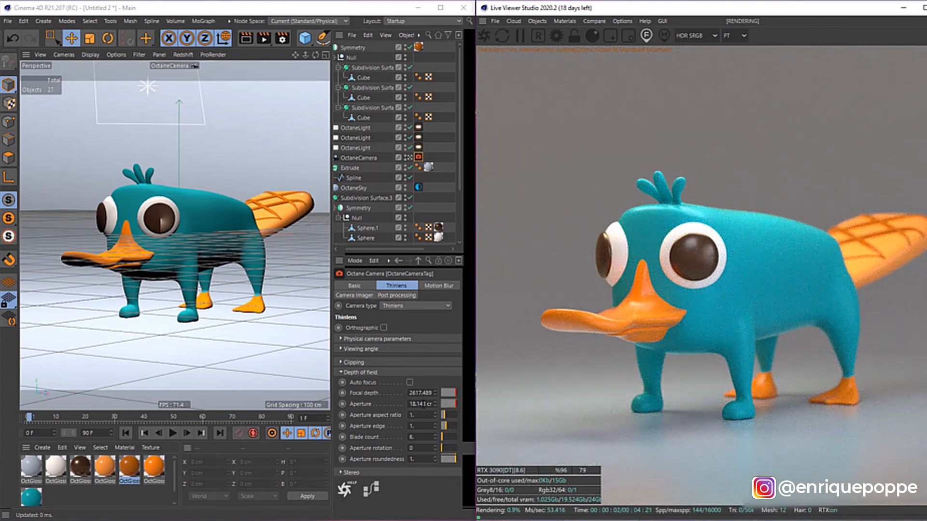
Reduce the OctaneCamera's depth-of-field aperture to 5 cm after trying 10 cm.
double_click(423, 405)
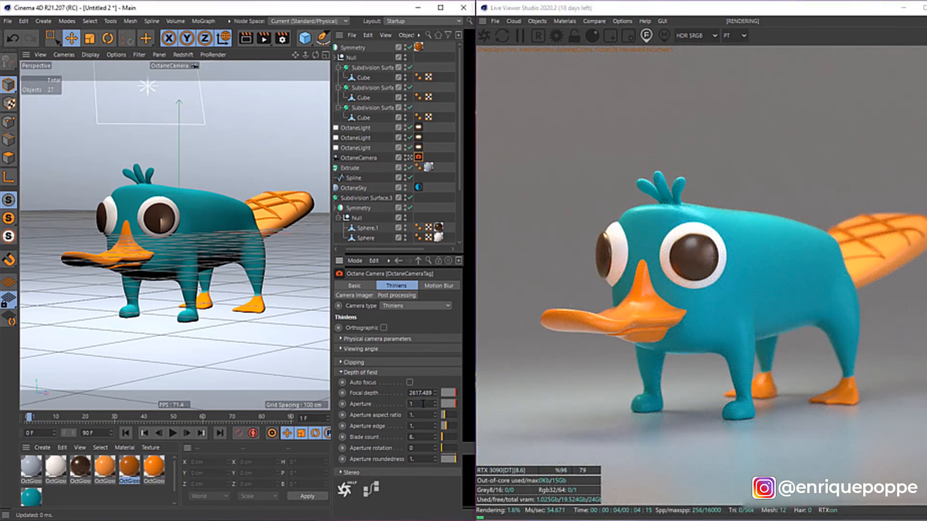
type("10")
key("Return")
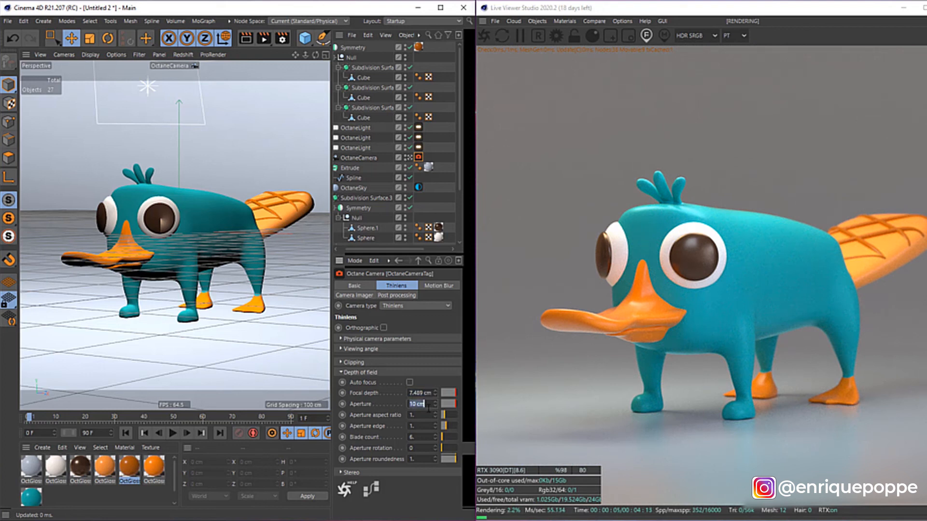
type("5")
key("Return")
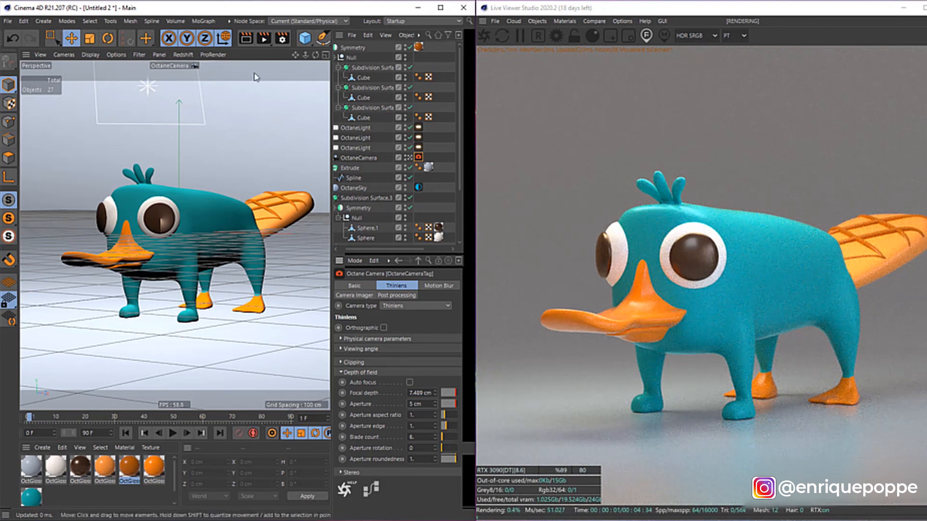
Deselect the camera tag and reframe the OctaneCamera view to a slightly lower, closer angle on the platypus.
left_click(455, 153)
mouse_move(294, 55)
left_mouse_down()
mouse_move(315, 53)
mouse_move(314, 42)
mouse_move(307, 57)
left_mouse_up()
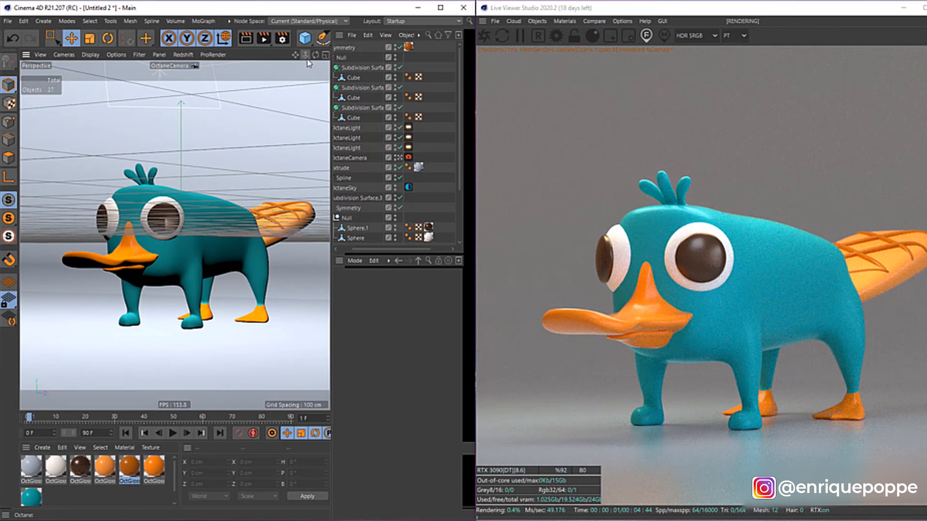